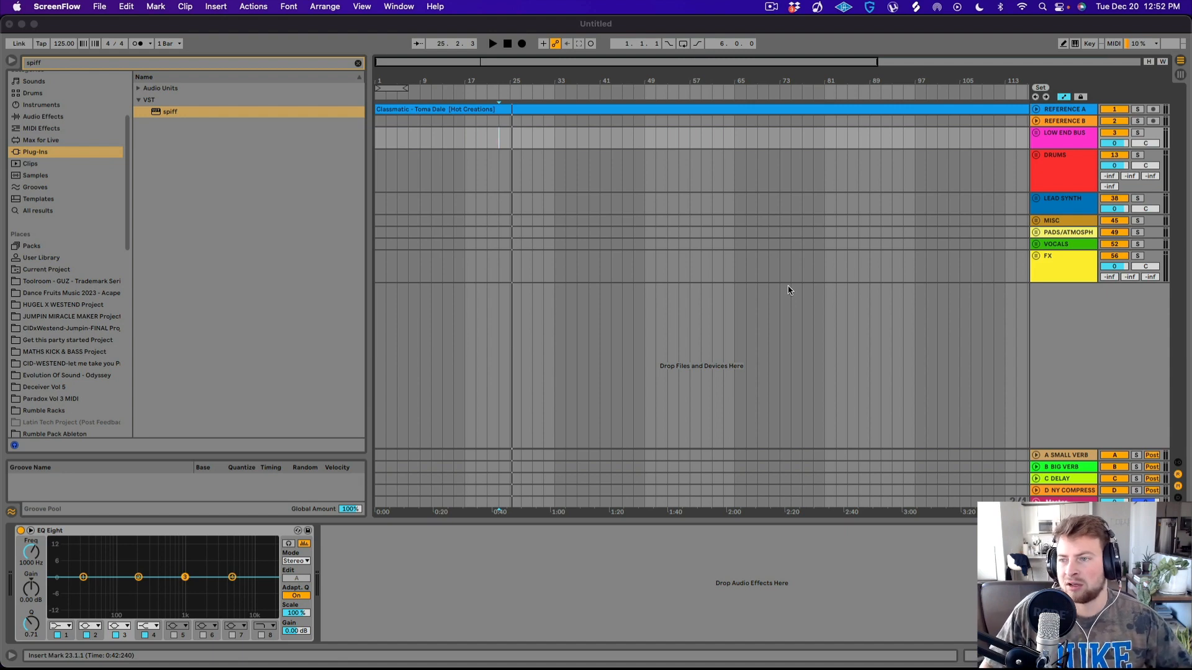
# - Unfold the REFERENCE A track to show its waveform and clear the spiff search in the browser
pyautogui.click(1038, 112)
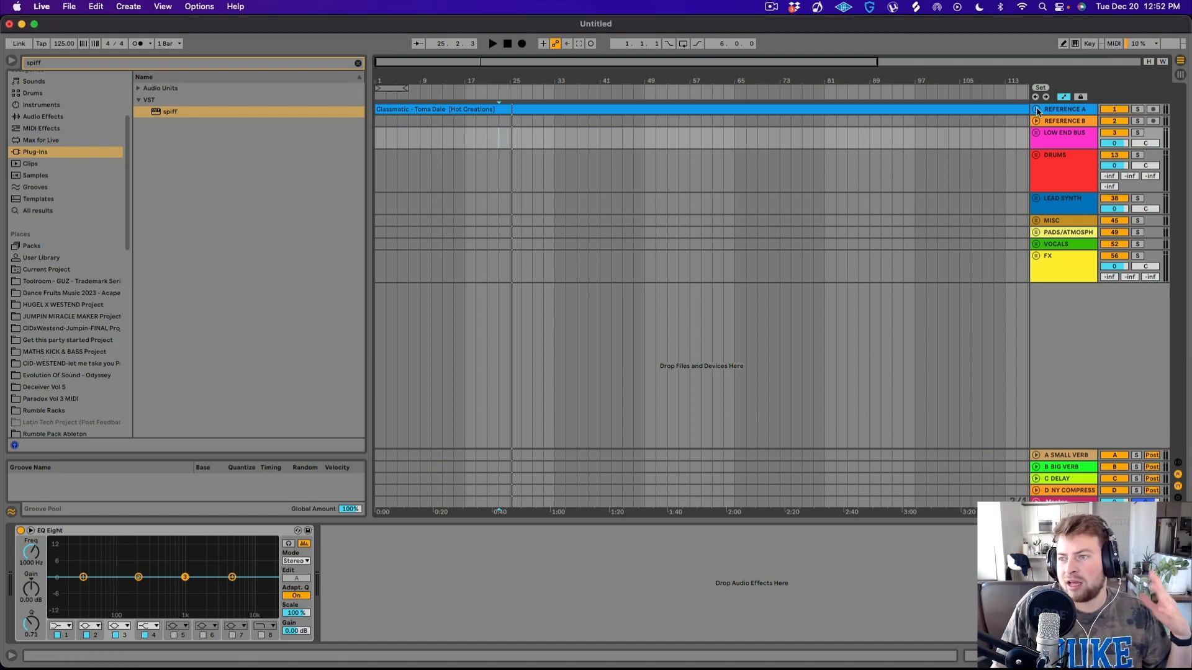
pyautogui.click(1036, 110)
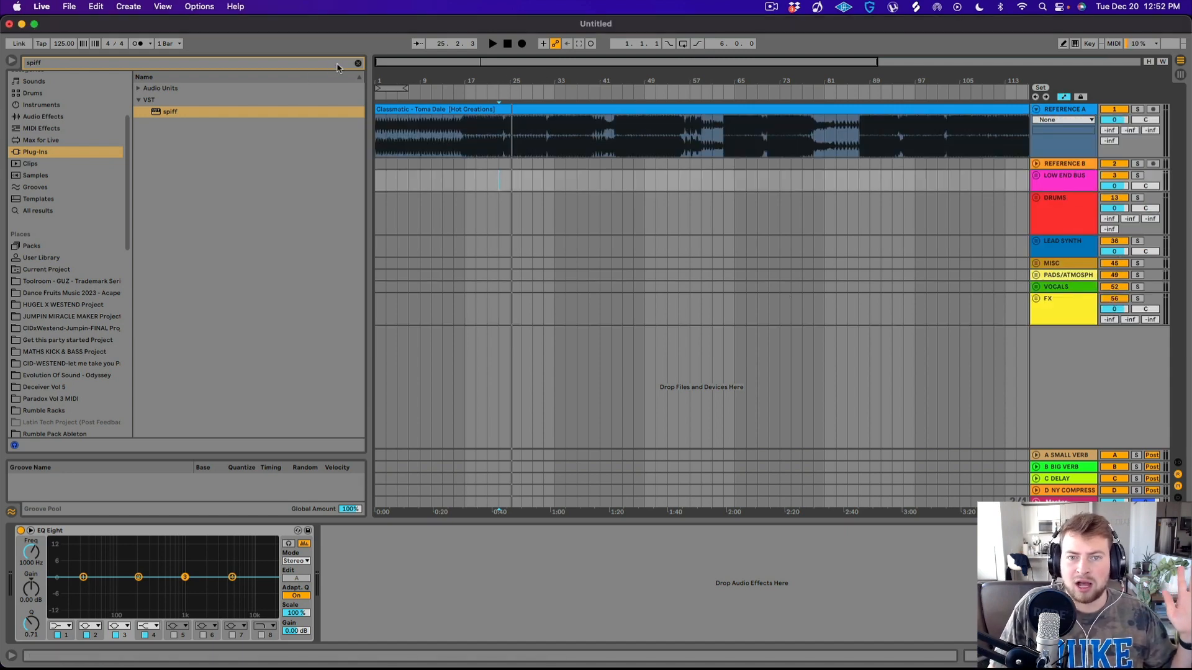
pyautogui.click(358, 62)
pyautogui.scroll(-2, 393, 80)
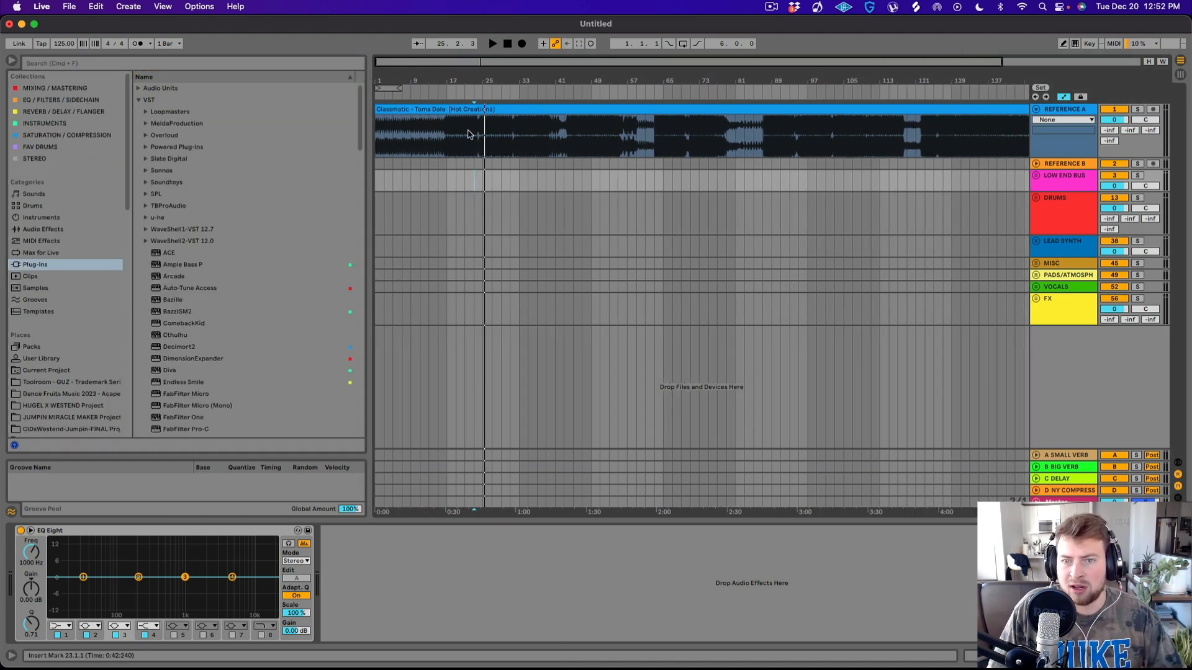
# - Play the reference track from bar 33 and lower the REFERENCE A volume to -2.5 dB
pyautogui.click(452, 110)
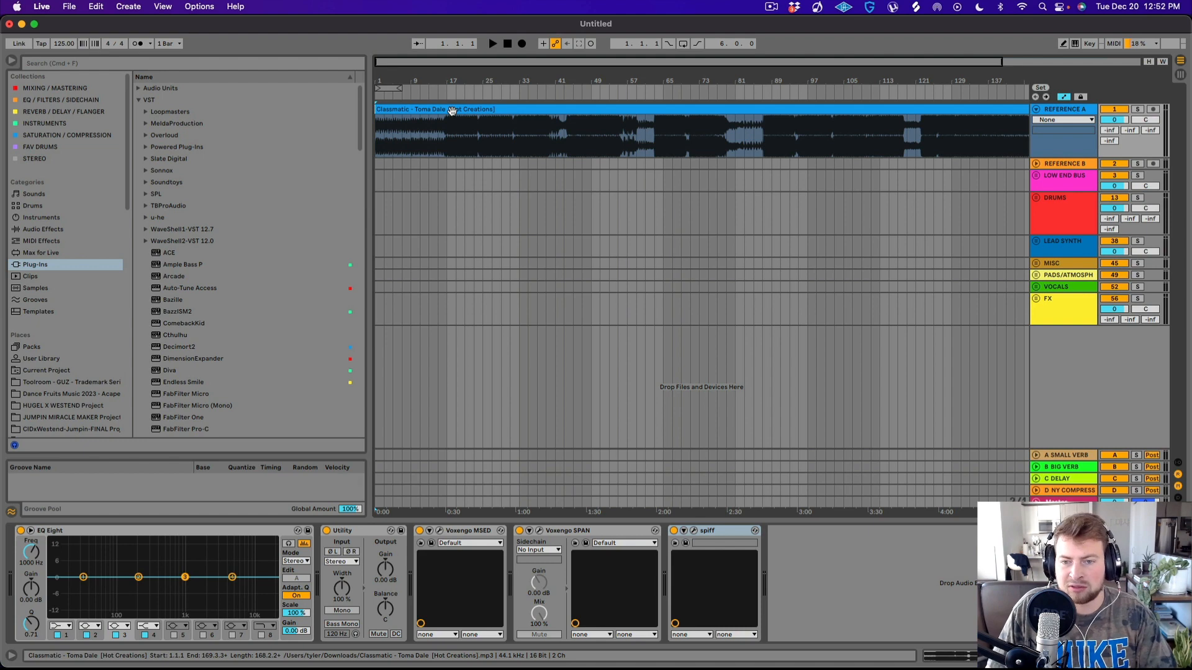
pyautogui.click(520, 141)
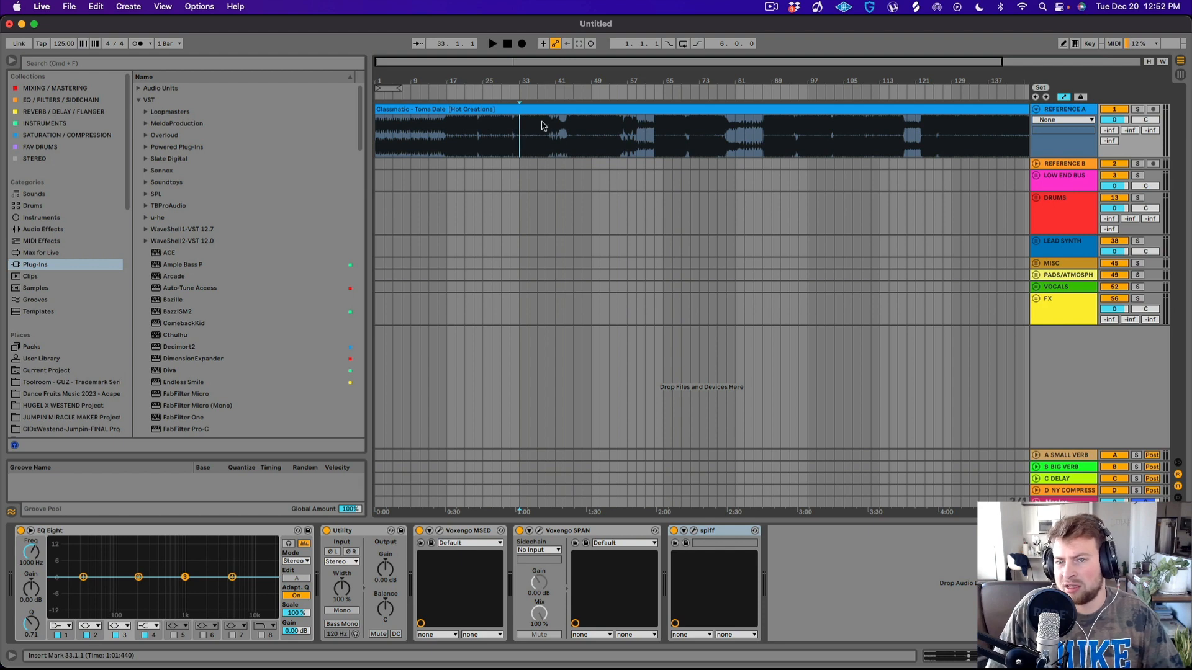
pyautogui.press('+')
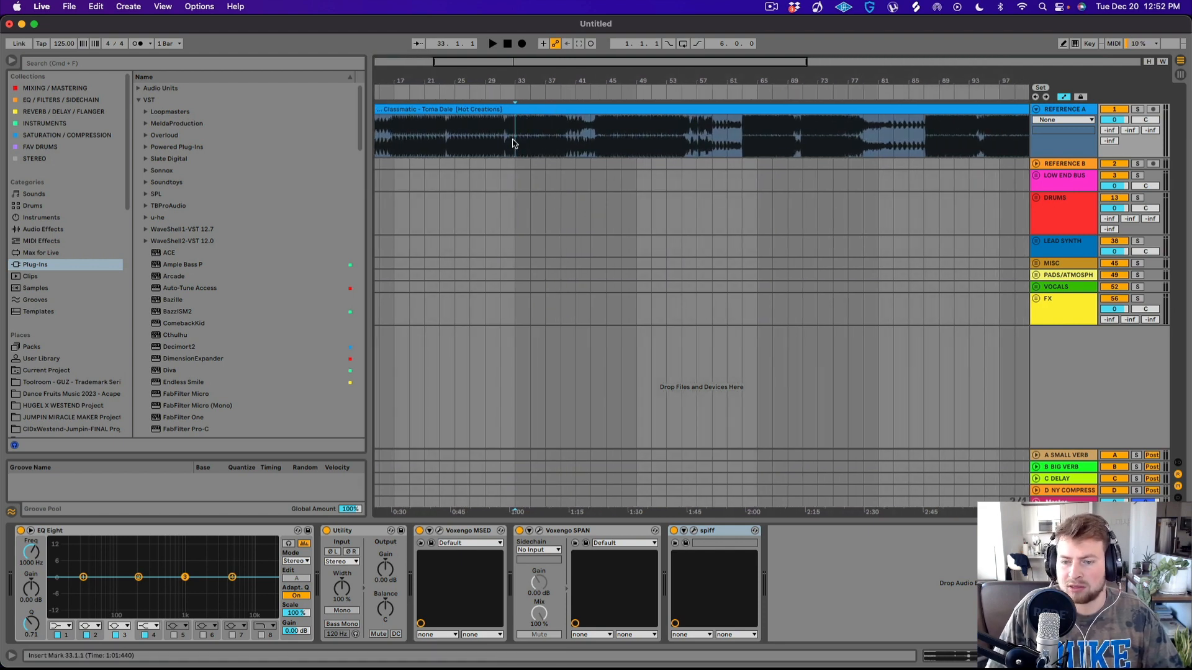
pyautogui.press('space')
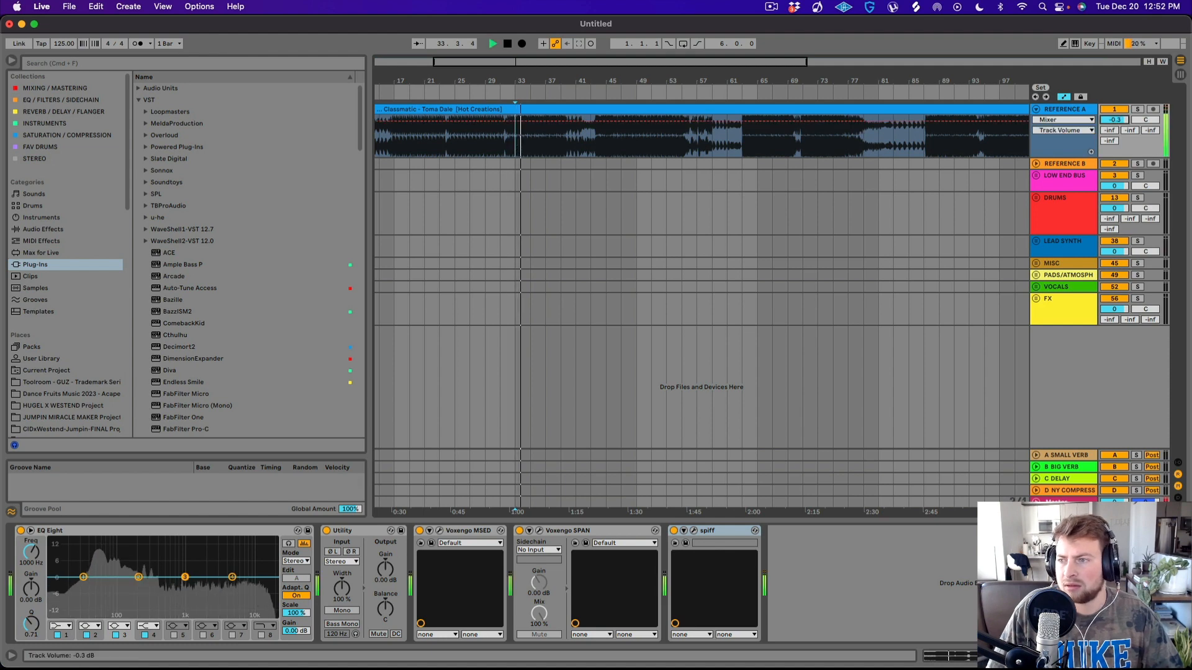
pyautogui.moveTo(1114, 120); pyautogui.dragTo(1114, 126)
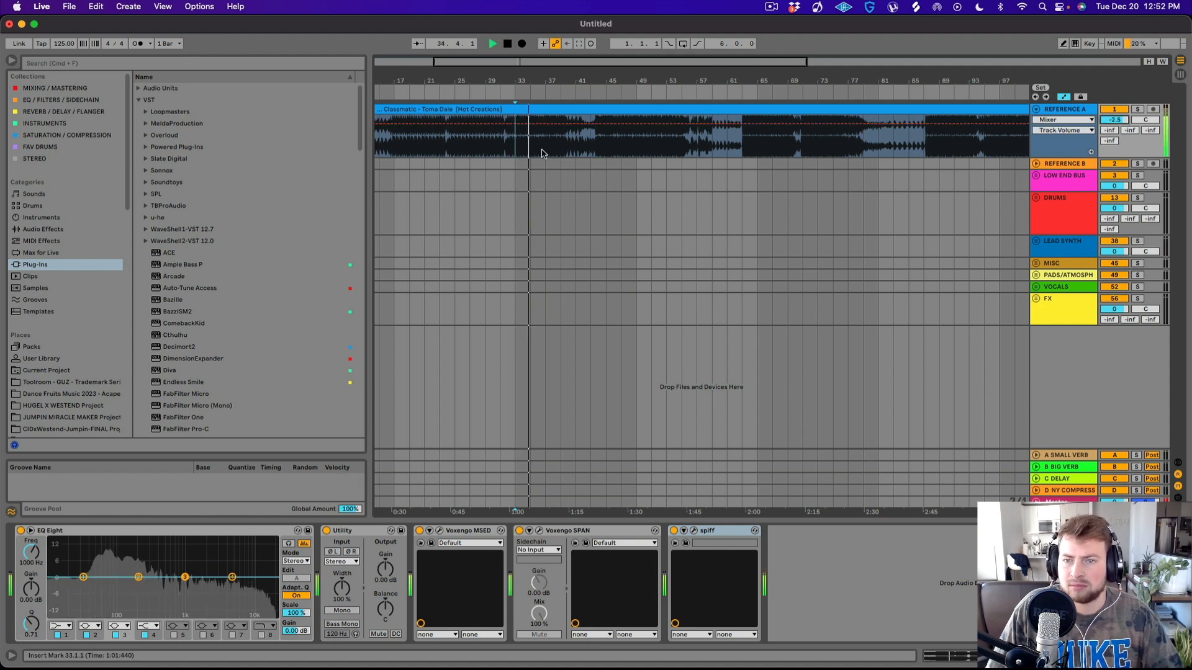
# - Audition the REFERENCE A arrangement at bars 41, 49, 59, 63 and 87, including the breakdown before bar 87
pyautogui.click(575, 148)
pyautogui.press('space')
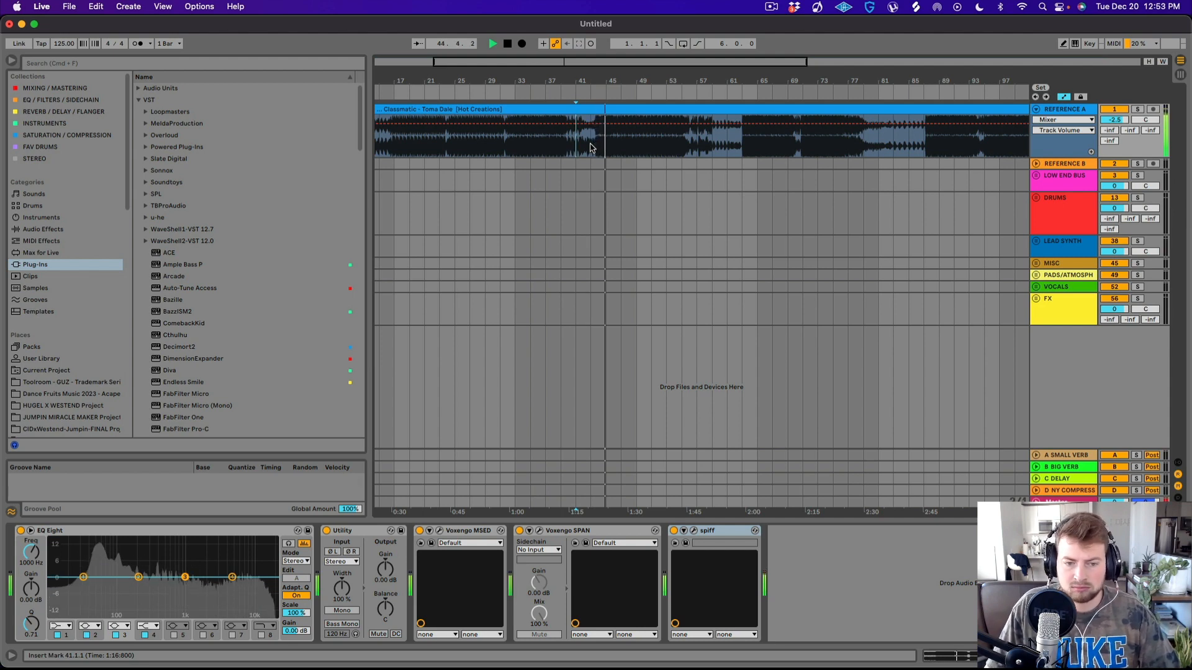
pyautogui.click(635, 144)
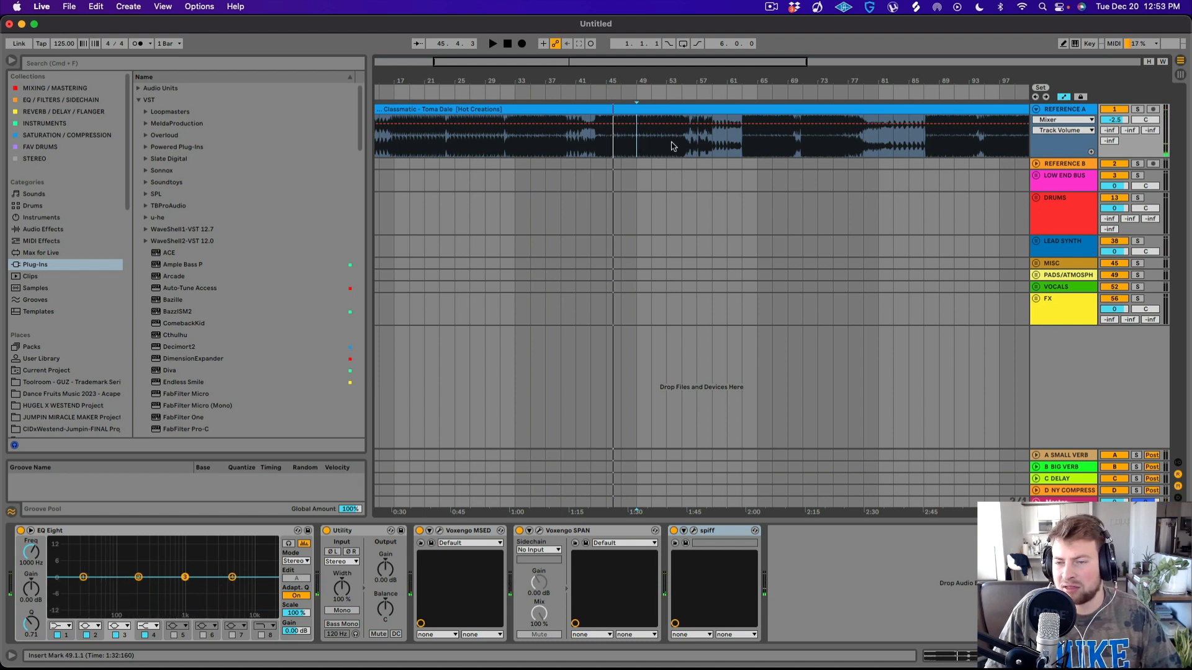
pyautogui.press('space')
pyautogui.click(712, 146)
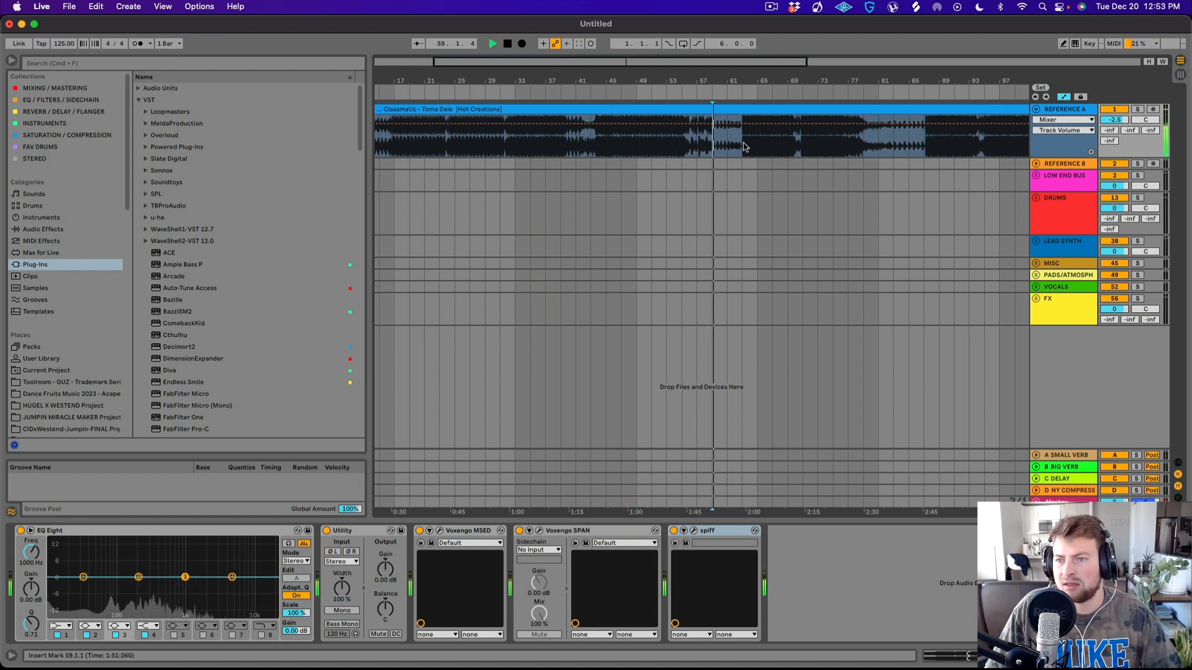
pyautogui.click(745, 147)
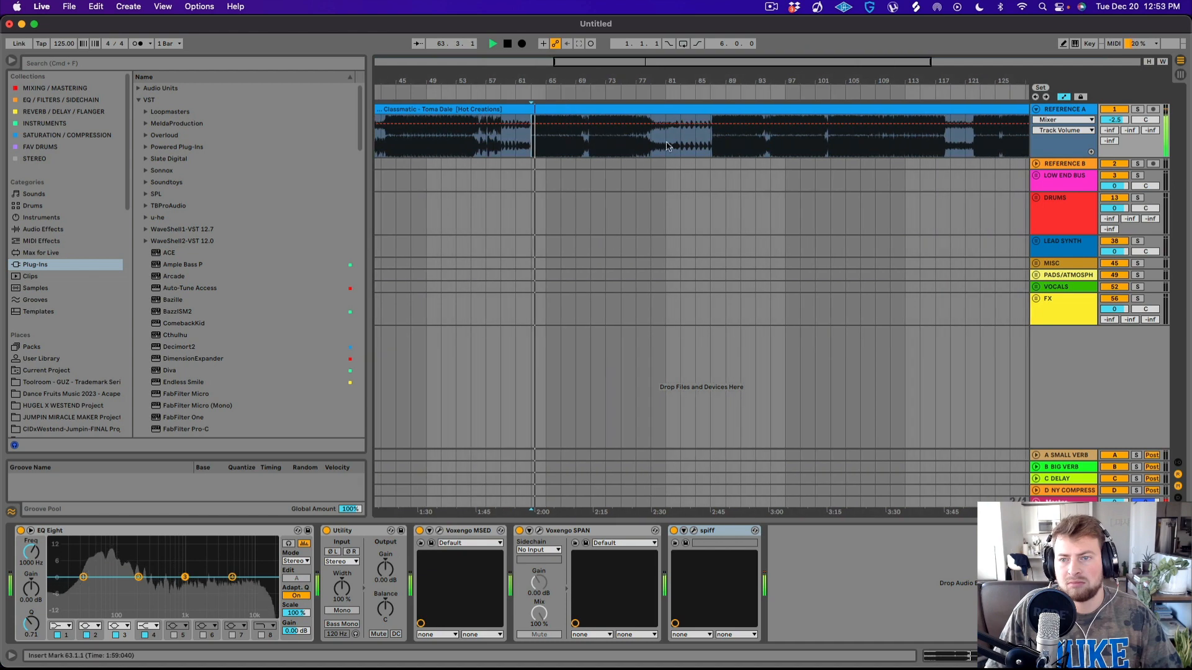
pyautogui.click(666, 147)
pyautogui.click(711, 146)
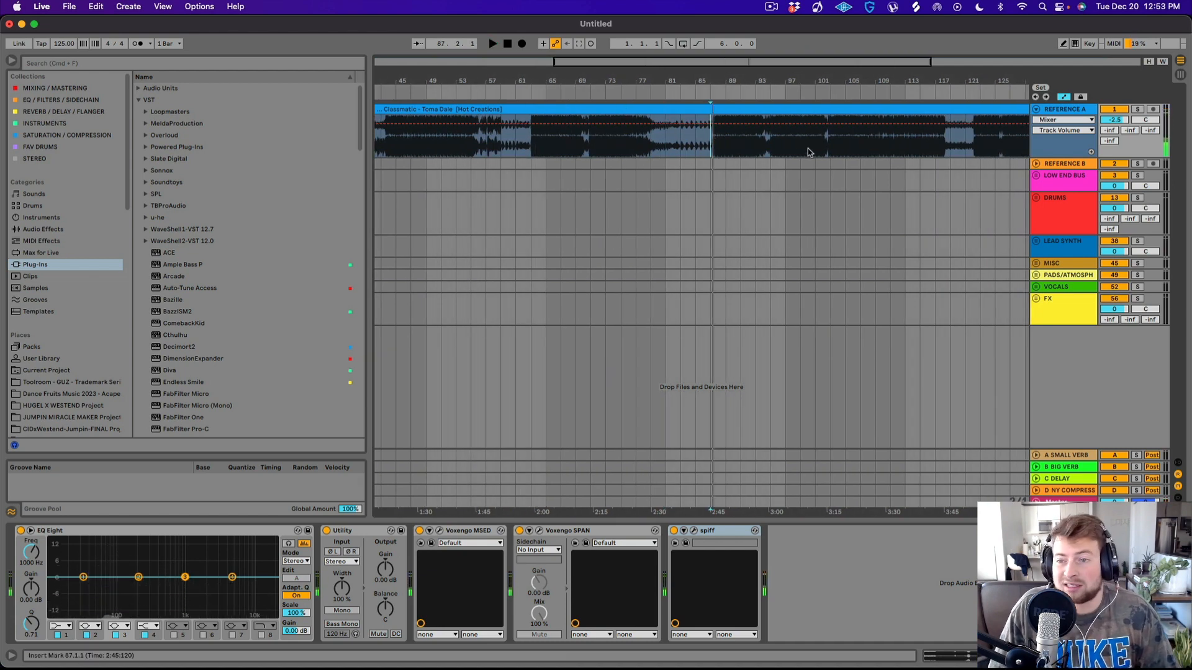
pyautogui.press('w')
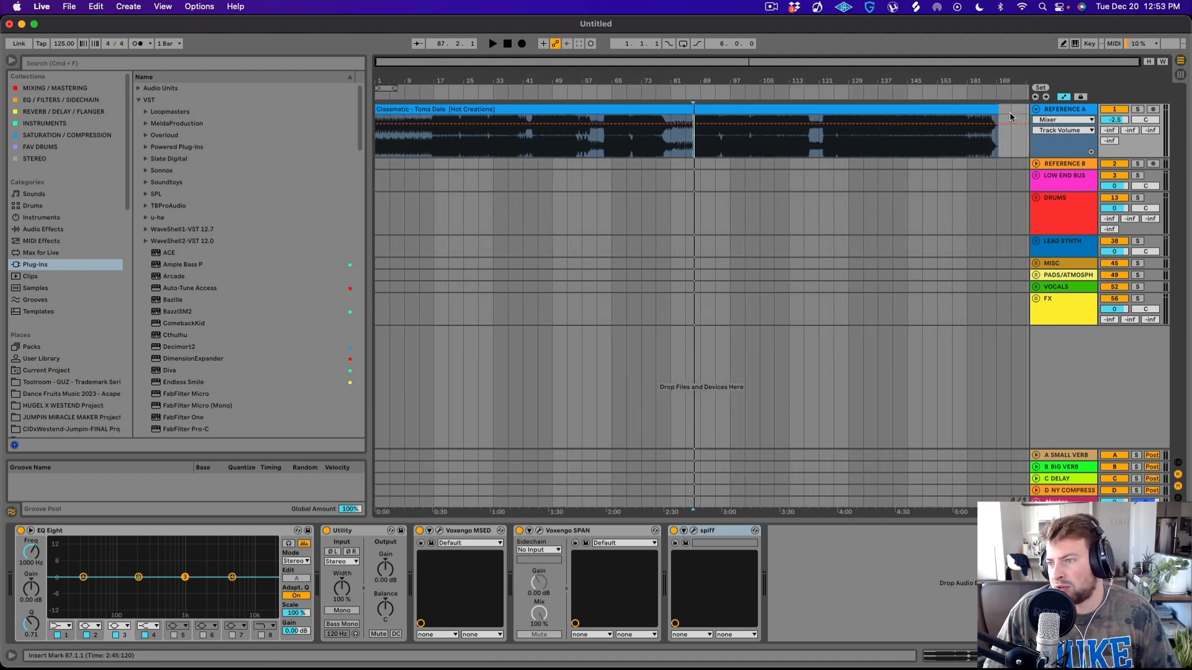
# - Mute the REFERENCE A track and unfold the DRUMS group to show its subgroups
pyautogui.click(1114, 111)
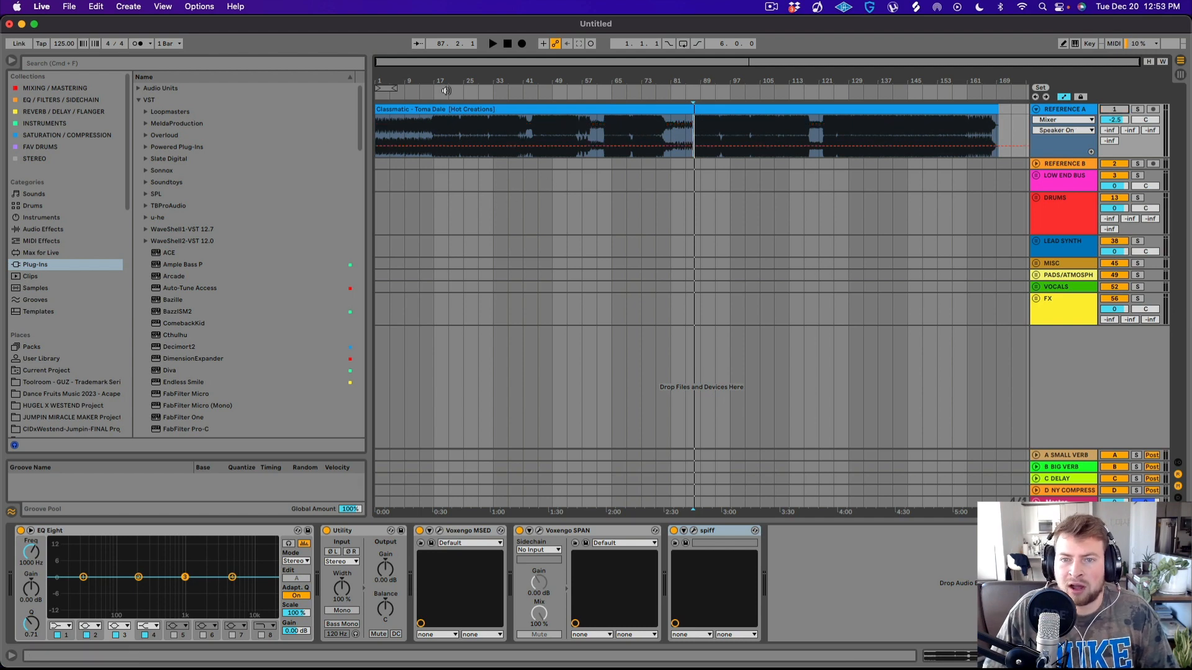
pyautogui.moveTo(598, 80); pyautogui.dragTo(598, 80)
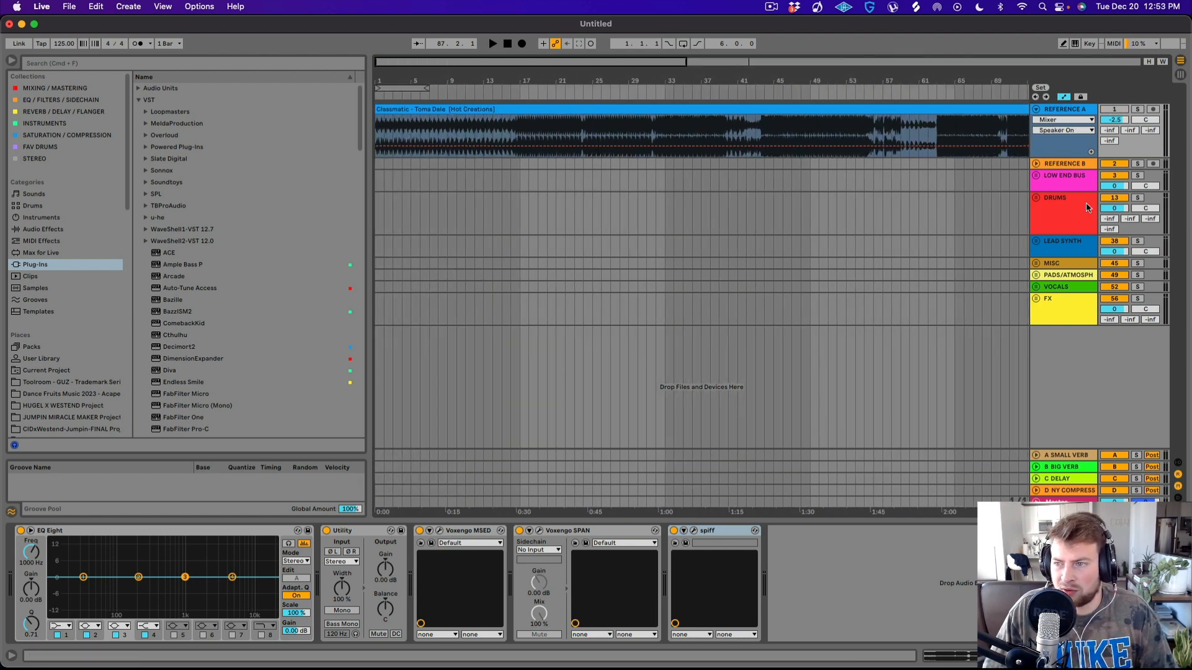
pyautogui.click(1036, 198)
pyautogui.scroll(-1, 1069, 257)
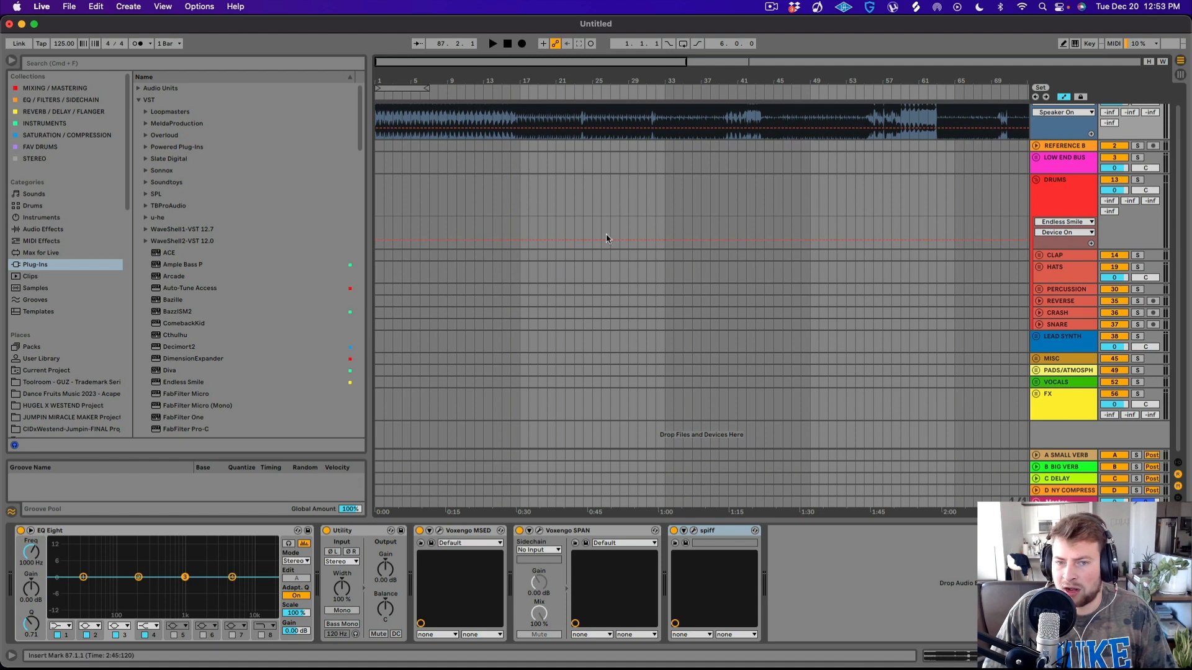
# - Preview several top loops, including congary, hecklefish, rumble and kitties, in the Toolroom - GUZ pack's Drum Loops folder
pyautogui.click(78, 383)
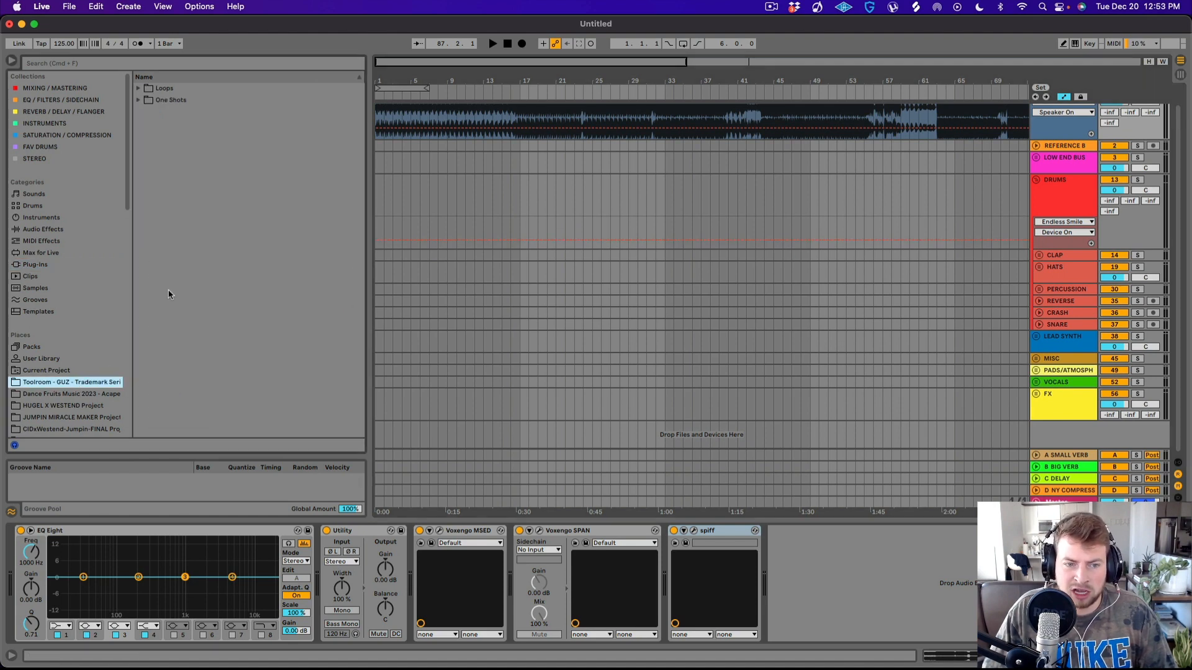
pyautogui.click(138, 88)
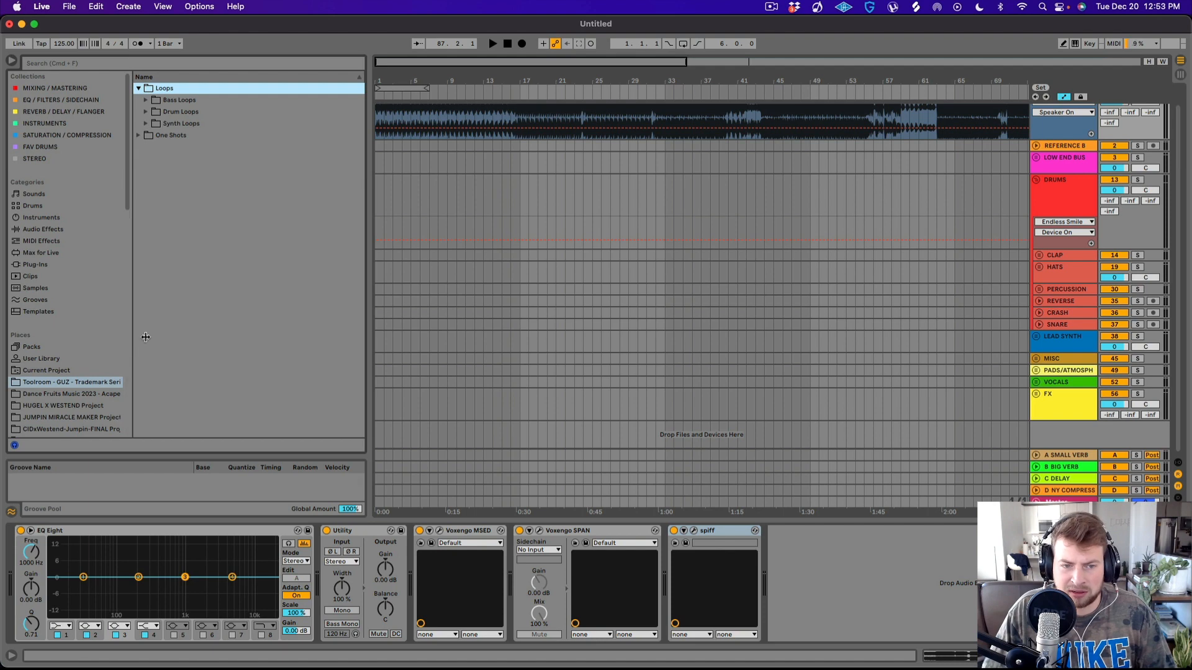
pyautogui.click(146, 112)
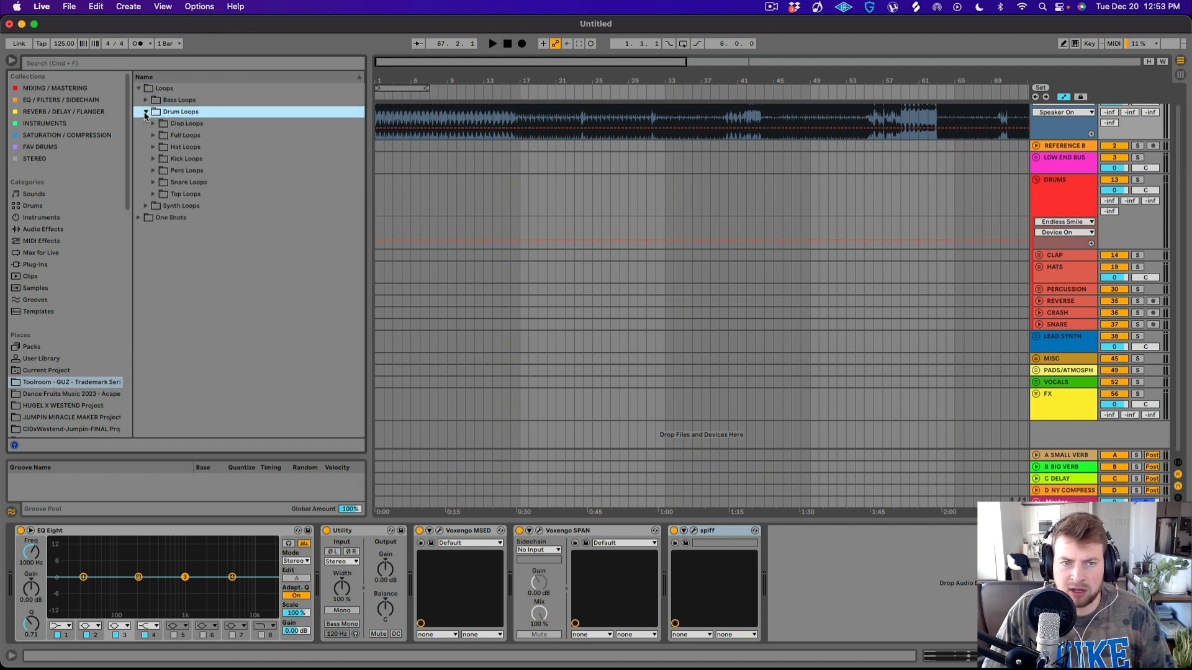
pyautogui.click(153, 194)
pyautogui.click(242, 265)
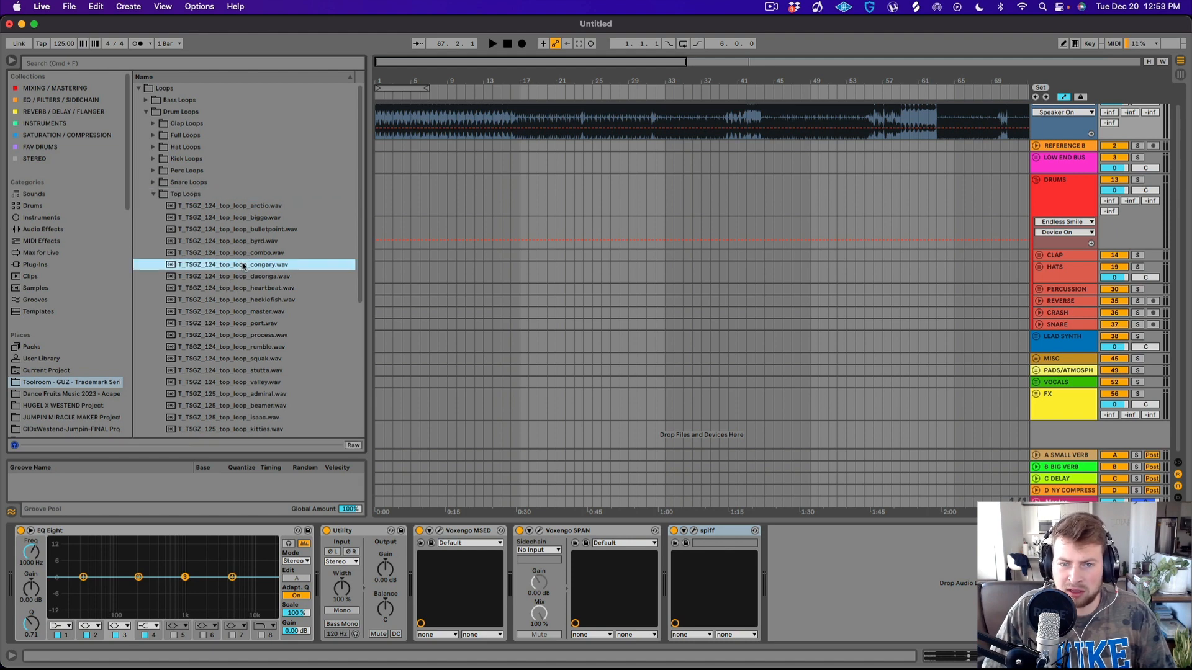
pyautogui.click(248, 300)
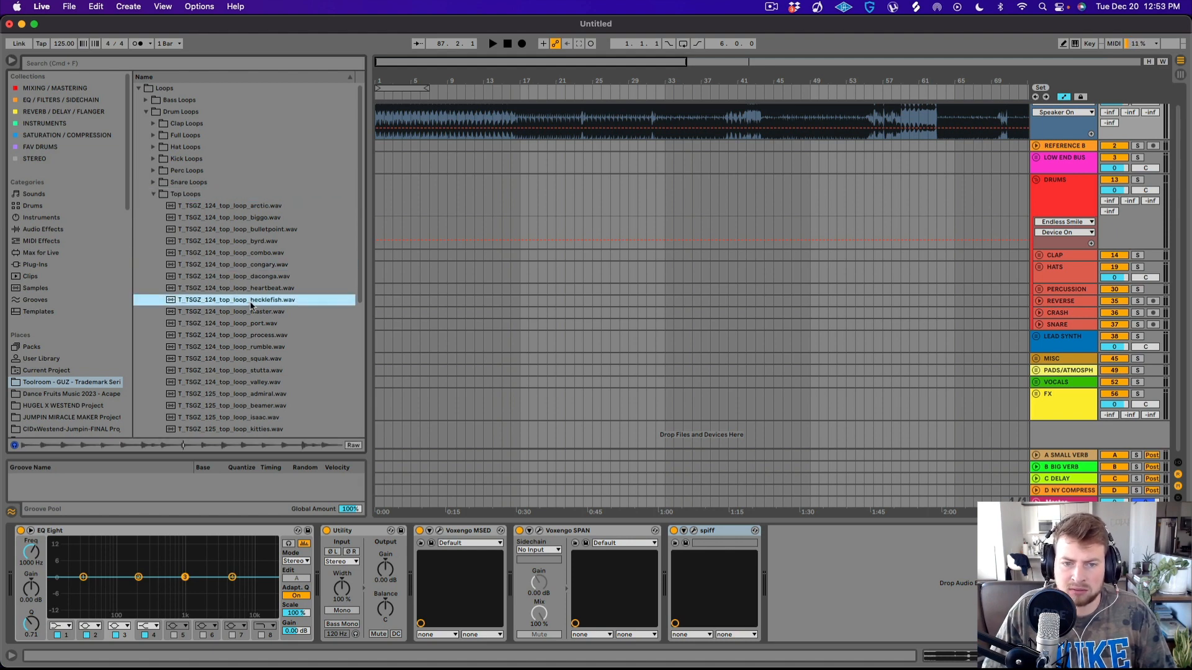
pyautogui.click(254, 346)
pyautogui.scroll(-2, 256, 340)
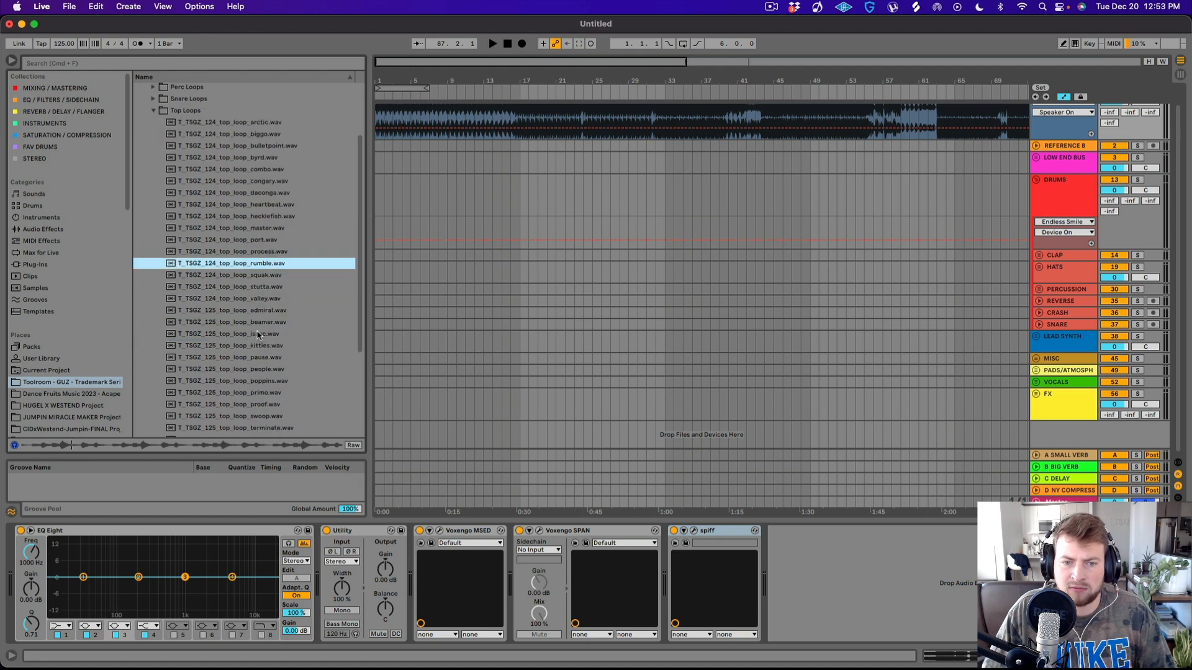
pyautogui.click(264, 345)
pyautogui.scroll(-1, 268, 348)
pyautogui.scroll(5, 274, 352)
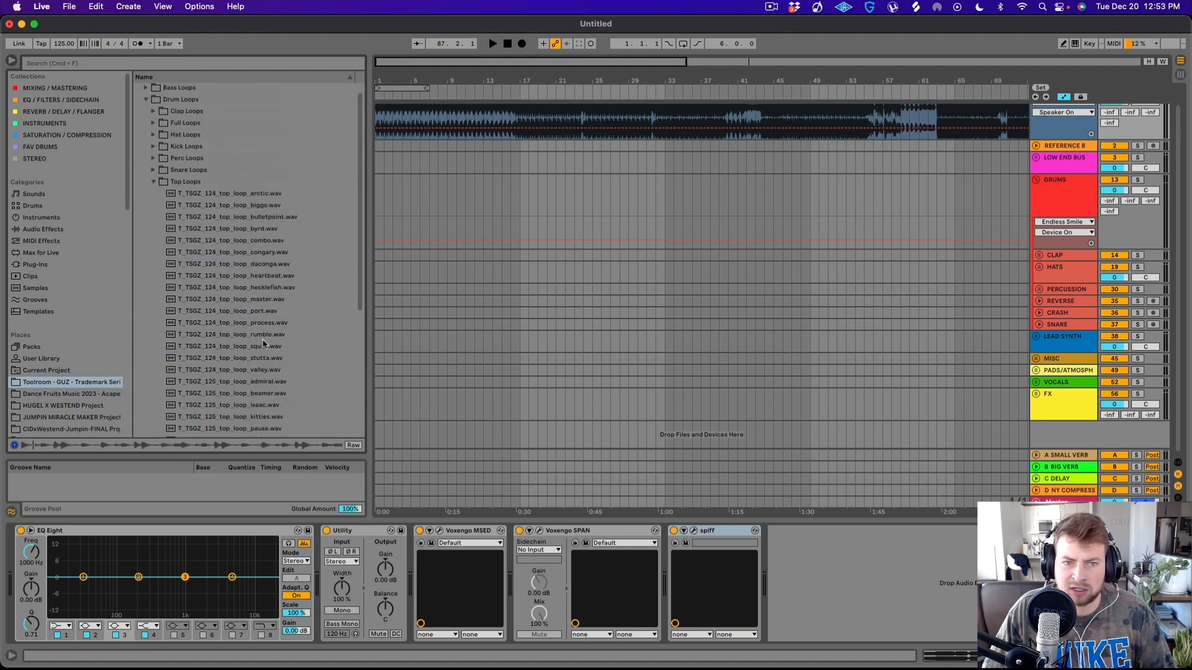
# - Preview percussion loops in the pack's Perc Loops folder, including port, primo, swoop, terminate and cyclone
pyautogui.click(151, 160)
pyautogui.click(269, 267)
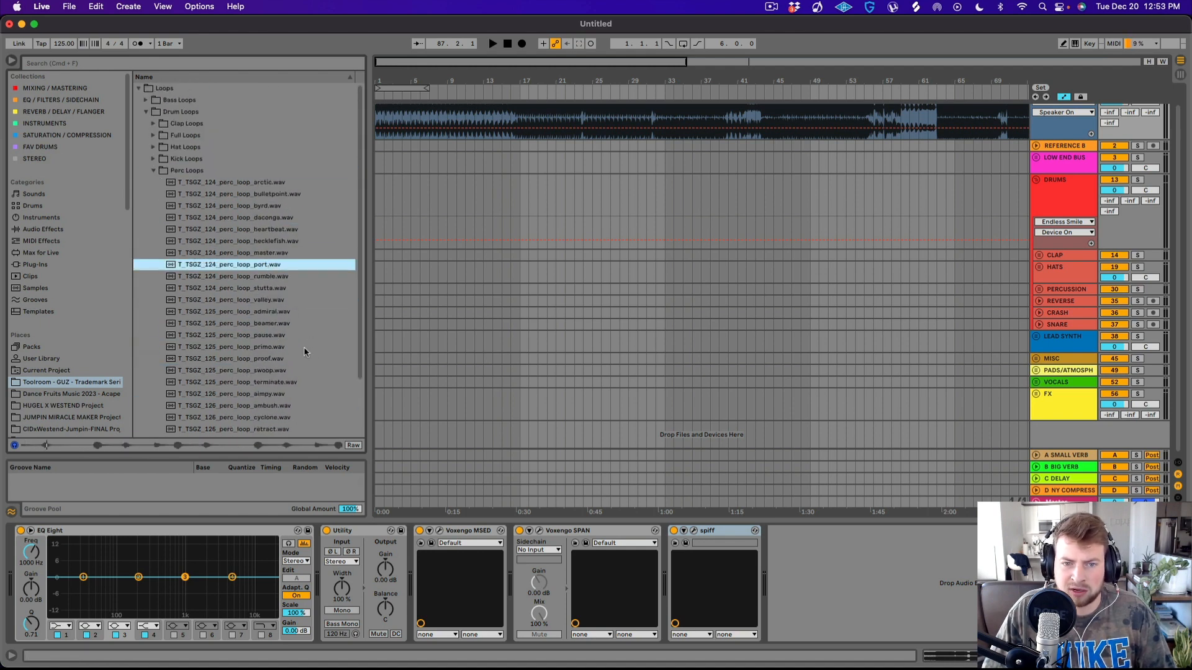
pyautogui.click(269, 347)
pyautogui.click(262, 371)
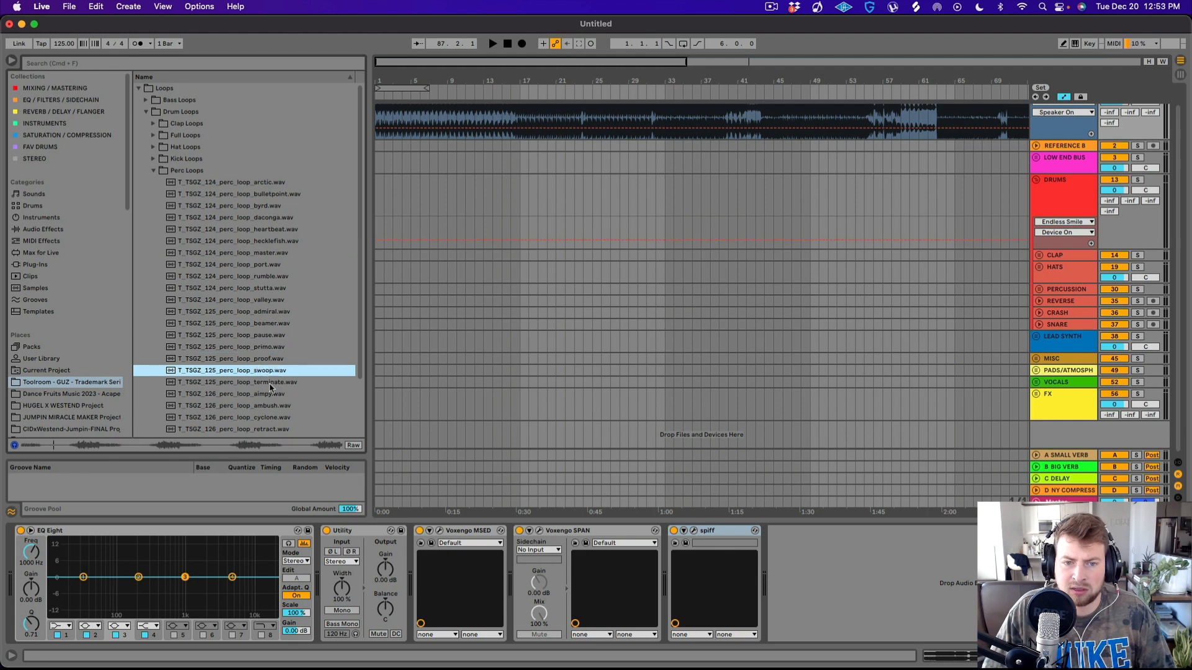
pyautogui.click(270, 383)
pyautogui.scroll(-3, 269, 373)
pyautogui.click(268, 350)
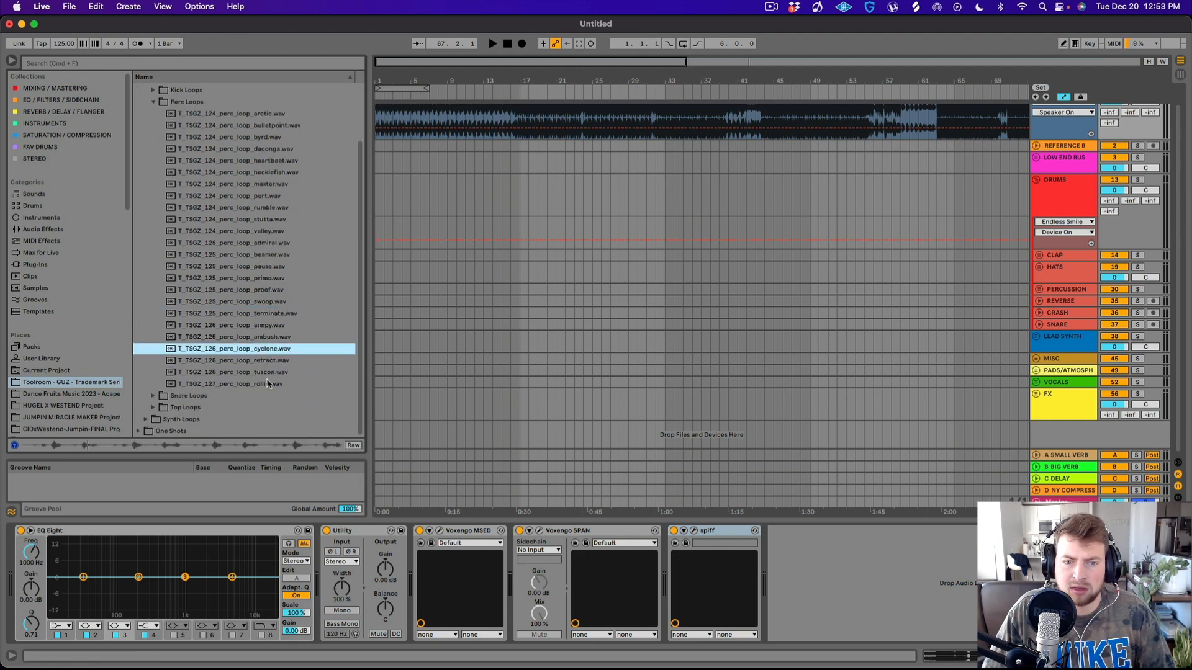
# - Unfold the PERCUSSION group and its BONGOS track, and place T_TSGZ_126_perc_loop_cyclone.wav on that track at bar 17
pyautogui.click(1040, 291)
pyautogui.click(1040, 291)
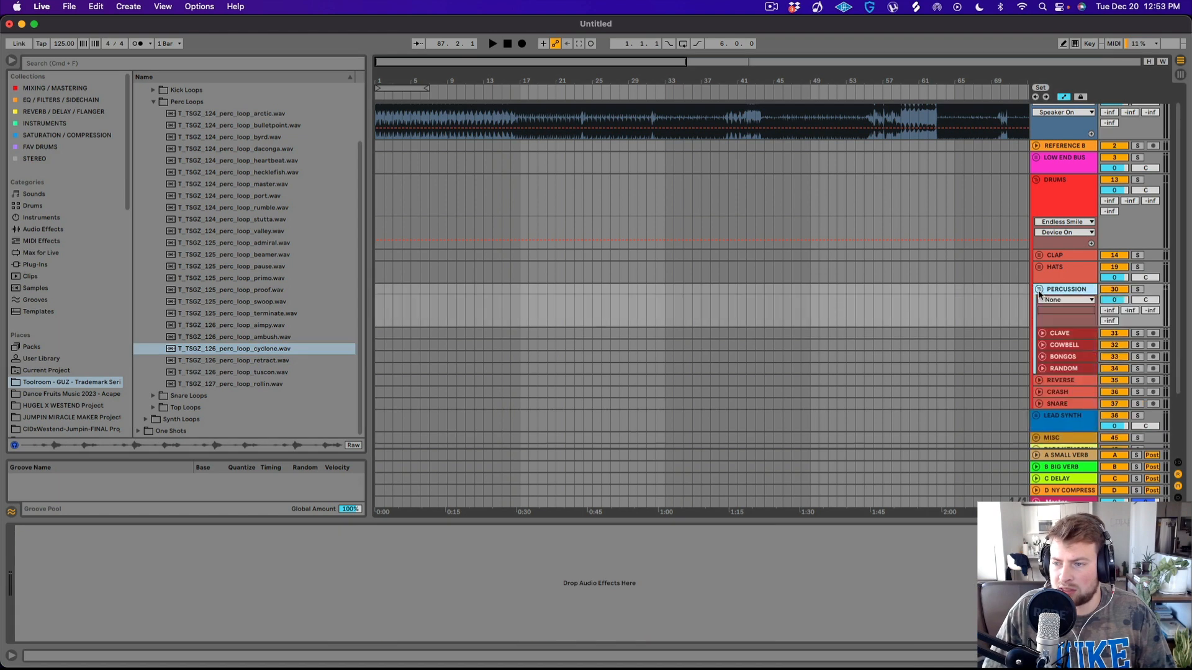
pyautogui.click(1042, 357)
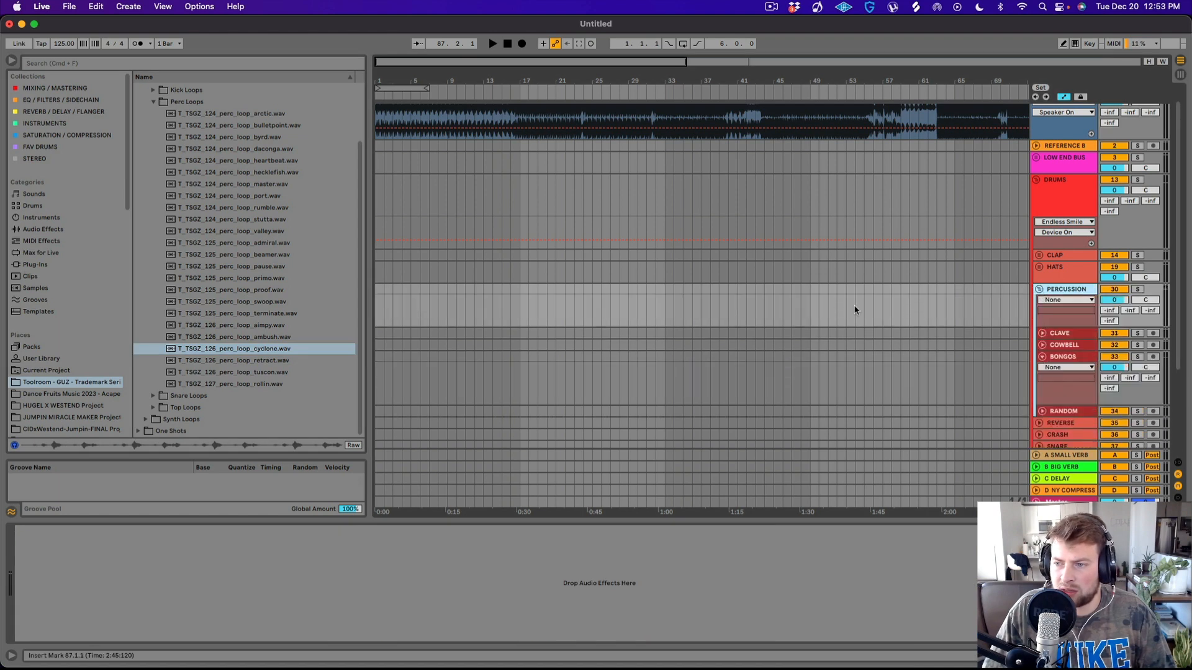
pyautogui.click(518, 359)
pyautogui.press('super+v')
# - Play the bongo loop and lower the BONGOS track volume to -3.9 dB
pyautogui.press('space')
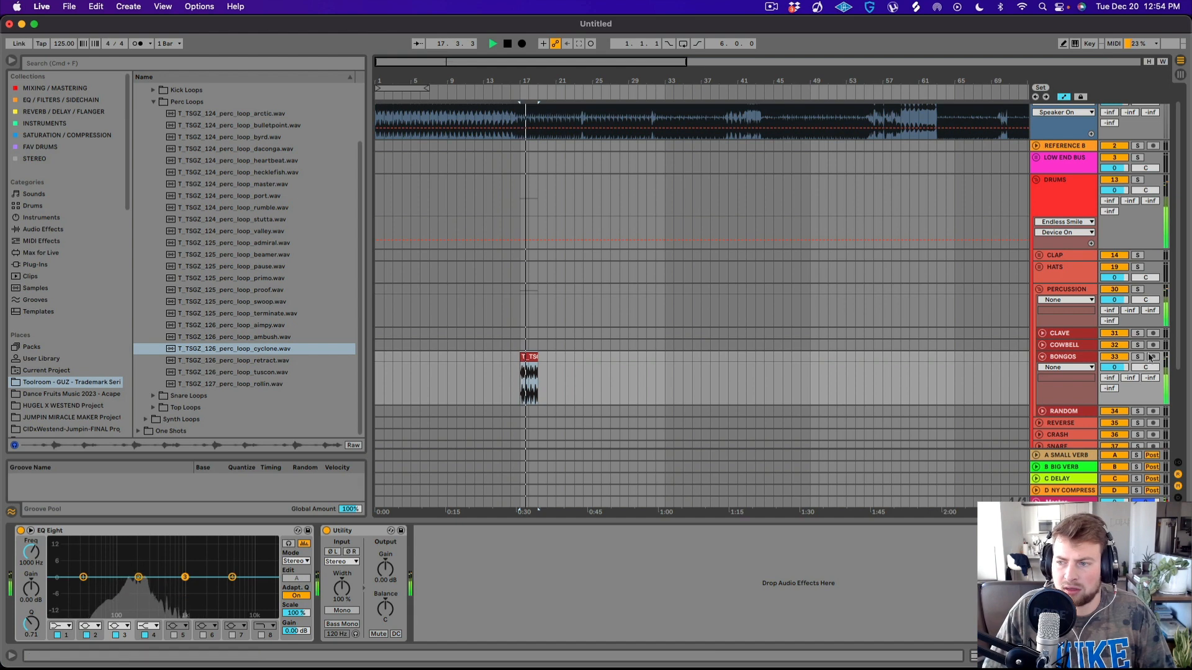
pyautogui.moveTo(1114, 366); pyautogui.dragTo(1114, 376)
pyautogui.press('space')
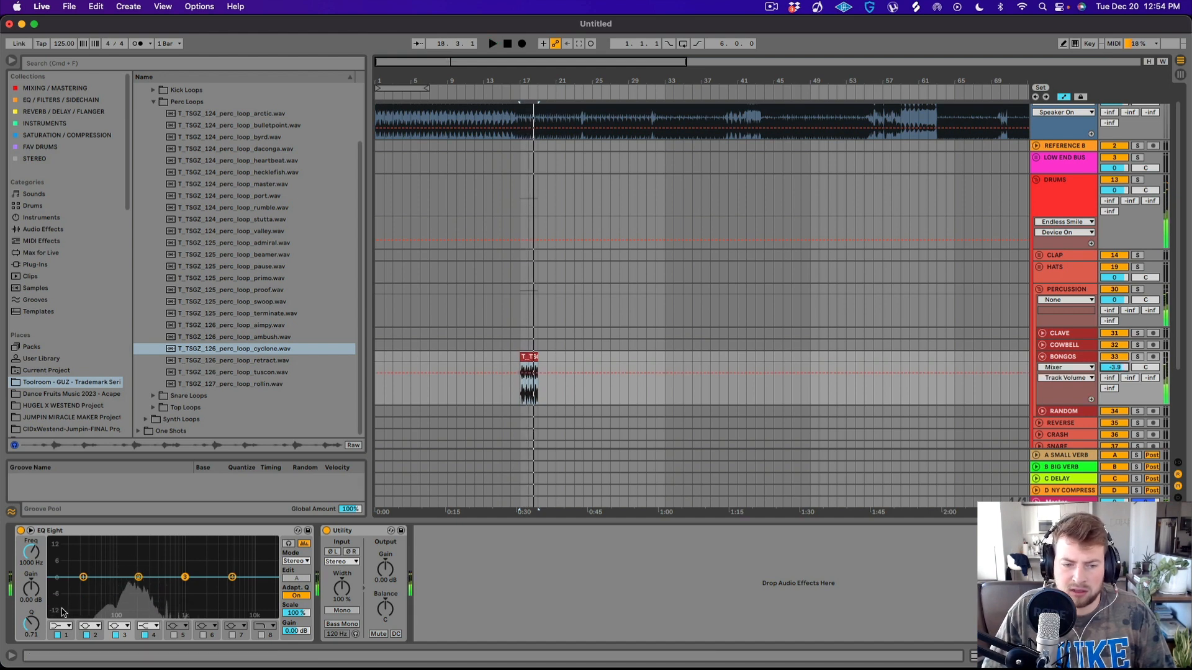
# - In the BONGOS track's EQ Eight, apply a low cut with band 1 and boost band 3 by 3.60 dB at 979 Hz
pyautogui.click(85, 587)
pyautogui.press('space')
pyautogui.moveTo(85, 588); pyautogui.dragTo(184, 569)
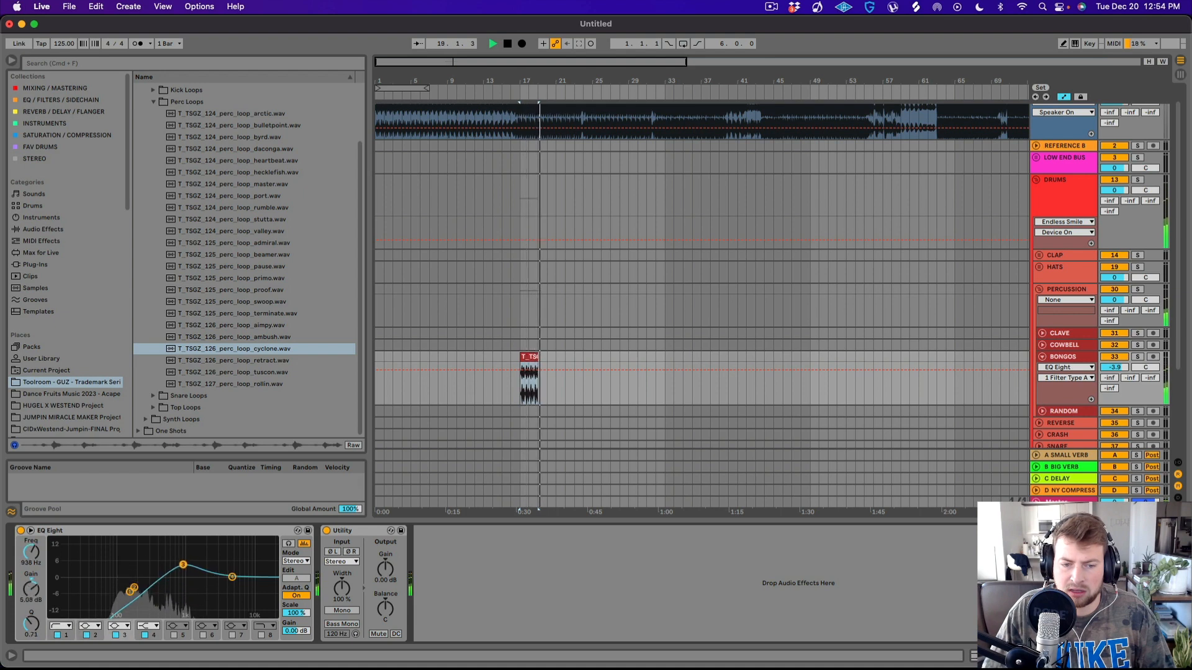
pyautogui.press('space')
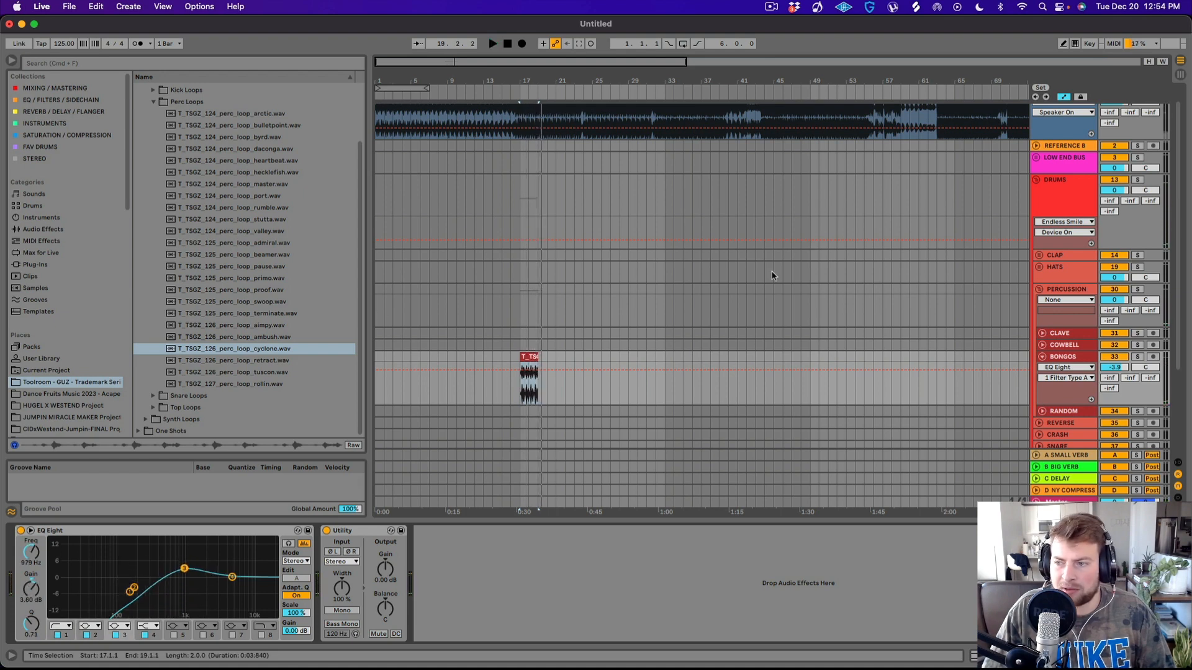
# - Unfold the HATS group and its LOOP track, and preview loops in the Hat Loops folder, including admiral, kitties and primo
pyautogui.click(1039, 267)
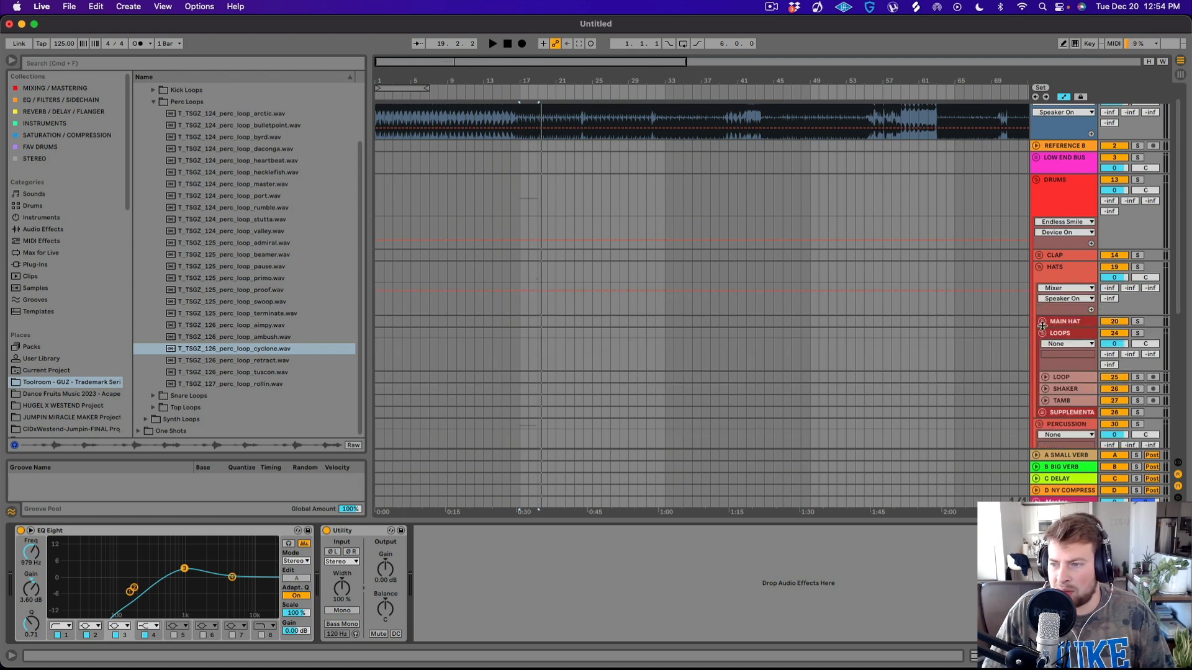
pyautogui.click(1045, 377)
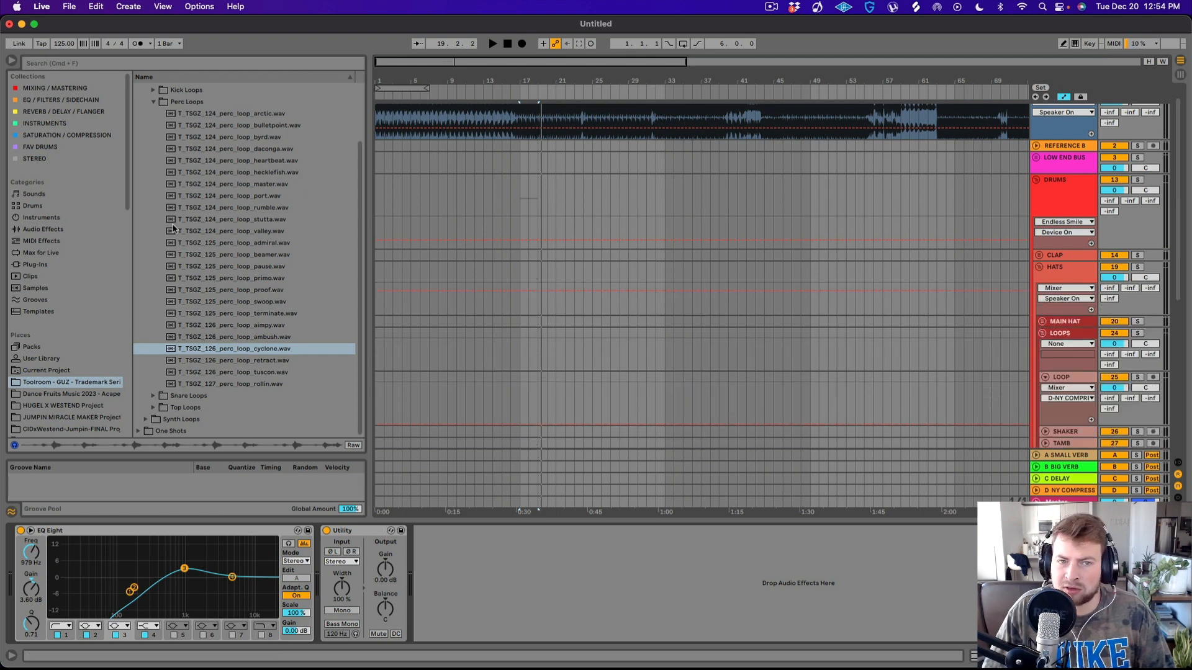
pyautogui.scroll(3, 185, 138)
pyautogui.doubleClick(182, 115)
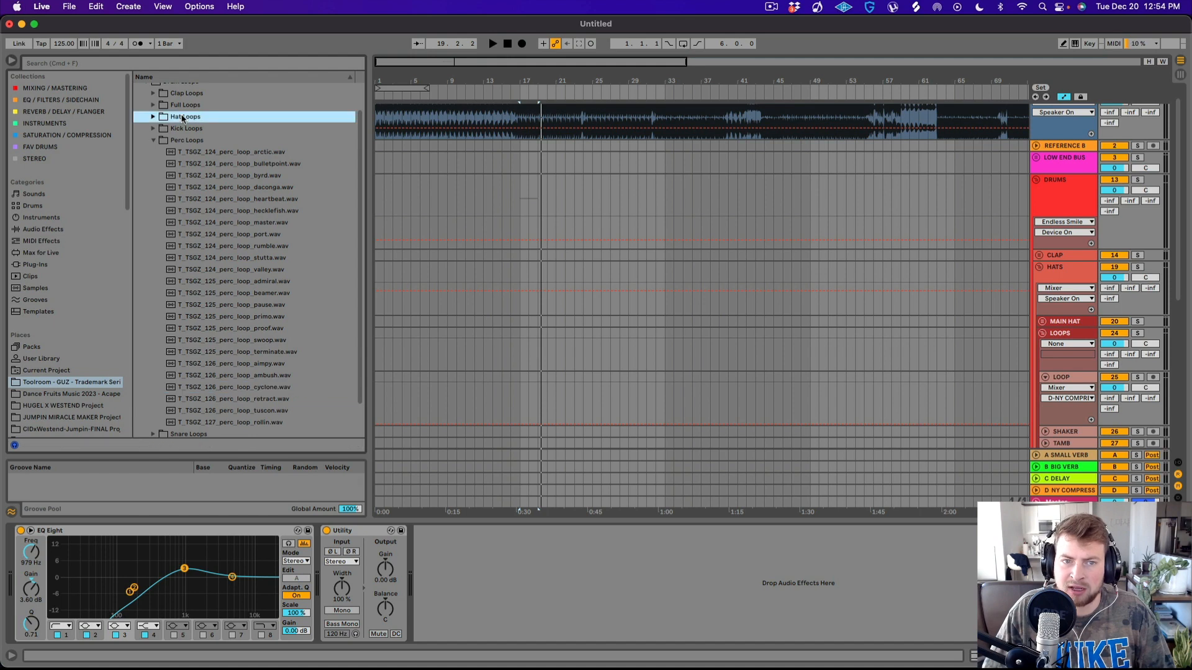
pyautogui.click(239, 242)
pyautogui.click(248, 299)
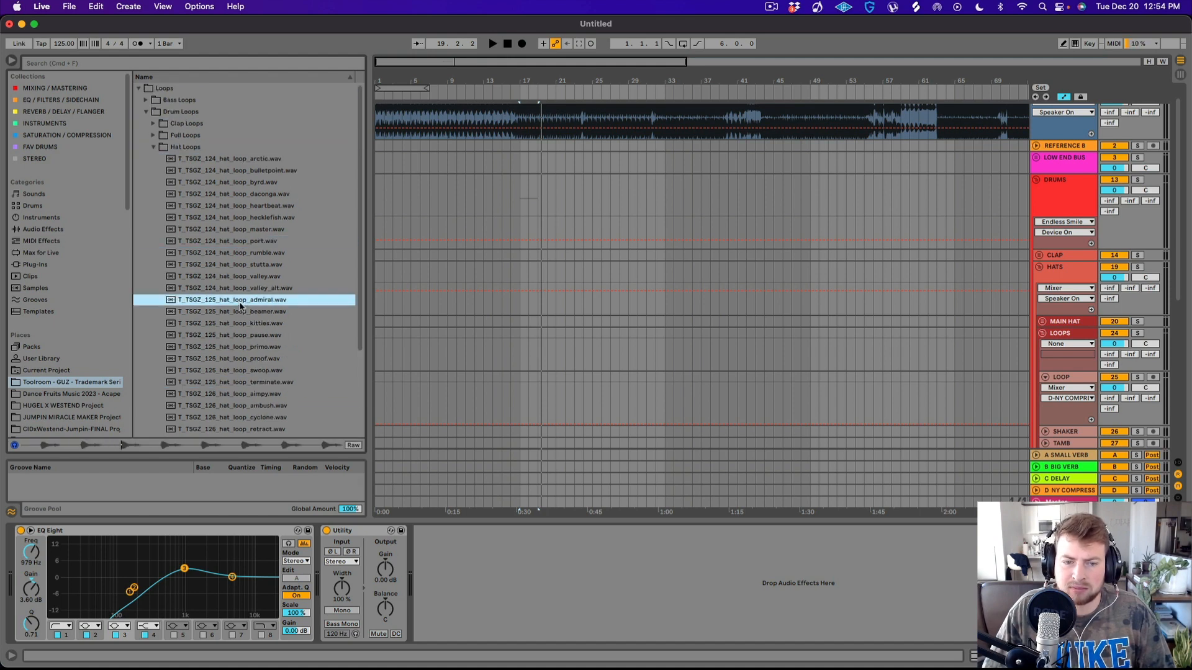
pyautogui.click(238, 323)
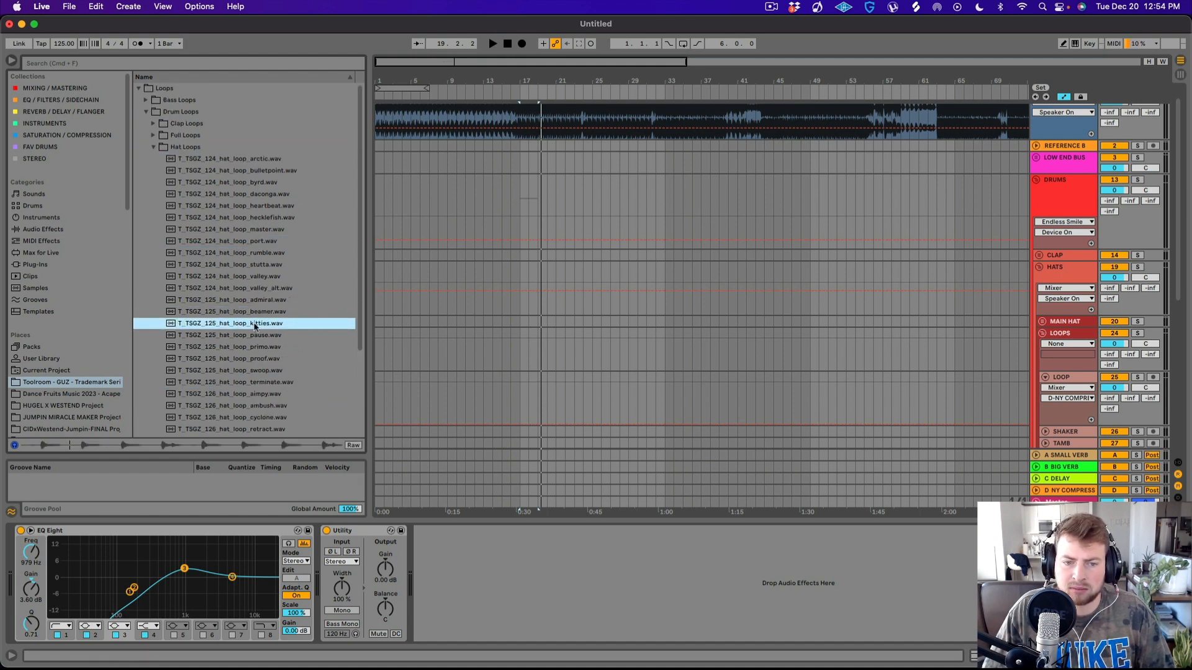
pyautogui.click(256, 346)
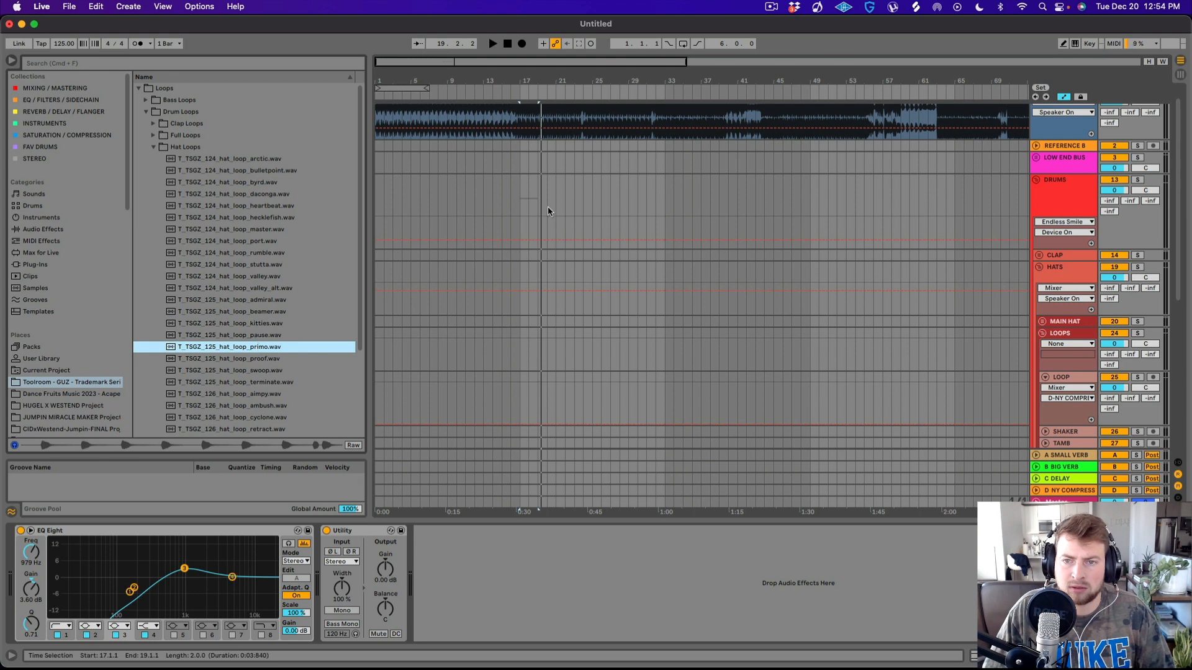
# - Solo the REFERENCE A track, play it from bar 17, and preview further hat loops, including T_TSGZ_126_hat_loop_cyclone.wav
pyautogui.scroll(2, 548, 210)
pyautogui.click(1137, 109)
pyautogui.press('space')
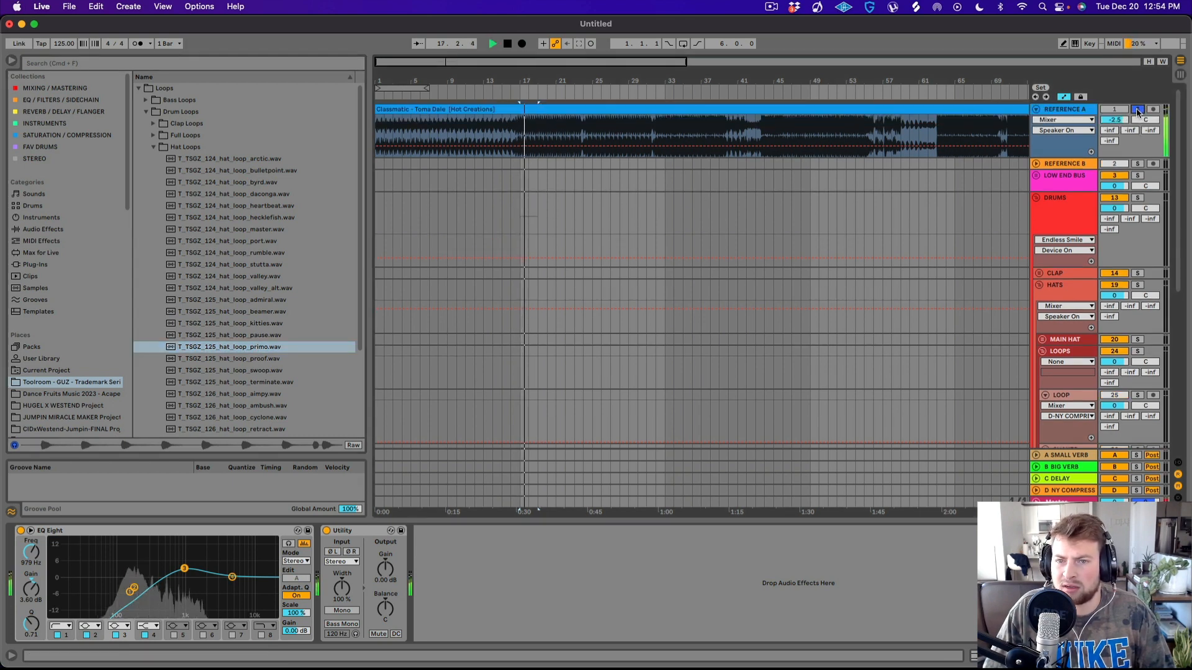
pyautogui.scroll(-3, 289, 321)
pyautogui.click(258, 300)
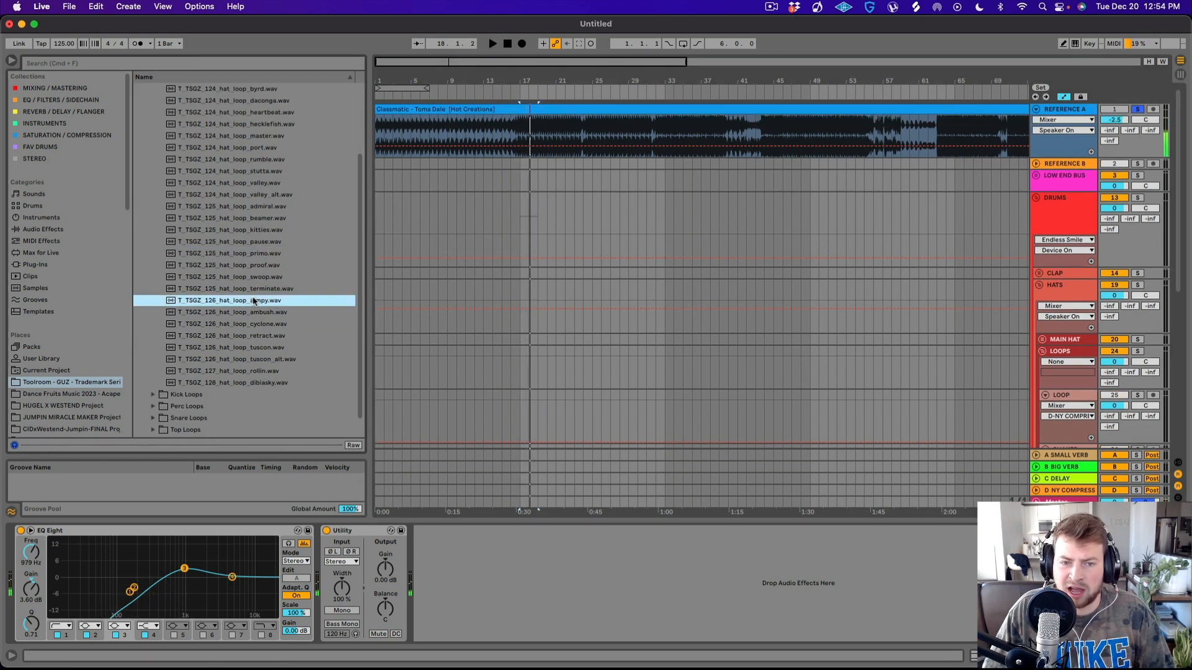
pyautogui.click(246, 324)
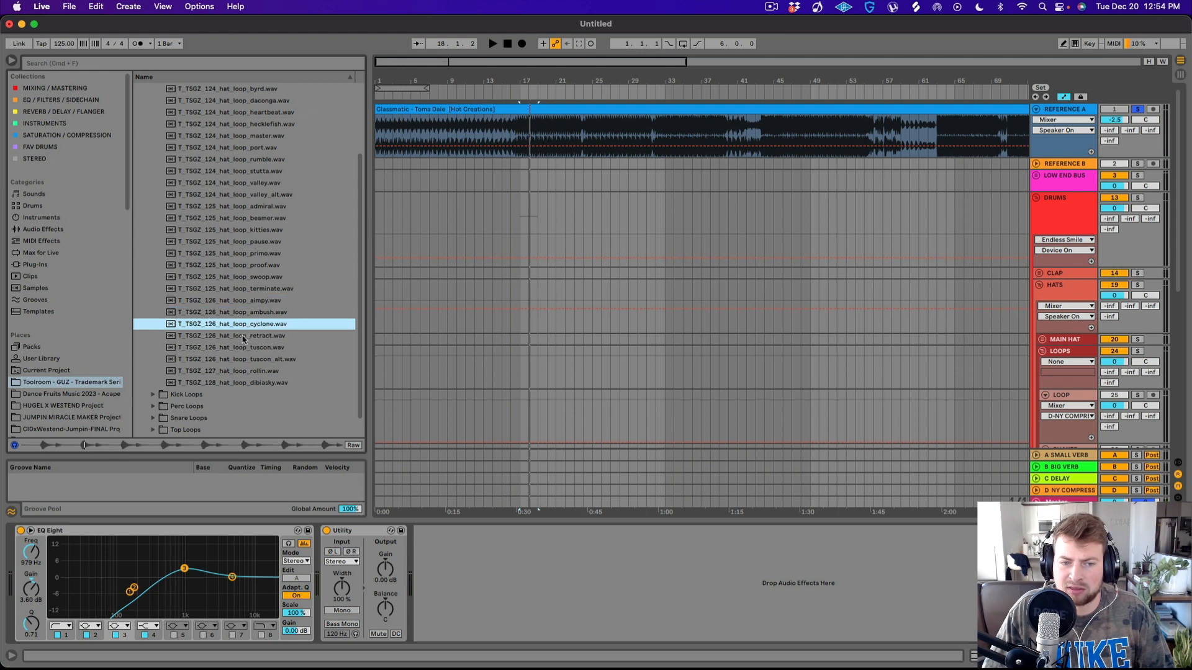
# - Listen to the reference again from bar 17, and take REFERENCE A out of solo
pyautogui.press('space')
pyautogui.scroll(-5, 381, 316)
pyautogui.press('space')
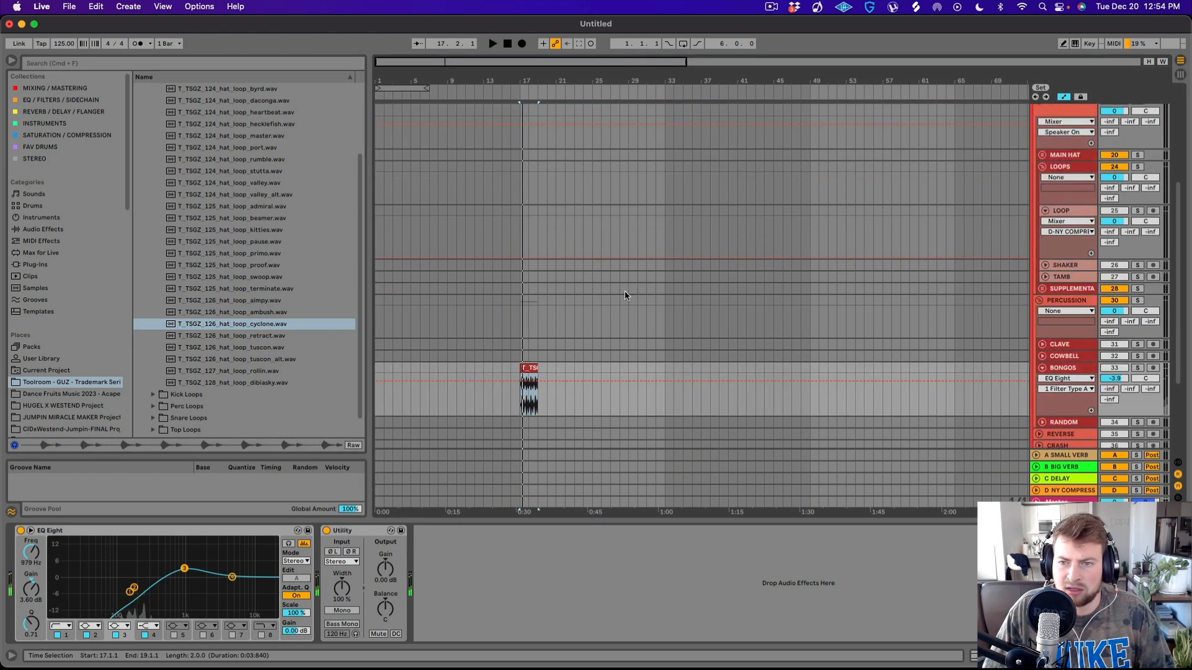
pyautogui.scroll(10, 625, 295)
pyautogui.scroll(-12, 613, 294)
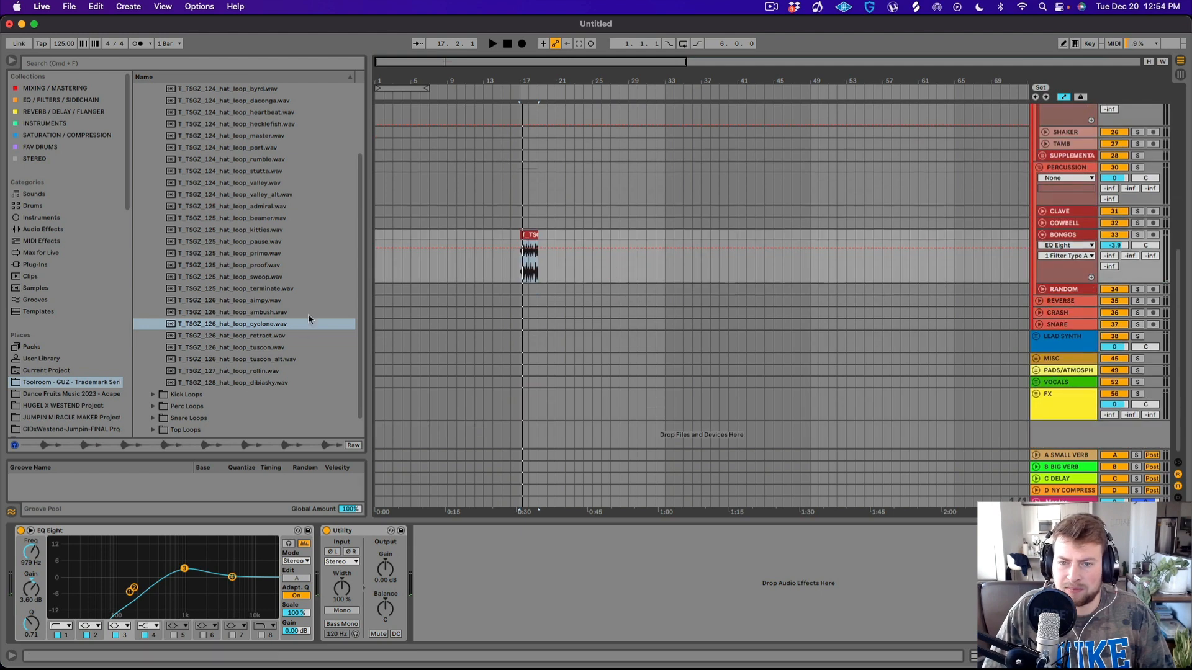
# - Try T_TSGZ_126_hat_loop_cyclone.wav on the TAMB track at bar 17 and play it with the bongo loop
pyautogui.moveTo(270, 324)
pyautogui.mouseDown()
pyautogui.moveTo(521, 301)
pyautogui.moveTo(482, 165)
pyautogui.moveTo(529, 133)
pyautogui.moveTo(524, 144)
pyautogui.mouseUp()
pyautogui.press('space')
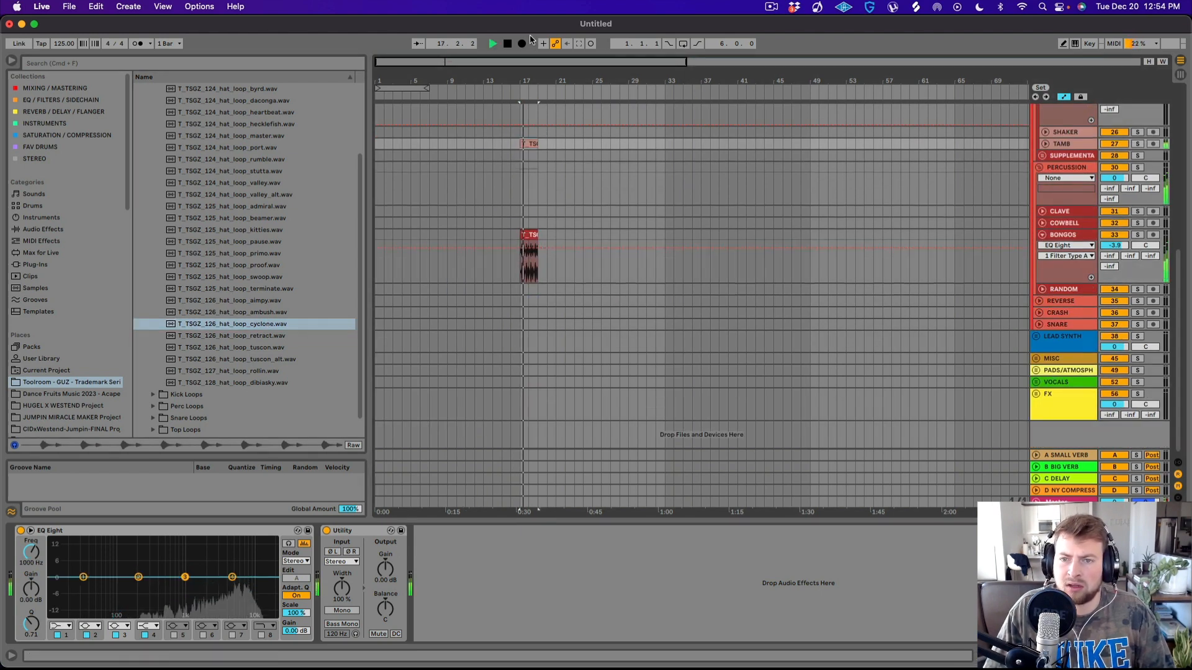
pyautogui.moveTo(526, 80); pyautogui.dragTo(525, 134)
pyautogui.press('space')
# - Place T_TSGZ_126_hat_loop_retract.wav on the TAMB track at bar 17 and lower the track volume to about -5.8 dB
pyautogui.click(263, 326)
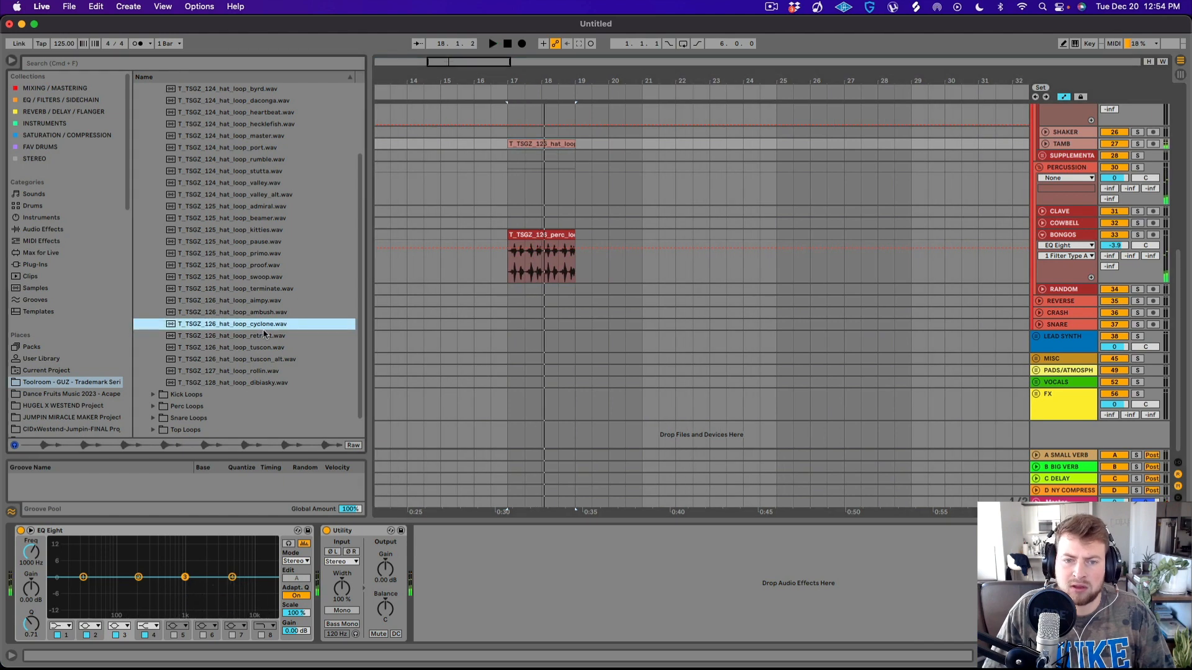
pyautogui.click(265, 335)
pyautogui.moveTo(261, 345); pyautogui.dragTo(509, 147)
pyautogui.press('space')
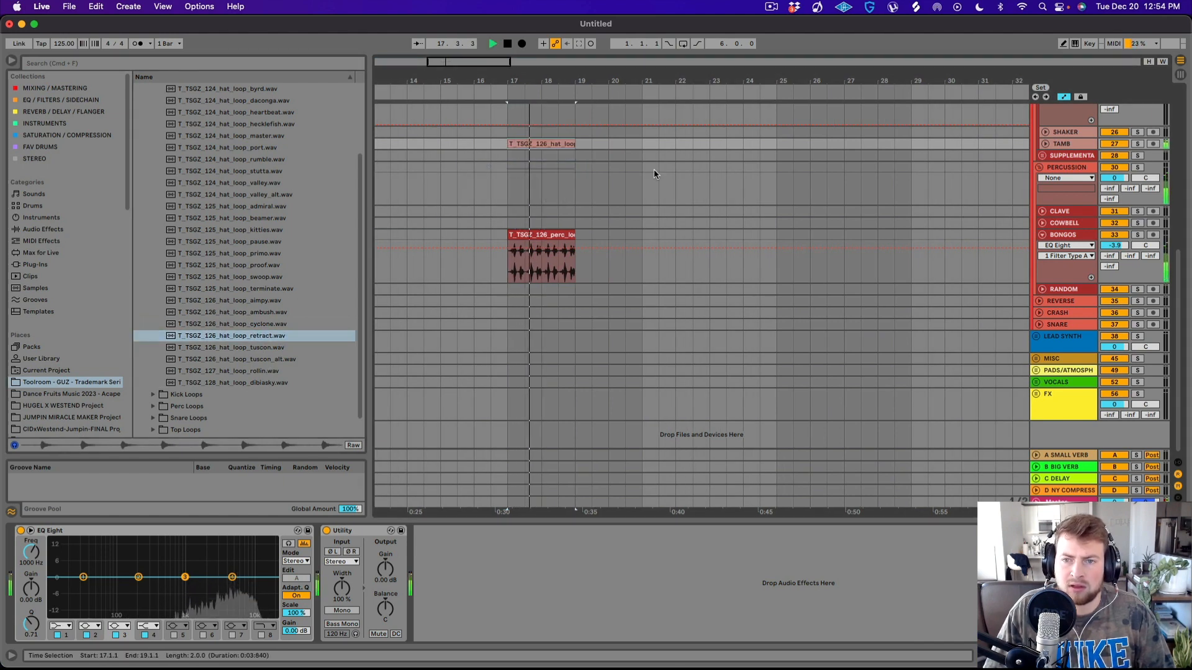
pyautogui.click(1045, 143)
pyautogui.moveTo(1115, 156); pyautogui.dragTo(1115, 165)
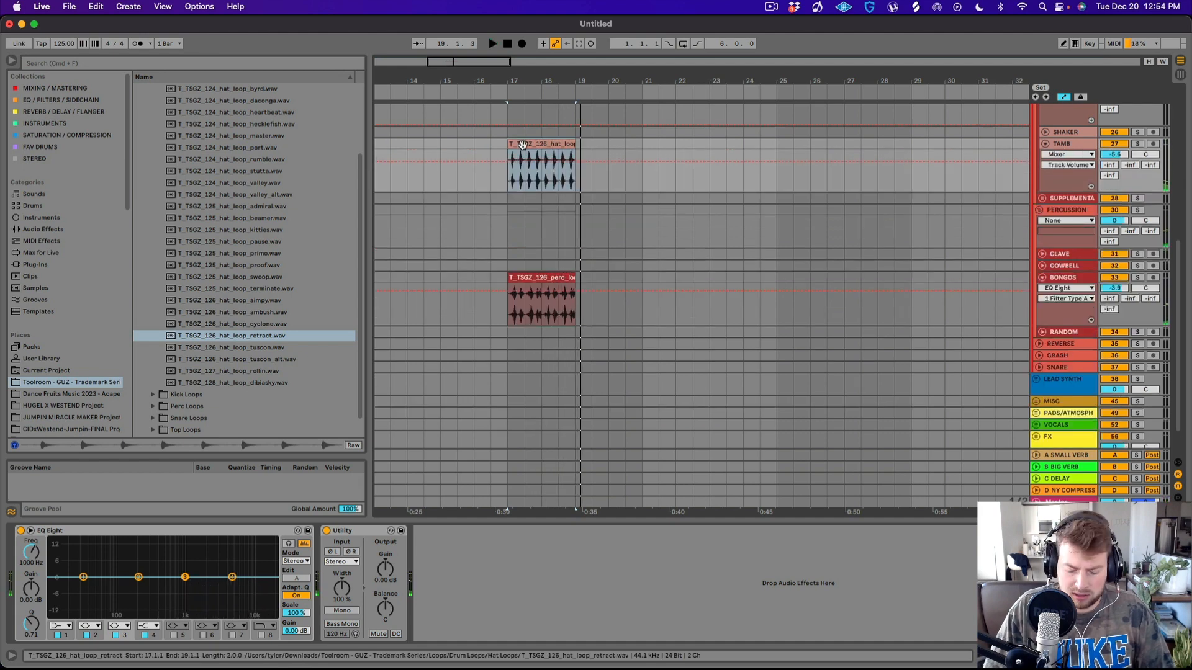
# - Loop bars 17 to 19, and unfold the LOW END BUS group, its KICK group and the LOW track
pyautogui.press('super+l')
pyautogui.scroll(10, 658, 233)
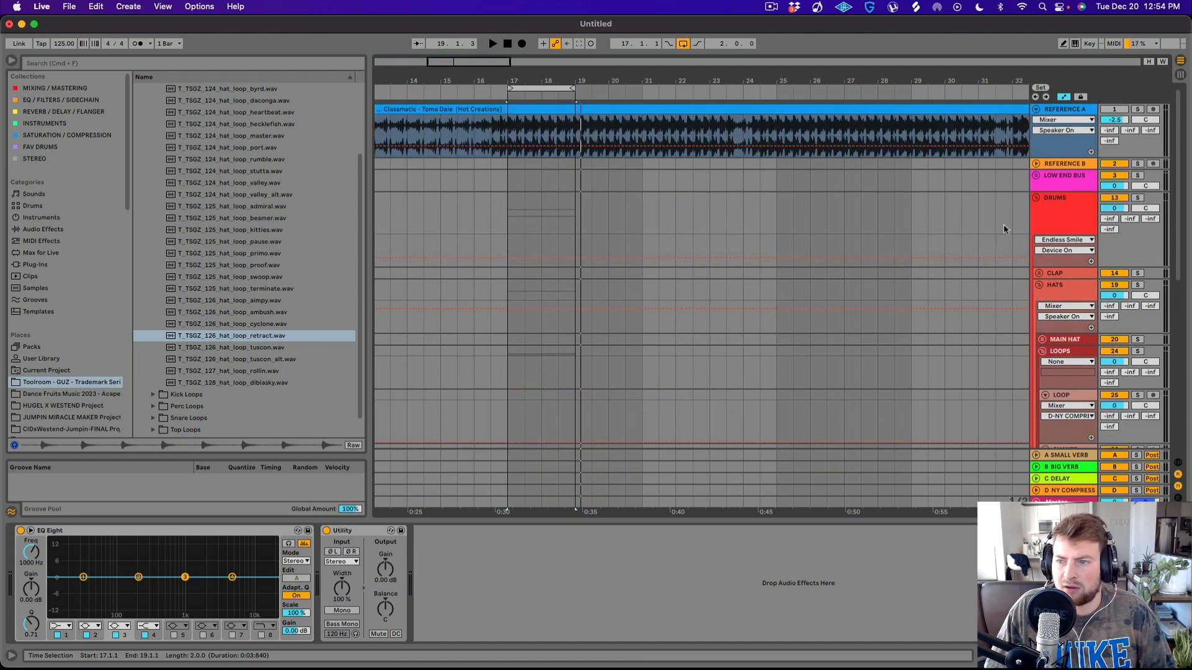
pyautogui.click(1033, 182)
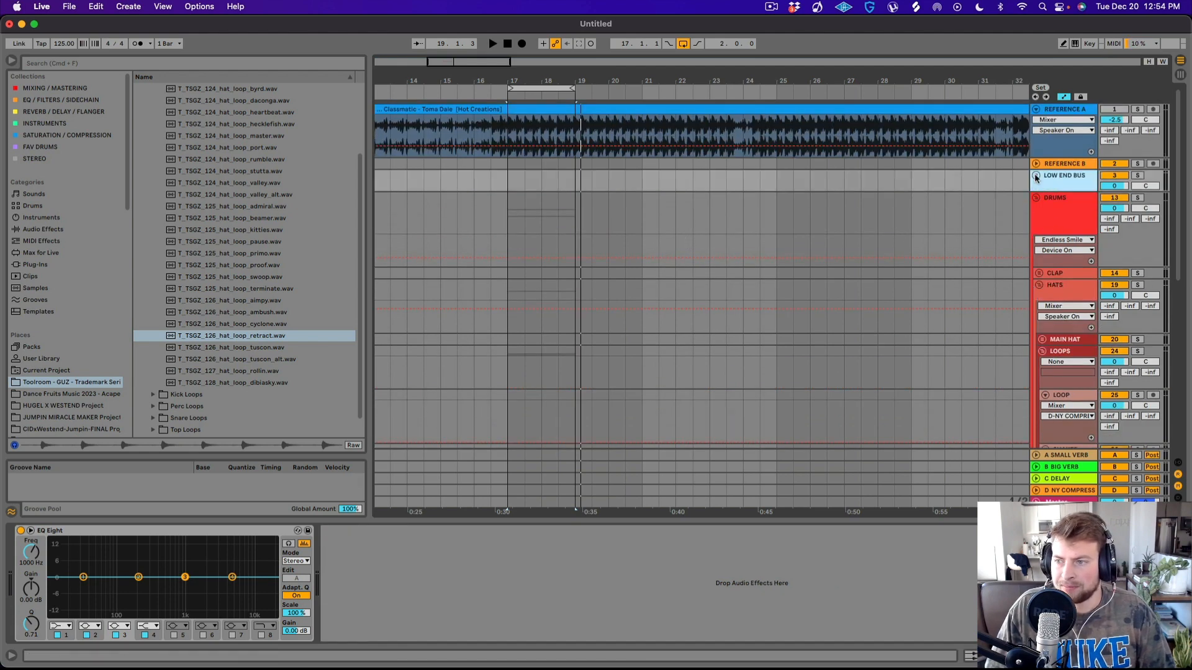
pyautogui.click(1035, 177)
pyautogui.click(1040, 230)
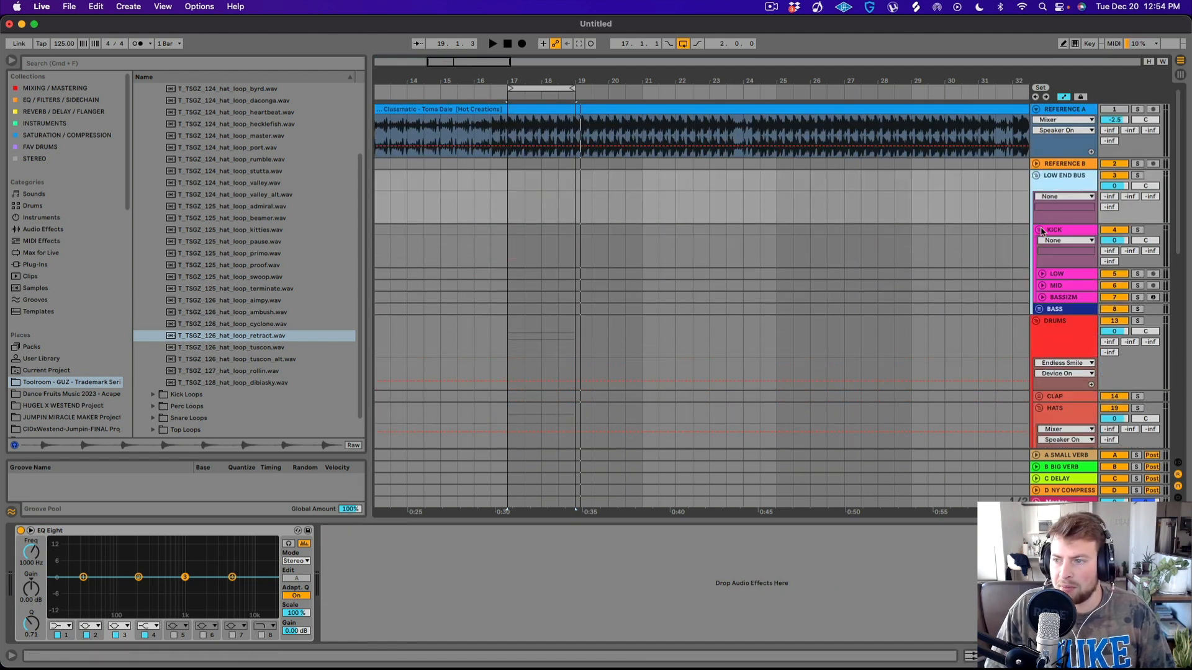
pyautogui.click(1043, 274)
# - Preview kick loops in the pack's Kick Loops folder, including T_TSGZ_125_kick_loop_kitties.wav
pyautogui.scroll(-2, 187, 348)
pyautogui.click(176, 374)
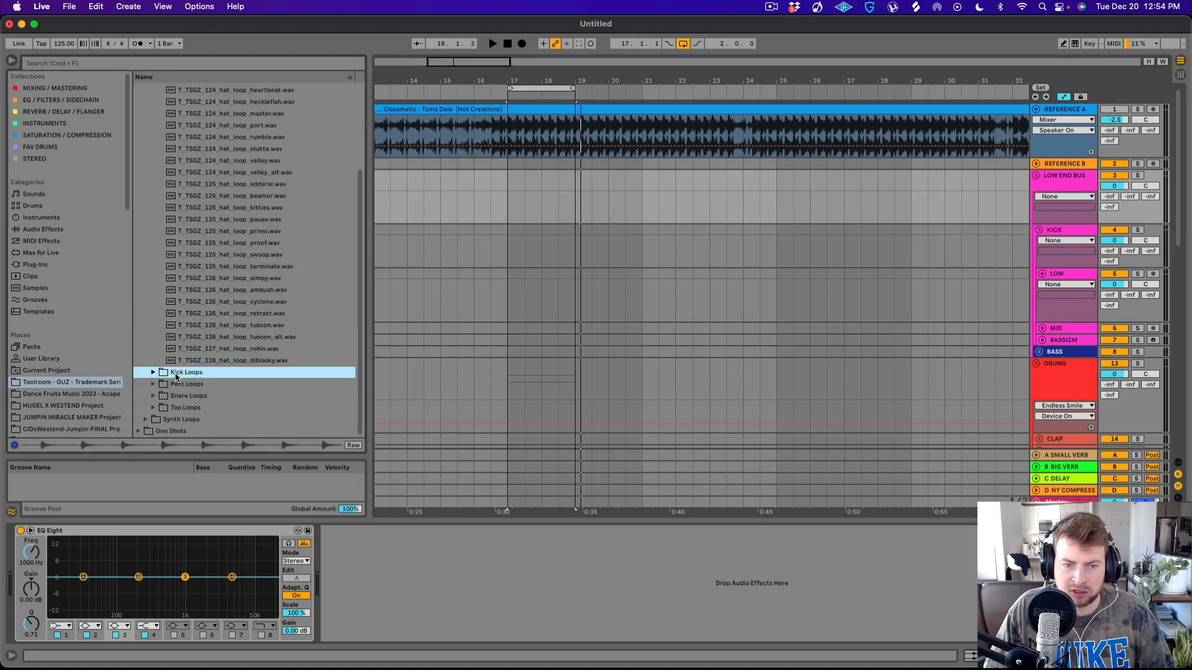
pyautogui.click(176, 373)
pyautogui.click(236, 277)
pyautogui.click(257, 310)
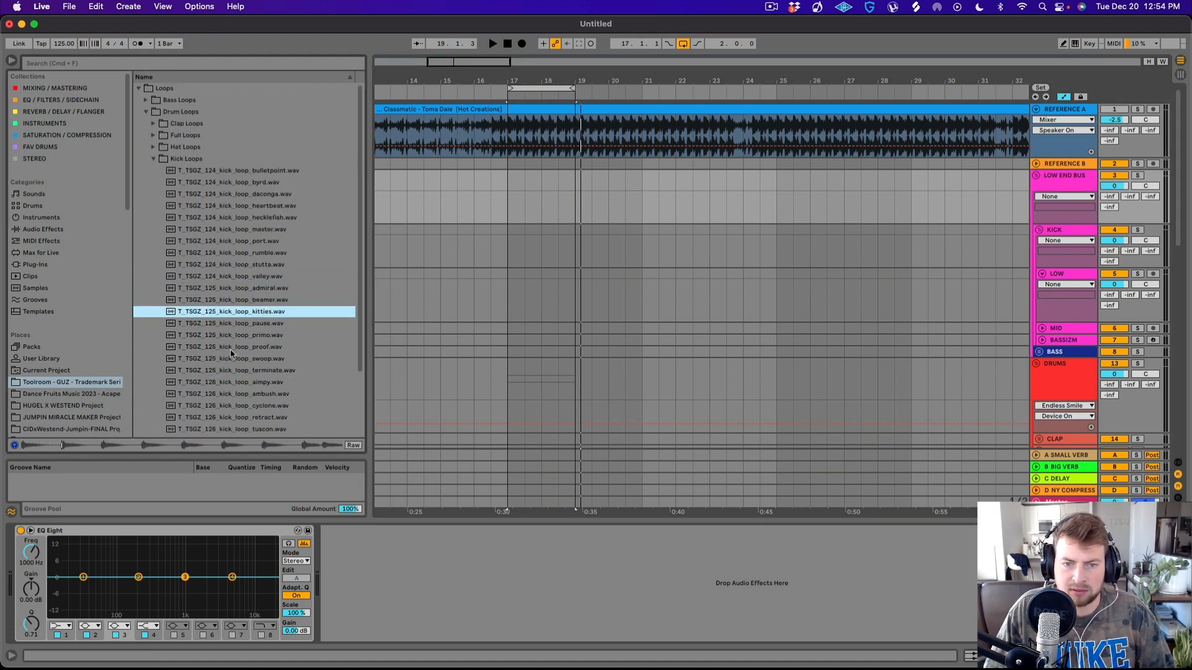
# - Try T_TSGZ_125_kick_loop_kitties.wav on the LOW track at bar 17 and play it with the groove
pyautogui.moveTo(254, 312); pyautogui.dragTo(505, 282)
pyautogui.press('space')
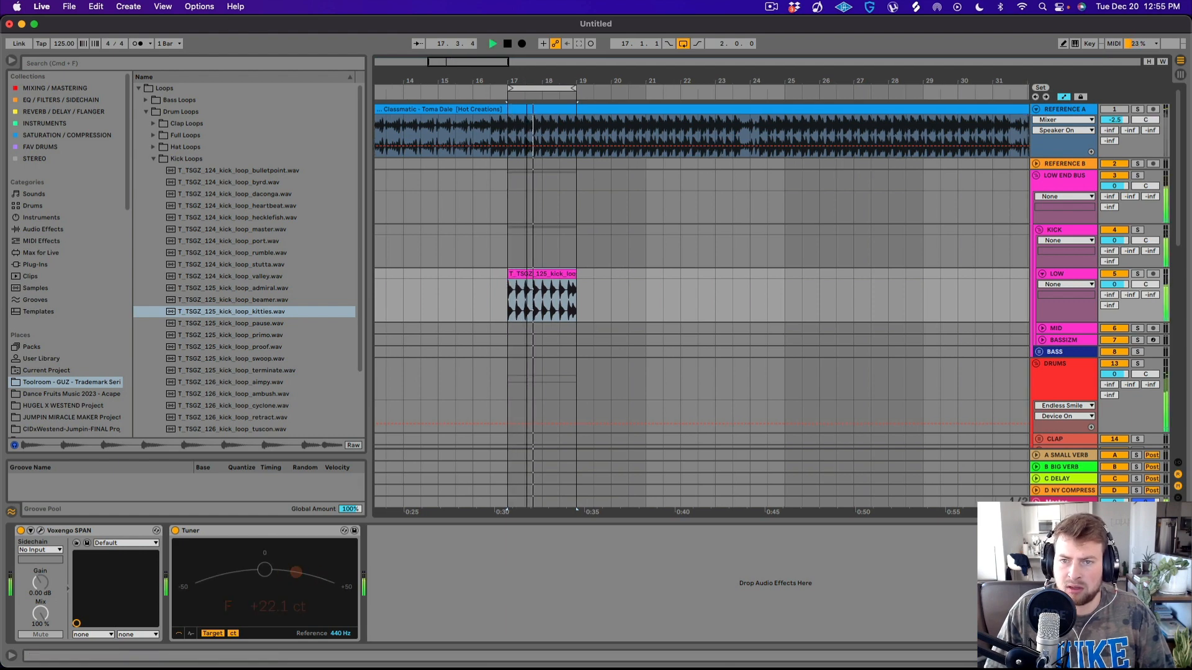
pyautogui.press('+')
pyautogui.press('+')
pyautogui.press('space')
# - Preview more kick loops in the Kick Loops folder, including swoop, ambush, rollin, dibiasky, daconga, byrd and bulletpoint
pyautogui.click(236, 358)
pyautogui.click(242, 393)
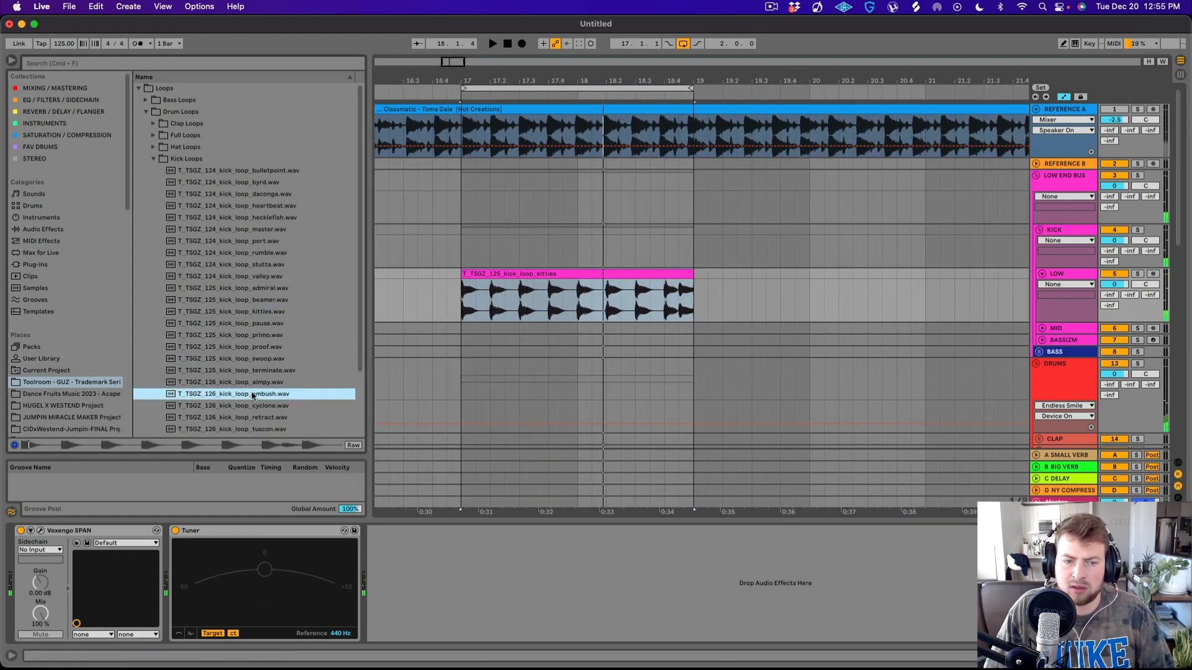
pyautogui.scroll(-3, 243, 385)
pyautogui.click(250, 339)
pyautogui.click(243, 360)
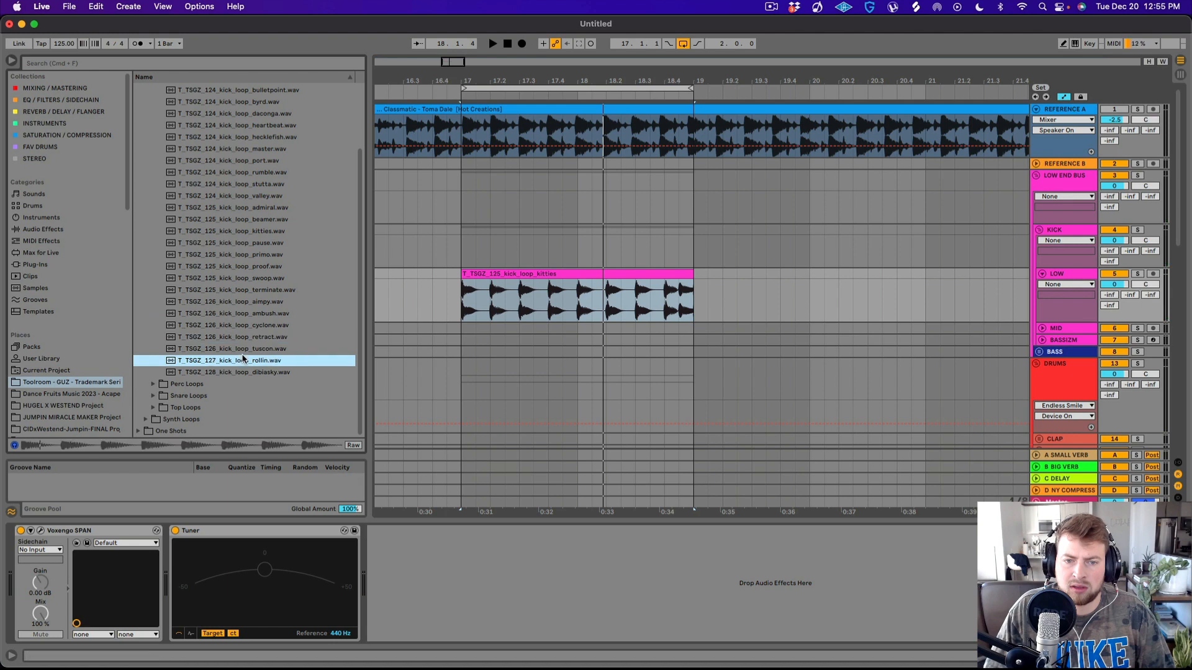
pyautogui.click(237, 373)
pyautogui.click(230, 116)
pyautogui.scroll(3, 242, 149)
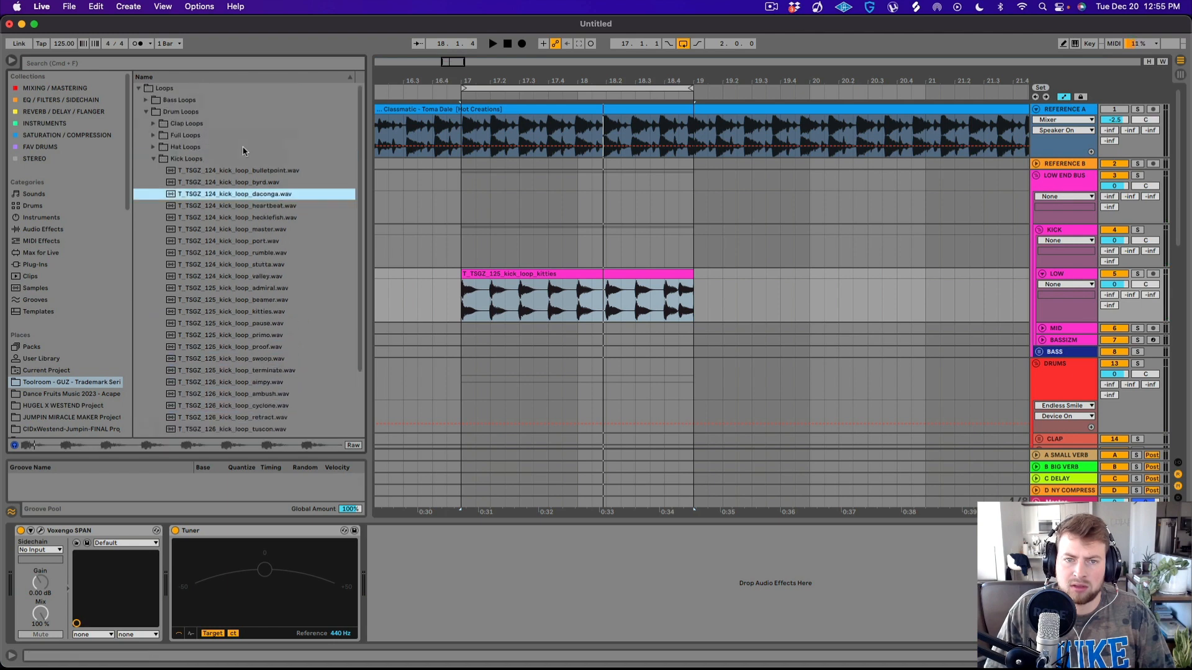
pyautogui.click(246, 183)
pyautogui.click(251, 171)
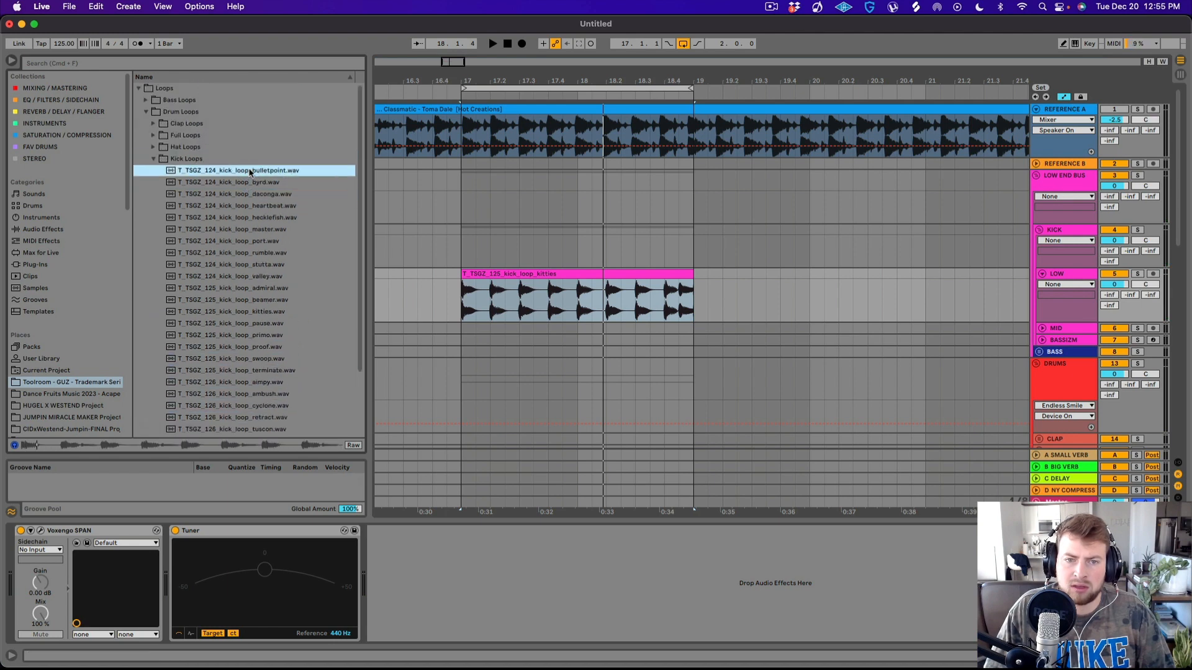
# - Open the imported samples of the Pon De Replay remake project in the REMAKES folder and preview impact.wav and kick.wav
pyautogui.scroll(-10, 100, 273)
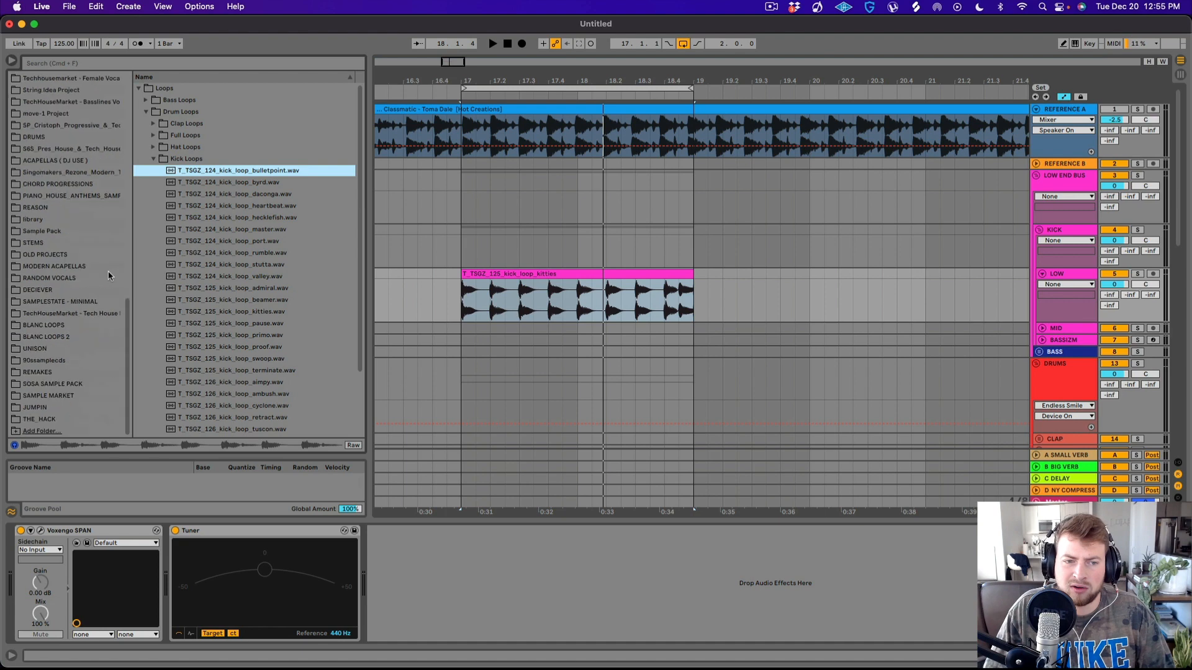
pyautogui.click(34, 373)
pyautogui.click(172, 65)
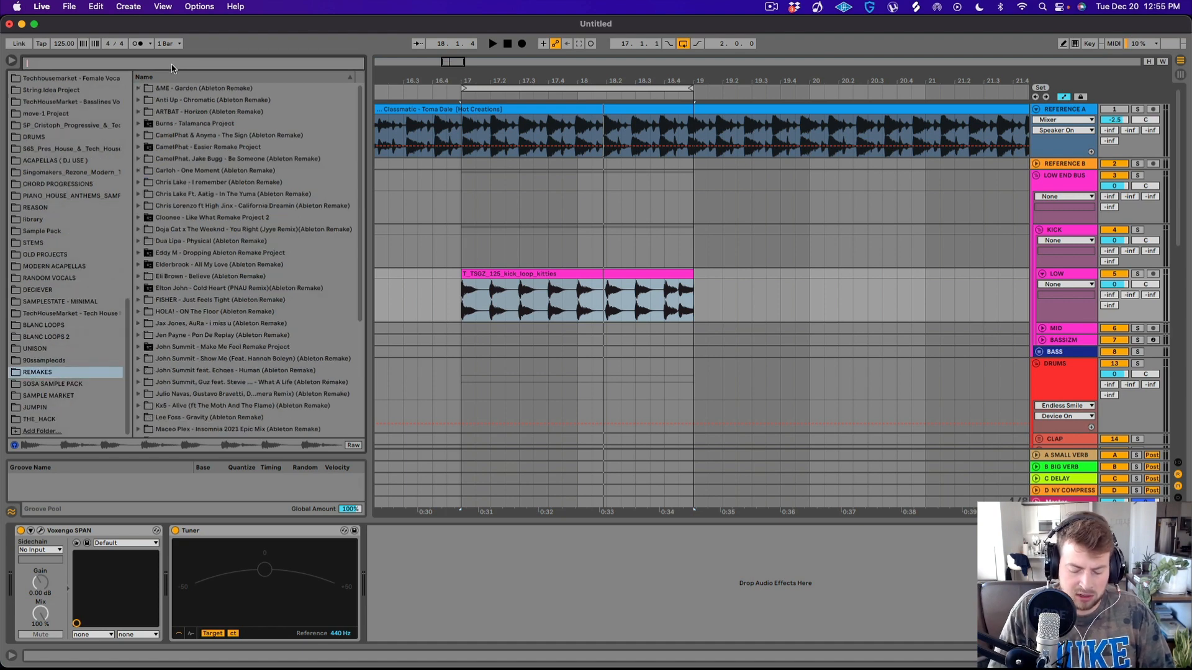
pyautogui.click(139, 337)
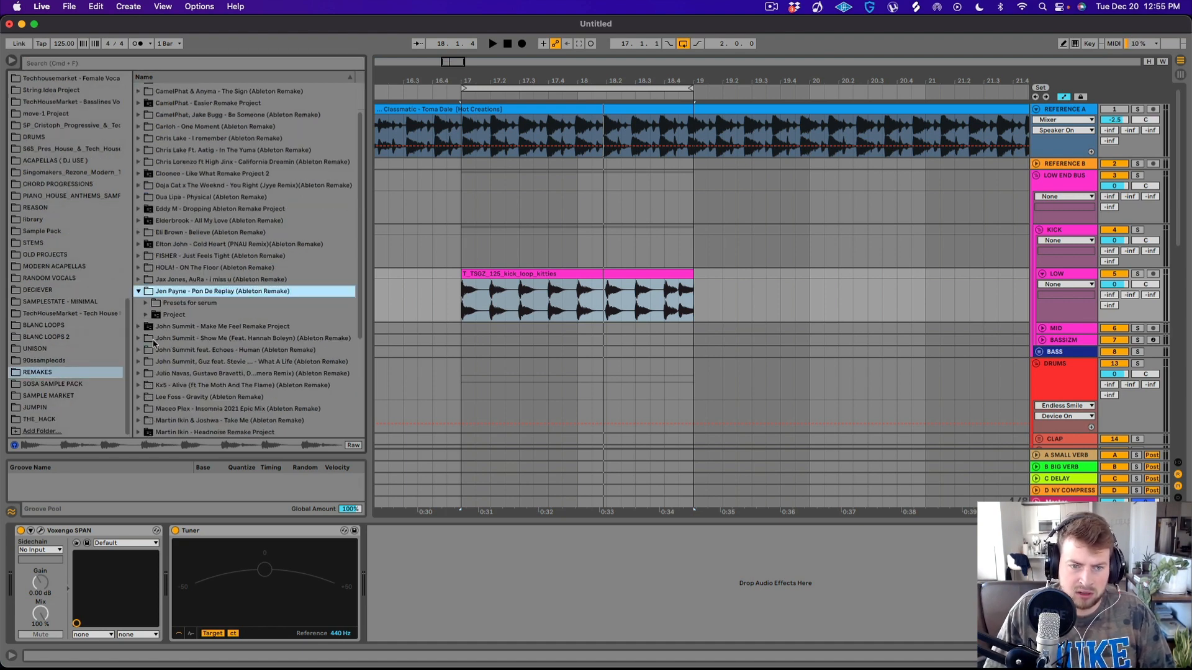
pyautogui.click(147, 315)
pyautogui.click(154, 338)
pyautogui.click(161, 350)
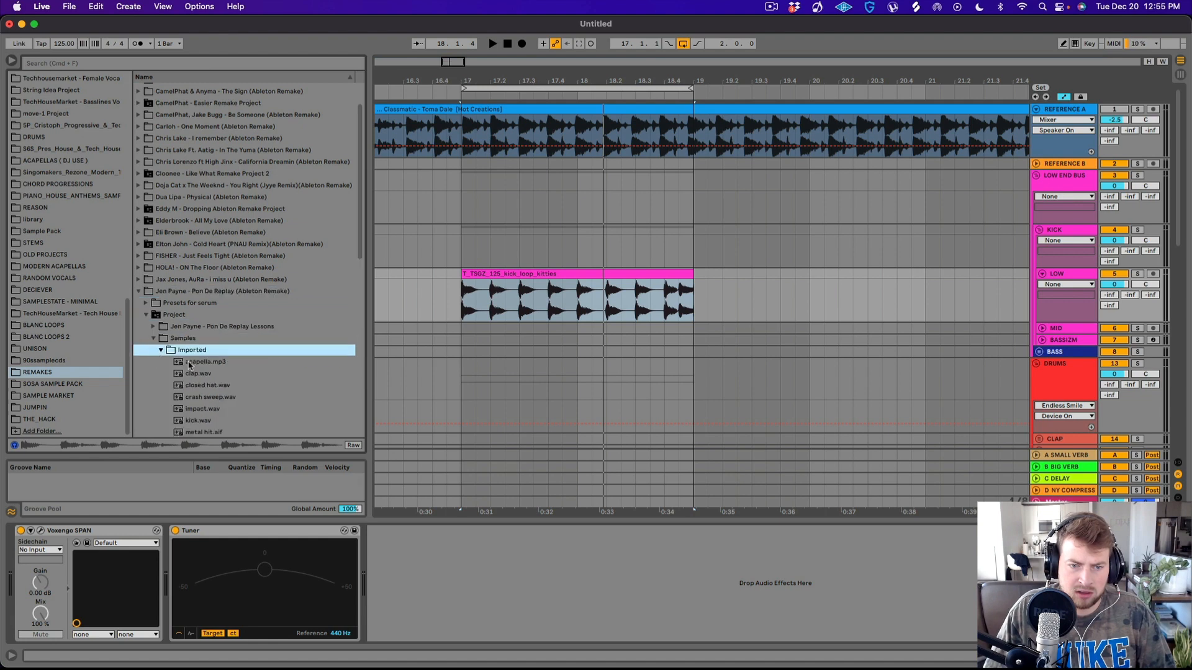
pyautogui.click(185, 361)
pyautogui.scroll(-5, 186, 362)
pyautogui.click(195, 296)
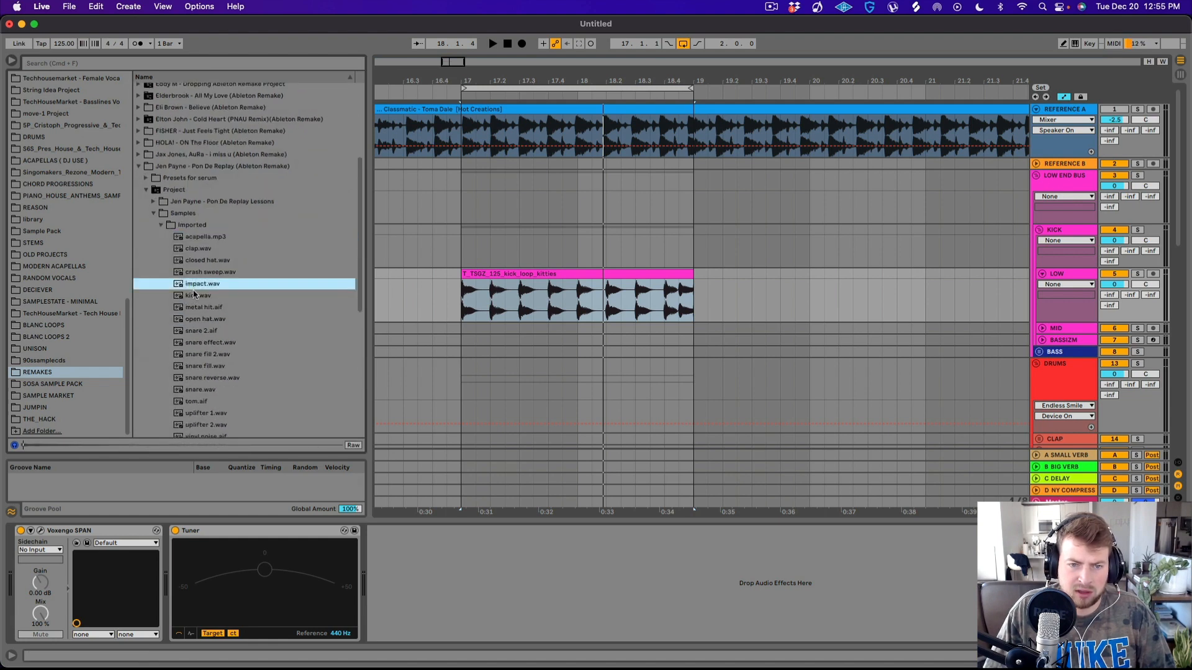
# - Replace the kick loop on the LOW track with kick.wav at bar 17, and duplicate it on every beat up to bar 19
pyautogui.moveTo(190, 298); pyautogui.dragTo(466, 292)
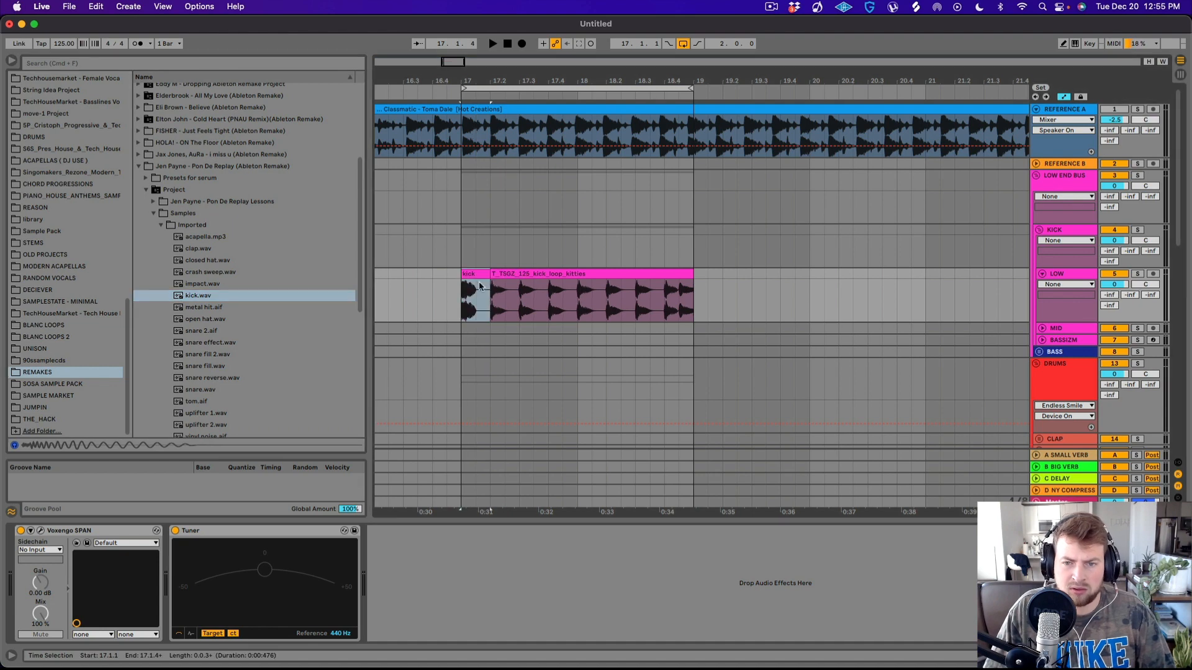
pyautogui.click(467, 291)
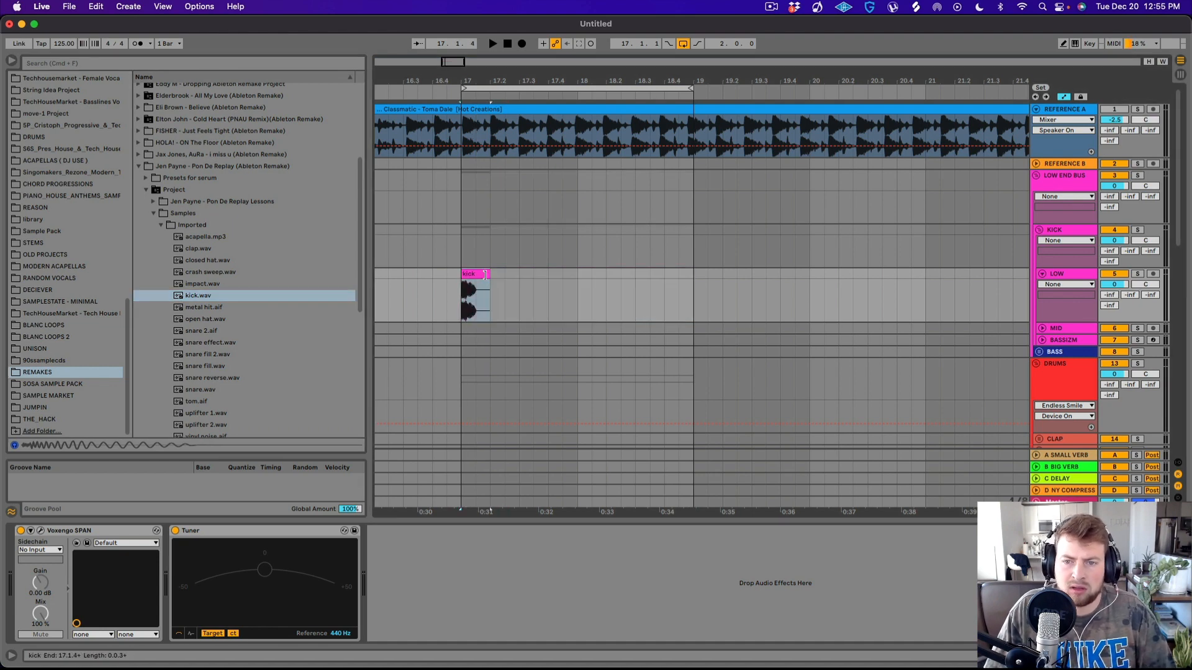
pyautogui.press('super+d')
pyautogui.press('super+d')
pyautogui.press('super+d')
pyautogui.press('super+d')
pyautogui.press('super+d')
pyautogui.press('super+d')
pyautogui.press('super+d')
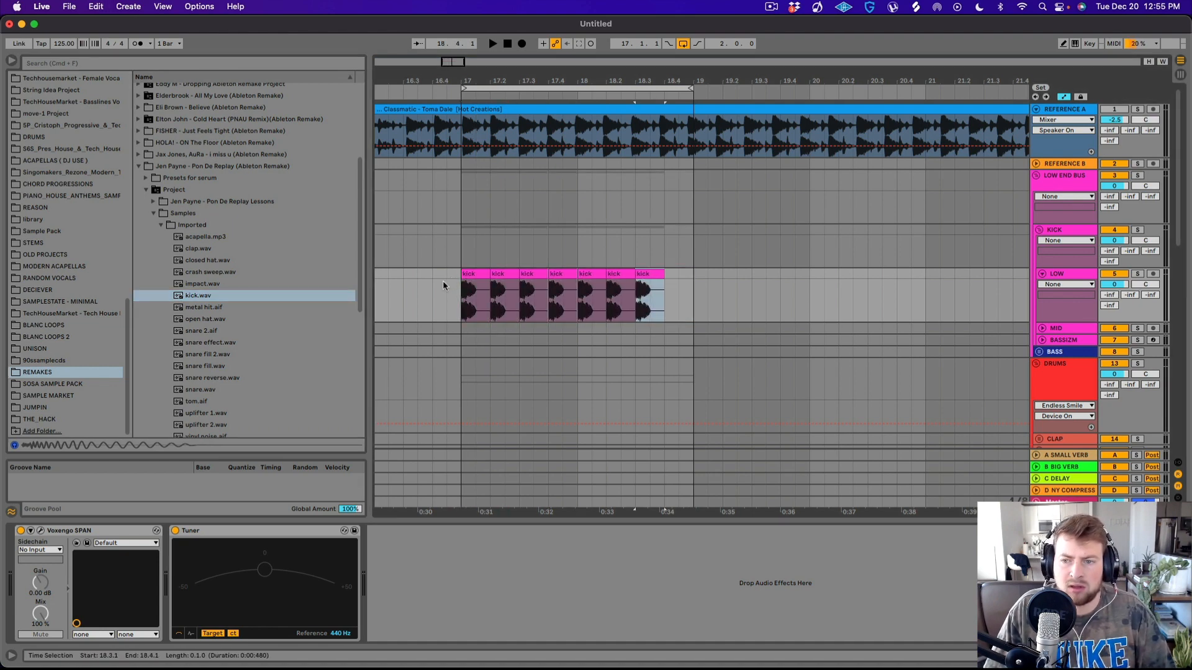
# - Play the looped groove and lower the LOW kick track volume to -6.7 dB
pyautogui.click(432, 286)
pyautogui.press('space')
pyautogui.moveTo(1114, 284); pyautogui.dragTo(1115, 292)
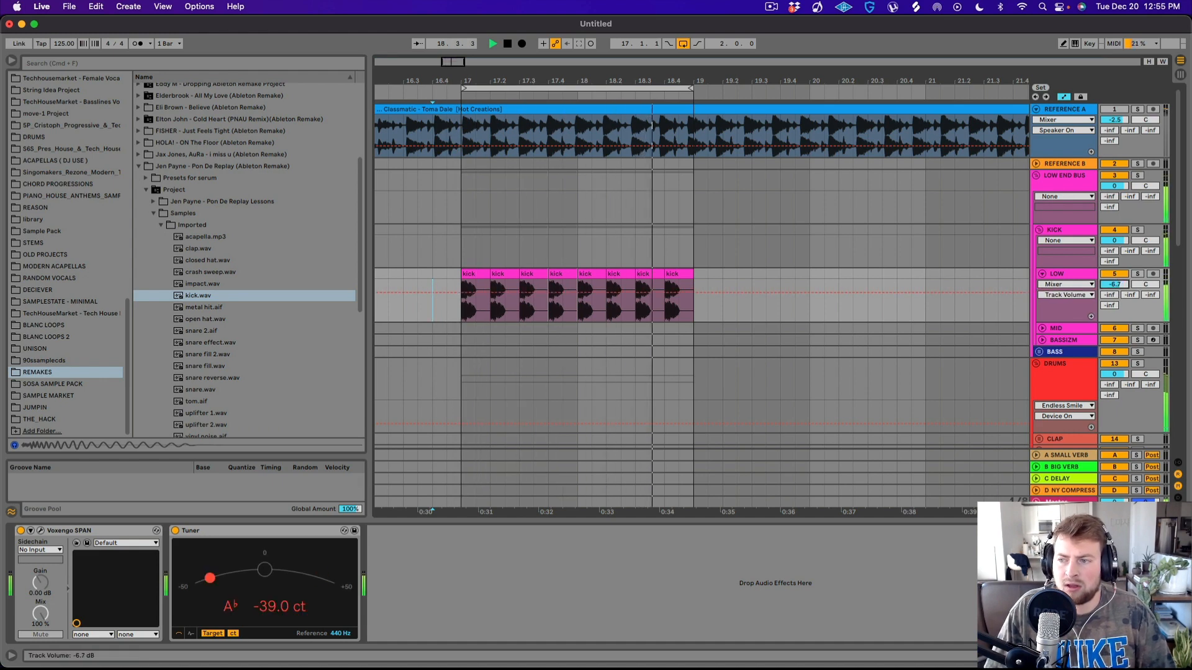
pyautogui.scroll(-15, 805, 253)
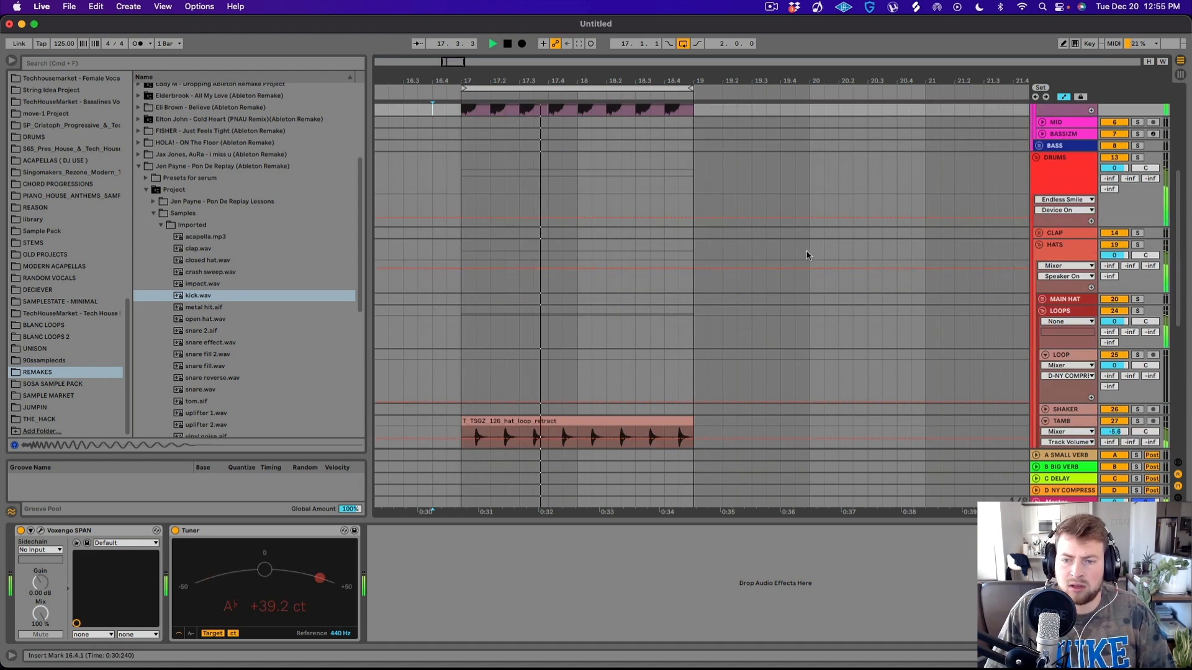
# - Preview clap.wav from the imported samples and place it at 17.2 on the CENTER track of the CLAP group
pyautogui.scroll(4, 614, 278)
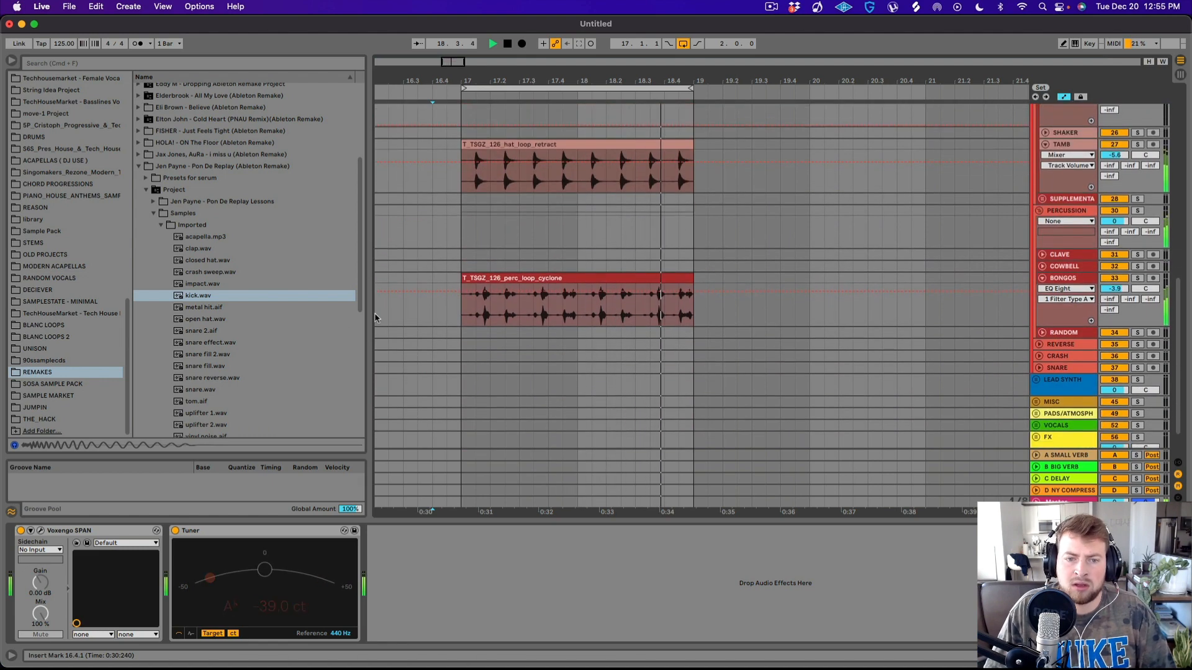
pyautogui.scroll(-2, 614, 278)
pyautogui.scroll(-1, 229, 304)
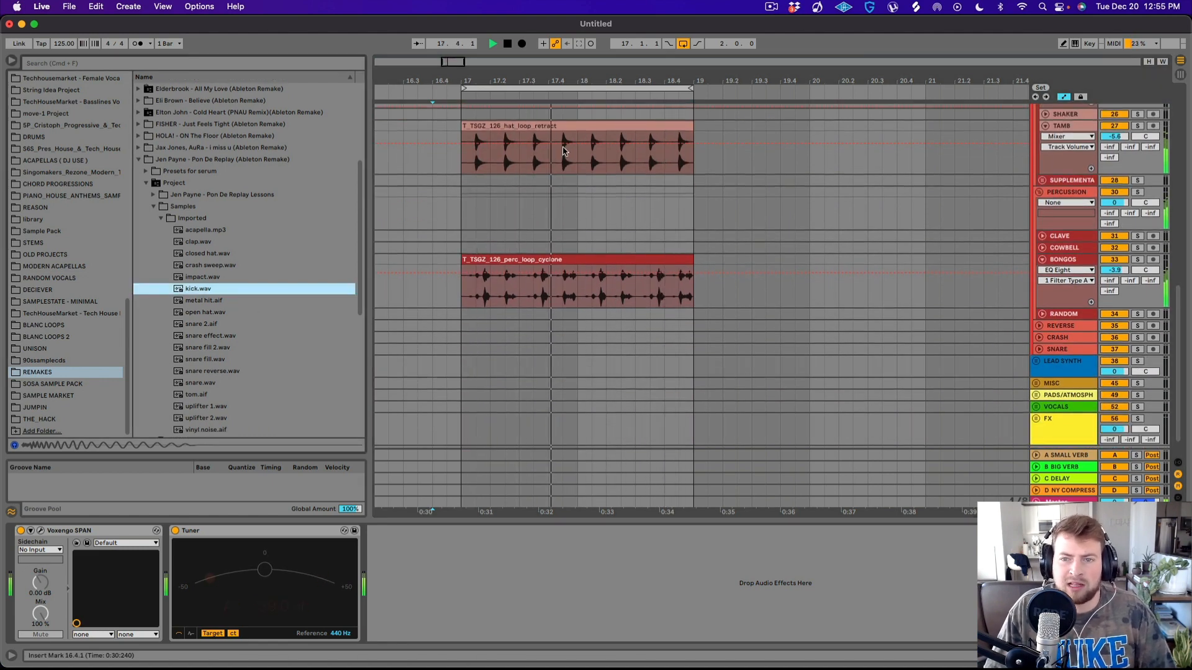
pyautogui.click(199, 241)
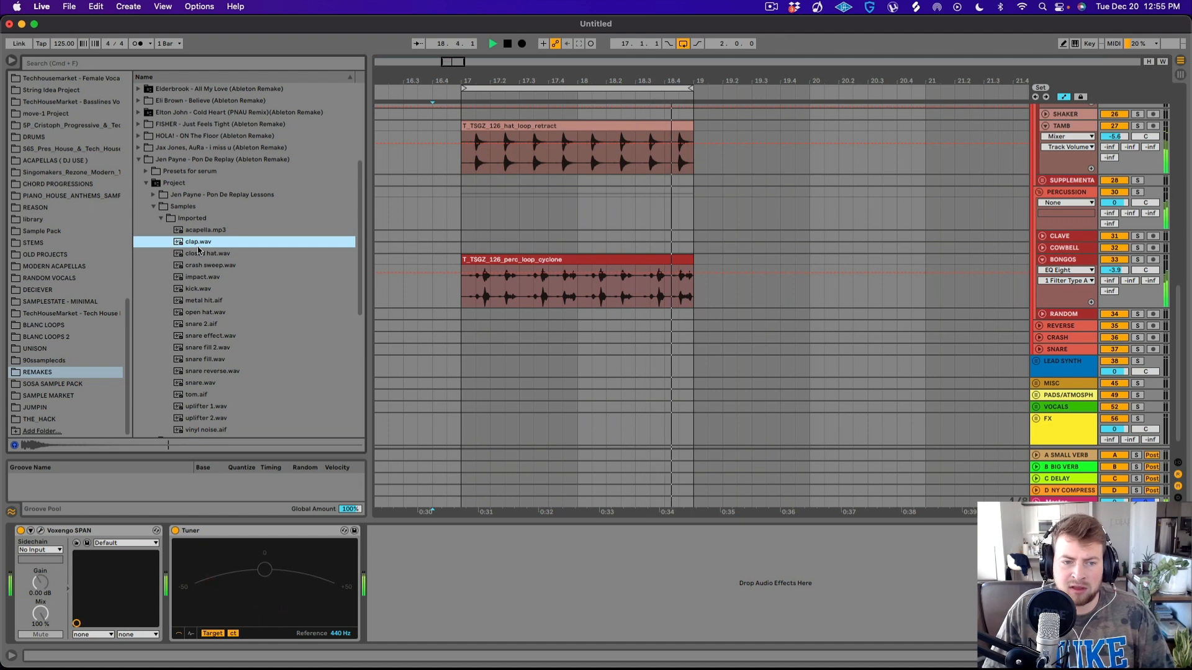
pyautogui.scroll(1, 1076, 217)
pyautogui.scroll(8, 1076, 217)
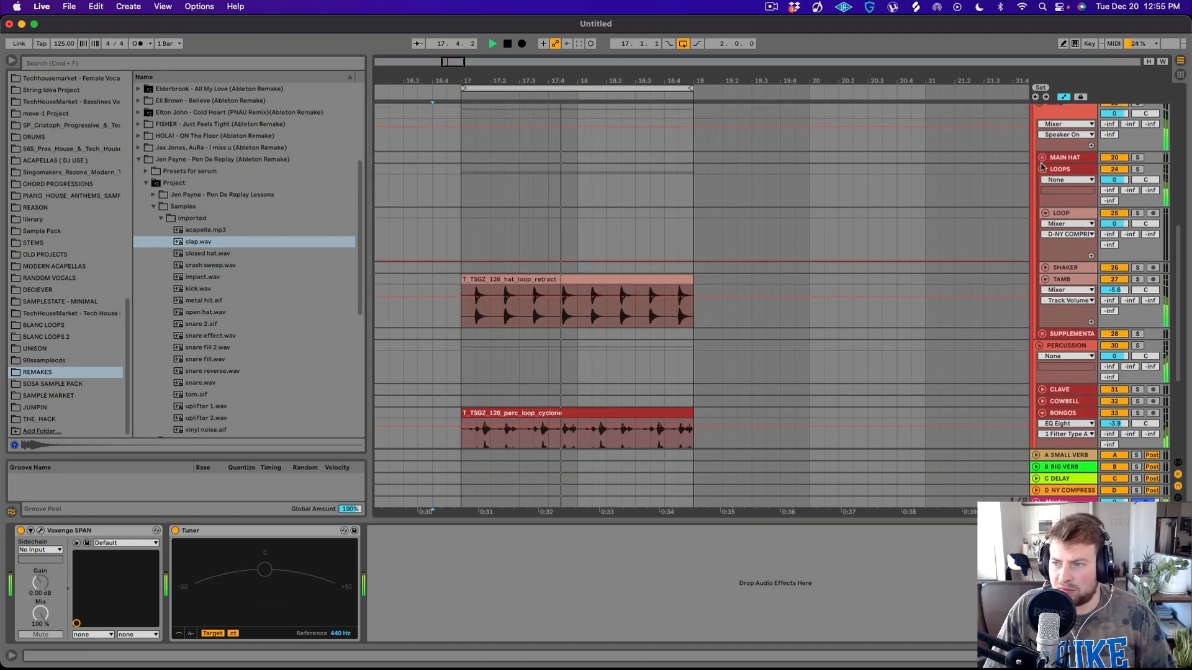
pyautogui.click(1038, 243)
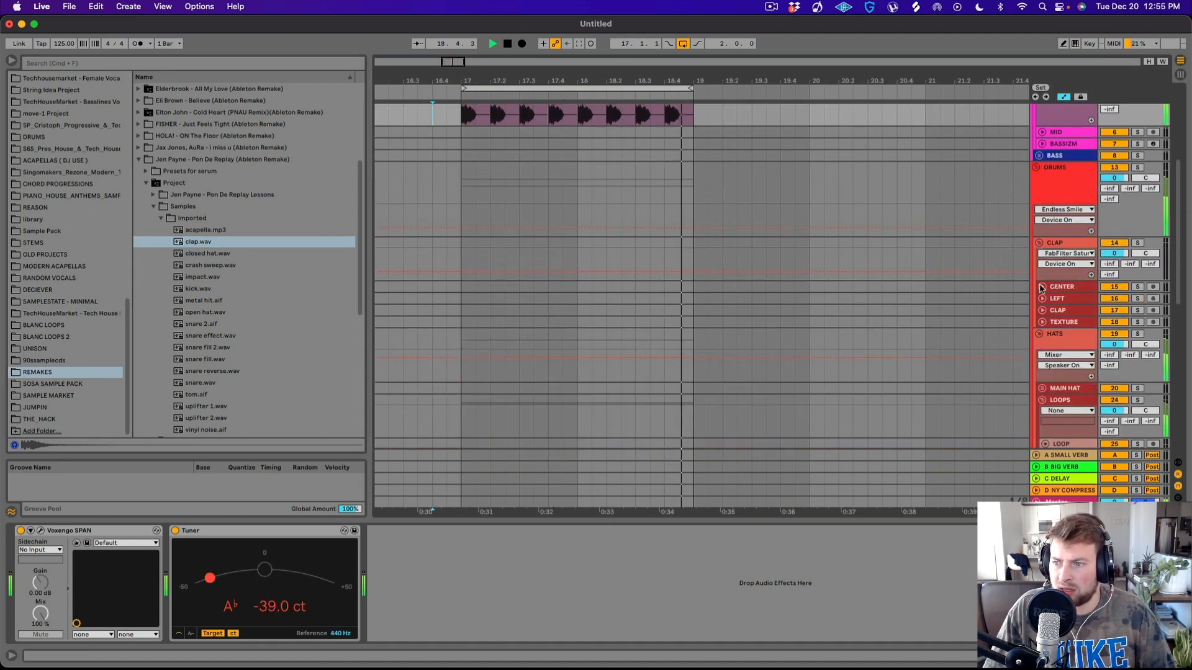
pyautogui.click(489, 322)
pyautogui.press('super+v')
pyautogui.click(447, 322)
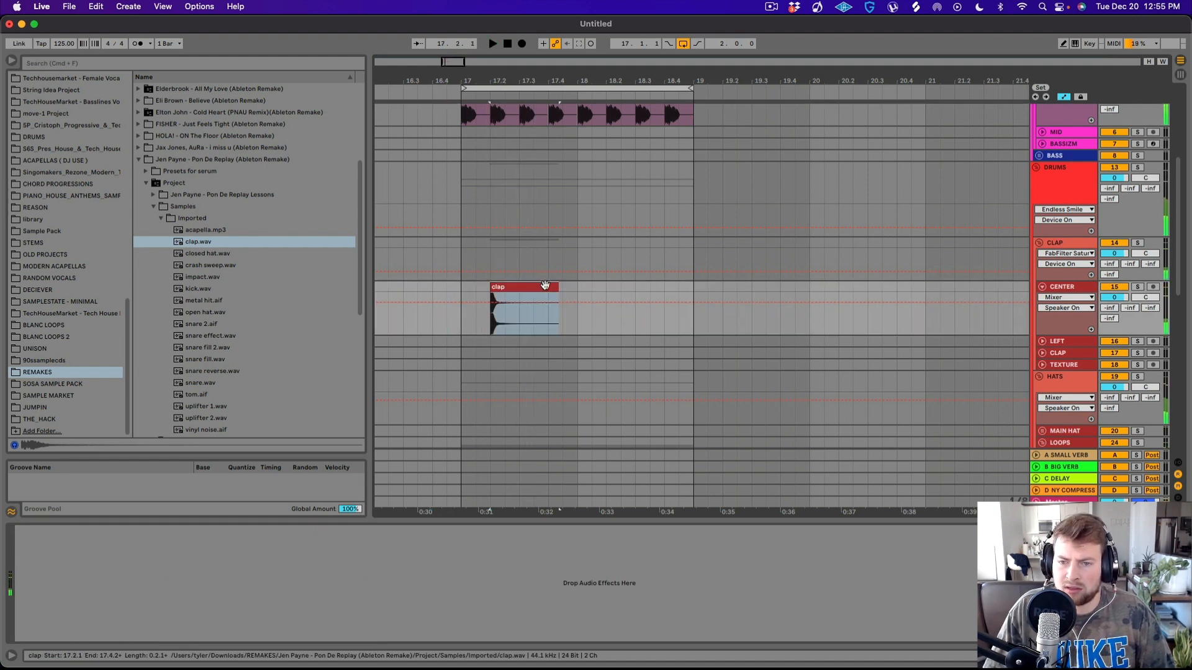
# - Trim the clap clip on the CENTER track to end at about 17.2.3, with its tail faded out
pyautogui.moveTo(558, 295); pyautogui.dragTo(506, 296)
pyautogui.click(506, 325)
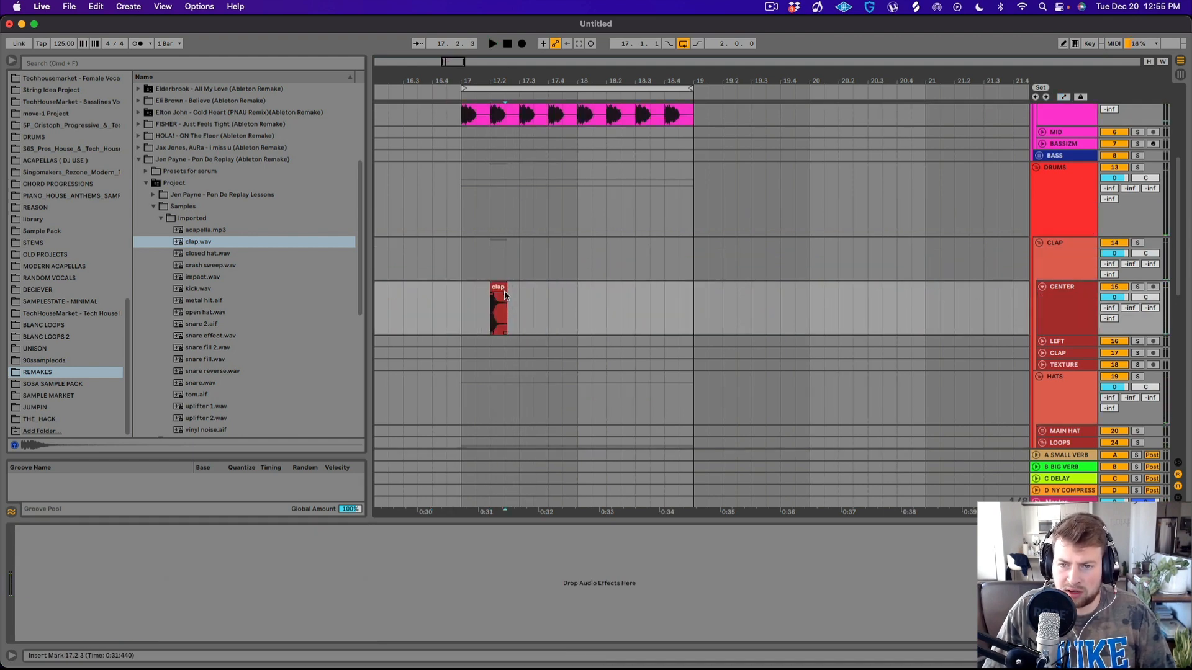
pyautogui.scroll(5, 491, 218)
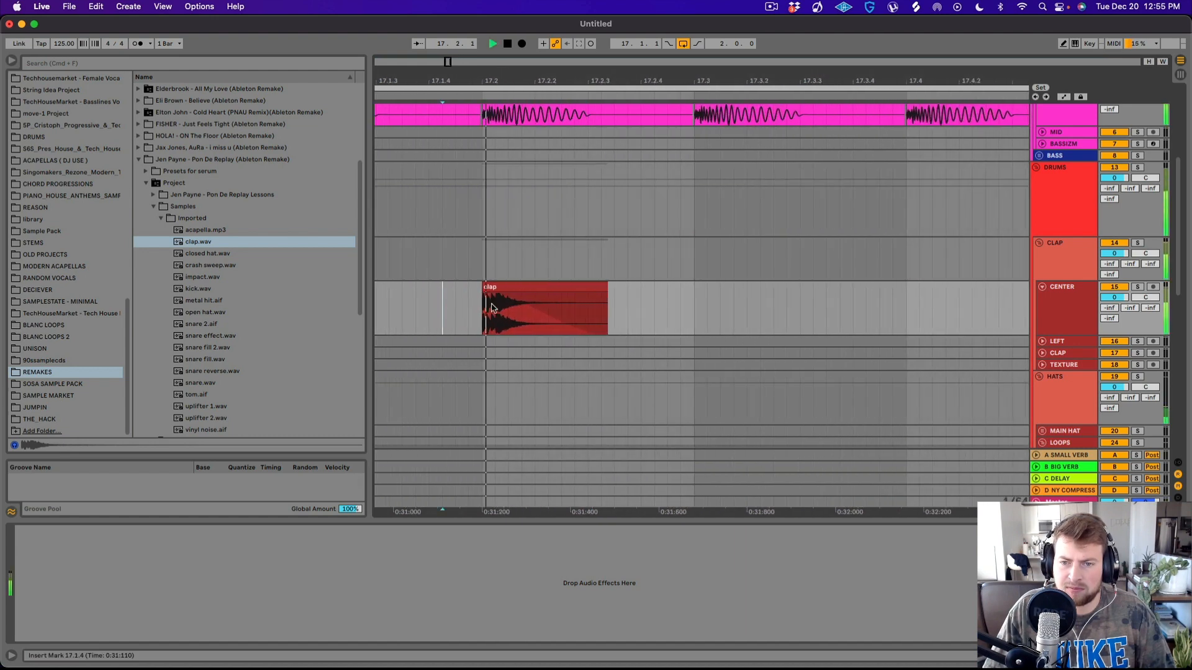
pyautogui.moveTo(492, 307); pyautogui.dragTo(530, 324)
pyautogui.scroll(-5, 587, 119)
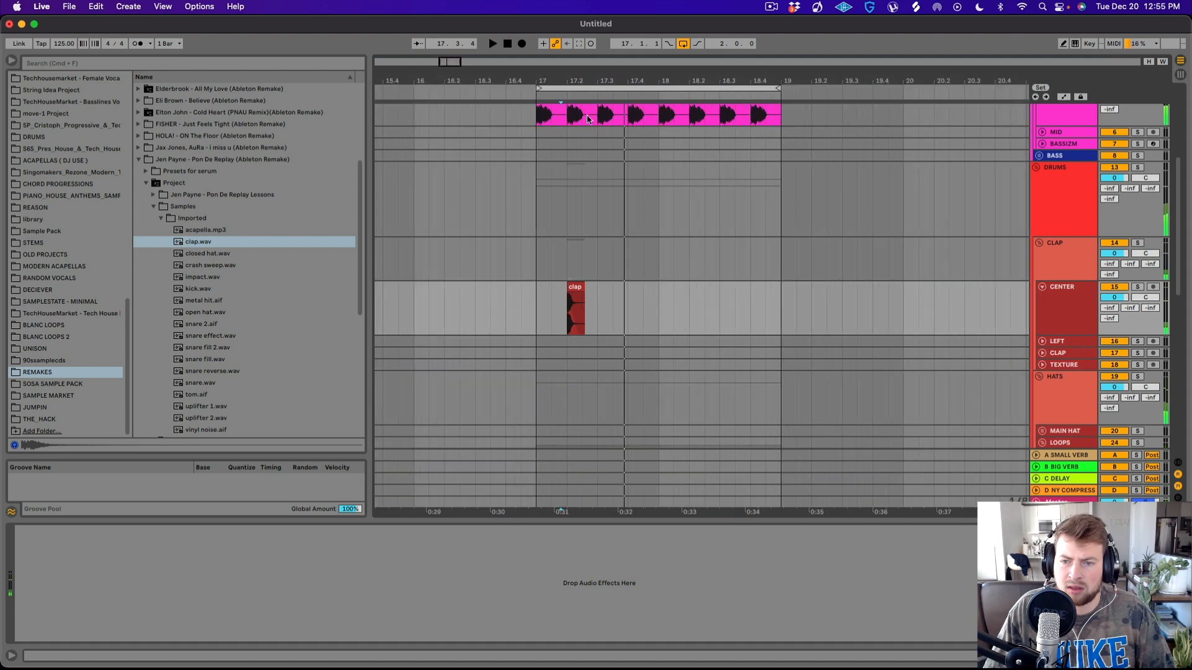
# - Duplicate the clap so that it also lands on 17.4, 18.2 and 18.4
pyautogui.press('super+d')
pyautogui.press('super+d')
pyautogui.press('super+d')
# - Play the looped groove and lower the CENTER clap track volume to -8.2 dB
pyautogui.click(522, 307)
pyautogui.press('space')
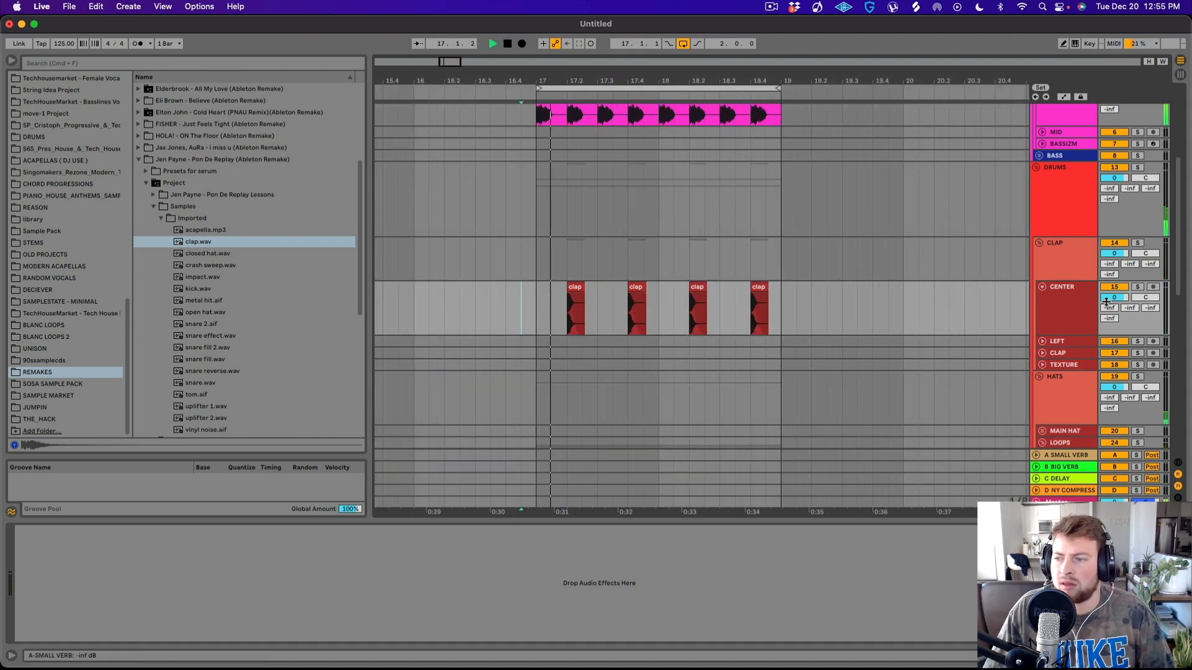
pyautogui.click(1106, 301)
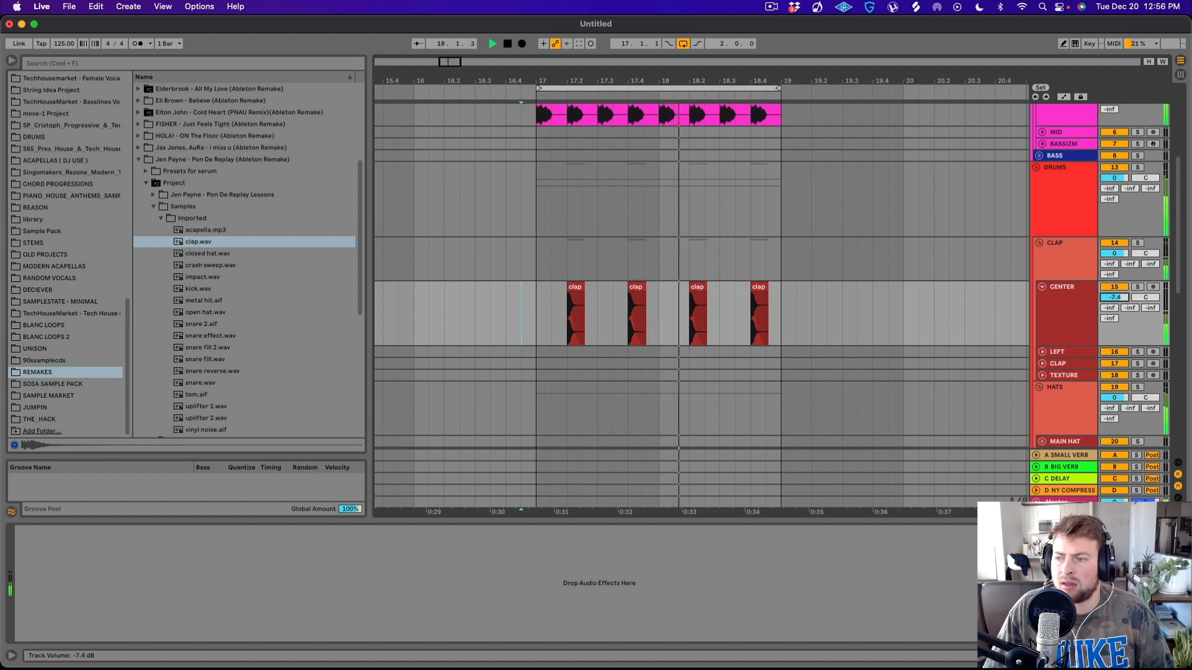
pyautogui.moveTo(1114, 297); pyautogui.dragTo(1114, 302)
# - Preview more imported samples, including snare 2.aif, snare effect.wav, uplifter 2.wav and vinyl noise.aif
pyautogui.scroll(-2, 180, 297)
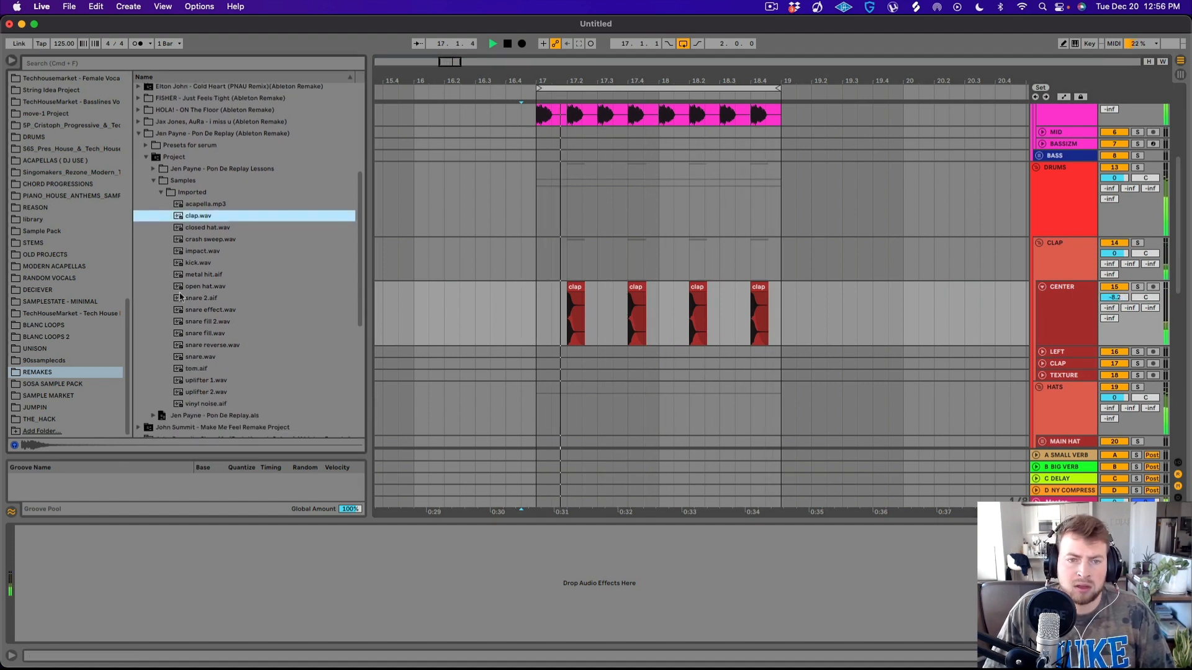
pyautogui.click(197, 298)
pyautogui.click(206, 310)
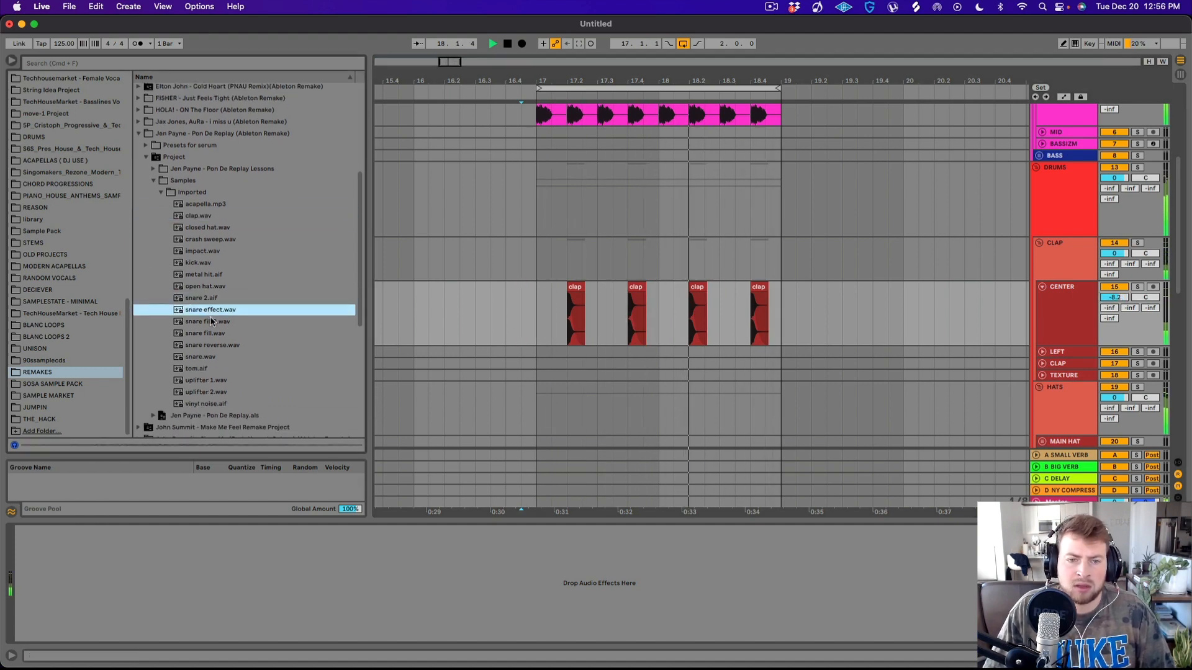
pyautogui.click(206, 391)
pyautogui.click(208, 404)
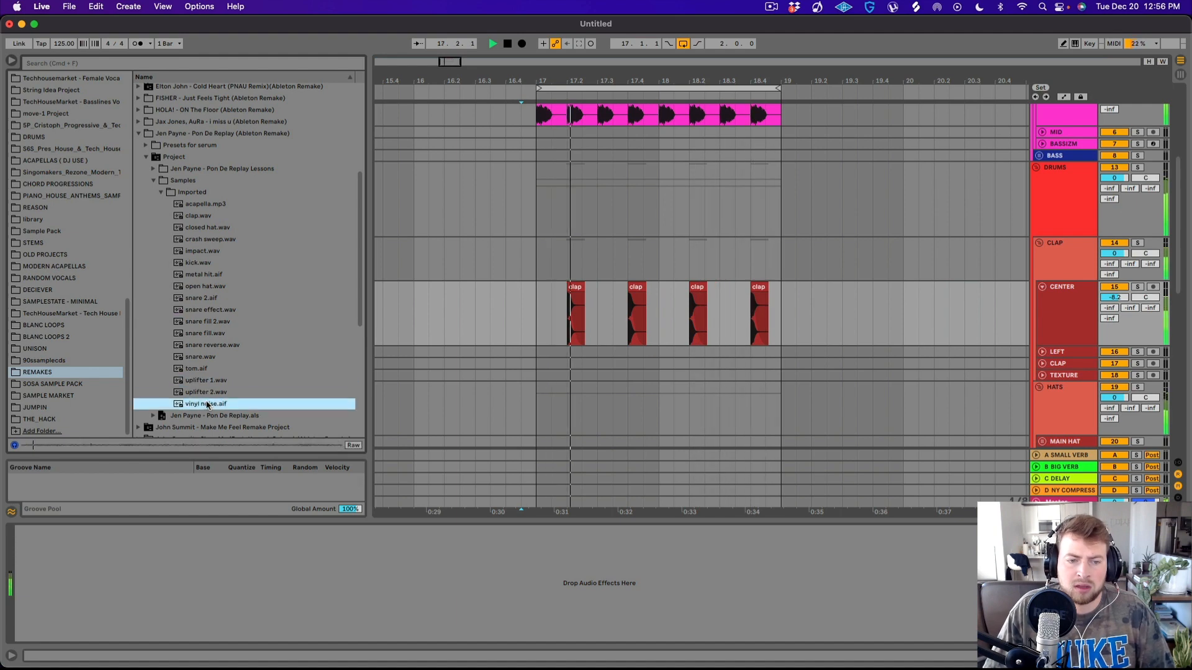
# - Expand the PADS/ATMOSPHERE group and place vinyl noise.aif at bar 17 on the ATMOSPHERE track
pyautogui.scroll(-10, 869, 268)
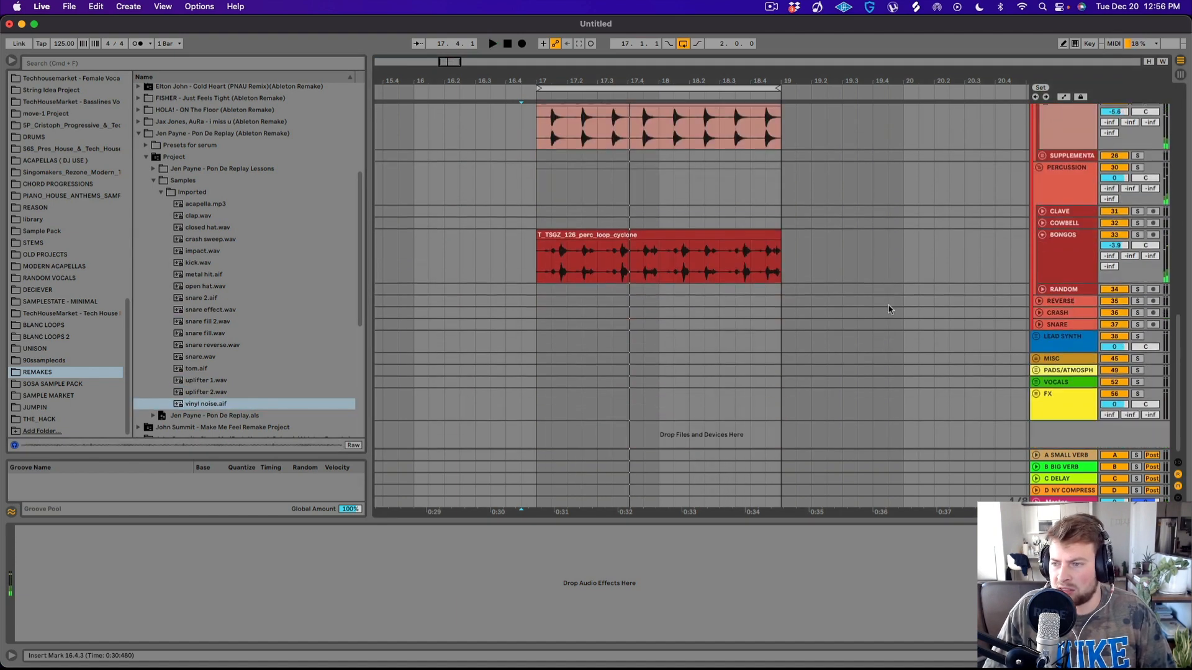
pyautogui.click(1035, 370)
pyautogui.scroll(-2, 1035, 370)
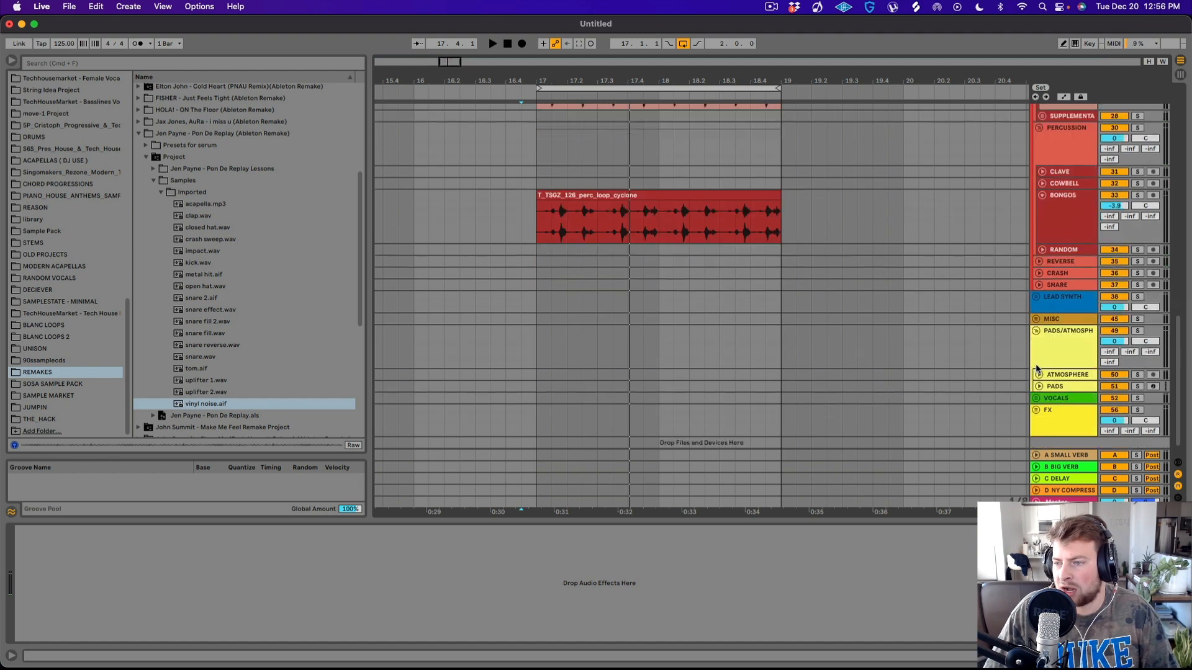
pyautogui.click(1038, 375)
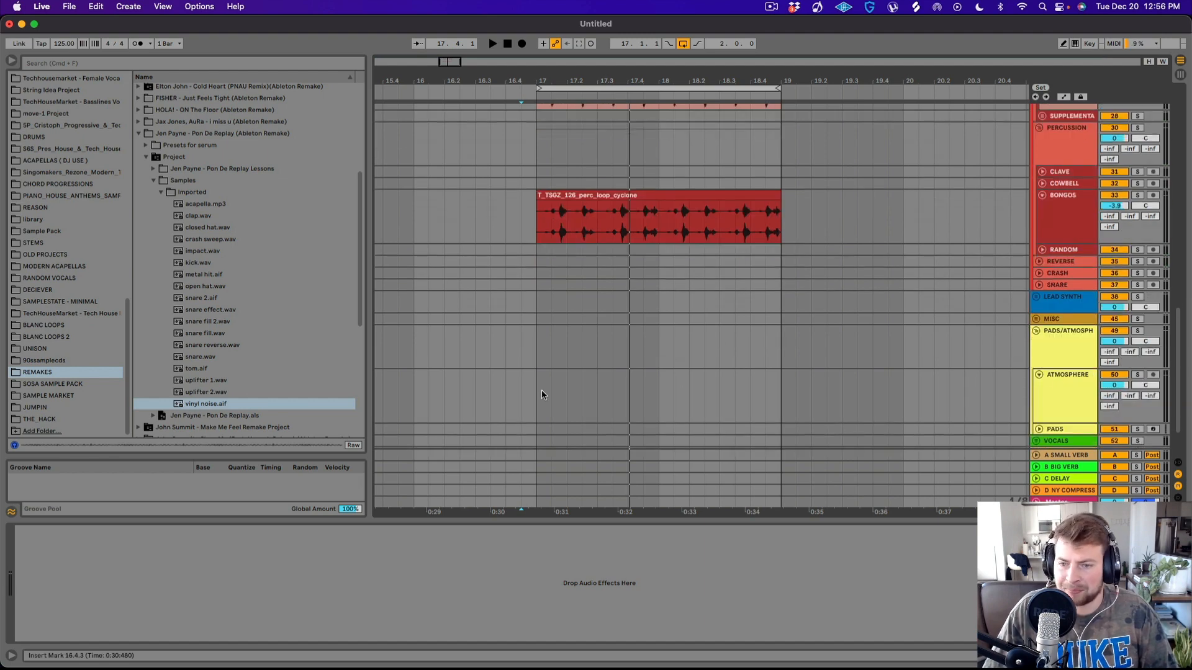
pyautogui.click(540, 402)
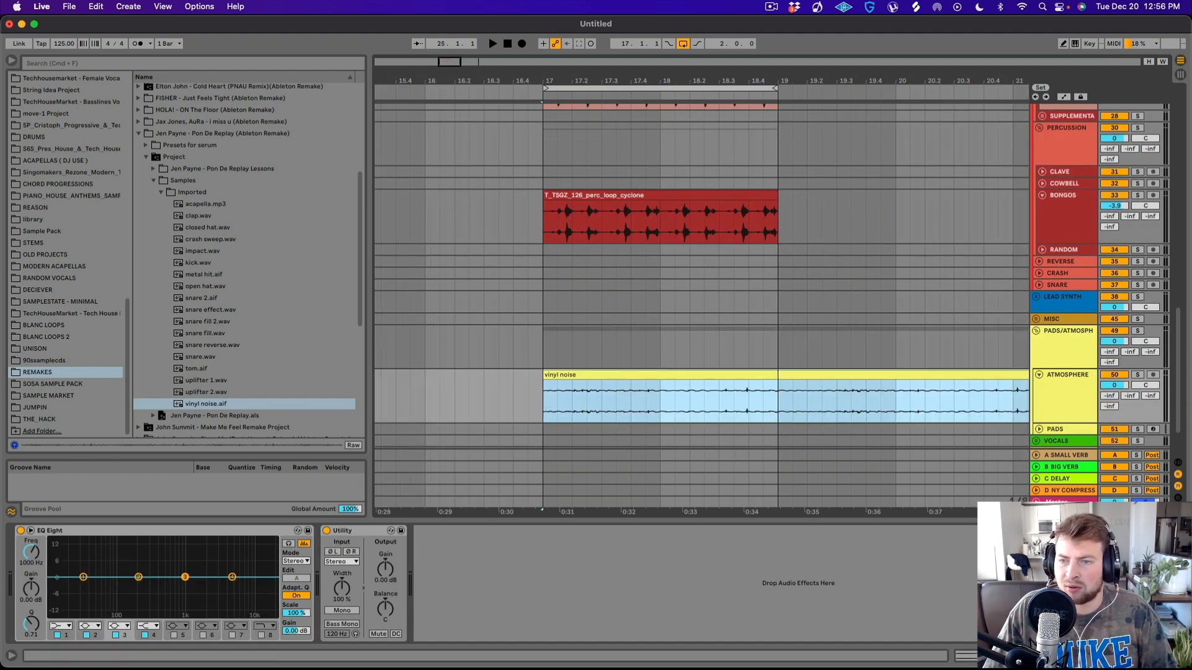
# - Play the loop with the vinyl noise and lower the ATMOSPHERE track volume to -13.5 dB
pyautogui.scroll(-10, 579, 208)
pyautogui.press('space')
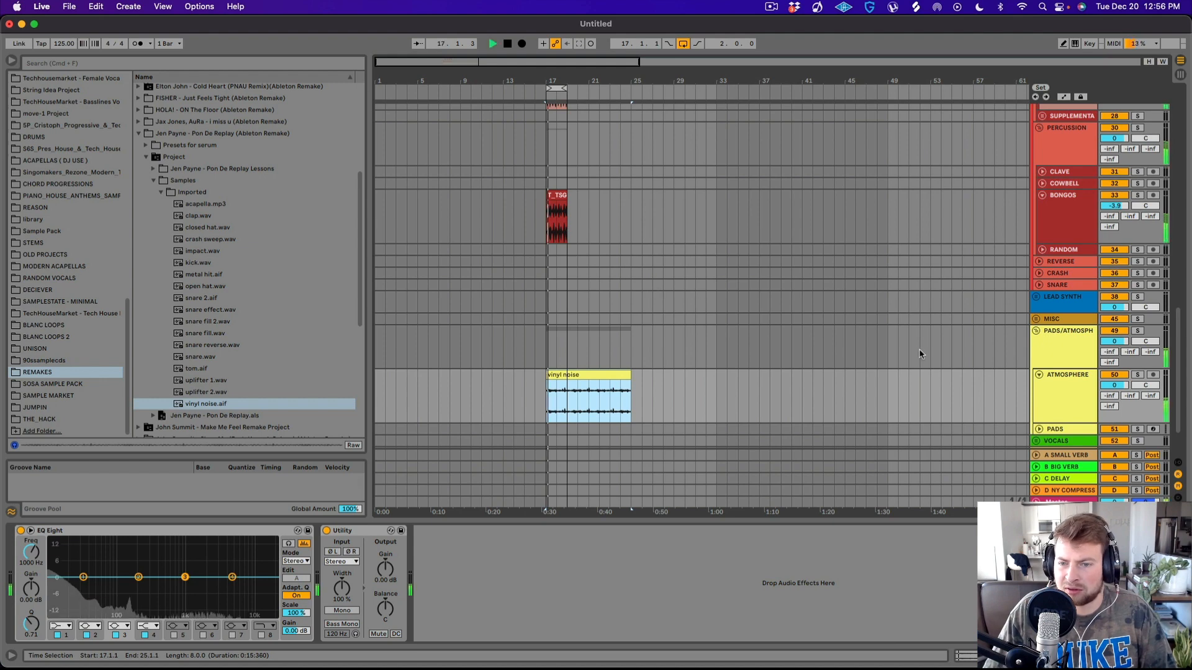
pyautogui.moveTo(1114, 385); pyautogui.dragTo(1114, 413)
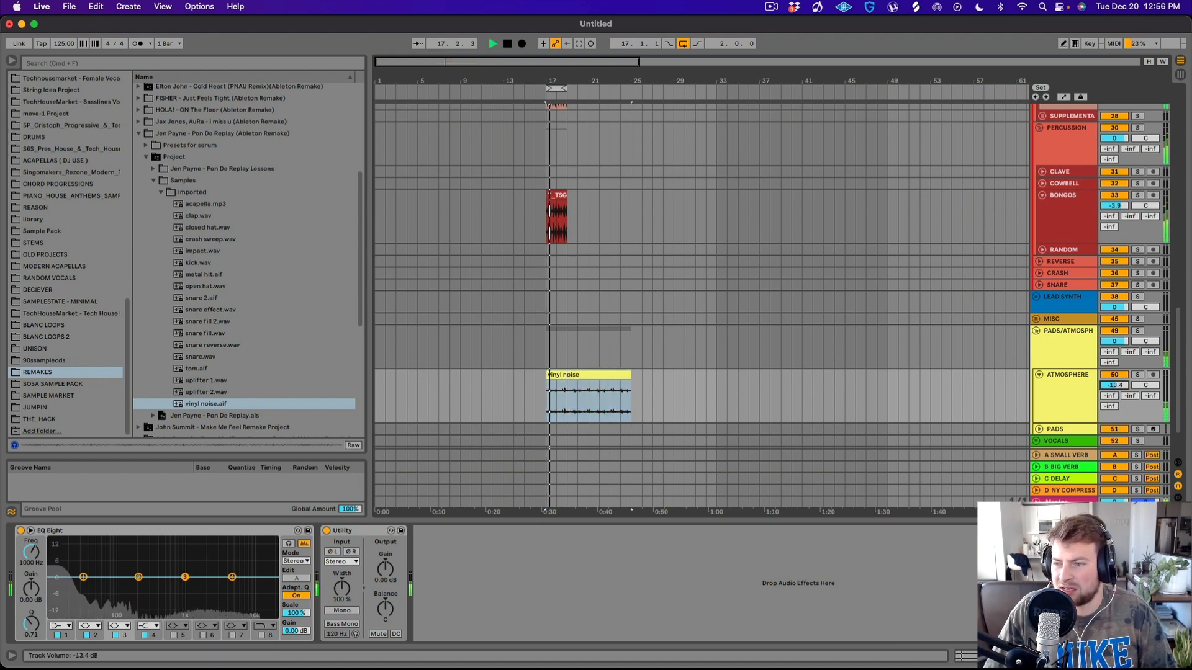
# - Set band 1 of the ATMOSPHERE track's EQ Eight to a low cut at about 587 Hz
pyautogui.click(61, 626)
pyautogui.click(72, 591)
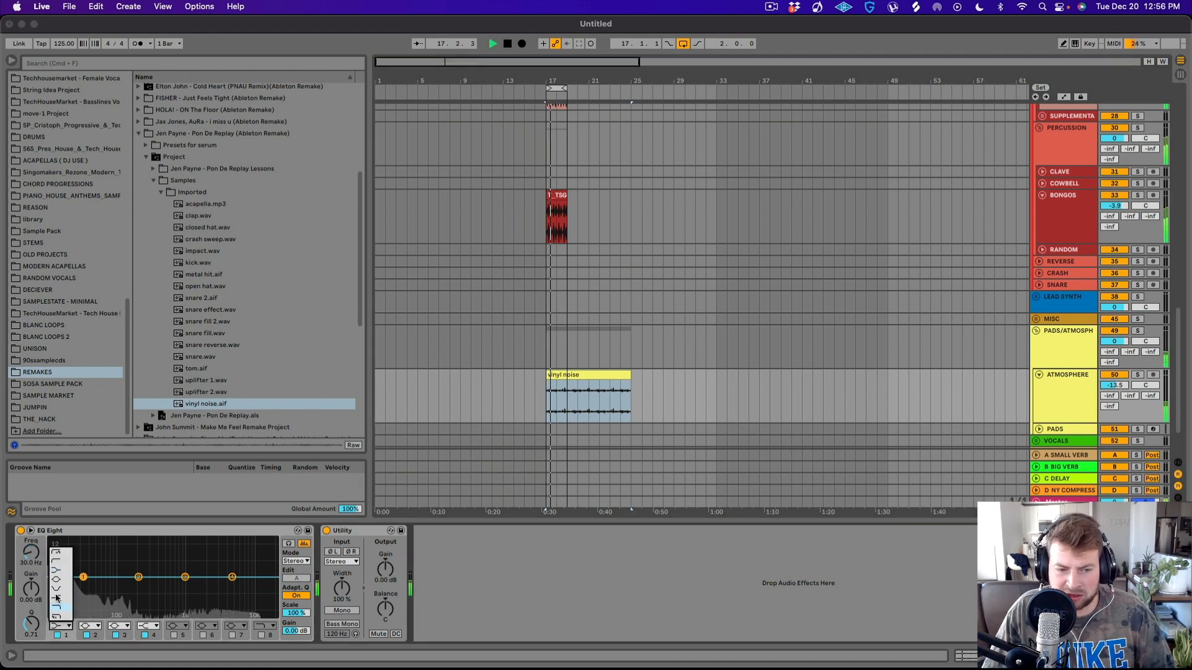
pyautogui.moveTo(73, 591); pyautogui.dragTo(169, 589)
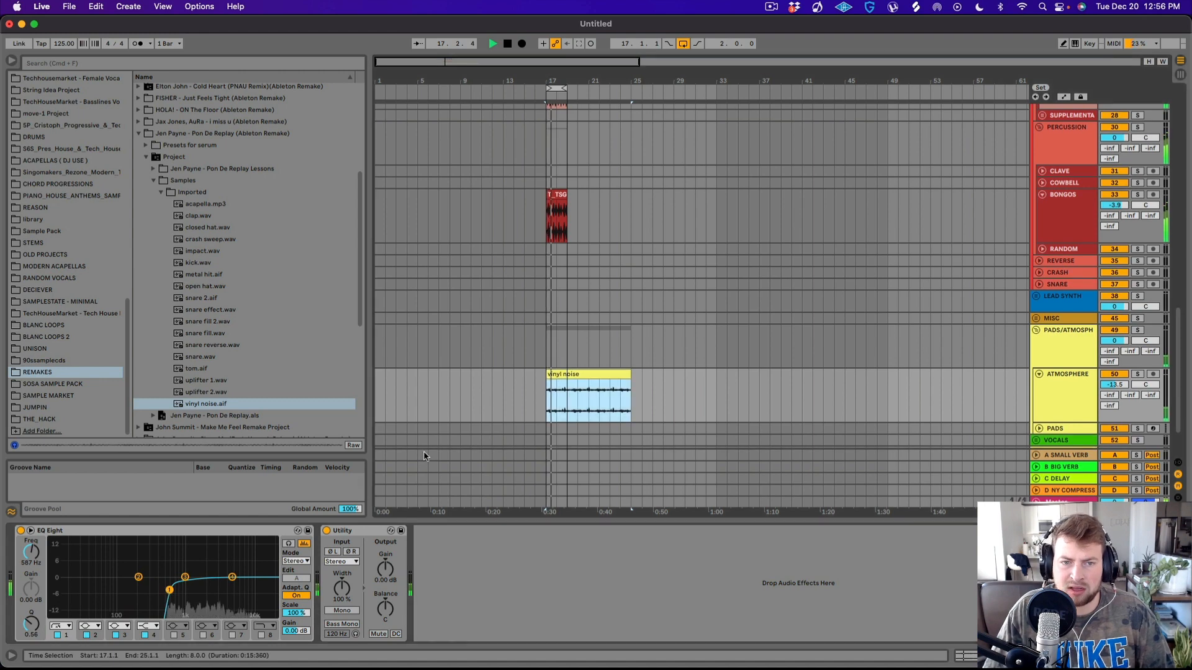
# - Deactivate the T_TSGZ_126_perc_loop_cyclone clip on the BONGOS track
pyautogui.scroll(3, 551, 187)
pyautogui.moveTo(551, 84); pyautogui.dragTo(553, 346)
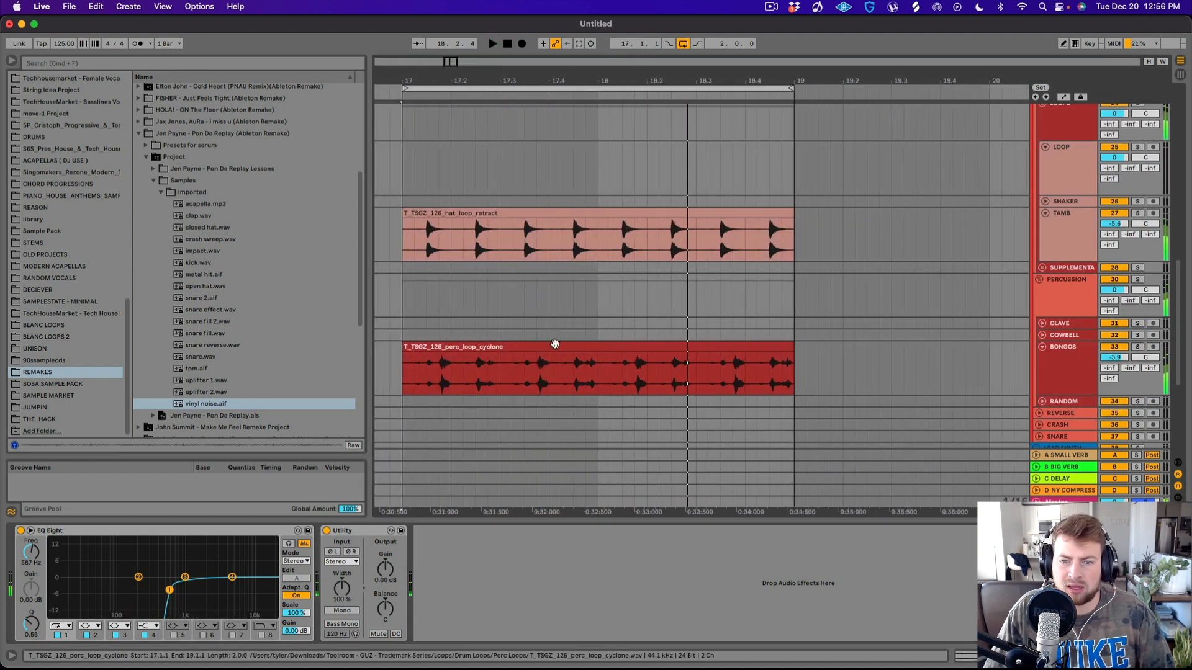
pyautogui.click(555, 345)
pyautogui.press('0')
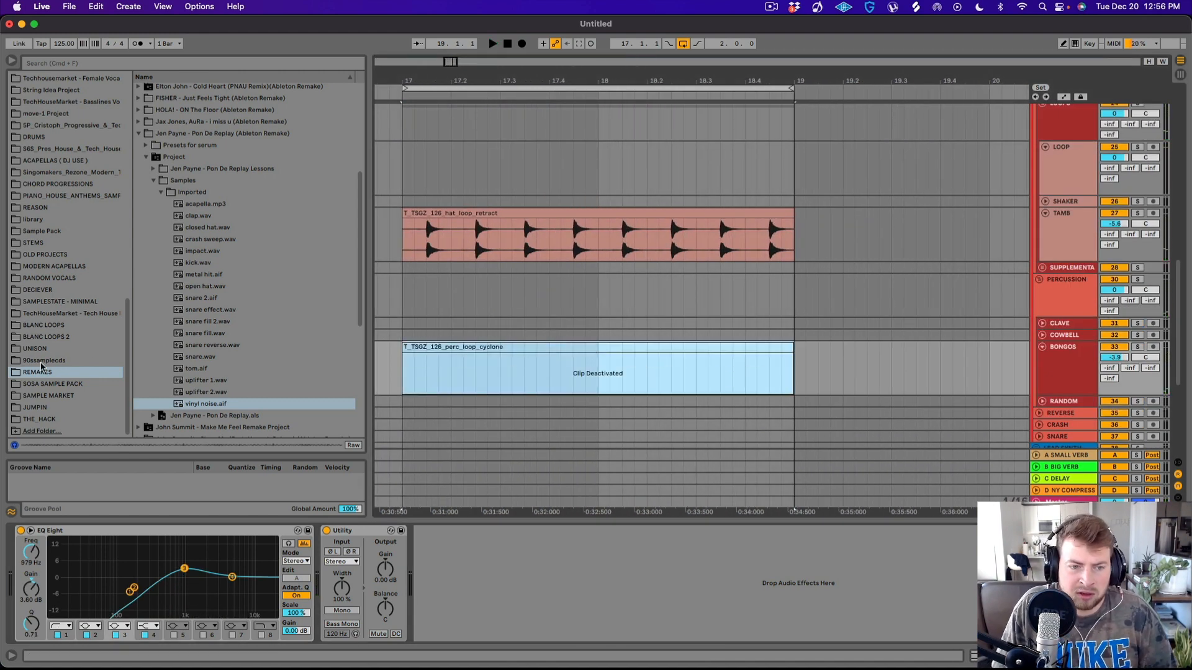
# - Browse the sample pack folders and open Percussion Loops under Drum Loops in SAMPLE MARKET's Originals_Sidney_Charles pack
pyautogui.click(65, 380)
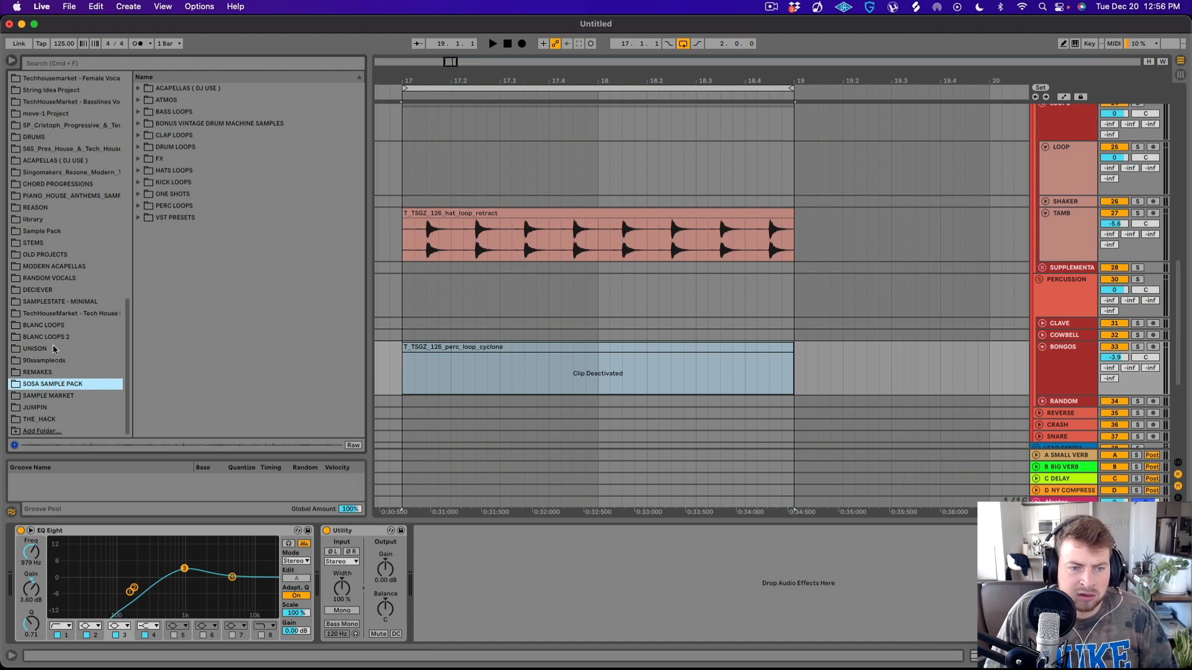
pyautogui.click(59, 303)
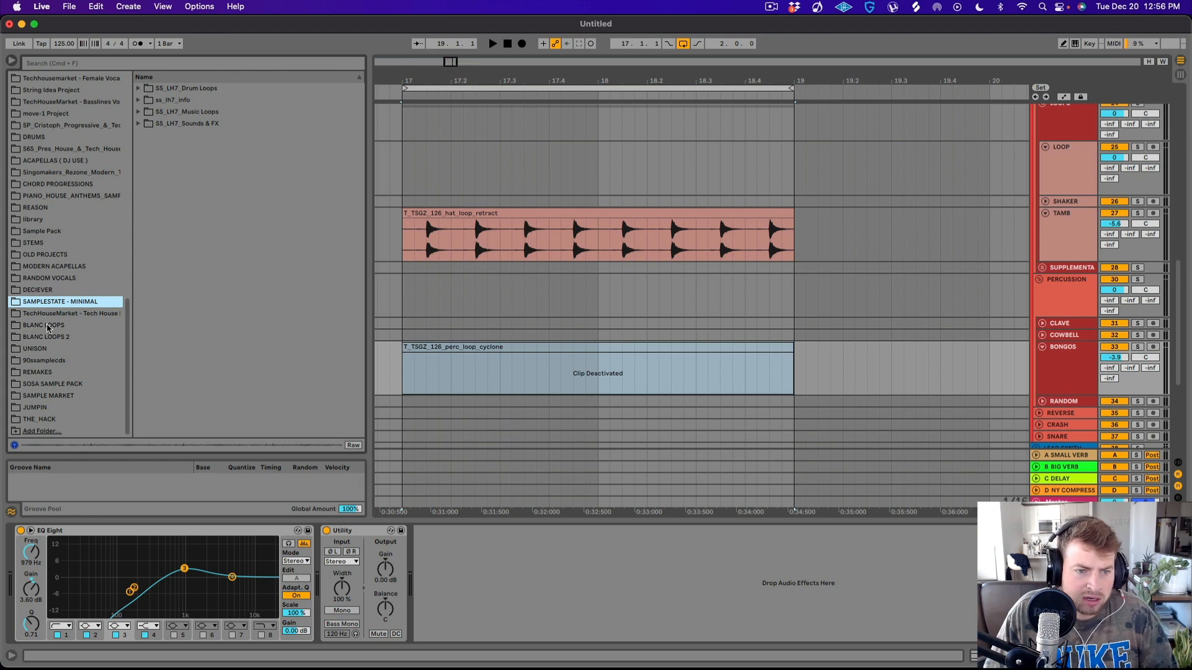
pyautogui.click(52, 398)
pyautogui.doubleClick(186, 135)
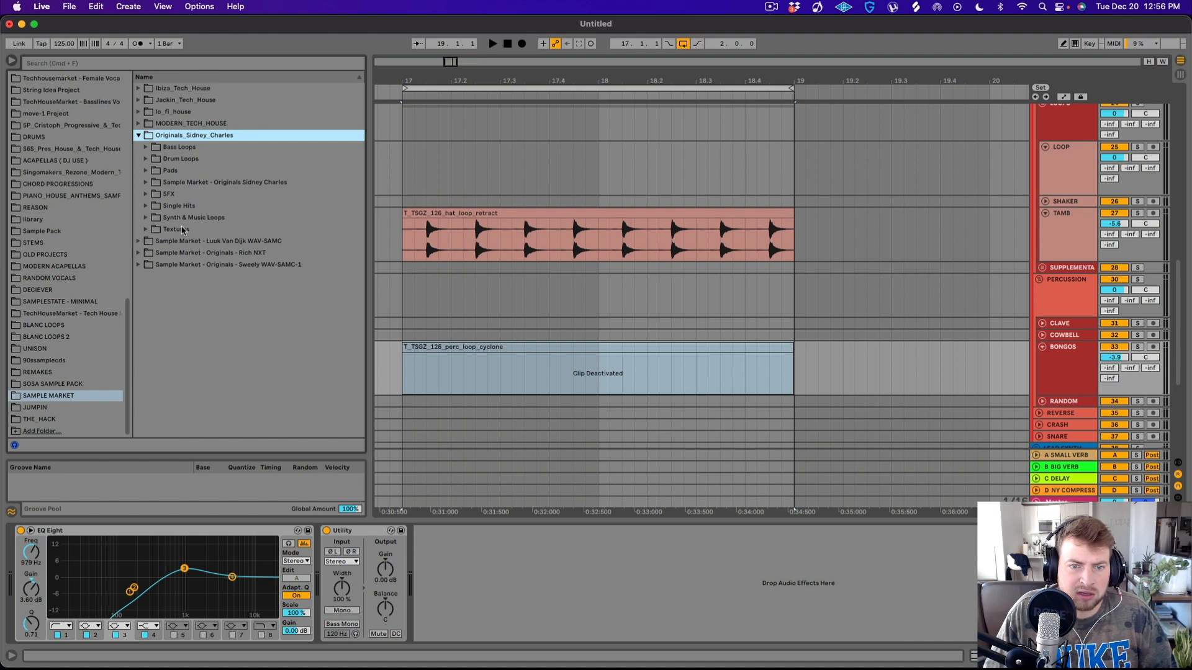
pyautogui.doubleClick(178, 160)
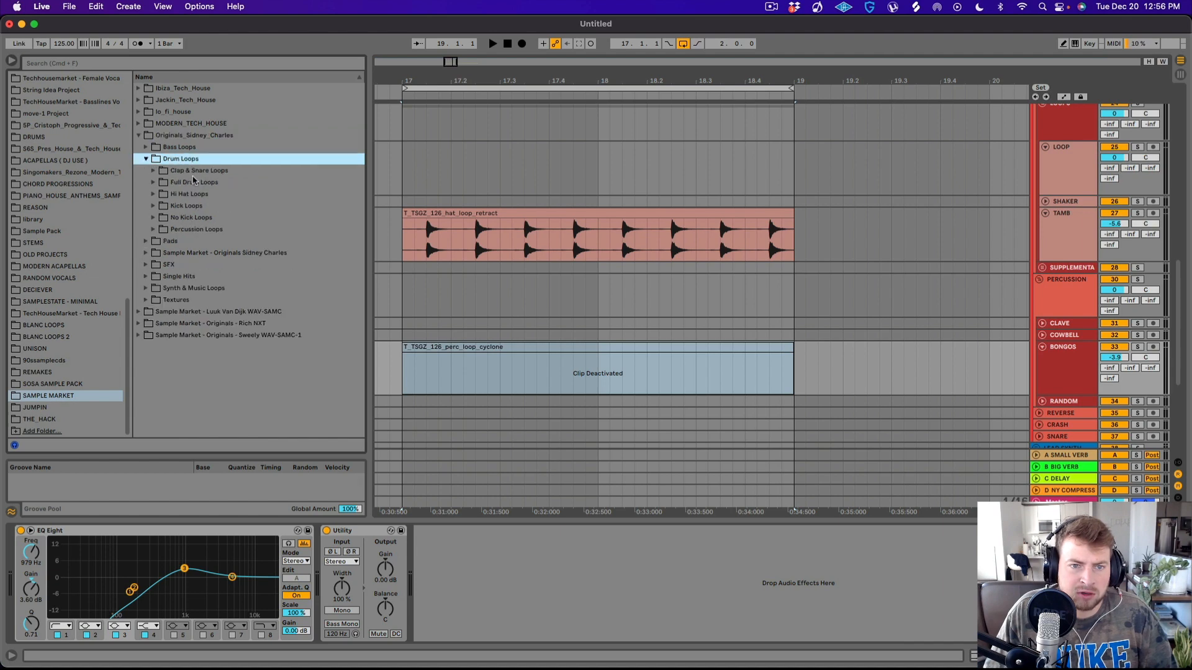
pyautogui.doubleClick(190, 228)
# - Preview the Fantasy and Distord909_Tom percussion loops, and try SM_SC_125_Distord909_Tom_Percussion.wav on the BONGOS track at bar 17
pyautogui.click(263, 279)
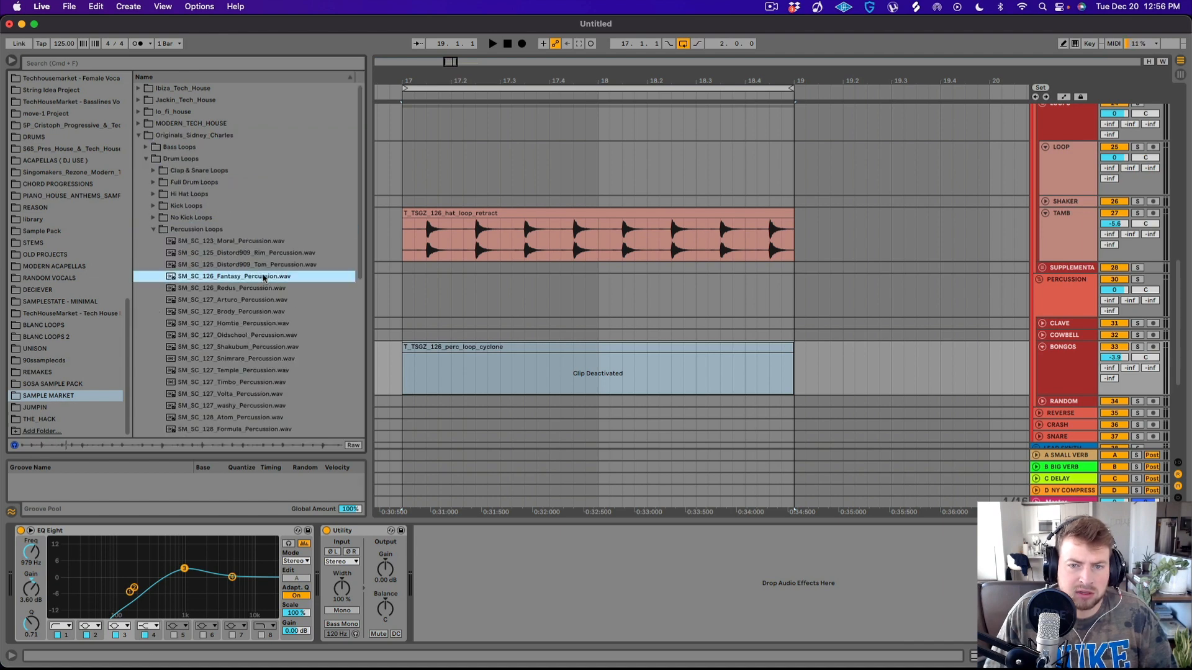
pyautogui.click(229, 267)
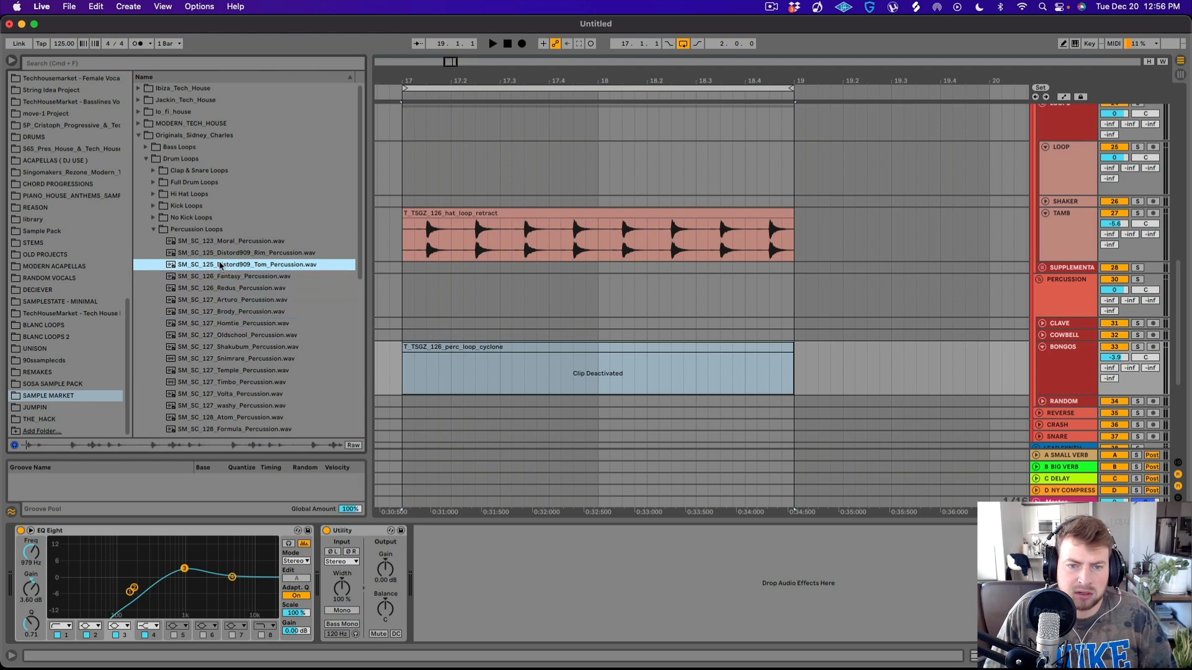
pyautogui.moveTo(221, 266); pyautogui.dragTo(415, 357)
pyautogui.press('space')
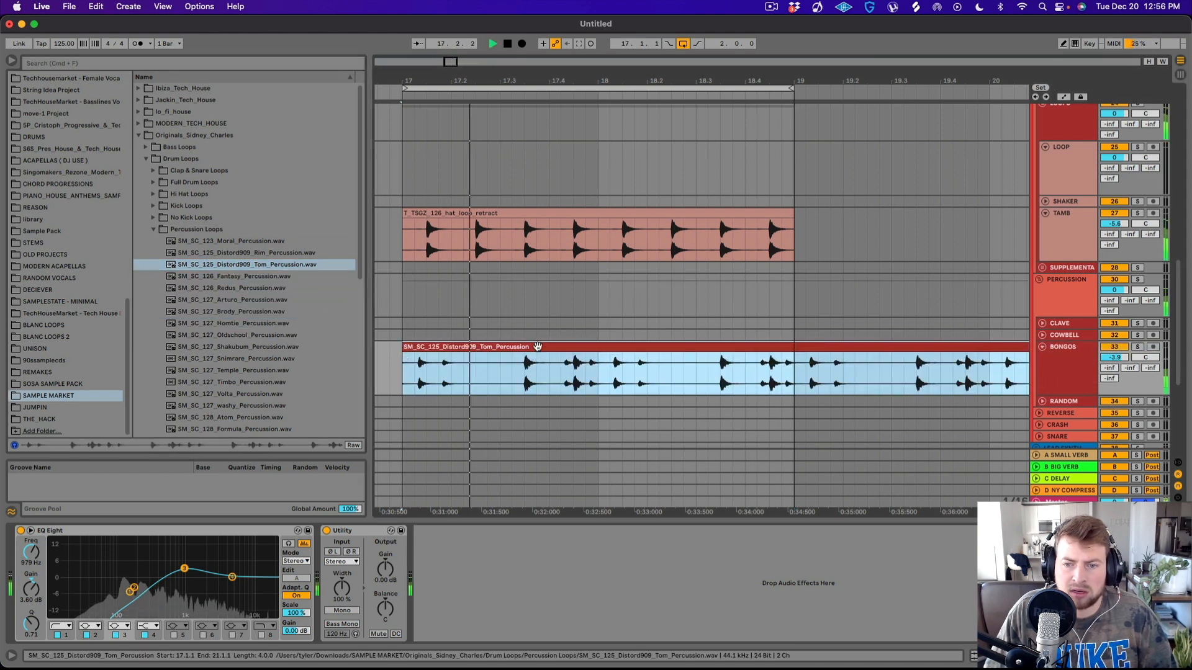
# - Replace the loop on the BONGOS track with SM_SC_126_Fantasy_Percussion.wav at bar 17 and play the groove
pyautogui.click(264, 278)
pyautogui.moveTo(257, 280); pyautogui.dragTo(413, 355)
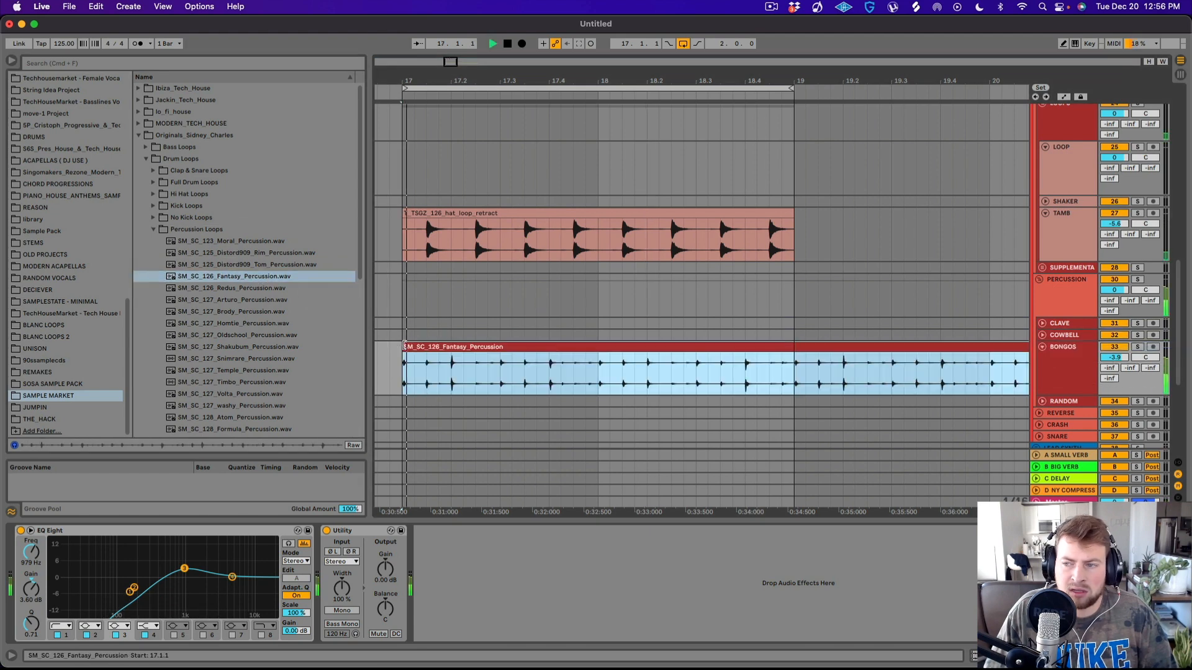
pyautogui.press('space')
# - Expand the RANDOM percussion track, stop playback and preview SM_SC_127_Shakubum_Percussion.wav
pyautogui.scroll(-2, 1059, 353)
pyautogui.click(1042, 365)
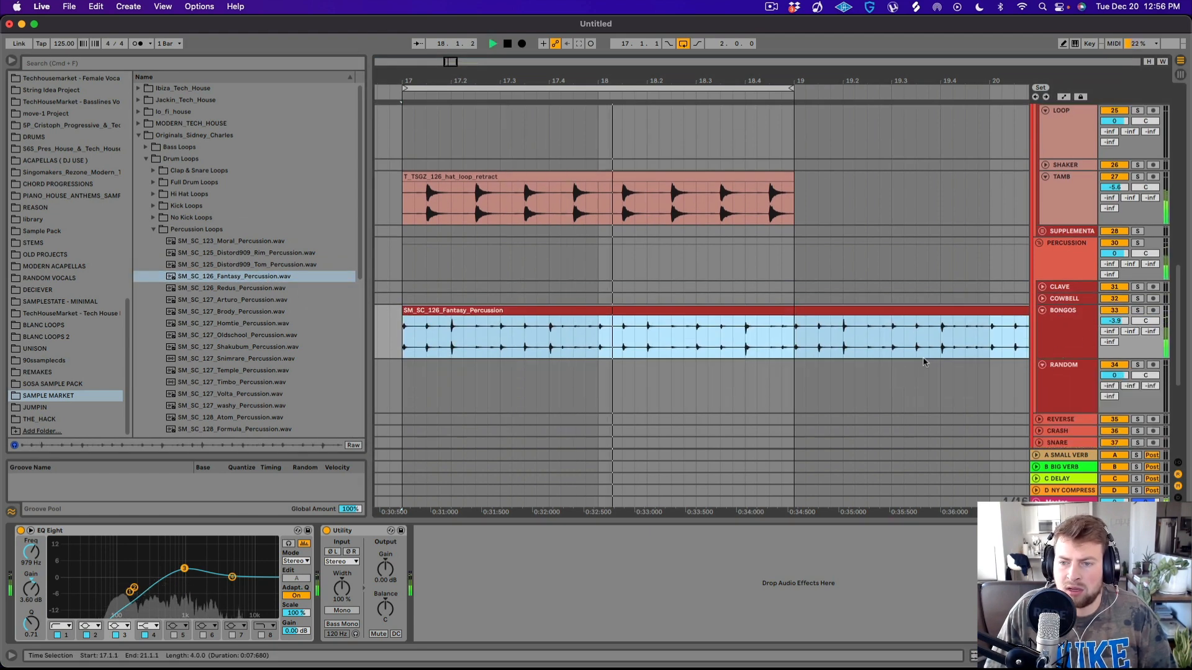
pyautogui.press('space')
pyautogui.click(212, 345)
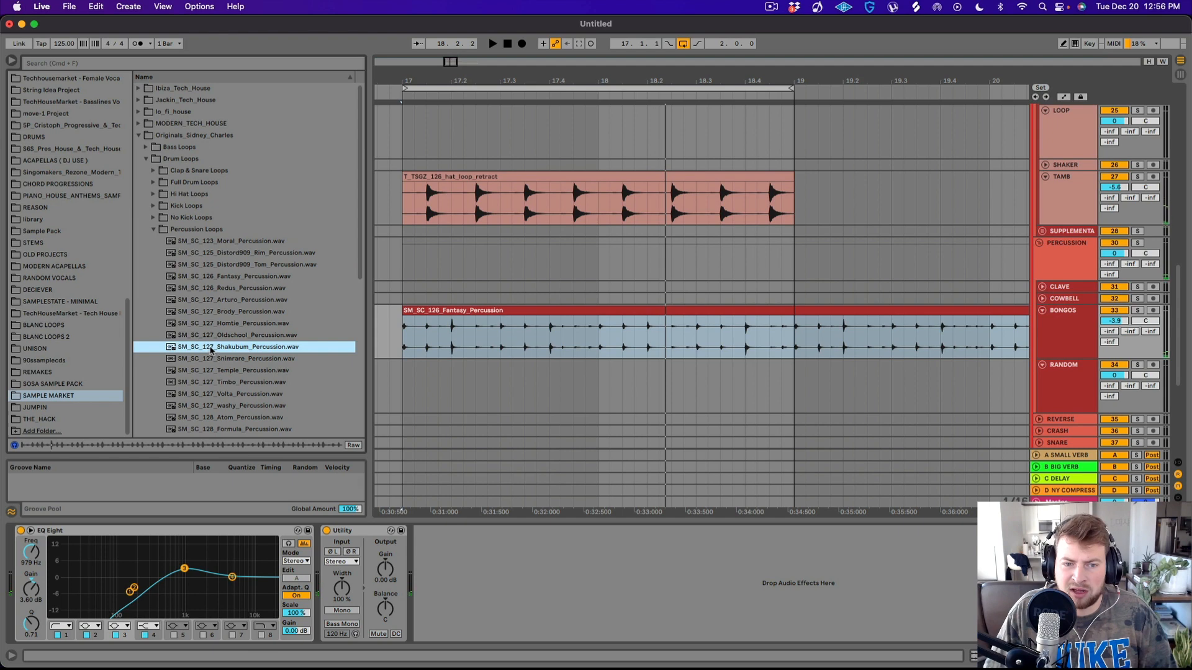
pyautogui.scroll(5, 671, 257)
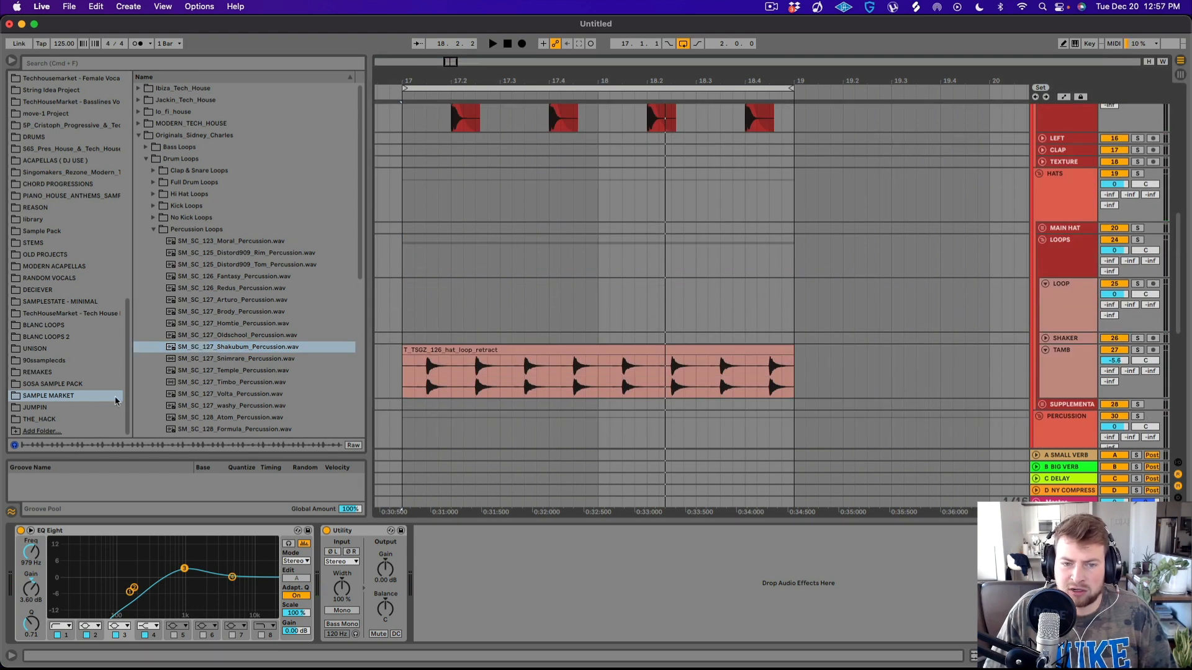
# - Place SM_SC_127_Shakubum_Percussion.wav on the SHAKER track at bar 17, play the groove and set the track volume to -10.2 dB
pyautogui.click(230, 347)
pyautogui.moveTo(224, 350); pyautogui.dragTo(409, 339)
pyautogui.press('space')
pyautogui.click(1045, 338)
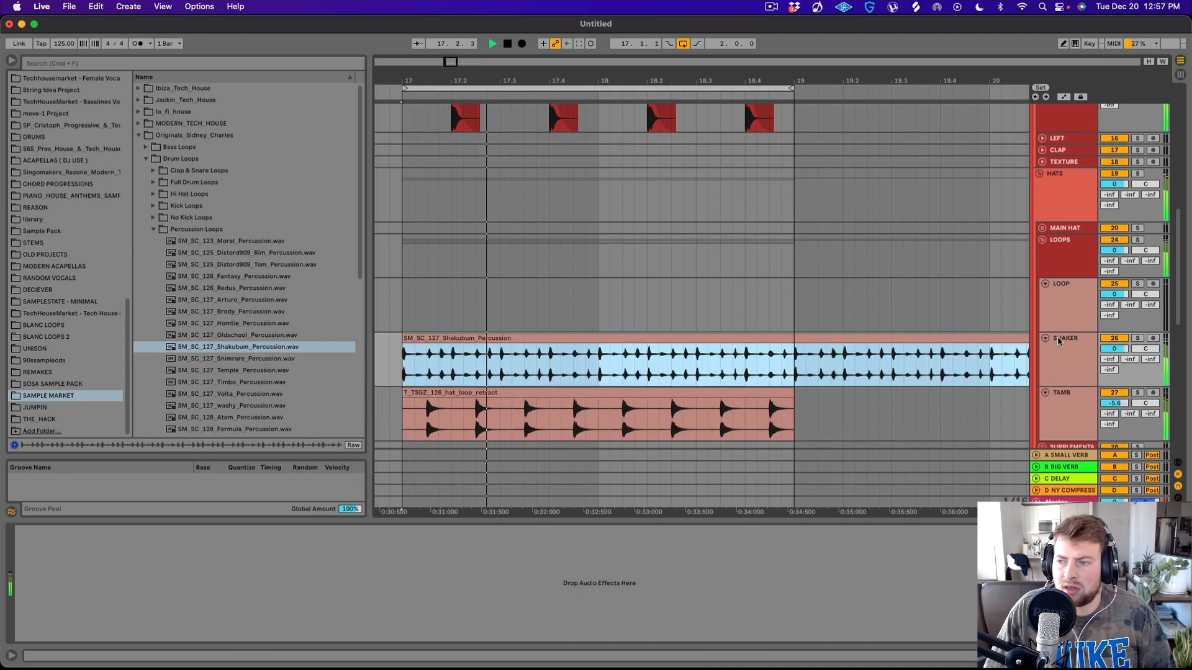
pyautogui.moveTo(1114, 349); pyautogui.dragTo(1114, 351)
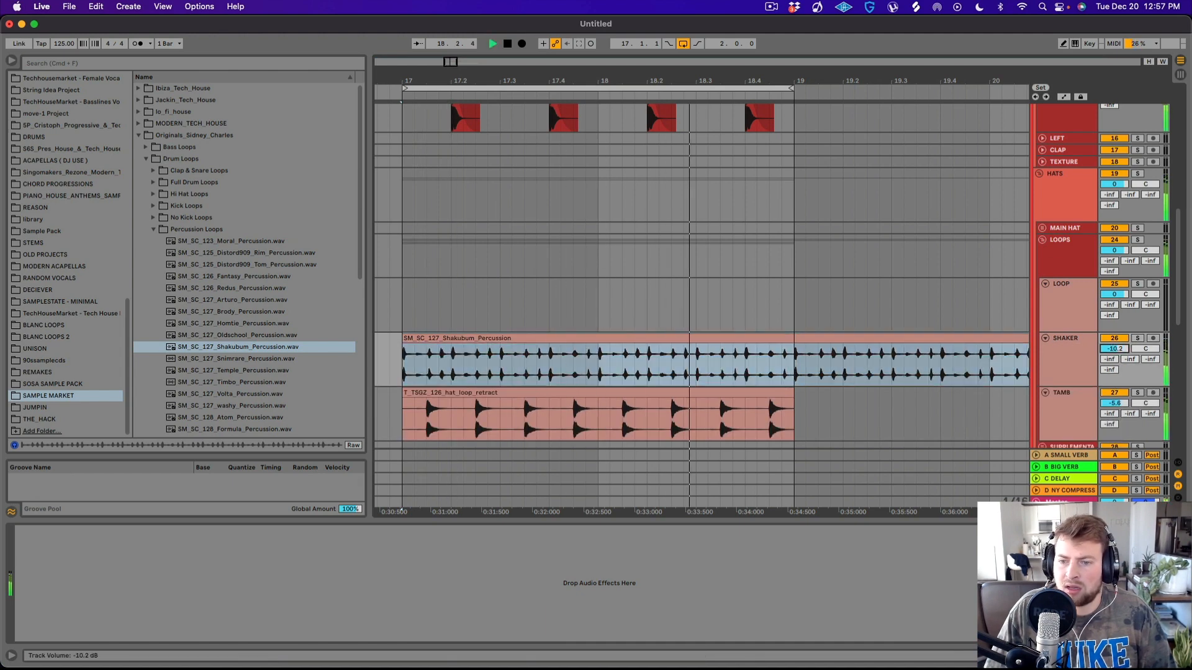
# - Preview more Sidney Charles percussion loops against the groove, including Arturo, Rough909_Rim, Rough909_Tom, Steph and Jode
pyautogui.scroll(-5, 752, 332)
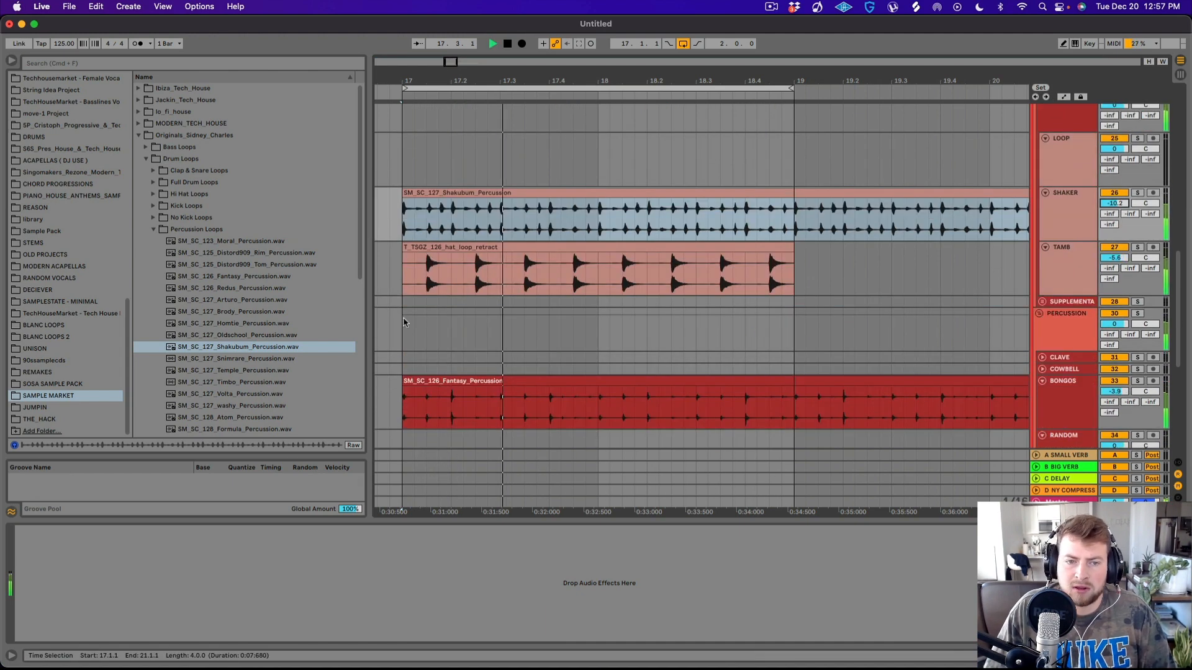
pyautogui.click(249, 370)
pyautogui.click(251, 300)
pyautogui.scroll(-4, 254, 336)
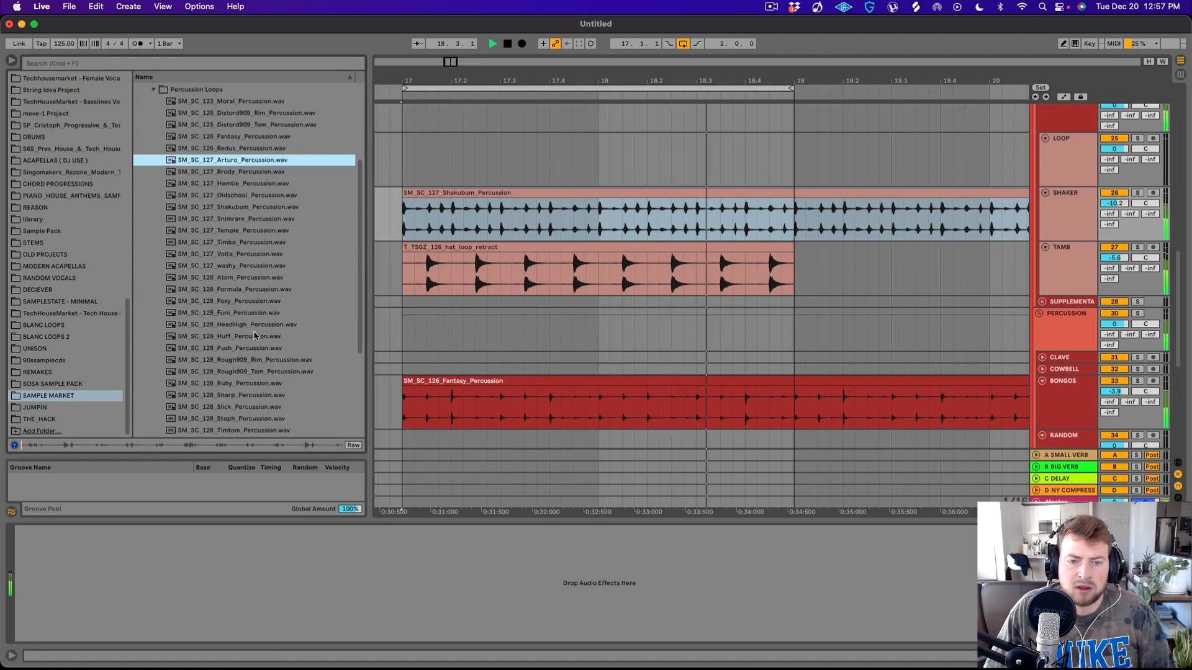
pyautogui.click(251, 360)
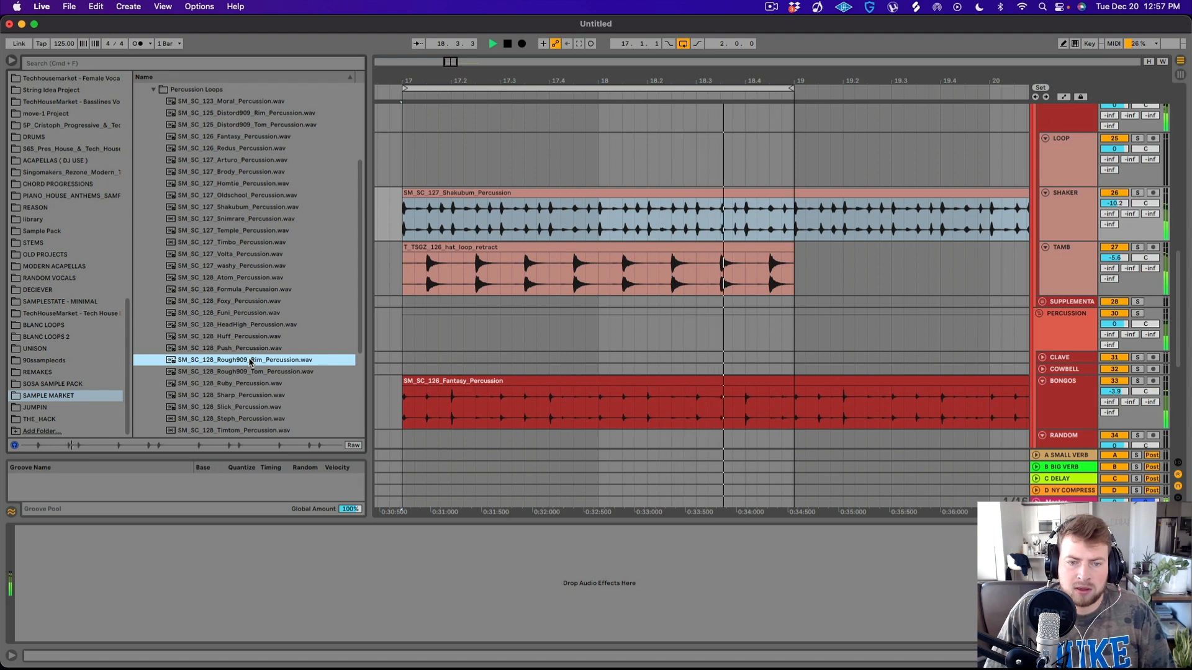
pyautogui.scroll(-3, 250, 360)
pyautogui.click(248, 325)
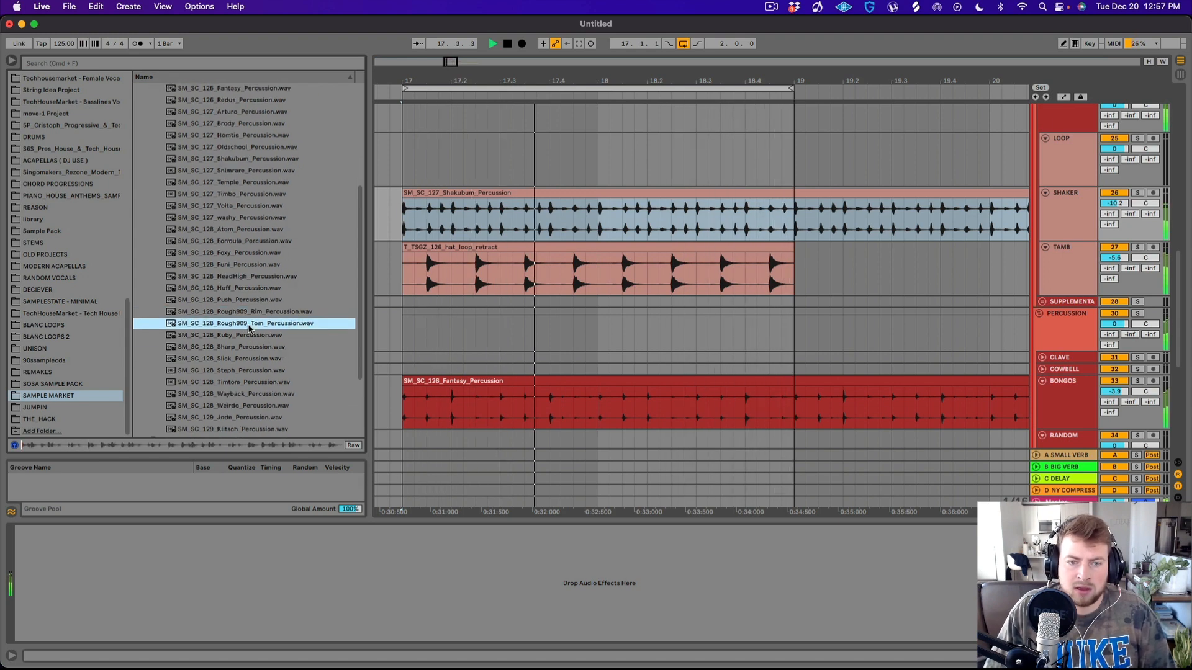
pyautogui.click(252, 370)
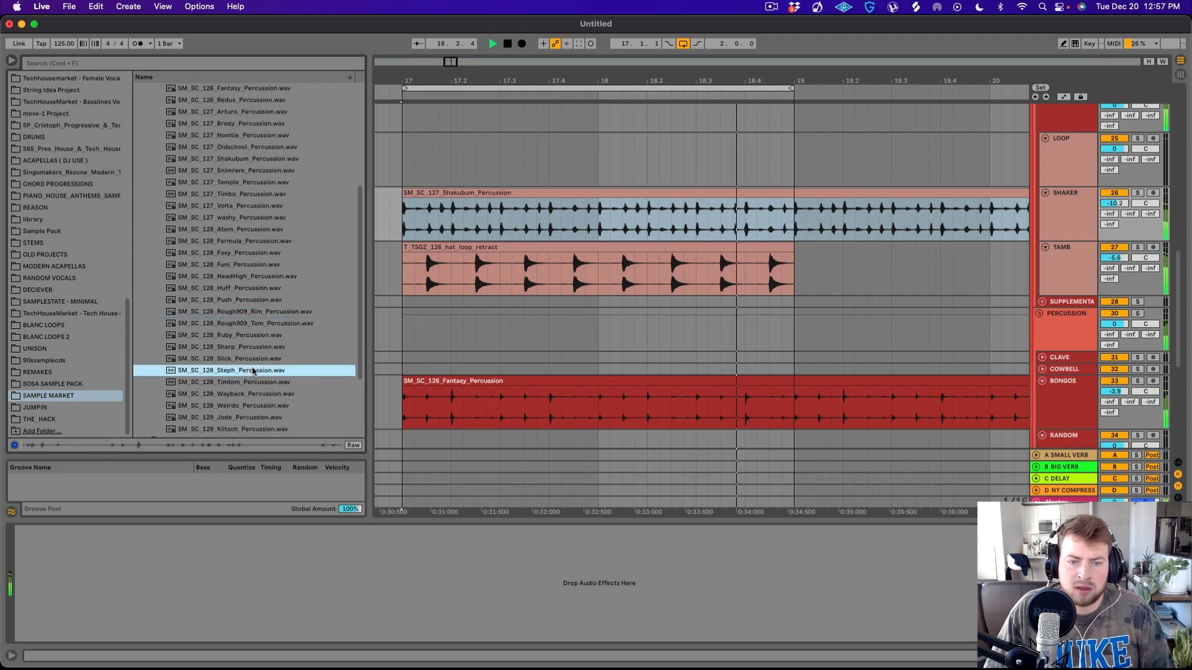
pyautogui.scroll(-5, 261, 384)
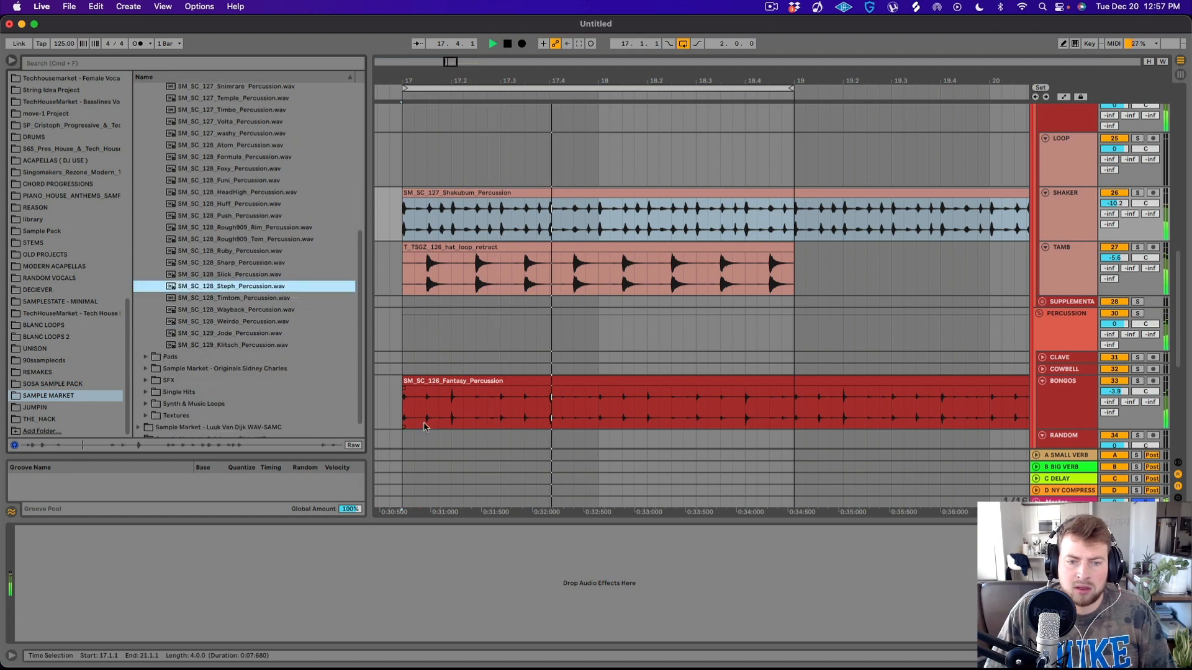
pyautogui.click(252, 335)
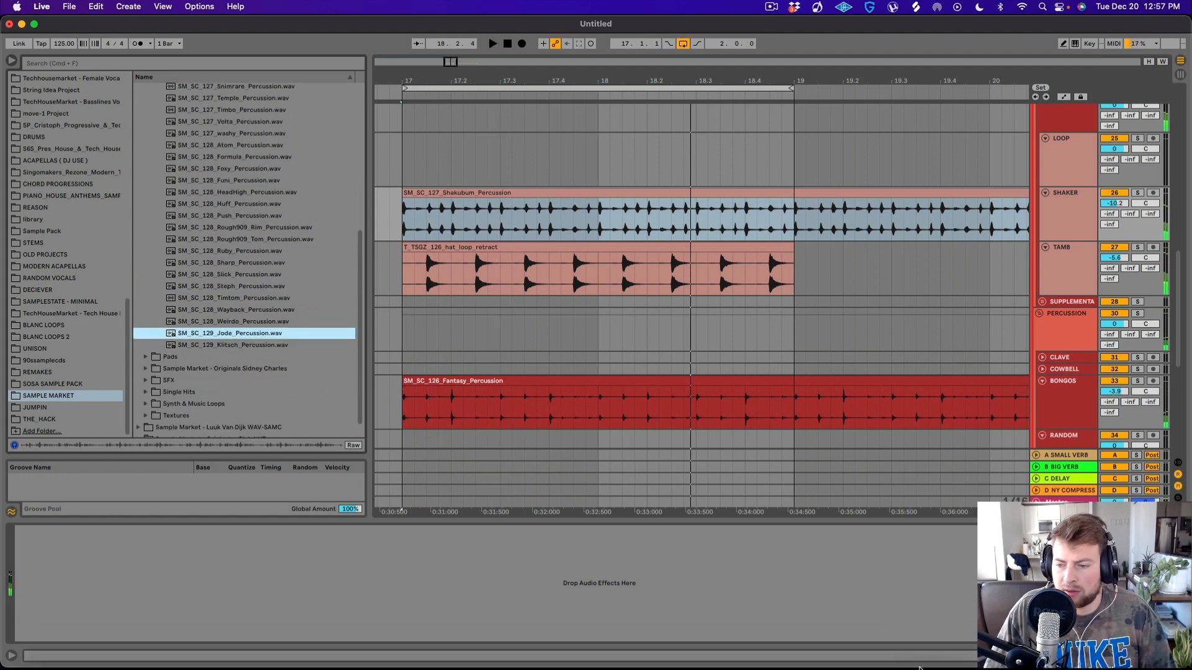
# - Switch to Splice, remove the bass tag filter, search all sounds for LATIN and browse the results
pyautogui.click(896, 649)
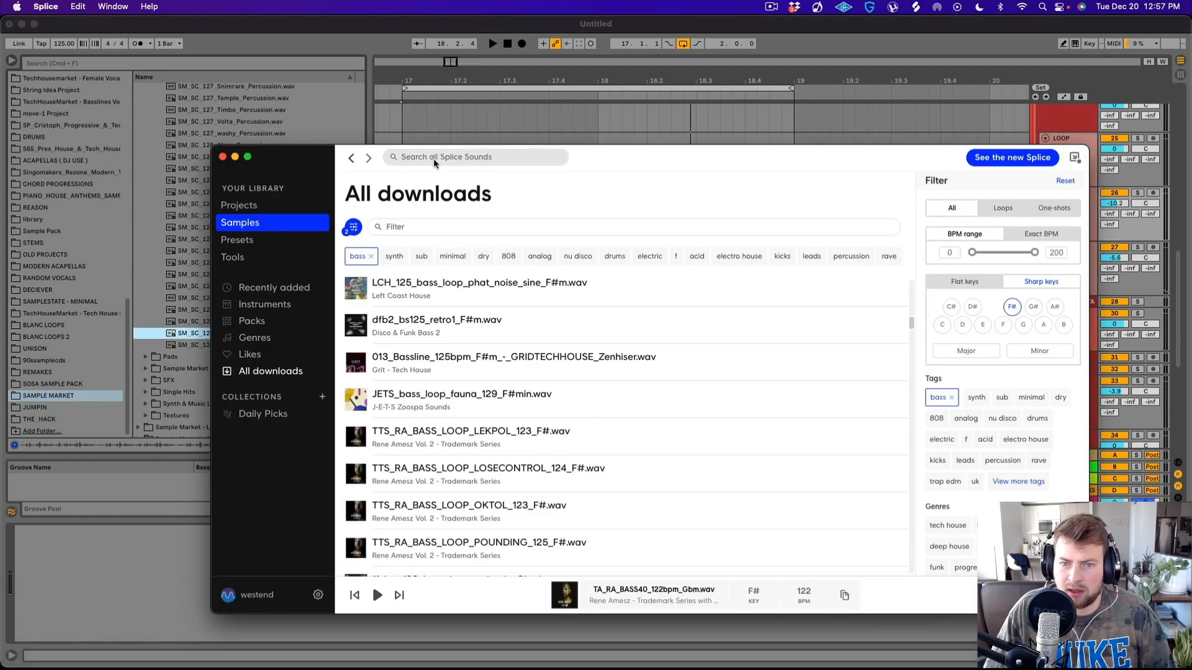
pyautogui.click(370, 256)
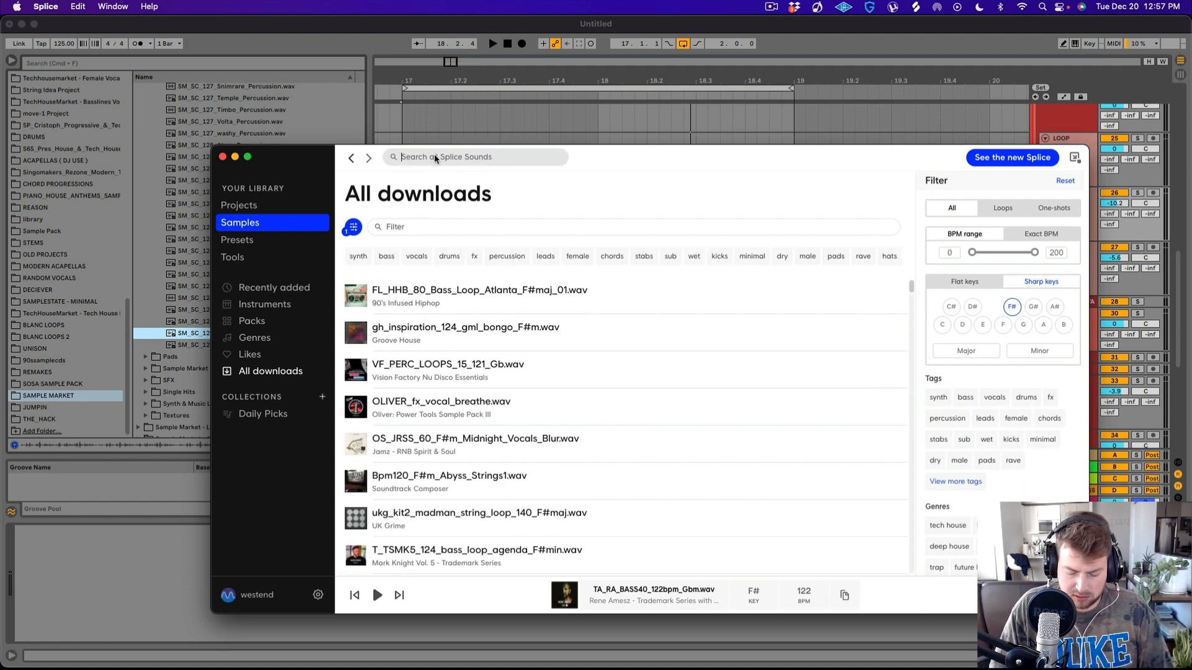
pyautogui.write('LATIN')
pyautogui.press('Return')
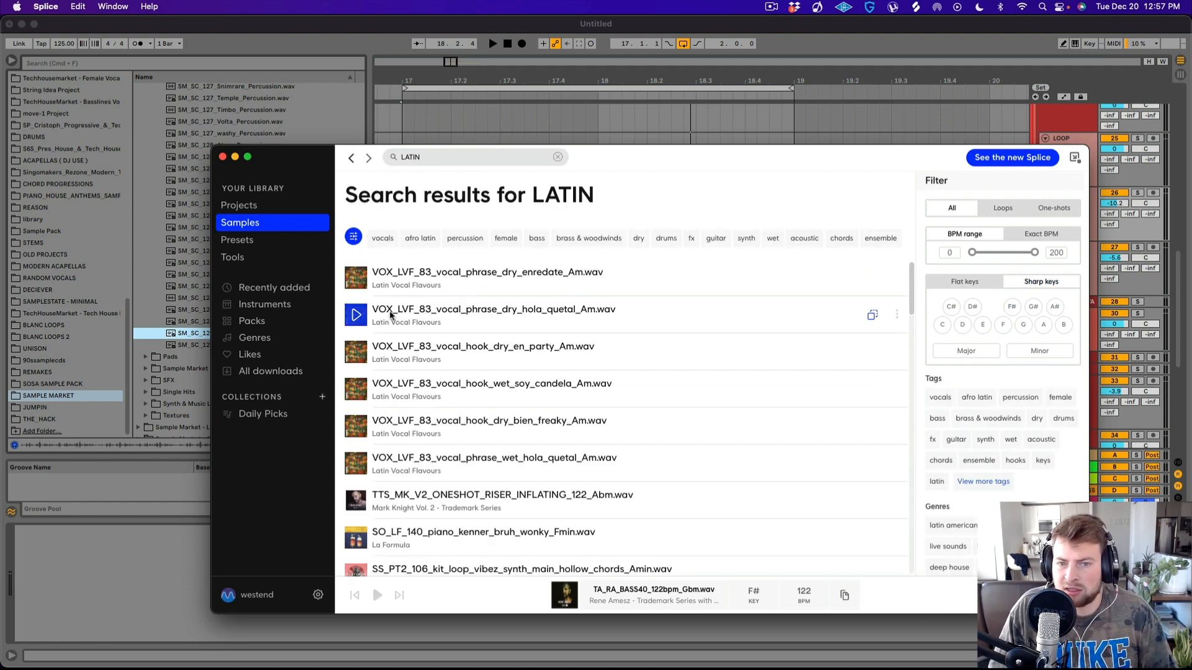
pyautogui.click(358, 280)
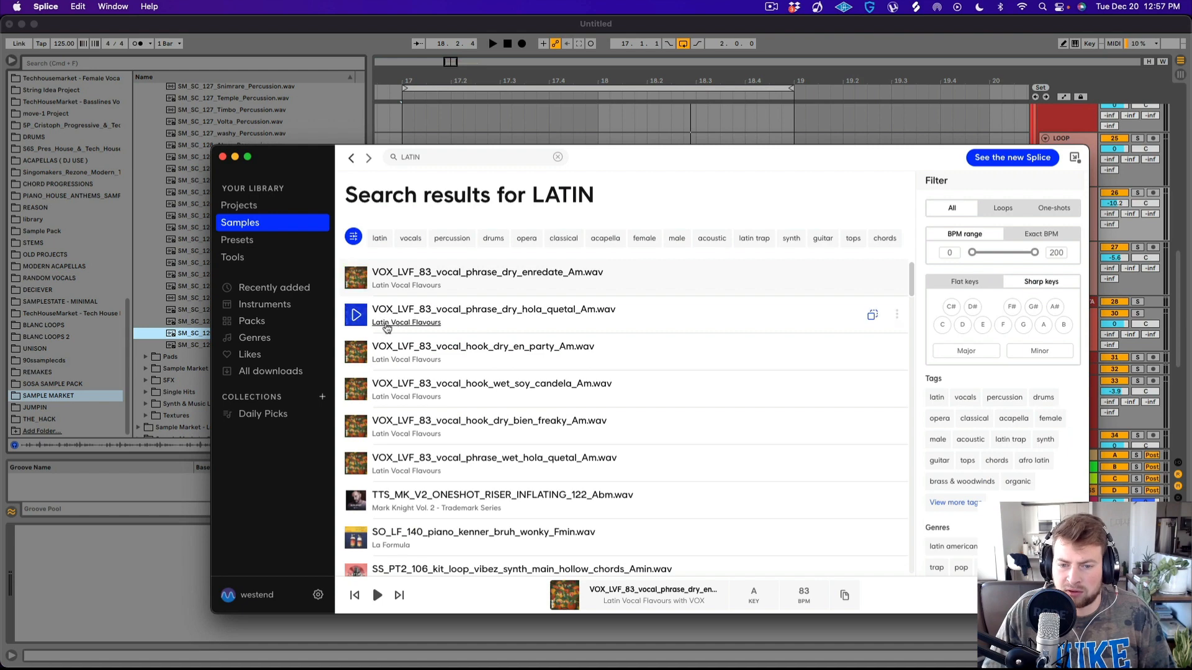
pyautogui.scroll(-15, 379, 360)
pyautogui.scroll(-10, 381, 377)
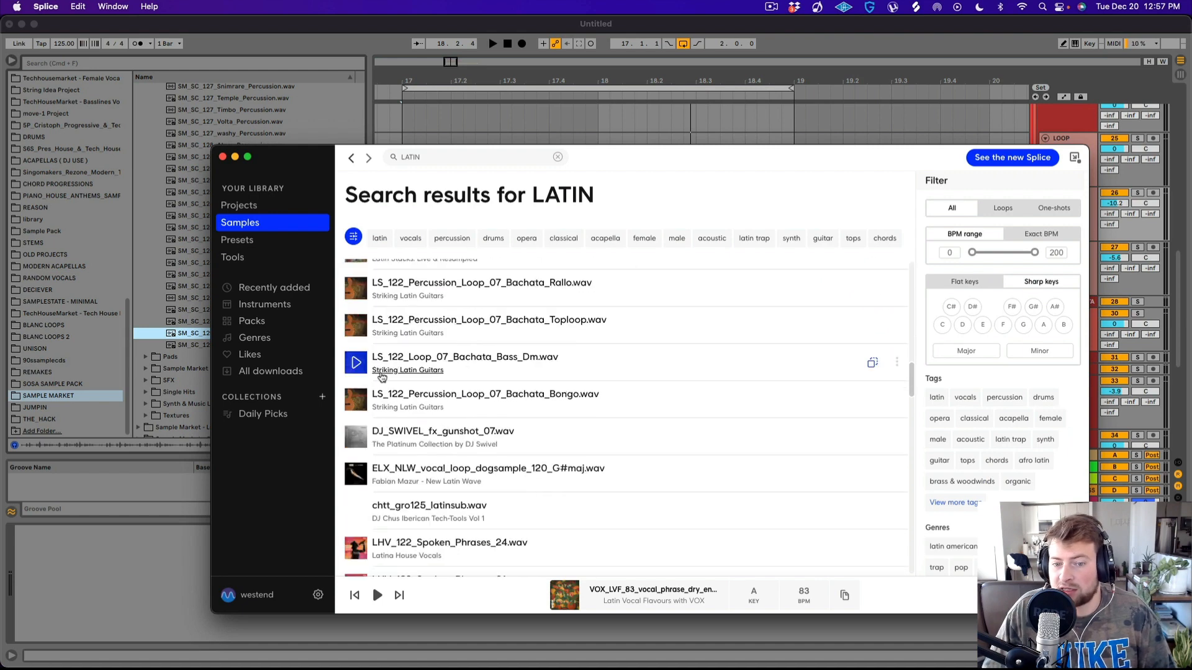
# - Filter the LATIN results by the percussion tag and preview LS_122_Percussion_Loop_11_Cha_Cha_Cha_Bell.wav and T_TSOT_Percussion_Oneshot_Latin.wav
pyautogui.click(1012, 401)
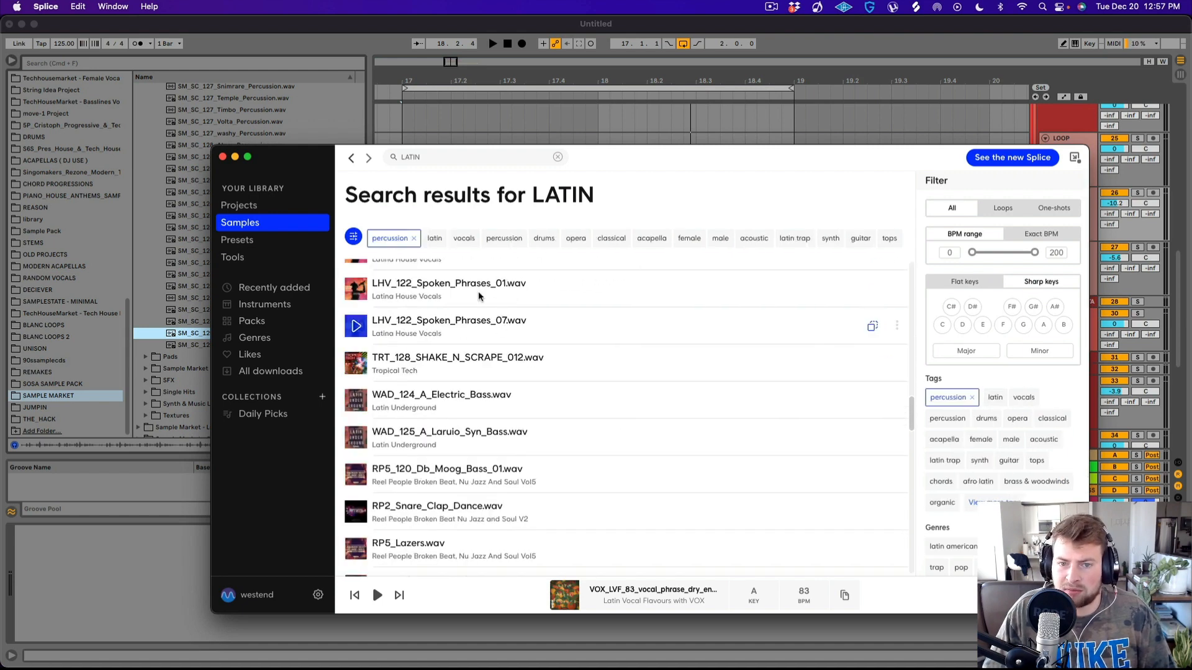
pyautogui.click(357, 317)
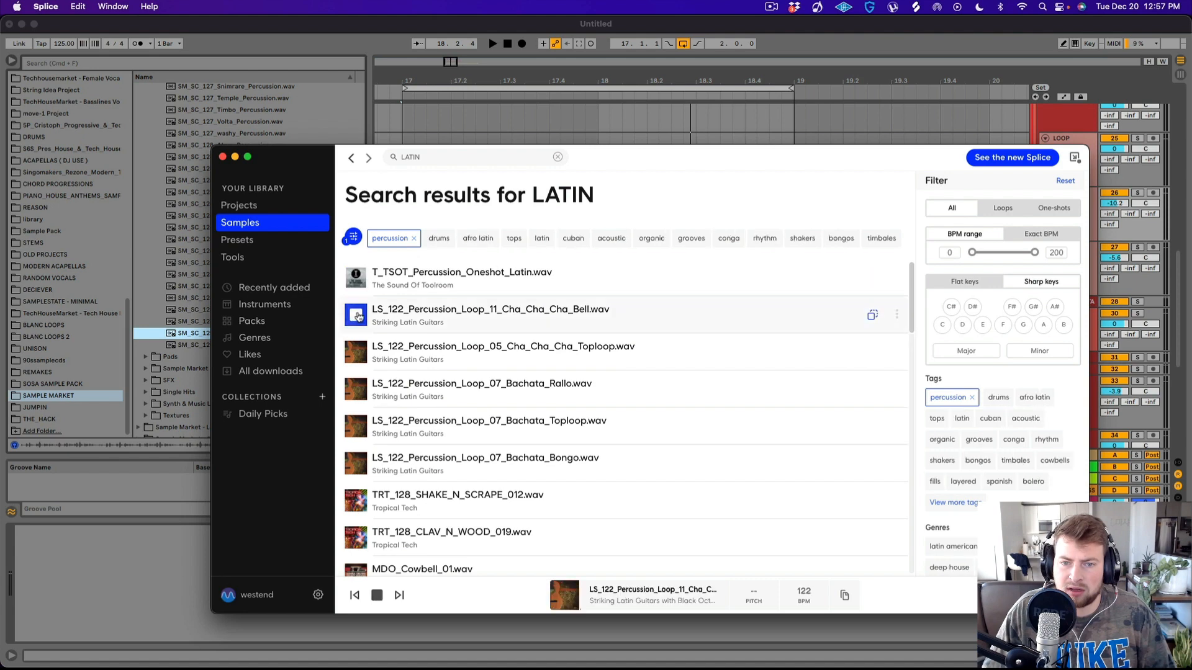
pyautogui.click(358, 291)
pyautogui.scroll(-15, 371, 409)
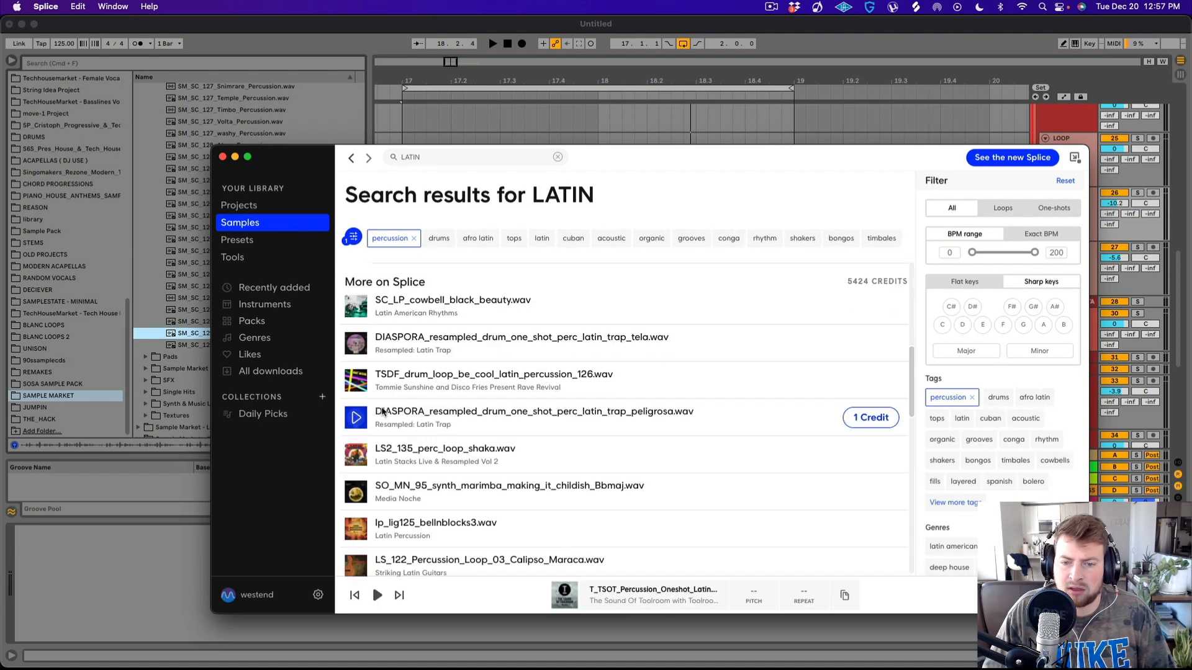
pyautogui.scroll(15, 371, 419)
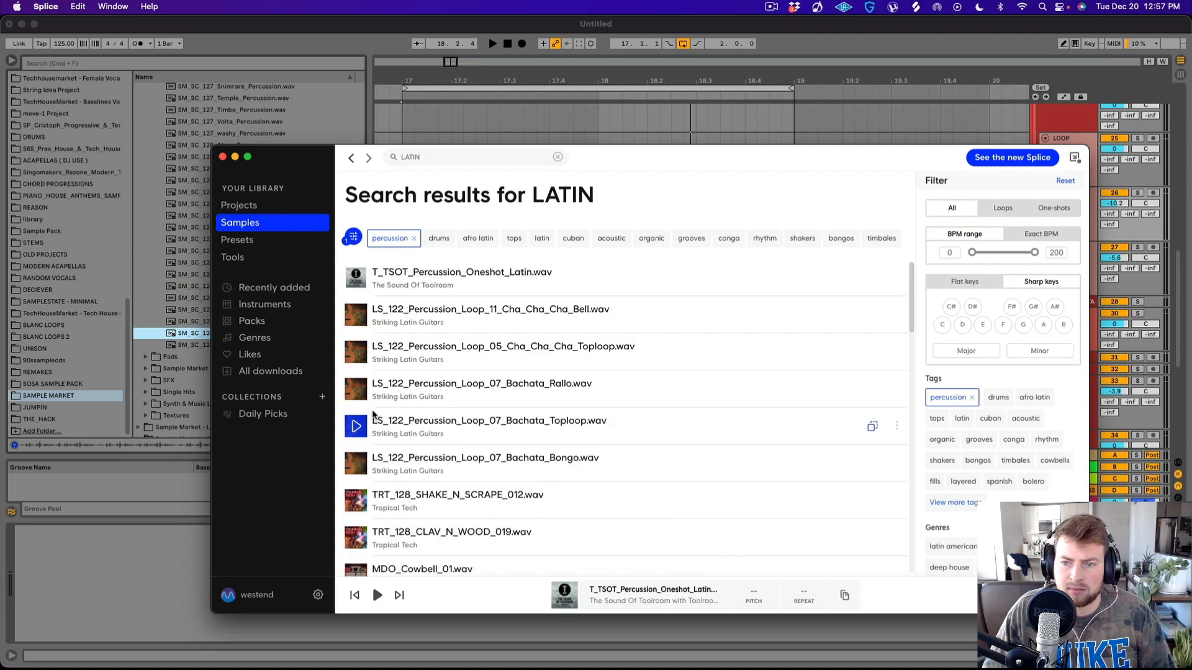
# - Remove the percussion filter, return to all downloads and search for toolroom latin
pyautogui.click(972, 397)
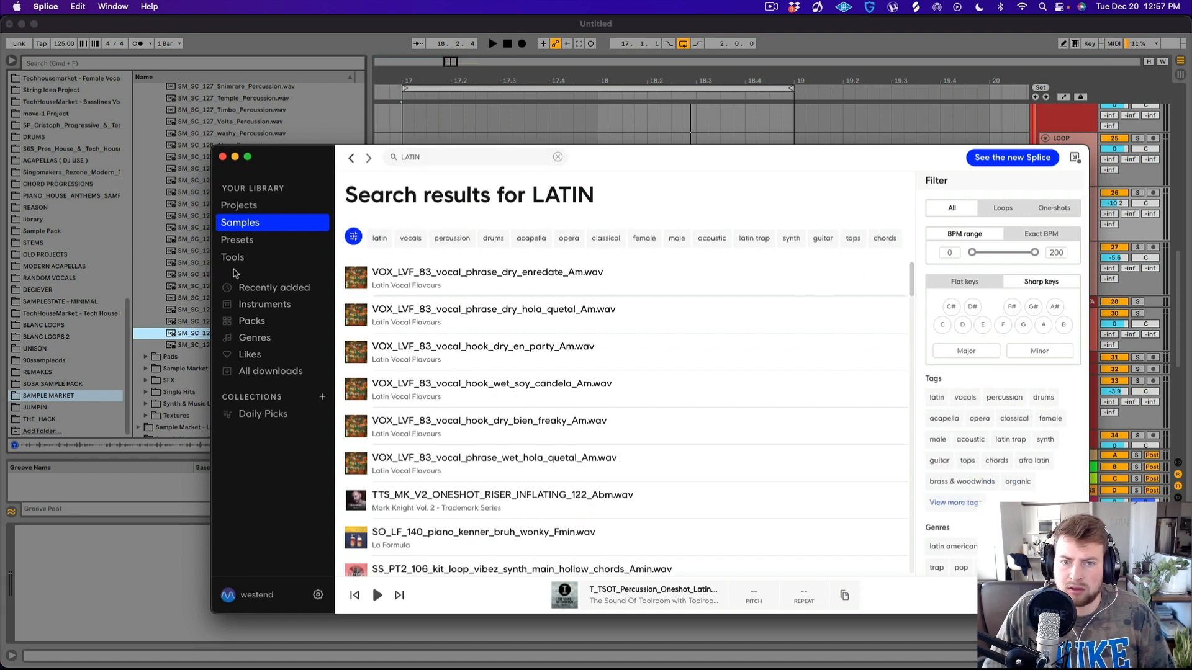
pyautogui.click(278, 367)
pyautogui.click(467, 156)
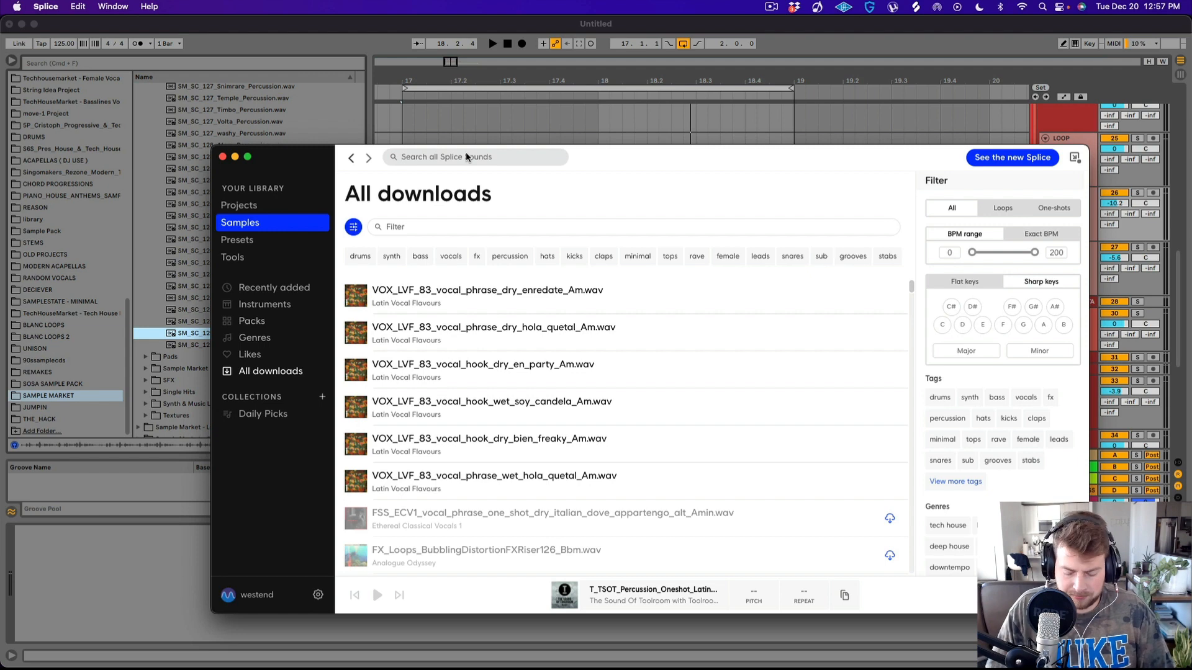
pyautogui.write('toolroom latin')
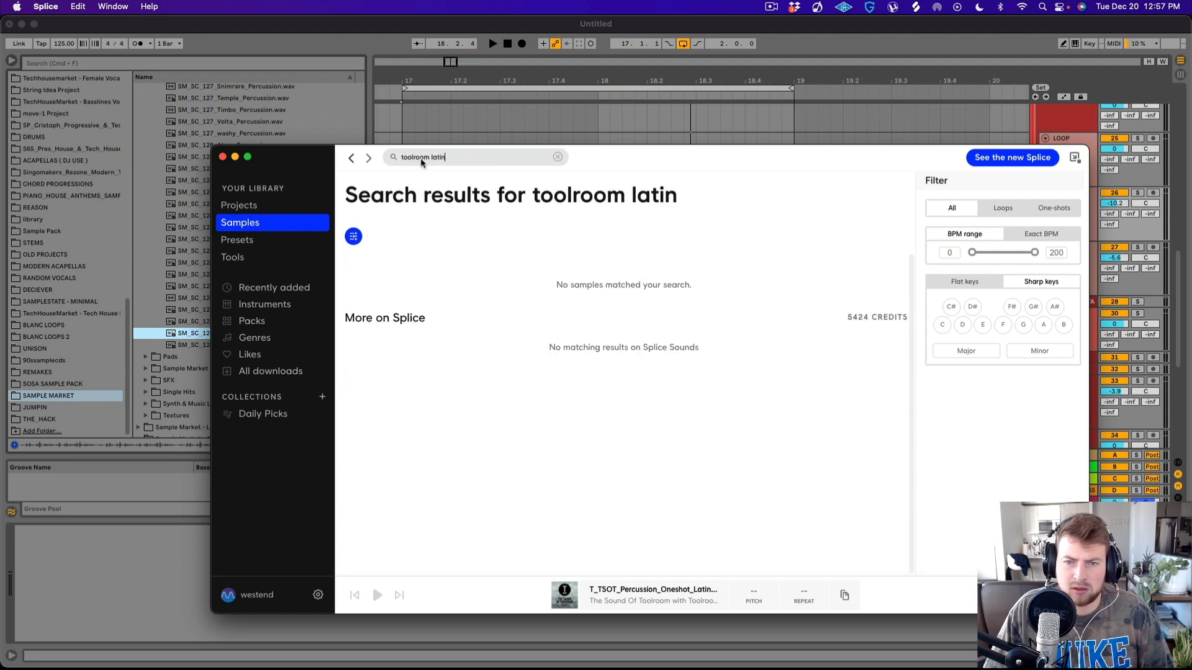
# - Replace latin with TRIBAL in the search and open the Toolroom Academy - Tribal Tech House pack
pyautogui.press('BackSpace')
pyautogui.press('BackSpace')
pyautogui.press('BackSpace')
pyautogui.press('BackSpace')
pyautogui.press('BackSpace')
pyautogui.write('TRIBAL')
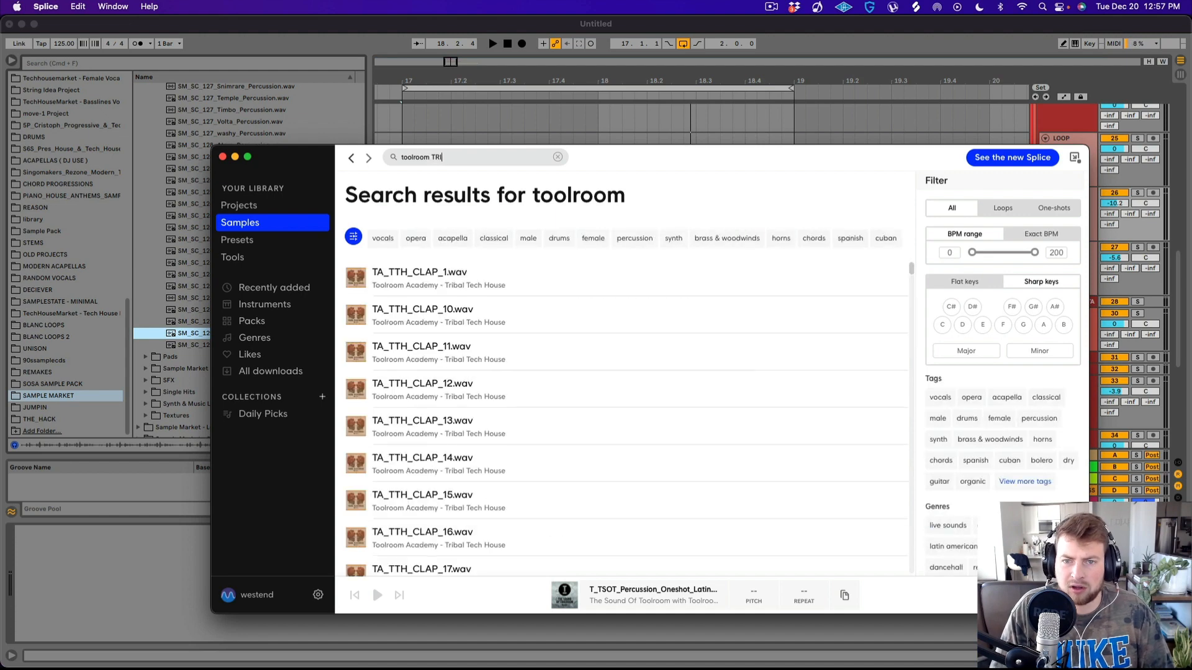
pyautogui.click(448, 285)
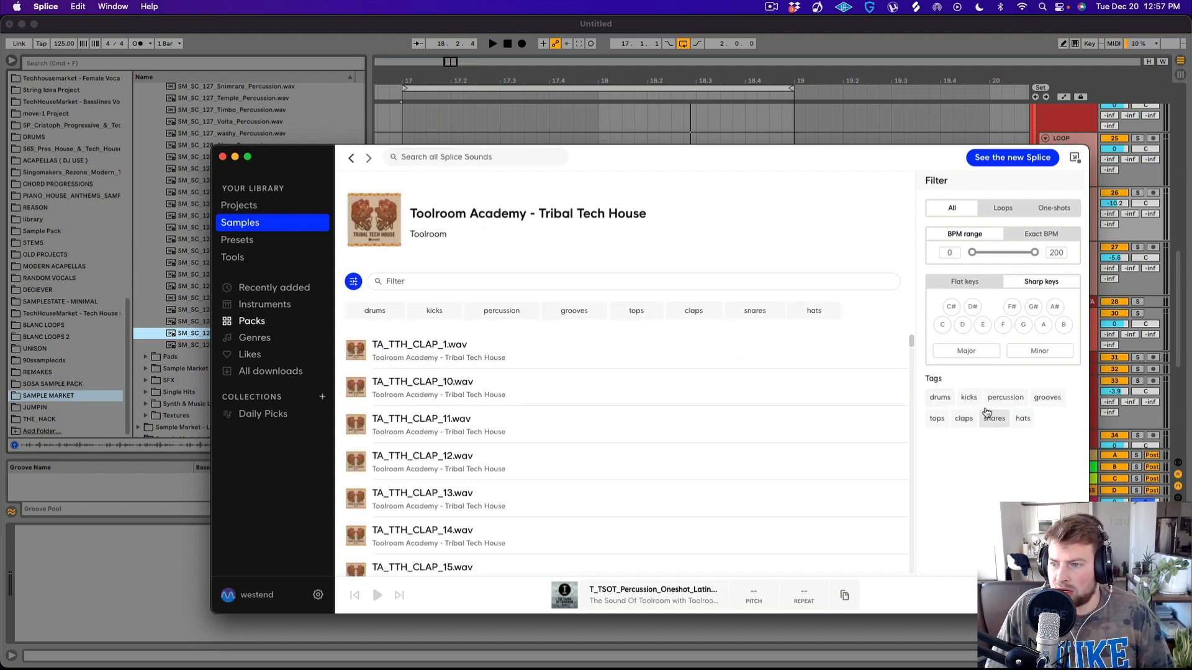
# - Filter the Tribal Tech House pack by percussion and preview its TA_TTH_DRUMS percussion loops
pyautogui.click(992, 398)
pyautogui.click(350, 352)
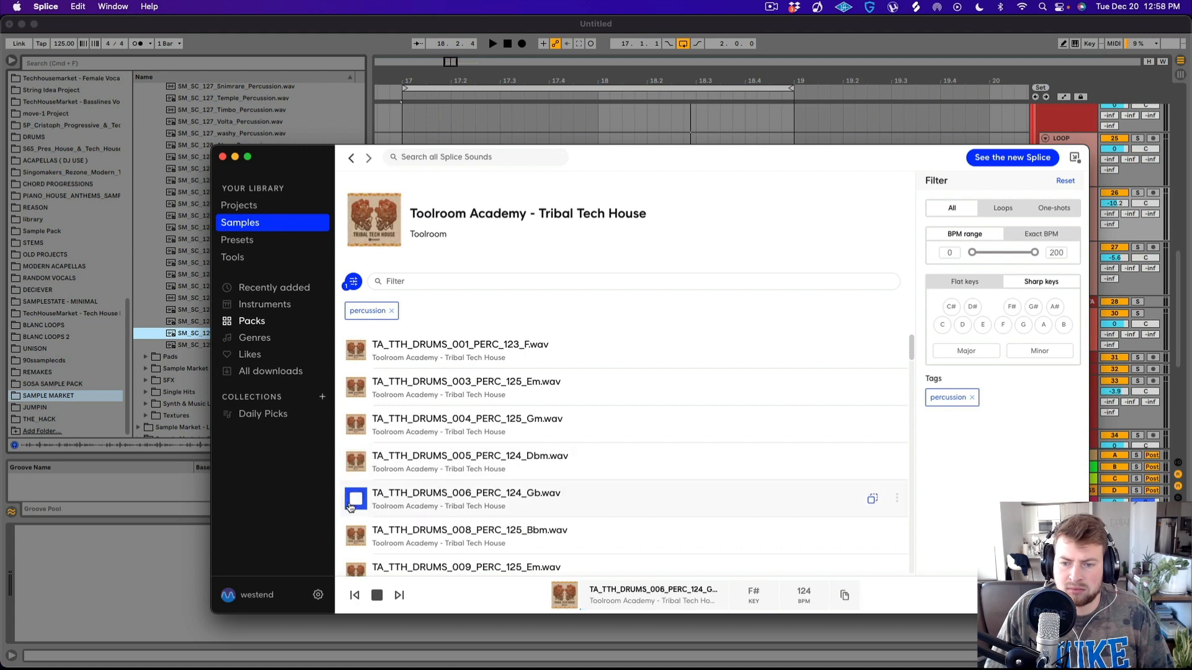
pyautogui.click(376, 342)
pyautogui.click(358, 391)
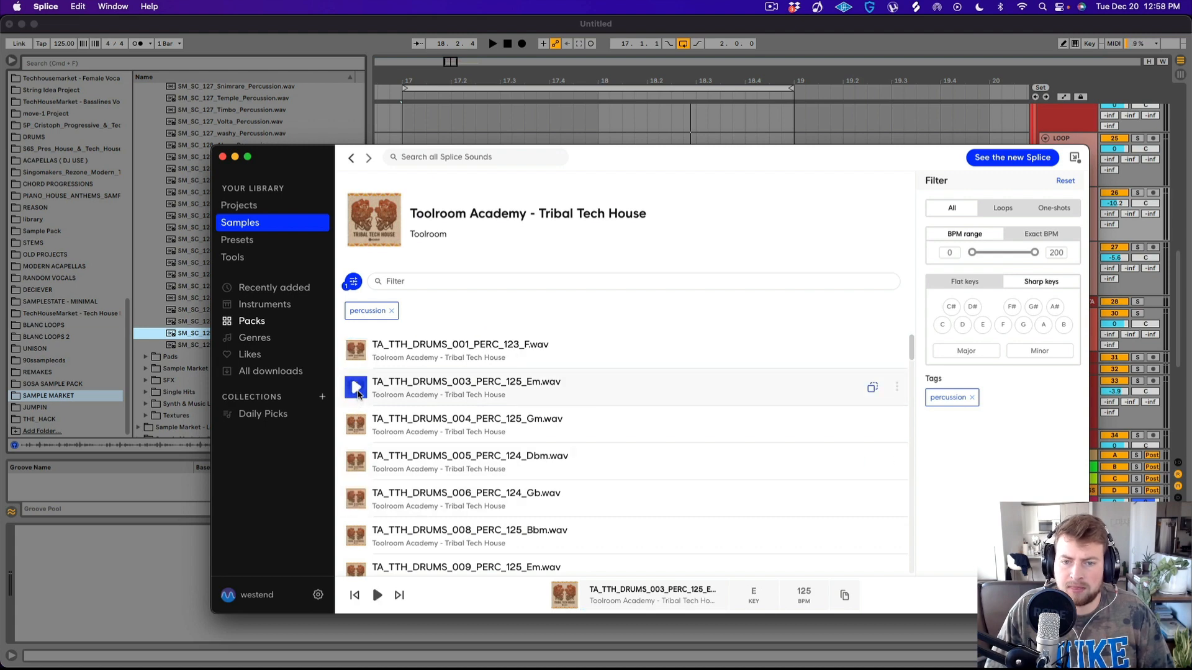
pyautogui.scroll(-3, 364, 515)
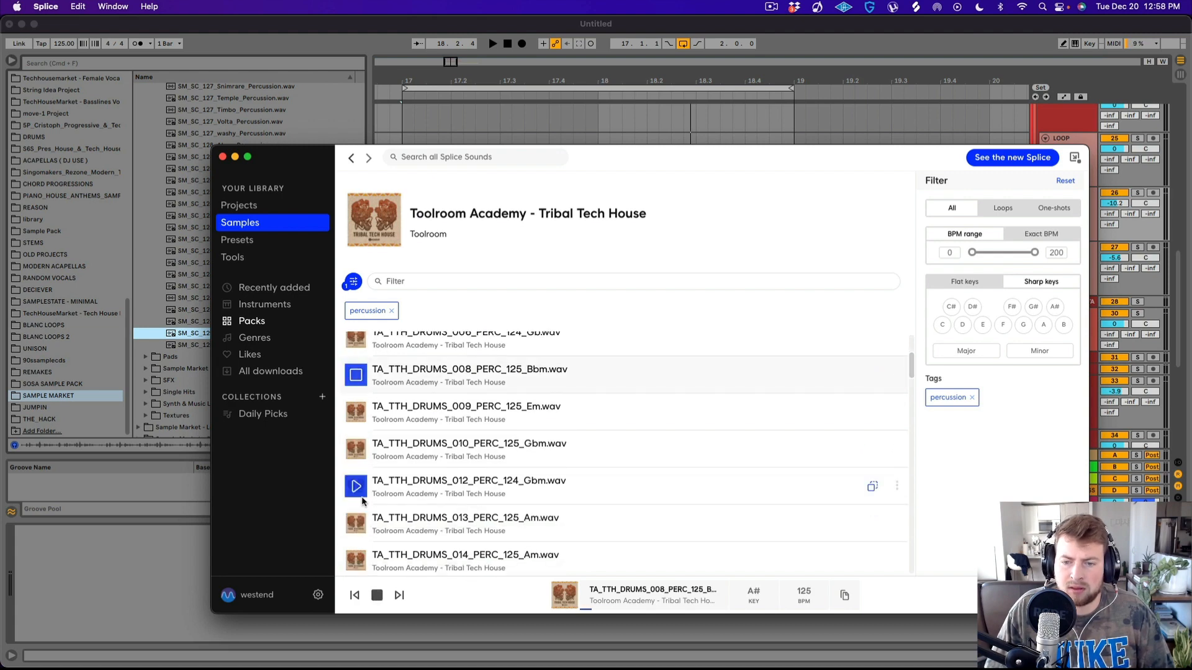
pyautogui.scroll(3, 357, 492)
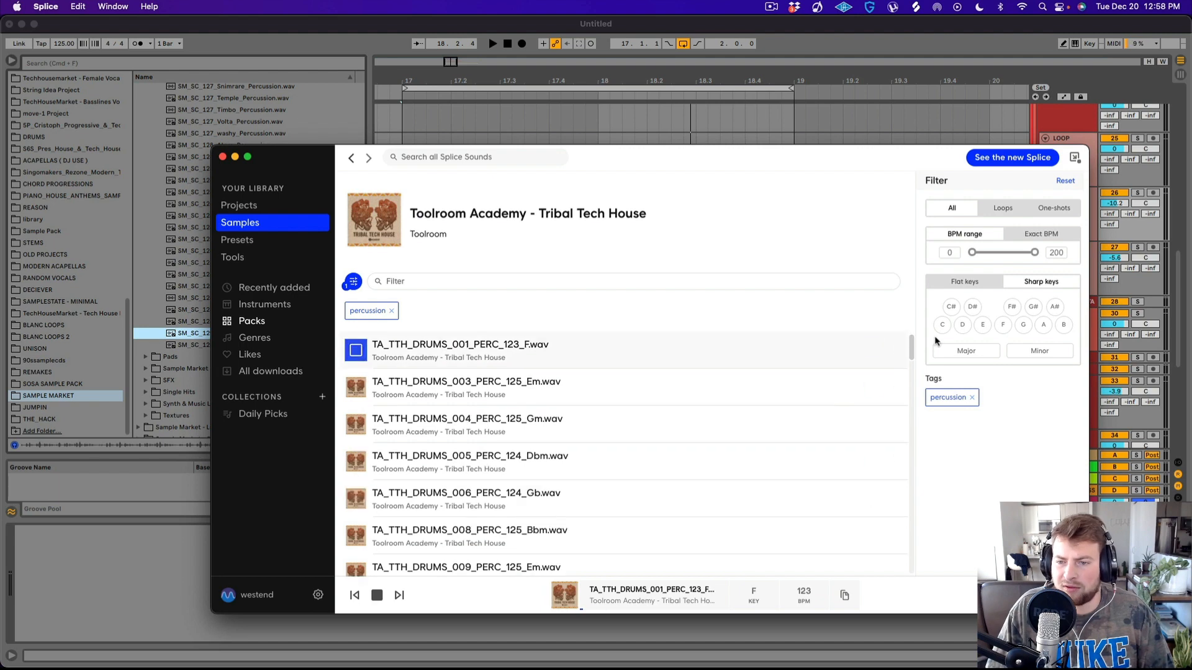
# - Switch to Ableton Live with TA_TTH_DRUMS_001_PERC_123_F placed on the RANDOM track at bar 17, play it and set the track volume to -5.4 dB
pyautogui.click(469, 139)
pyautogui.scroll(-2, 497, 335)
pyautogui.moveTo(424, 426); pyautogui.dragTo(426, 427)
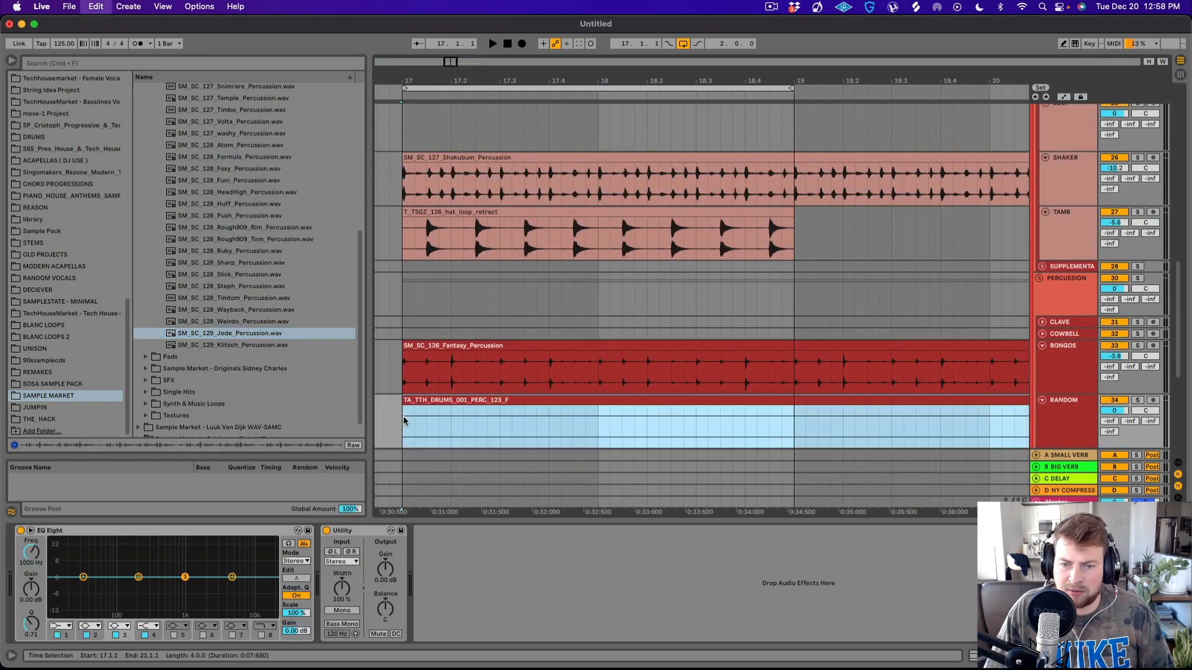
pyautogui.click(451, 422)
pyautogui.press('space')
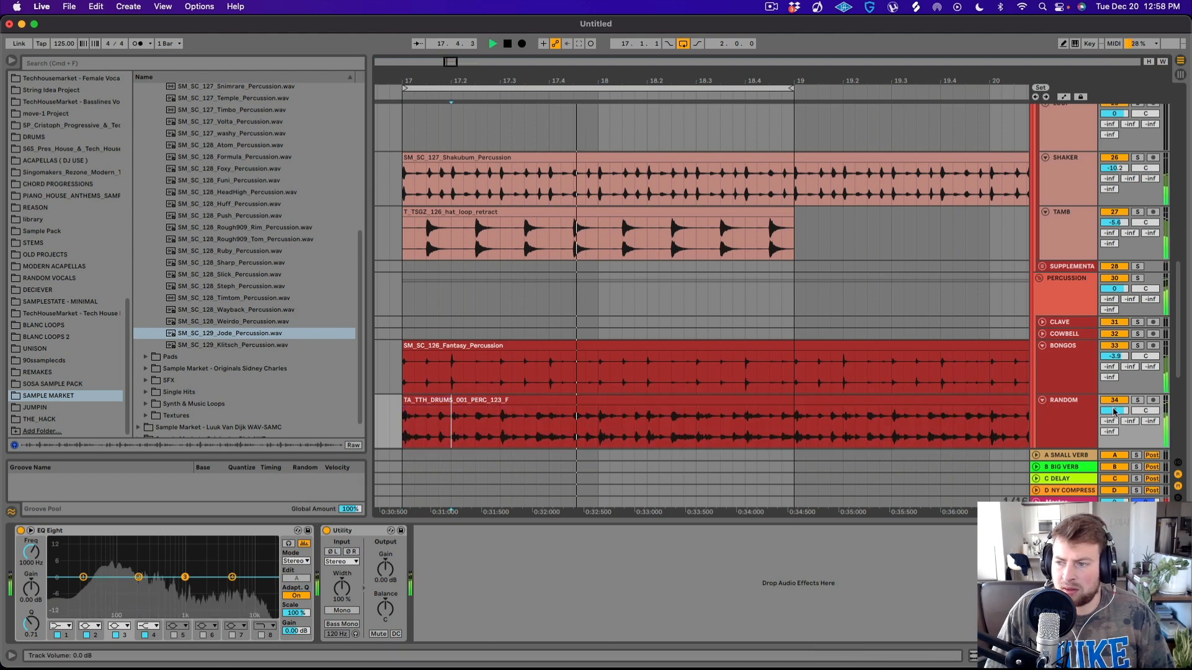
pyautogui.moveTo(1114, 410); pyautogui.dragTo(1114, 434)
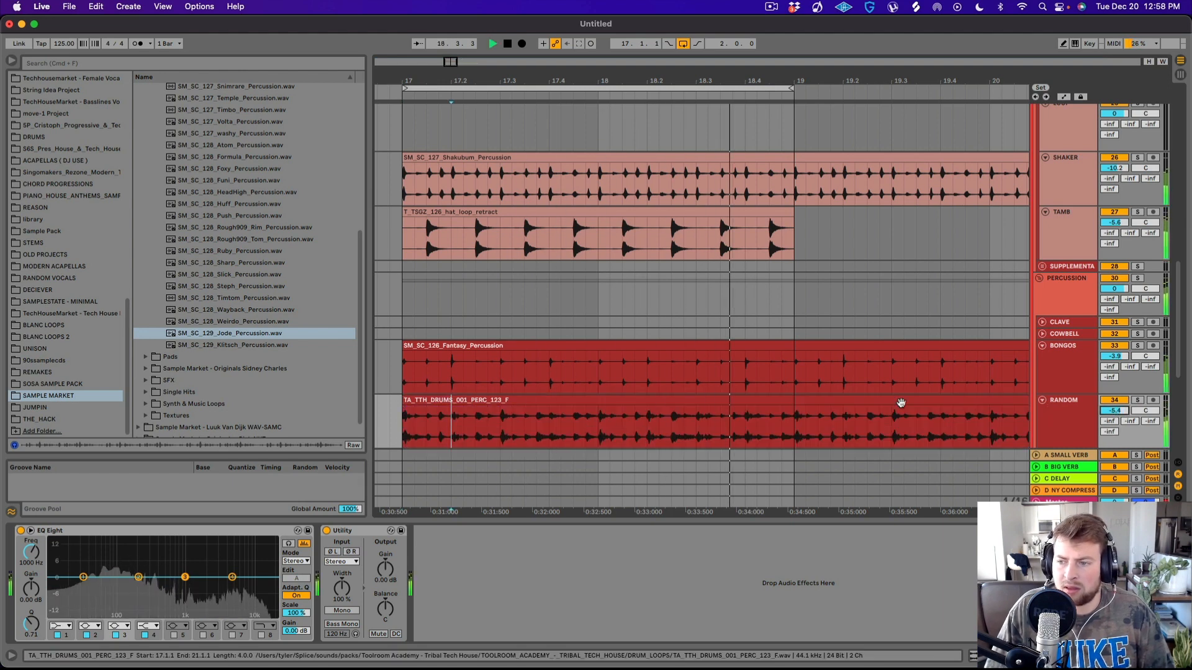
# - Set the RANDOM clip's warp mode to Beats, preserving transients with transient looping off and the envelope at 42, during playback
pyautogui.doubleClick(731, 404)
pyautogui.click(147, 467)
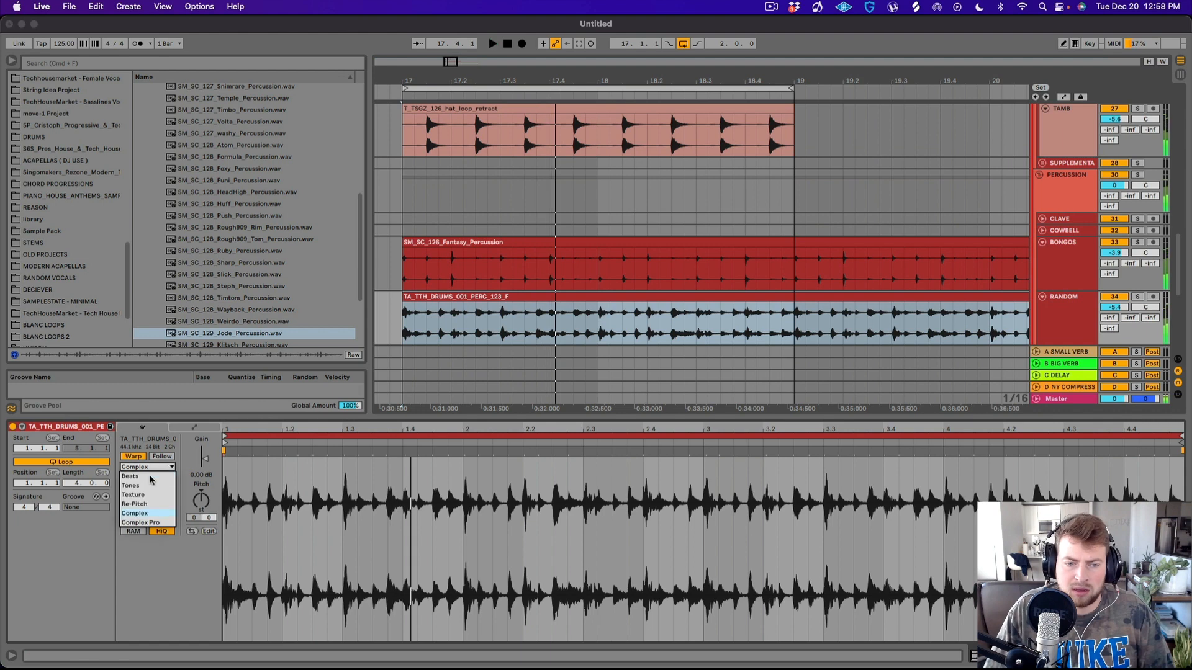
pyautogui.click(138, 471)
pyautogui.click(133, 494)
pyautogui.press('space')
pyautogui.moveTo(168, 502); pyautogui.dragTo(168, 520)
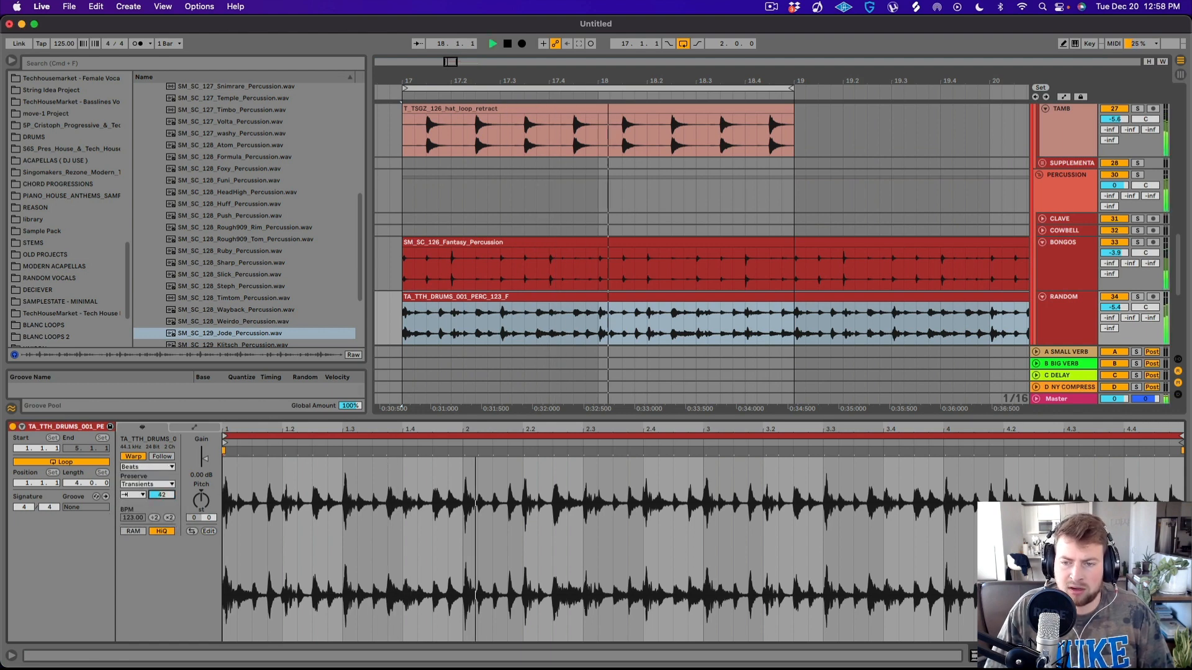
# - Split the RANDOM clip at bar 19, consolidate its first two bars and play the result
pyautogui.click(793, 304)
pyautogui.press('super+e')
pyautogui.click(760, 301)
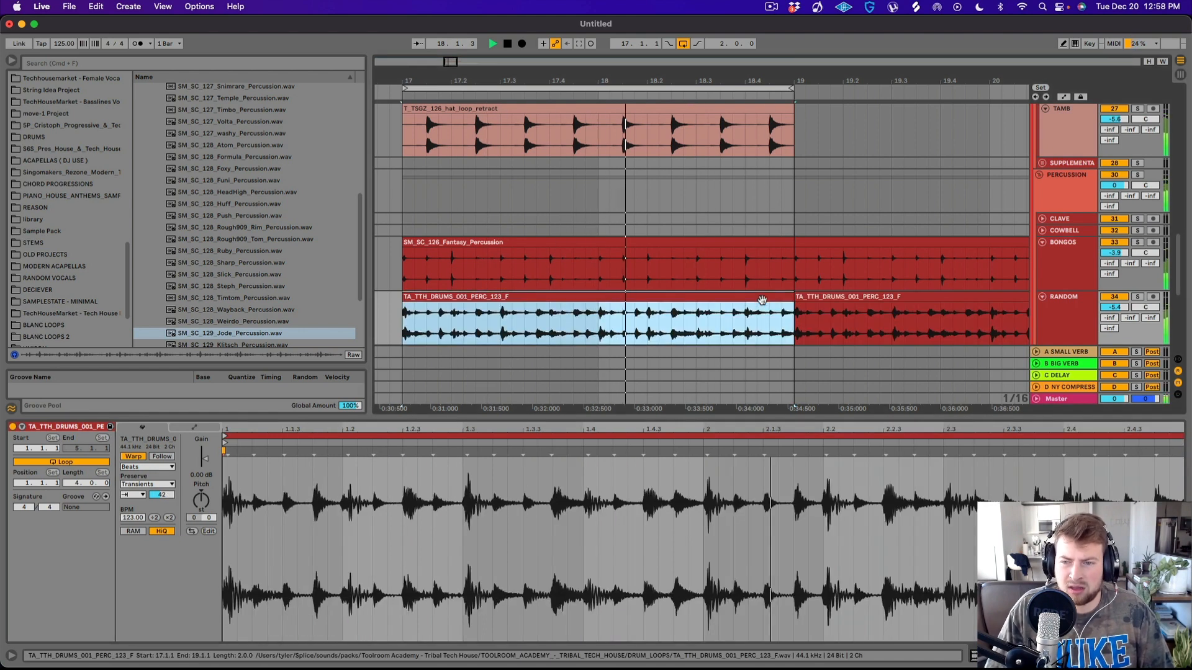
pyautogui.press('super+j')
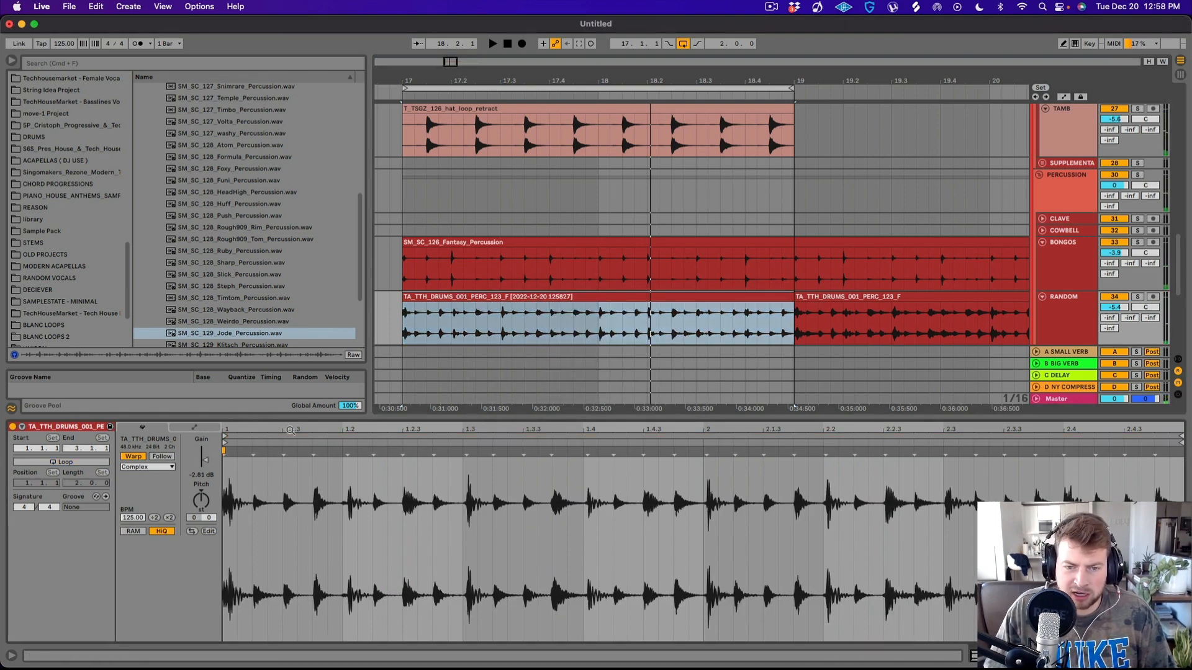
pyautogui.moveTo(289, 429)
pyautogui.mouseDown()
pyautogui.moveTo(290, 450)
pyautogui.moveTo(290, 438)
pyautogui.mouseUp()
pyautogui.press('space')
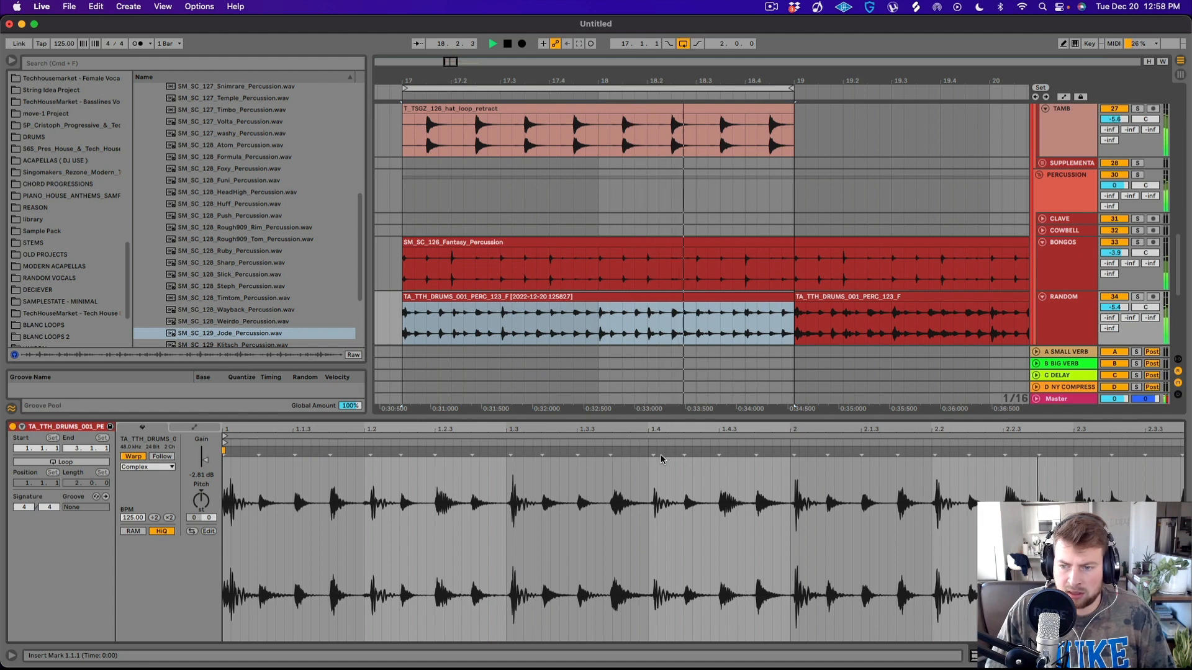
# - Add warp markers around beats 2 and 2.2 of the consolidated RANDOM clip, align the bar 2 hit to the grid and play it
pyautogui.moveTo(790, 453); pyautogui.dragTo(785, 454)
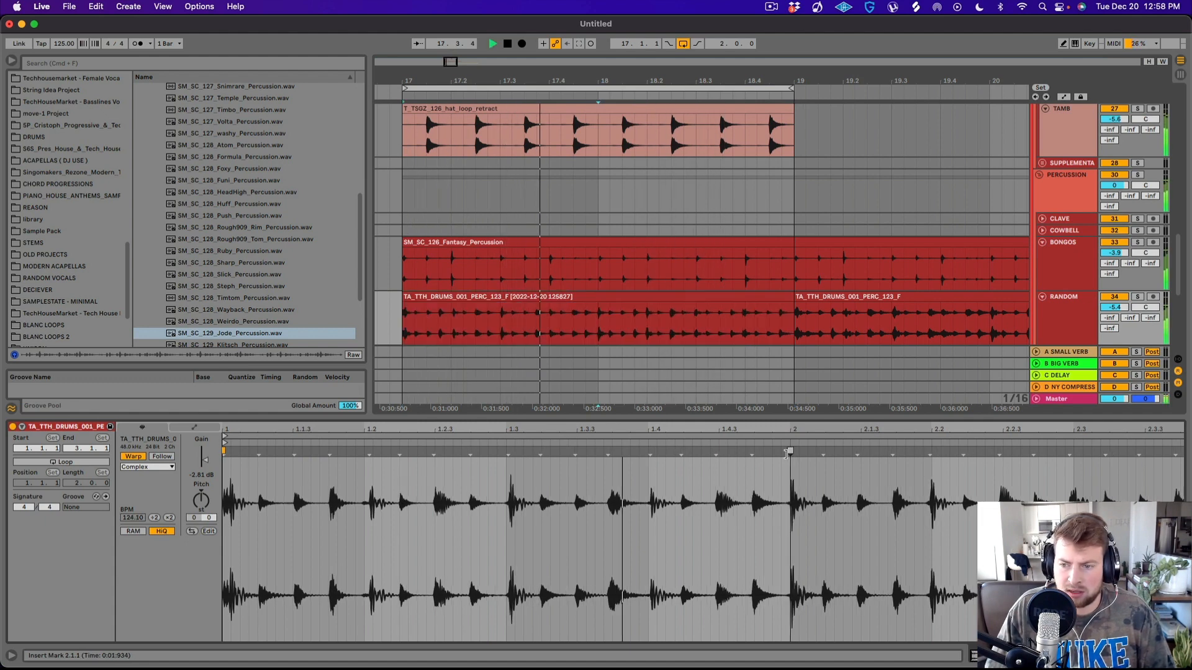
pyautogui.doubleClick(788, 452)
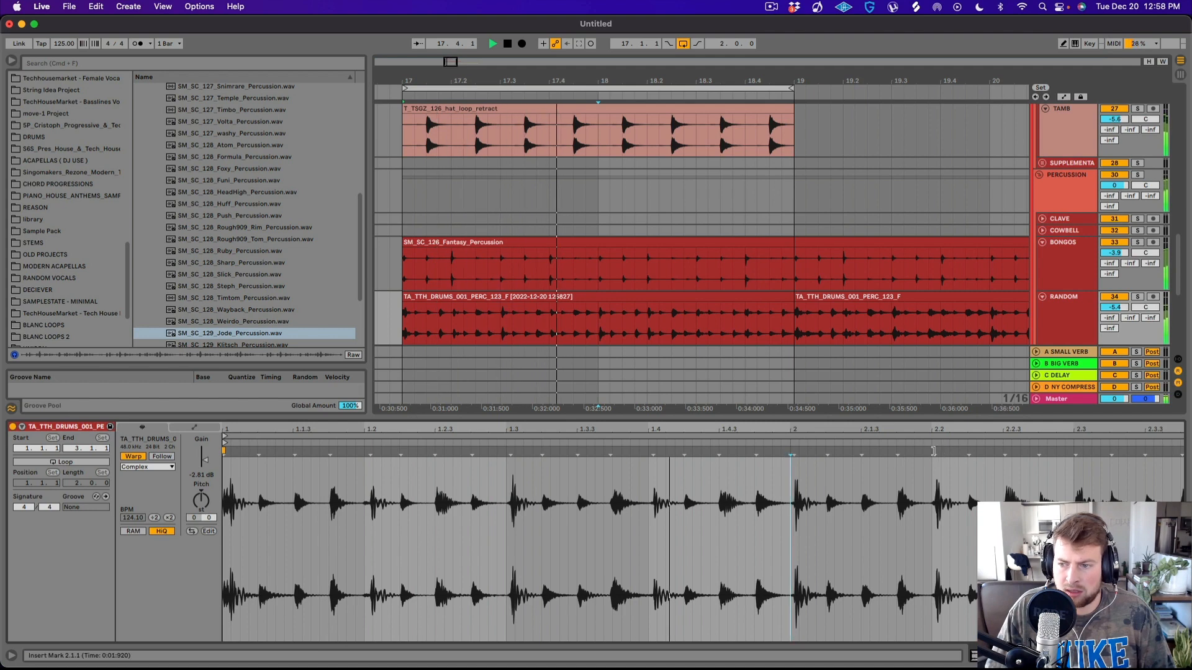
pyautogui.doubleClick(933, 451)
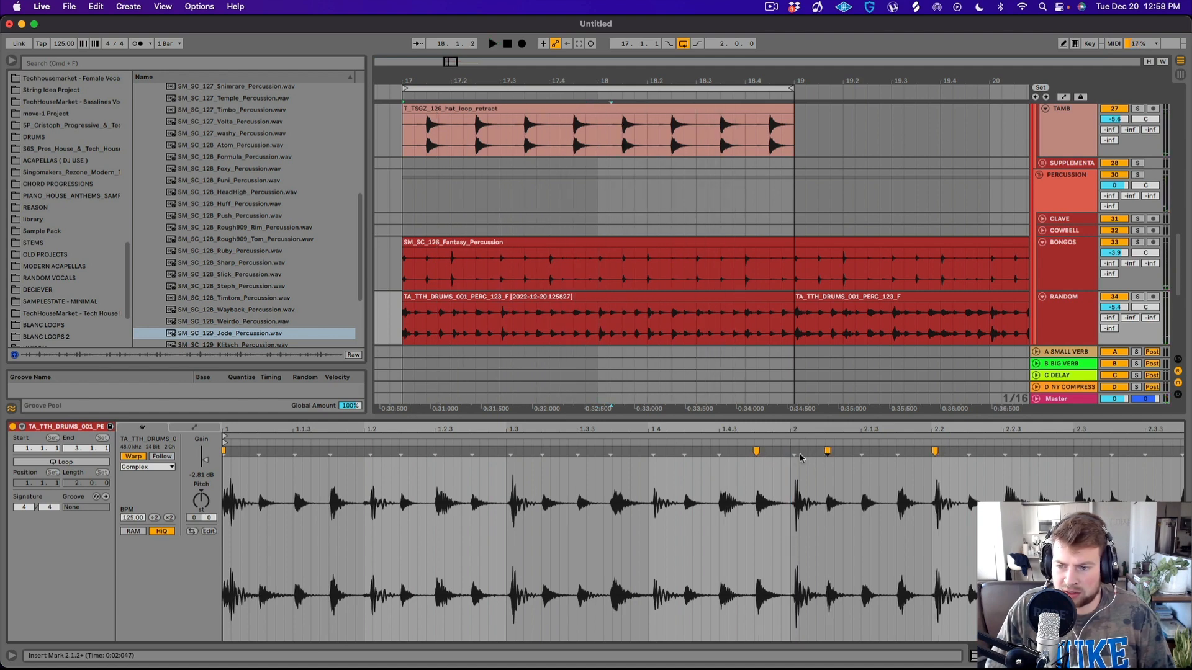
pyautogui.moveTo(789, 454); pyautogui.dragTo(787, 454)
pyautogui.press('space')
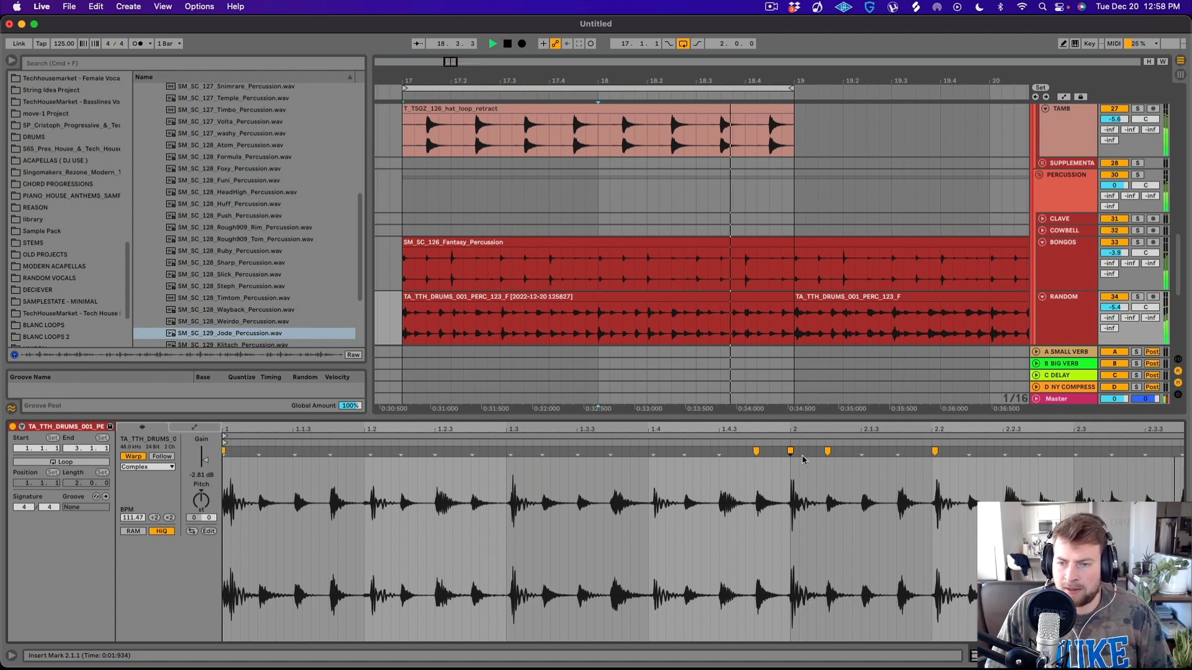
# - Collapse the CENTER track and the CLAP and HATS groups, and set the RANDOM track volume to -5.7 dB
pyautogui.scroll(4, 714, 199)
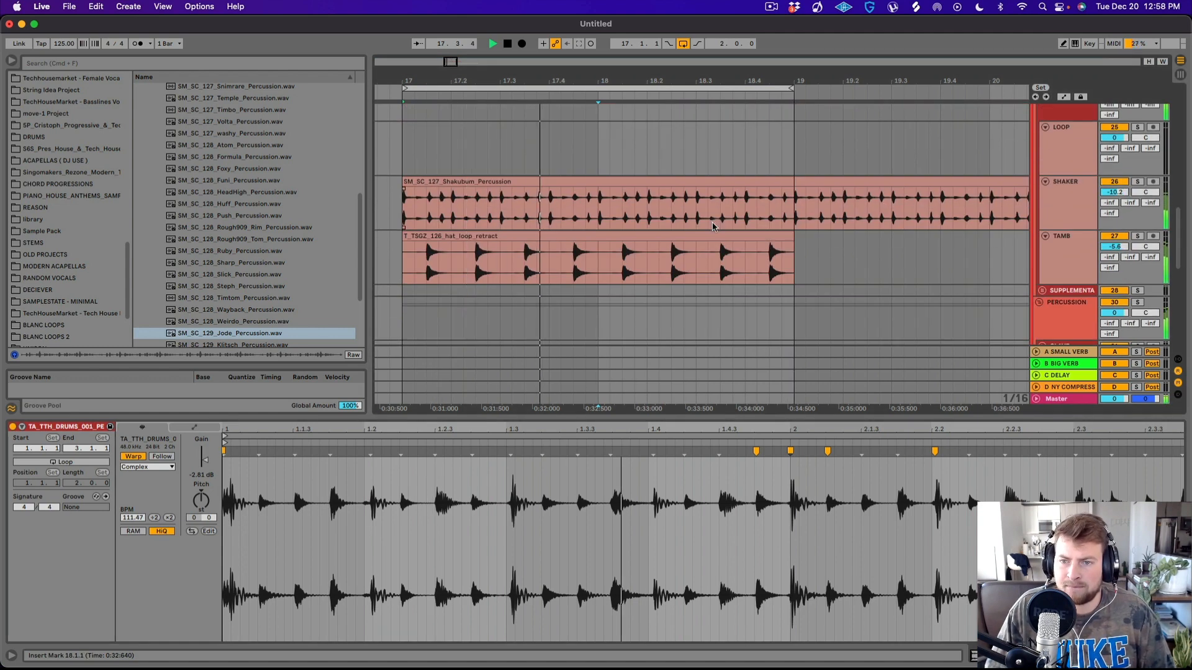
pyautogui.scroll(6, 707, 222)
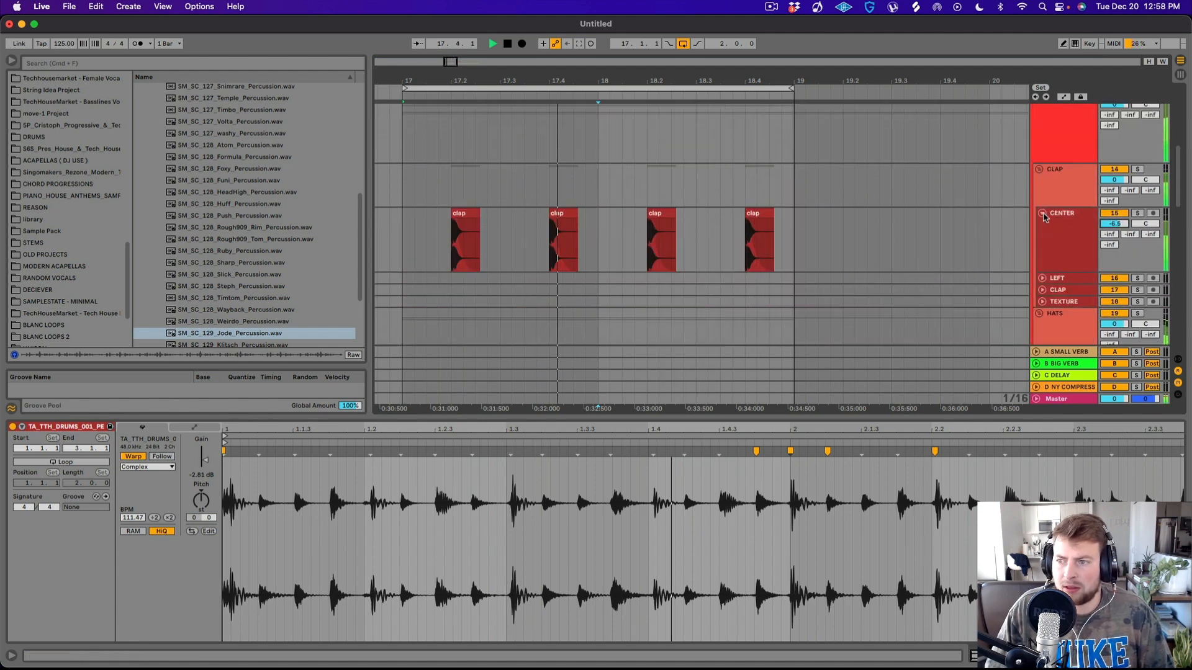
pyautogui.click(1041, 213)
pyautogui.click(1038, 170)
pyautogui.click(1039, 182)
pyautogui.scroll(-5, 1027, 205)
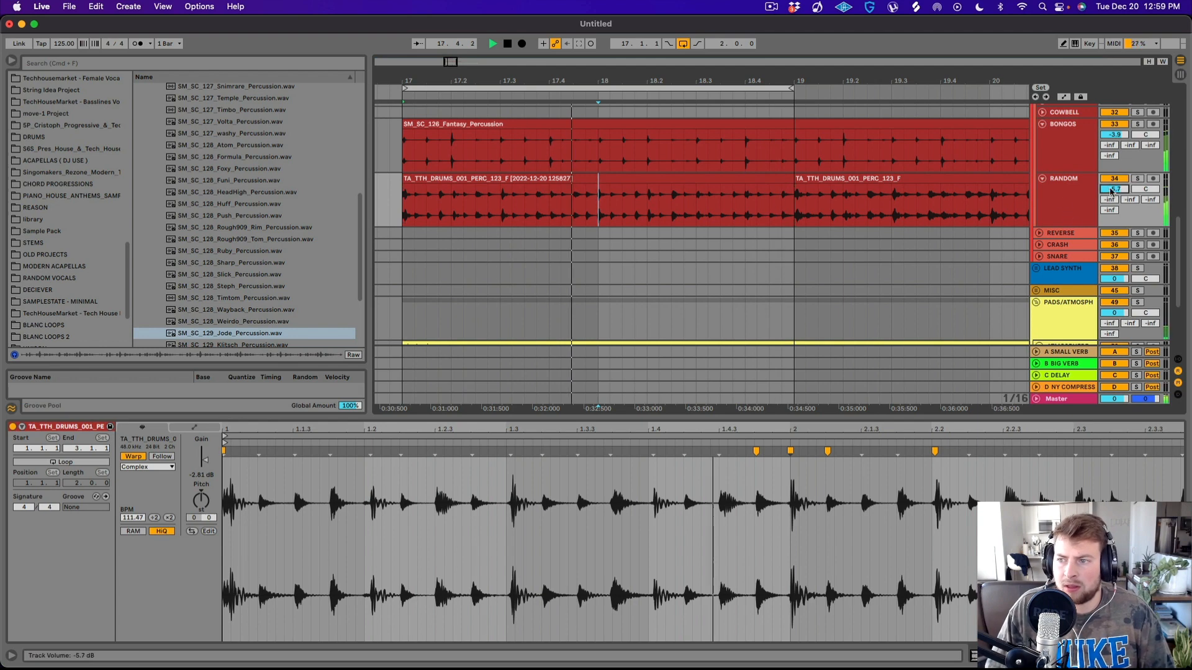
pyautogui.click(594, 230)
# - Unfold the COWBELL track in the PERCUSSION group
pyautogui.scroll(10, 95, 136)
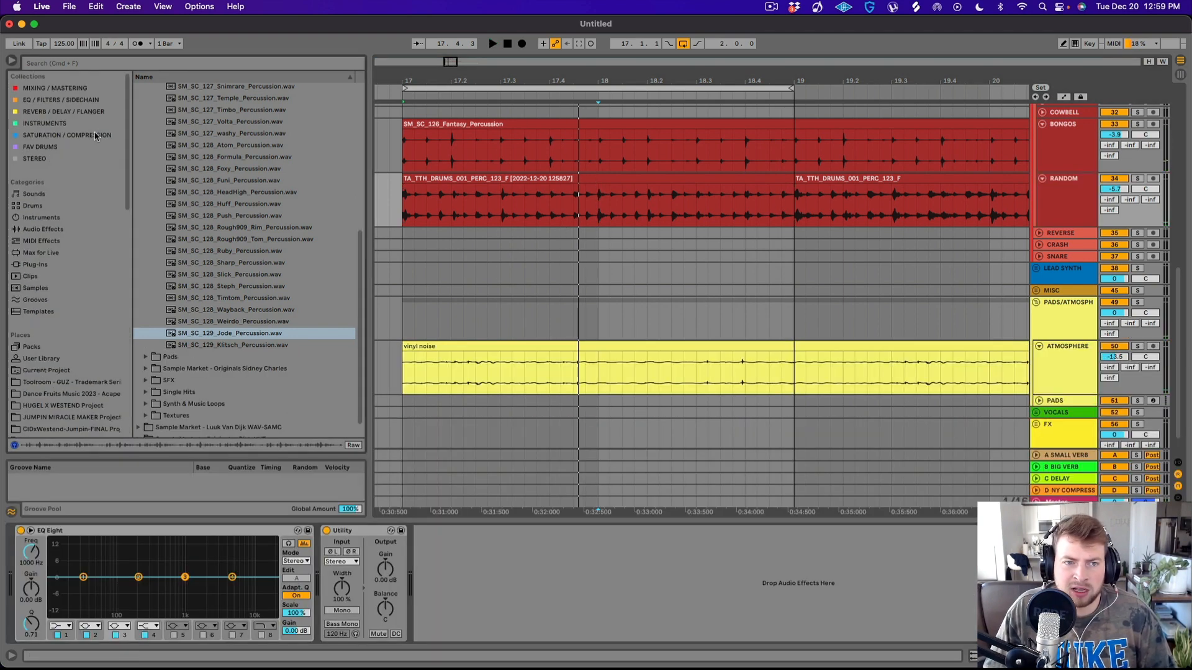
pyautogui.scroll(2, 1055, 198)
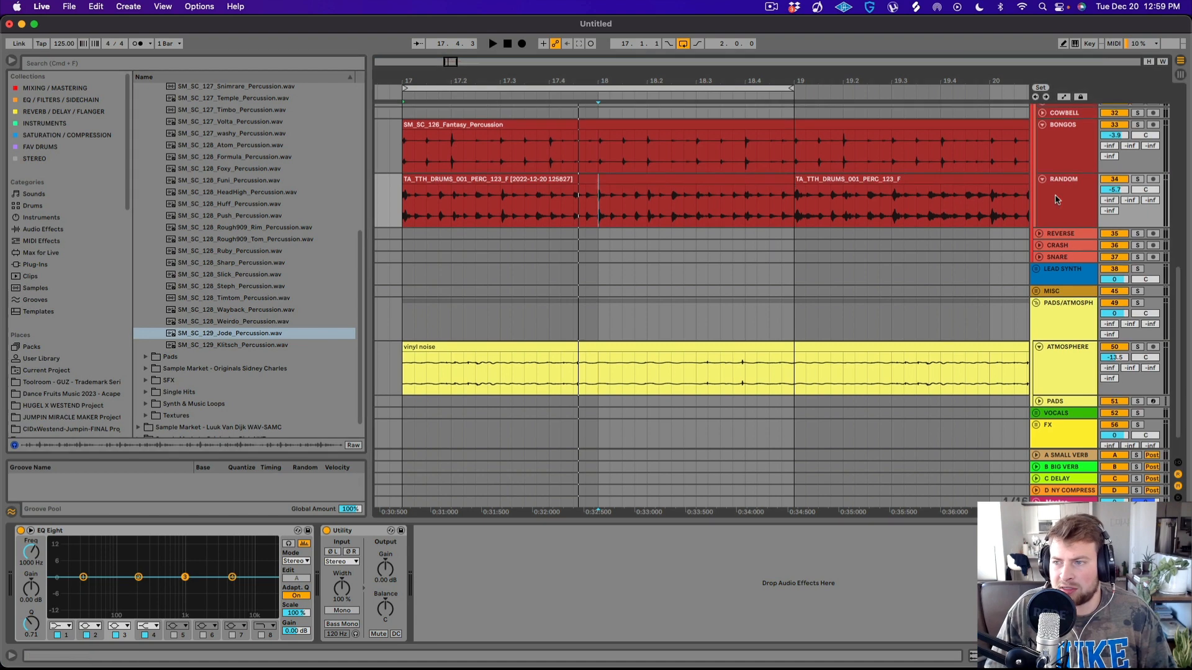
pyautogui.scroll(2, 1055, 195)
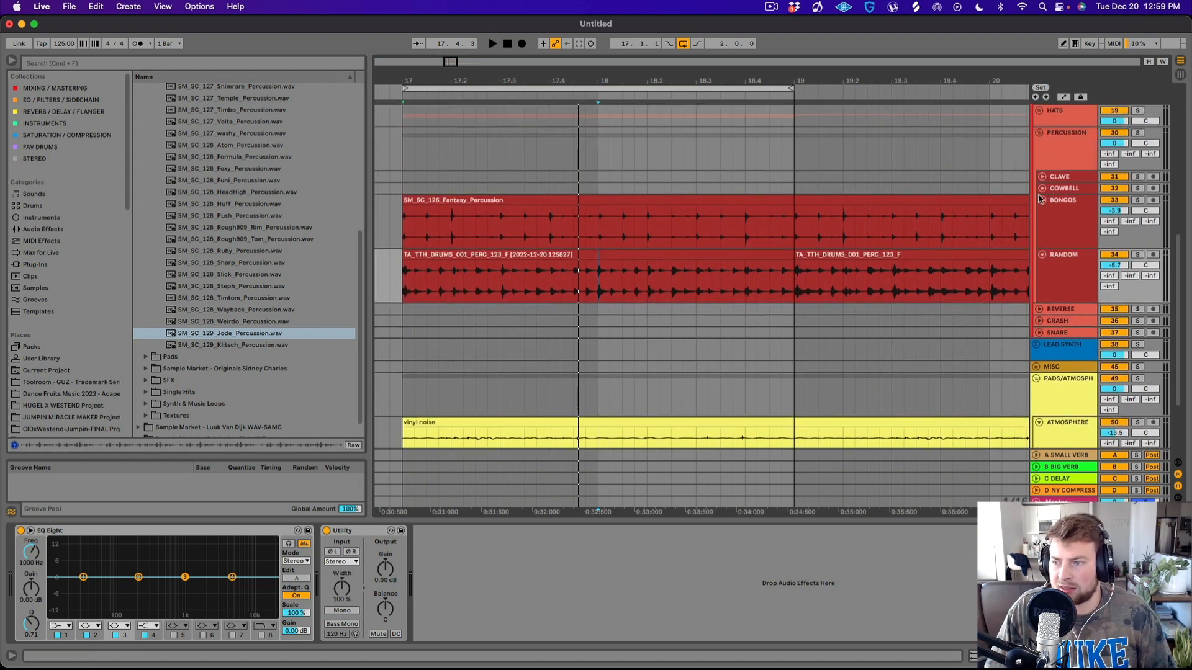
pyautogui.click(1041, 189)
# - Preview SM_SC_129_Klitsch_Percussion, place it on the COWBELL track at bar 17 and play it with the groove
pyautogui.scroll(-4, 62, 373)
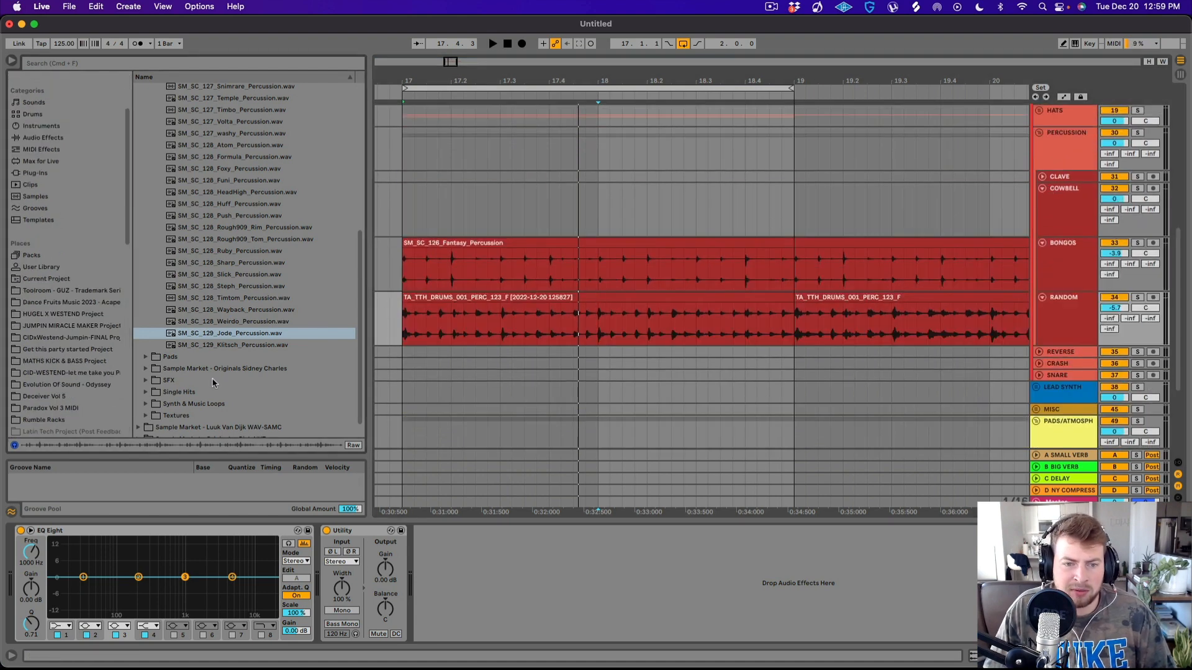
pyautogui.click(227, 344)
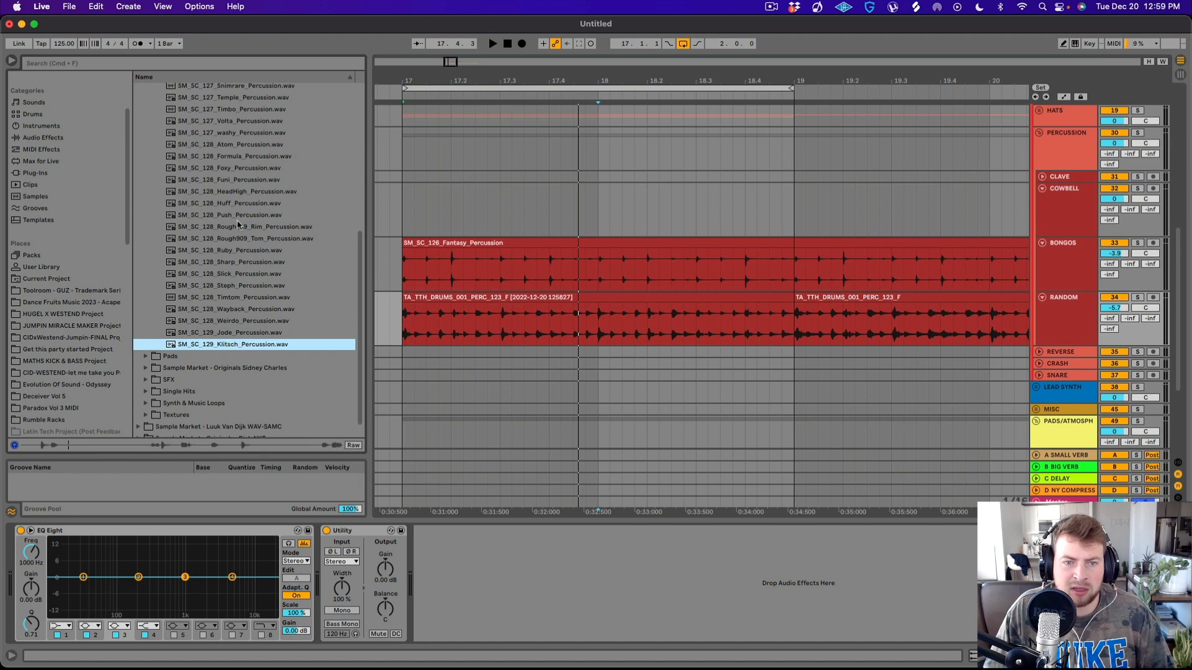
pyautogui.moveTo(203, 345); pyautogui.dragTo(401, 212)
pyautogui.press('space')
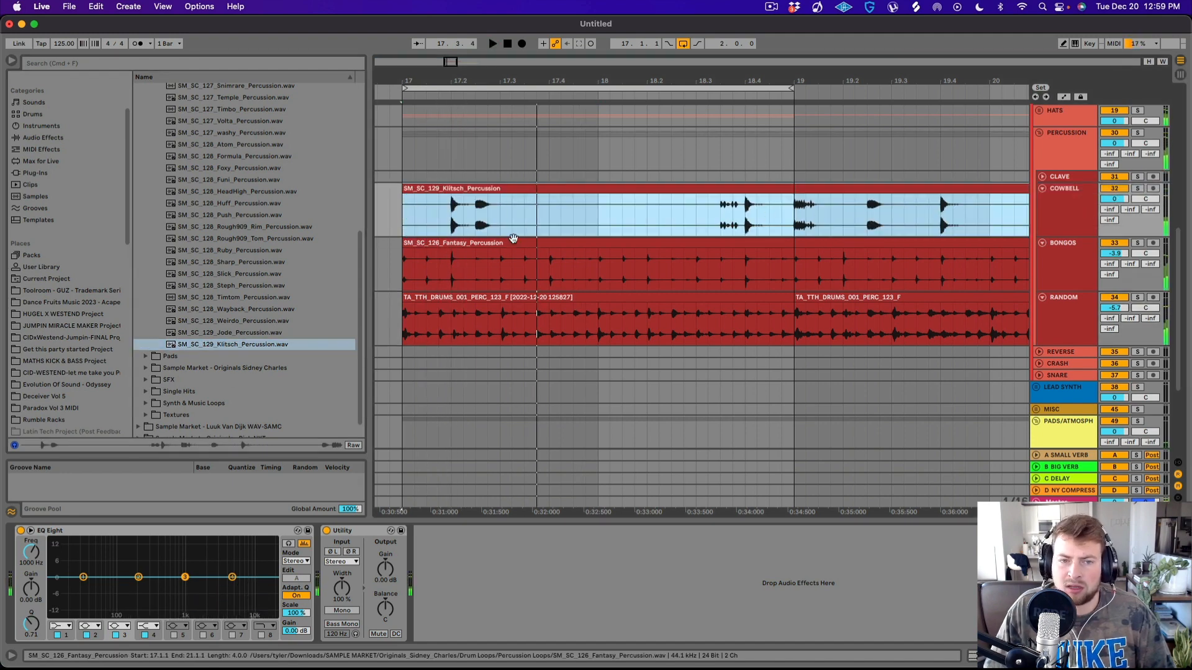
# - Preview the Originals_Sidney_Charles percussion loops upward from SM_SC_128_Formula_Percussion to SM_SC_127_Arturo_Percussion
pyautogui.click(246, 157)
pyautogui.press('Up')
pyautogui.press('Up')
pyautogui.press('Up')
pyautogui.press('Up')
pyautogui.press('Up')
pyautogui.press('Up')
pyautogui.press('Up')
pyautogui.press('Up')
pyautogui.press('Up')
pyautogui.press('Up')
pyautogui.press('Up')
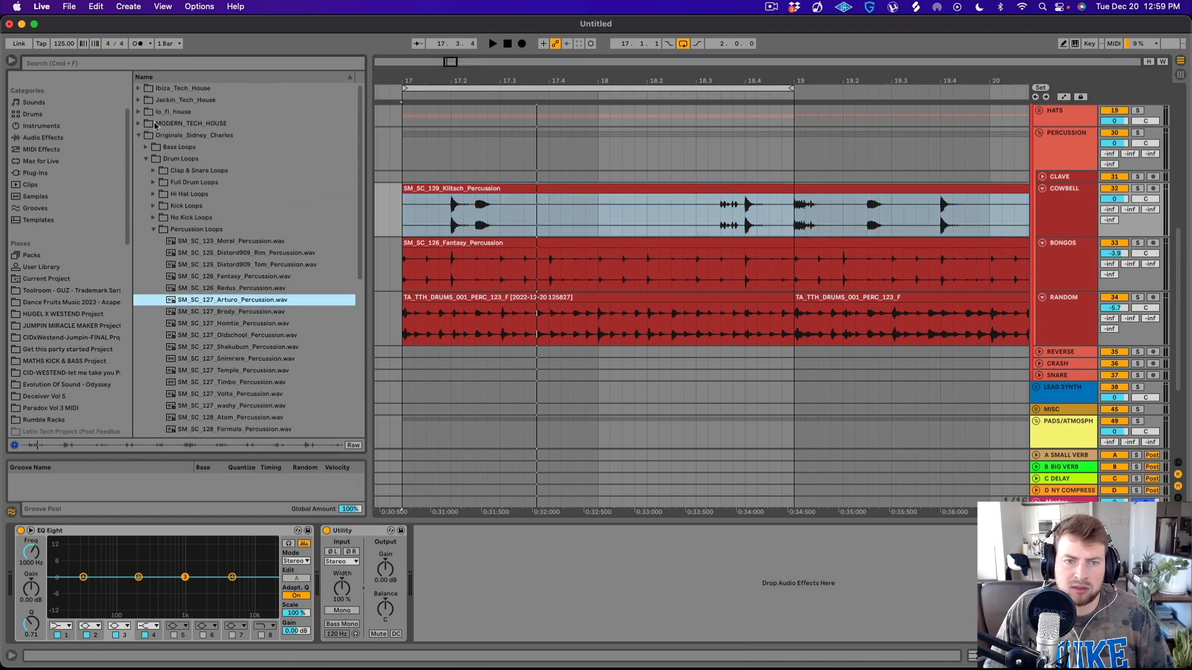
# - Close the Originals_Sidney_Charles pack and open the Percussion Loops_125 folder of the Ibiza_Tech_House pack
pyautogui.press('Left')
pyautogui.press('Left')
pyautogui.press('Left')
pyautogui.press('Up')
pyautogui.press('Up')
pyautogui.press('Up')
pyautogui.press('Up')
pyautogui.press('Right')
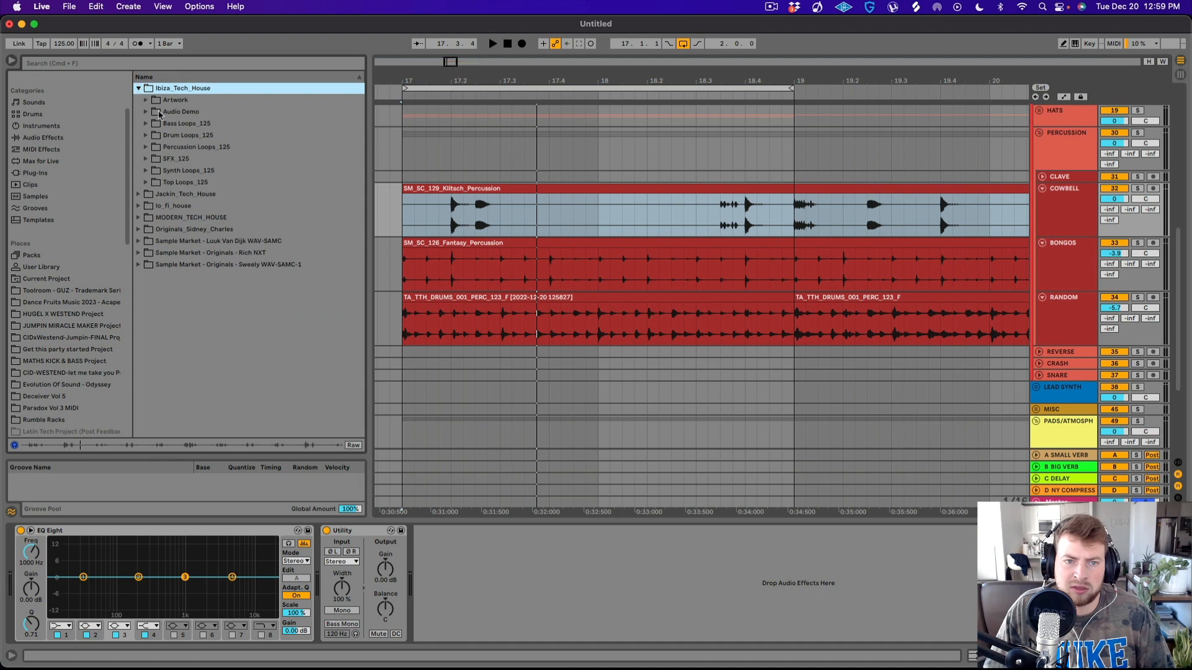
pyautogui.doubleClick(165, 146)
# - Preview LB_ITH_PL percussion loops between 06 and 22 in the Ibiza_Tech_House pack, ending on LB_ITH_PL_16
pyautogui.click(228, 218)
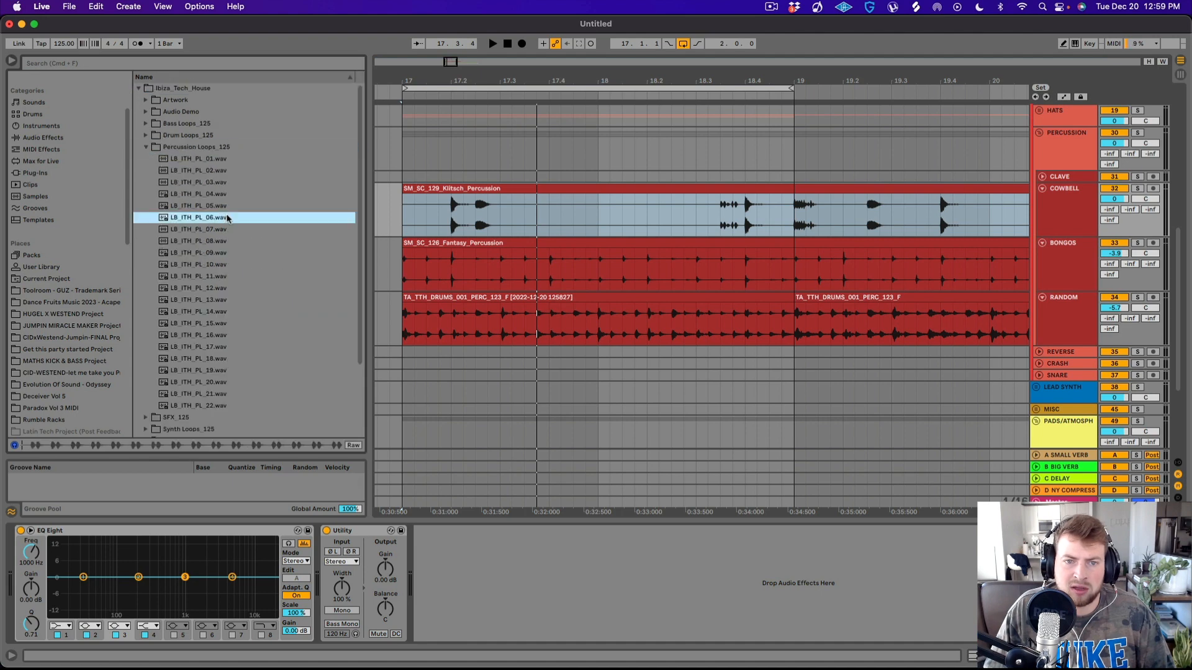
pyautogui.click(209, 311)
pyautogui.click(203, 348)
pyautogui.click(211, 383)
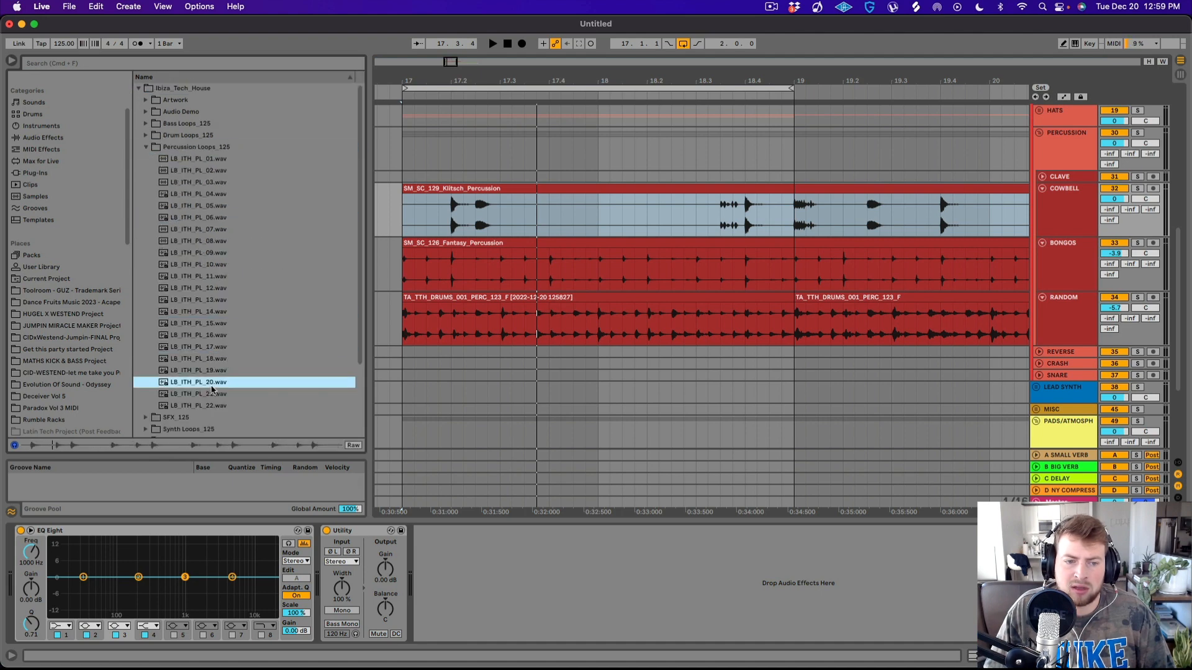
pyautogui.press('Down')
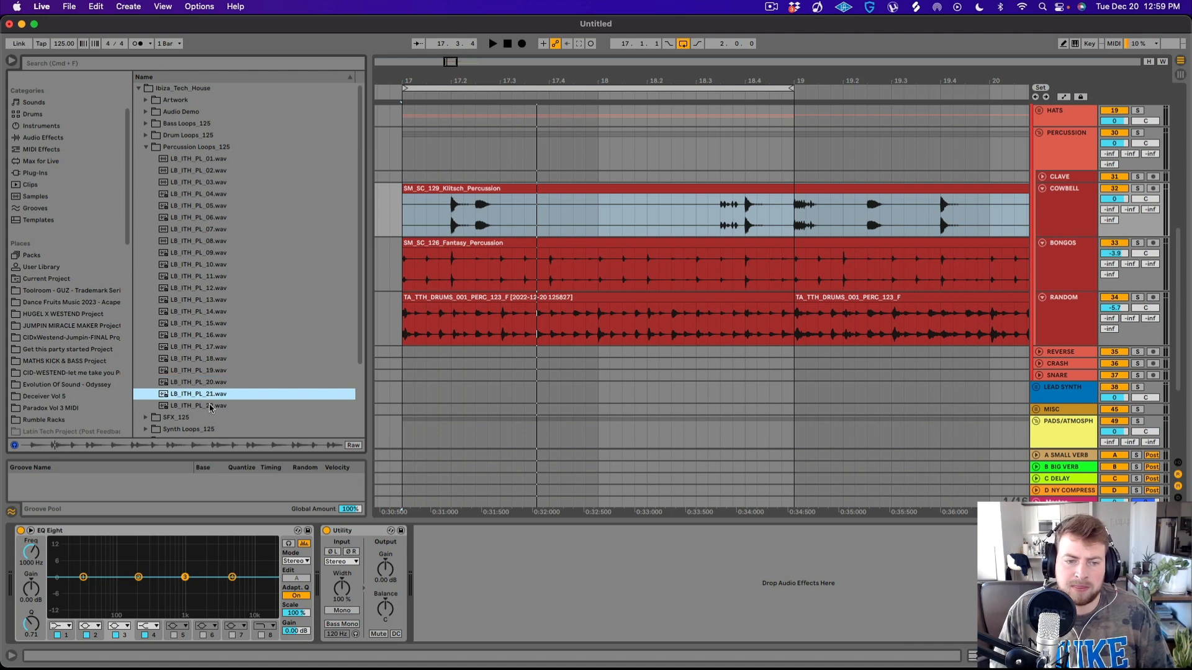
pyautogui.press('Down')
pyautogui.press('Up')
pyautogui.press('Up')
pyautogui.press('Up')
pyautogui.press('Up')
pyautogui.press('Up')
pyautogui.press('Up')
pyautogui.press('Up')
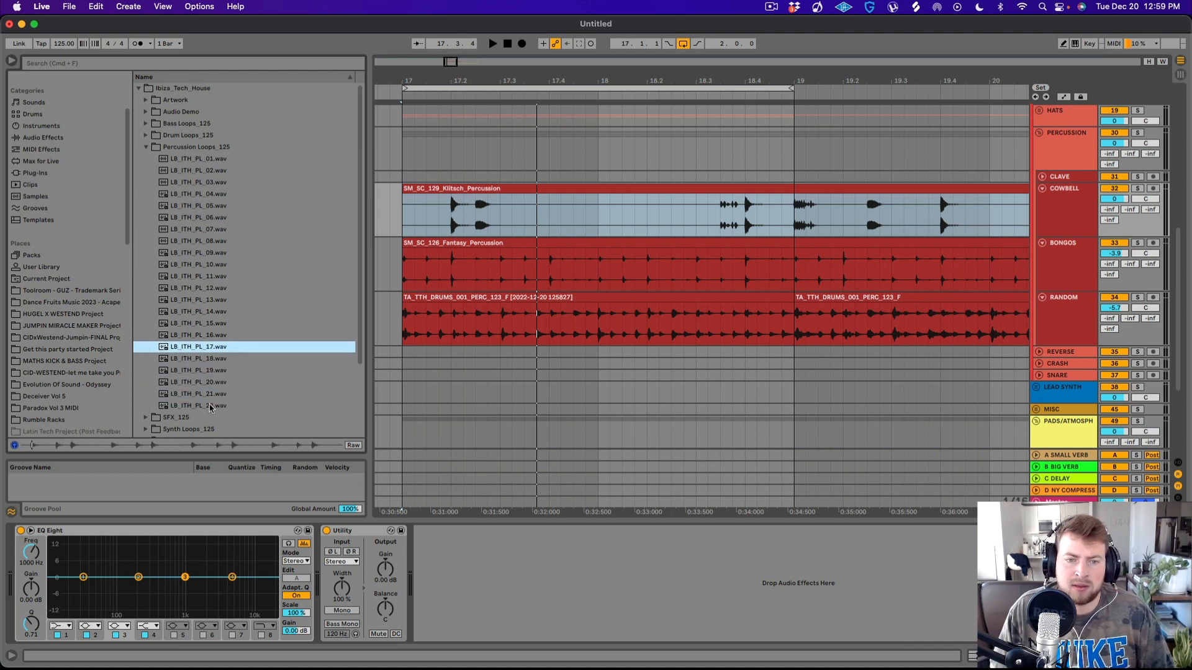
pyautogui.press('Down')
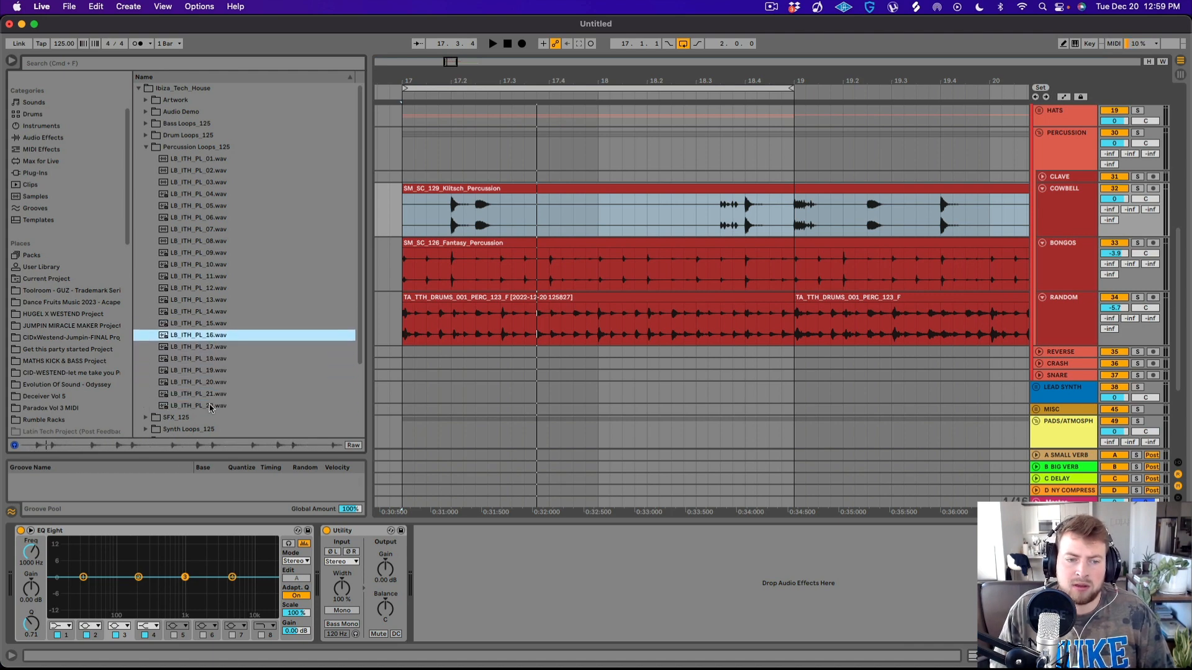
# - Replace the COWBELL track's clip with LB_ITH_PL_16 at bar 17, play it and set the track volume to -10.9 dB
pyautogui.moveTo(193, 336); pyautogui.dragTo(407, 210)
pyautogui.press('space')
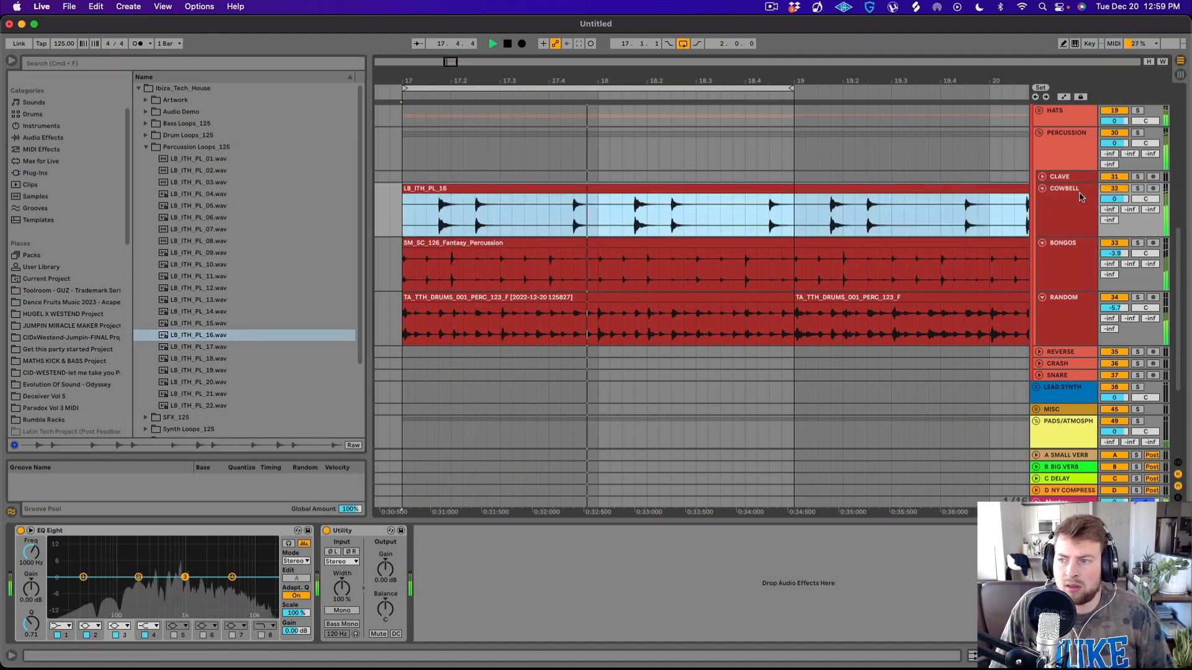
pyautogui.moveTo(1114, 199)
pyautogui.mouseDown()
pyautogui.moveTo(1114, 226)
pyautogui.moveTo(1105, 203)
pyautogui.mouseUp()
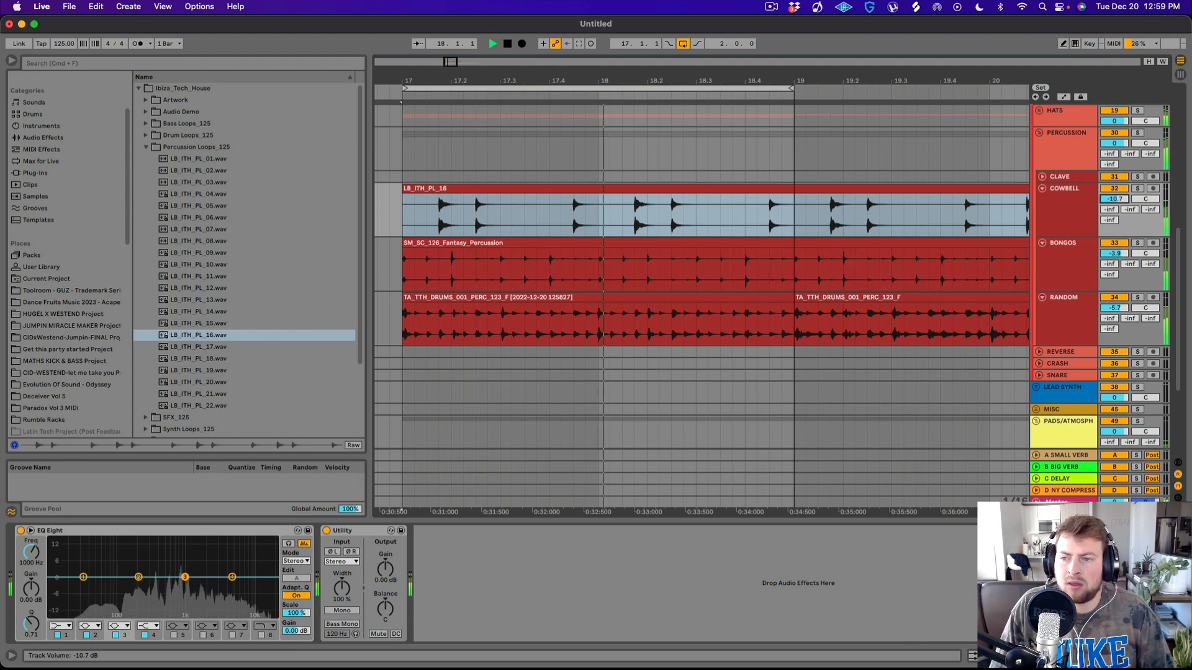
pyautogui.press('space')
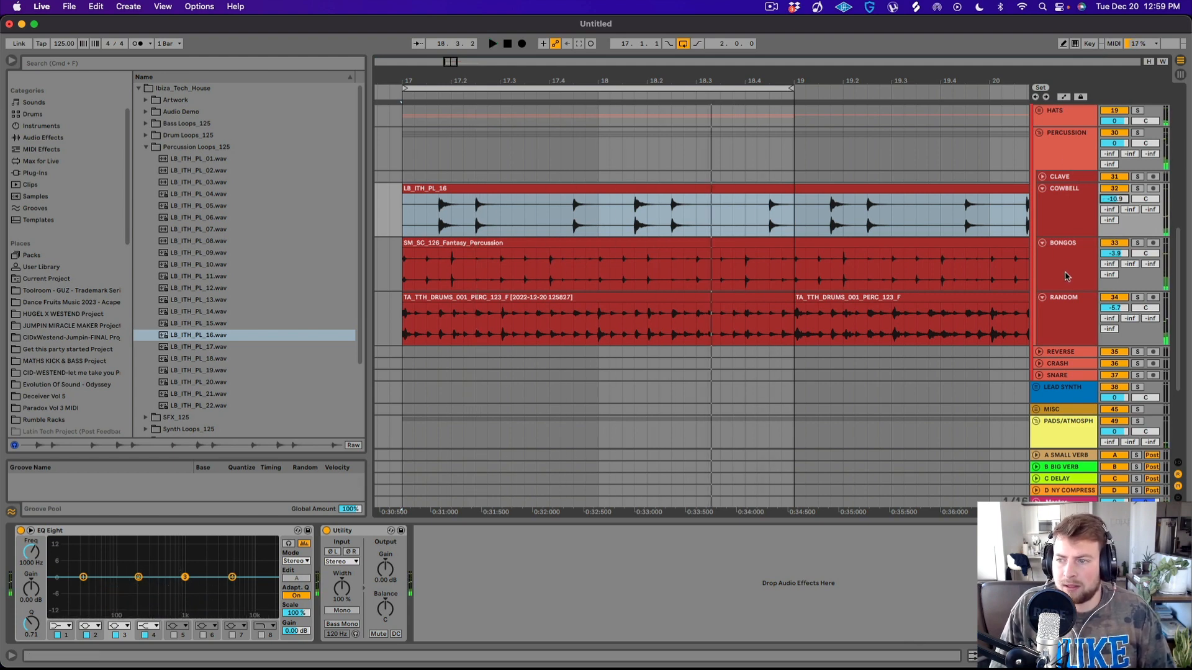
# - Group the BONGOS and RANDOM tracks
pyautogui.click(1065, 276)
pyautogui.keyDown('shift'); pyautogui.click(1069, 322); pyautogui.keyUp('shift')
pyautogui.press('super+g')
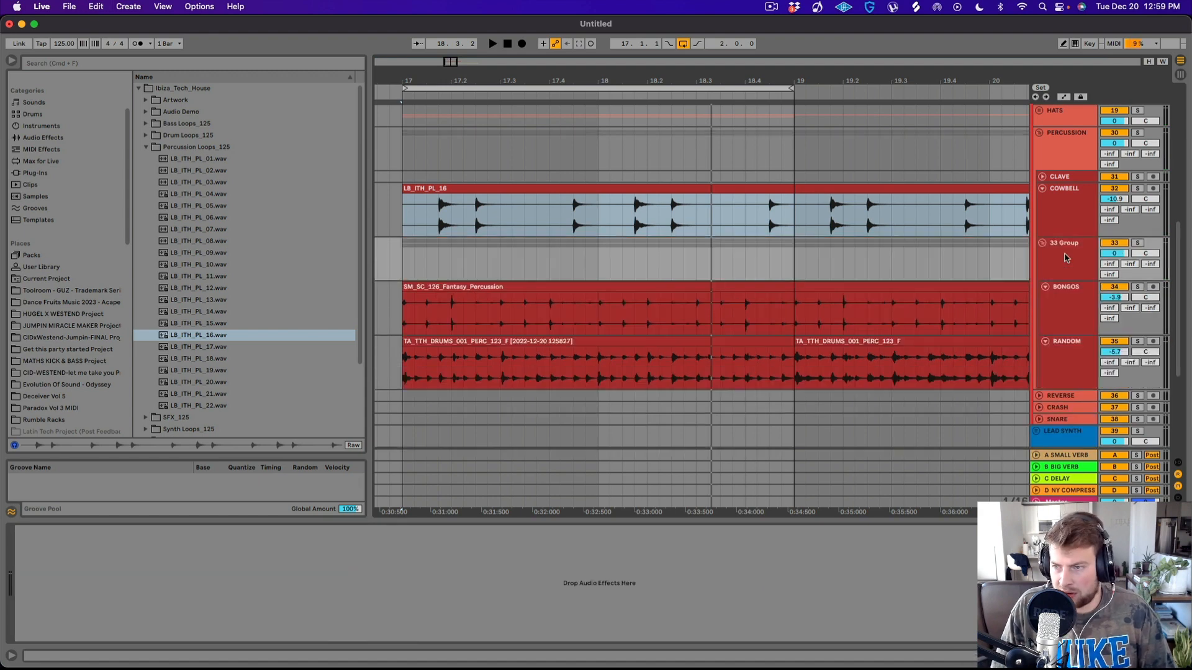
# - Add Auto Pan from the MIXING / MASTERING collection to the new group, with a tempo-synced 1/4 rate and 100% amount
pyautogui.scroll(3, 34, 135)
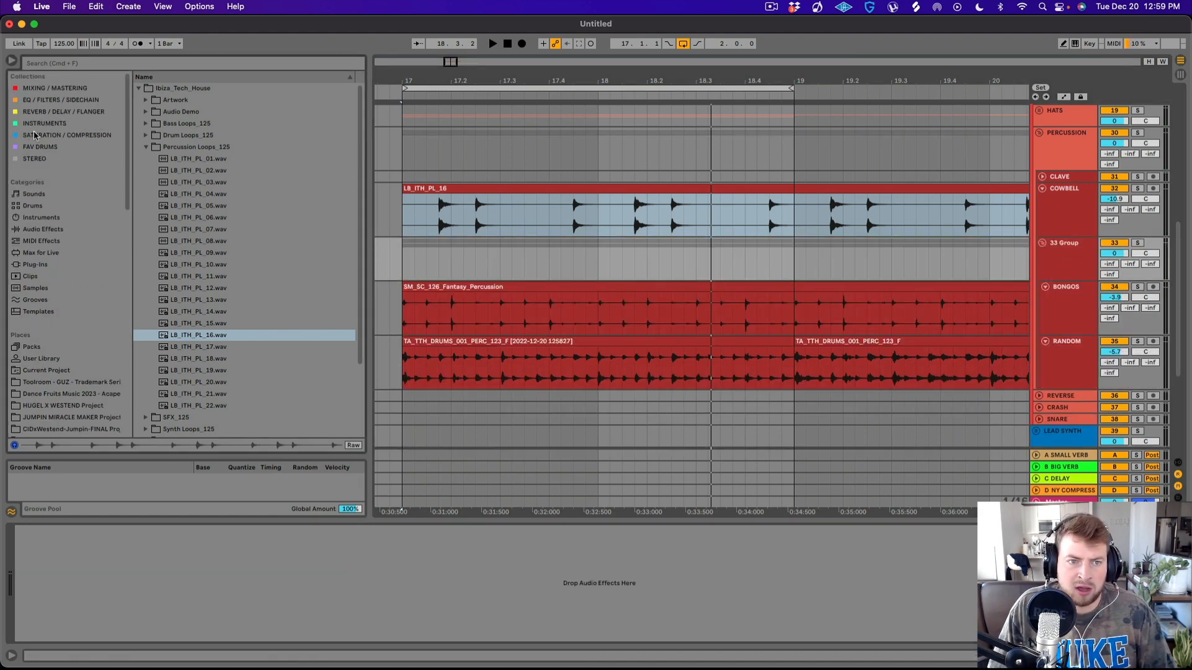
pyautogui.click(59, 89)
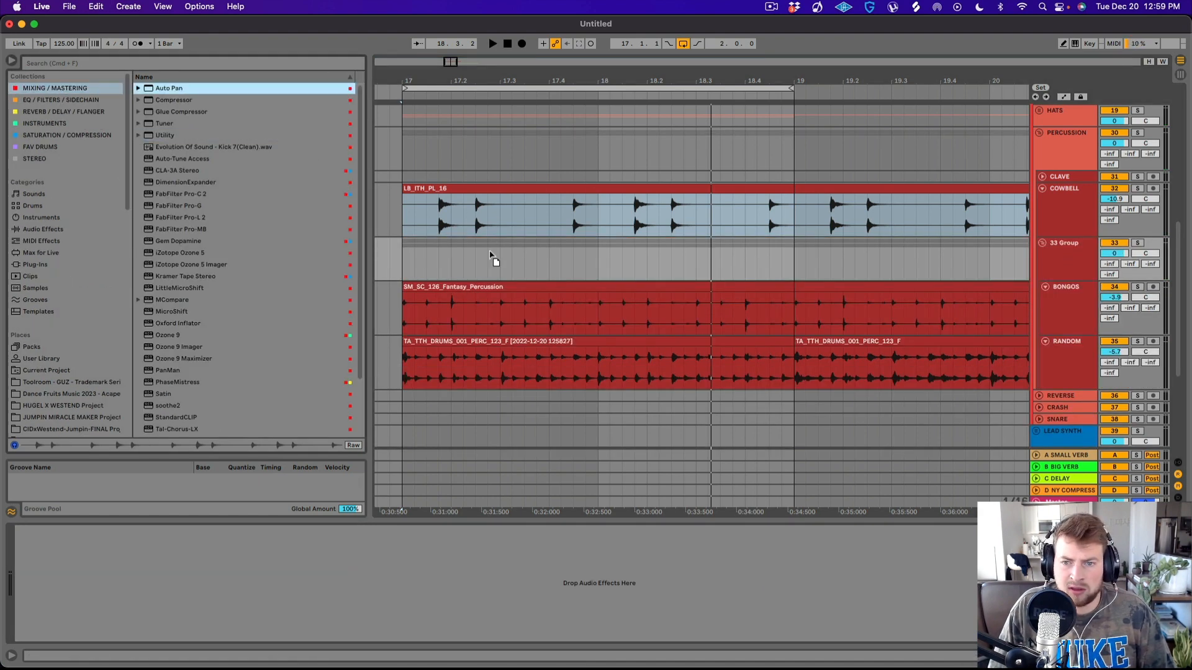
pyautogui.moveTo(490, 254); pyautogui.dragTo(494, 253)
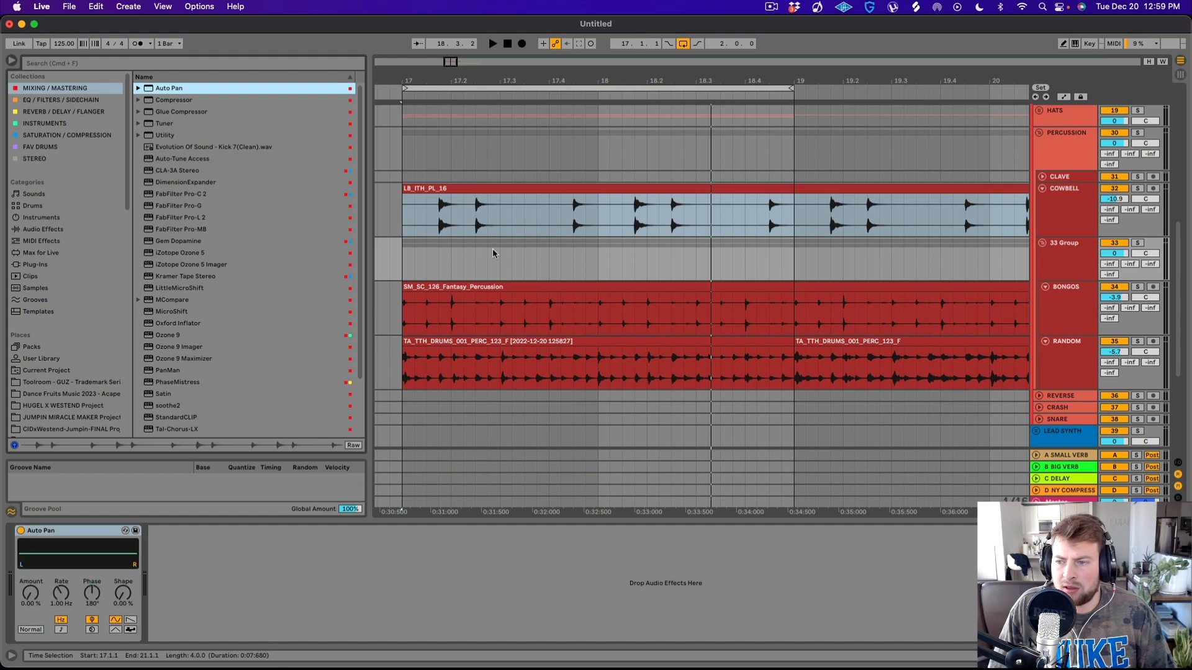
pyautogui.click(62, 630)
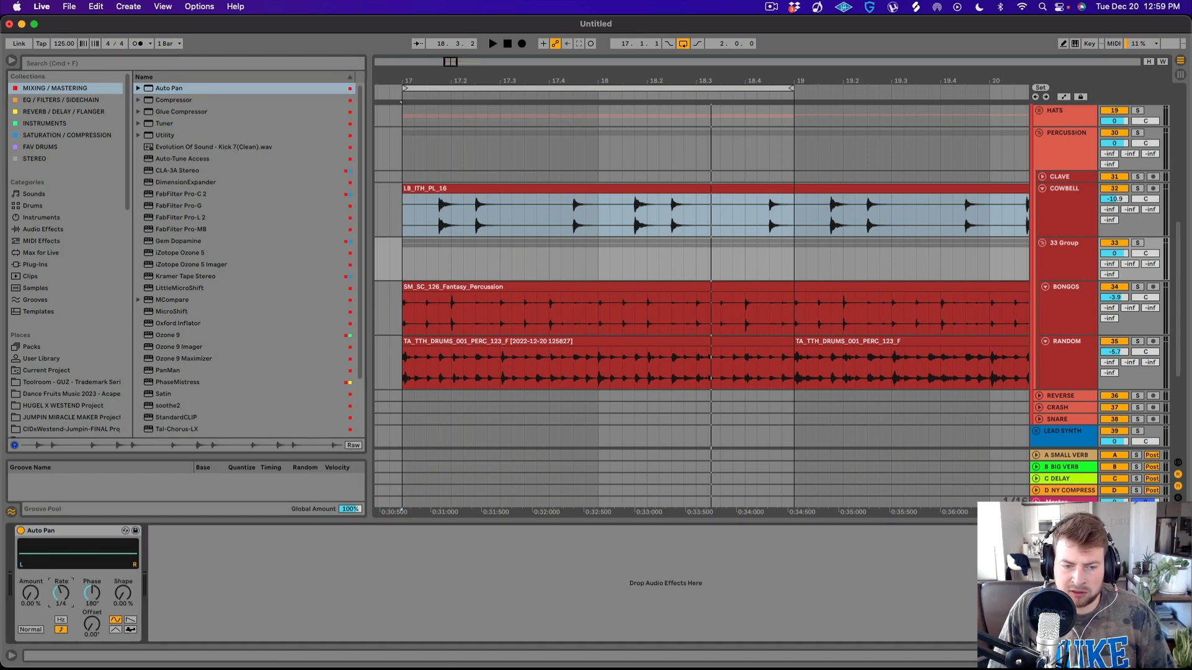
pyautogui.moveTo(30, 593); pyautogui.dragTo(30, 547)
# - Solo the bongos and random group during playback and set Auto Pan's rate to 1/2 and amount to 32.5%
pyautogui.press('space')
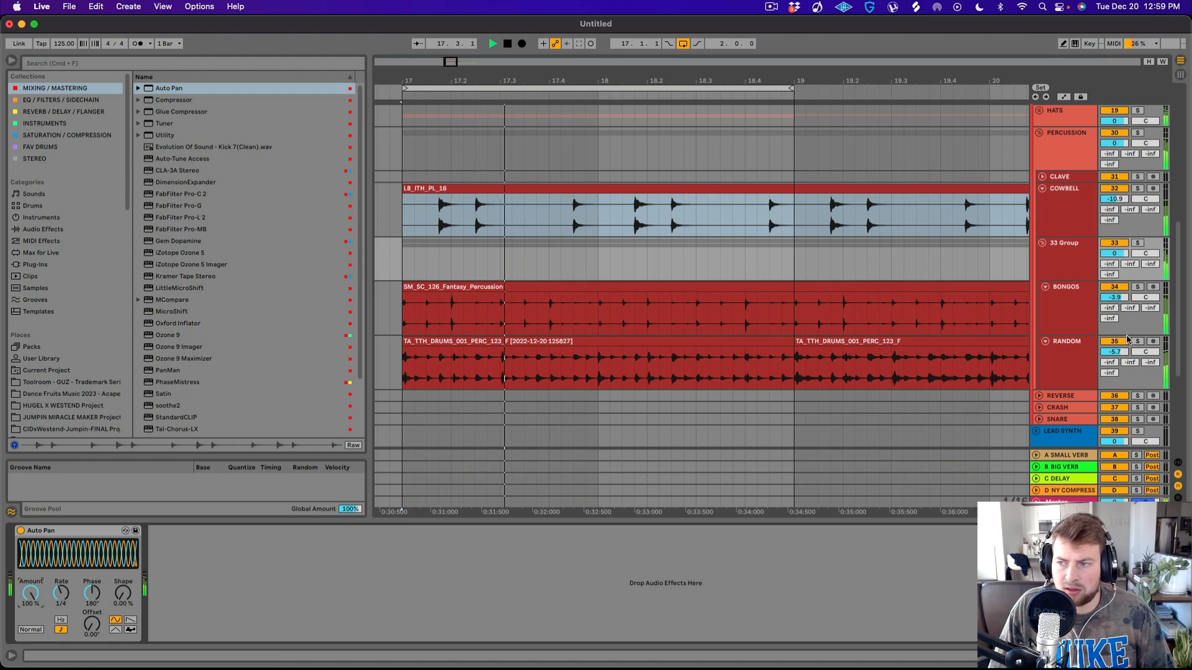
pyautogui.click(1137, 242)
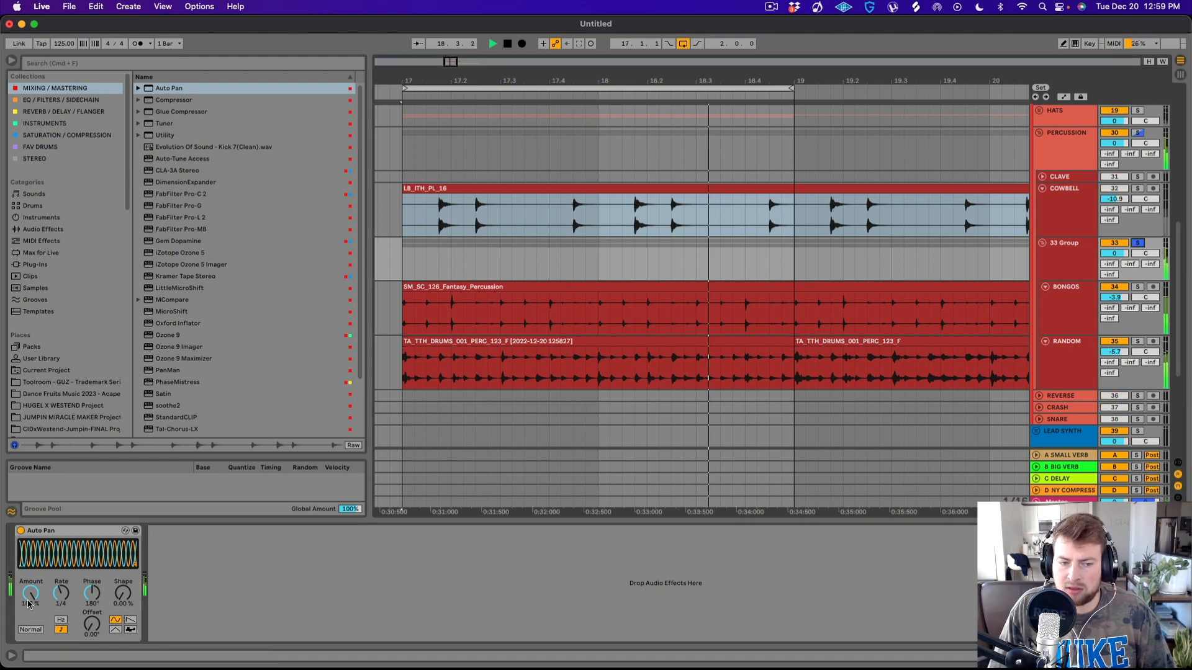
pyautogui.press('space')
pyautogui.moveTo(61, 592); pyautogui.dragTo(34, 639)
pyautogui.press('space')
pyautogui.press('space')
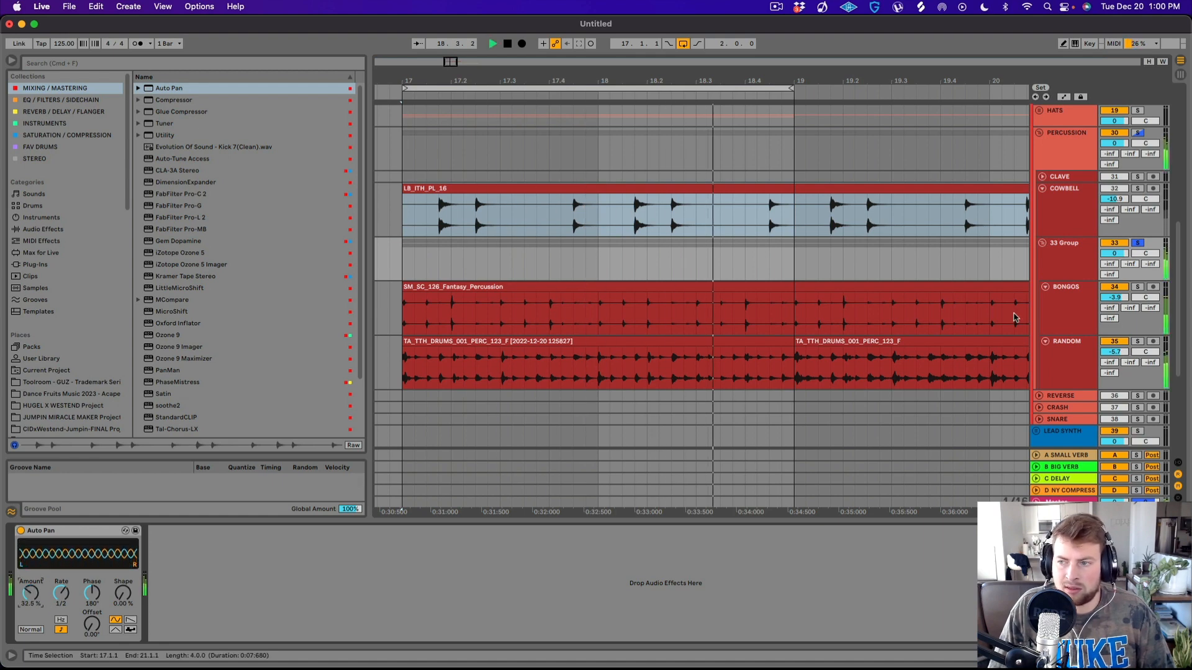
# - Unsolo the bongos and random group and collapse the PERCUSSION group
pyautogui.click(1136, 243)
pyautogui.scroll(5, 1055, 267)
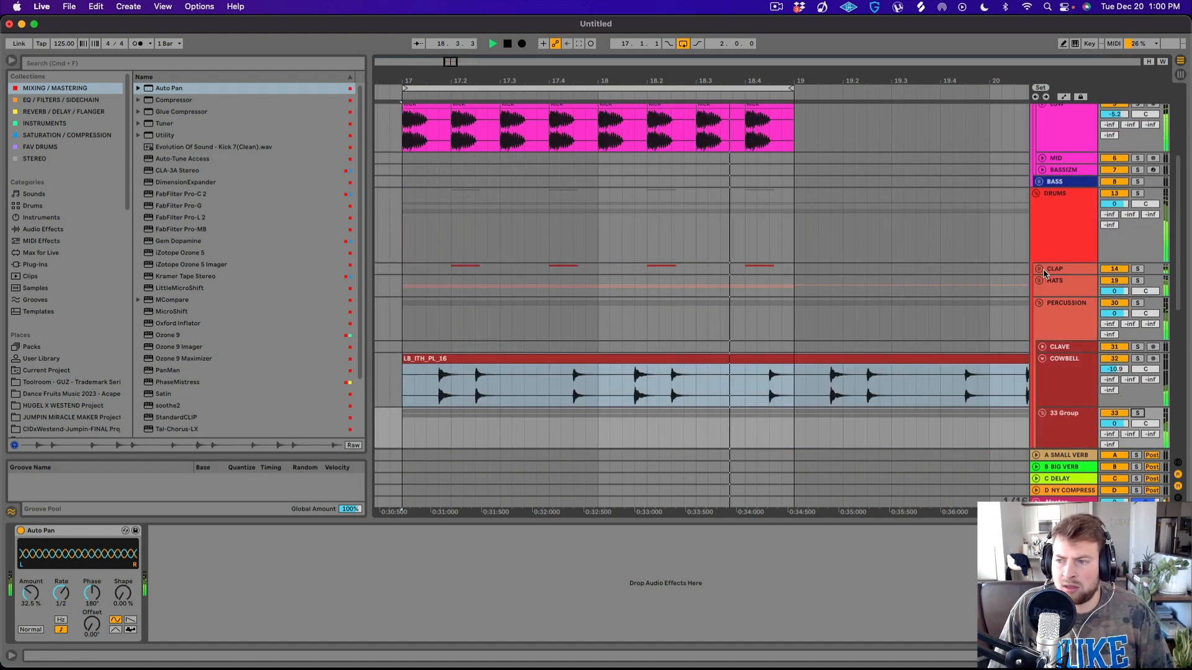
pyautogui.click(1038, 303)
pyautogui.scroll(-3, 1039, 308)
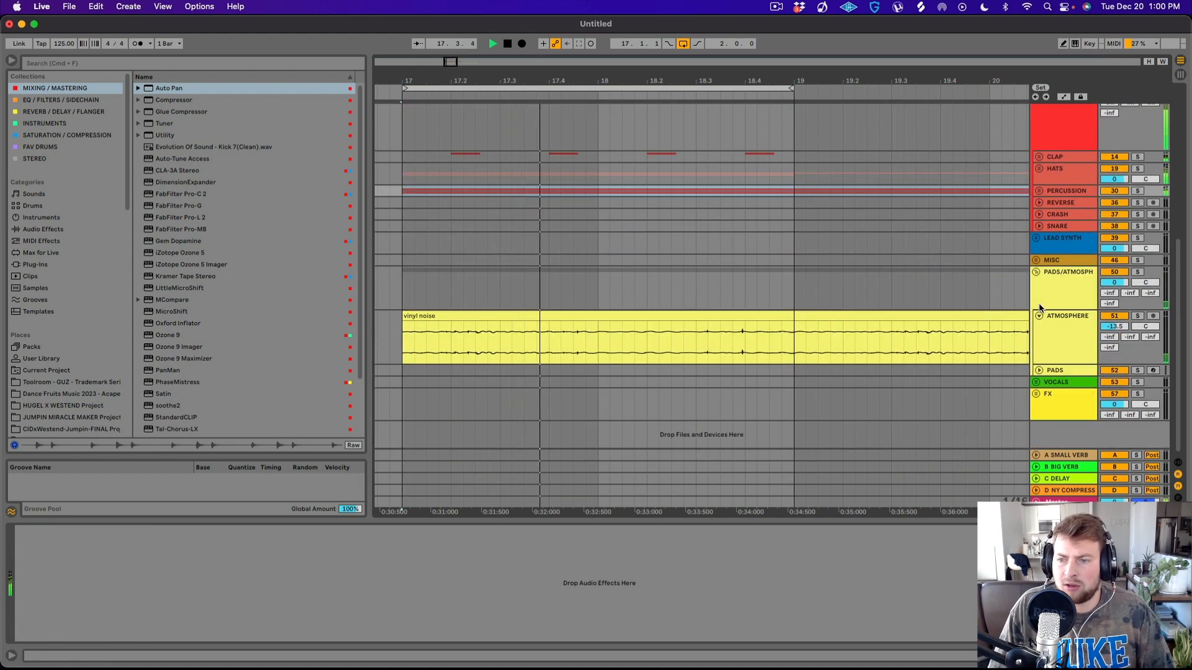
# - Stop playback and extend the arrangement loop to four bars, from bar 17 to bar 21
pyautogui.press('-')
pyautogui.scroll(2, 710, 143)
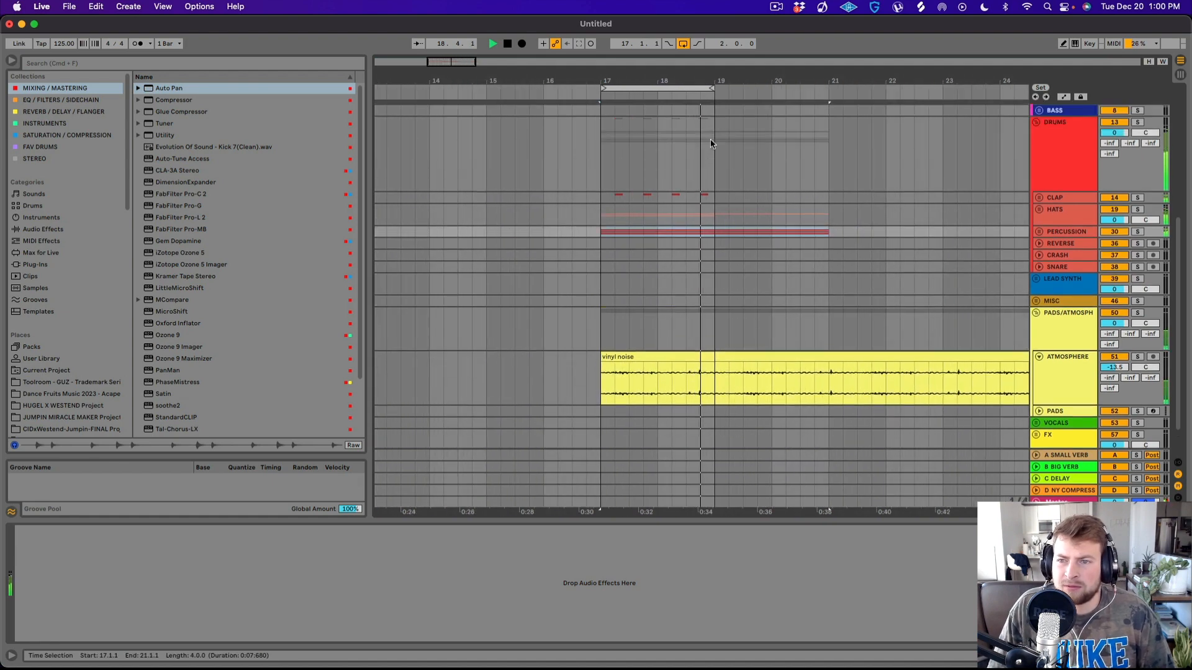
pyautogui.press('space')
pyautogui.moveTo(713, 81); pyautogui.dragTo(609, 80)
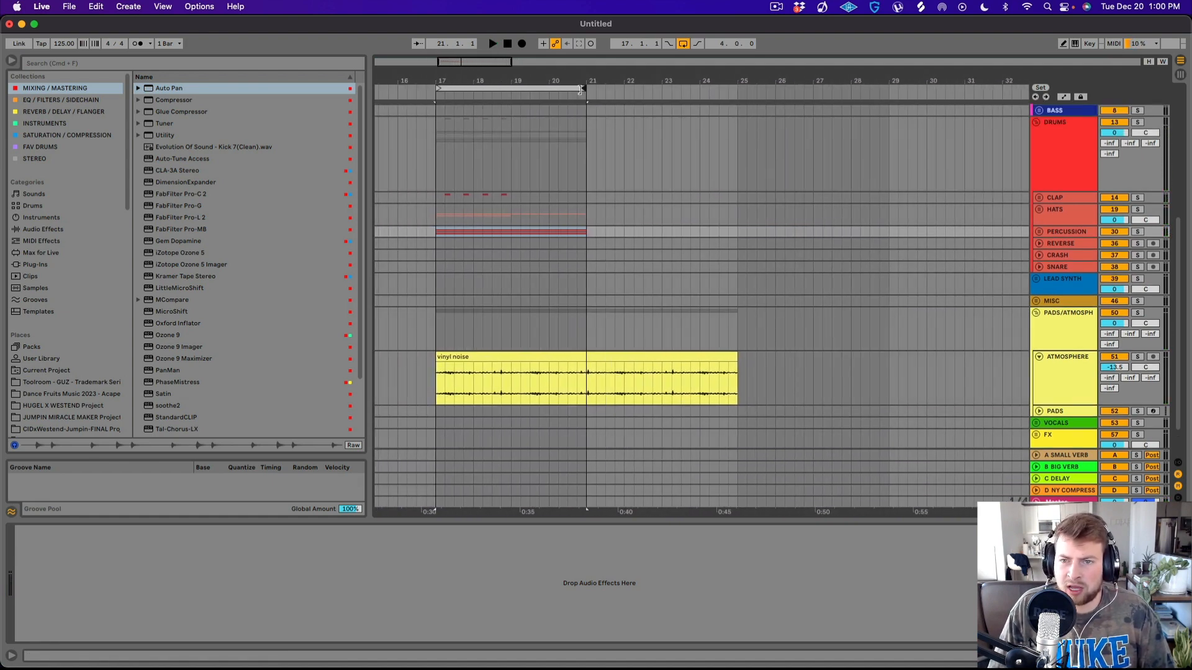
# - Duplicate the kick, clap and hat clips of bars 17 to 19 so the parts fill bars 19 to 21
pyautogui.scroll(3, 517, 263)
pyautogui.moveTo(509, 290); pyautogui.dragTo(438, 129)
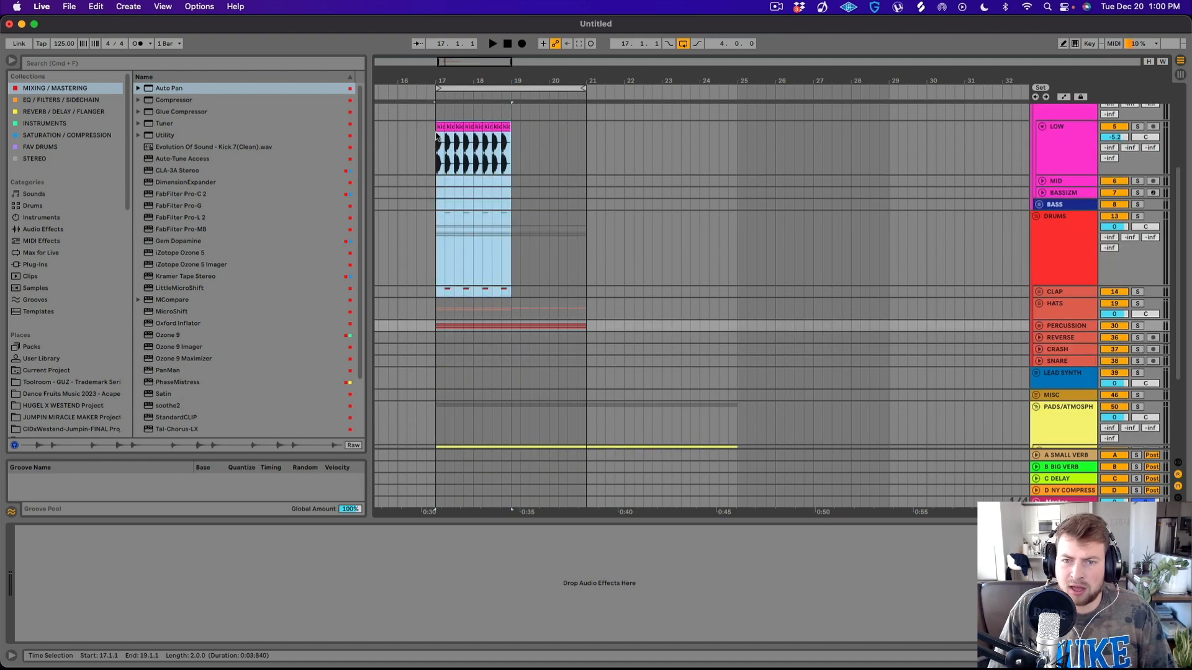
pyautogui.press('super+d')
pyautogui.click(445, 248)
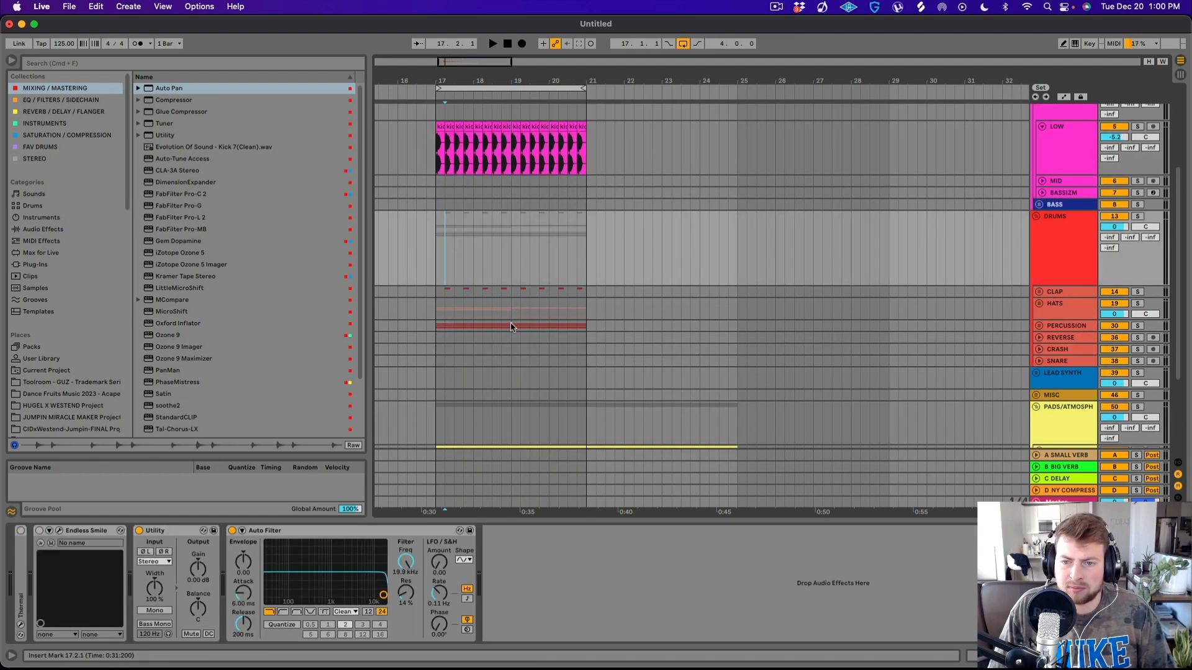
pyautogui.moveTo(510, 327); pyautogui.dragTo(435, 309)
pyautogui.click(432, 235)
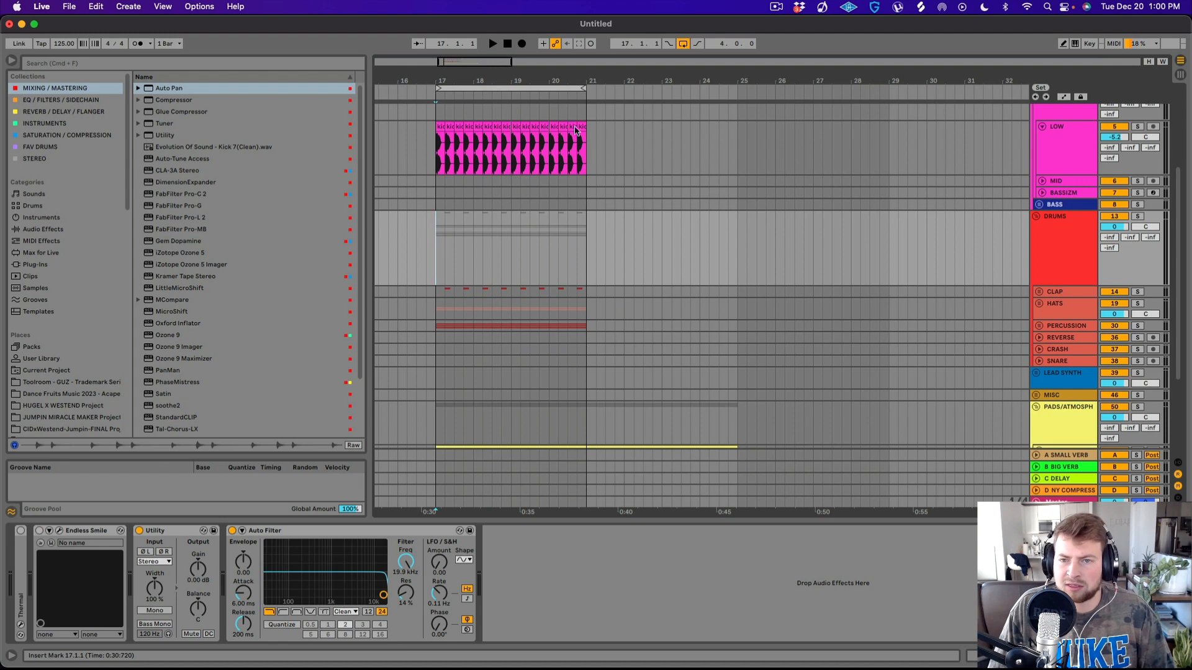
# - Fold and unfold all the track groups, and play back the four-bar drum loop from bar 17
pyautogui.keyDown('alt'); pyautogui.click(1036, 217); pyautogui.keyUp('alt')
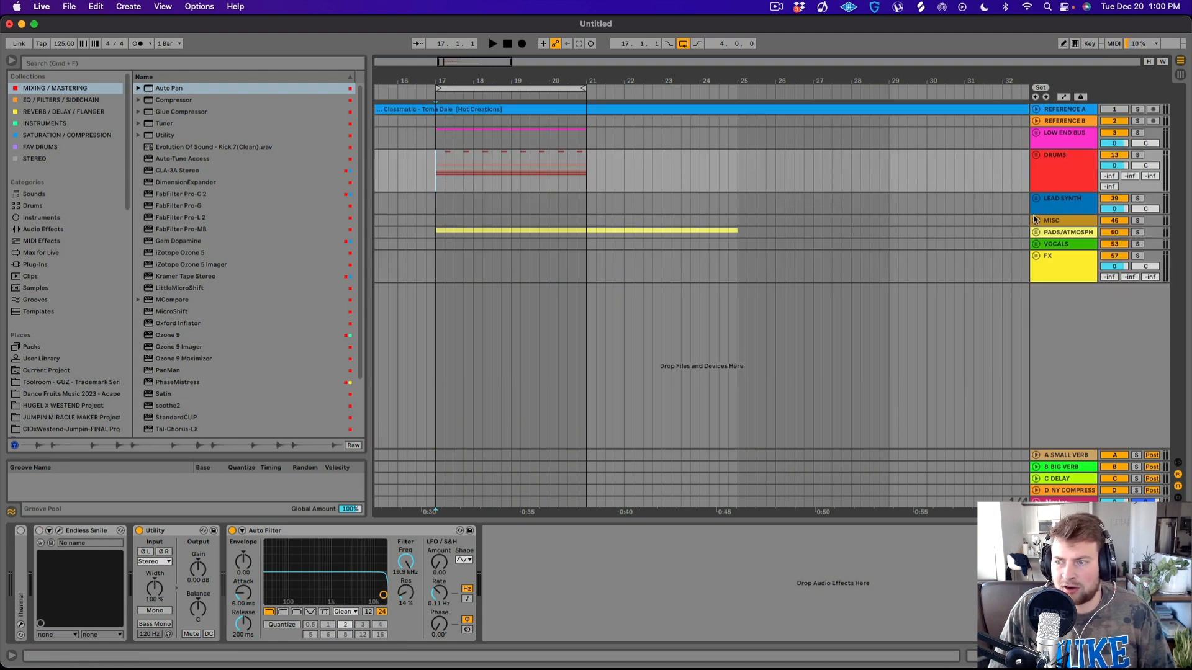
pyautogui.keyDown('alt'); pyautogui.click(1036, 156); pyautogui.keyUp('alt')
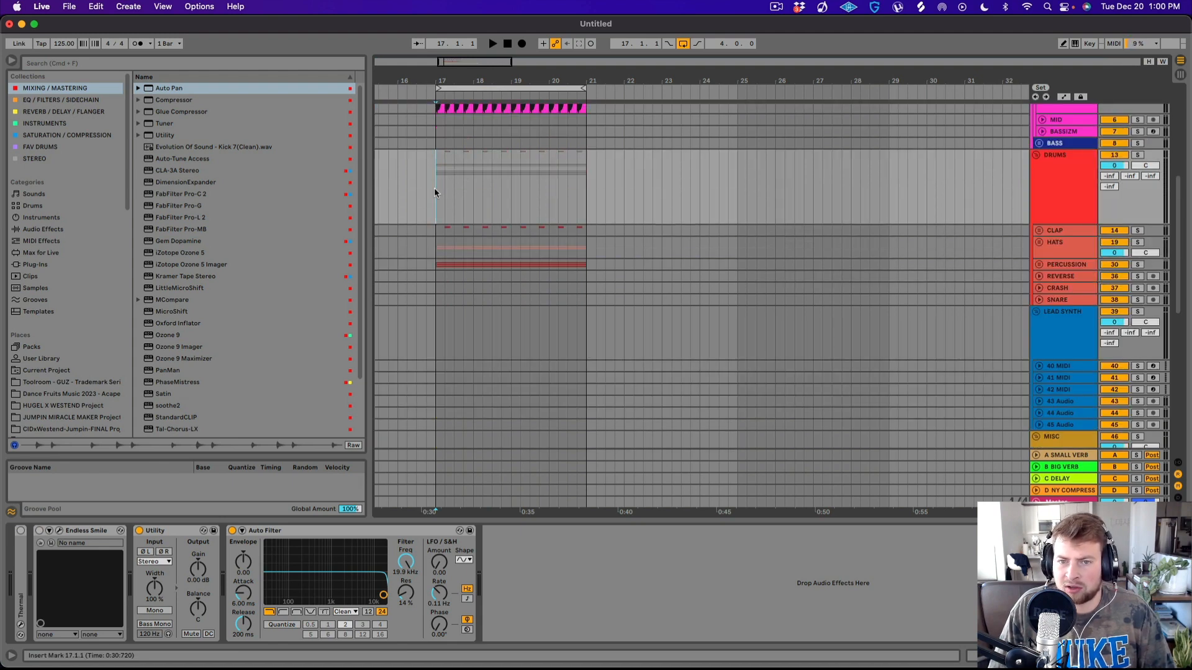
pyautogui.press('space')
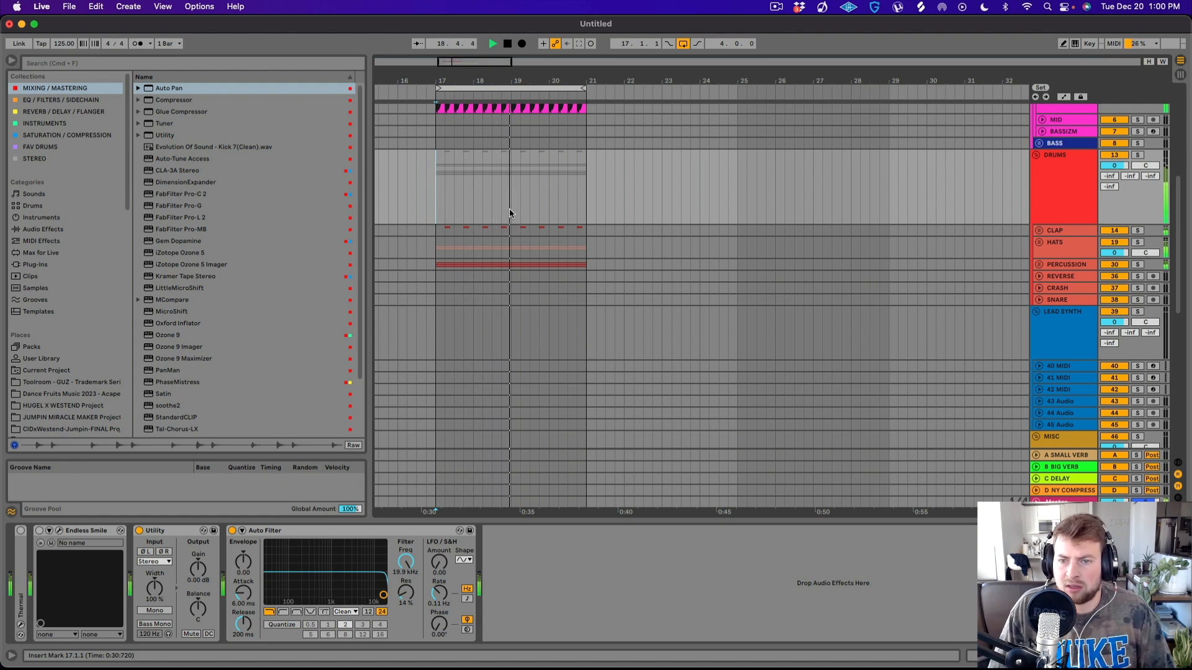
pyautogui.scroll(3, 509, 207)
pyautogui.click(501, 230)
pyautogui.press('space')
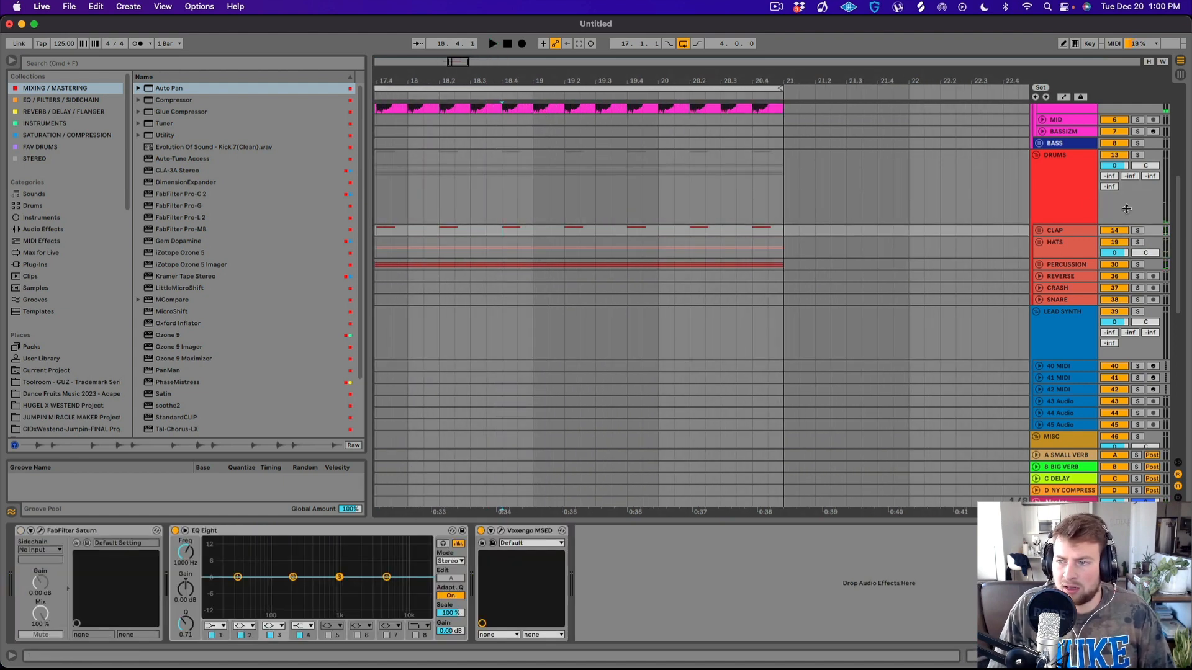
# - Expand the CLAP group and unfold its CENTER and LEFT tracks
pyautogui.click(1039, 231)
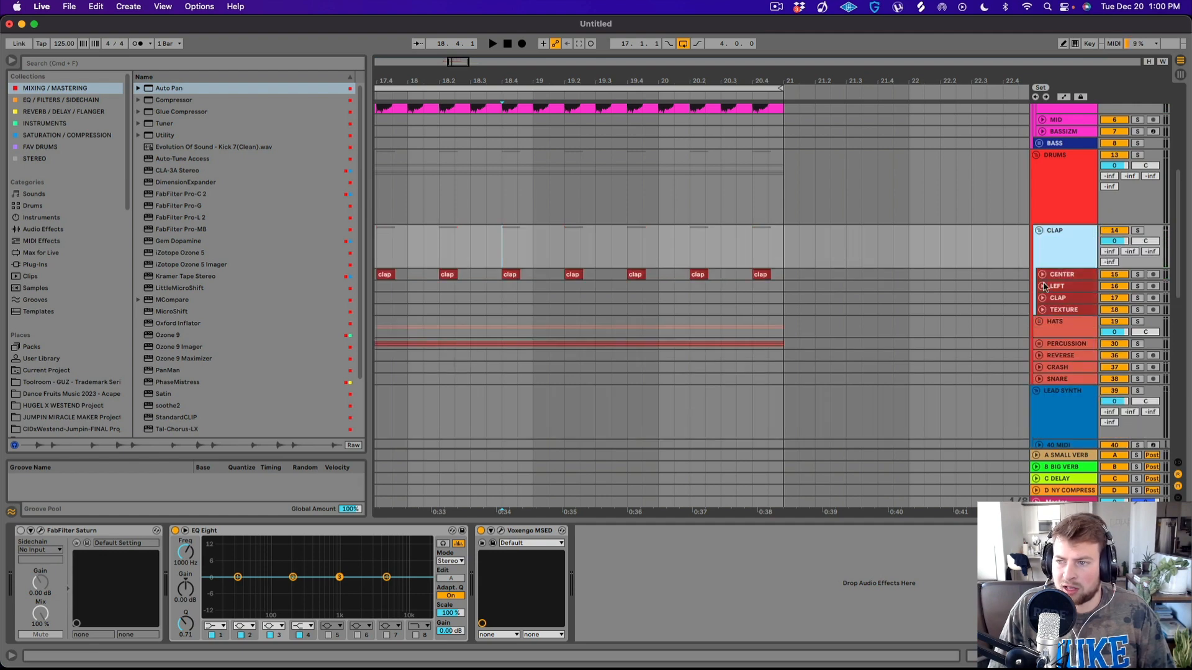
pyautogui.click(1042, 286)
pyautogui.click(1042, 274)
# - Browse the Toolroom GUZ pack to the Claps folder inside its drum One Shots
pyautogui.scroll(-5, 53, 344)
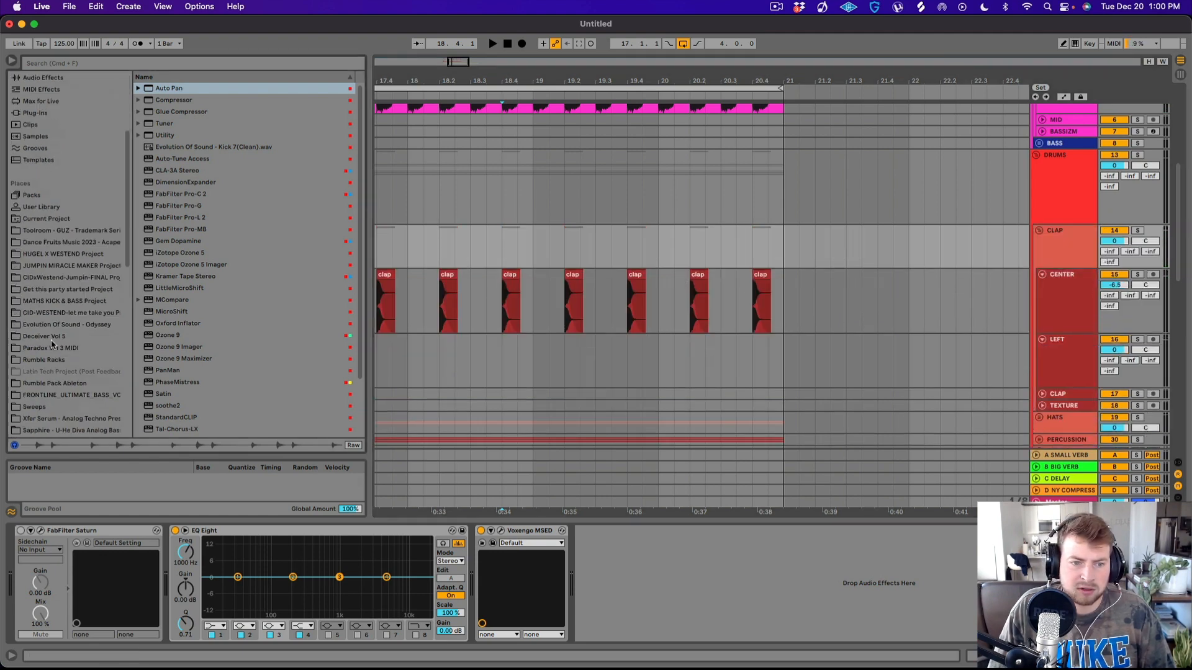
pyautogui.click(63, 231)
pyautogui.click(191, 125)
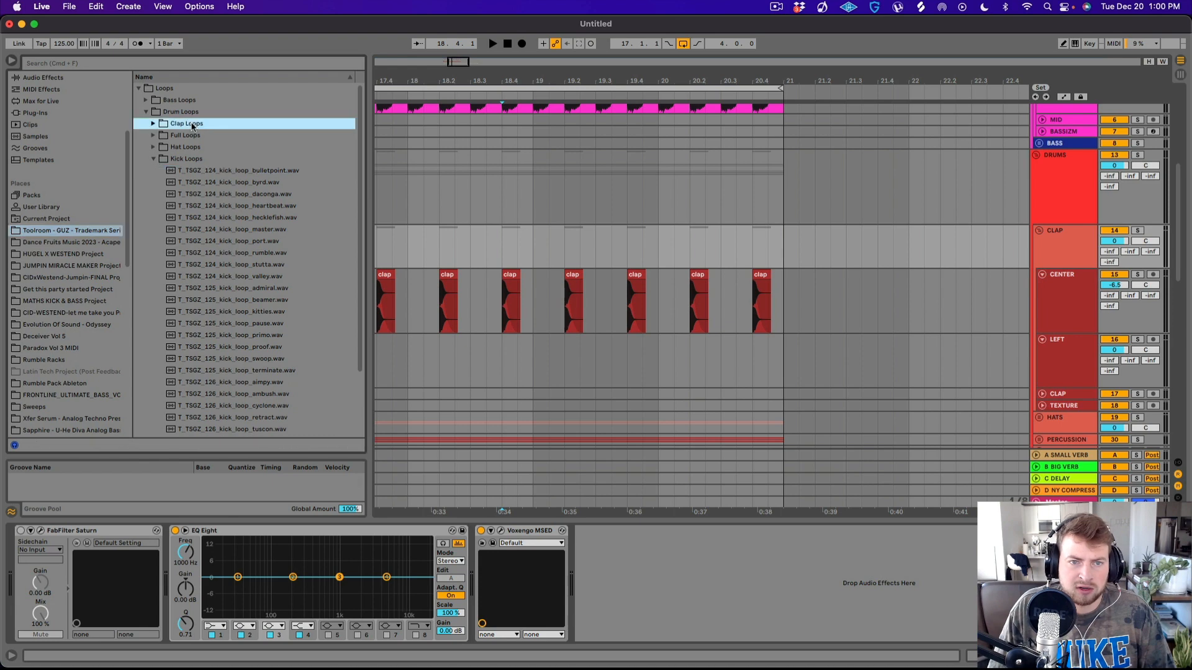
pyautogui.click(139, 88)
pyautogui.doubleClick(150, 103)
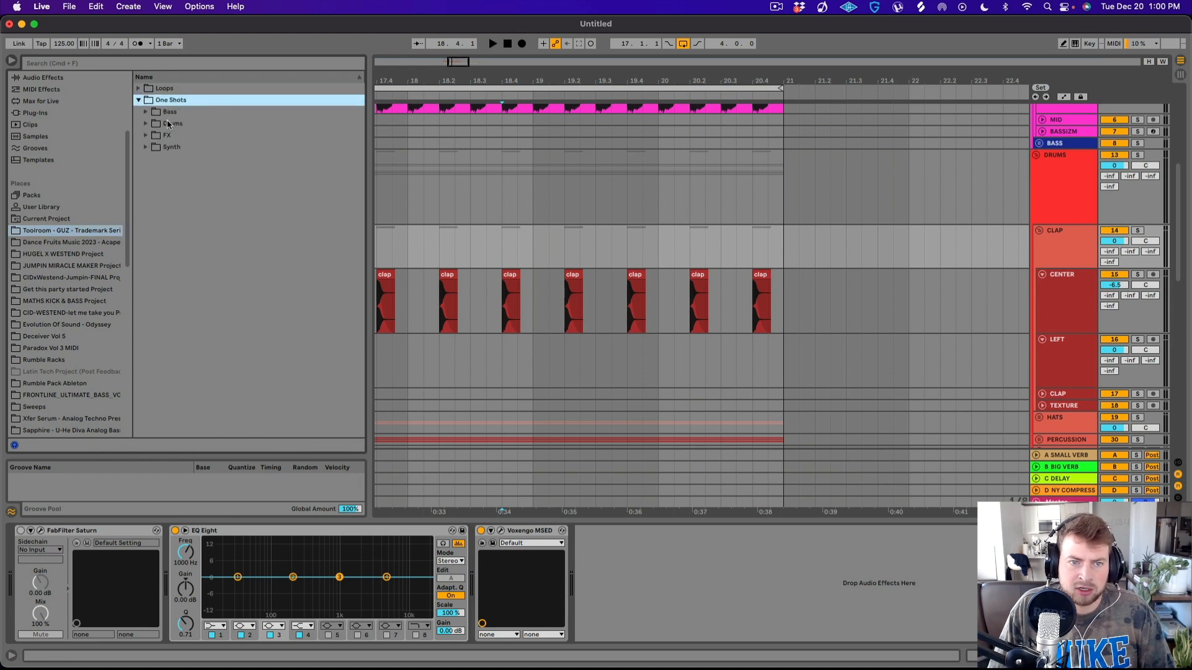
pyautogui.doubleClick(168, 124)
pyautogui.doubleClick(180, 135)
# - Audition several clap one-shots and place T_TSGZ_clap_oneshot_arctic.wav on the LEFT track at 18.4.3, just after the main clap
pyautogui.click(242, 182)
pyautogui.click(263, 263)
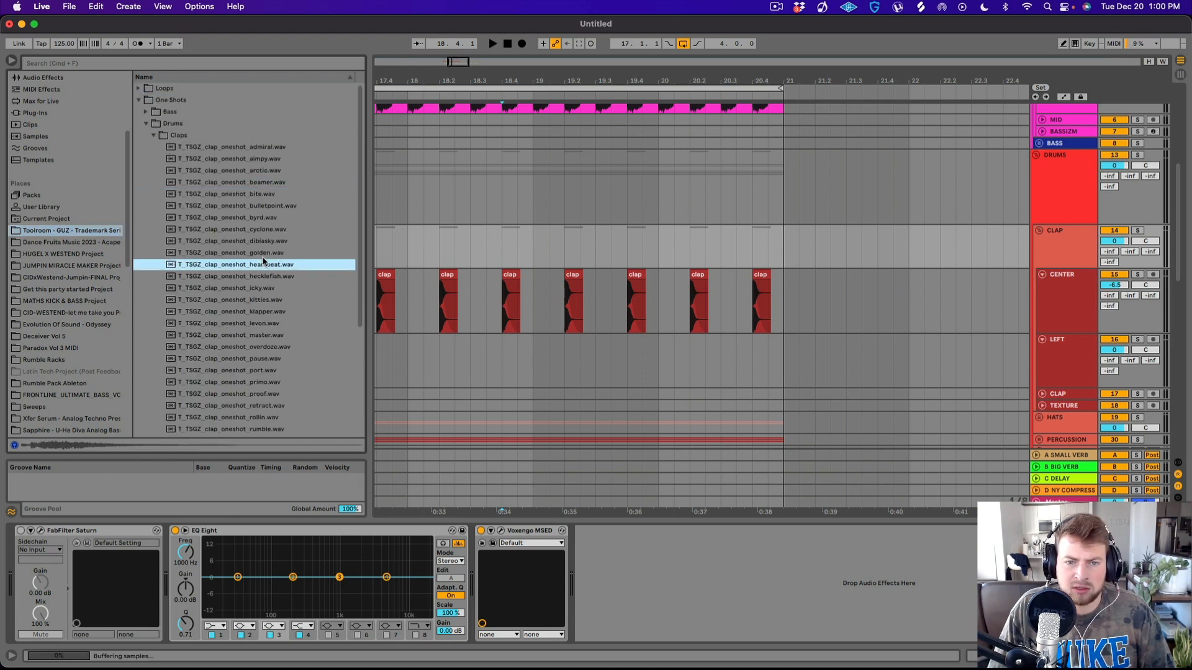
pyautogui.click(248, 182)
pyautogui.click(249, 171)
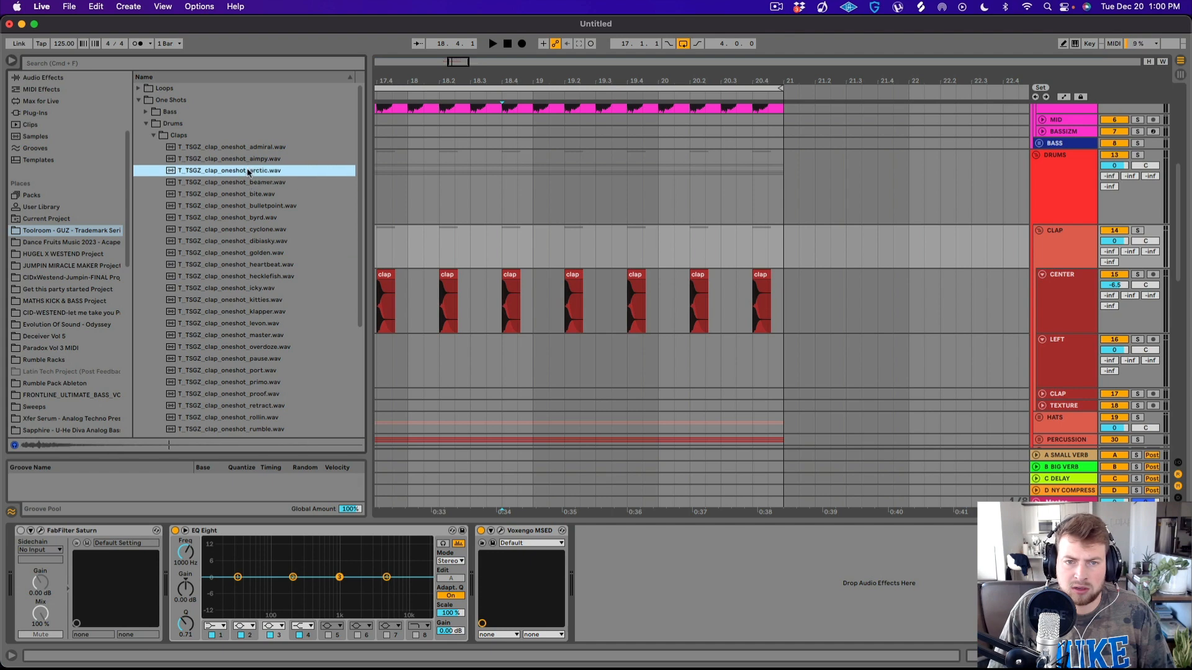
pyautogui.moveTo(242, 173); pyautogui.dragTo(504, 348)
pyautogui.press('space')
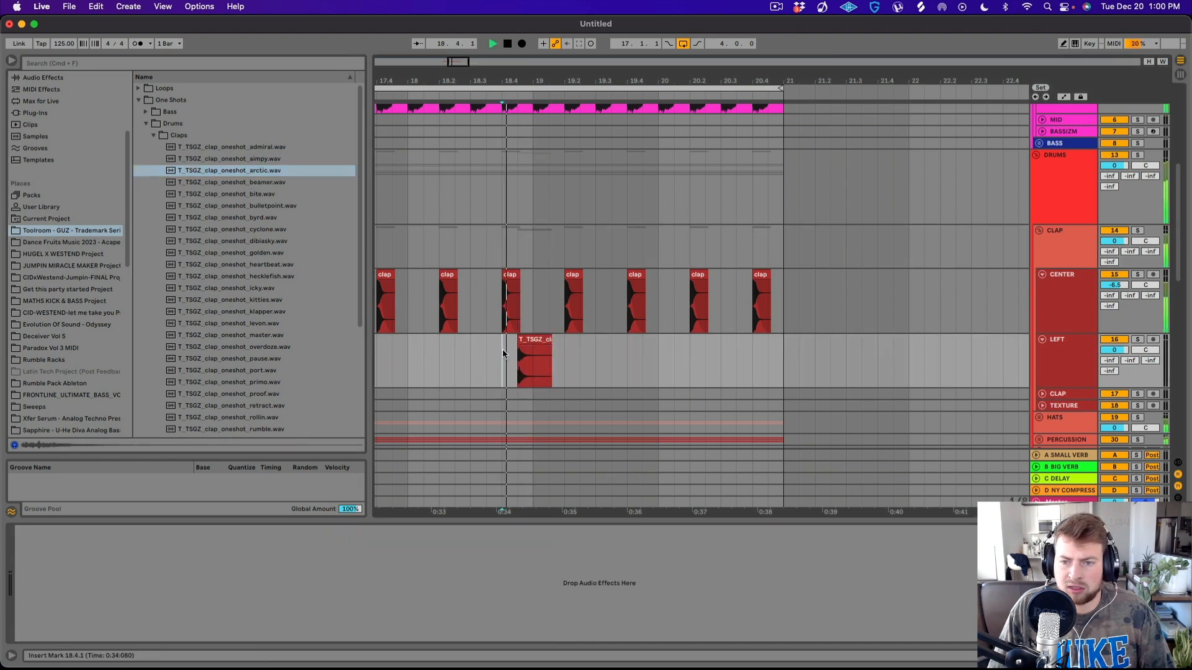
# - Move the LEFT track's clap one-shot to 18.4.4 and set the track volume to -9.4 dB while listening
pyautogui.press('space')
pyautogui.click(490, 374)
pyautogui.press('space')
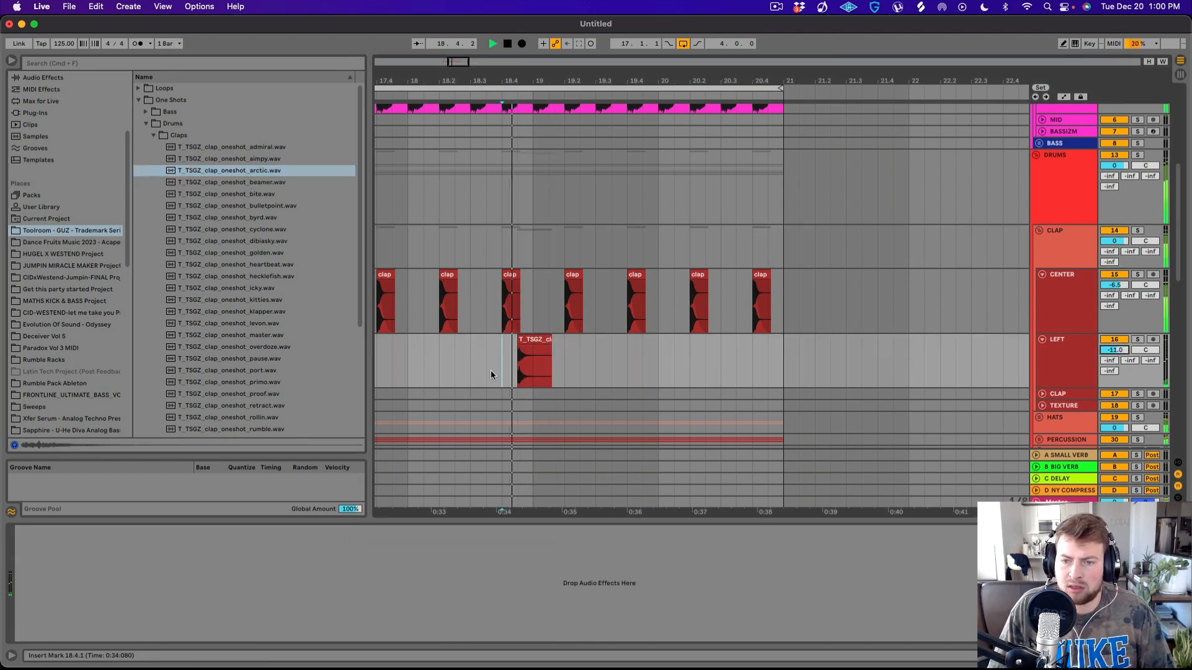
pyautogui.press('+')
pyautogui.press('space')
pyautogui.moveTo(539, 340); pyautogui.dragTo(580, 340)
pyautogui.click(462, 358)
pyautogui.press('space')
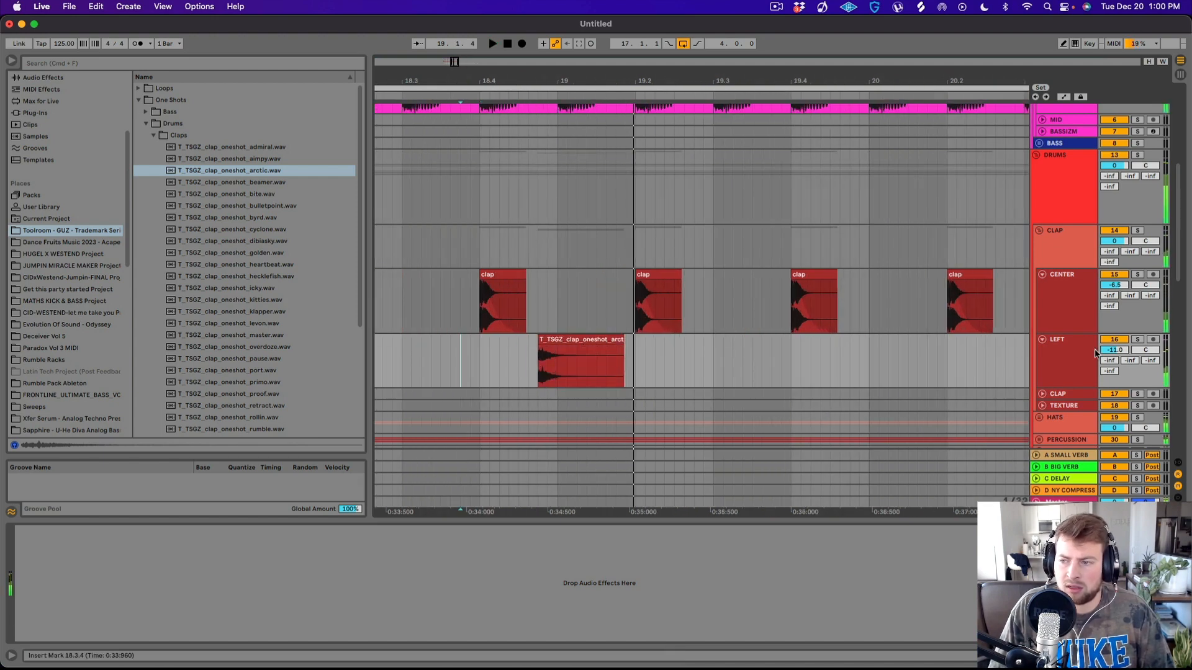
pyautogui.press('space')
pyautogui.press('space')
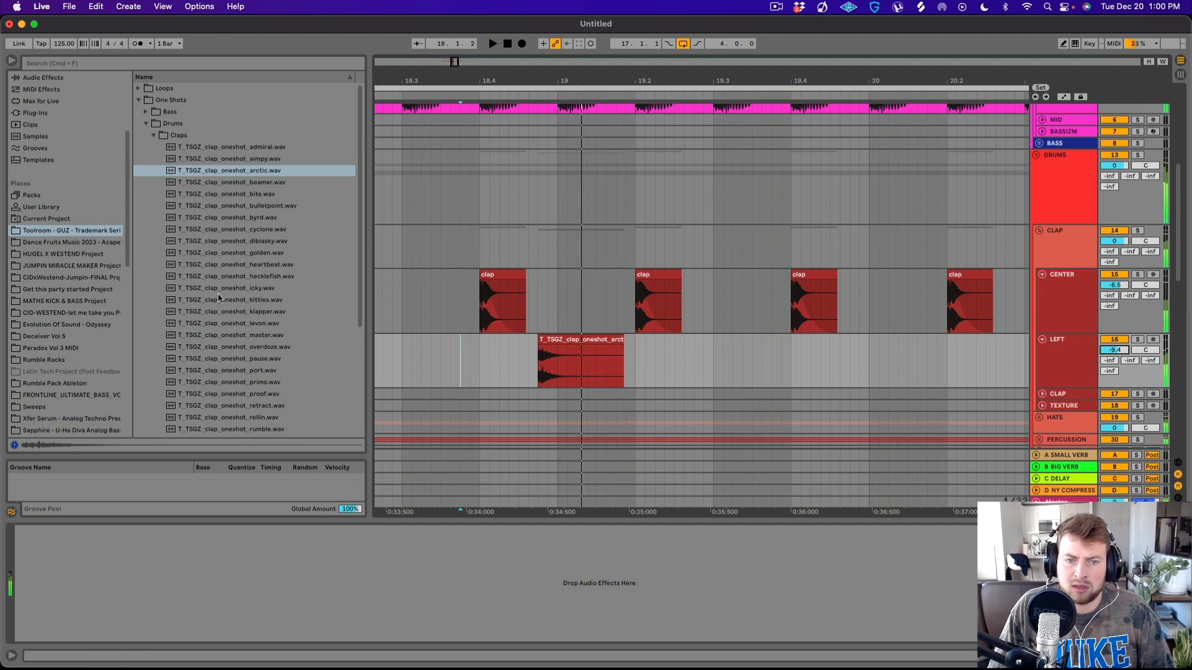
pyautogui.press('space')
# - Replace the clap at 18.4.4 on the LEFT track with T_TSGZ_clap_oneshot_icky.wav and play it back
pyautogui.click(221, 288)
pyautogui.moveTo(220, 298); pyautogui.dragTo(540, 356)
pyautogui.click(447, 355)
pyautogui.press('space')
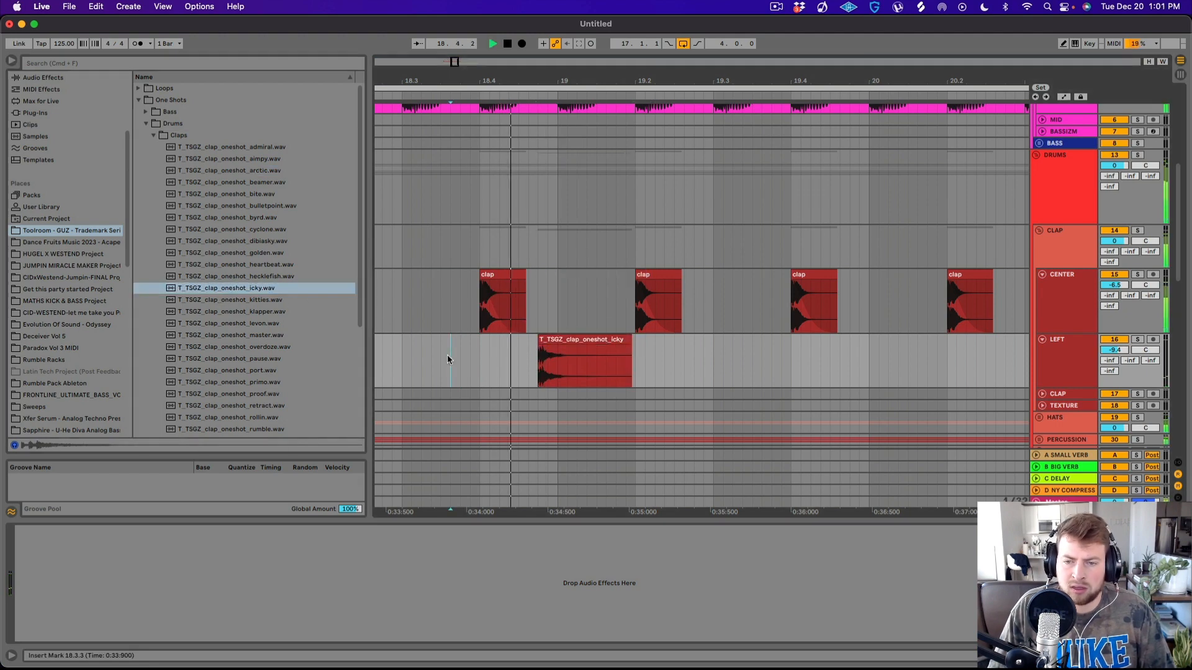
# - Audition more clap one-shots and place T_TSGZ_clap_oneshot_beamer.wav at 18.4.4 on the LEFT track over the existing clip
pyautogui.click(252, 350)
pyautogui.click(236, 358)
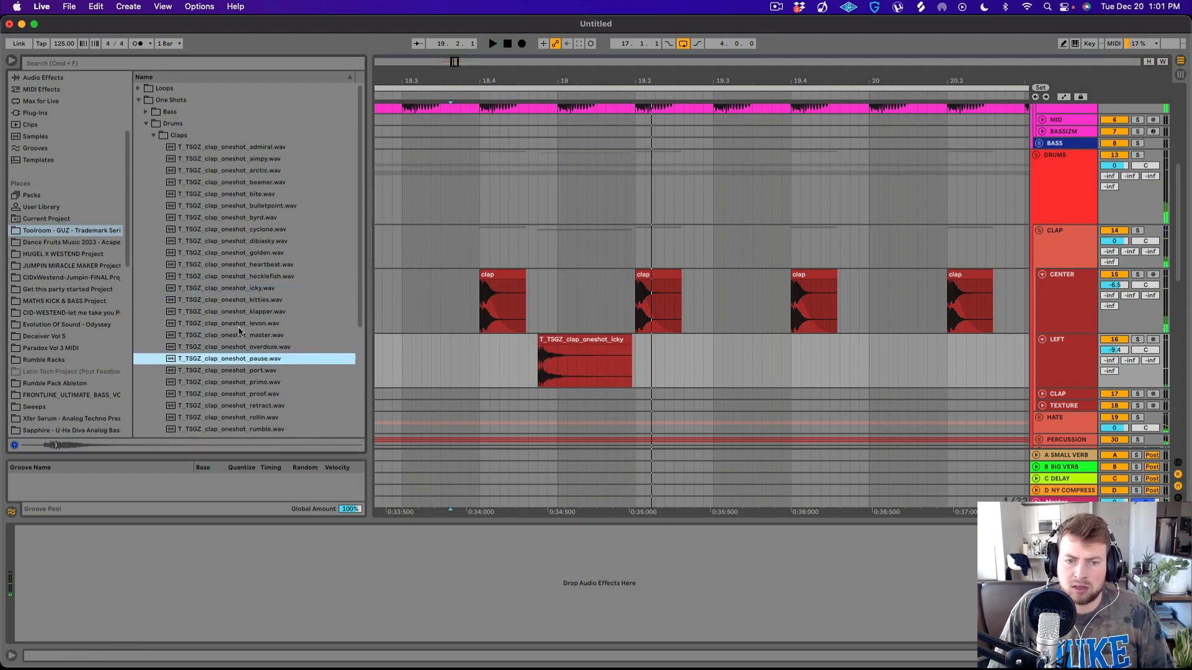
pyautogui.click(244, 170)
pyautogui.moveTo(242, 181); pyautogui.dragTo(546, 359)
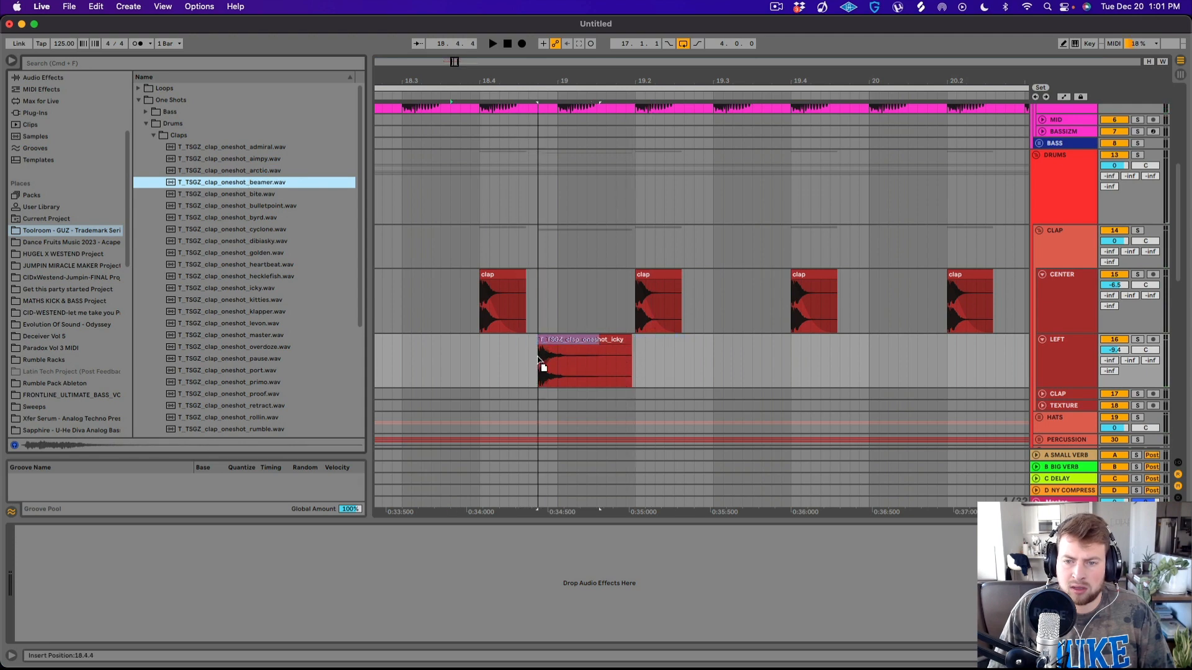
pyautogui.click(410, 360)
pyautogui.press('space')
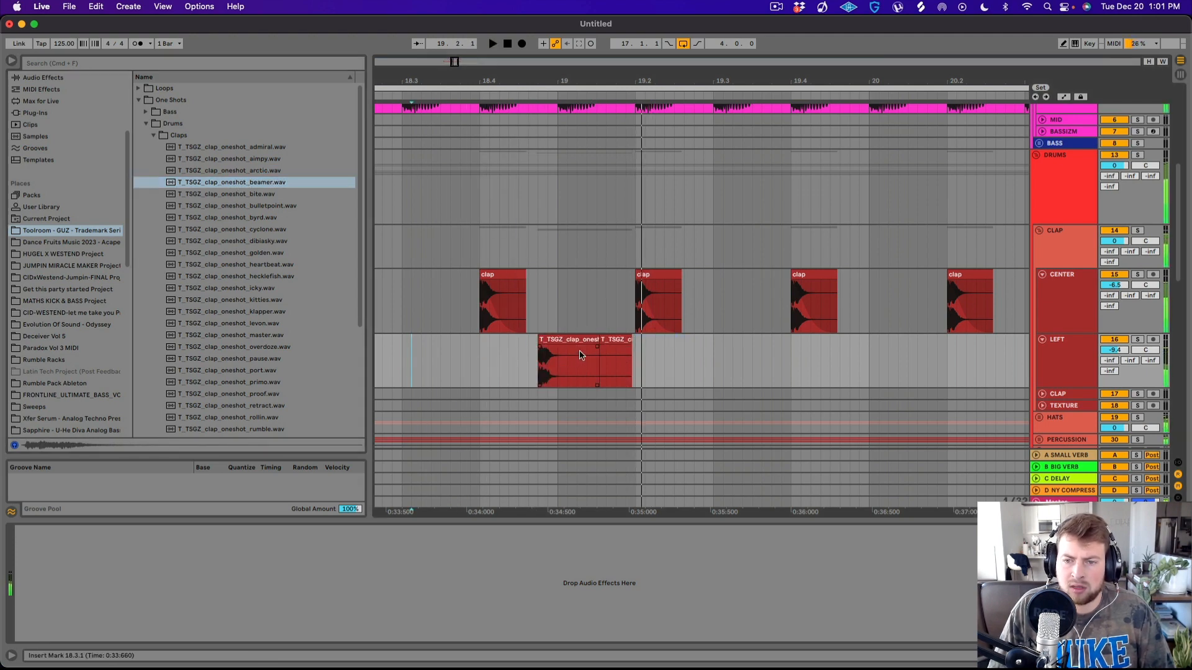
# - Shorten the beamer clap to end at bar 19 and delete the leftover fragment of the previous clap
pyautogui.moveTo(598, 345); pyautogui.dragTo(555, 345)
pyautogui.press('space')
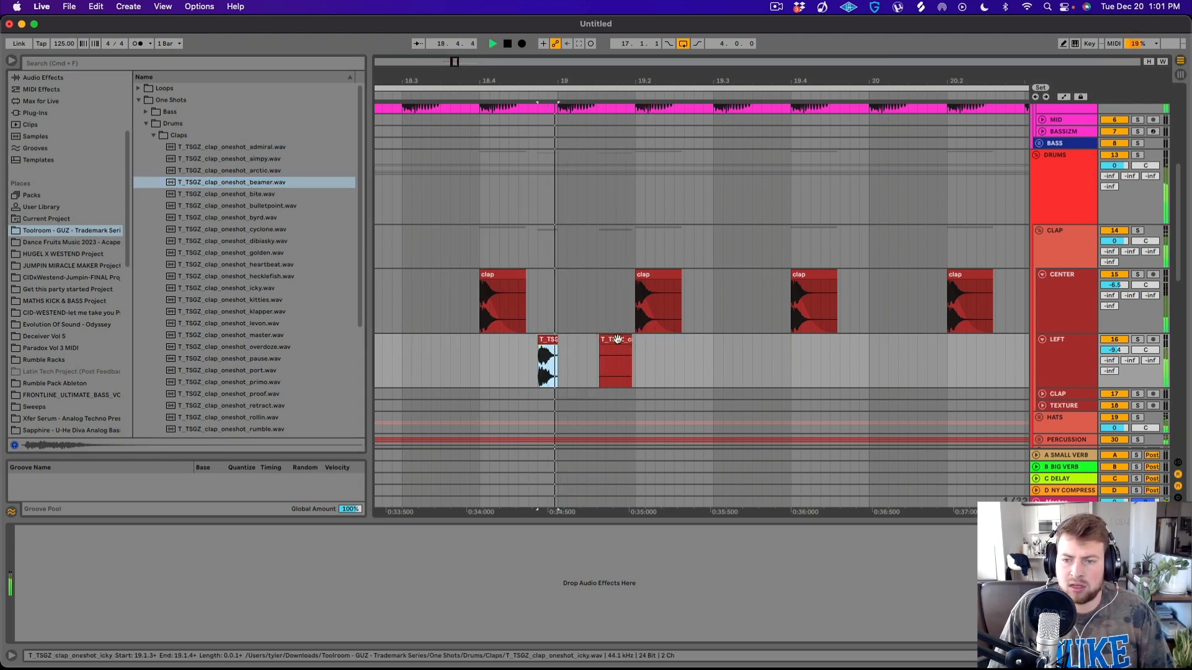
pyautogui.click(612, 340)
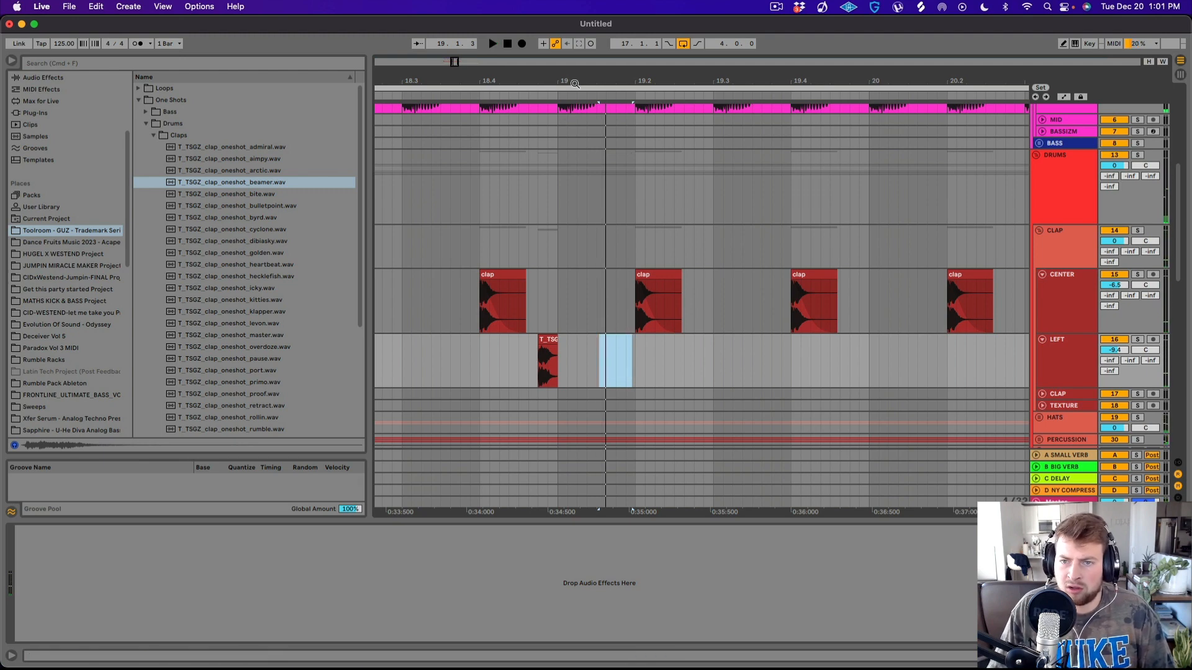
# - Duplicate the kick section from 20.3.1 to 20.3.3 on the LOW track to add an extra kick hit at 20.3.3
pyautogui.moveTo(575, 83); pyautogui.dragTo(671, 247)
pyautogui.scroll(5, 642, 180)
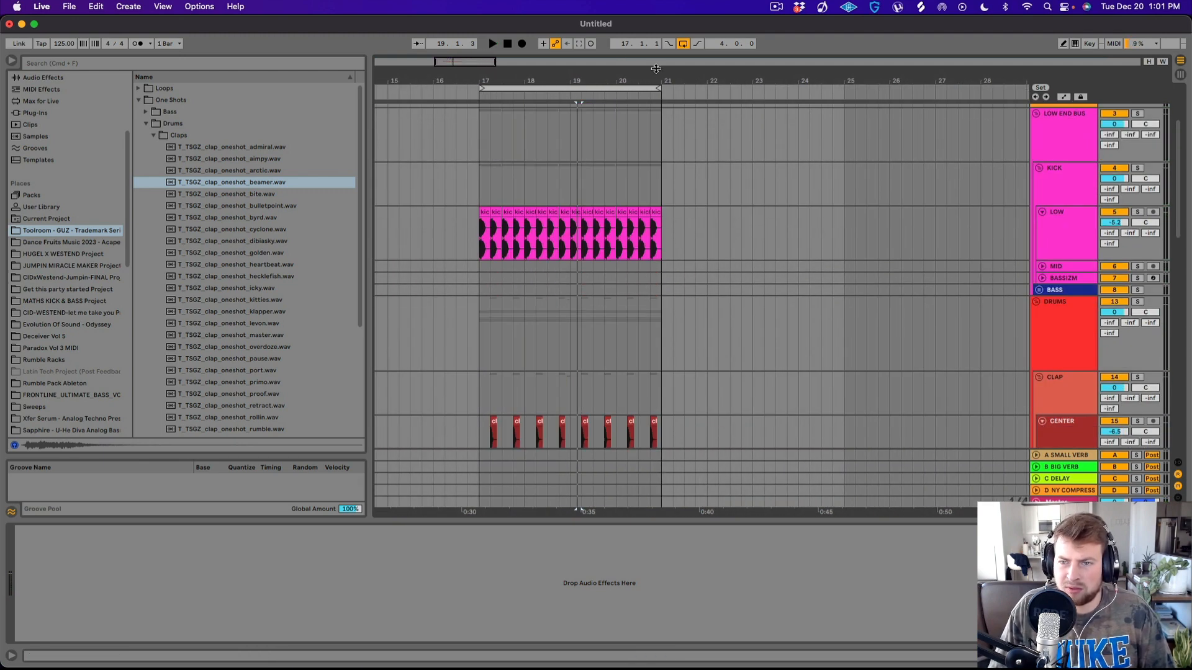
pyautogui.moveTo(656, 68); pyautogui.dragTo(580, 197)
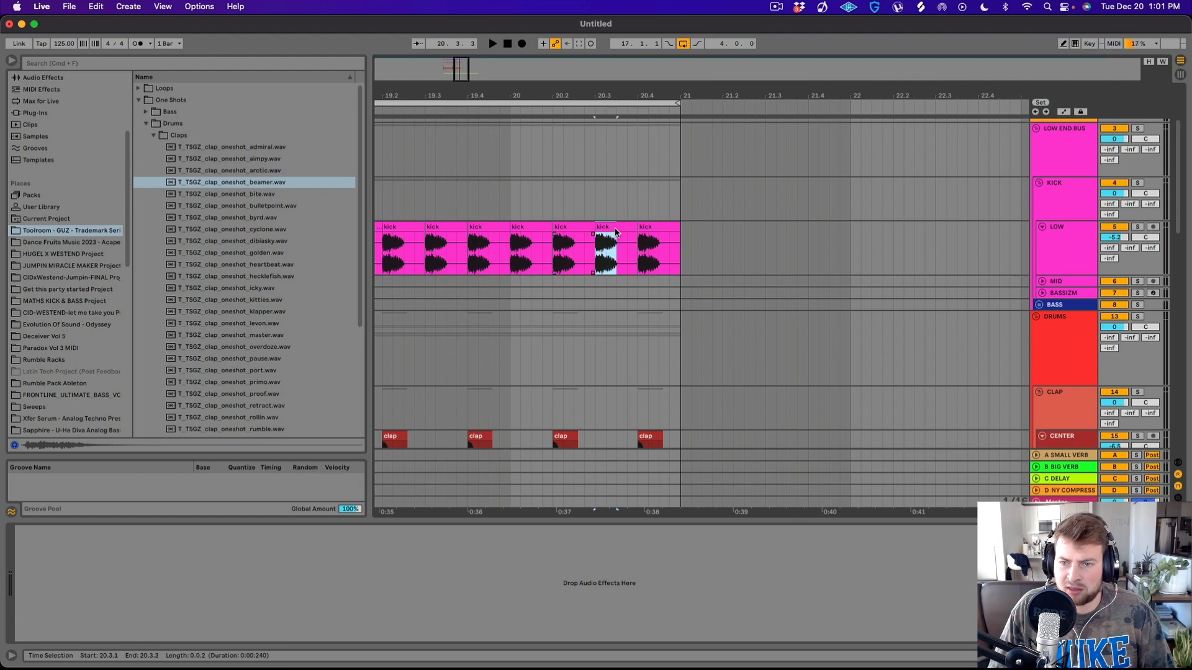
pyautogui.press('super+d')
pyautogui.click(575, 244)
pyautogui.press('space')
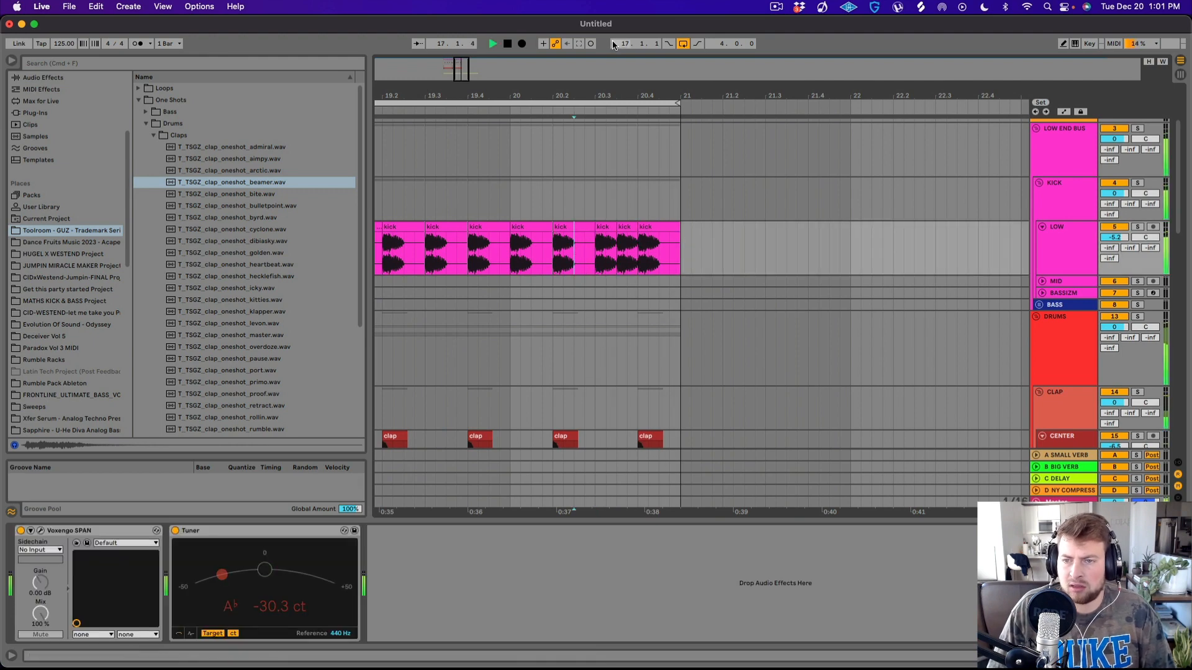
pyautogui.moveTo(620, 89); pyautogui.dragTo(617, 77)
pyautogui.press('space')
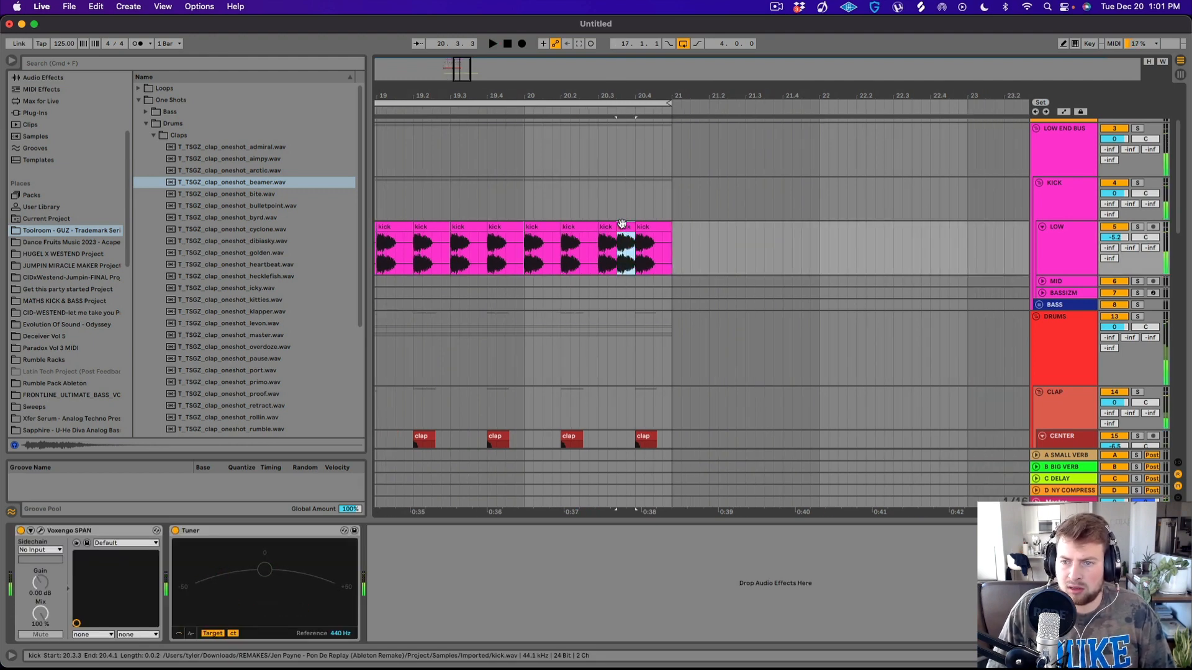
# - Open the extra kick's clip details and play the kick fill from 20.3.1
pyautogui.doubleClick(622, 226)
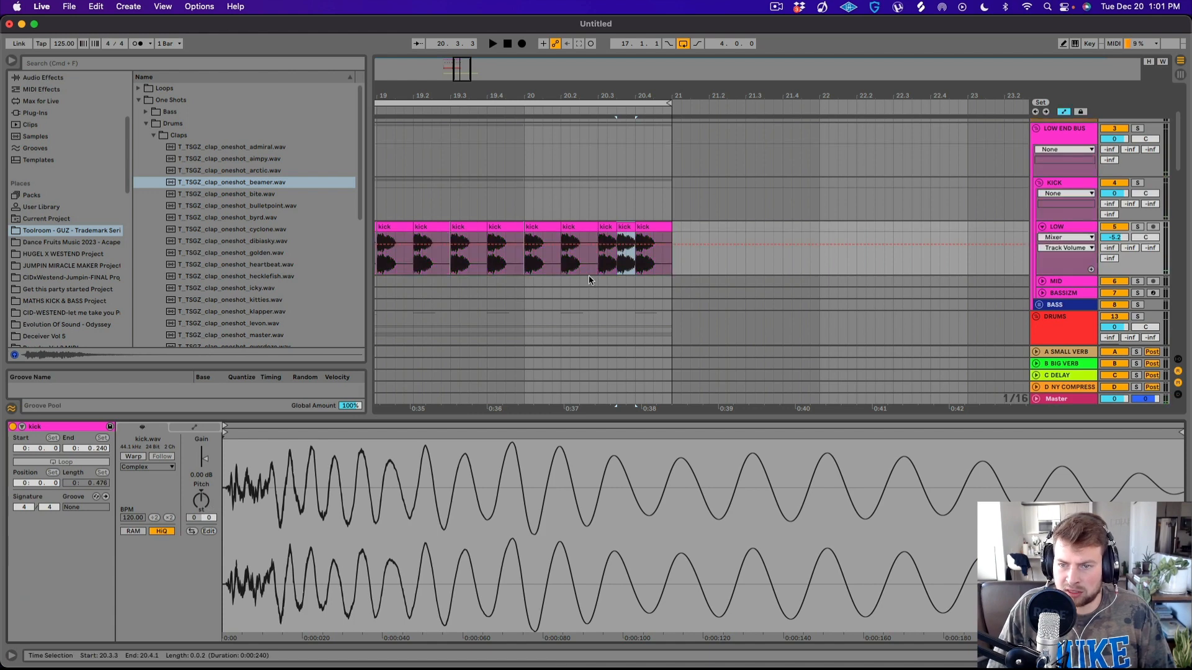
pyautogui.click(632, 237)
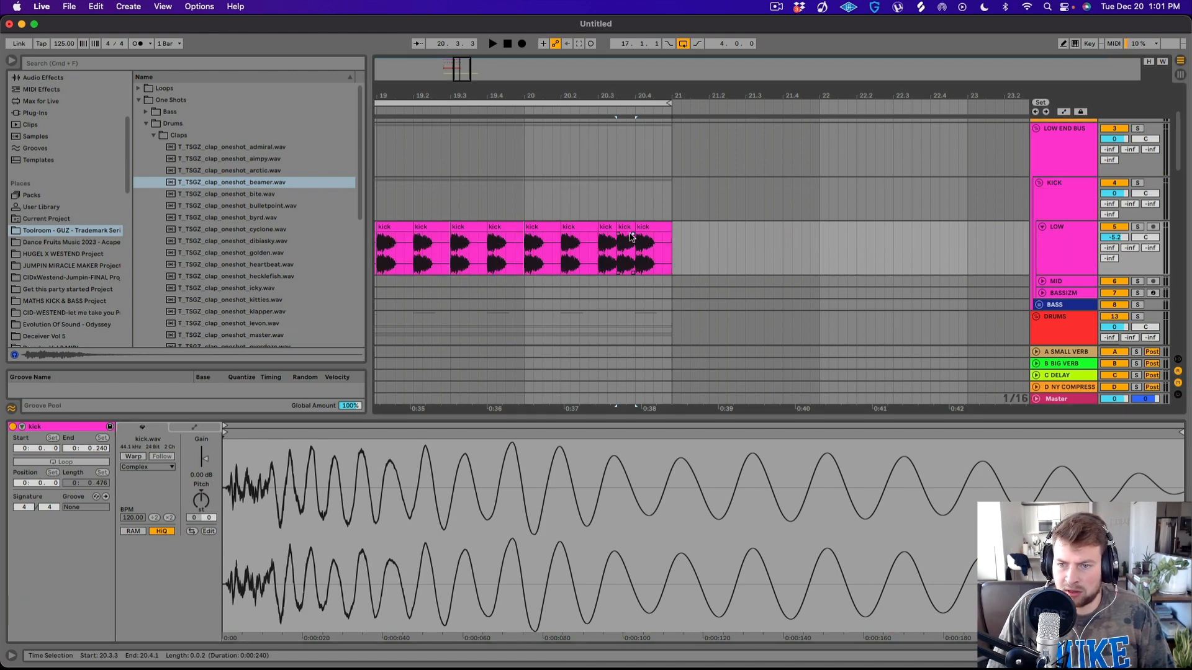
pyautogui.click(596, 262)
pyautogui.press('space')
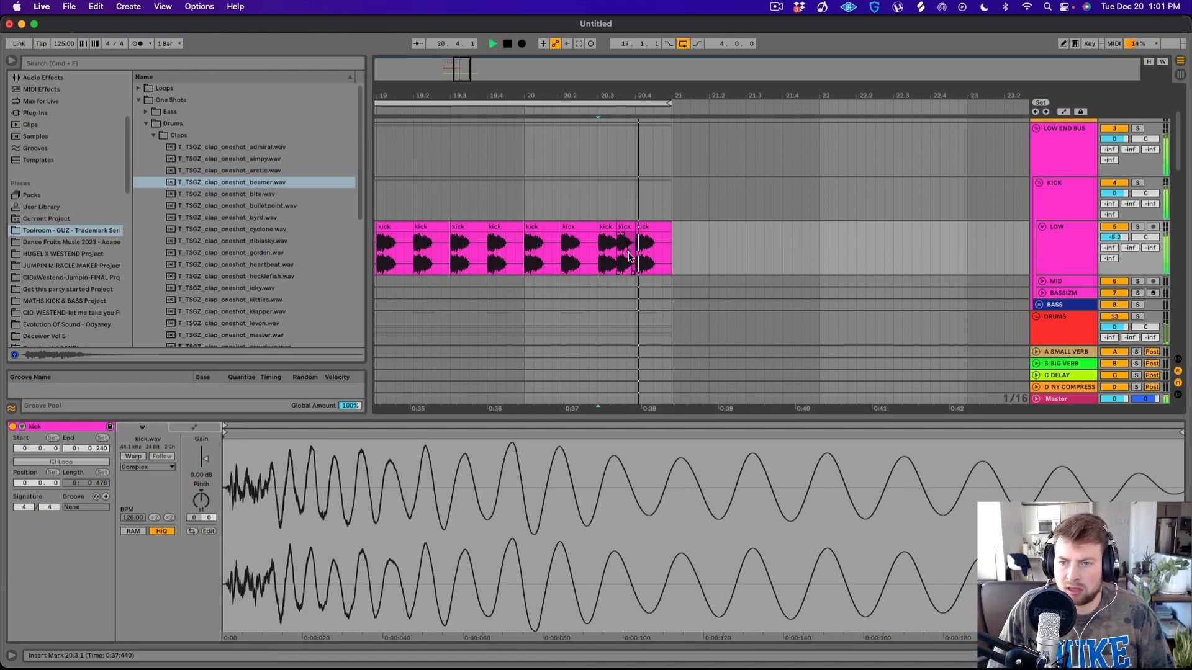
pyautogui.scroll(-3, 656, 241)
pyautogui.press('space')
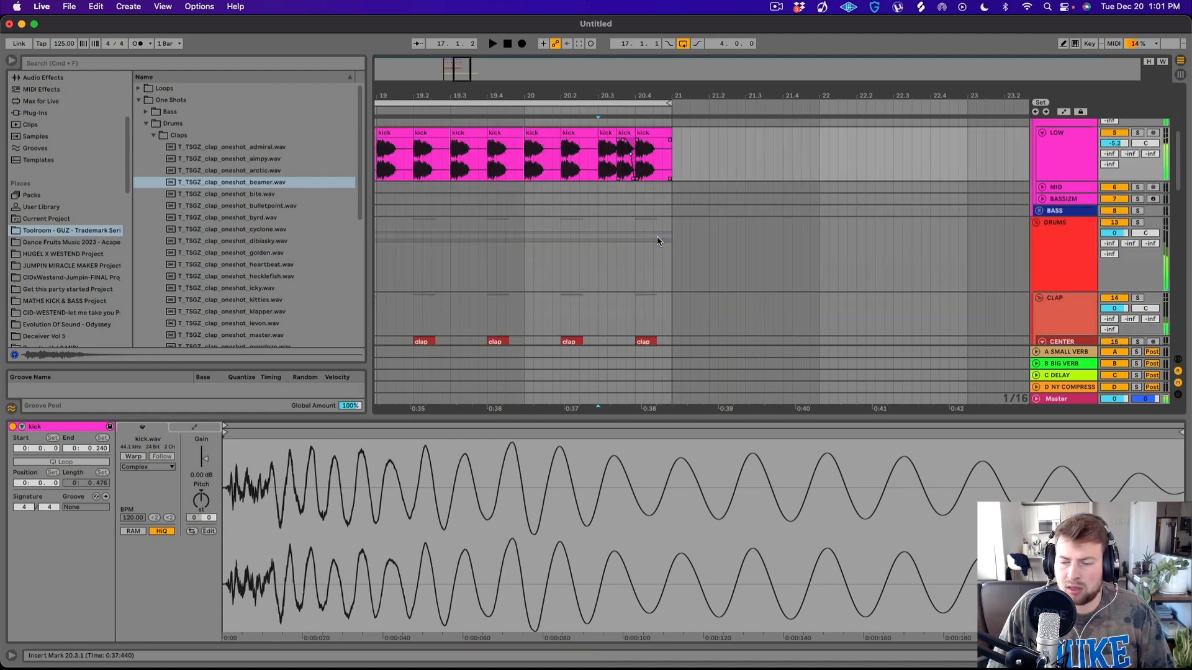
# - Fold the CENTER and LEFT clap tracks and collapse the CLAP group
pyautogui.scroll(-4, 657, 239)
pyautogui.click(1042, 203)
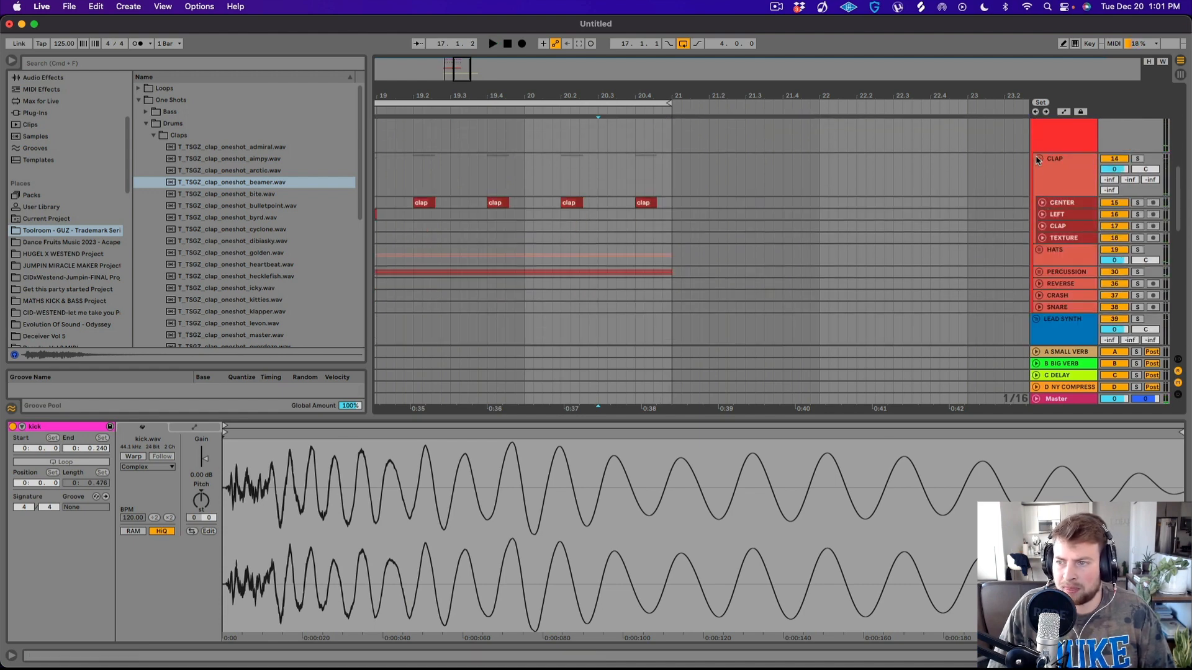
pyautogui.click(1038, 159)
# - Open the Top Loops folder under Drum Loops in the GUZ sample pack, closing the One Shots drums and Kick Loops folders
pyautogui.click(634, 205)
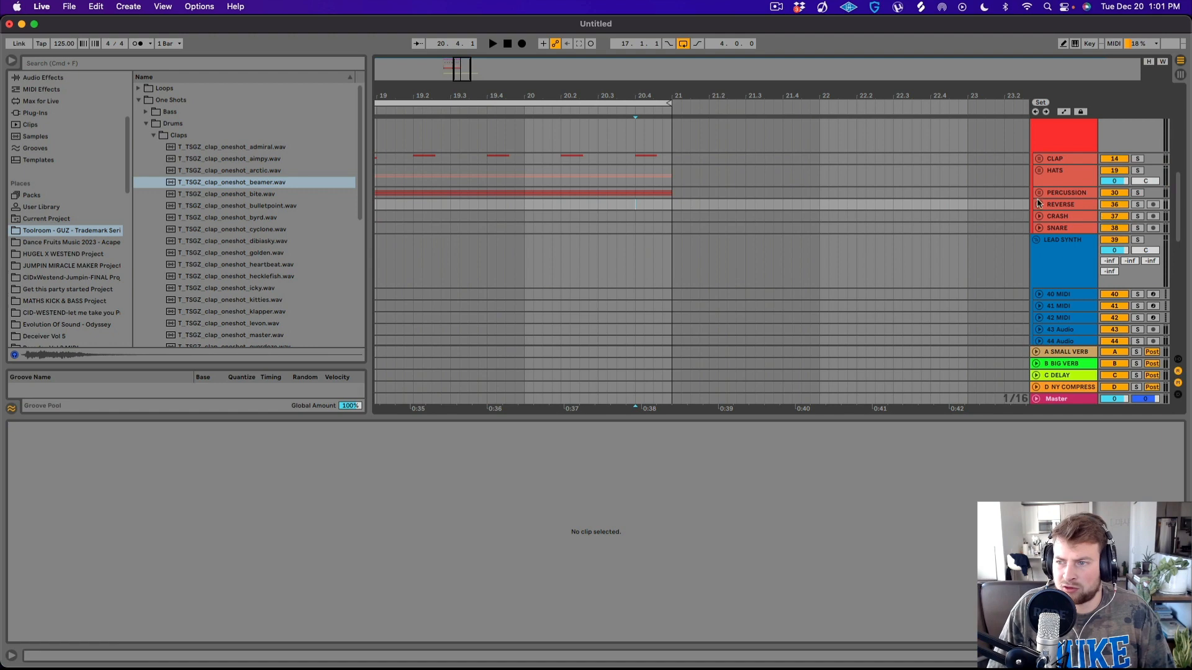
pyautogui.click(146, 124)
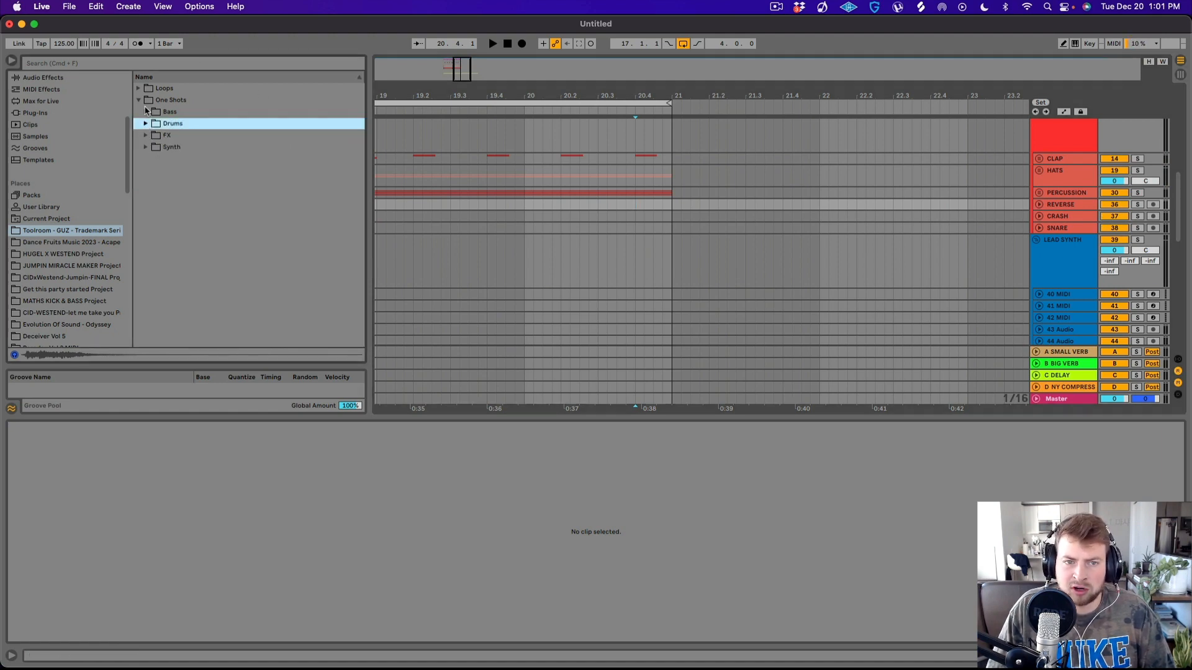
pyautogui.click(139, 89)
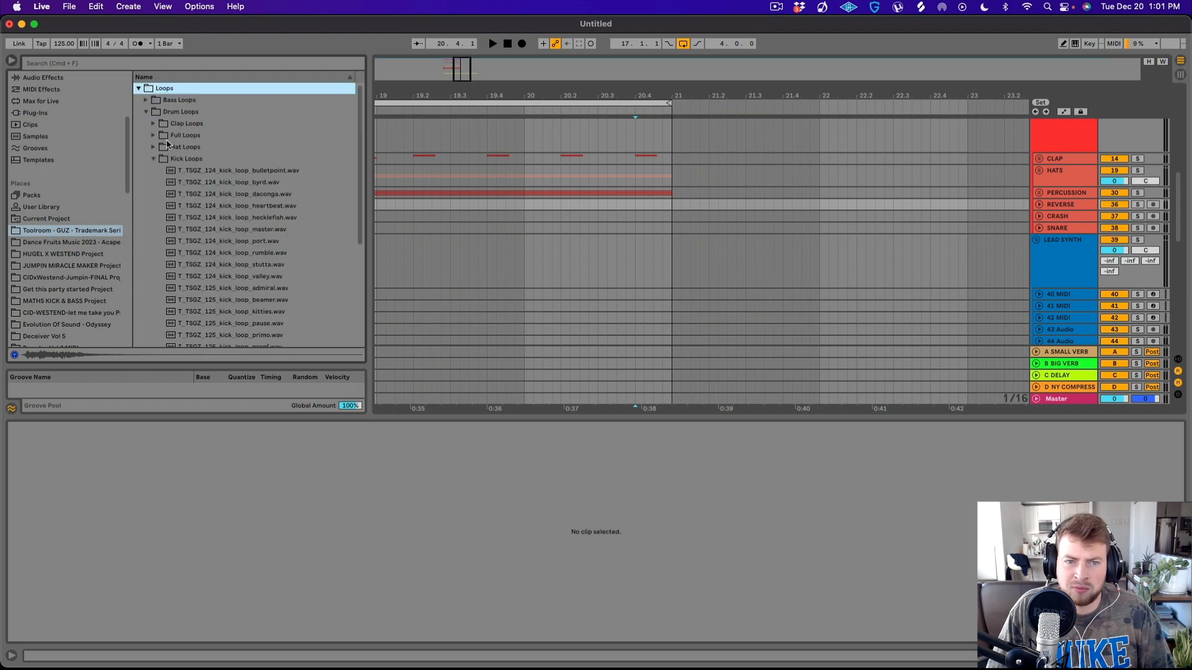
pyautogui.click(151, 159)
pyautogui.doubleClick(175, 193)
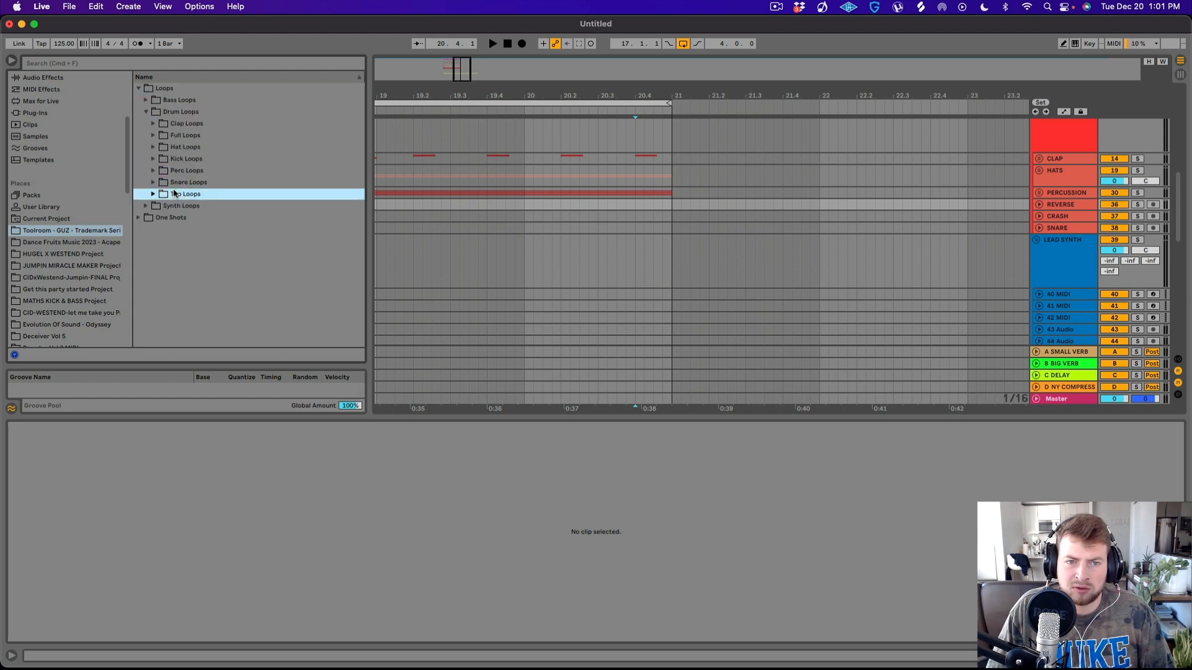
# - Audition several top loops, place T_TSGZ_125_top_loop_isaac.wav on the CRASH track at 20.4.1 and play it with the groove
pyautogui.click(270, 277)
pyautogui.scroll(-3, 270, 277)
pyautogui.click(280, 301)
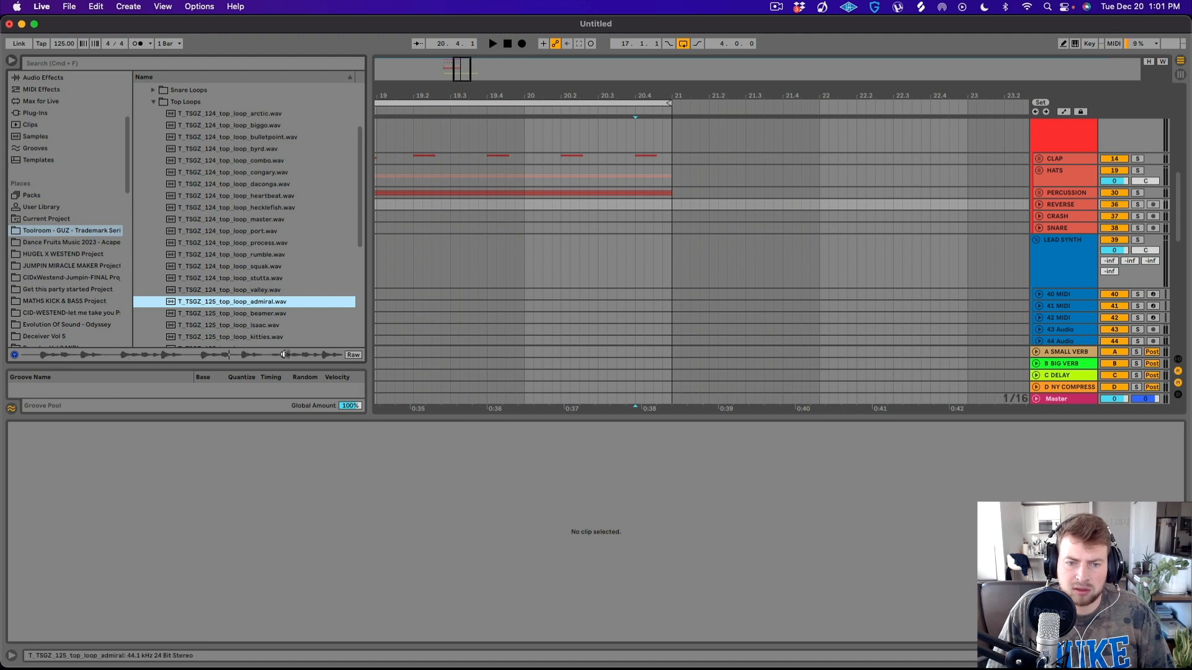
pyautogui.click(260, 326)
pyautogui.scroll(-3, 260, 328)
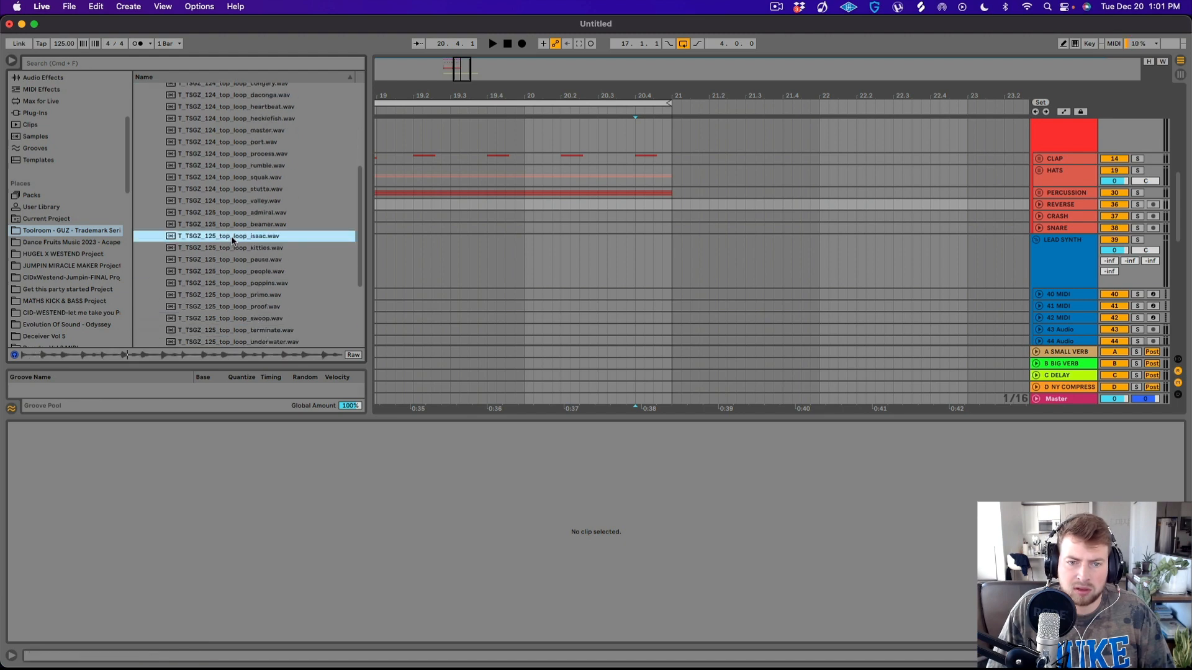
pyautogui.moveTo(233, 239); pyautogui.dragTo(638, 216)
pyautogui.moveTo(1014, 228); pyautogui.dragTo(864, 262)
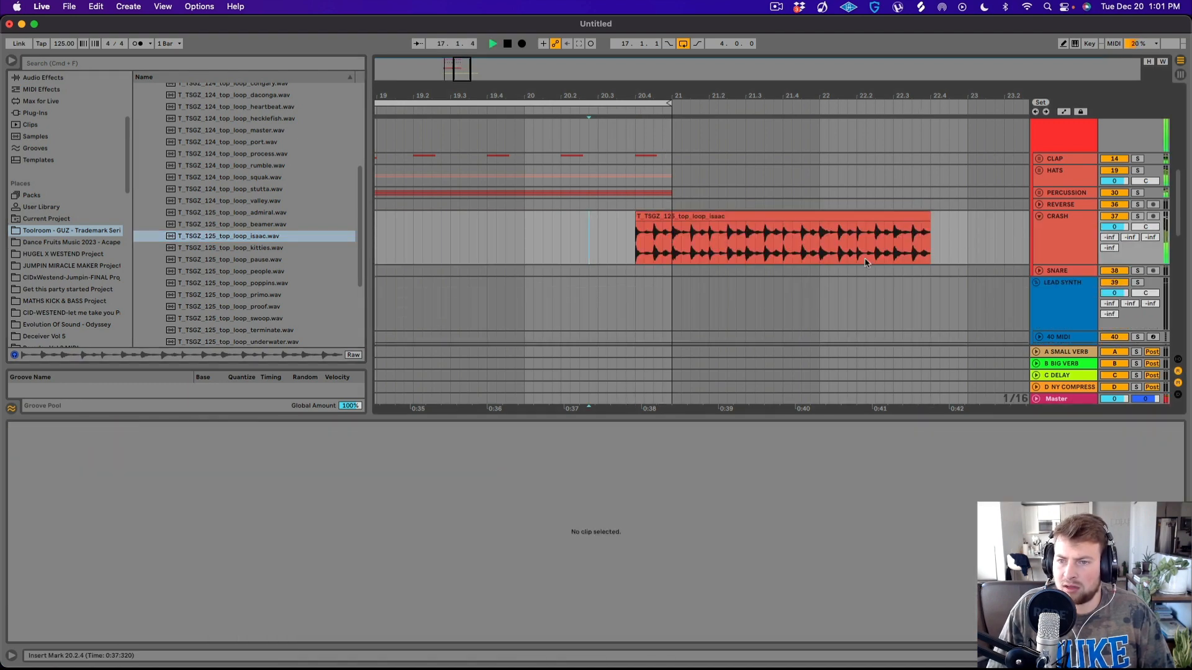
# - Replace the isaac loop with T_TSGZ_125_top_loop_proof.wav at 20.4.1 on the CRASH track and play it in context
pyautogui.click(268, 306)
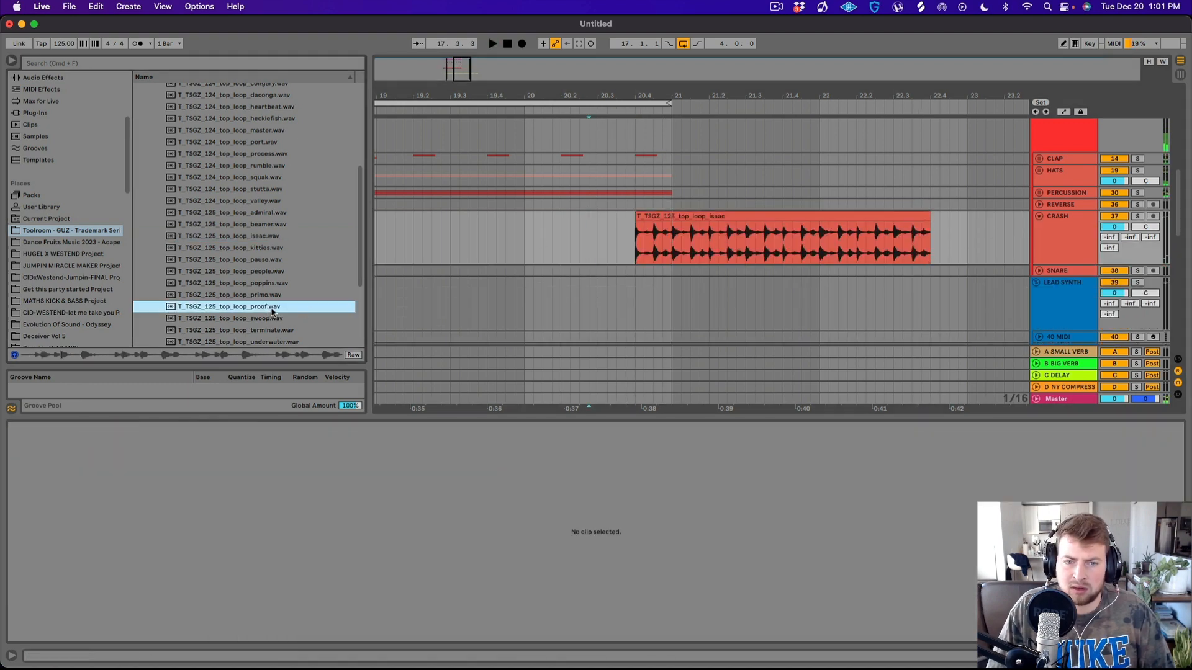
pyautogui.moveTo(250, 311); pyautogui.dragTo(642, 235)
pyautogui.click(607, 234)
pyautogui.press('space')
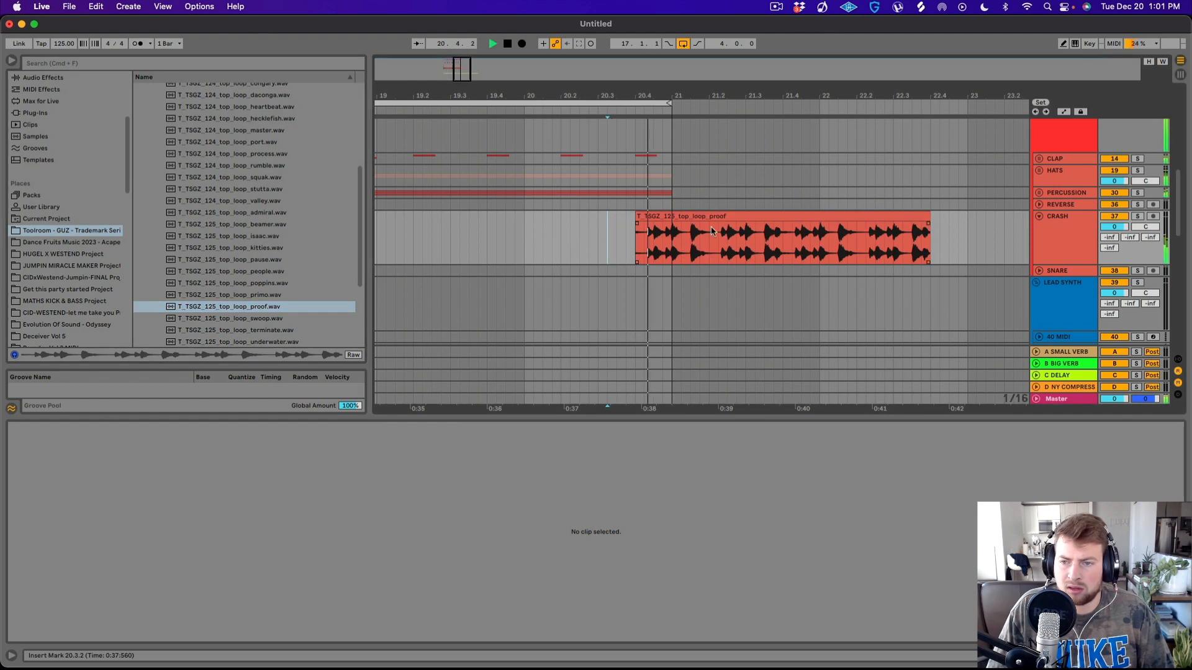
# - Trim the proof loop to end at bar 21 and set the CRASH track volume to -12.2 dB
pyautogui.moveTo(929, 239); pyautogui.dragTo(671, 239)
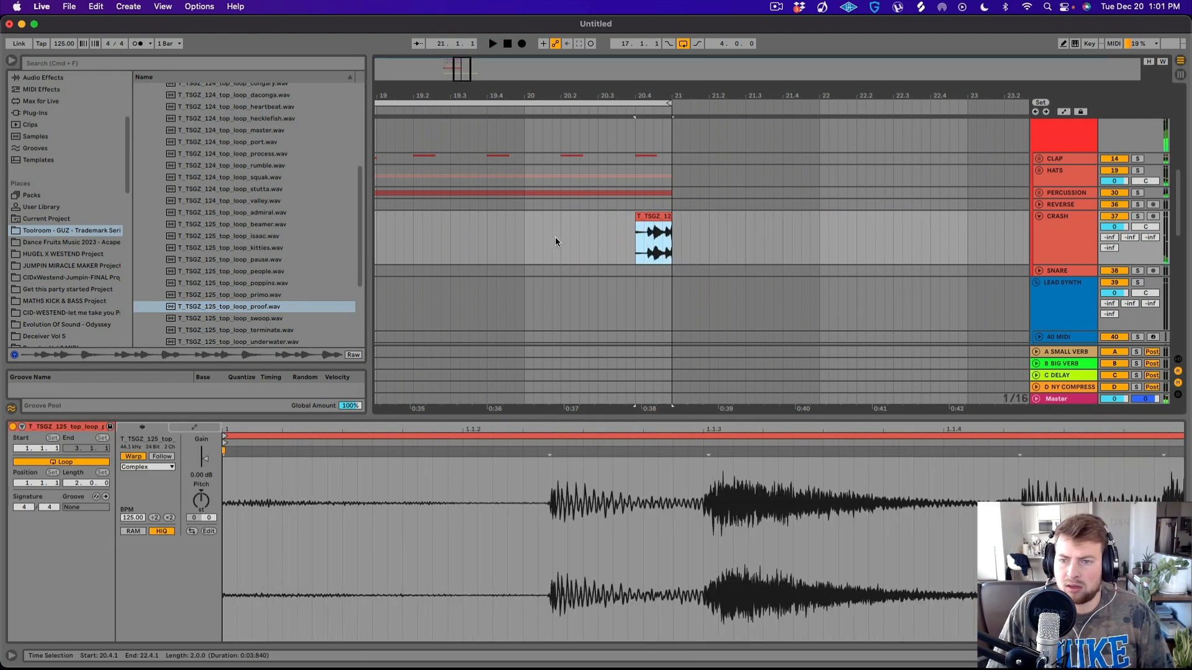
pyautogui.click(553, 237)
pyautogui.moveTo(1114, 226); pyautogui.dragTo(1114, 242)
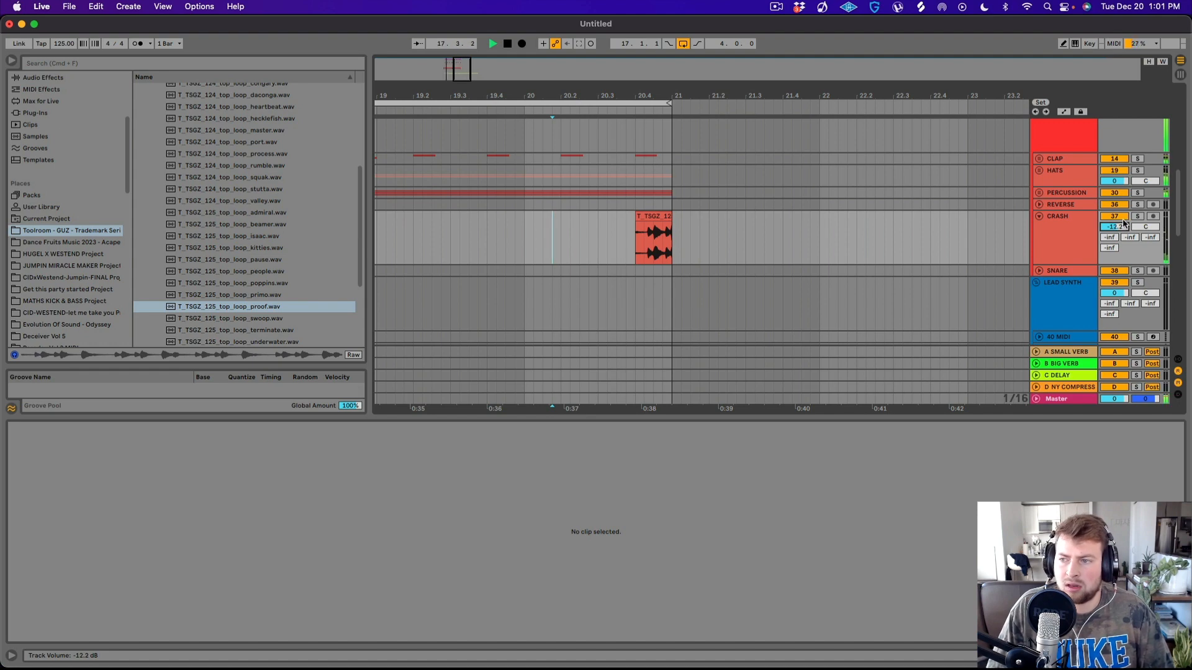
# - Audition the space, rollin and dibiasky top loops, place T_TSGZ_128_top_loop_dibiasky.wav at bar 20 on the CRASH track and play it
pyautogui.scroll(-5, 249, 248)
pyautogui.click(247, 281)
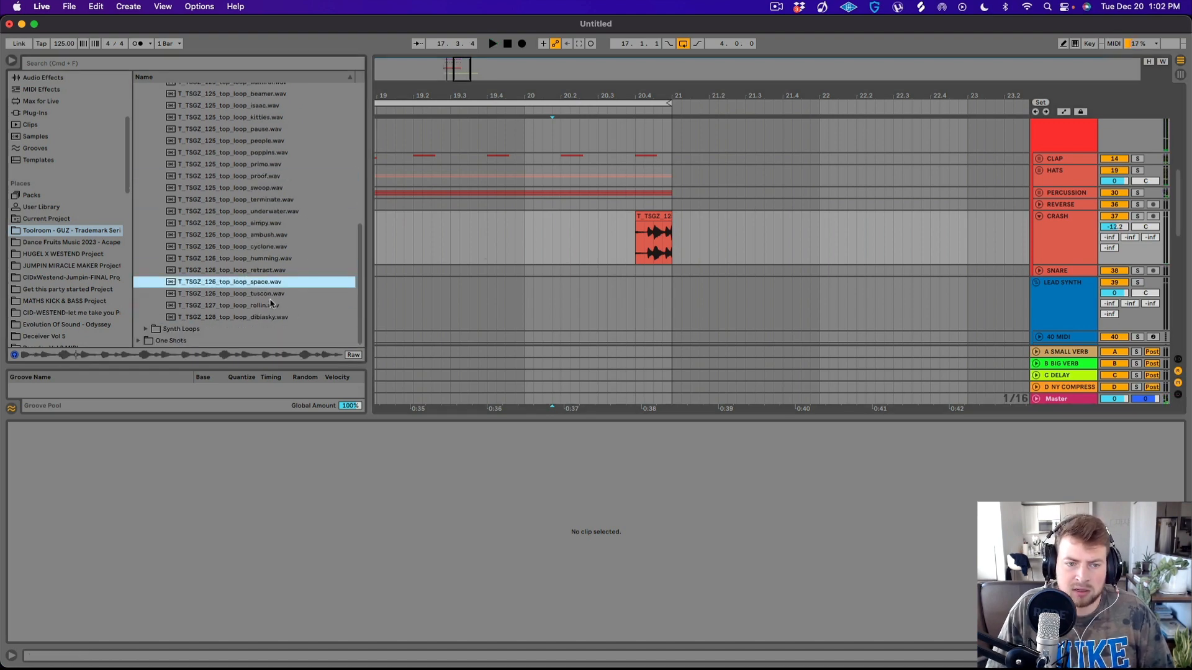
pyautogui.click(236, 306)
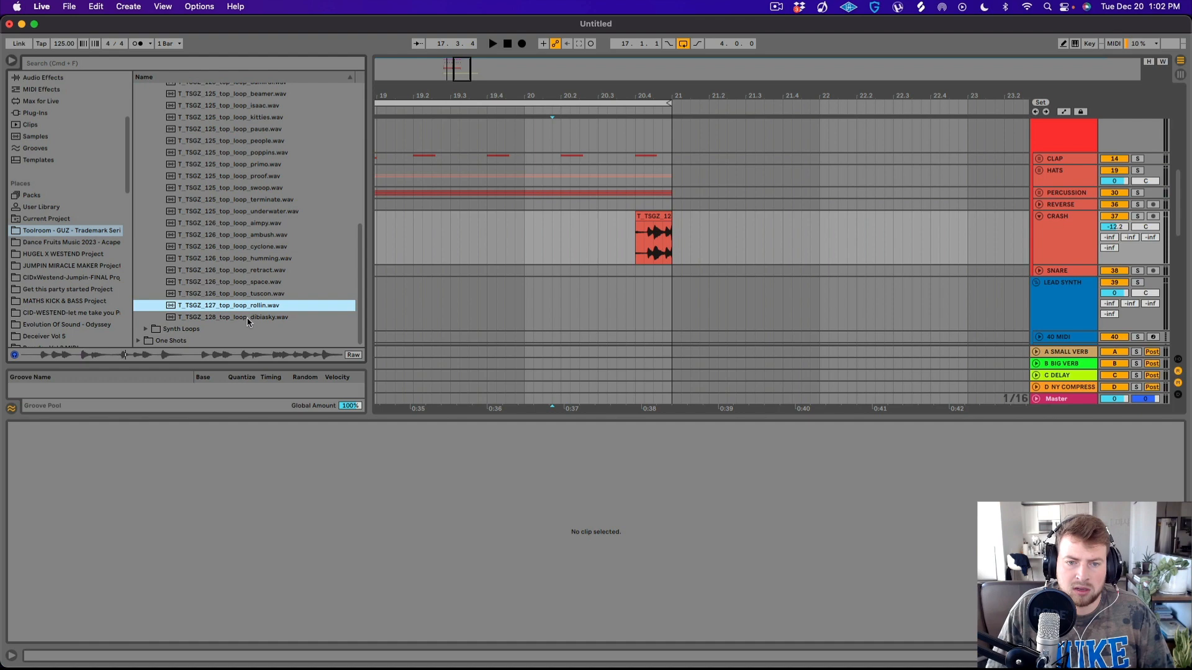
pyautogui.click(250, 318)
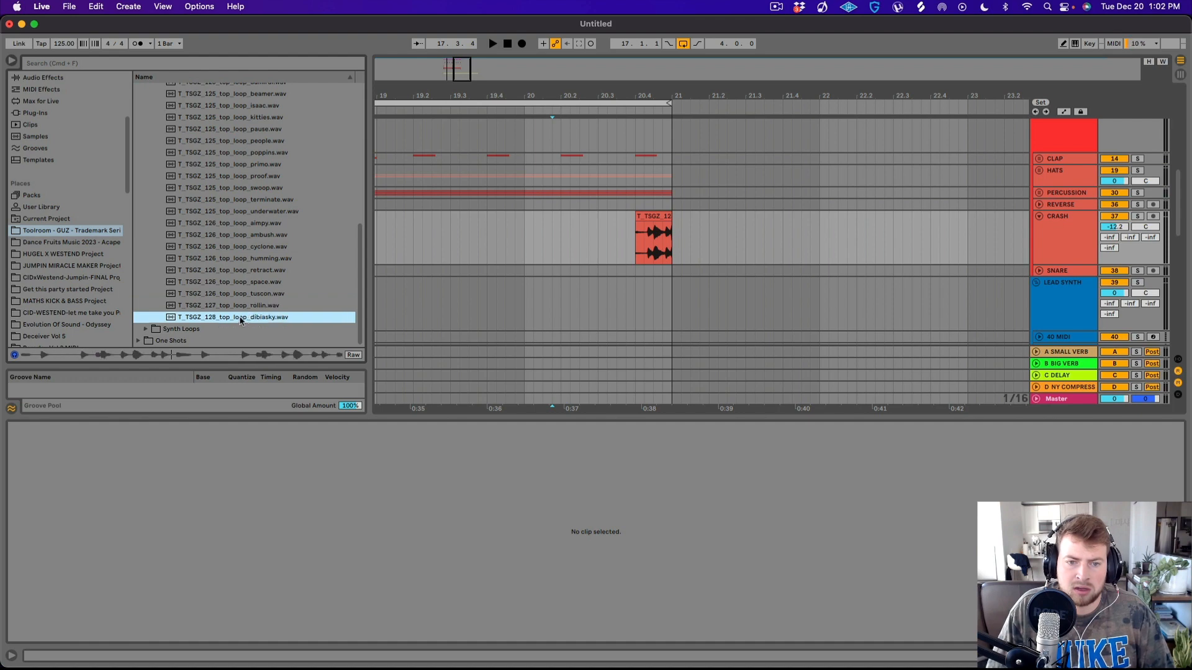
pyautogui.moveTo(240, 321); pyautogui.dragTo(532, 240)
pyautogui.press('space')
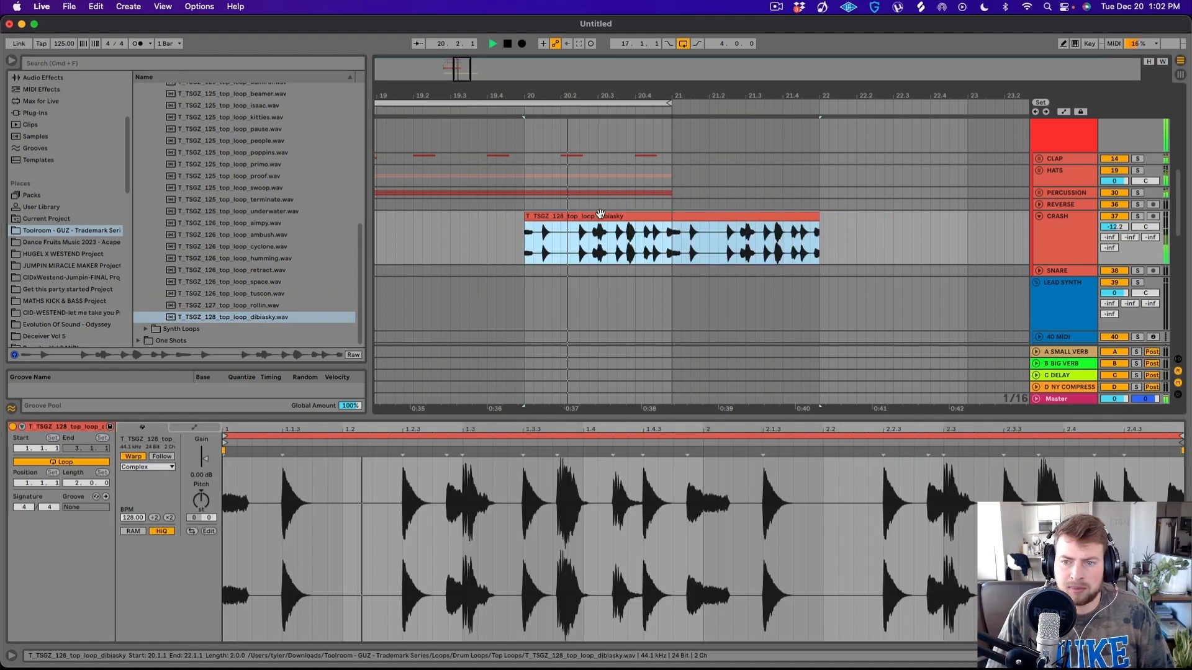
pyautogui.press('space')
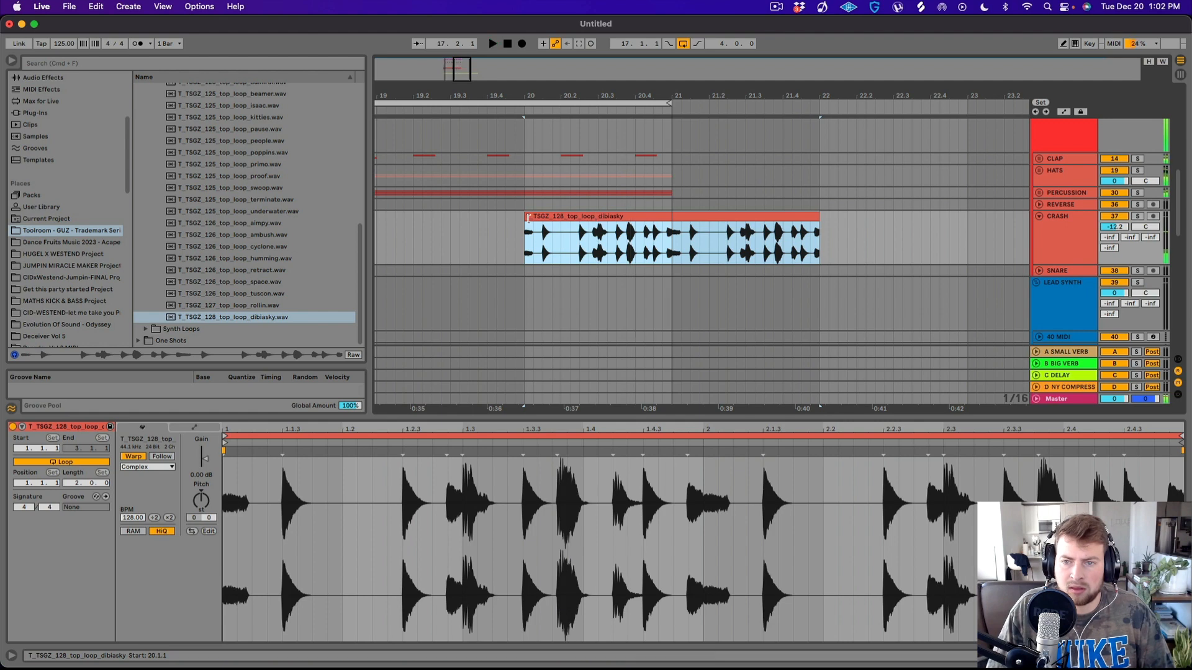
# - Trim the dibiasky loop to run from 20.4.1 to bar 21 and play the resulting fill
pyautogui.moveTo(528, 218); pyautogui.dragTo(637, 218)
pyautogui.click(556, 225)
pyautogui.press('space')
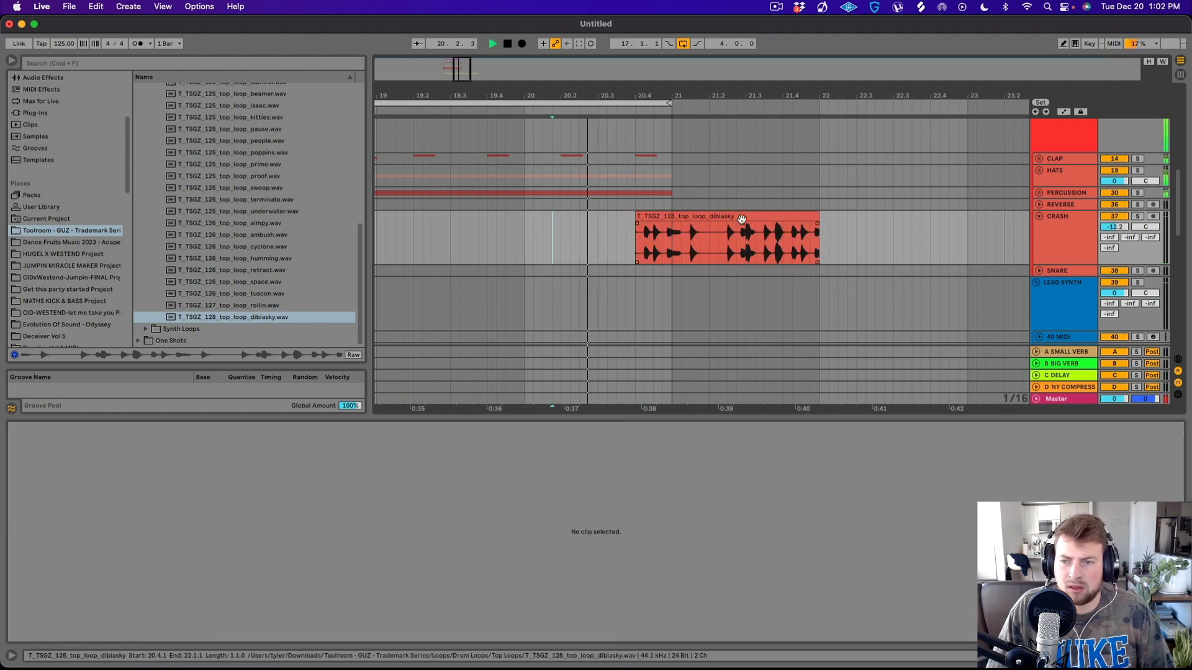
pyautogui.moveTo(818, 230); pyautogui.dragTo(674, 229)
pyautogui.press('space')
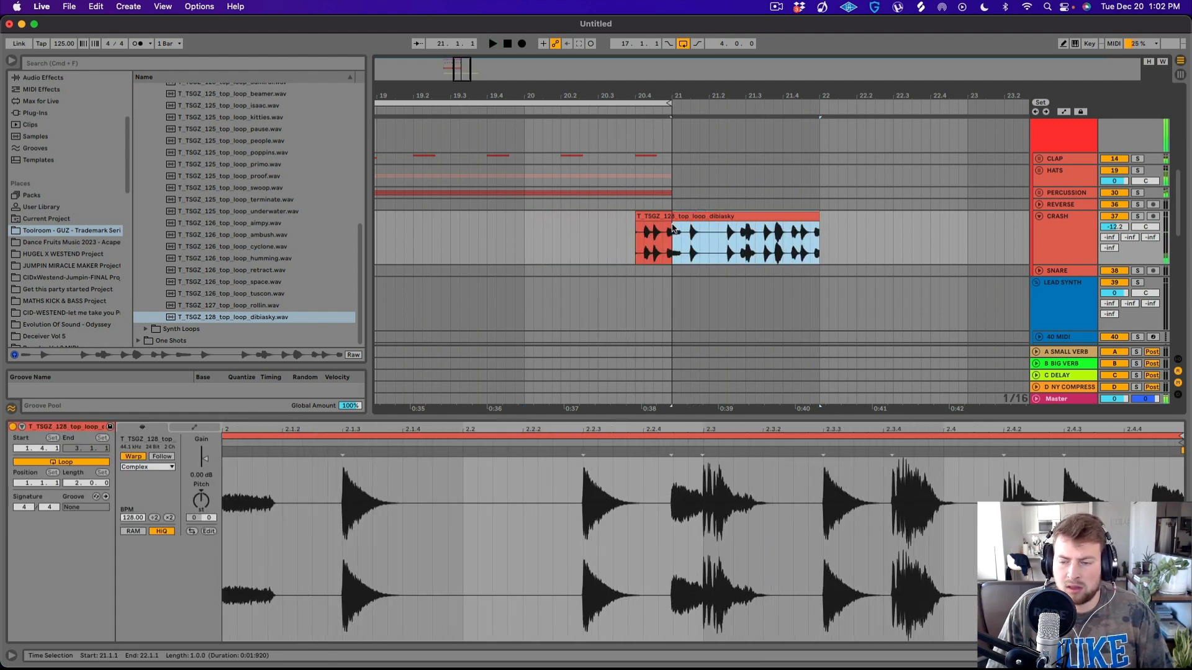
pyautogui.press('Delete')
pyautogui.click(626, 232)
pyautogui.press('space')
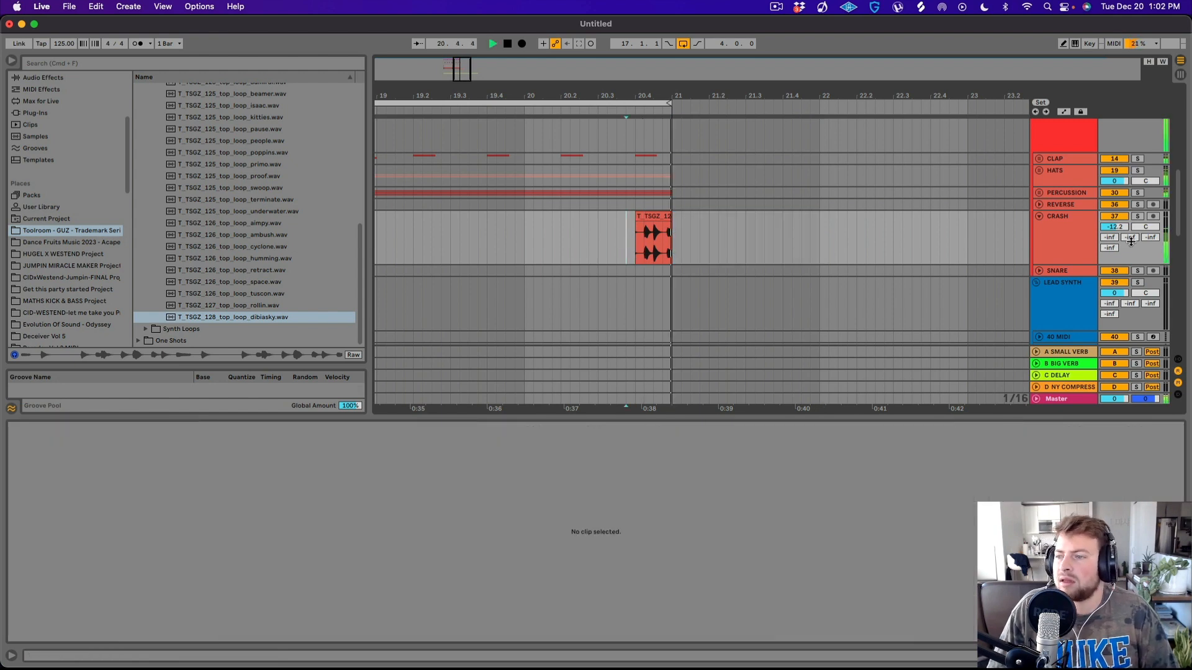
# - Set the CRASH track volume to -9.5 dB and add a short fade-out at the end of the dibiasky clip
pyautogui.press('space')
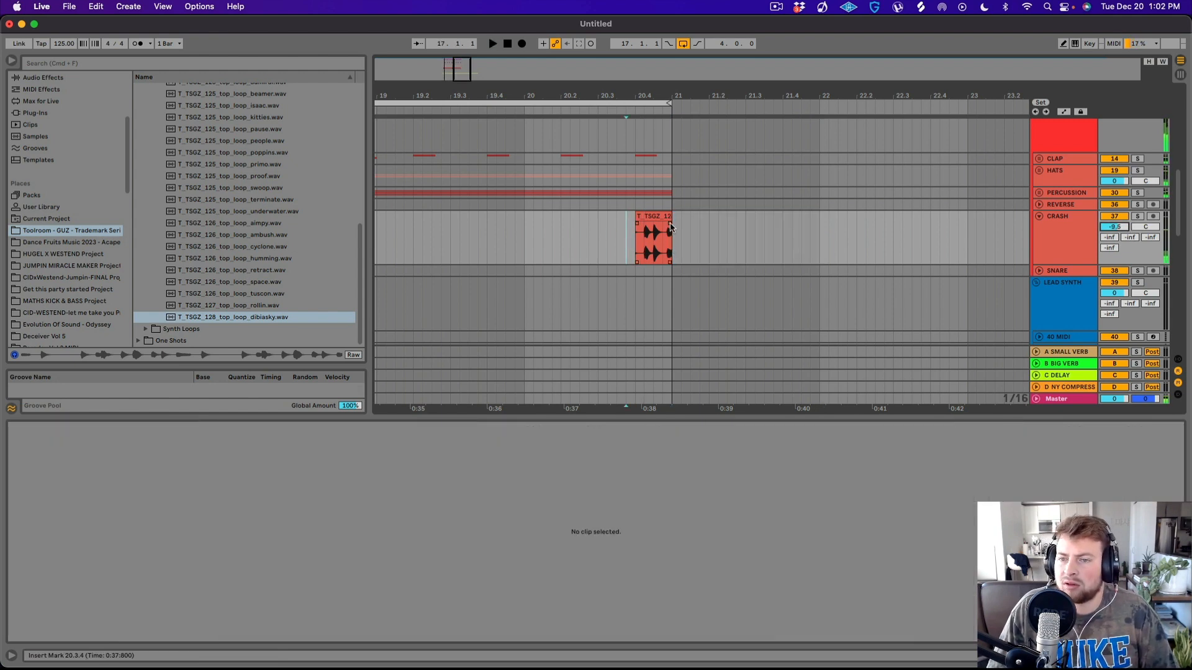
pyautogui.click(661, 245)
pyautogui.click(597, 244)
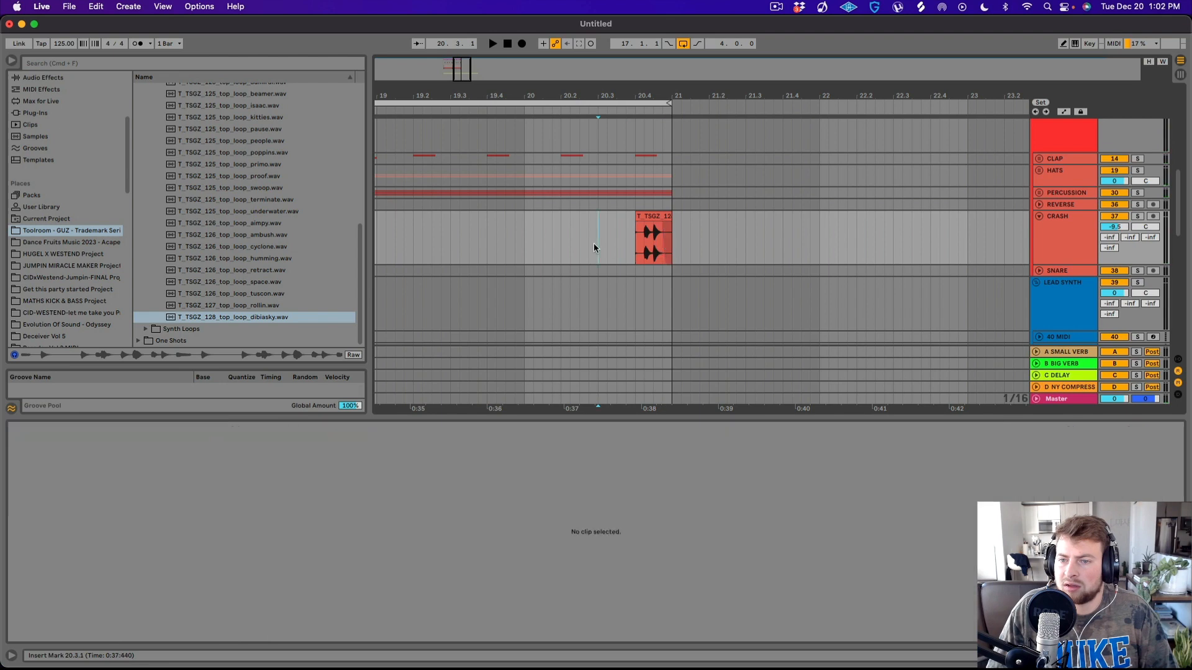
# - Play the faded fill and consolidate the dibiasky clip from 20.4.1 to bar 21
pyautogui.press('space')
pyautogui.moveTo(678, 78); pyautogui.dragTo(673, 112)
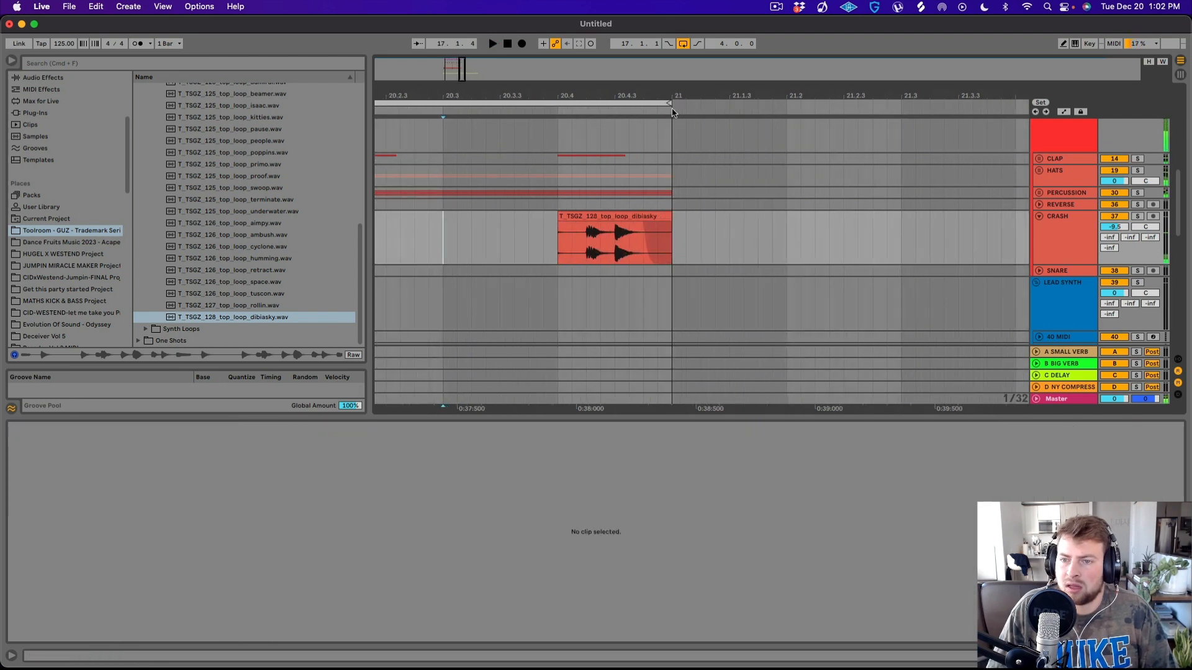
pyautogui.click(632, 217)
pyautogui.press('super+j')
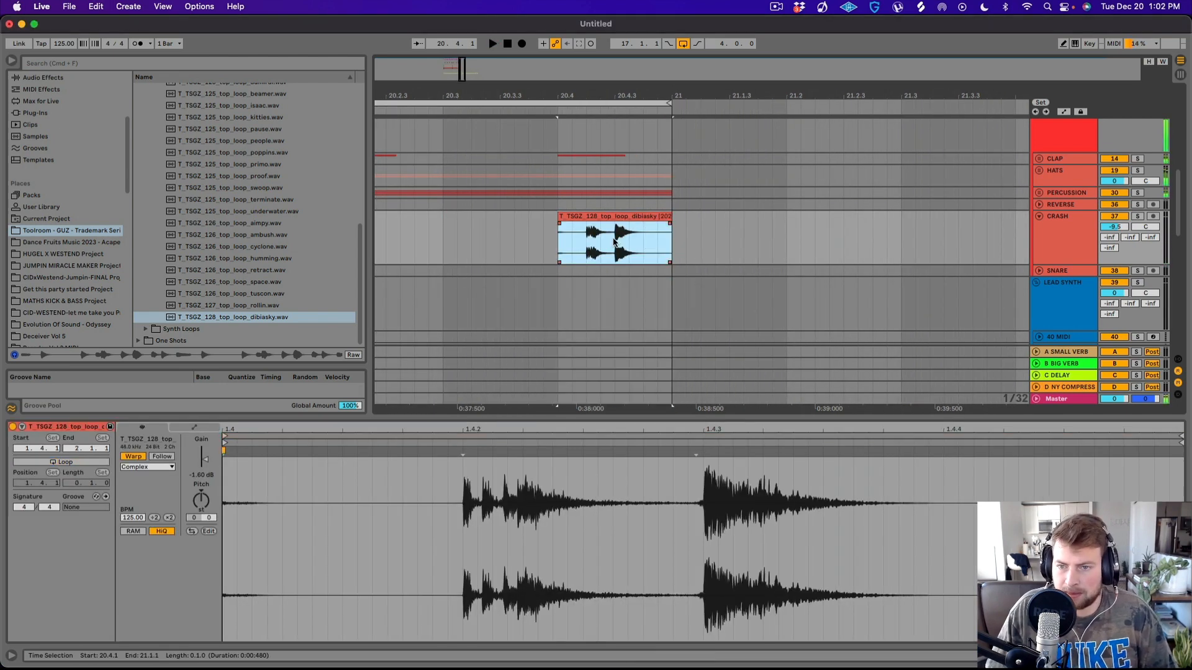
# - Try repeating the fill's last hit as 1/32 slices from 20.4.4 to bar 21, play it and undo the repeats
pyautogui.click(633, 219)
pyautogui.press('super+d')
pyautogui.press('super+d')
pyautogui.press('super+d')
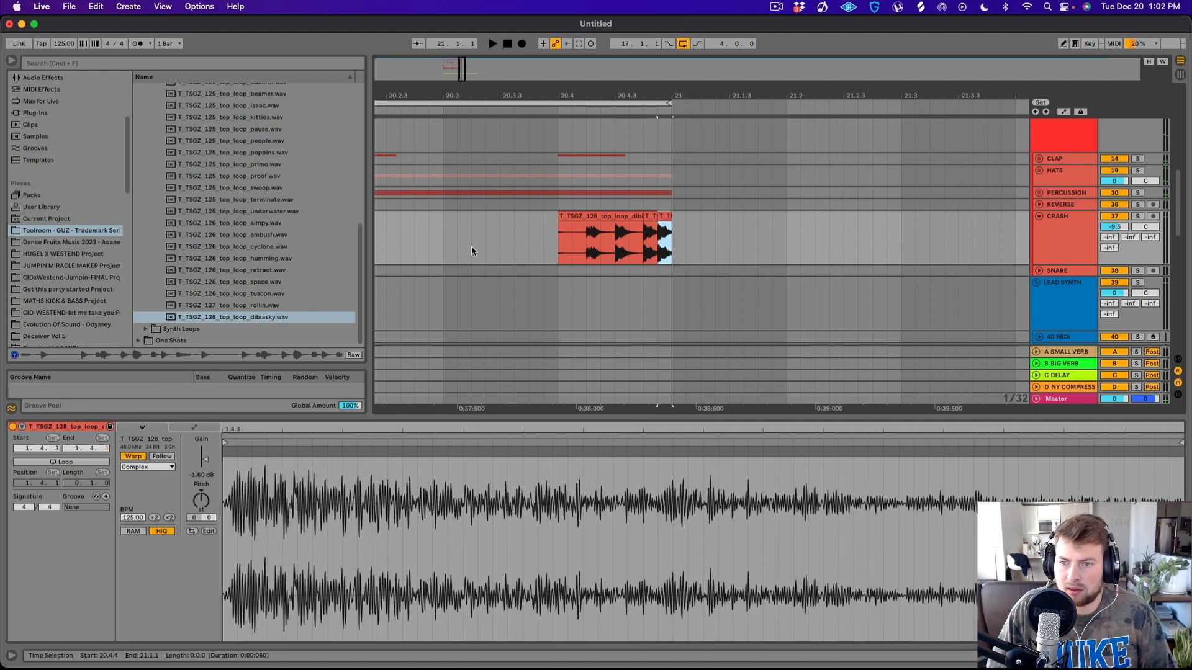
pyautogui.click(471, 245)
pyautogui.press('space')
pyautogui.press('space')
pyautogui.click(585, 236)
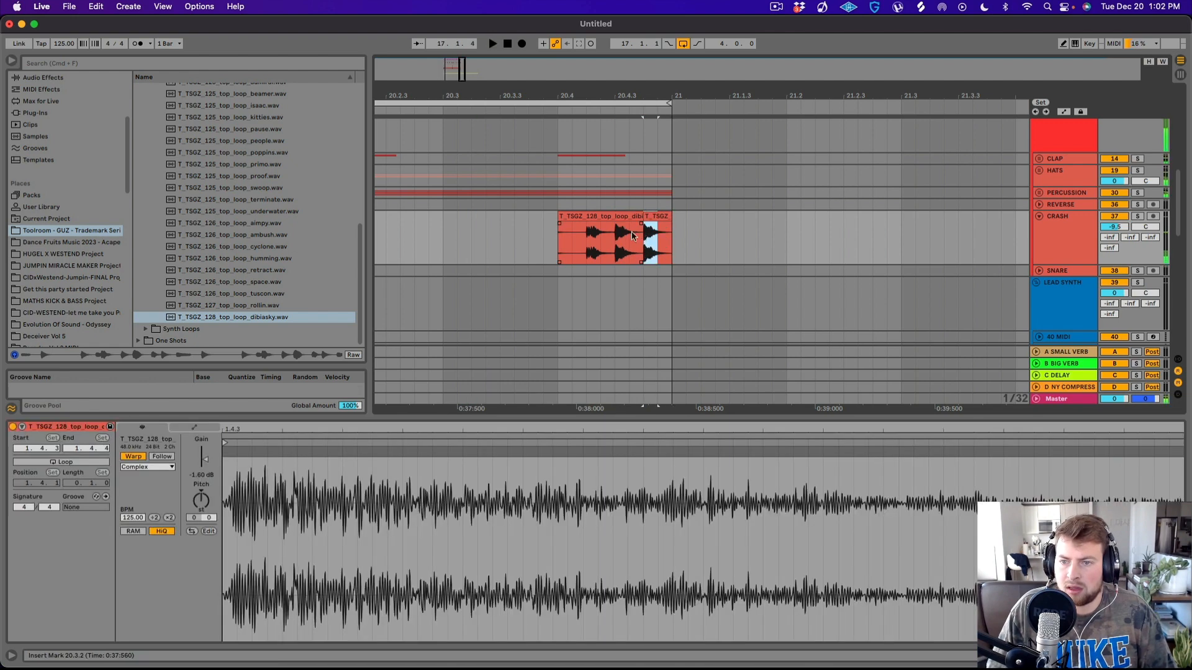
pyautogui.press('super+z')
# - Duplicate the hit between 20.4.3 and 20.4.4 to 20.4.4 on the CRASH track and compare the fill with and without it
pyautogui.click(586, 237)
pyautogui.press('space')
pyautogui.press('super+d')
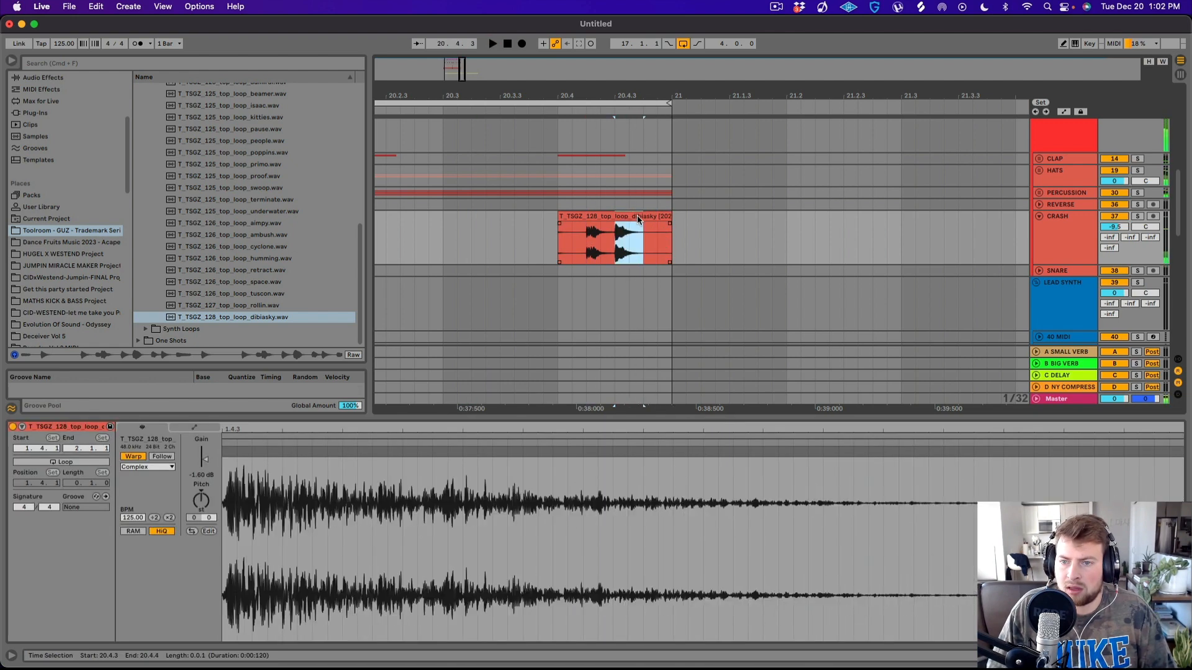
pyautogui.click(531, 234)
pyautogui.press('space')
pyautogui.press('space')
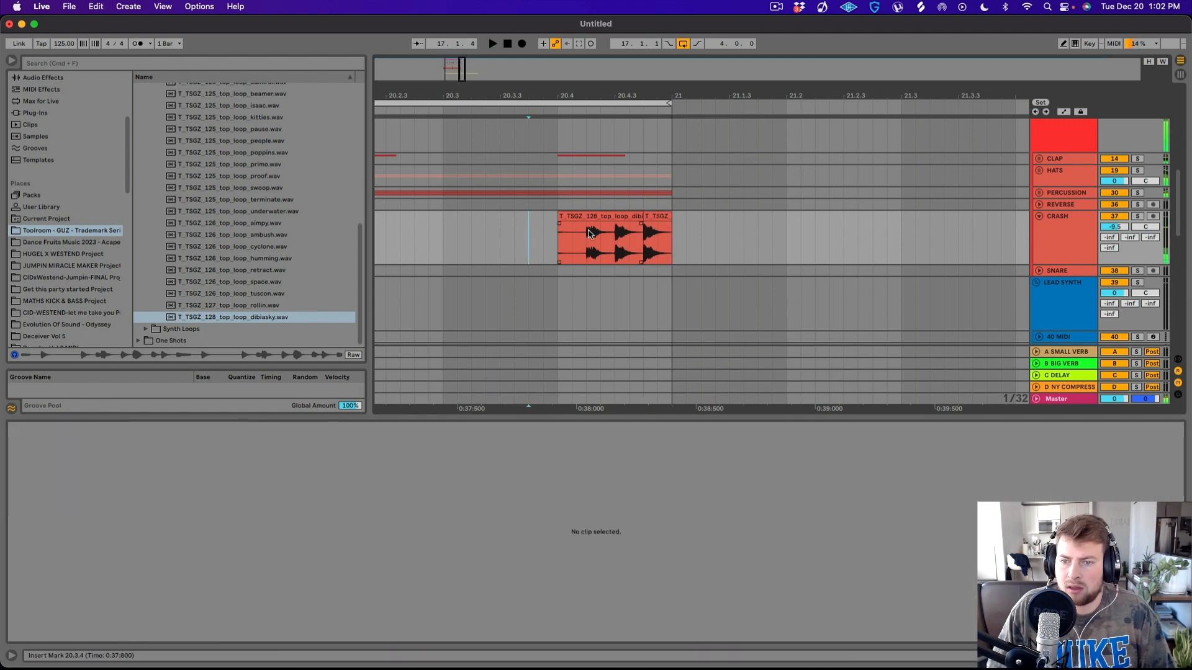
pyautogui.press('super+z')
pyautogui.press('super+shift+z')
pyautogui.press('space')
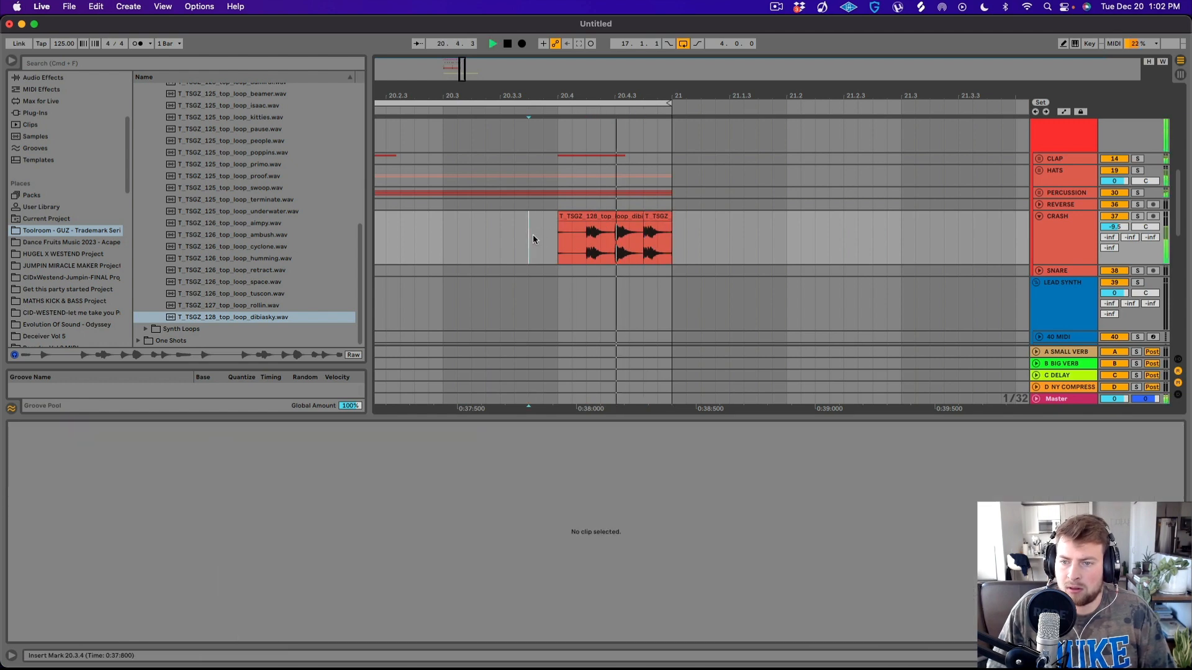
# - Collapse the DRUMS group, set the tempo to 127 BPM and play the four-bar groove
pyautogui.moveTo(609, 93); pyautogui.dragTo(648, 74)
pyautogui.scroll(-5, 1008, 173)
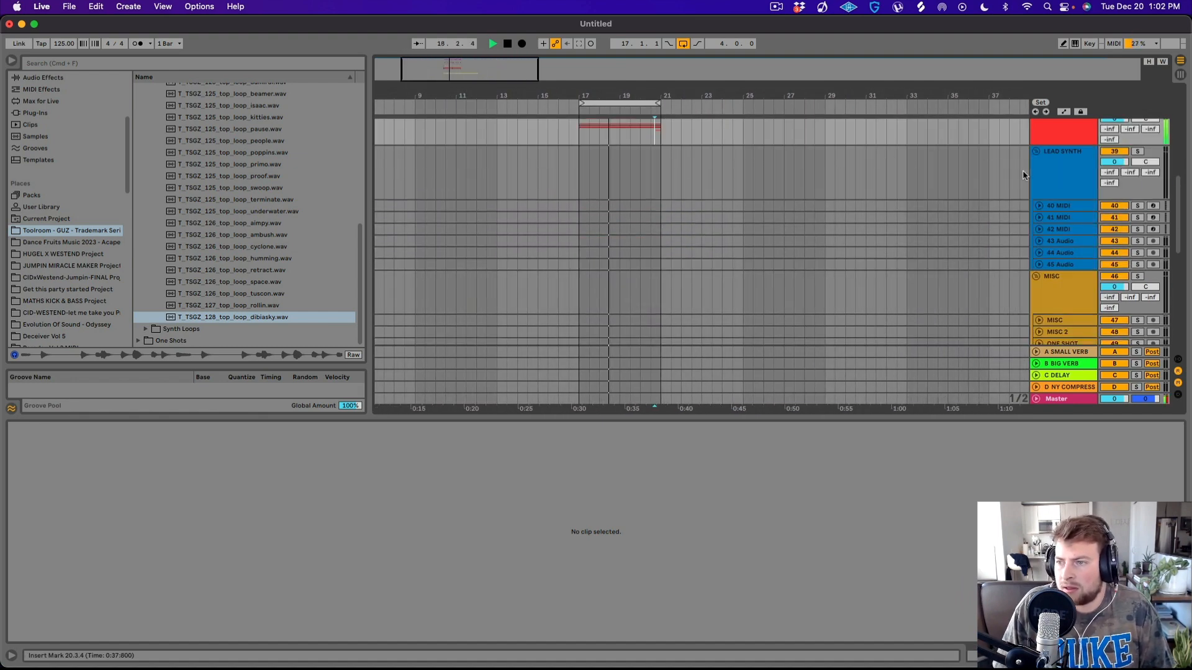
pyautogui.scroll(6, 1018, 166)
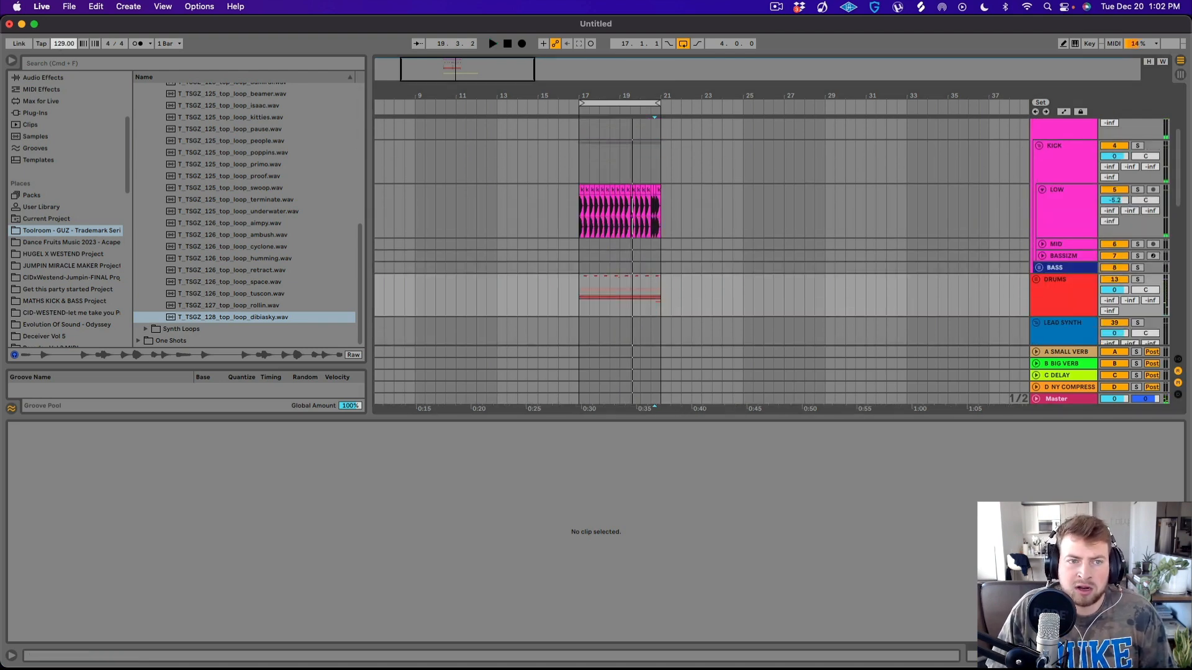
pyautogui.write('128')
pyautogui.press('Return')
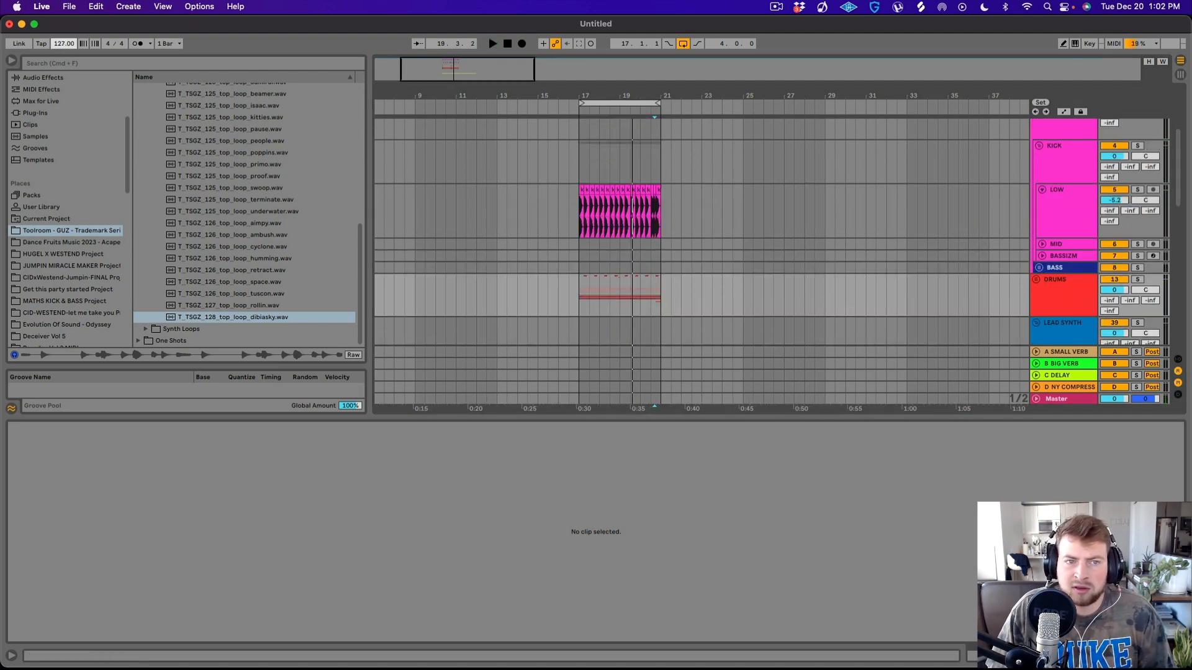
pyautogui.press('space')
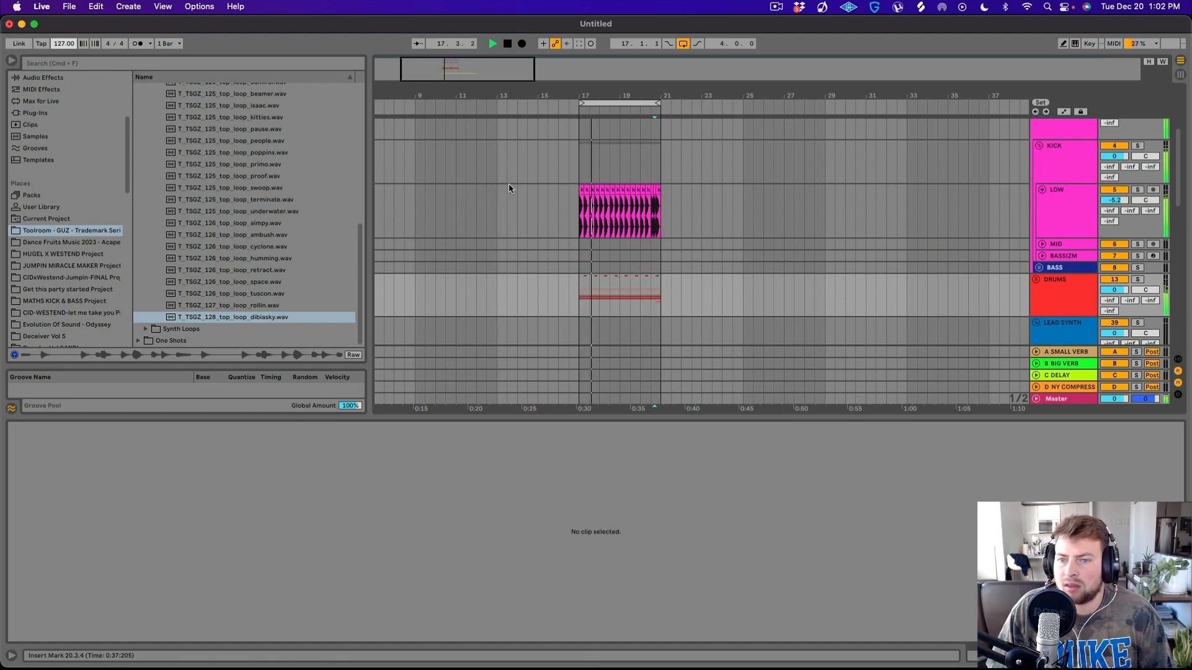
pyautogui.press('z')
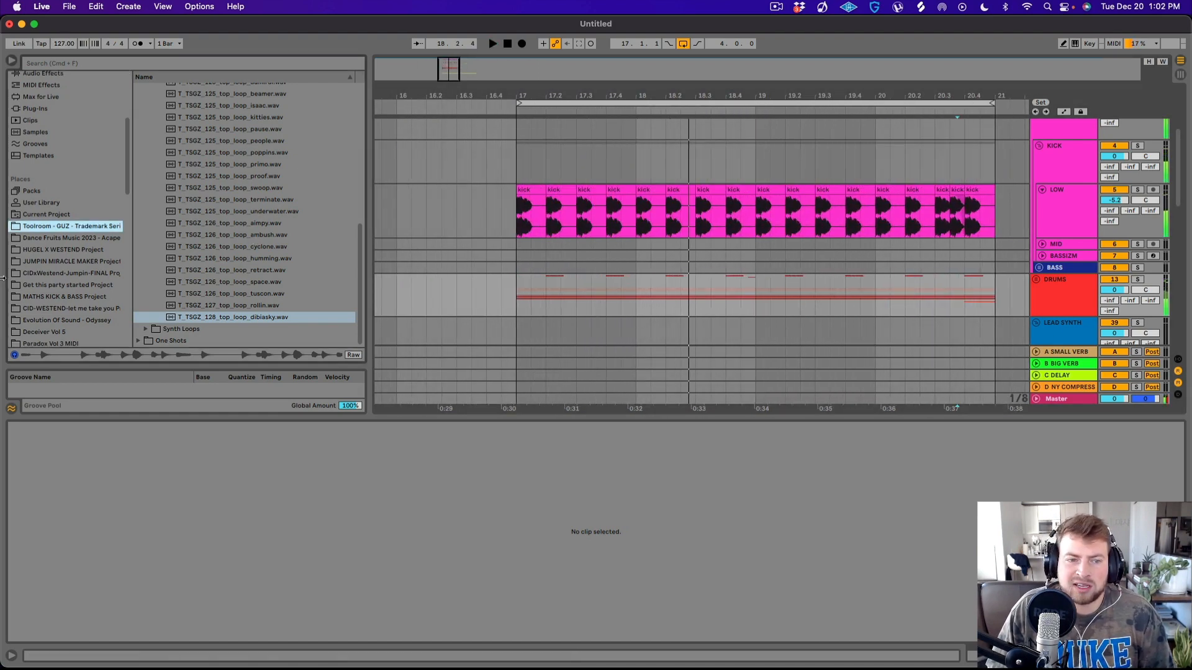
# - Open the REMAKES folder from the saved browser places
pyautogui.scroll(-8, 92, 282)
pyautogui.scroll(-10, 74, 287)
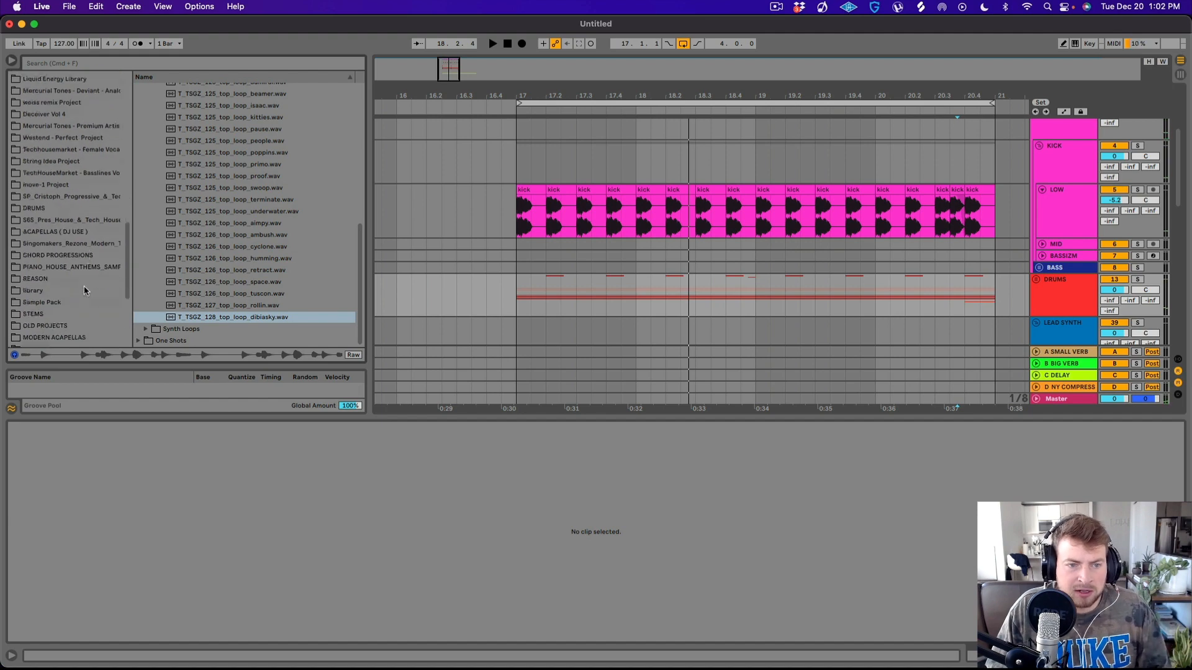
pyautogui.click(37, 282)
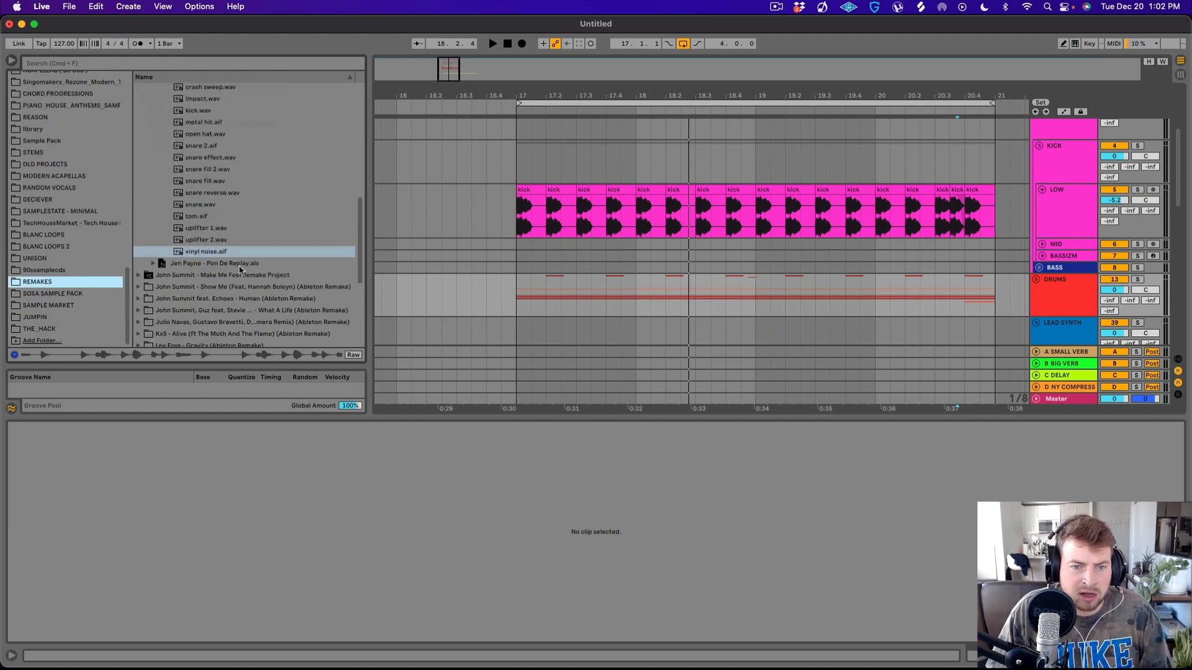
# - Collapse the Jen Payne remake folder and expand the Tita Lau - What is real Project down to its imported samples
pyautogui.scroll(-5, 163, 227)
pyautogui.click(139, 209)
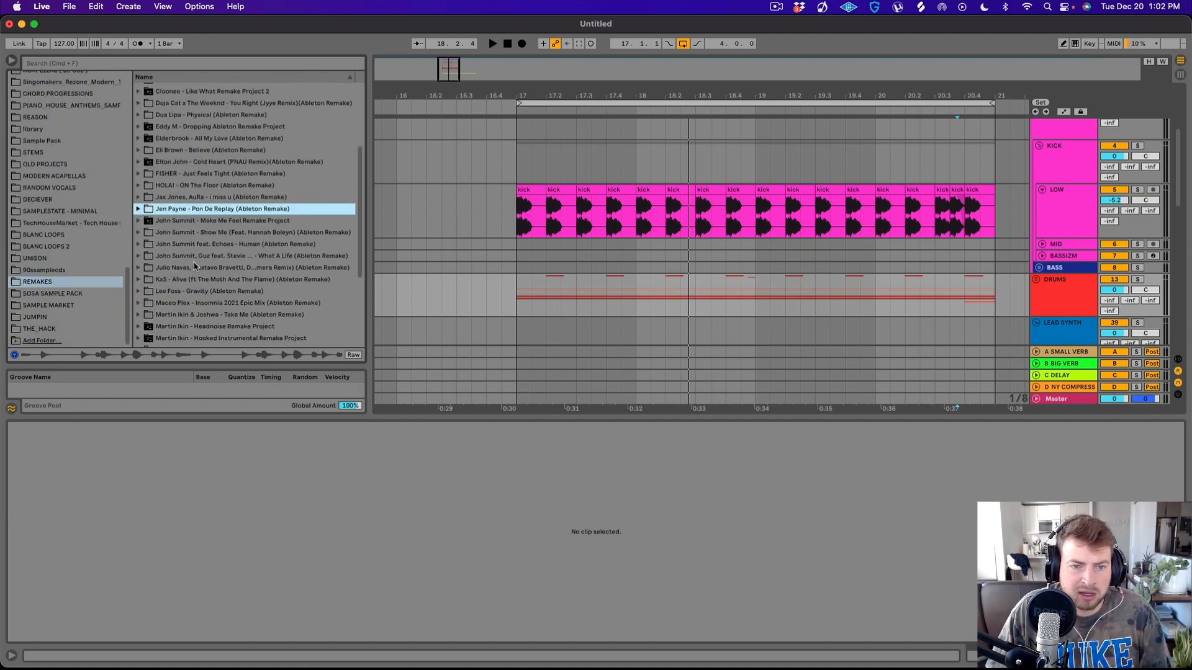
pyautogui.scroll(-5, 196, 265)
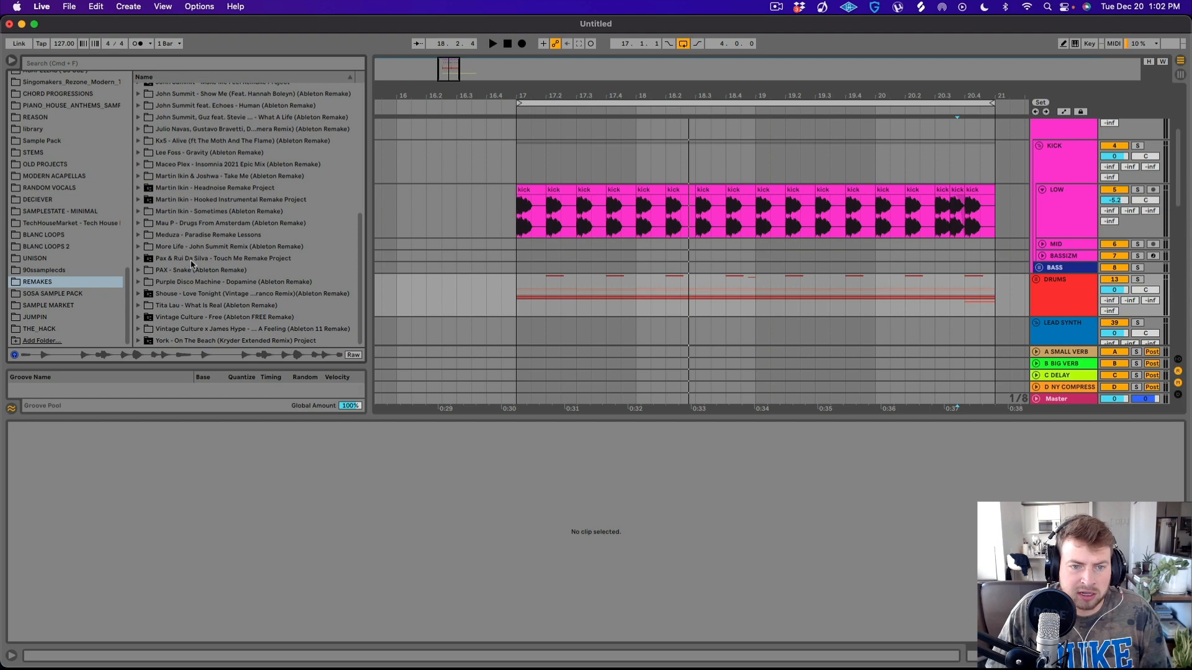
pyautogui.click(138, 305)
pyautogui.click(146, 322)
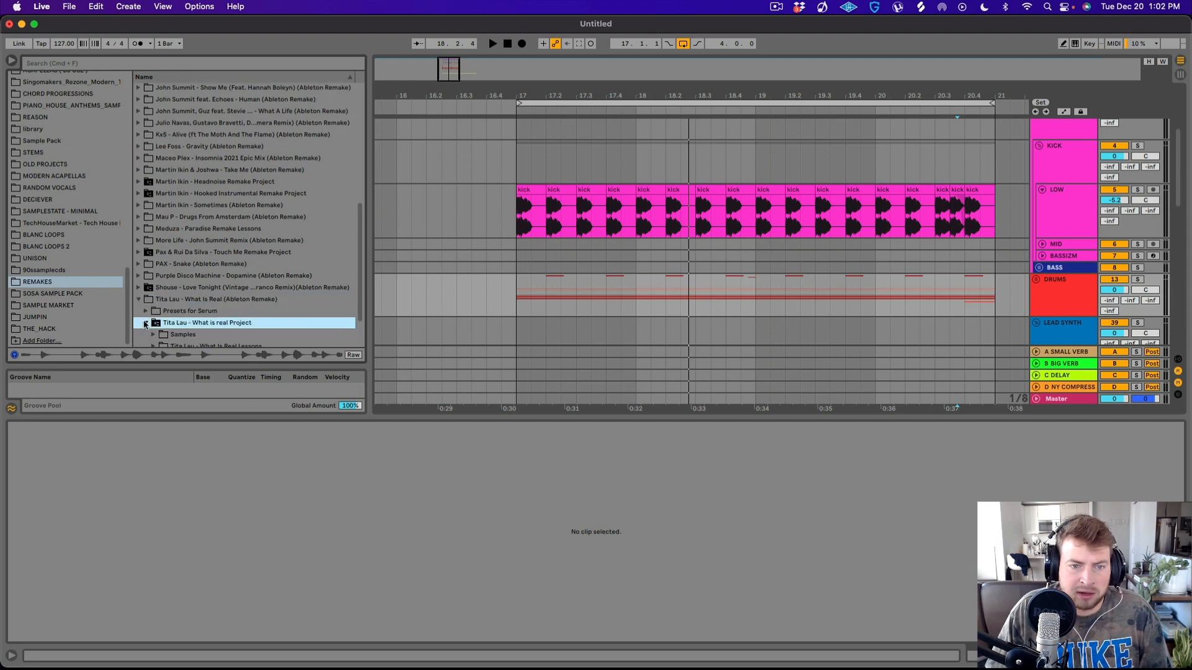
pyautogui.click(154, 282)
pyautogui.click(161, 293)
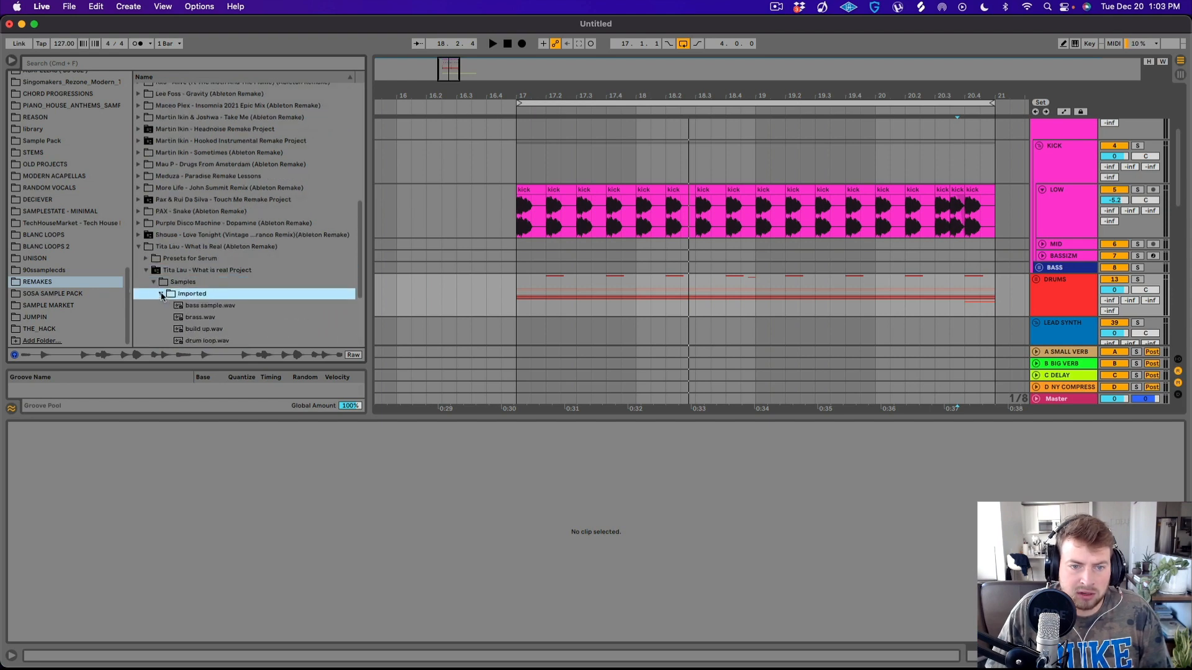
# - Audition kick.wav from the imported samples, place it at bar 17 on the LOW kick track and play the groove
pyautogui.click(195, 223)
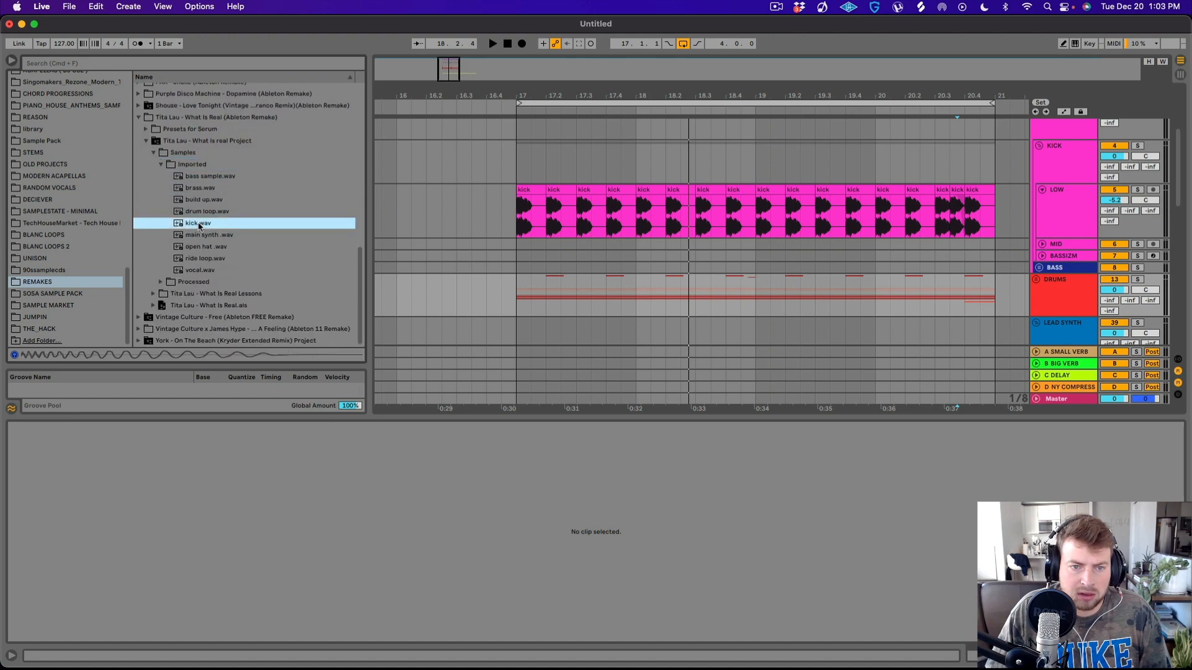
pyautogui.moveTo(195, 223); pyautogui.dragTo(500, 224)
pyautogui.click(502, 217)
pyautogui.press('space')
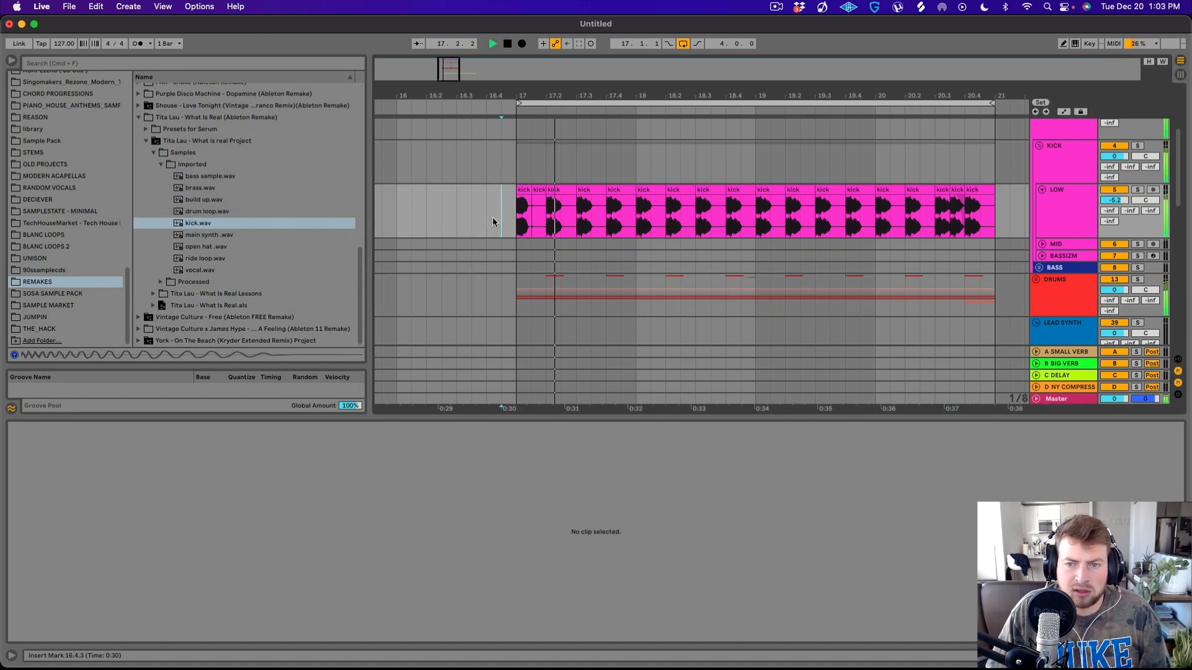
# - Play back the kick pattern on the LOW track from just before bar 17
pyautogui.press('space')
pyautogui.click(524, 193)
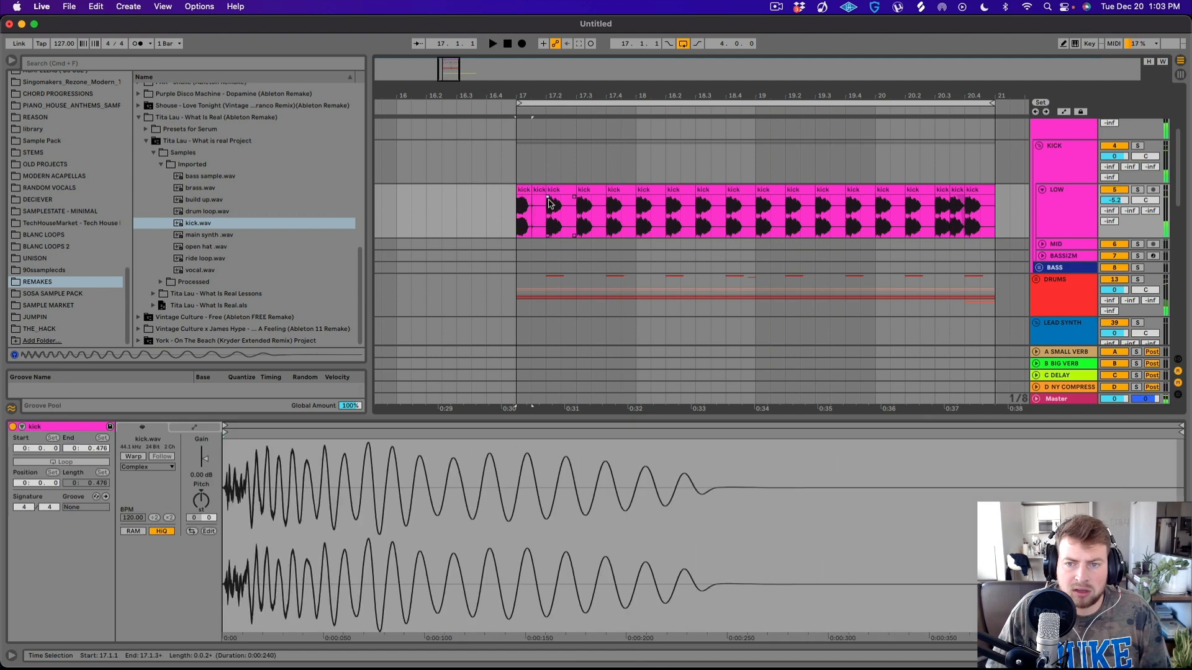
pyautogui.click(502, 216)
pyautogui.press('space')
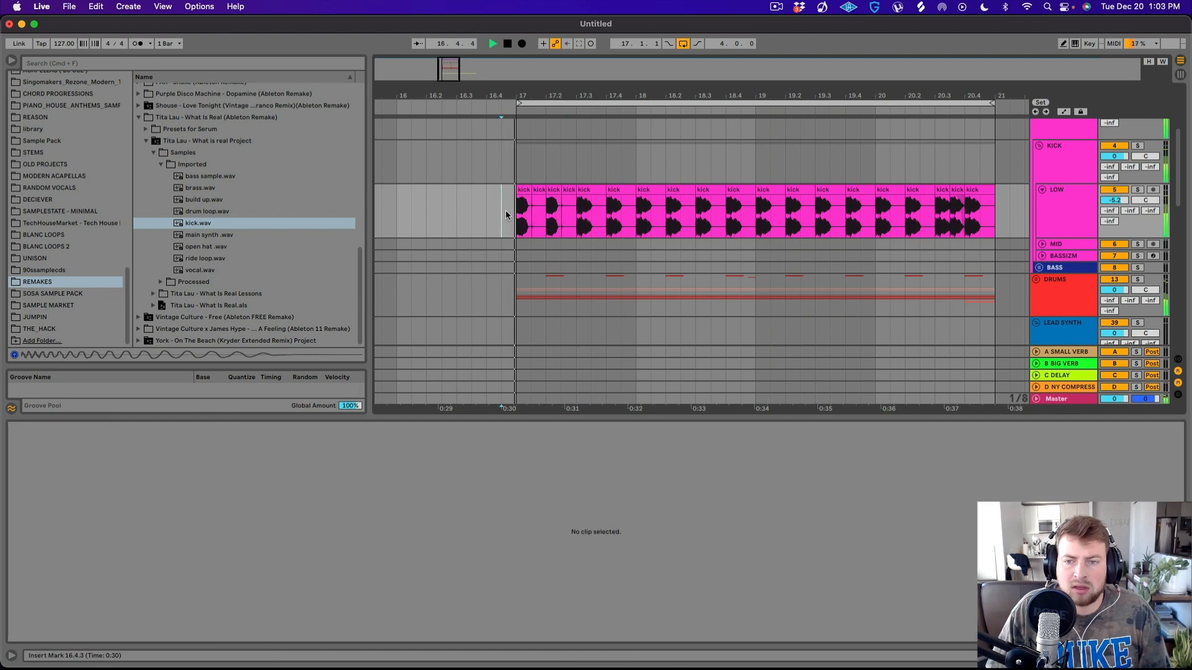
pyautogui.press('space')
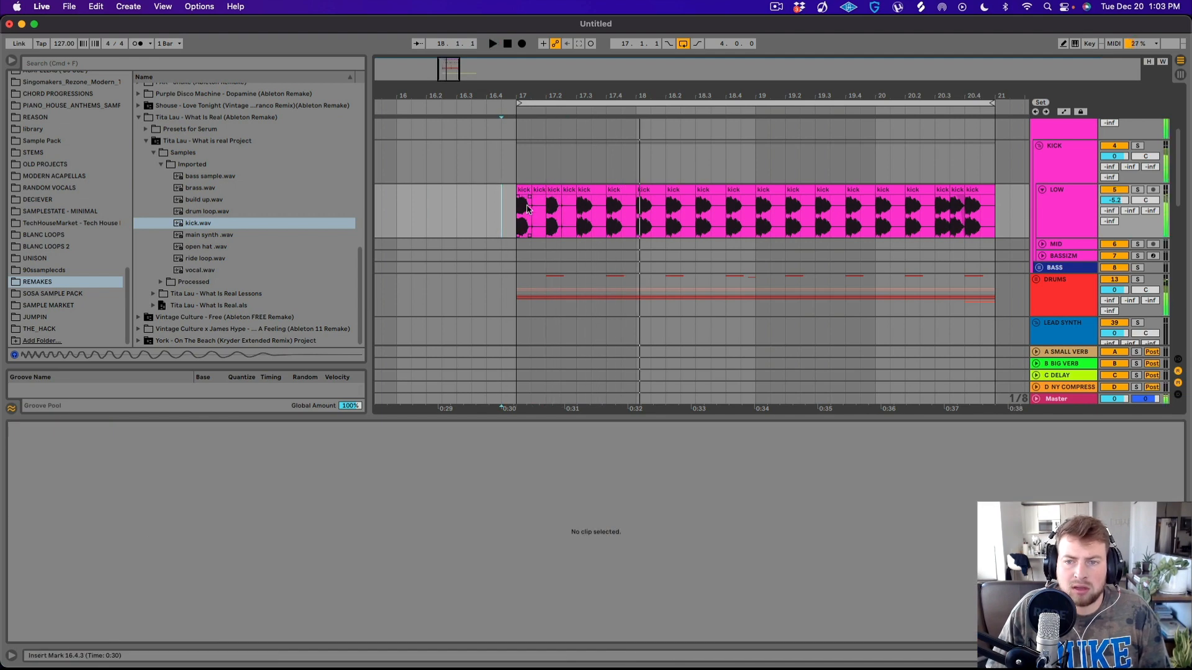
# - Delete the half-beat kick at 17.1.3 on the LOW track and consolidate the first kick into a one-beat clip
pyautogui.click(527, 209)
pyautogui.moveTo(531, 205); pyautogui.dragTo(535, 191)
pyautogui.press('Delete')
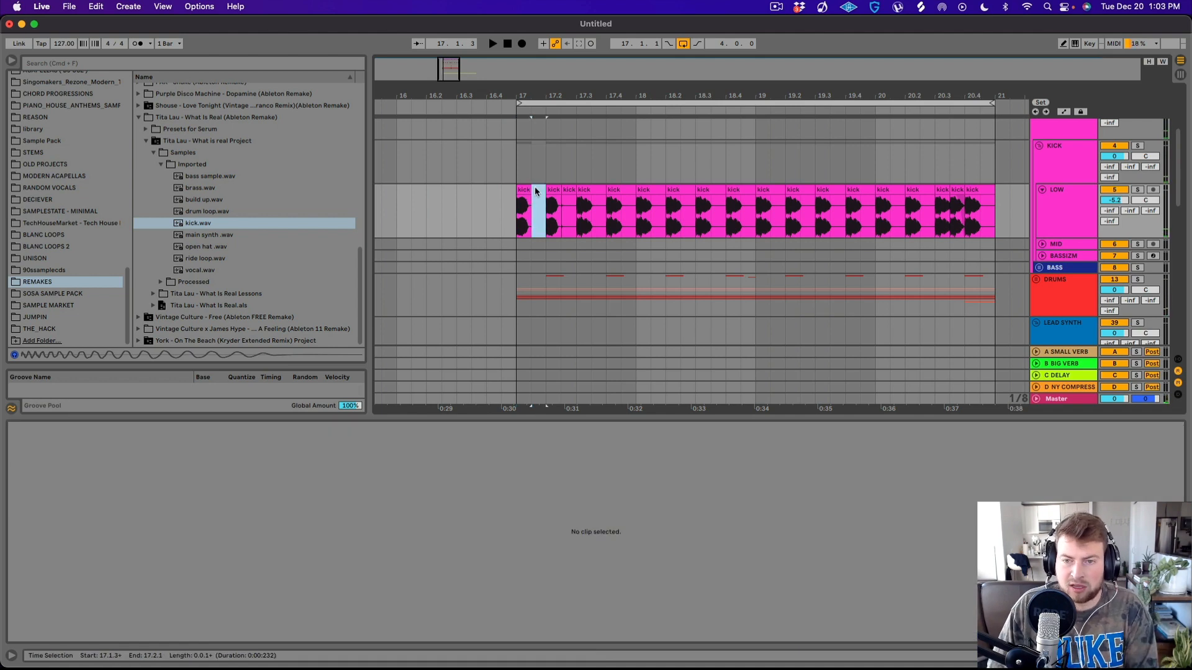
pyautogui.keyDown('shift'); pyautogui.click(520, 207); pyautogui.keyUp('shift')
pyautogui.press('super+j')
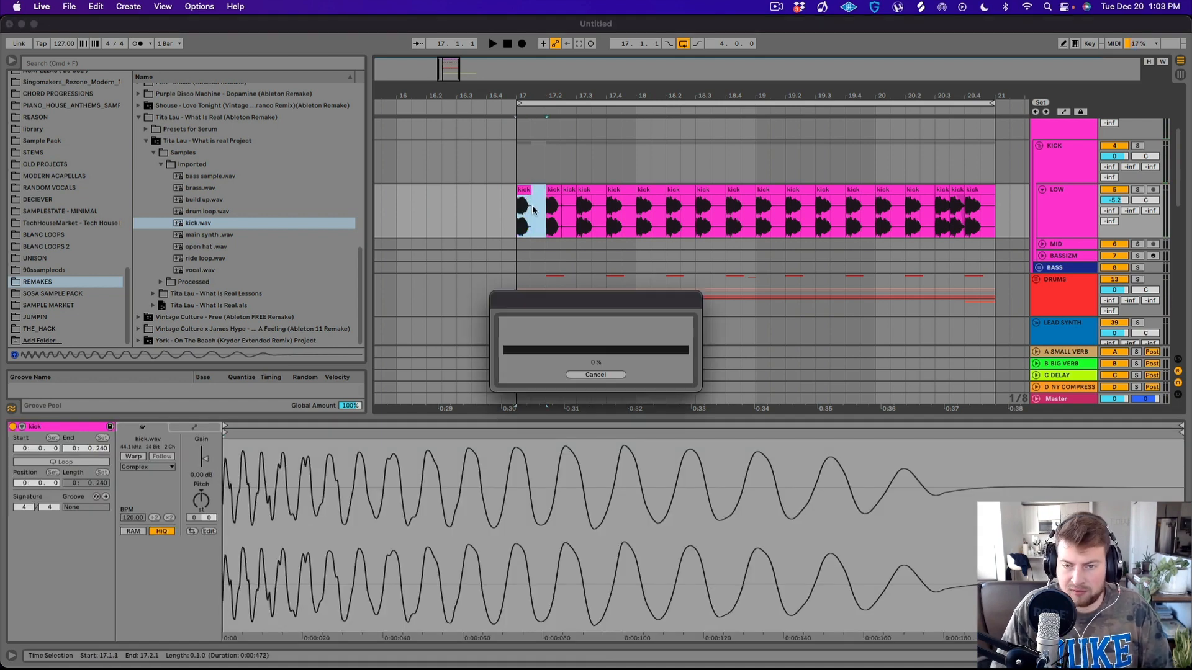
# - Duplicate the consolidated one-beat kick repeatedly along the LOW track until it fills the loop up to bar 21
pyautogui.press('super+d')
pyautogui.press('super+d')
pyautogui.press('super+d')
pyautogui.press('super+d')
pyautogui.press('super+d')
pyautogui.press('super+d')
pyautogui.press('super+d')
pyautogui.press('super+d')
pyautogui.press('super+d')
pyautogui.press('super+d')
pyautogui.press('super+d')
pyautogui.press('super+d')
pyautogui.press('super+d')
pyautogui.press('super+d')
pyautogui.press('super+d')
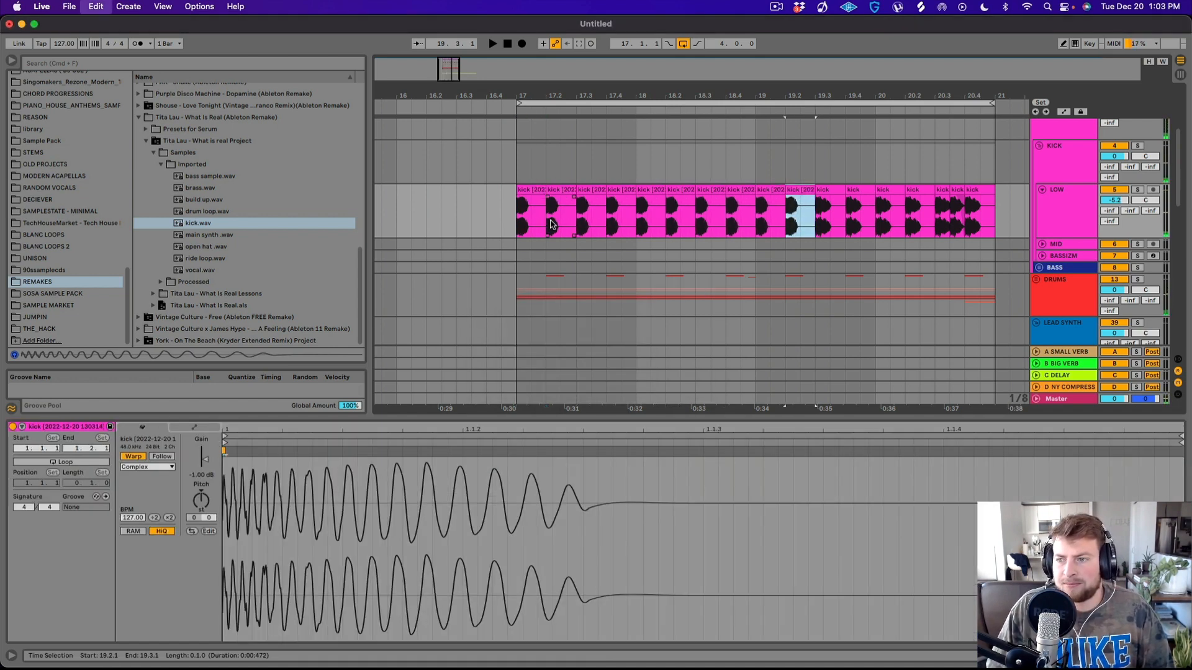
# - Duplicate the first half beat of the kick at 20.3.1 to add an extra hit at 20.3.3 on the LOW track
pyautogui.moveTo(938, 207); pyautogui.dragTo(949, 195)
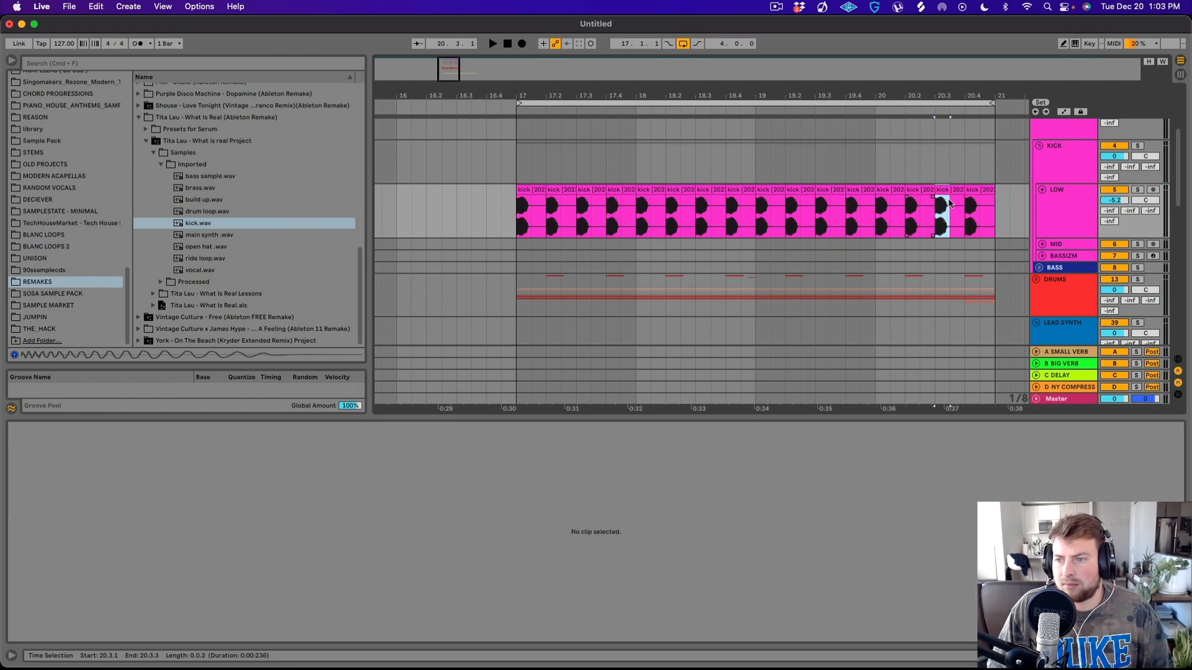
pyautogui.press('super+d')
pyautogui.click(929, 212)
# - Set the LOW track's volume to -4.4 dB during playback and unfold the MID track
pyautogui.press('space')
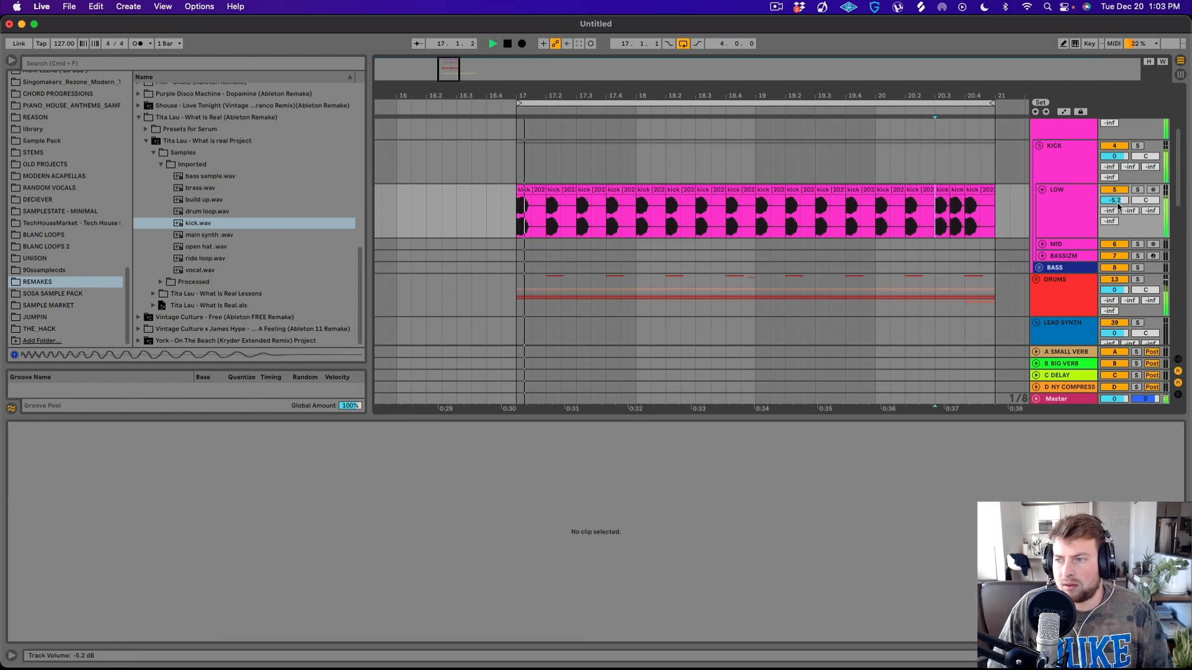
pyautogui.click(1075, 207)
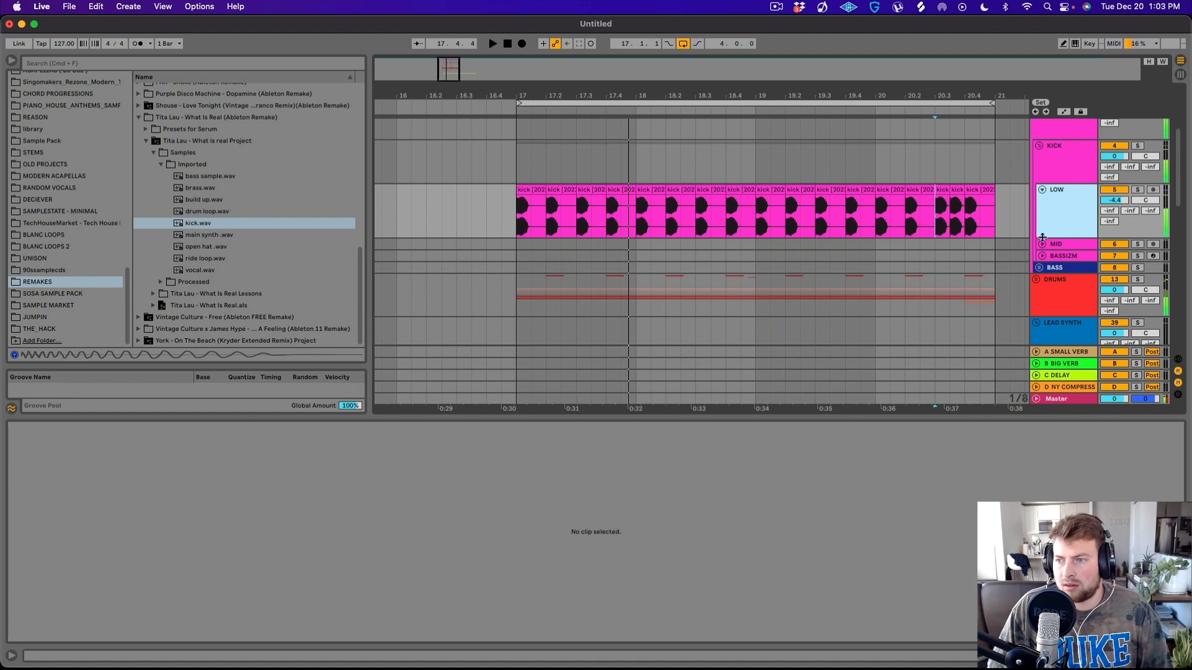
pyautogui.click(1041, 243)
# - Expand the John Summit, Guz "What A Life" remake folder and filter the browser by "kick"
pyautogui.click(138, 117)
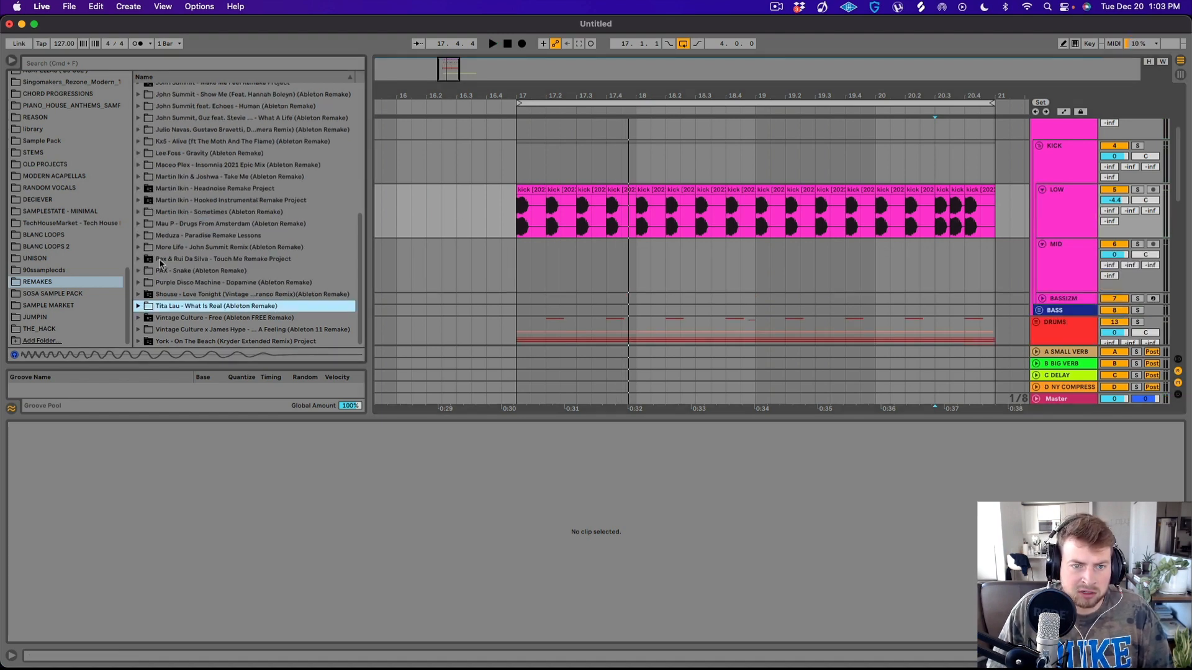
pyautogui.scroll(2, 158, 257)
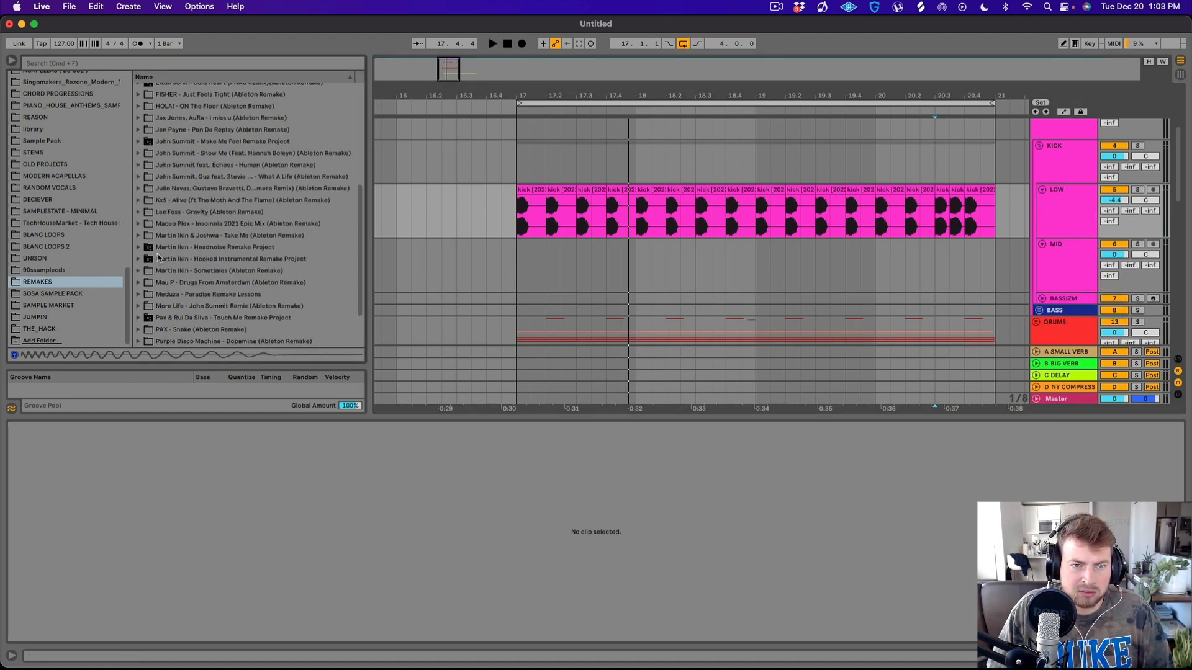
pyautogui.click(138, 177)
pyautogui.click(153, 68)
pyautogui.write('kick')
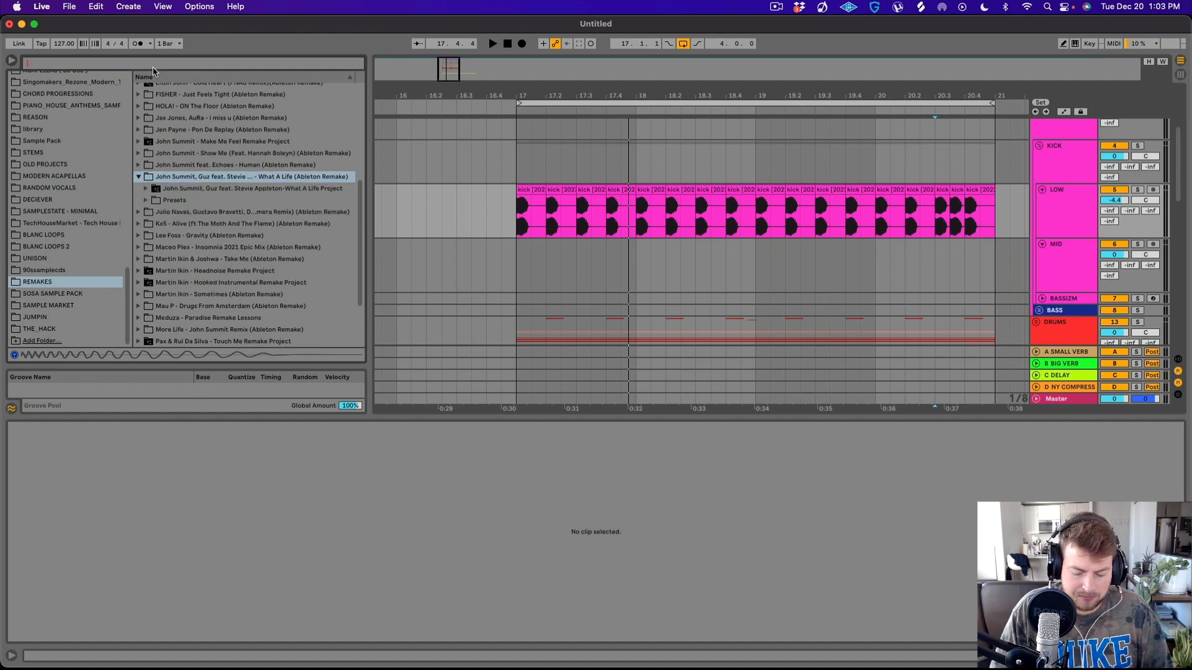
# - Open the What A Life project's processed Crop samples and preview its Kick.wav
pyautogui.scroll(-4, 165, 135)
pyautogui.click(144, 267)
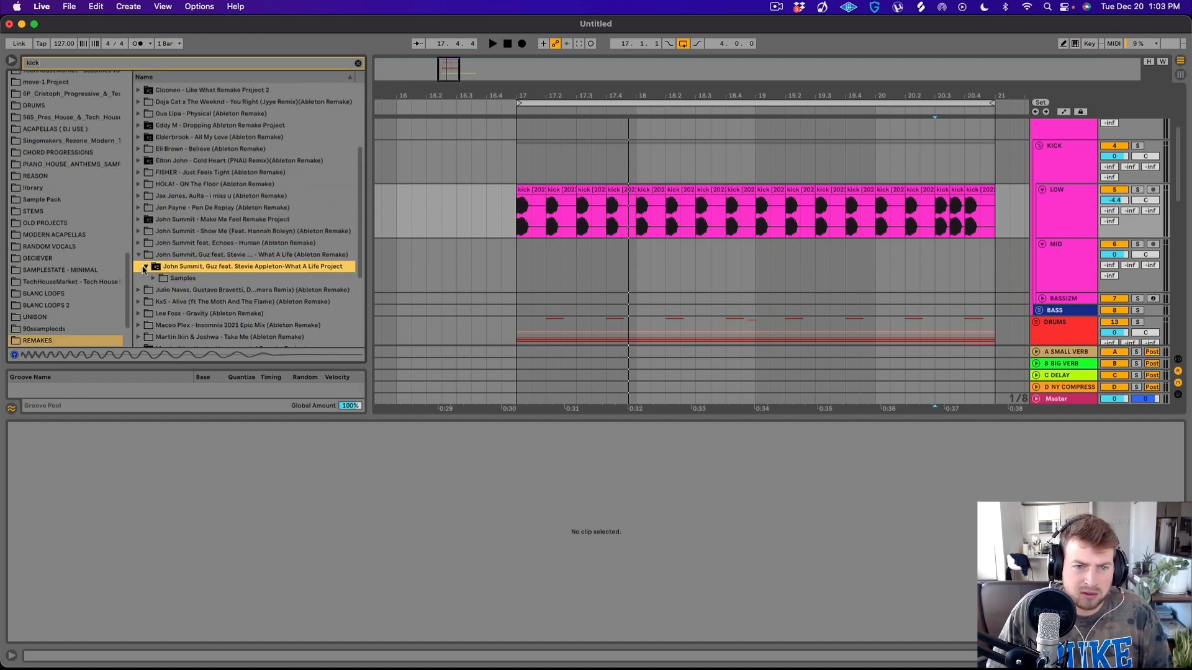
pyautogui.click(153, 278)
pyautogui.click(161, 290)
pyautogui.click(169, 302)
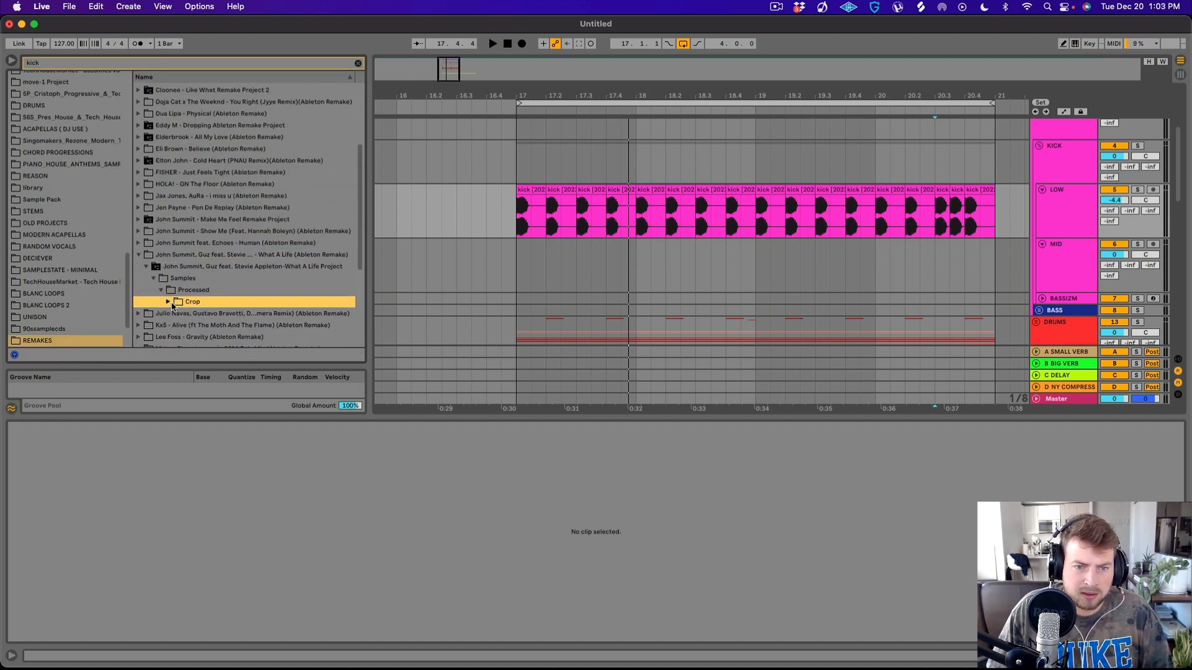
pyautogui.click(185, 314)
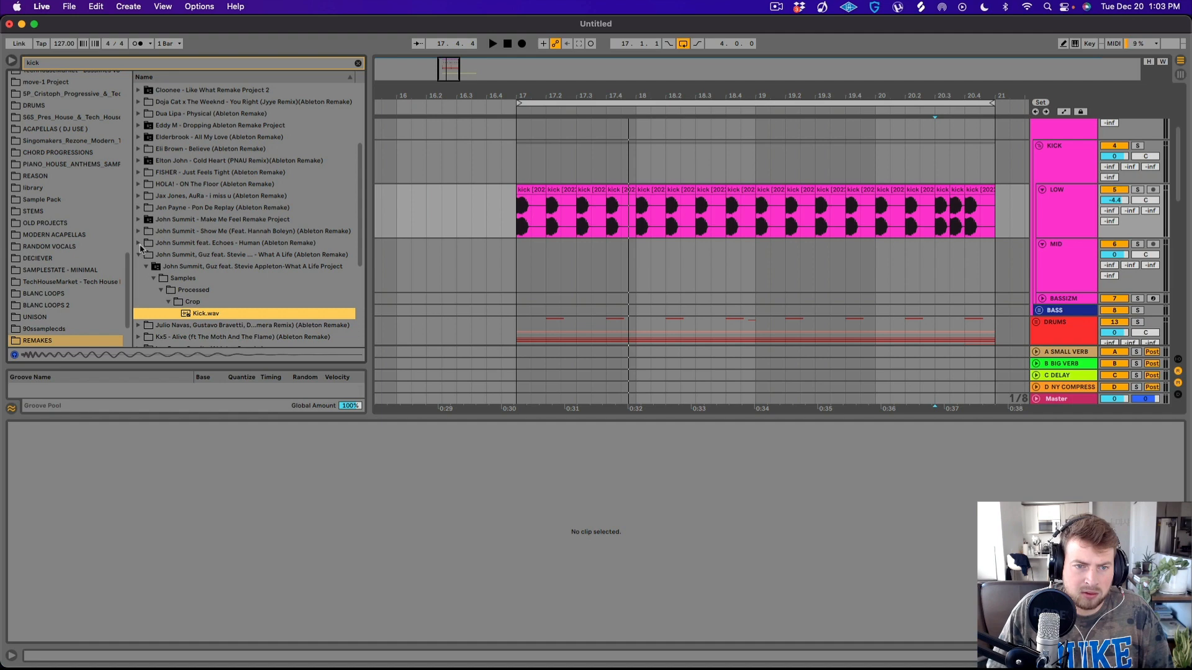
# - Preview the imported kicks of the John Summit feat. Echoes - Human project and place Kick.wav on the MID track at bar 17
pyautogui.click(138, 243)
pyautogui.click(146, 254)
pyautogui.click(153, 266)
pyautogui.click(161, 278)
pyautogui.click(179, 290)
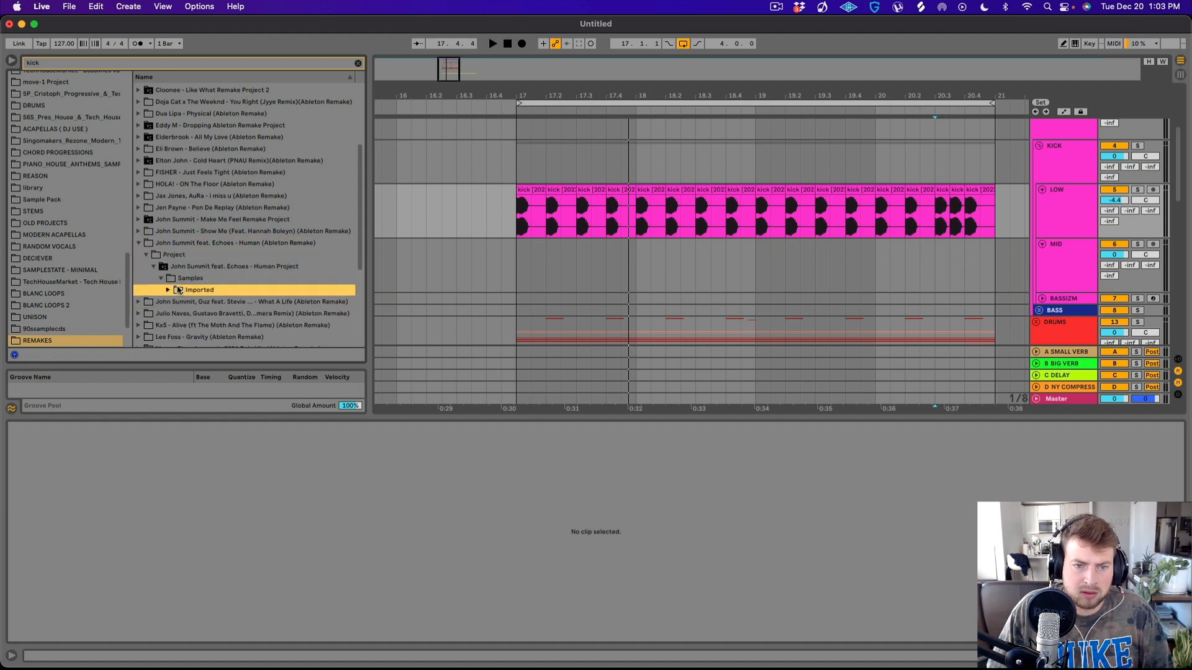
pyautogui.click(179, 290)
pyautogui.click(192, 301)
pyautogui.click(192, 314)
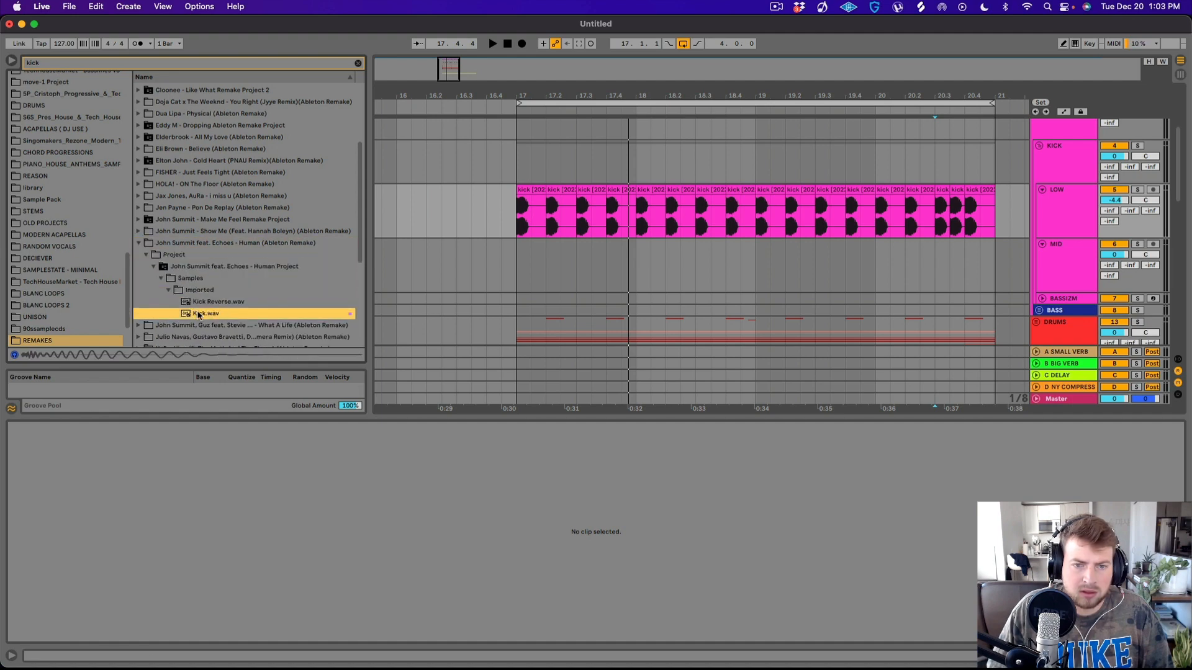
pyautogui.moveTo(199, 315); pyautogui.dragTo(502, 254)
# - Shorten the MID kick clip to about 59 ms and add a fade-out across its length
pyautogui.scroll(3, 530, 273)
pyautogui.click(492, 92)
pyautogui.press('a')
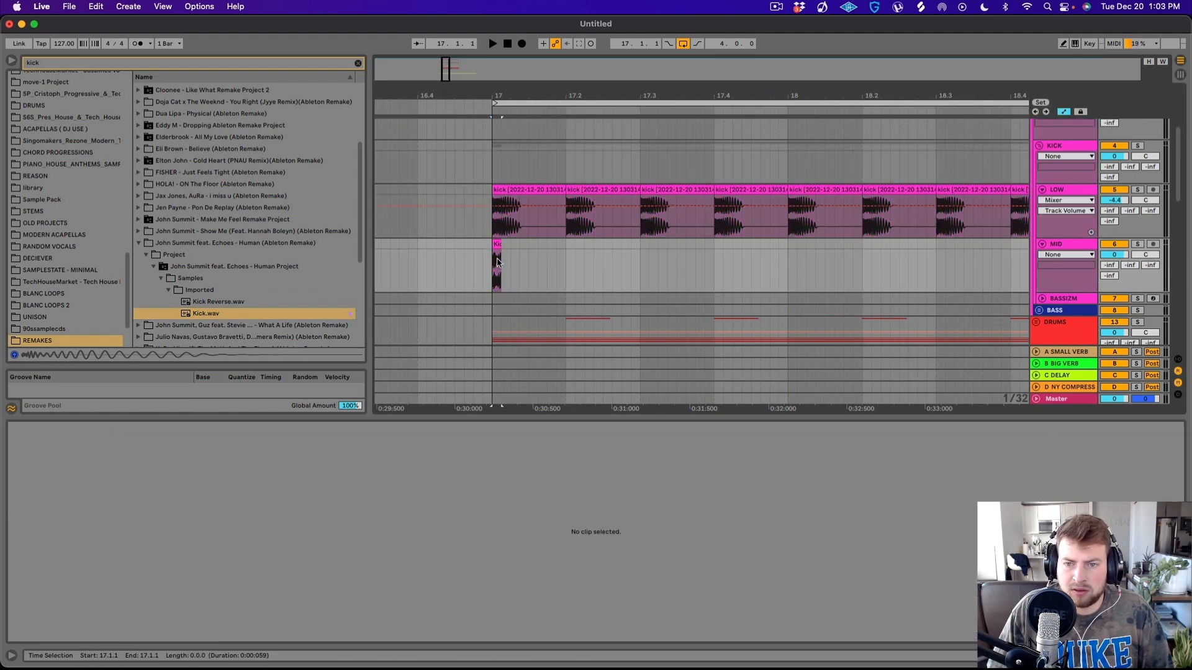
pyautogui.moveTo(492, 92); pyautogui.dragTo(492, 155)
pyautogui.click(511, 244)
pyautogui.press('a')
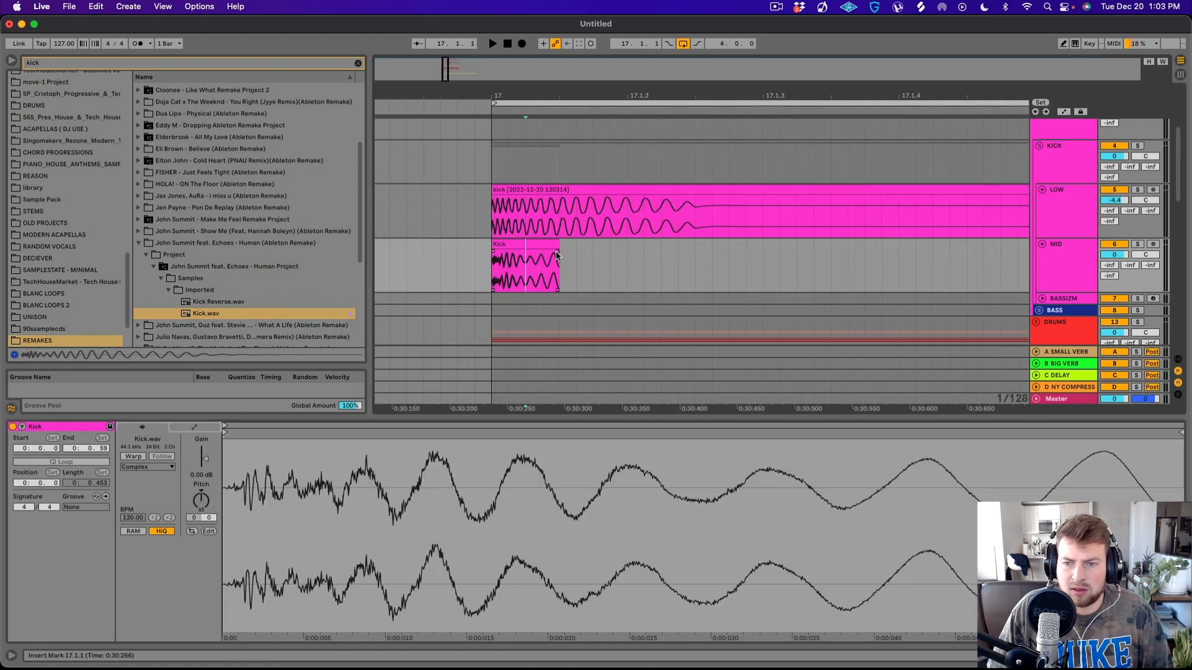
pyautogui.moveTo(557, 252); pyautogui.dragTo(448, 222)
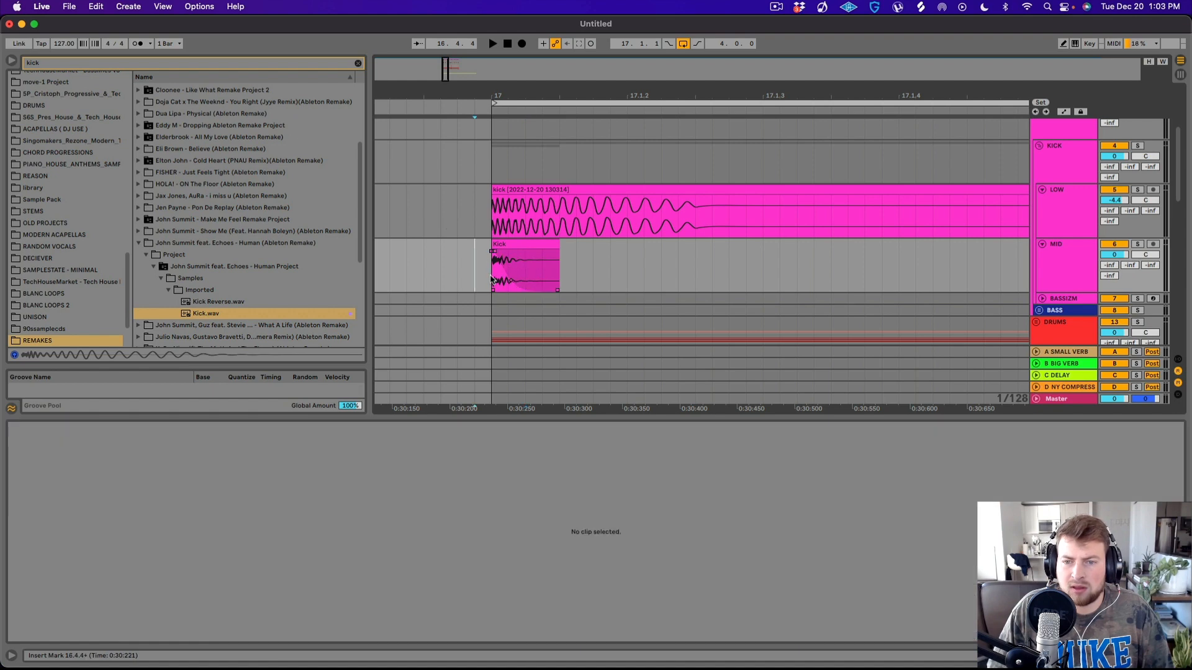
# - Solo the KICK group and listen to the layered LOW and MID kicks
pyautogui.press('space')
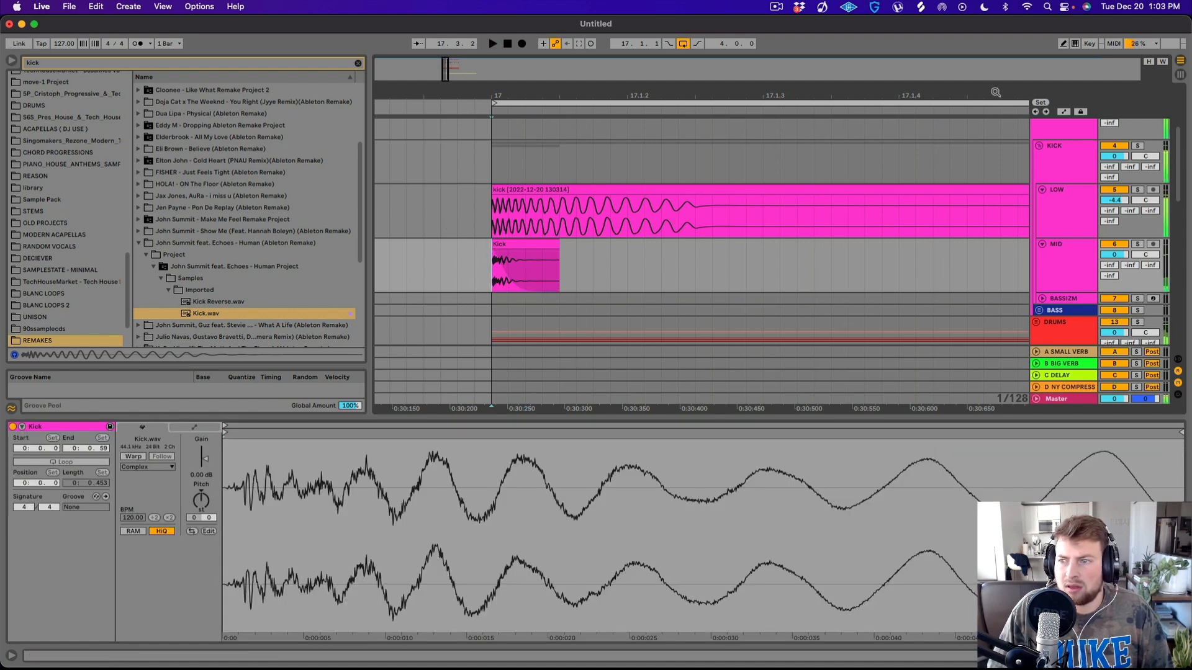
pyautogui.press('space')
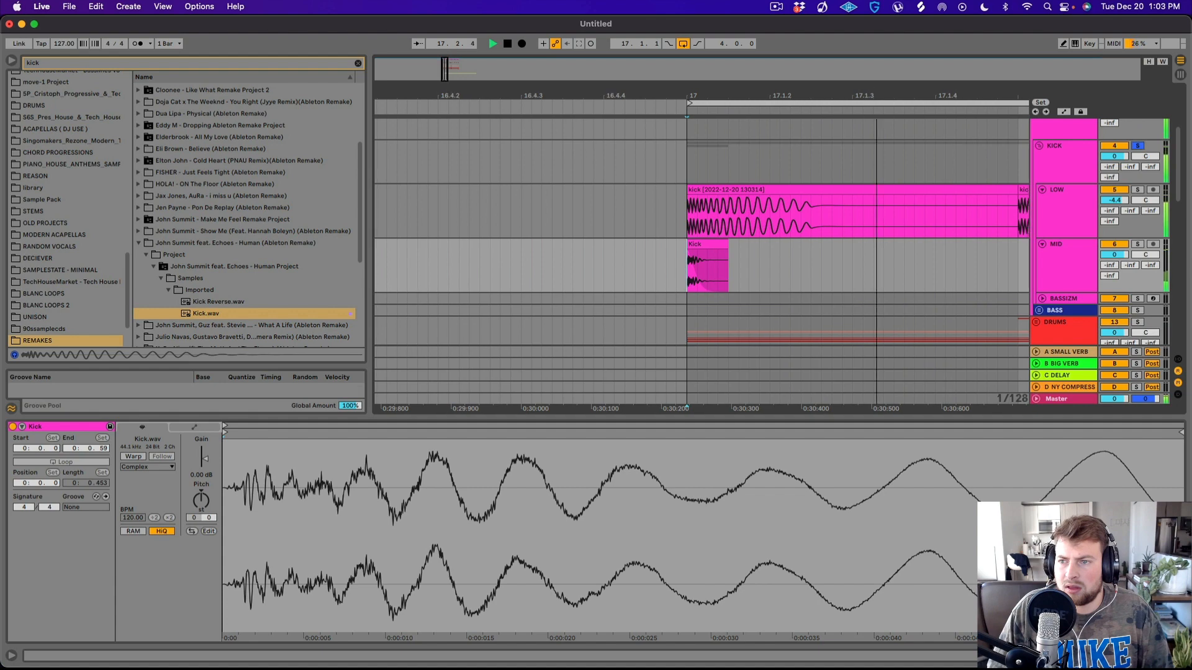
pyautogui.press('-')
pyautogui.press('-')
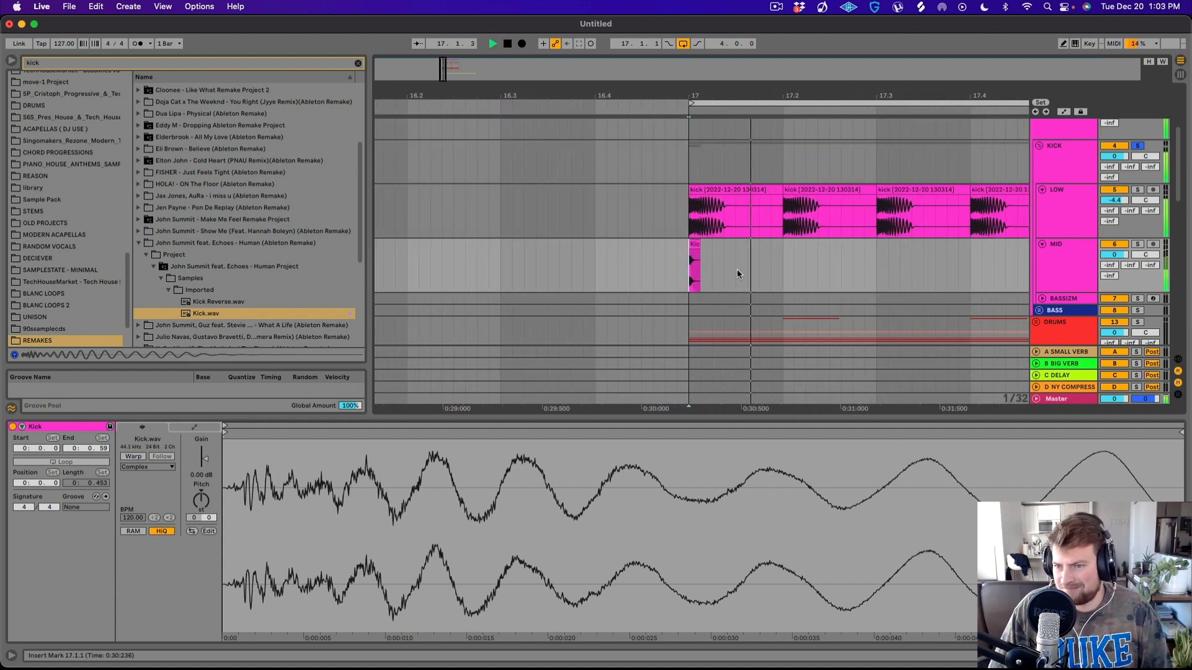
pyautogui.press('space')
# - Duplicate the short MID kick as a one-beat section on every beat from bar 17 up to bar 21
pyautogui.moveTo(772, 266); pyautogui.dragTo(783, 265)
pyautogui.press('super+d')
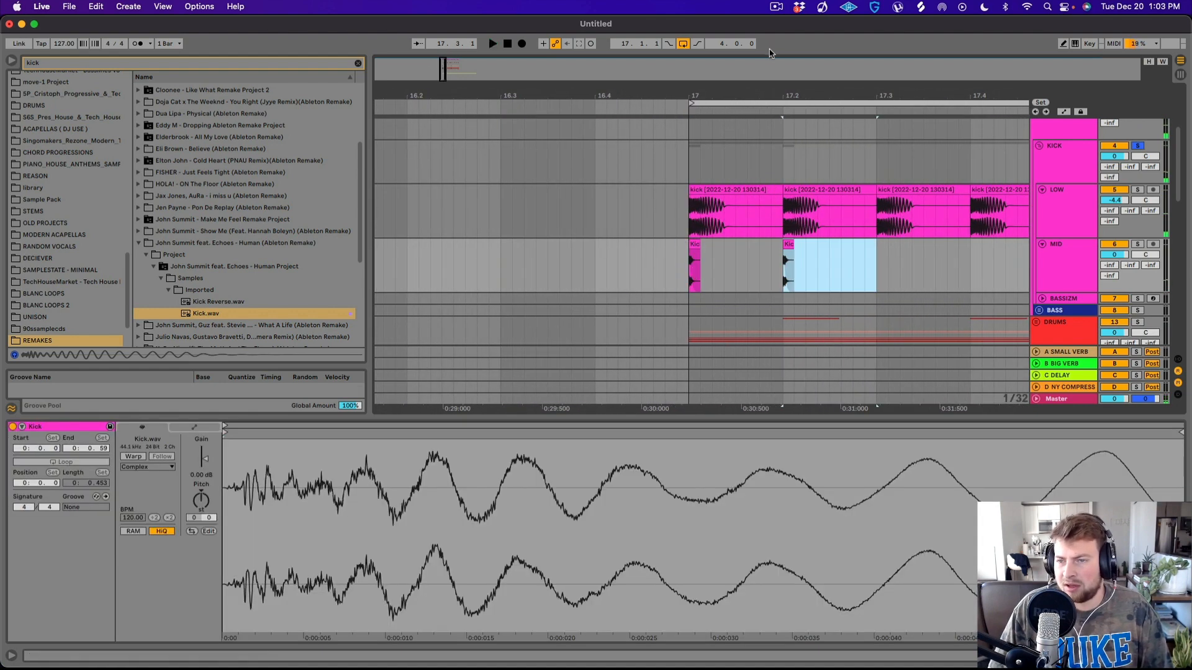
pyautogui.press('-')
pyautogui.press('-')
pyautogui.press('super+d')
pyautogui.press('super+d')
pyautogui.press('super+d')
pyautogui.press('super+d')
pyautogui.press('super+d')
pyautogui.press('super+d')
pyautogui.press('super+d')
pyautogui.press('super+d')
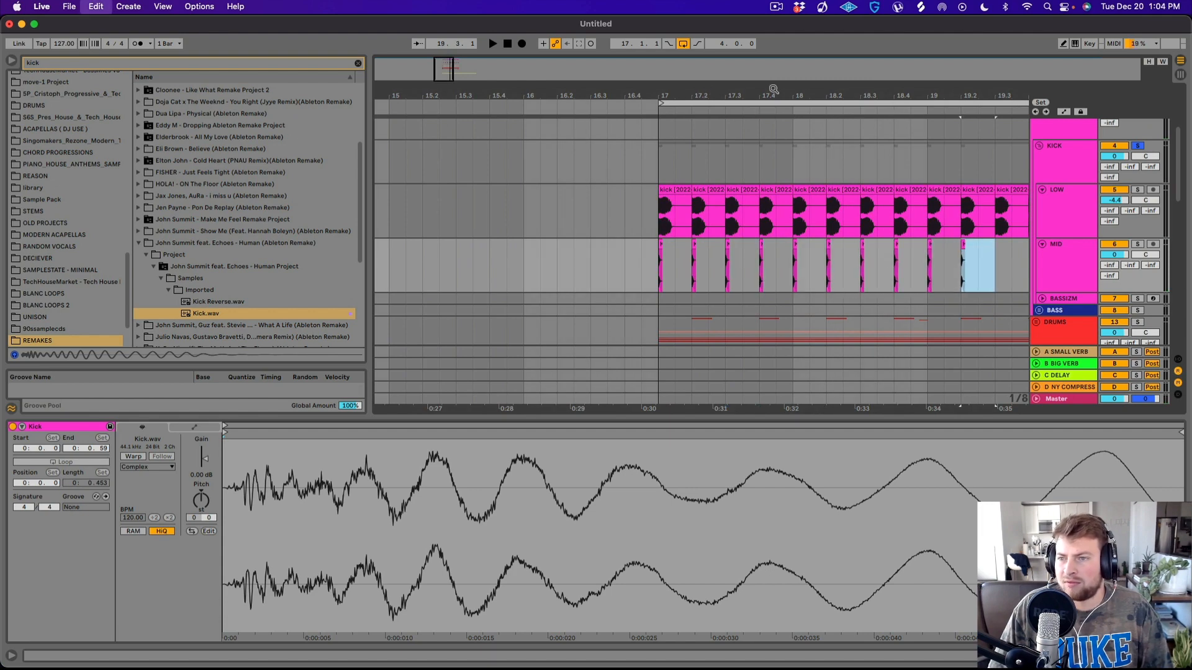
pyautogui.press('-')
pyautogui.press('super+d')
pyautogui.press('super+d')
pyautogui.press('super+d')
pyautogui.press('super+d')
pyautogui.press('super+d')
pyautogui.press('super+d')
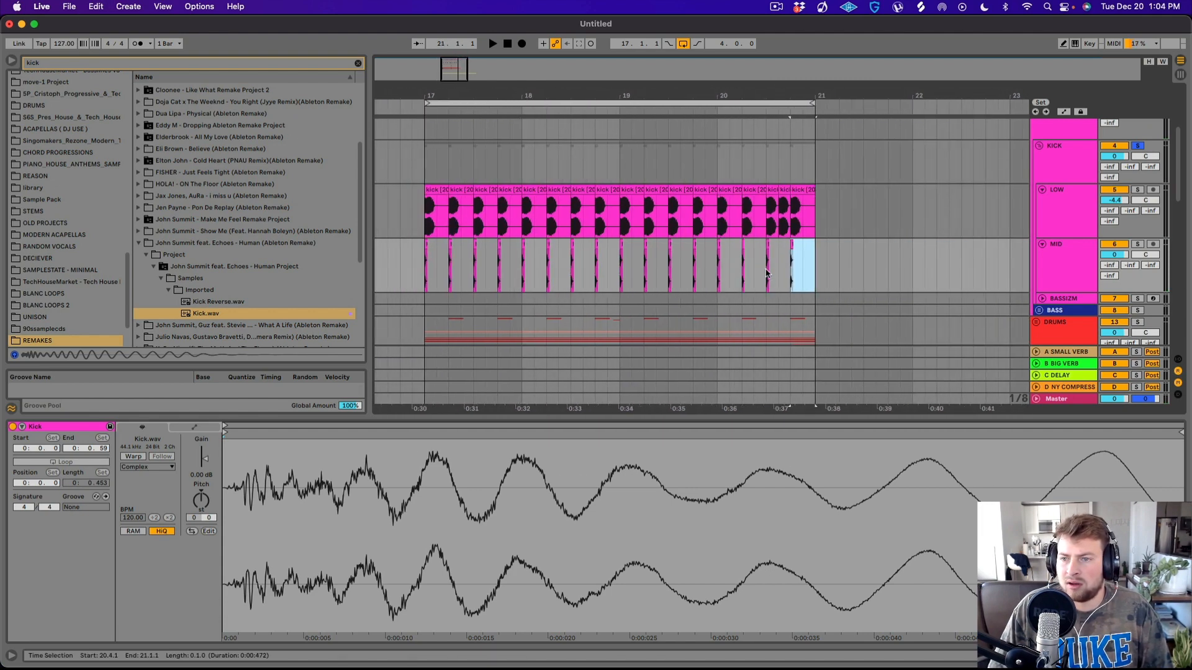
# - Add a second EQ Eight from the EQ / FILTERS / SIDECHAIN collection to the MID track
pyautogui.click(743, 266)
pyautogui.click(1081, 260)
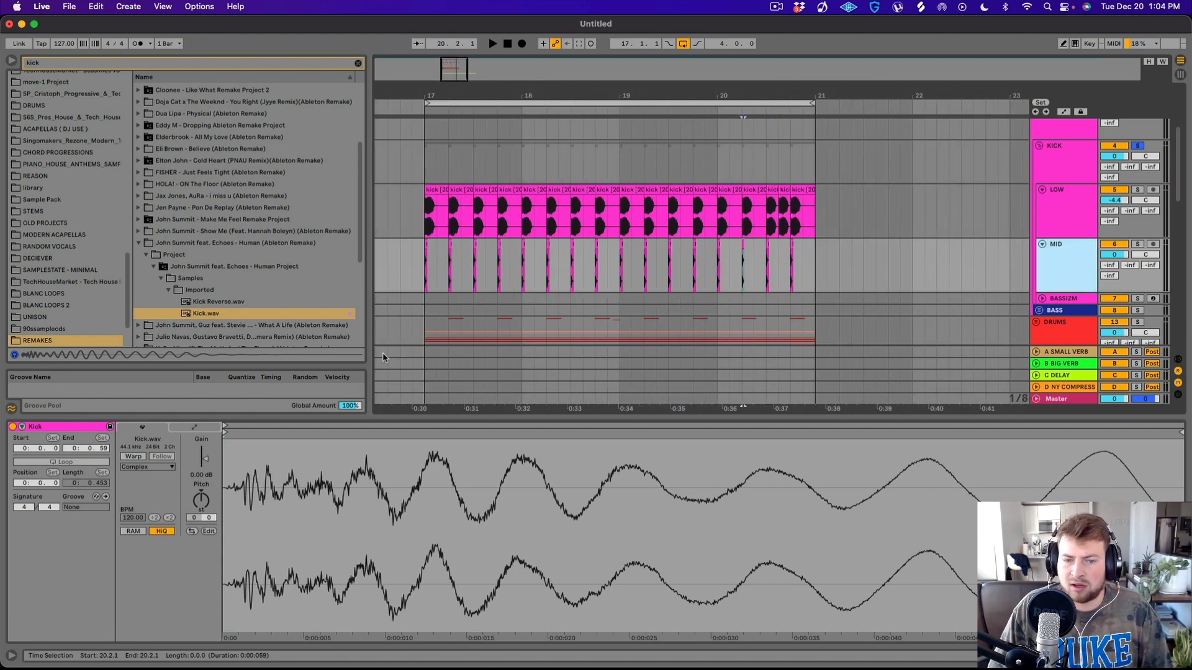
pyautogui.scroll(10, 82, 144)
pyautogui.click(39, 101)
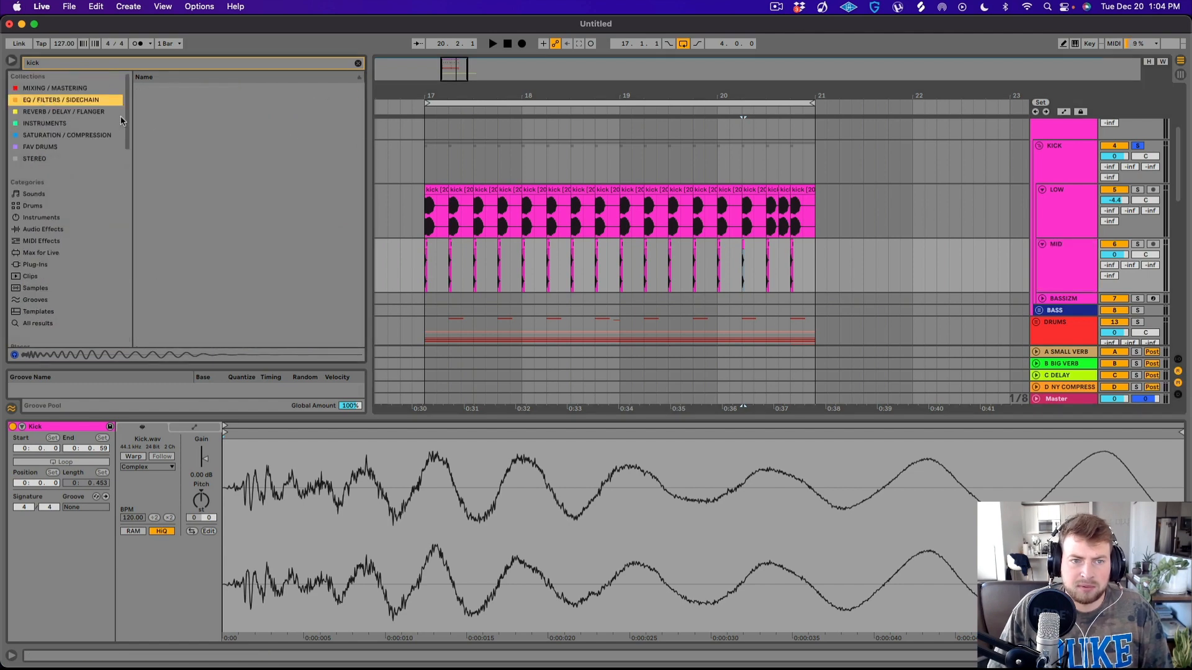
pyautogui.click(161, 114)
pyautogui.moveTo(161, 90); pyautogui.dragTo(465, 286)
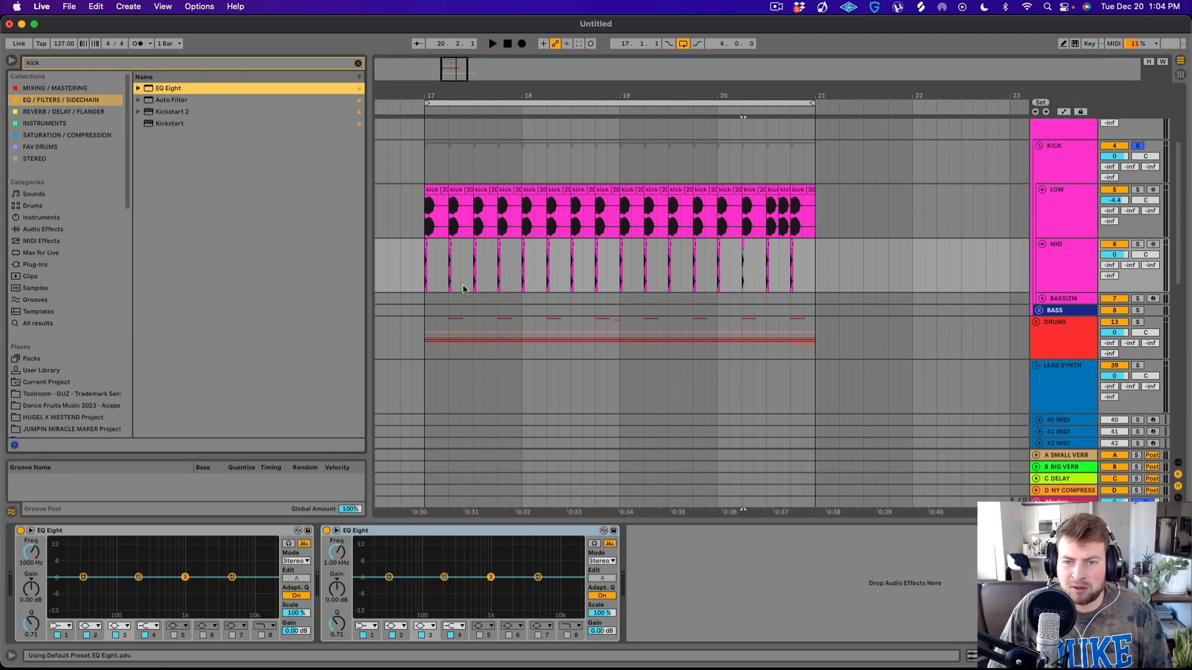
# - Set band 1 of the MID track's new EQ Eight to a low cut at about 505 Hz
pyautogui.press('space')
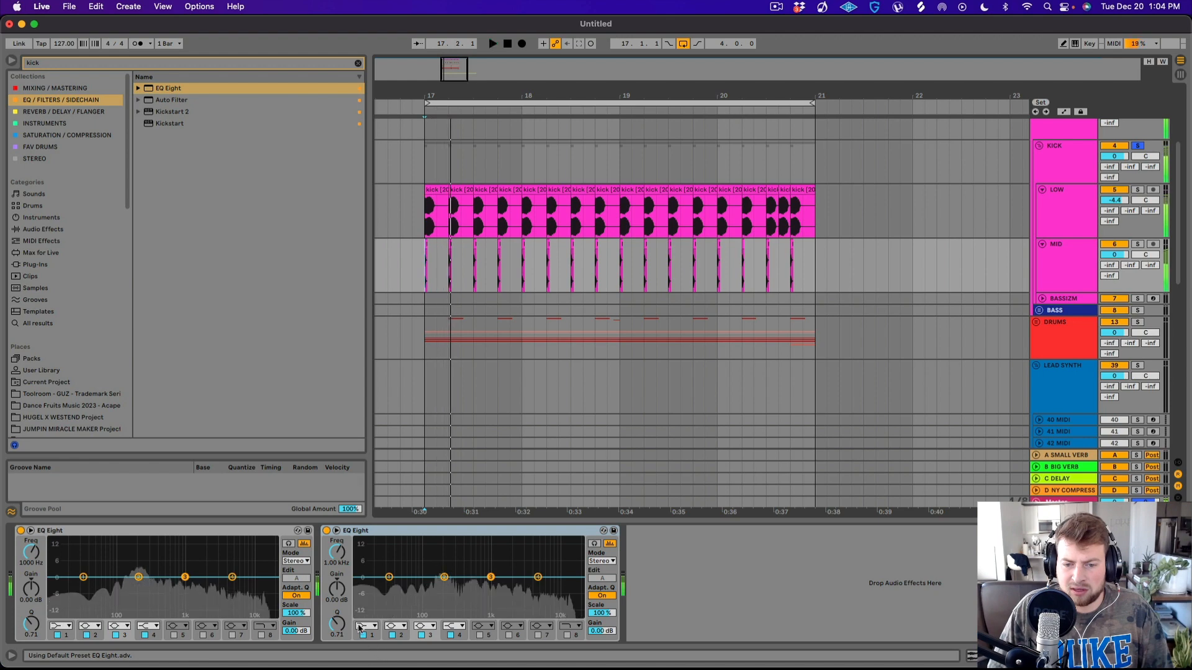
pyautogui.press('space')
pyautogui.moveTo(389, 578); pyautogui.dragTo(470, 587)
# - Lower the MID track's volume to -8.8 dB during playback and unsolo the KICK group
pyautogui.press('space')
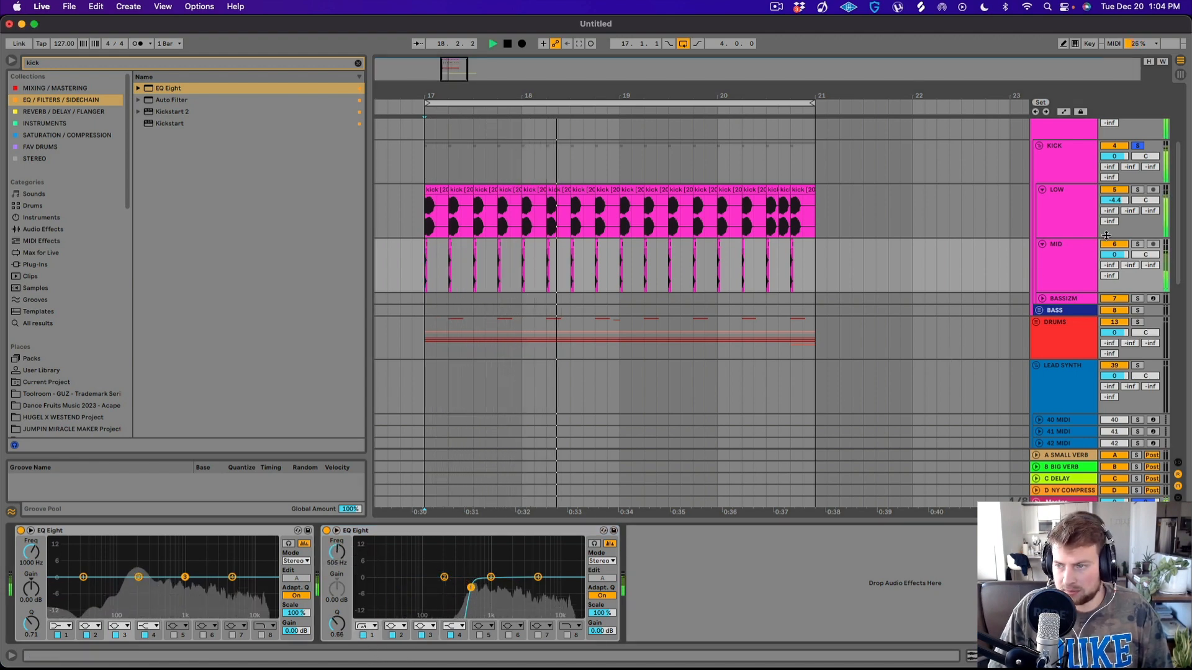
pyautogui.moveTo(1115, 254)
pyautogui.mouseDown()
pyautogui.moveTo(1114, 278)
pyautogui.moveTo(1114, 263)
pyautogui.mouseUp()
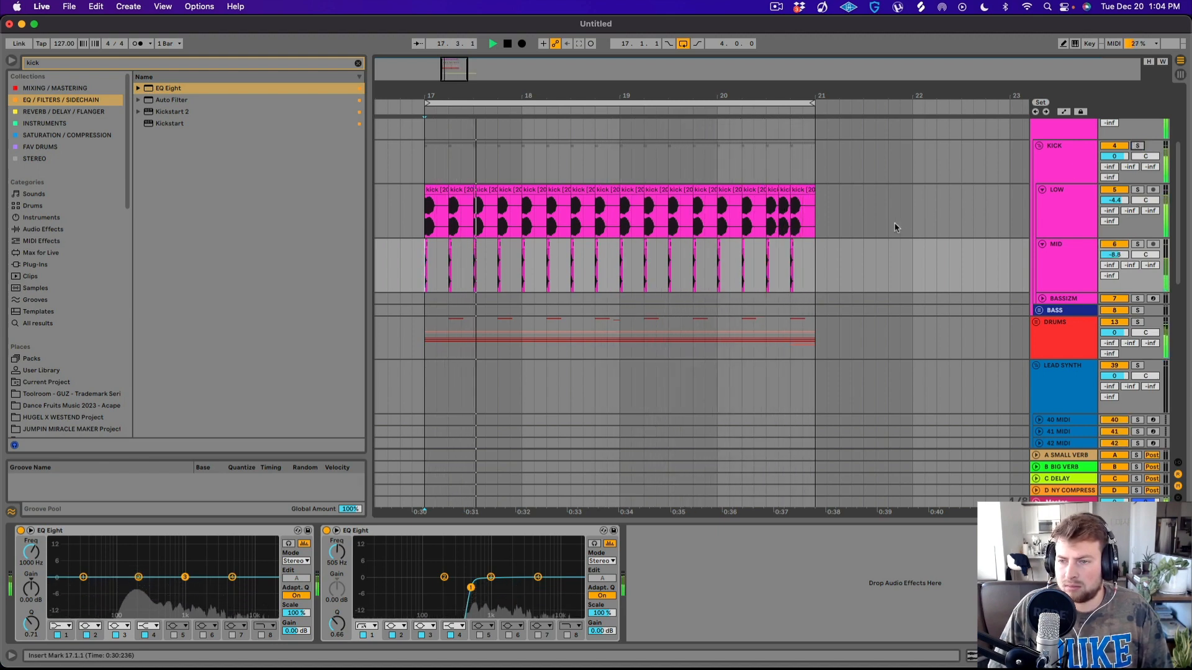
# - Stop playback and collapse the KICK and LOW END BUS groups
pyautogui.scroll(3, 782, 261)
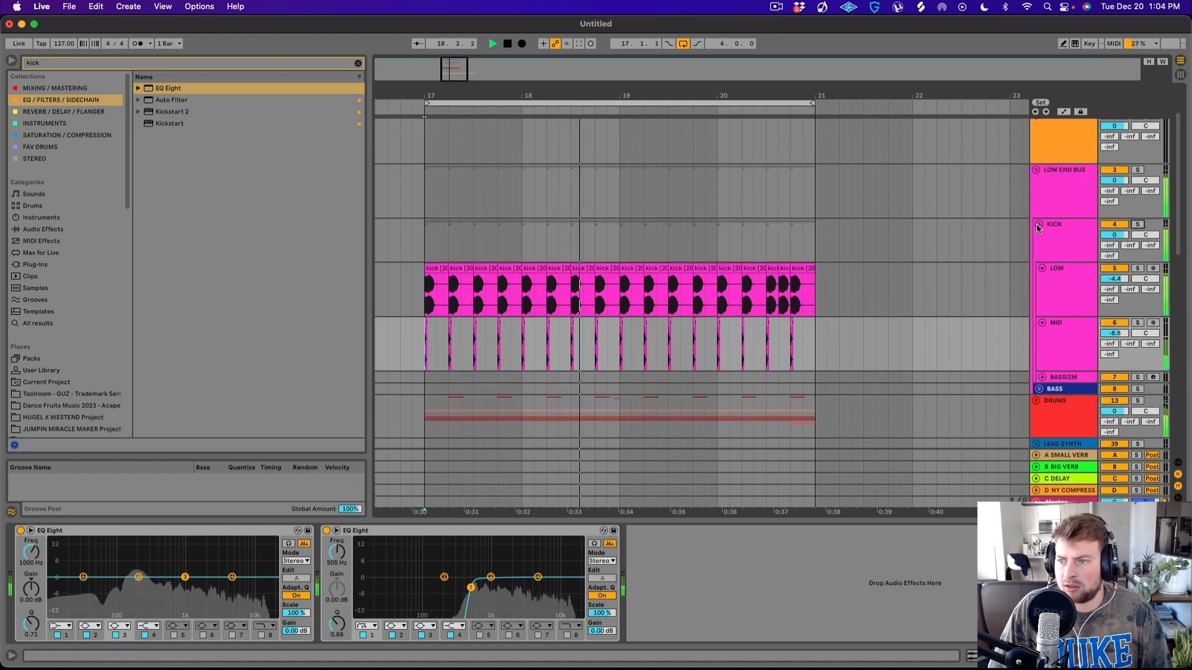
pyautogui.click(1039, 224)
pyautogui.press('space')
pyautogui.click(1036, 170)
# - Duplicate the four-bar DRUMS and LOW END BUS sections into bars 21–25 and extend the loop to eight bars
pyautogui.moveTo(743, 96); pyautogui.dragTo(716, 99)
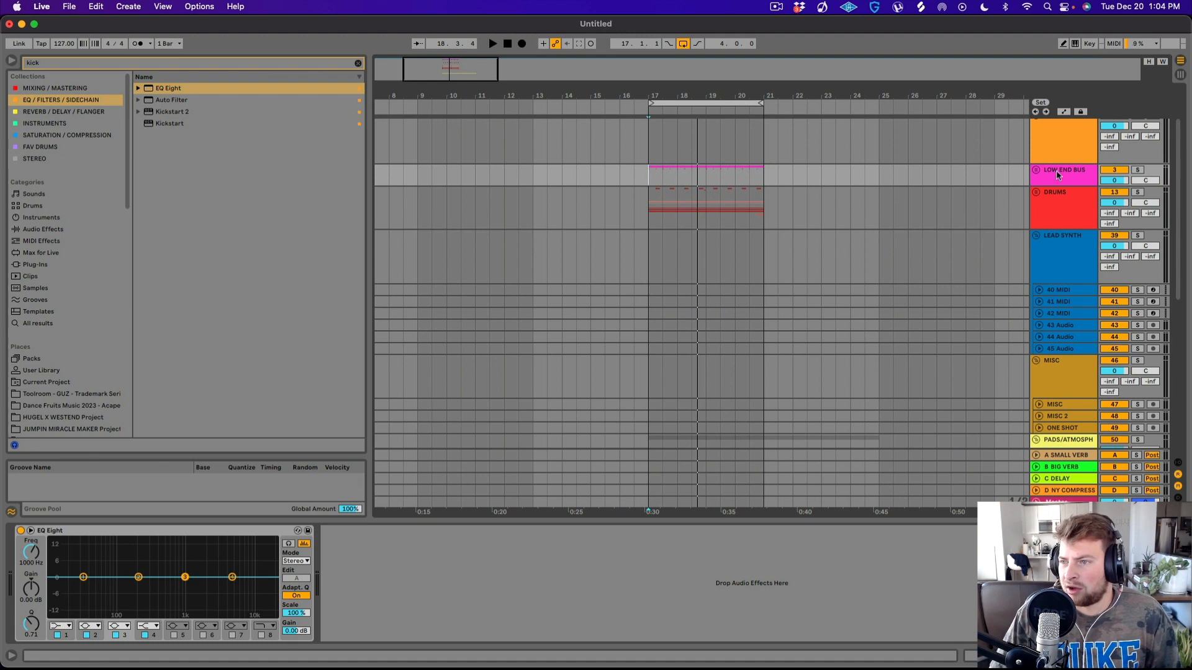
pyautogui.moveTo(659, 209); pyautogui.dragTo(772, 198)
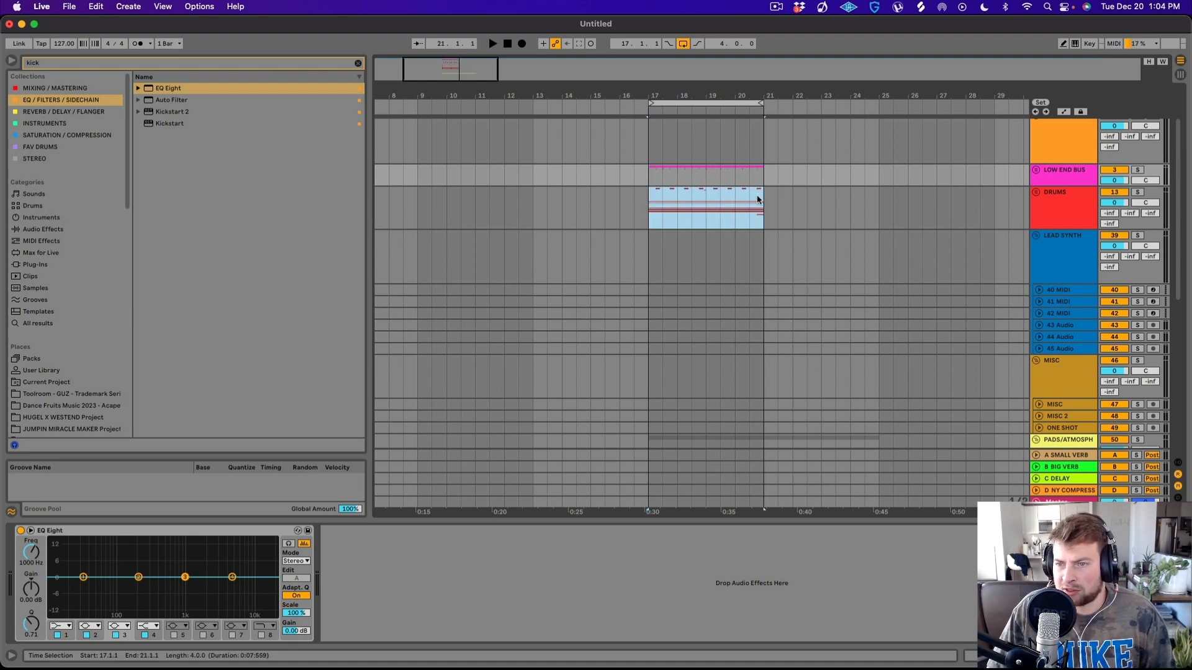
pyautogui.click(757, 200)
pyautogui.moveTo(751, 91); pyautogui.dragTo(642, 100)
pyautogui.press('super+c')
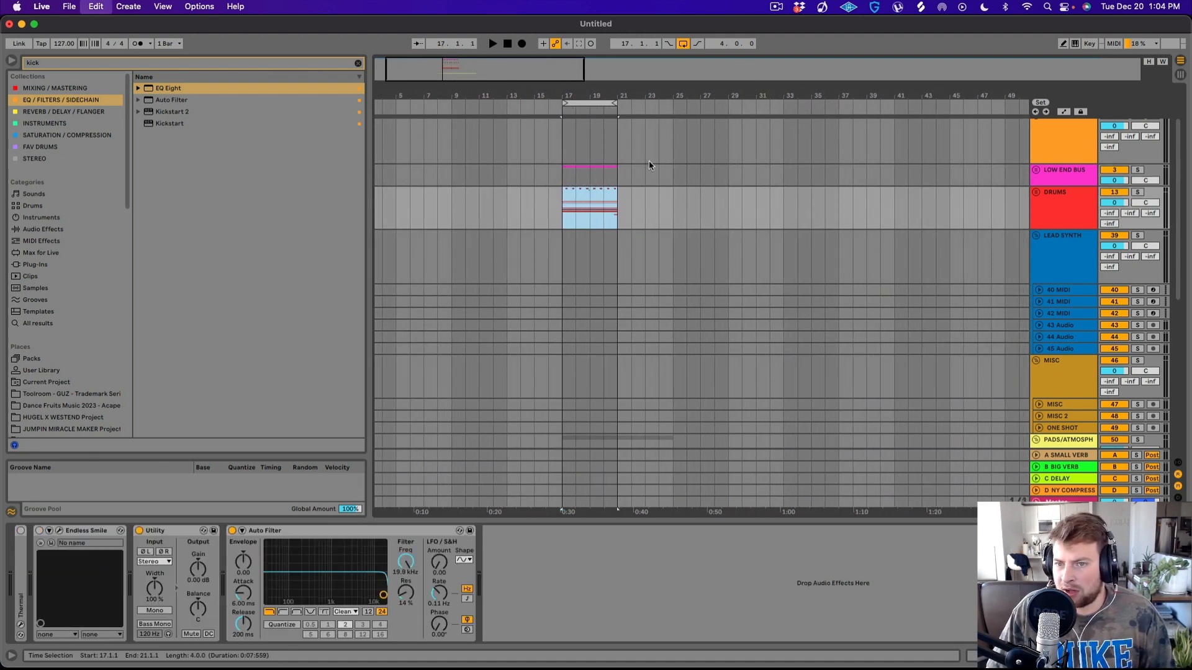
pyautogui.press('super+d')
pyautogui.moveTo(616, 172); pyautogui.dragTo(564, 170)
pyautogui.press('super+d')
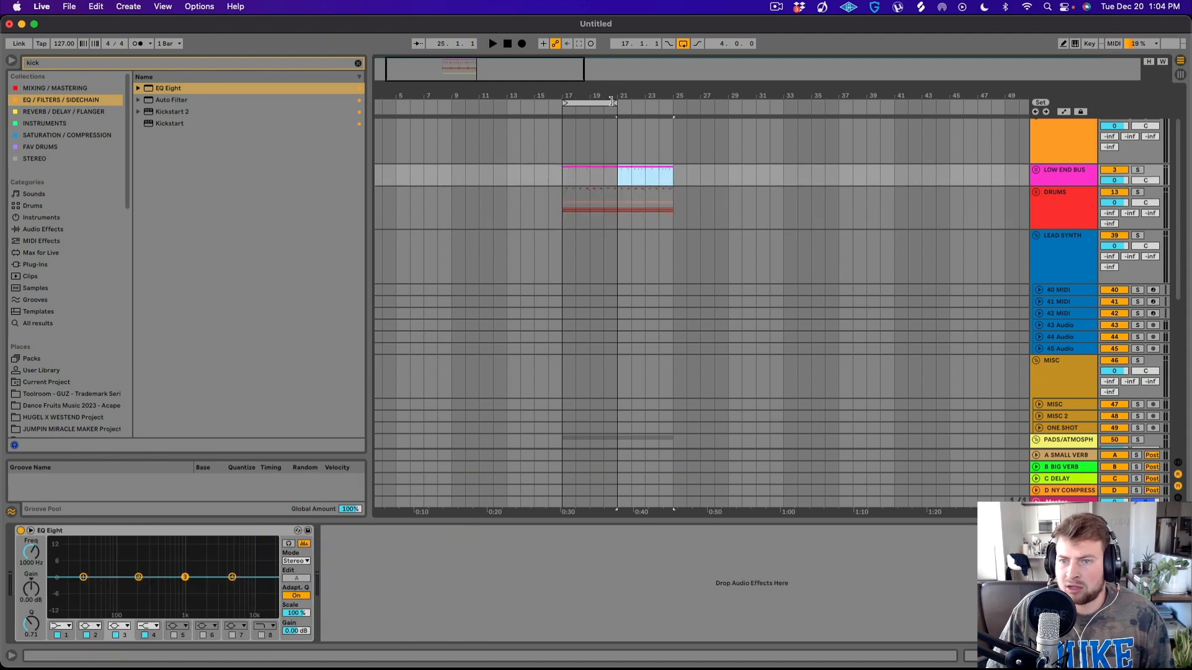
pyautogui.click(611, 101)
pyautogui.moveTo(616, 106); pyautogui.dragTo(670, 104)
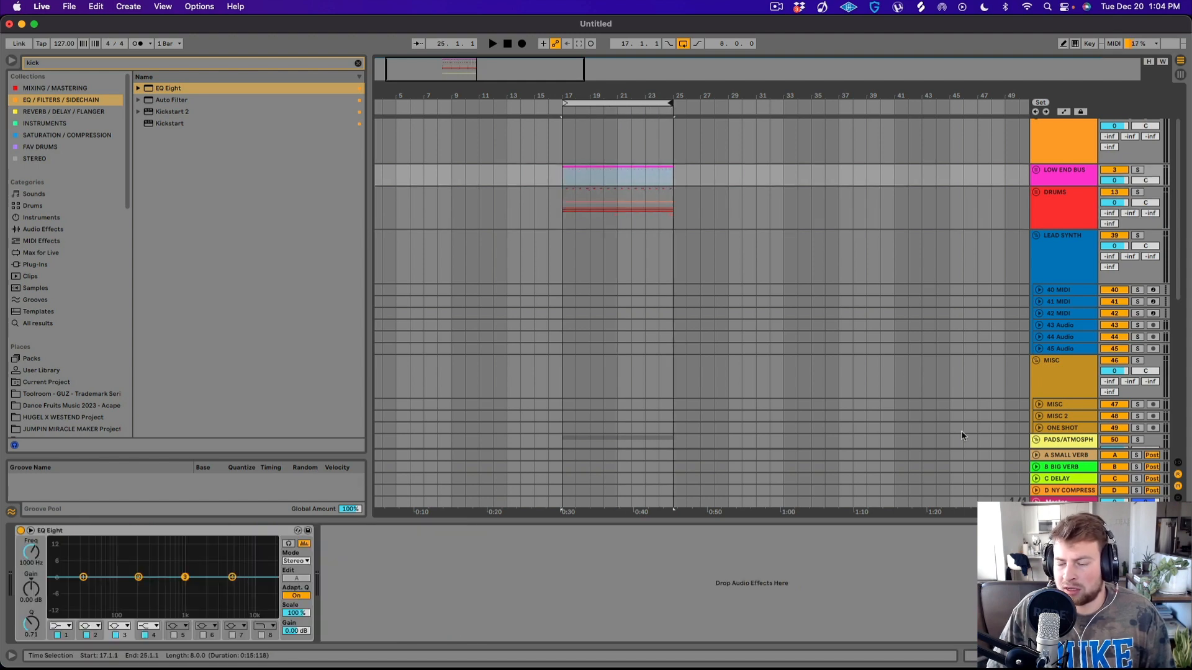
# - Switch to Splice, return to the search results and preview VOX_LVF_83_vocal_hook_dry_en_party_Am.wav with the groove in Live
pyautogui.moveTo(970, 667)
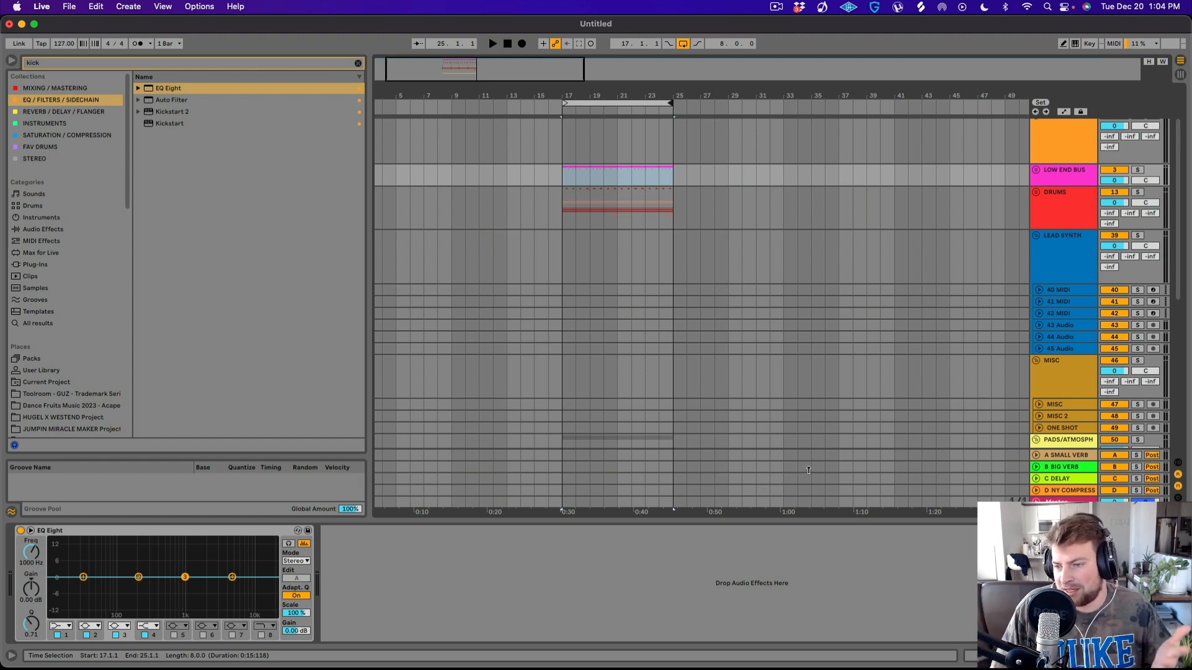
pyautogui.moveTo(966, 667)
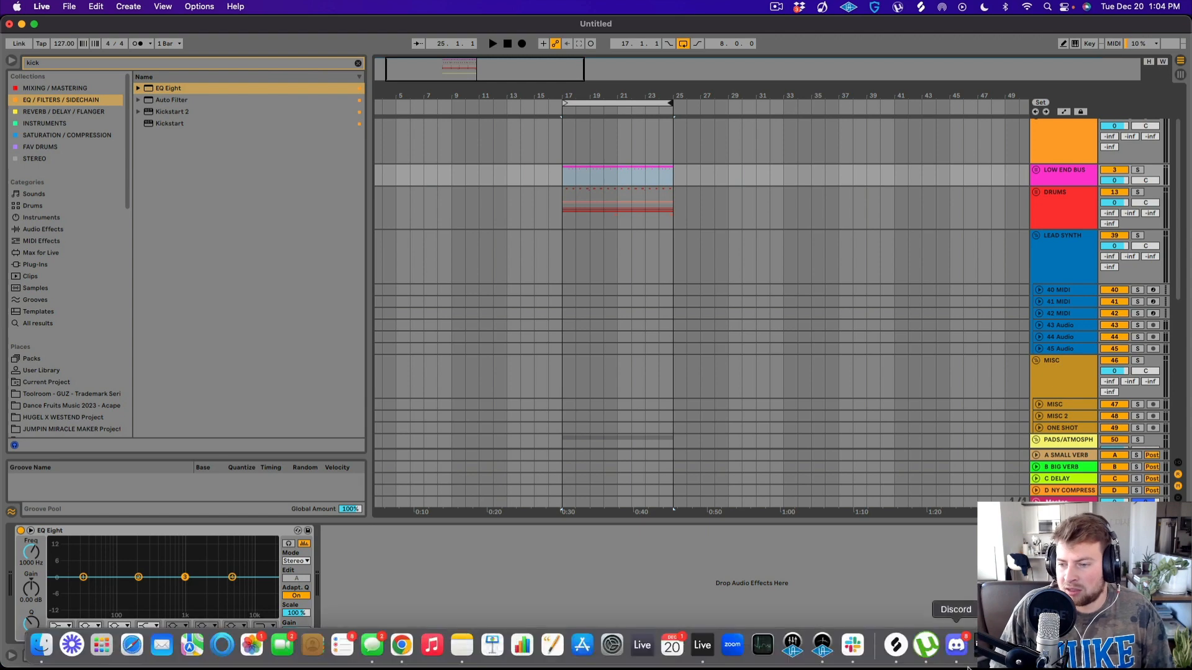
pyautogui.click(897, 659)
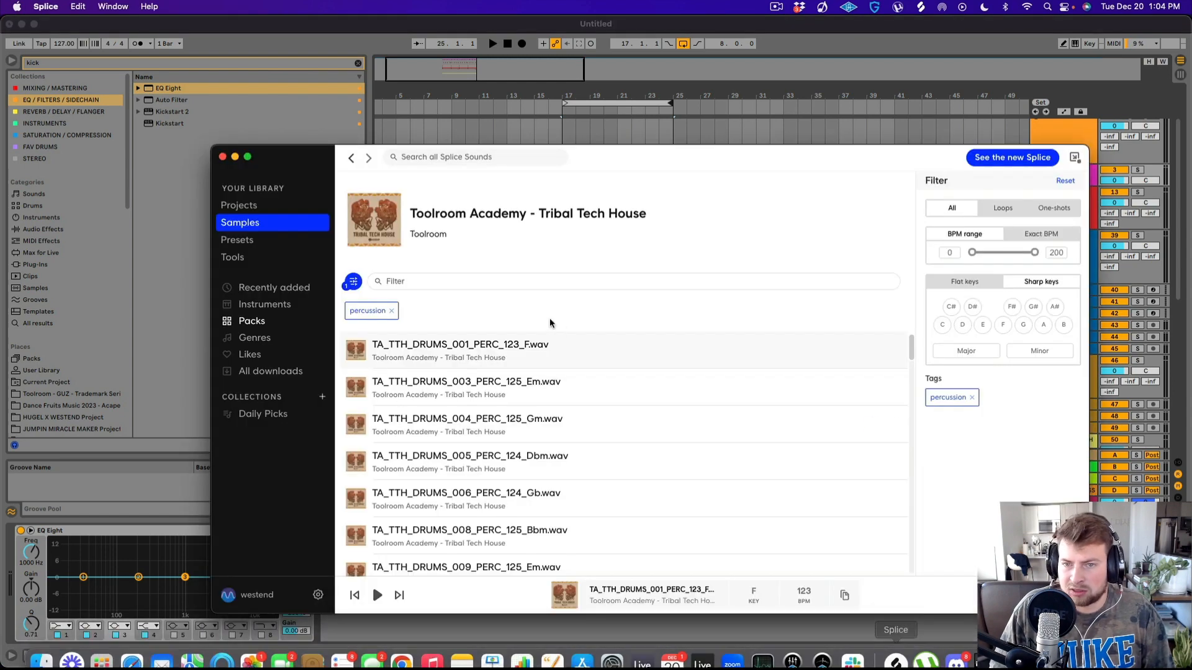
pyautogui.click(352, 159)
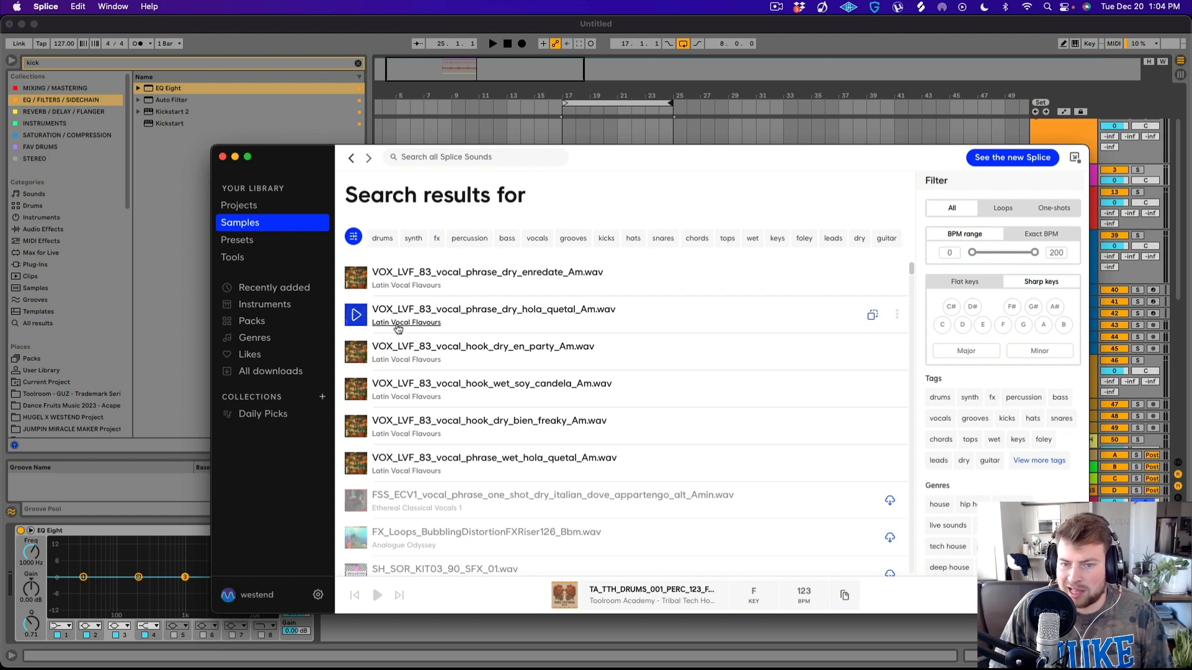
pyautogui.click(356, 352)
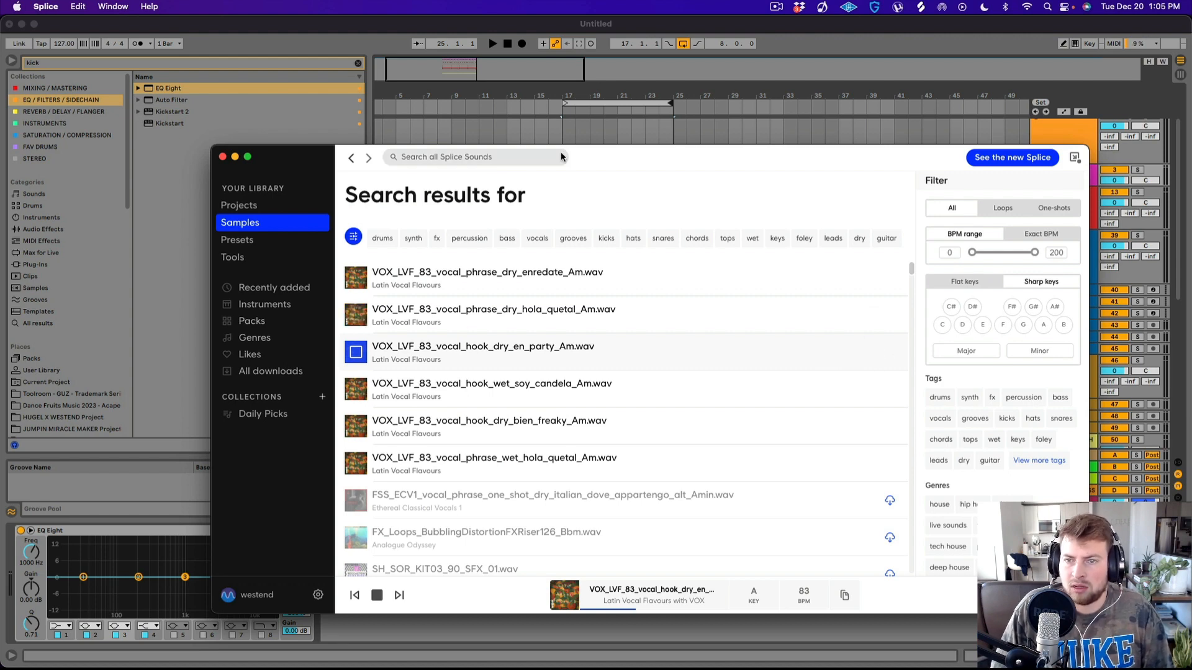
pyautogui.click(567, 132)
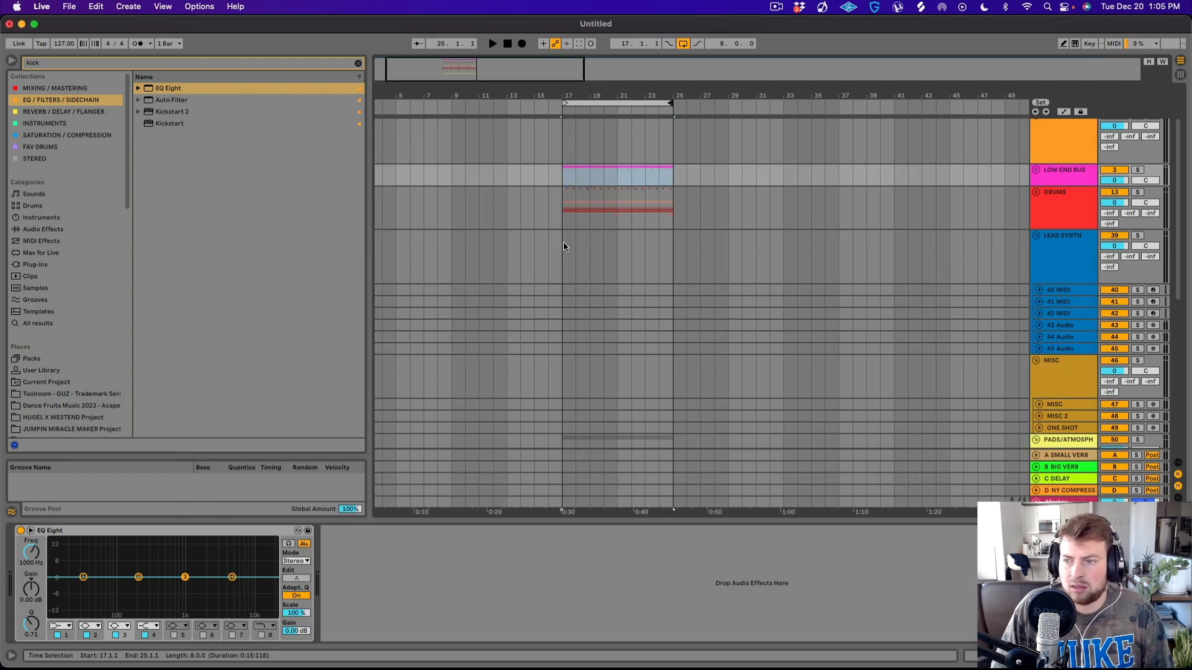
pyautogui.press('space')
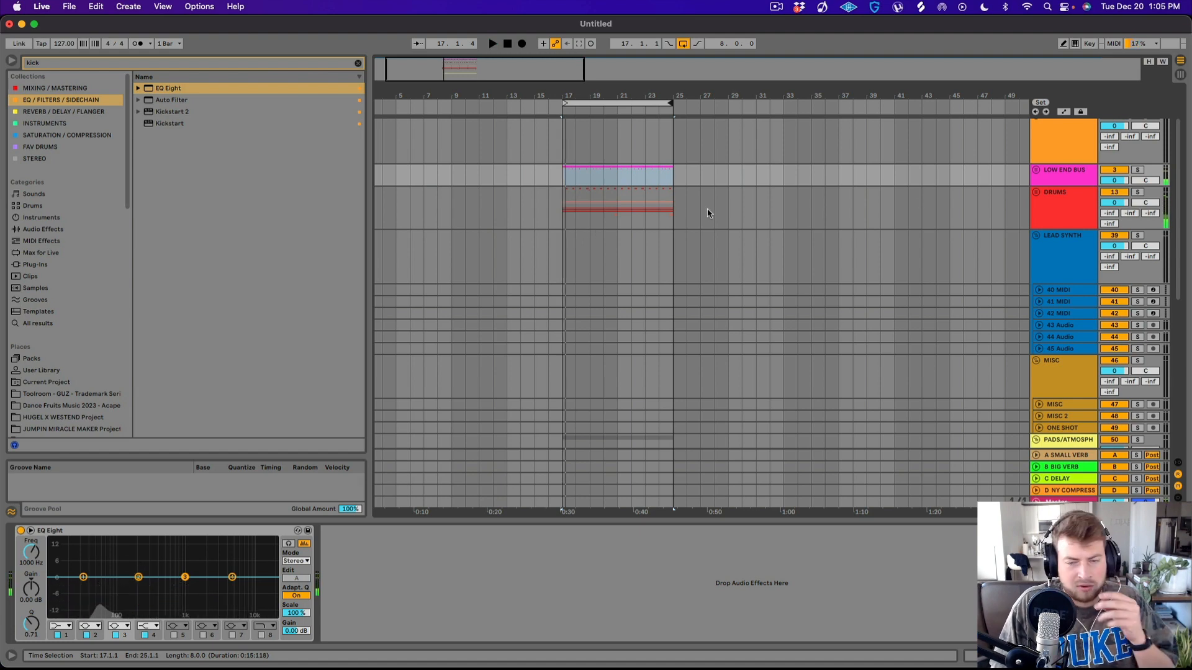
# - Insert the Splice sample VOX_LVF_83_vocal_hook_dry_en_party_Am on Live's MAIN vocal track at bar 17
pyautogui.click(931, 649)
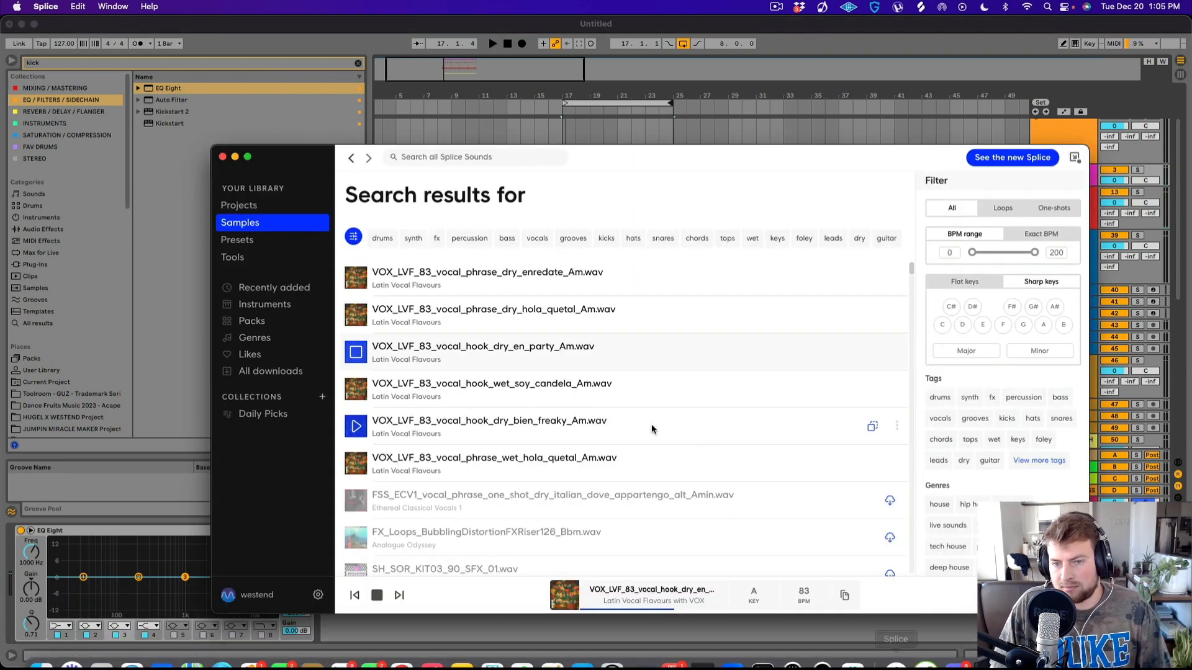
pyautogui.click(647, 114)
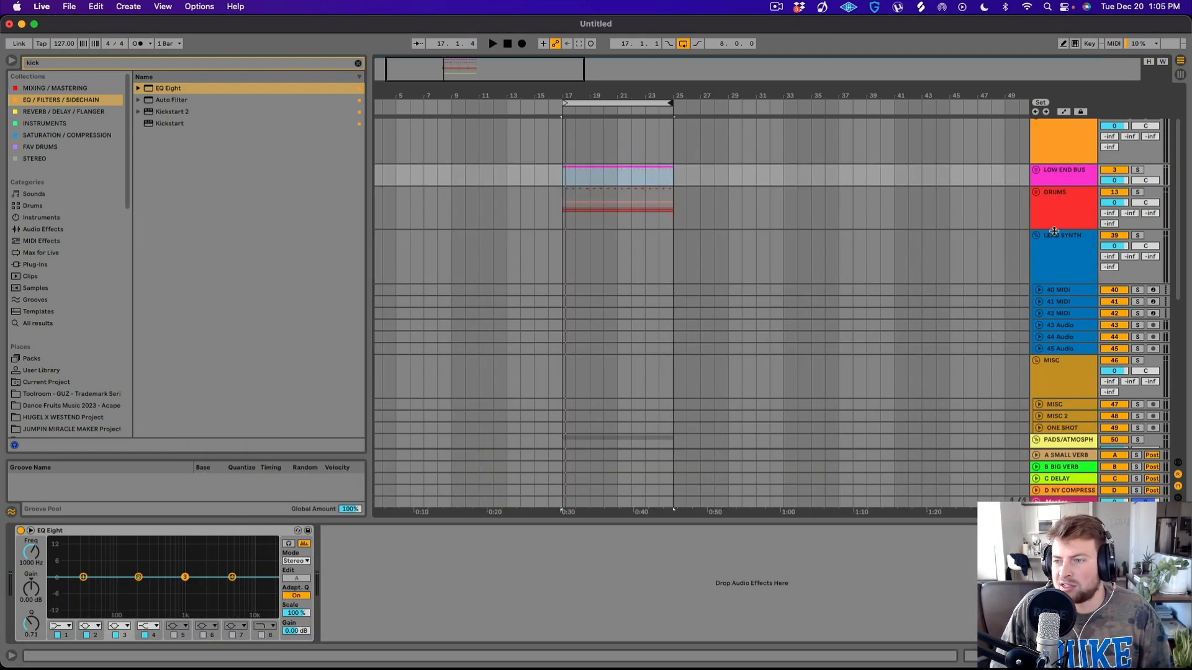
pyautogui.scroll(-8, 1033, 255)
pyautogui.click(1038, 365)
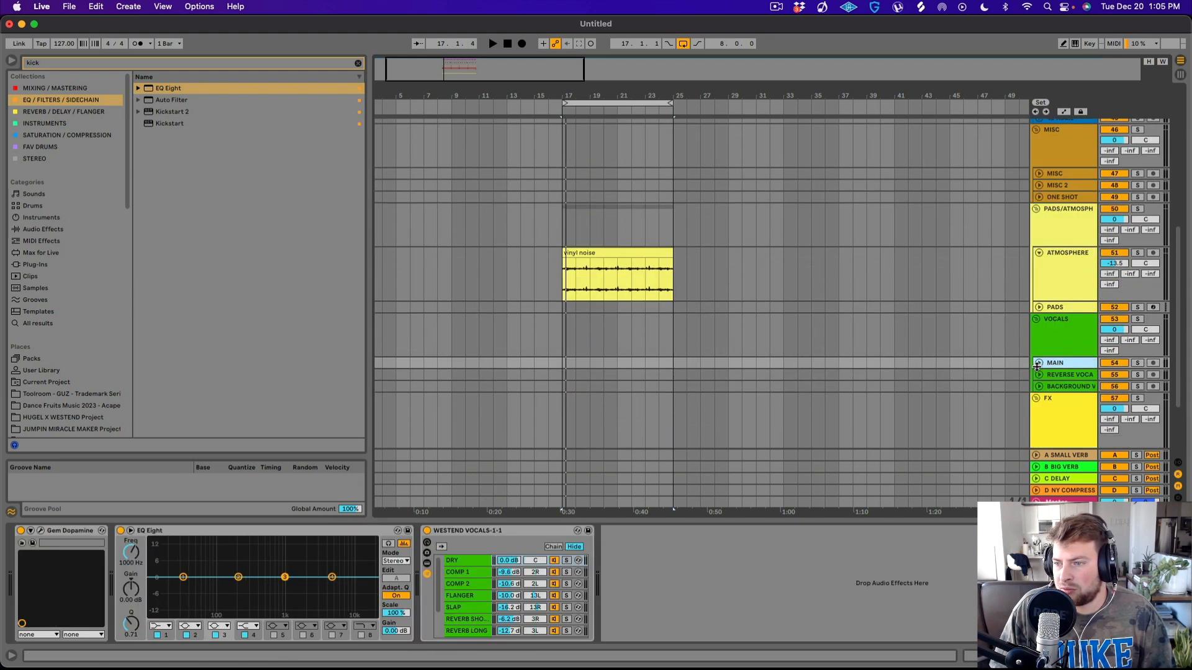
pyautogui.click(562, 390)
pyautogui.press('super+v')
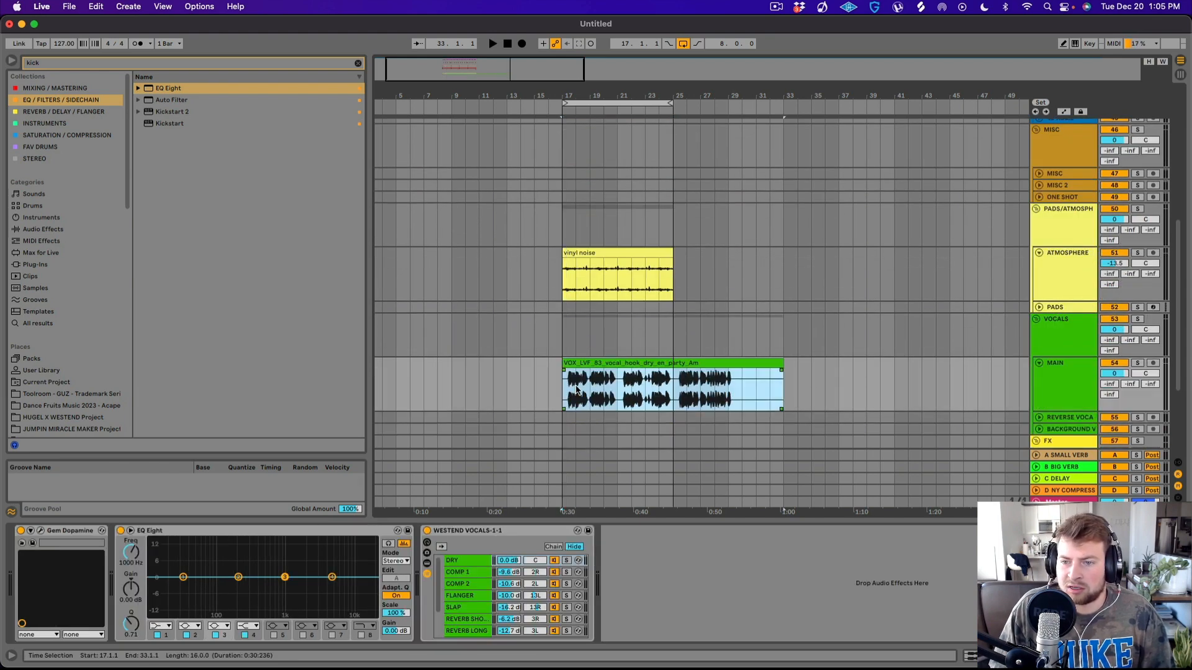
# - Open the vocal hook clip and lower the MAIN track's volume to -13.5 dB while auditioning it with the groove
pyautogui.click(662, 362)
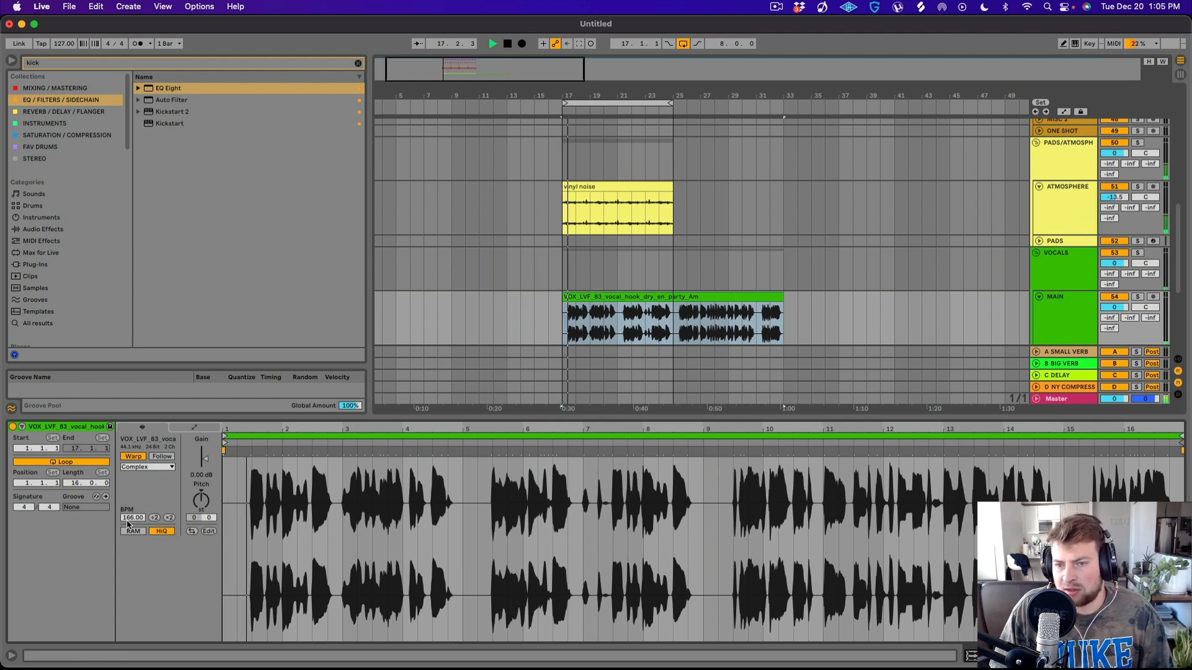
pyautogui.press('space')
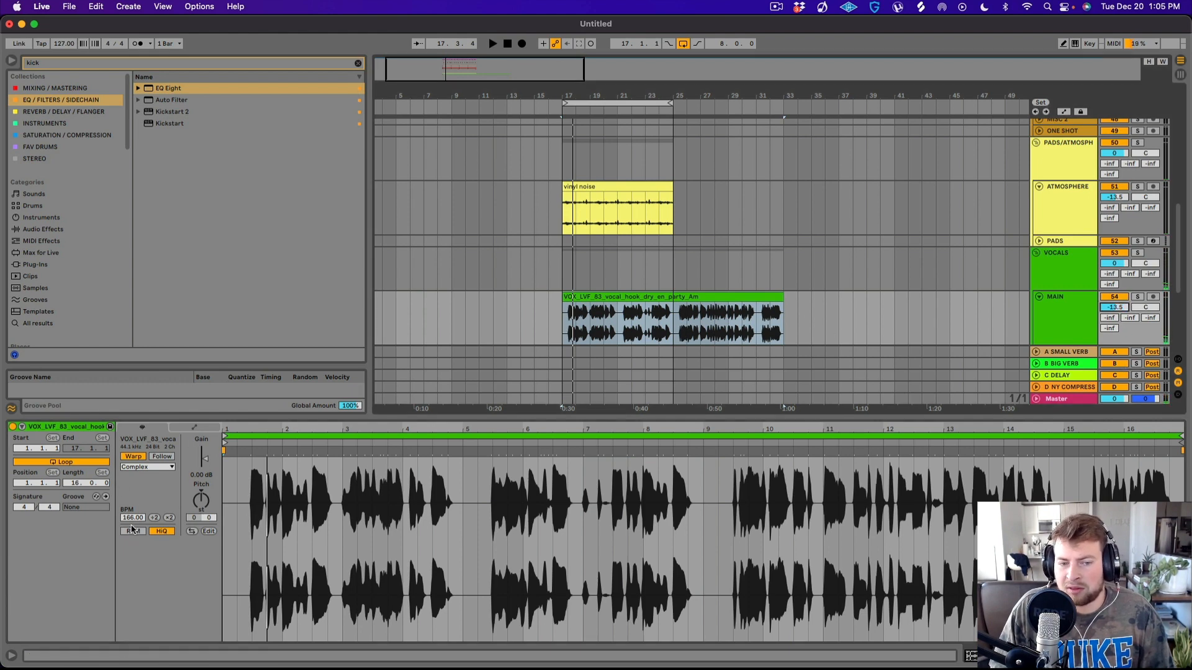
pyautogui.press('space')
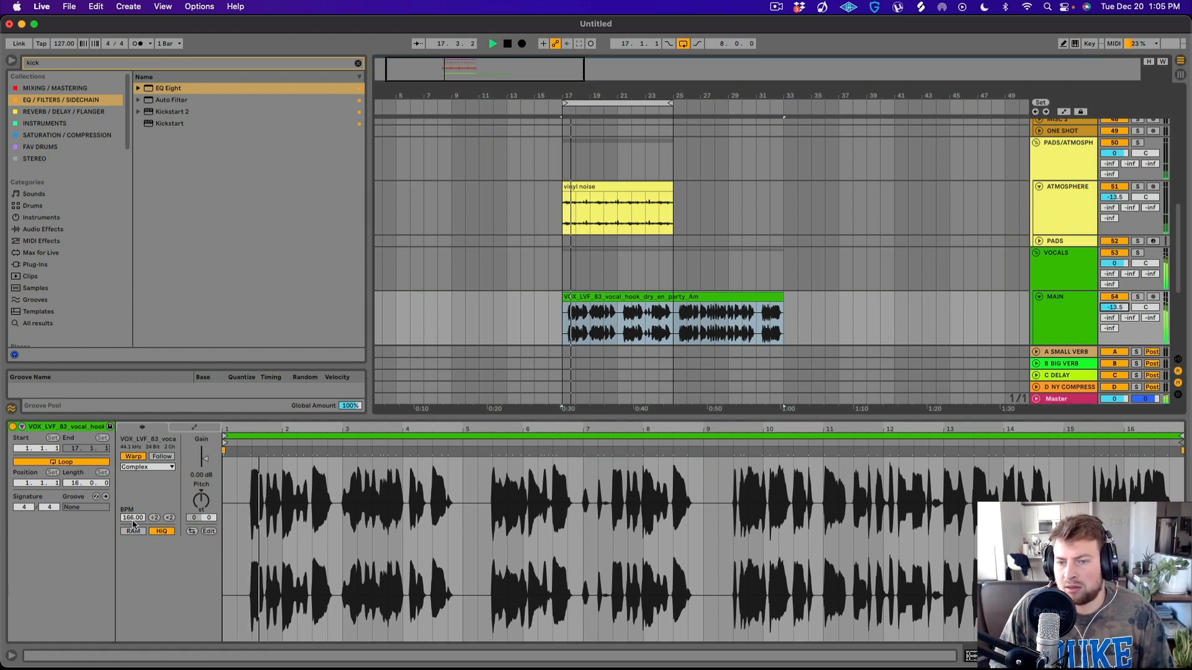
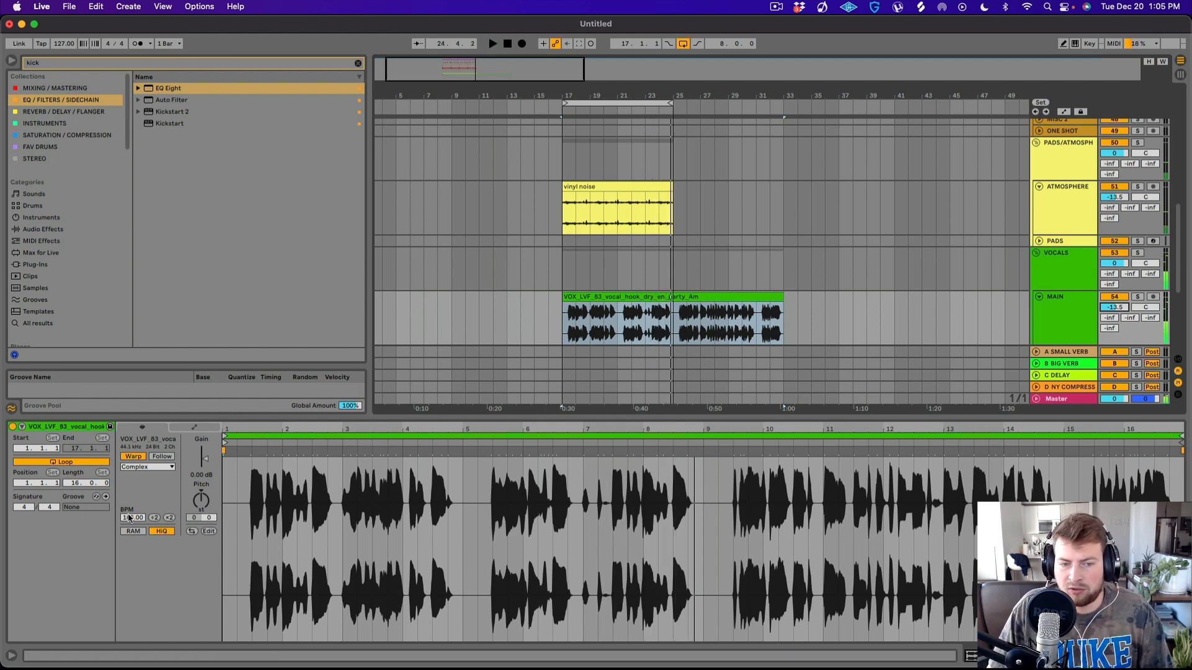
# - Try the vocal clip at 83 BPM during playback, then double its tempo back to 166 BPM
pyautogui.press('space')
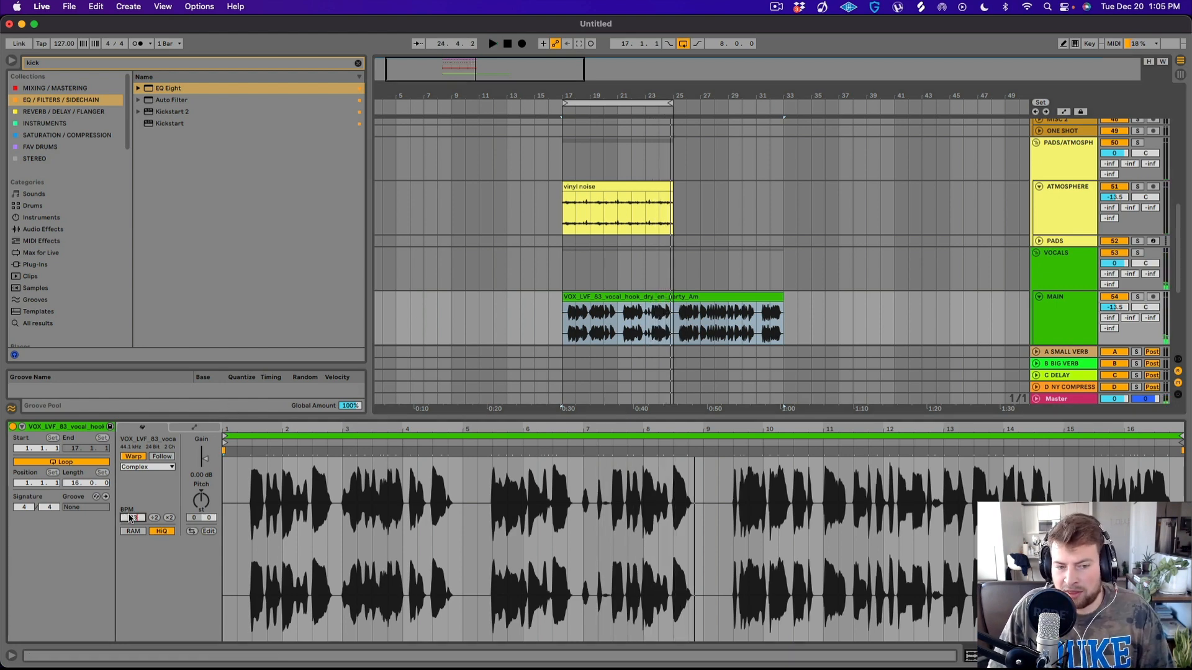
pyautogui.press('Return')
pyautogui.press('space')
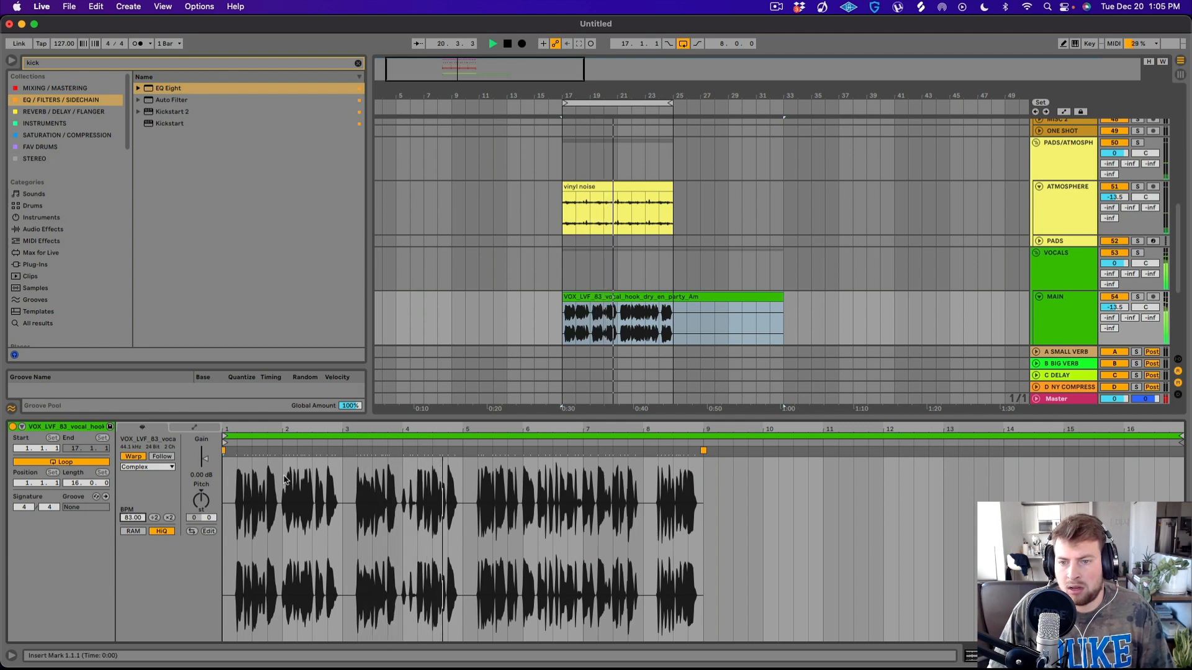
pyautogui.click(169, 518)
pyautogui.press('space')
pyautogui.press('space')
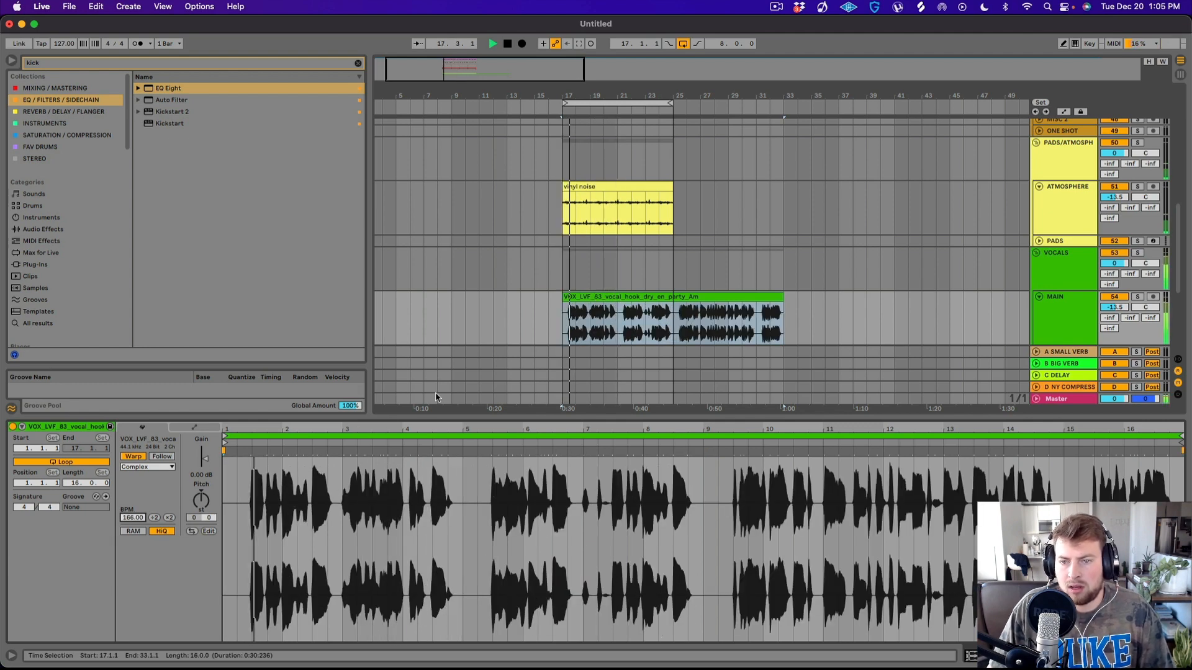
# - Try moving the vocal clip to start at 18.4.1, audition it with the groove and undo the move
pyautogui.moveTo(580, 93); pyautogui.dragTo(475, 277)
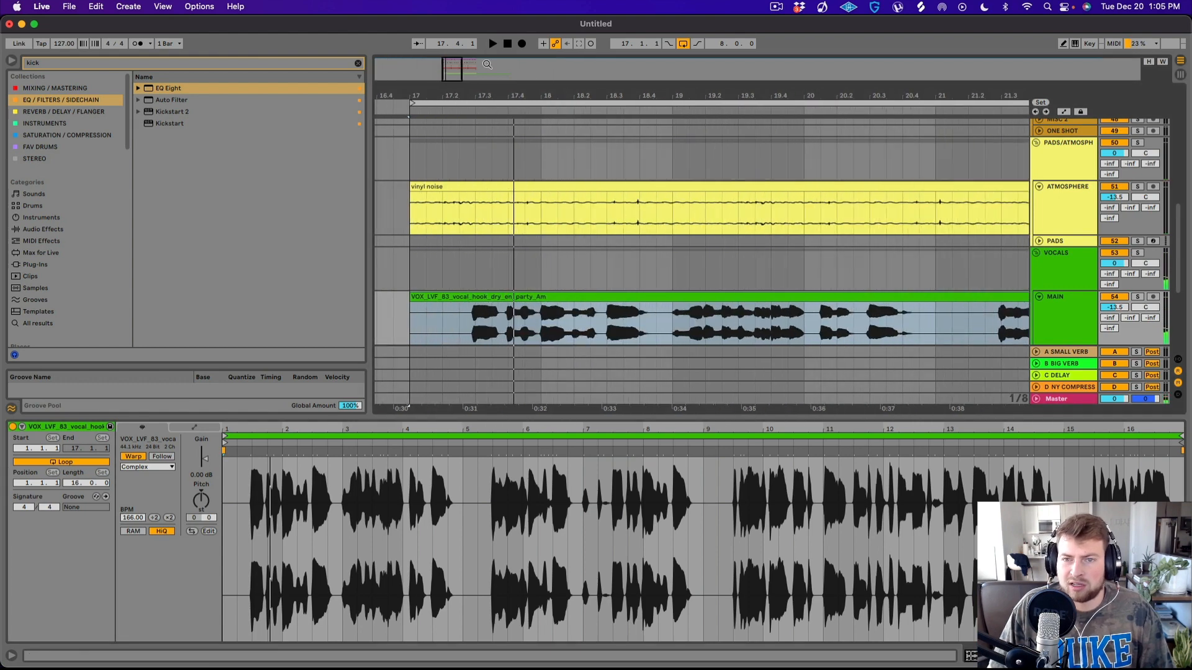
pyautogui.hscroll(-3, 447, 248)
pyautogui.click(414, 320)
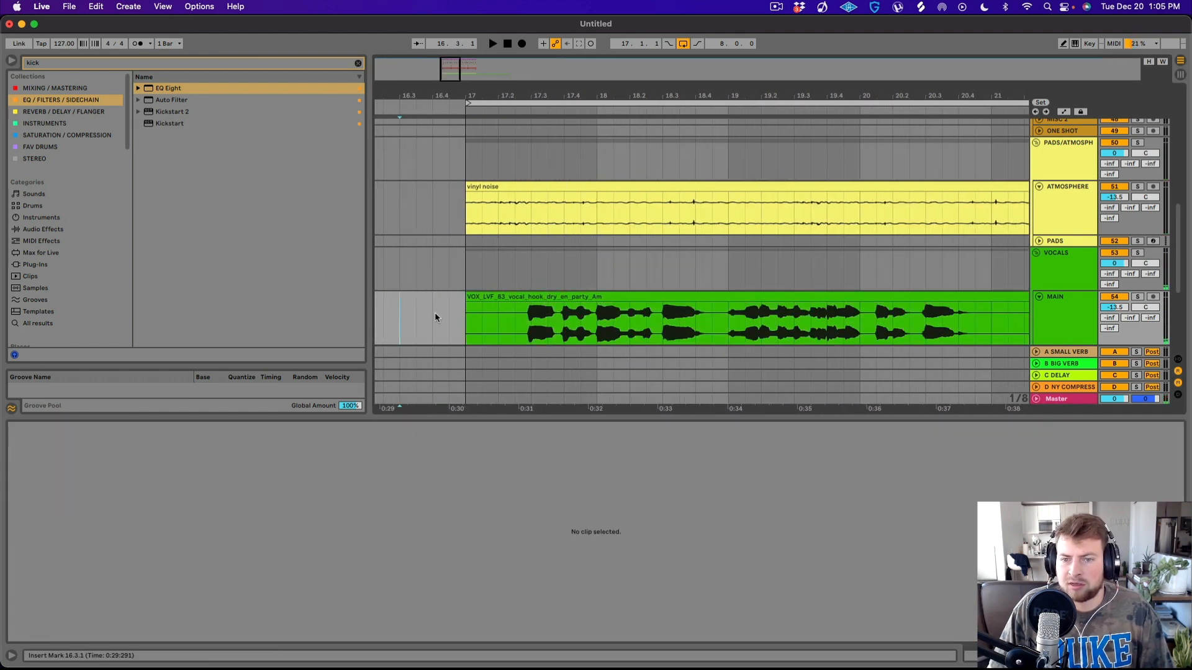
pyautogui.click(465, 307)
pyautogui.moveTo(466, 307); pyautogui.dragTo(696, 308)
pyautogui.click(393, 322)
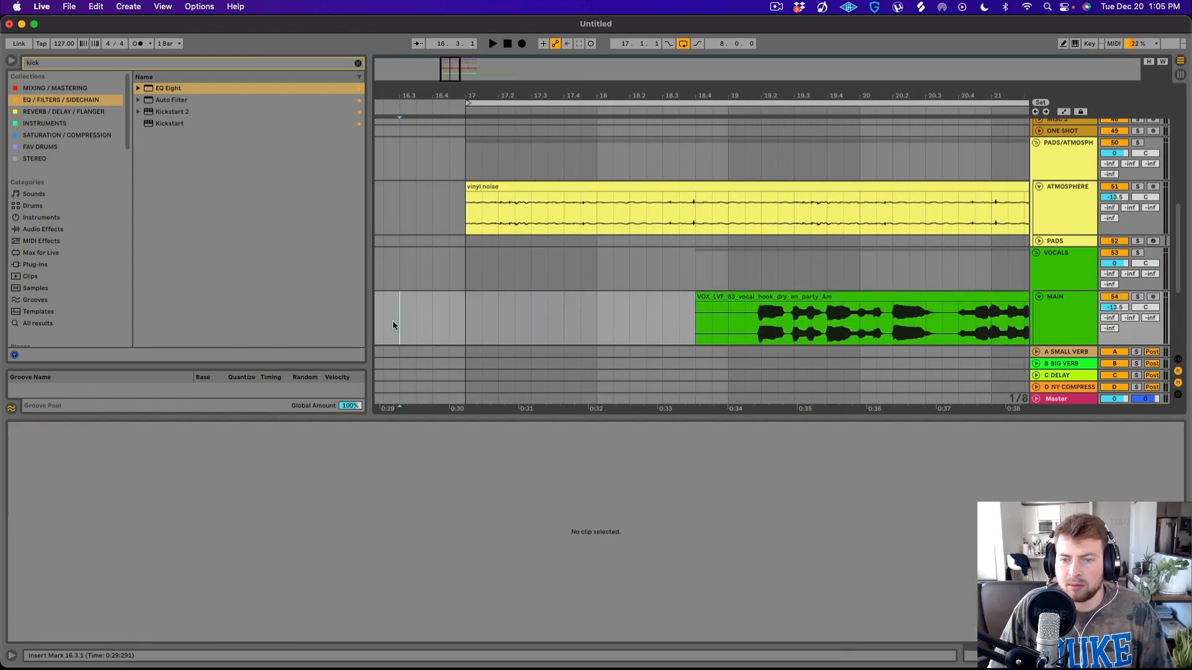
pyautogui.press('space')
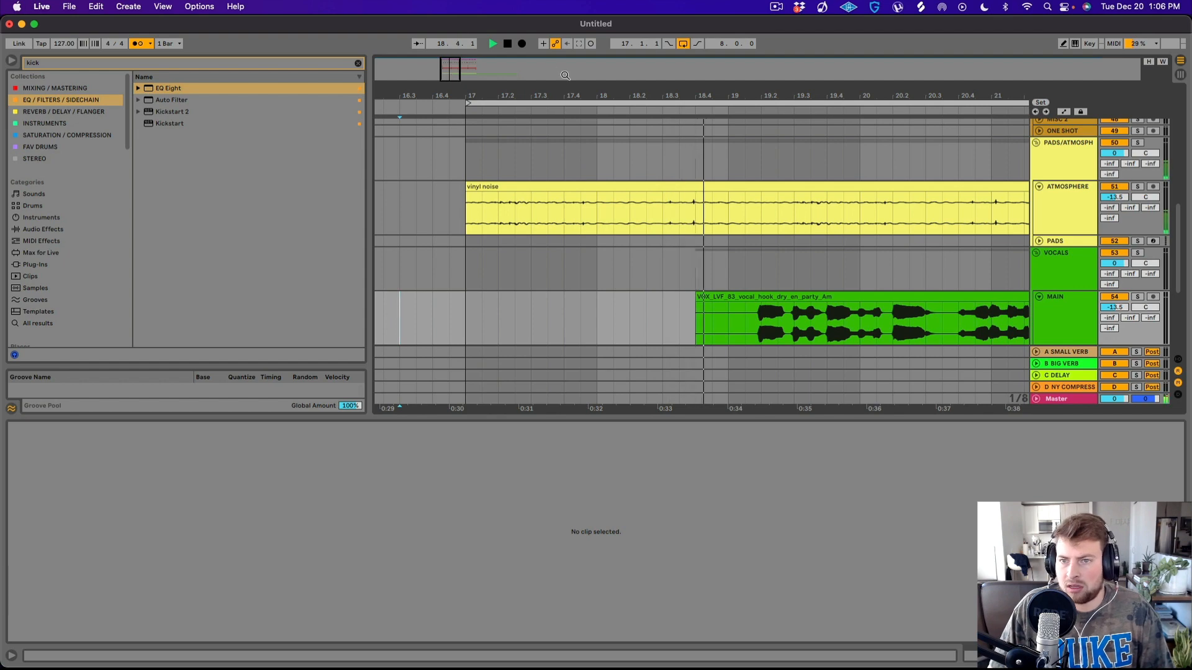
pyautogui.press('-')
pyautogui.press('space')
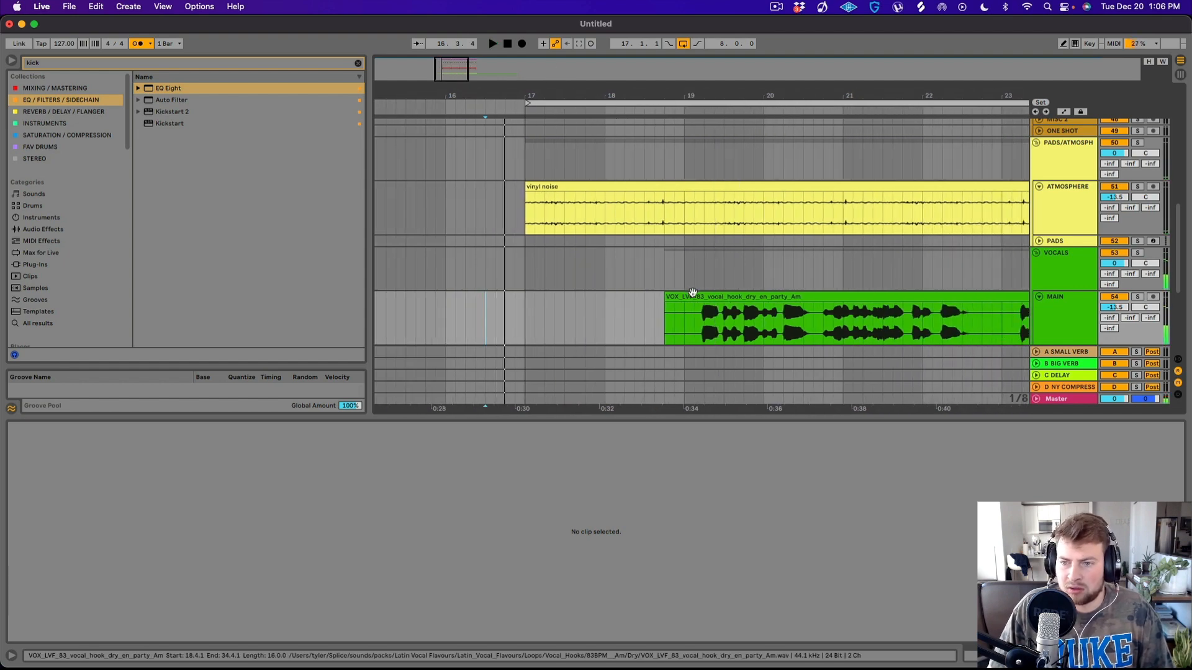
pyautogui.press('super+z')
pyautogui.press('super+shift+z')
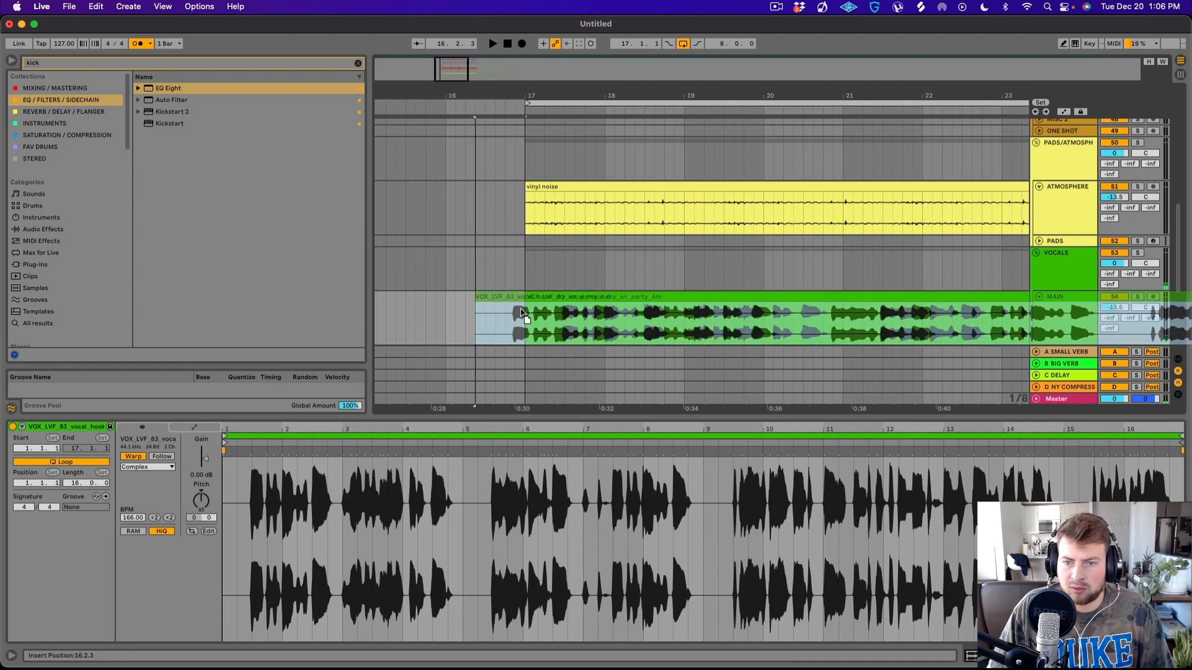
# - Move the vocal clip to start at about 16.3.1, fine-tuning it so the first word lands on bar 17
pyautogui.press('space')
pyautogui.moveTo(529, 297); pyautogui.dragTo(539, 295)
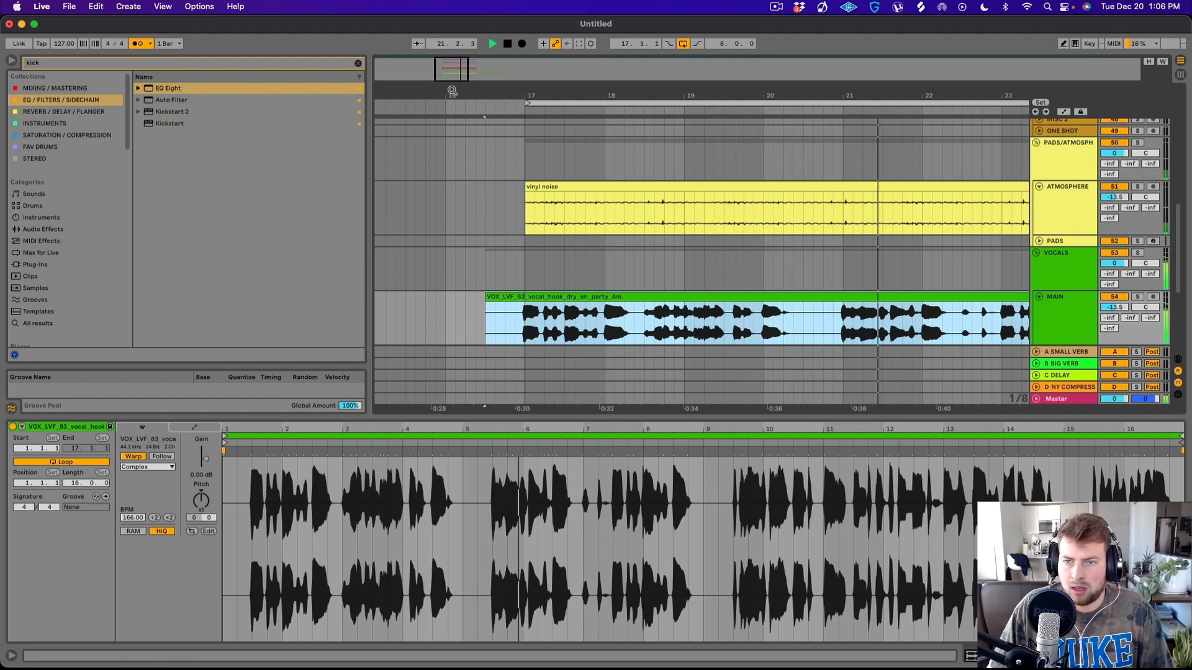
pyautogui.press('+')
pyautogui.press('+')
pyautogui.press('+')
pyautogui.press('space')
pyautogui.moveTo(508, 310); pyautogui.dragTo(523, 311)
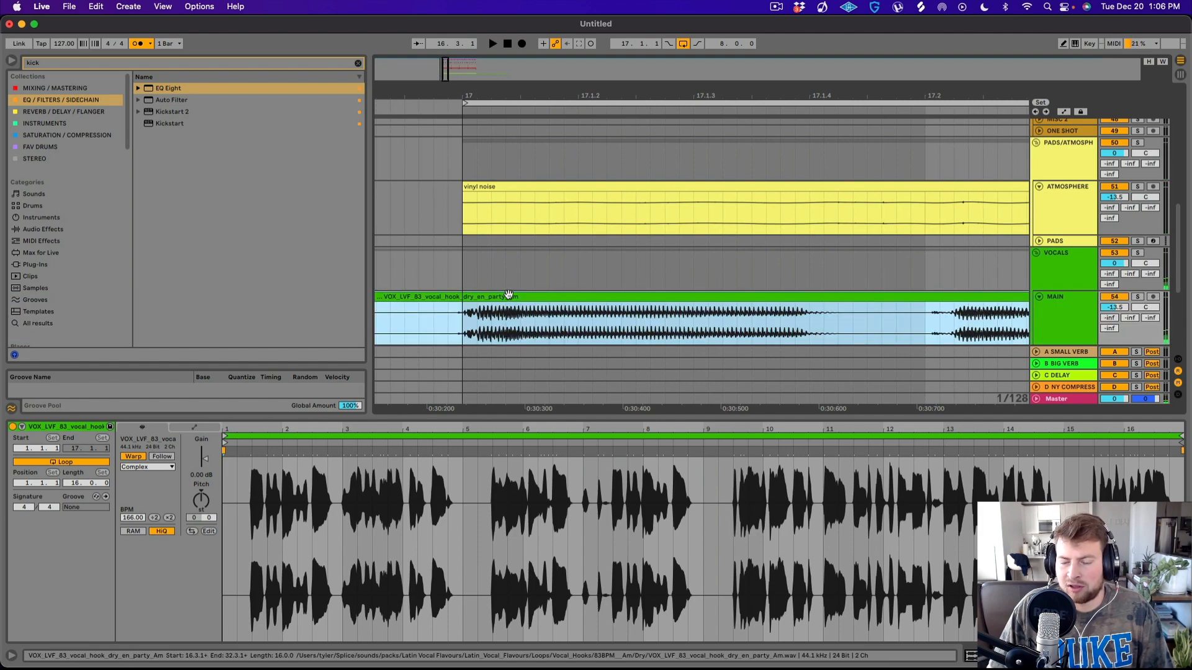
# - Play the loop from bar 17 and check the vocal hook's timing against the groove
pyautogui.click(464, 273)
pyautogui.press('space')
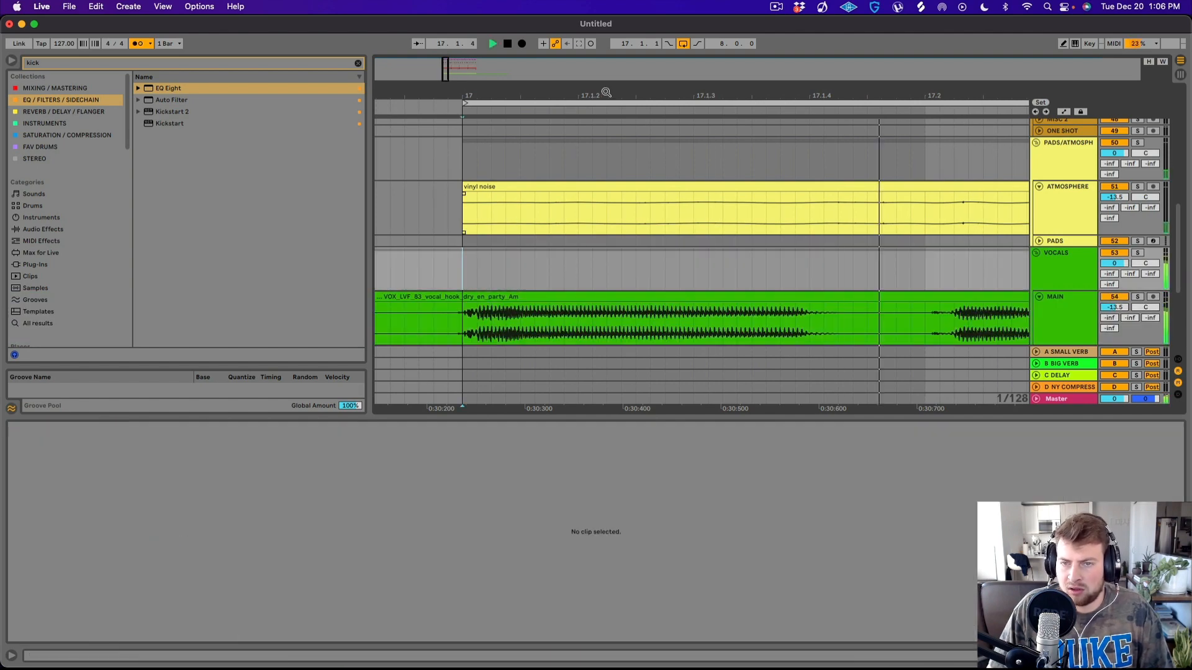
pyautogui.moveTo(519, 109); pyautogui.dragTo(520, 99)
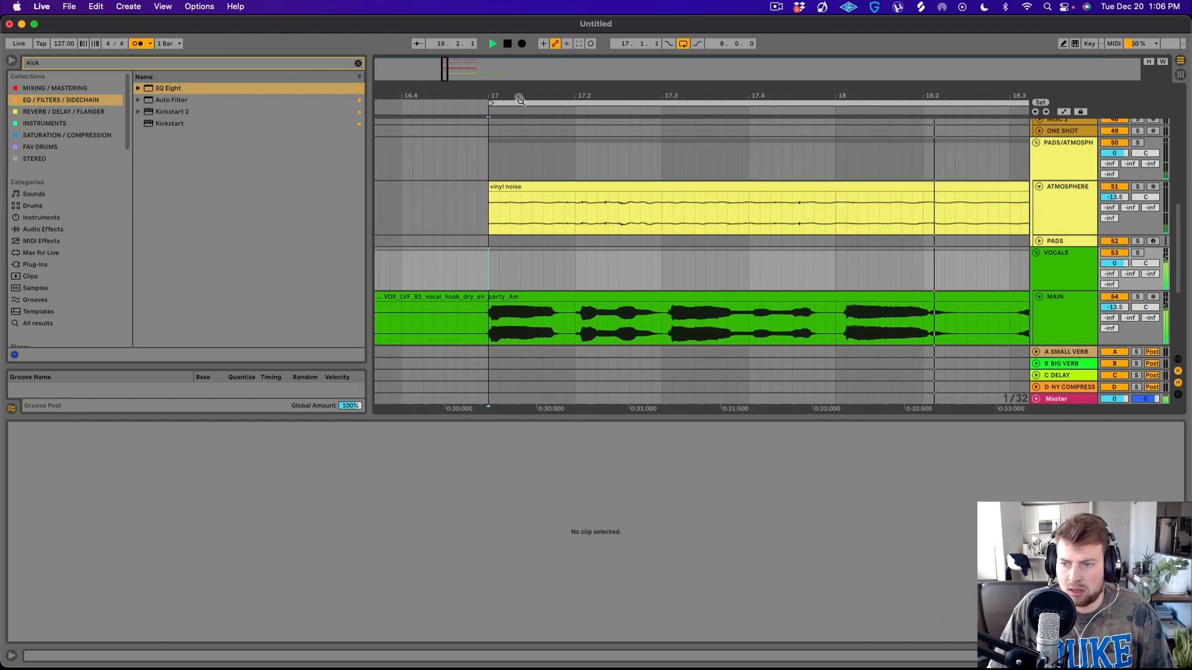
pyautogui.moveTo(680, 100); pyautogui.dragTo(681, 90)
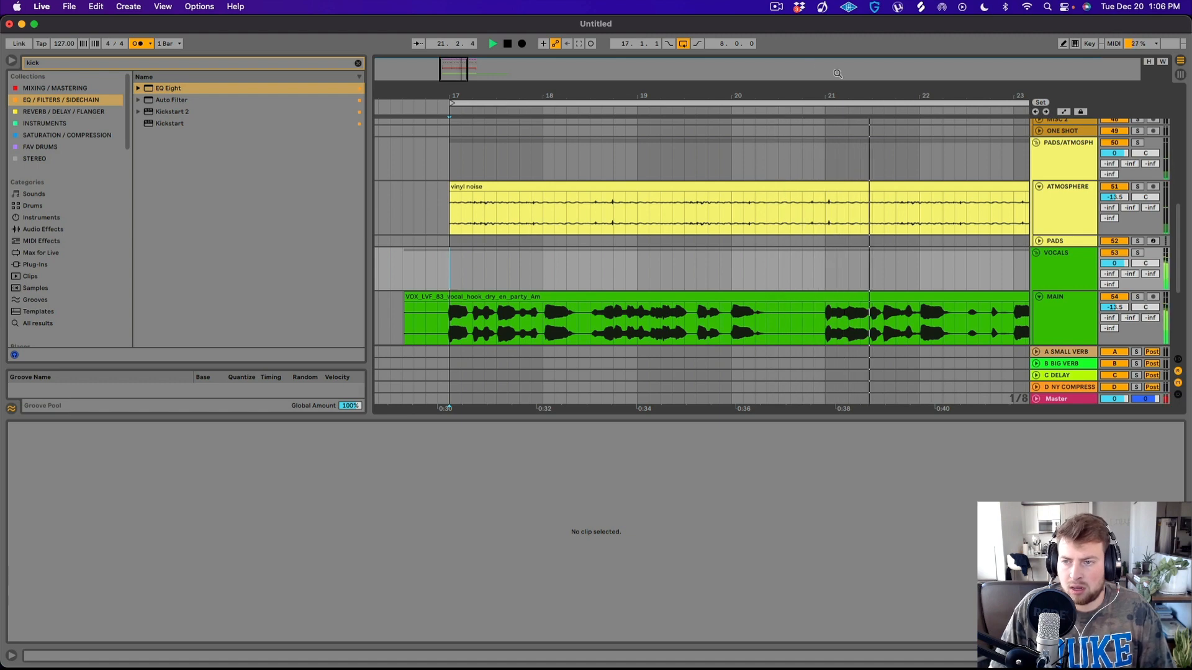
pyautogui.moveTo(837, 73); pyautogui.dragTo(741, 100)
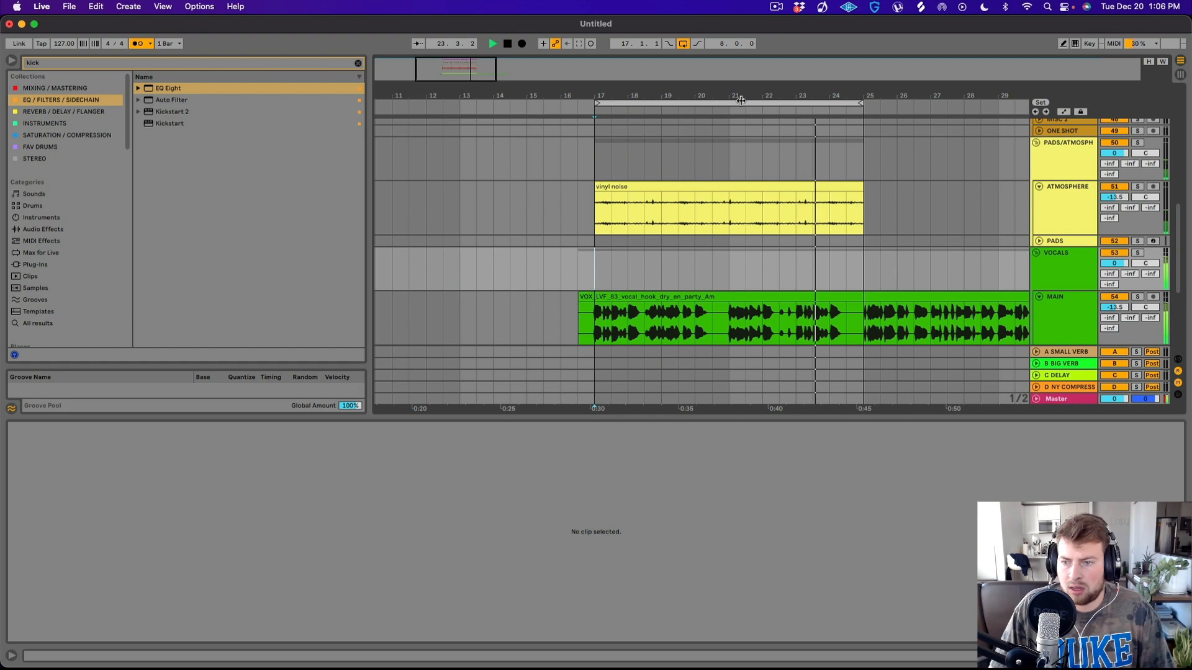
# - Mute the PP DELAY 1/8, long reverb and short reverb chains, plus the bottom unnamed chain, in the MAIN vocal track's WESTEND VOCALS rack
pyautogui.click(1068, 296)
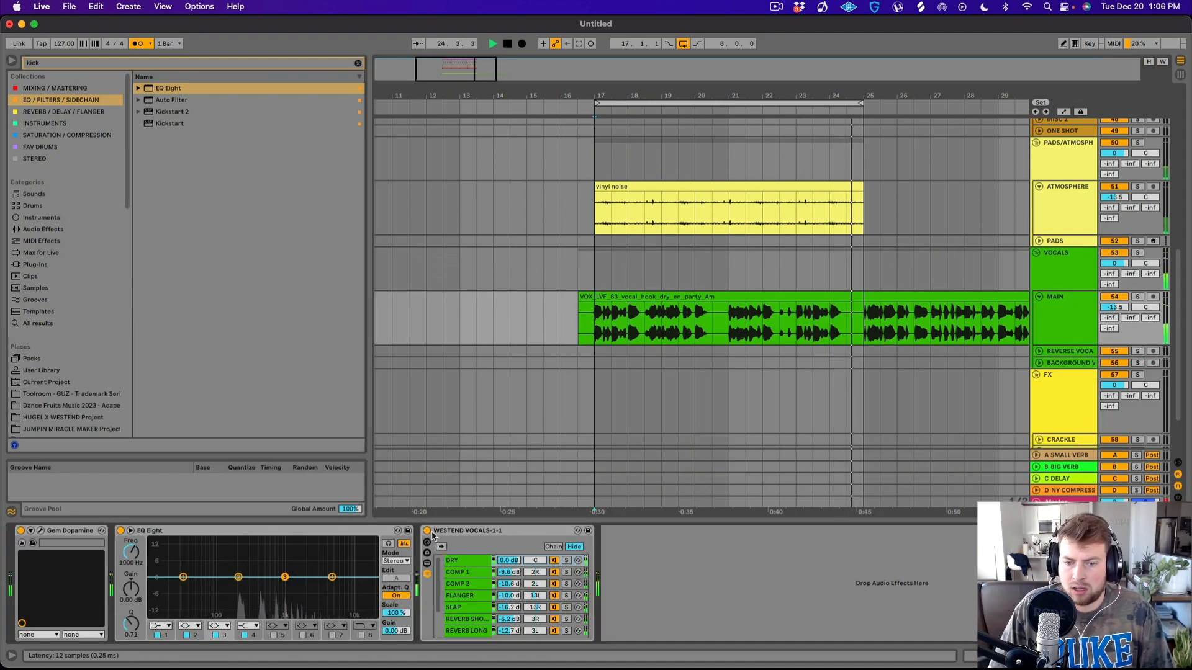
pyautogui.scroll(-3, 528, 596)
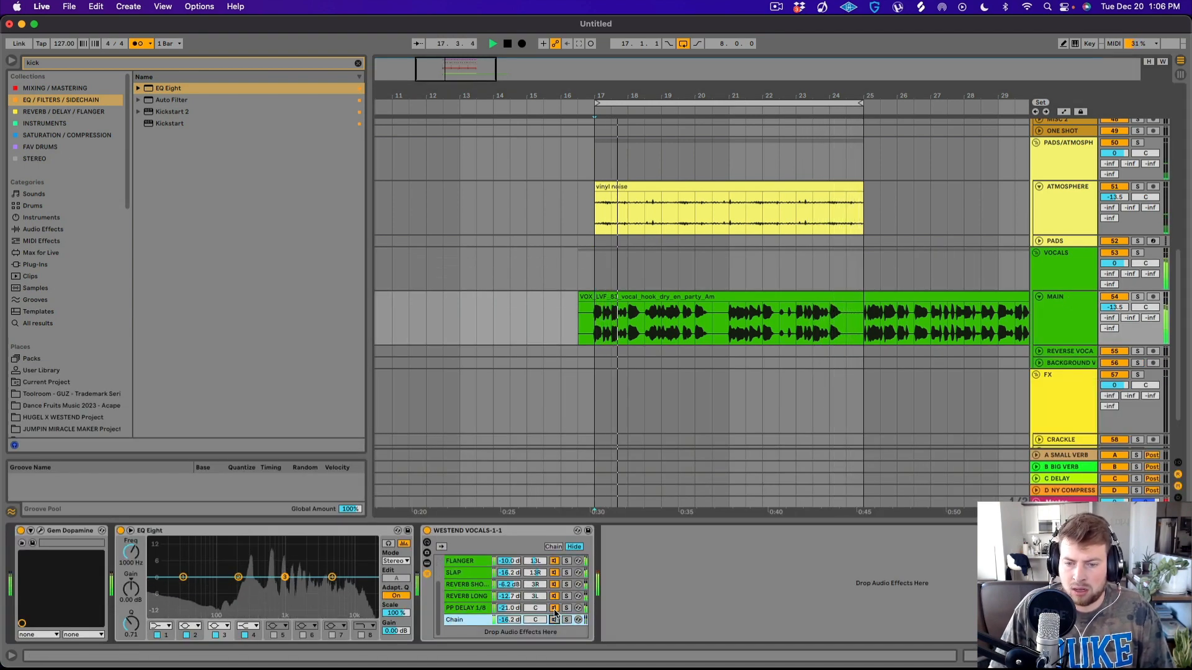
pyautogui.click(554, 608)
pyautogui.click(554, 597)
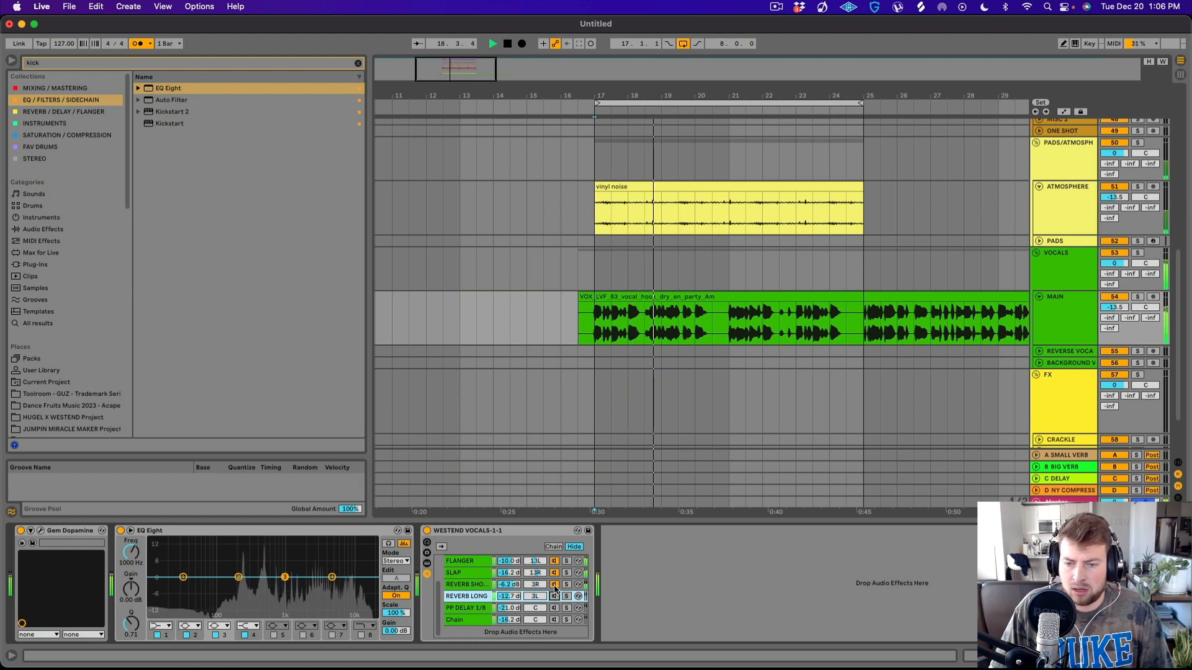
pyautogui.click(555, 585)
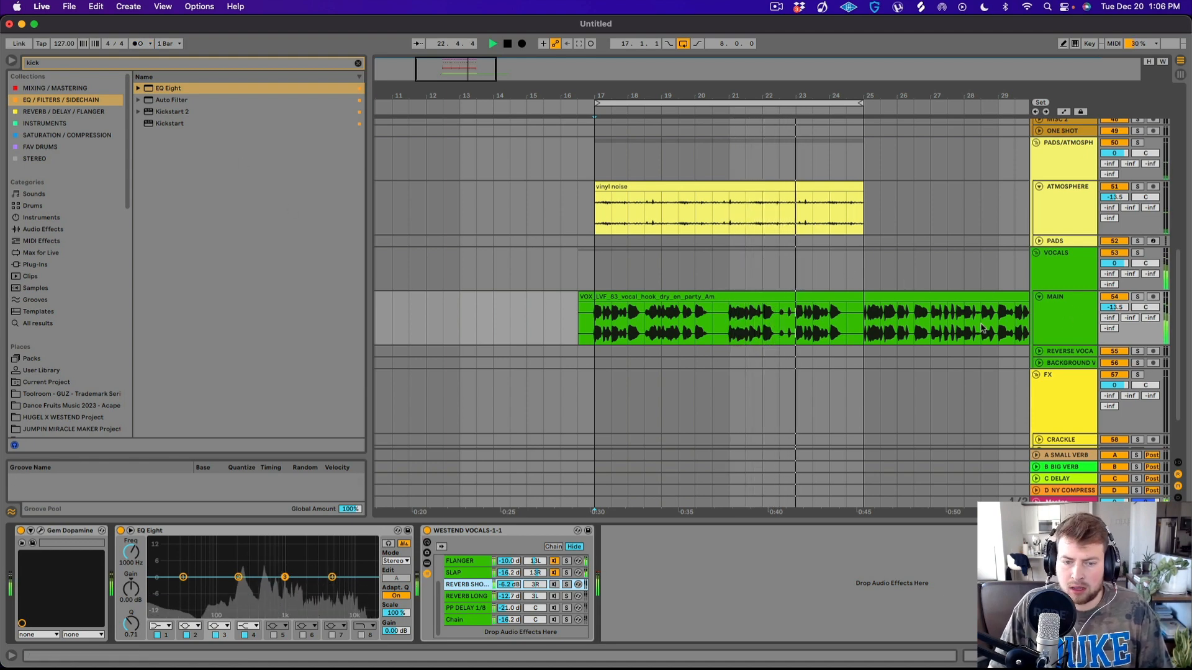
# - Set band 1 of the MAIN vocal's EQ Eight to a low cut at about 178 Hz
pyautogui.click(163, 626)
pyautogui.click(161, 566)
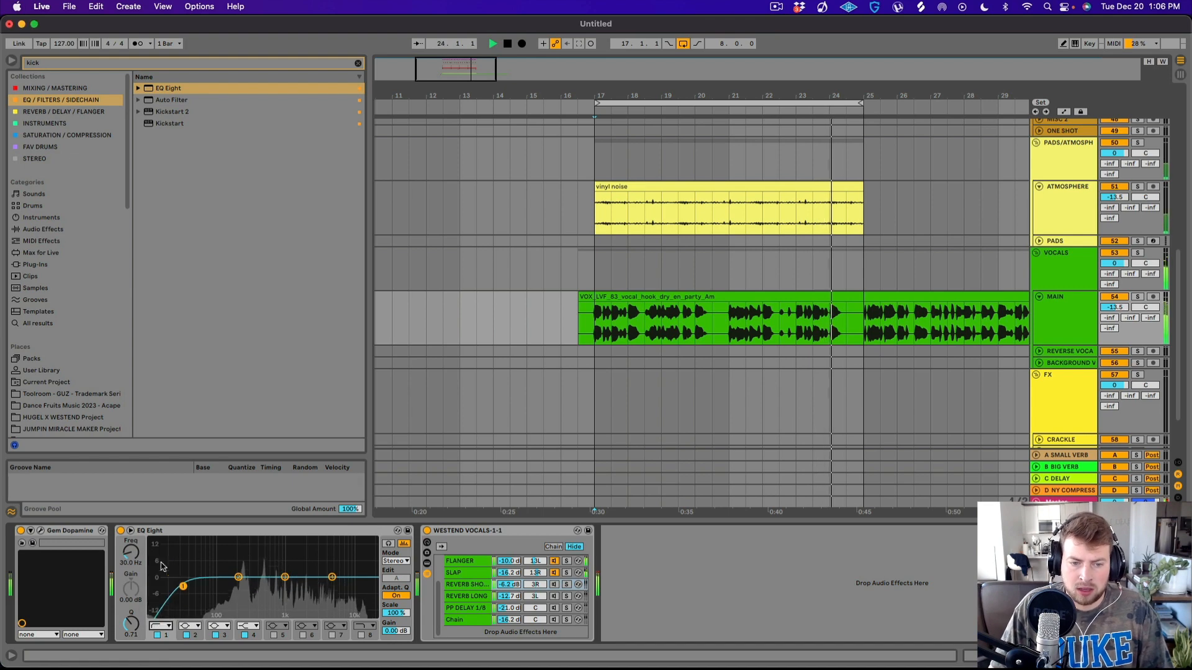
pyautogui.moveTo(183, 587); pyautogui.dragTo(235, 585)
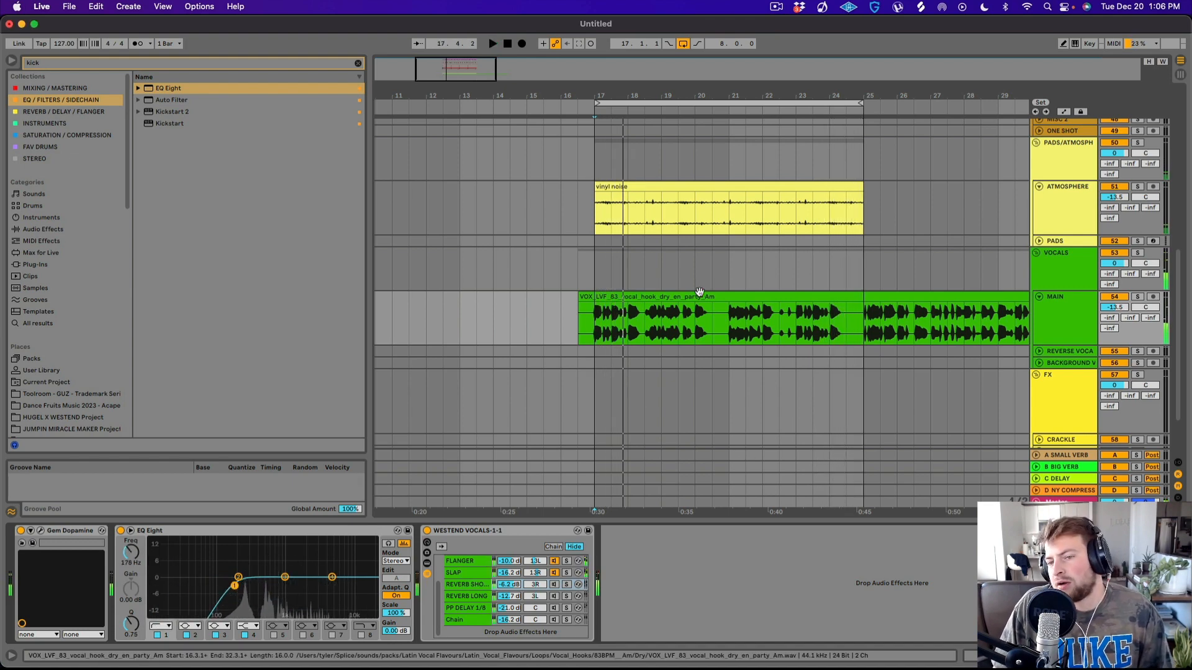
# - Stop playback, expand the LOW END BUS and its BASS group, then unfold and select the BASS 1 track
pyautogui.scroll(15, 830, 288)
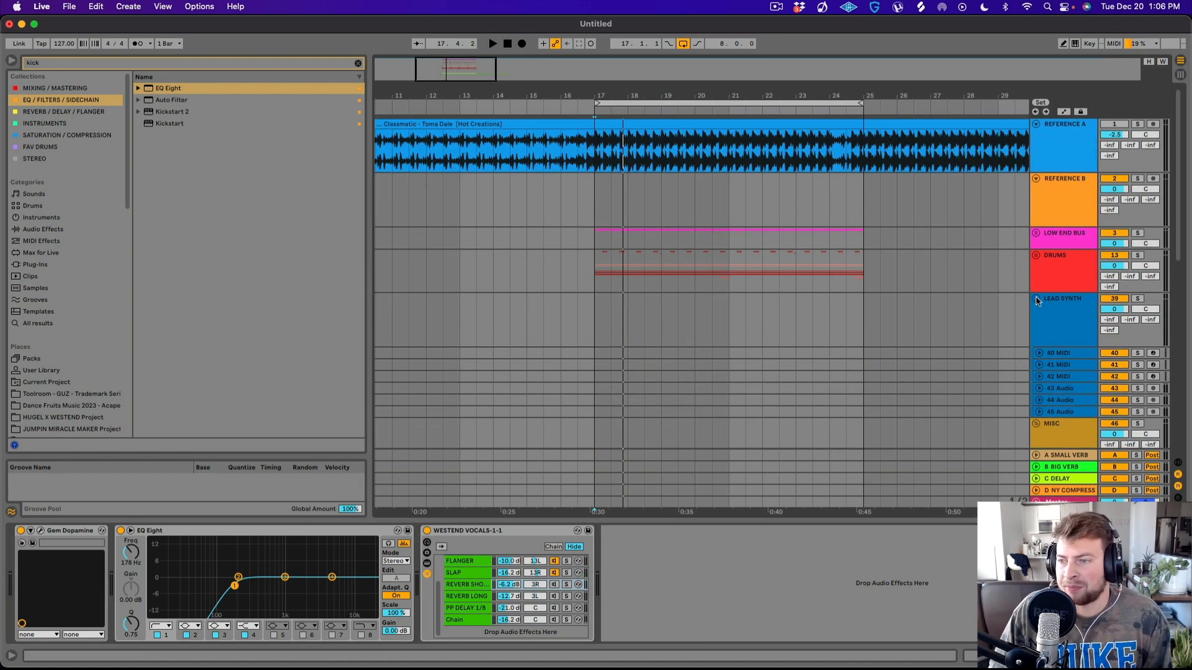
pyautogui.click(1036, 235)
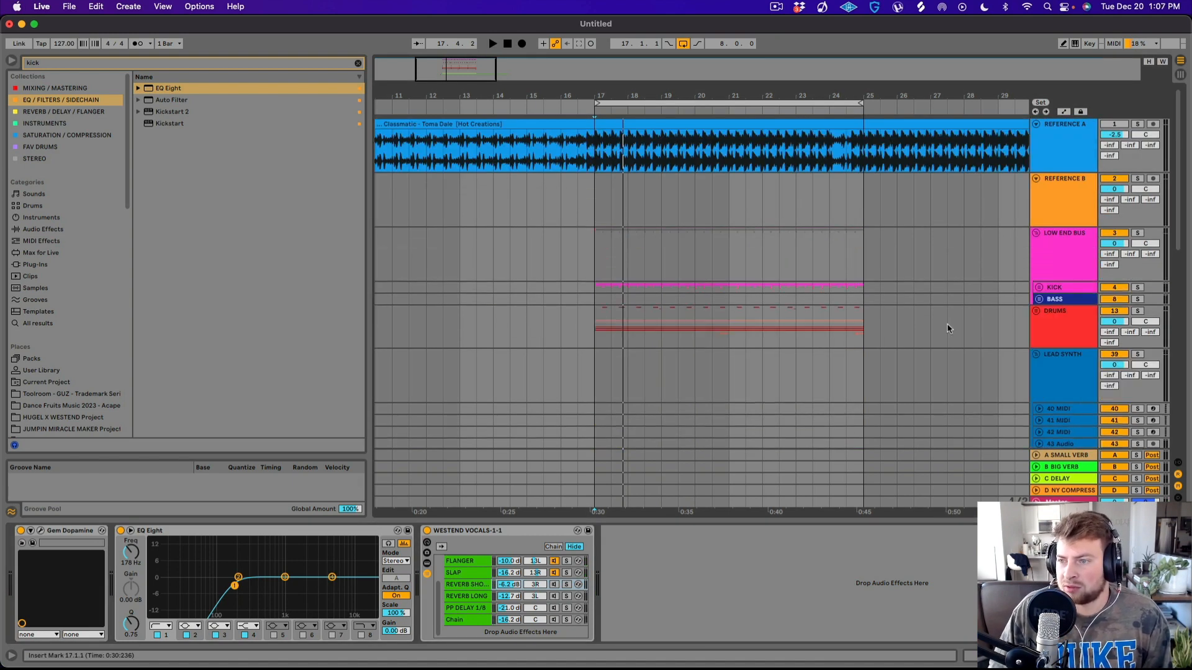
pyautogui.click(1039, 299)
pyautogui.scroll(-3, 1042, 346)
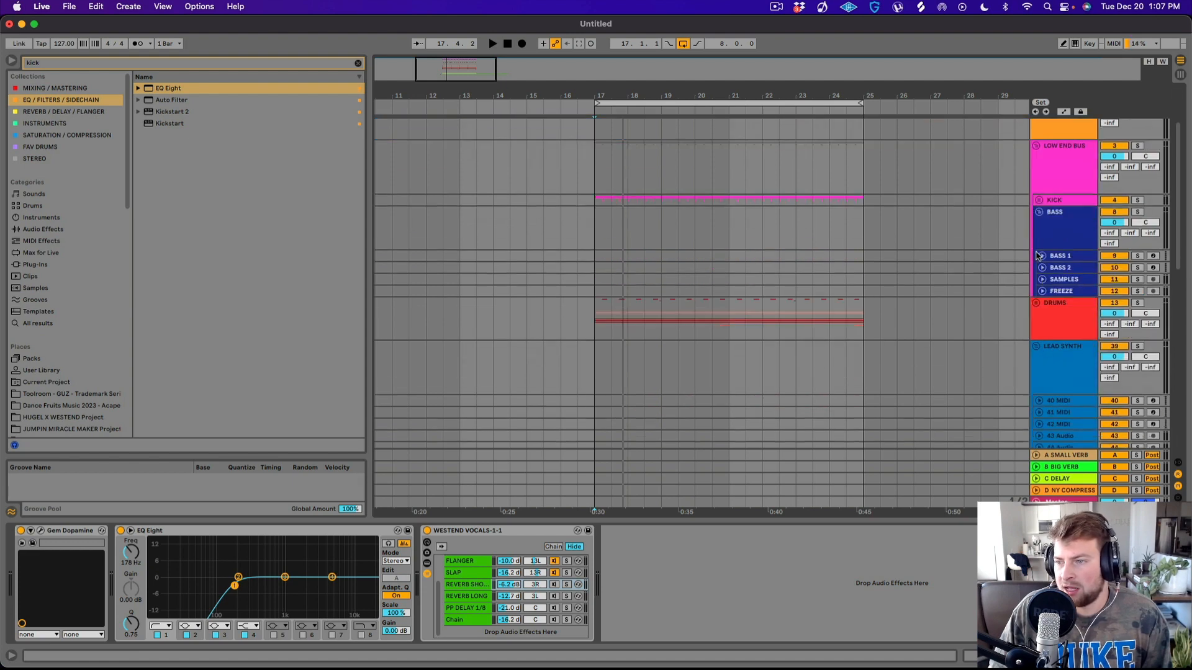
pyautogui.click(1040, 256)
pyautogui.click(1068, 272)
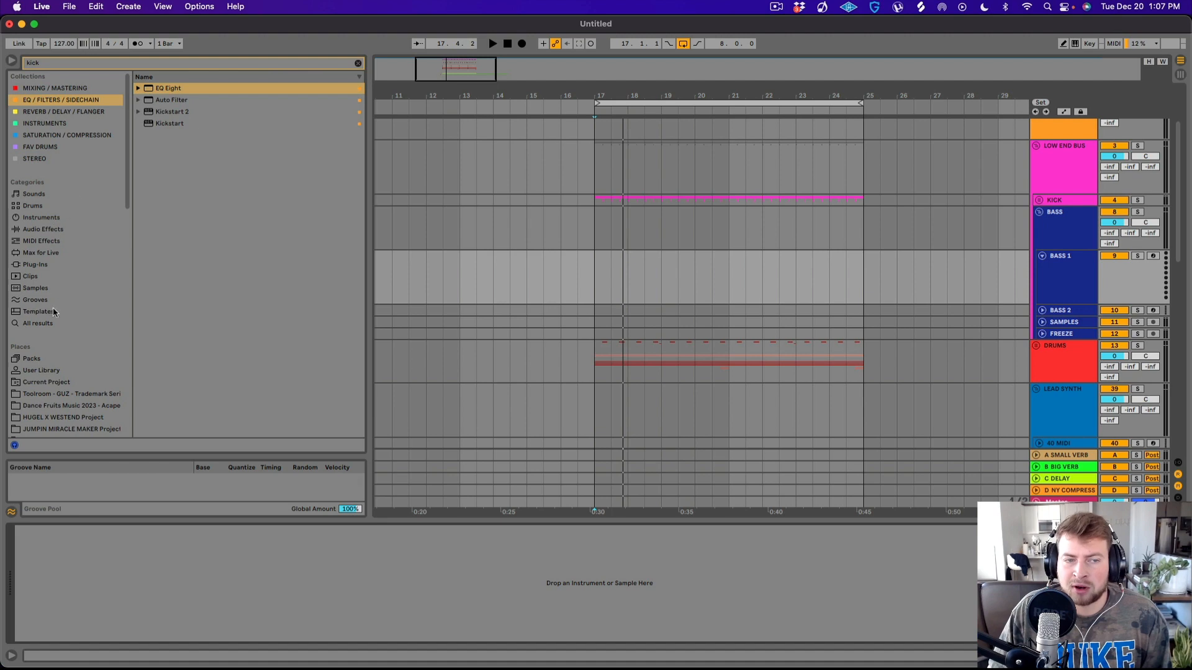
# - Clear the browser search and load Serum from the INSTRUMENTS collection onto the BASS 1 track
pyautogui.scroll(-3, 57, 388)
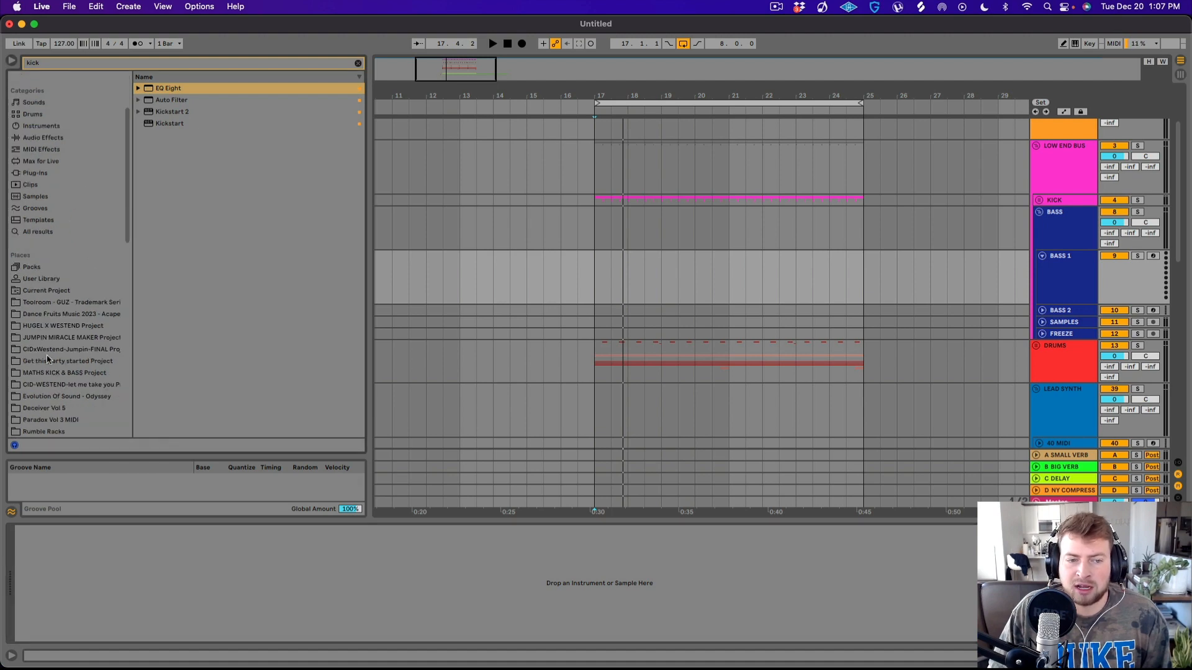
pyautogui.click(38, 172)
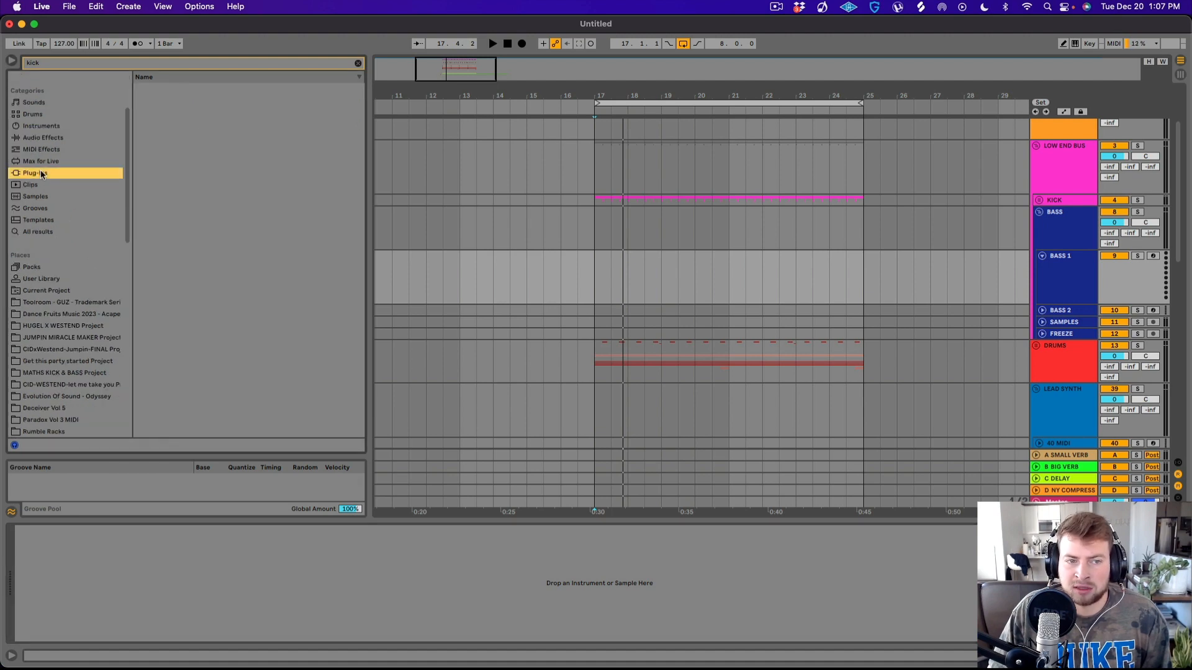
pyautogui.click(358, 64)
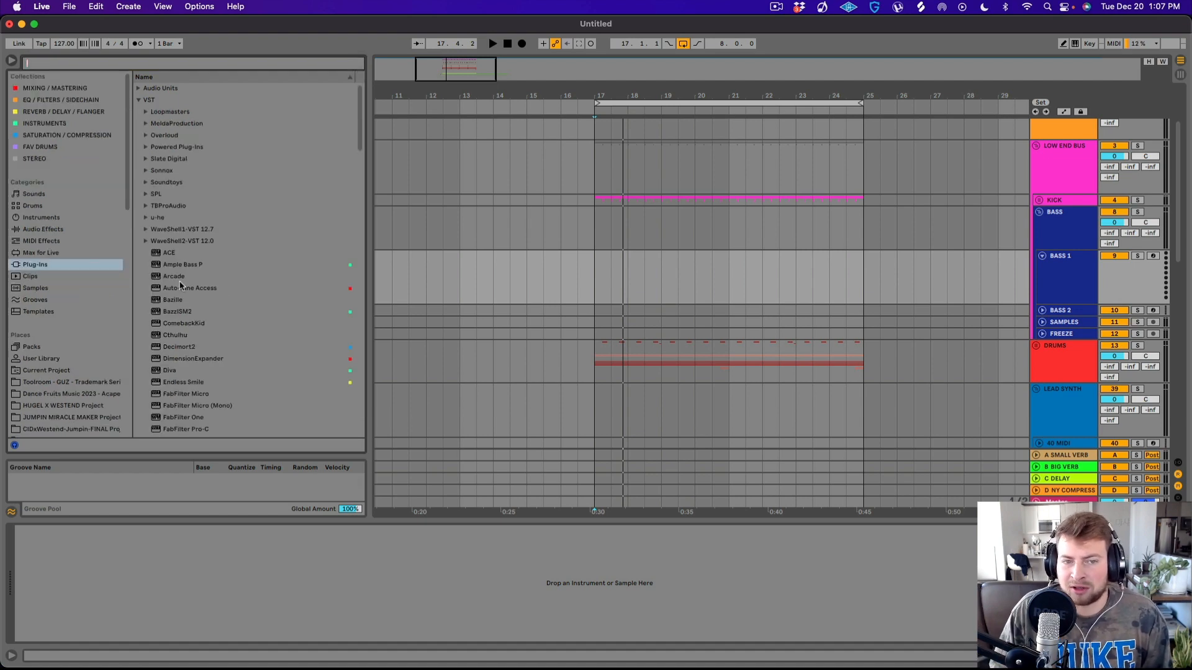
pyautogui.scroll(-10, 191, 272)
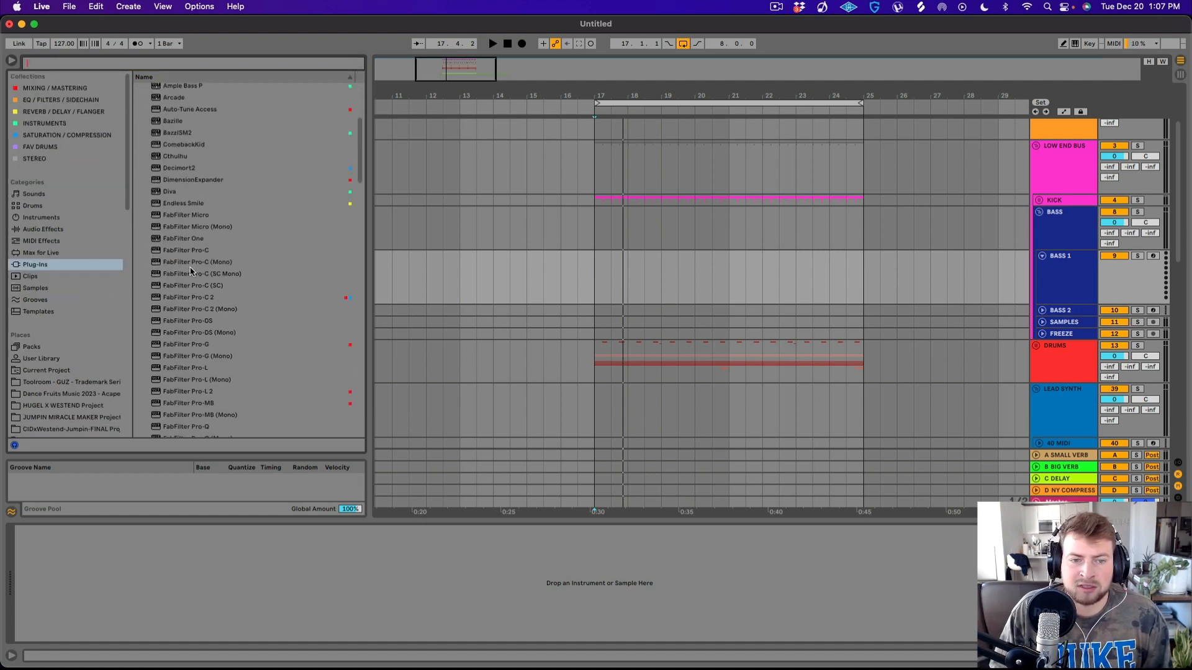
pyautogui.scroll(5, 190, 271)
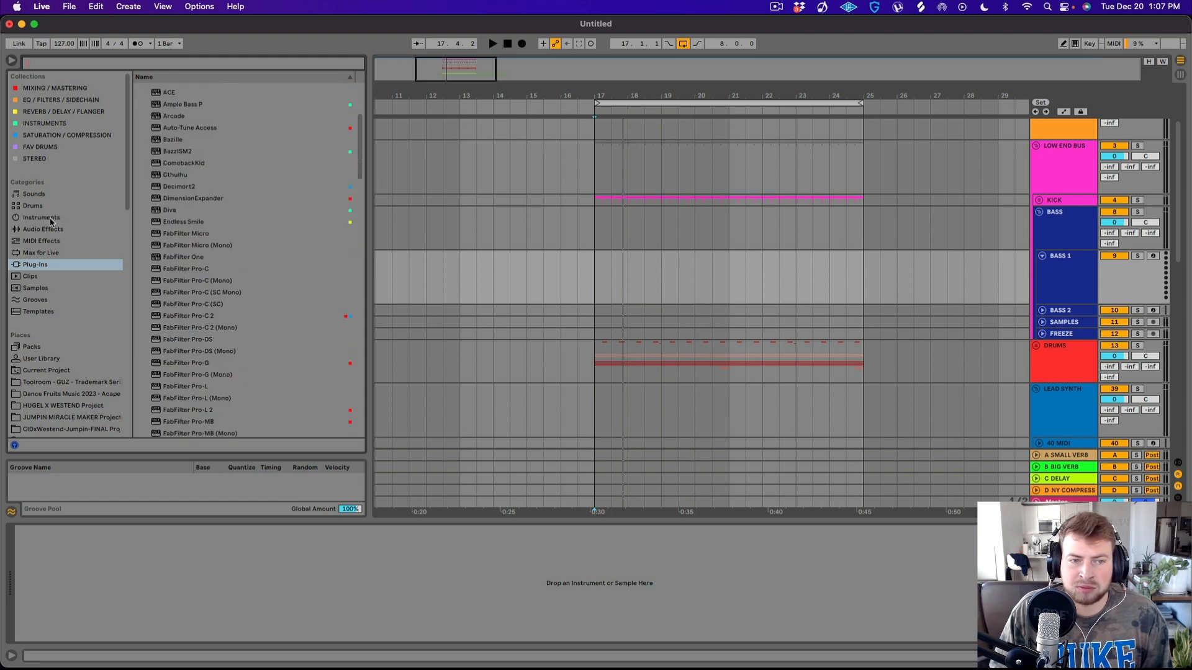
pyautogui.click(34, 126)
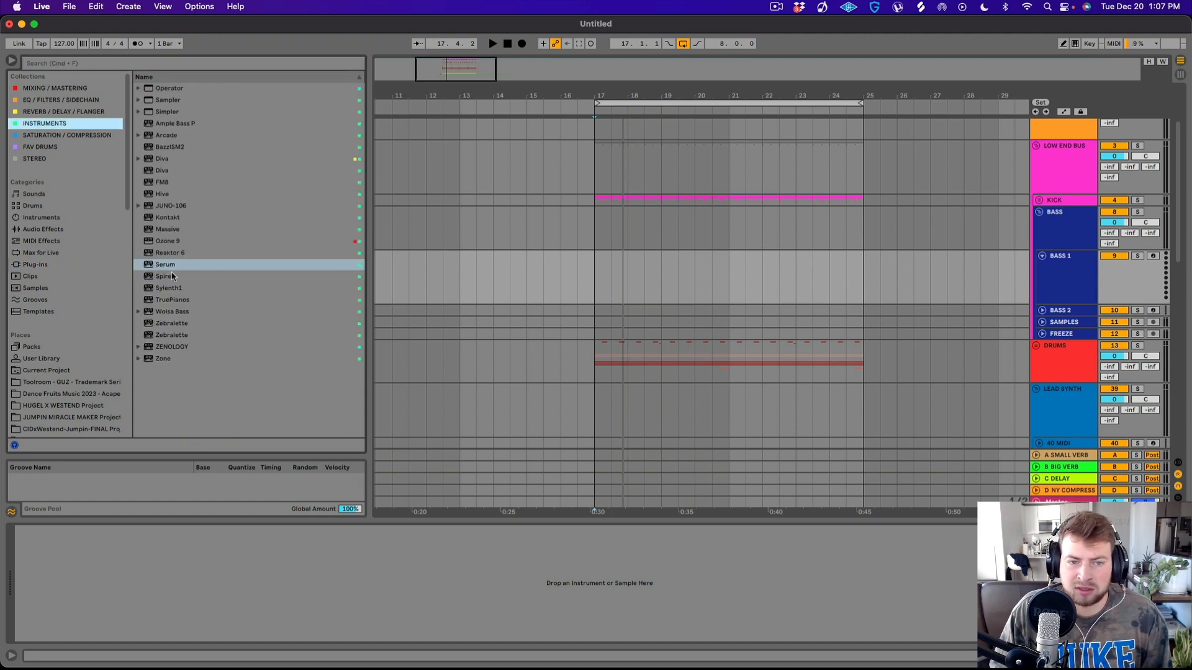
pyautogui.click(165, 265)
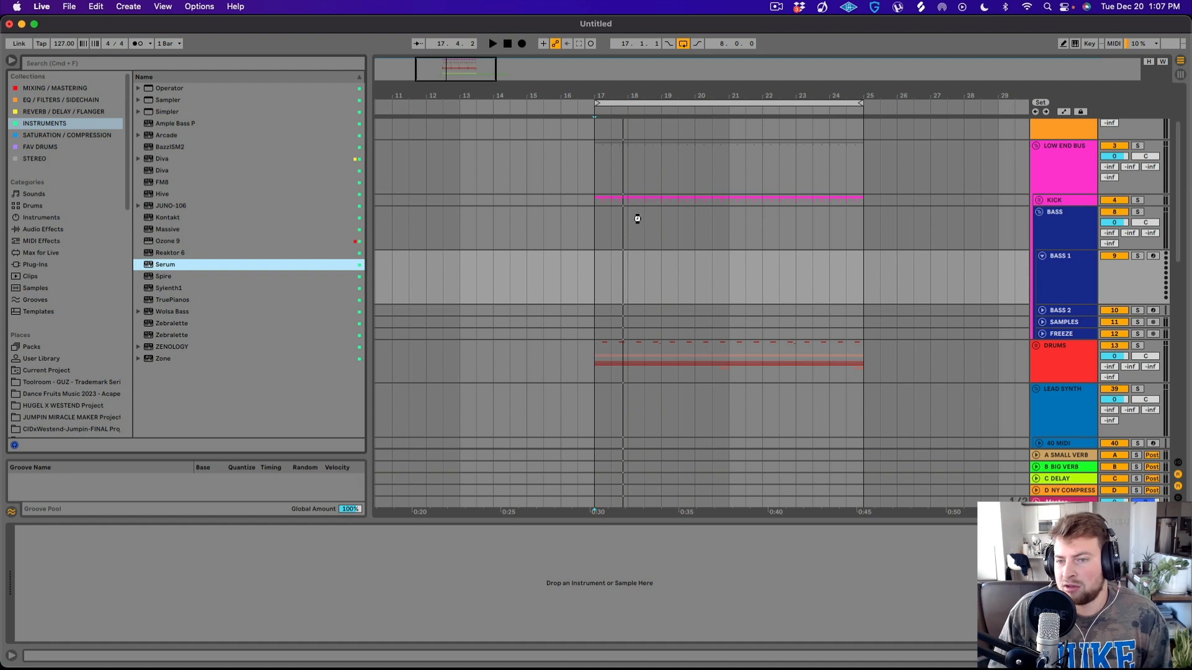
pyautogui.moveTo(637, 218); pyautogui.dragTo(597, 271)
# - Load the BA - Tequilazo preset from the EvoSounds Deceiver 5 folder in Serum
pyautogui.click(345, 81)
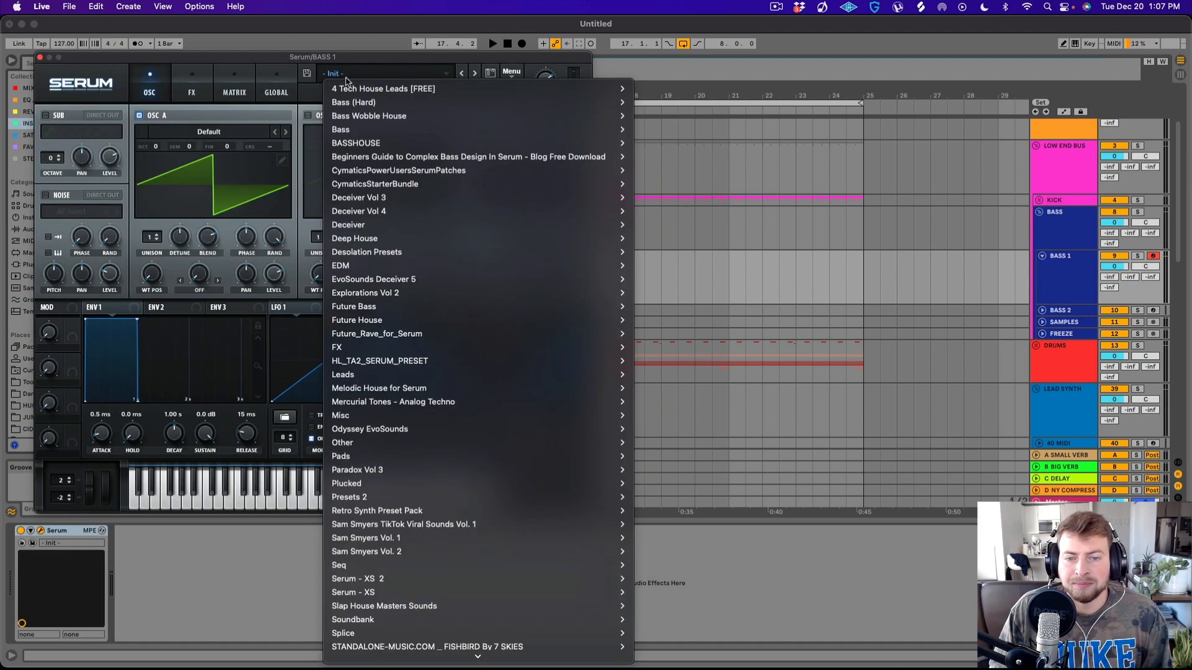
pyautogui.moveTo(411, 279)
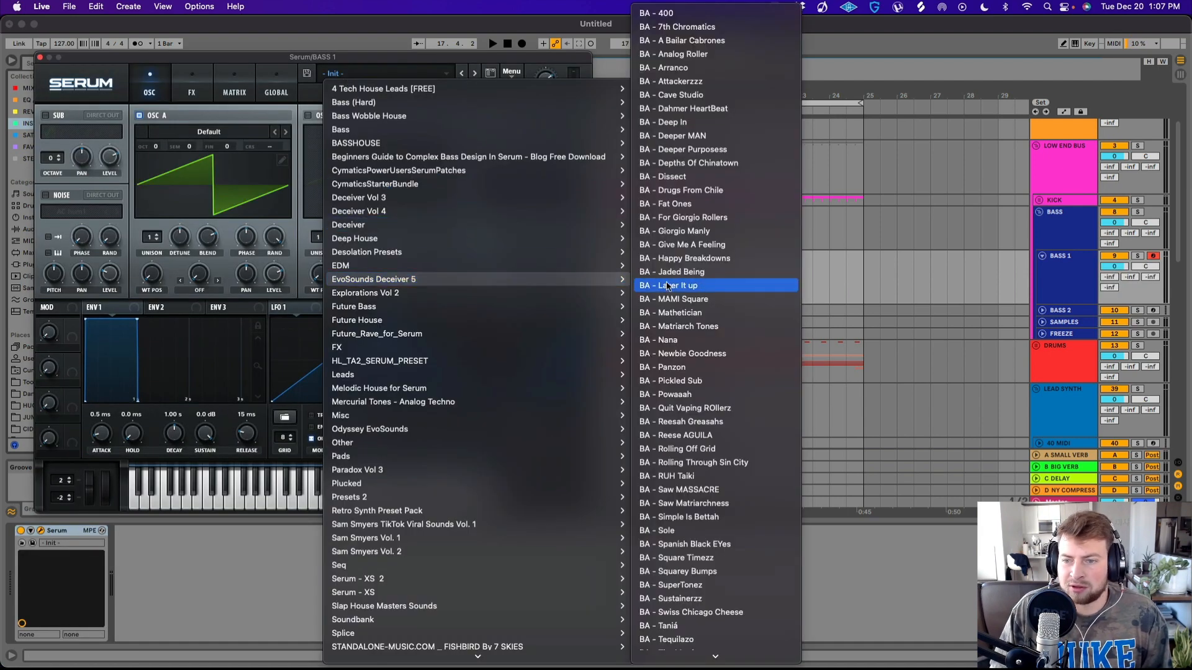
pyautogui.scroll(-5, 683, 348)
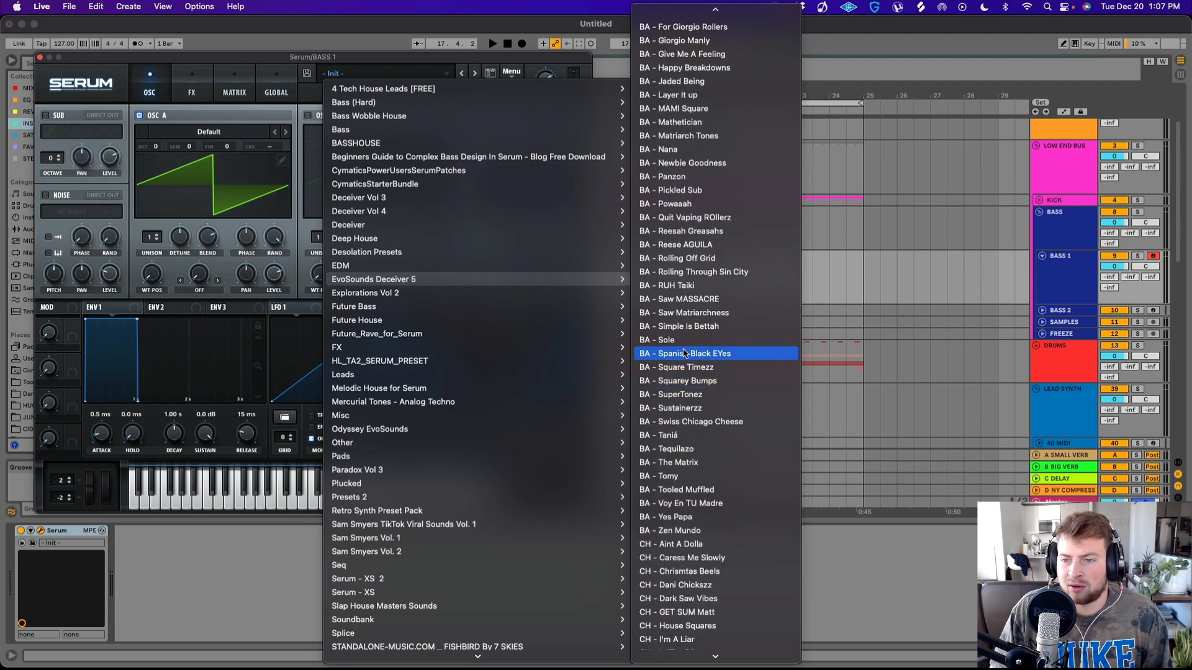
pyautogui.scroll(-5, 684, 353)
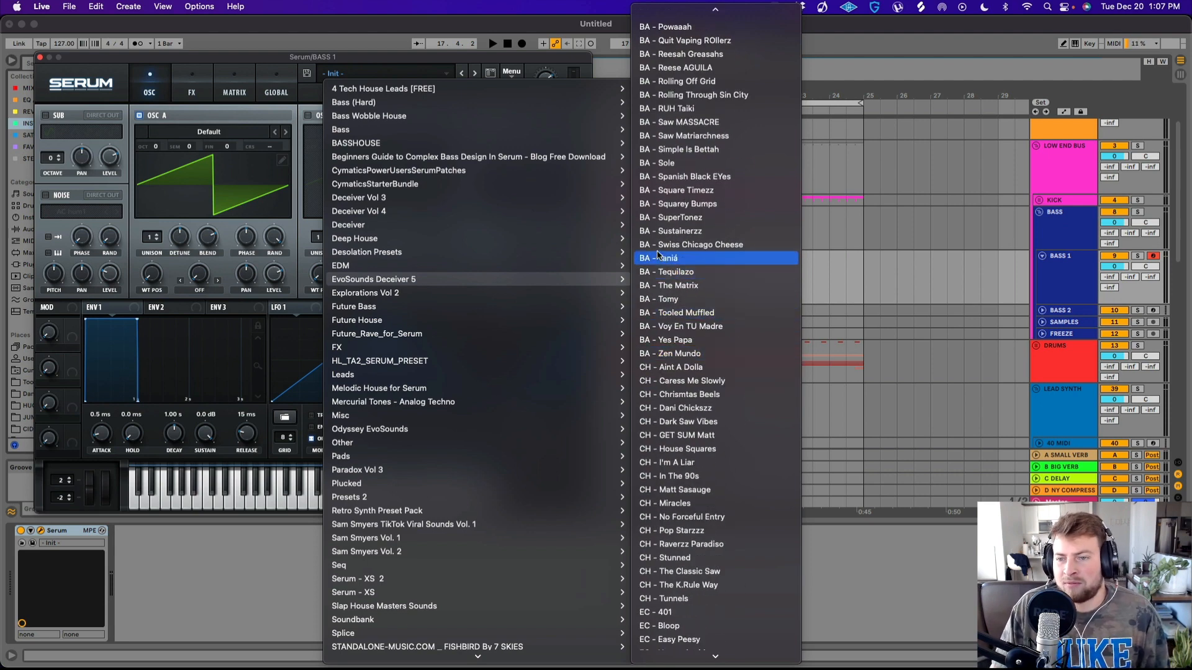
pyautogui.click(661, 273)
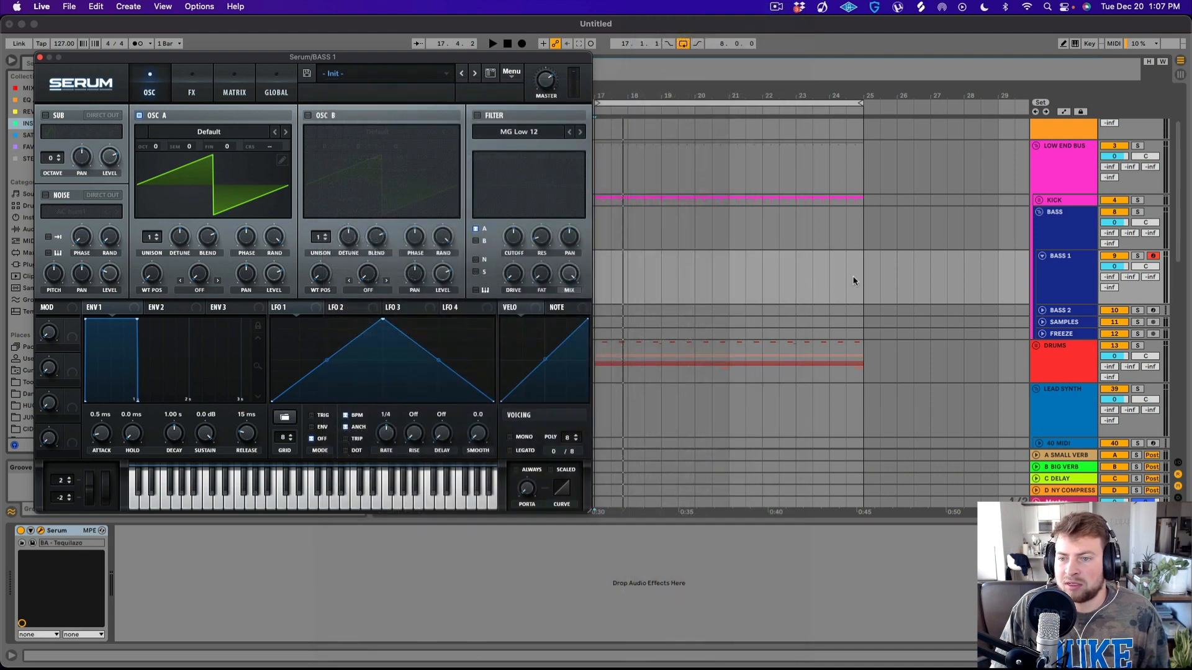
# - Enable the computer MIDI keyboard, audition neighbouring Serum bass presets over the groove, settle on BA - Sustainerzz and close the plug-in
pyautogui.click(1074, 44)
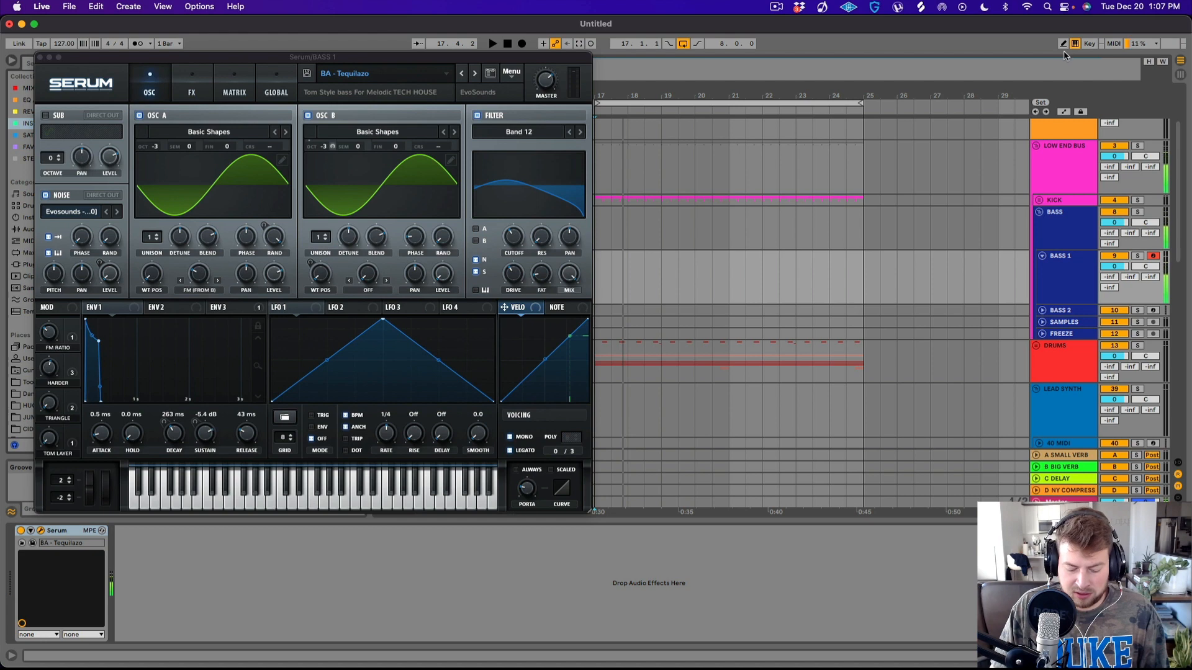
pyautogui.press('space')
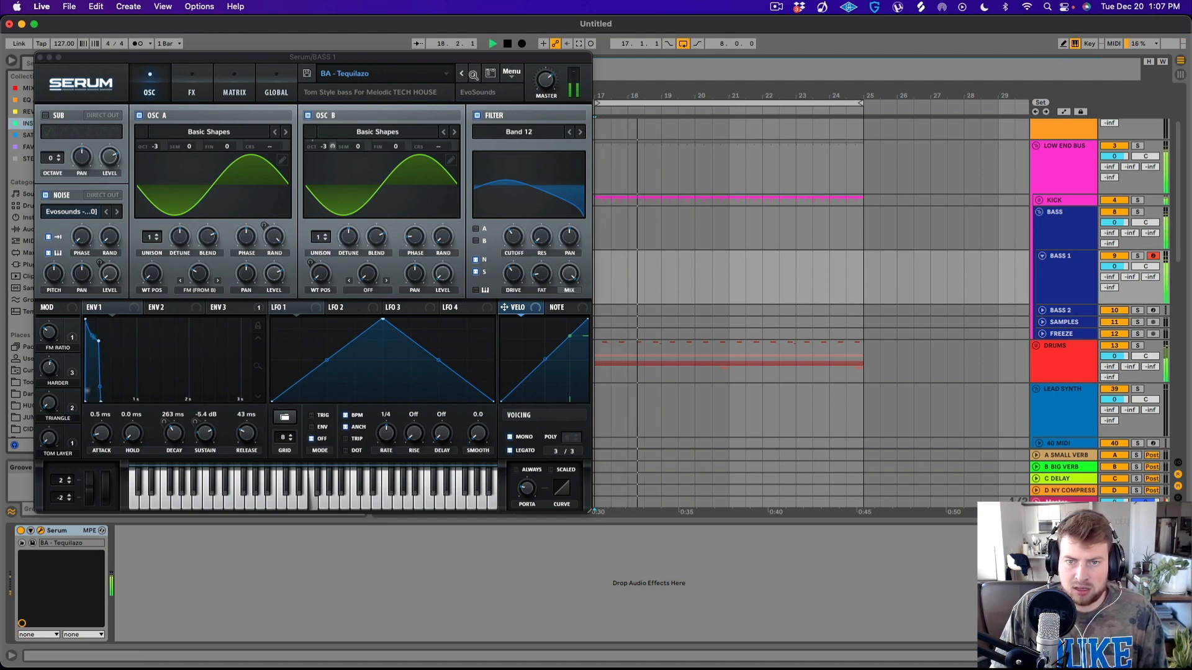
pyautogui.click(474, 74)
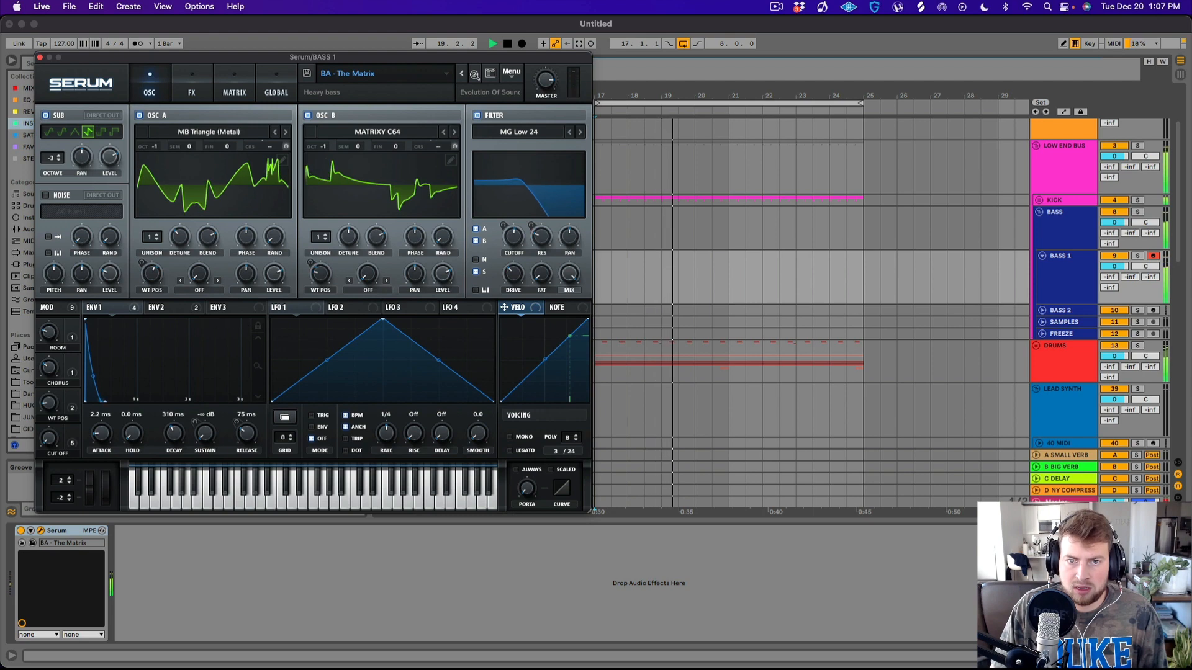
pyautogui.click(474, 73)
pyautogui.click(465, 74)
pyautogui.click(464, 75)
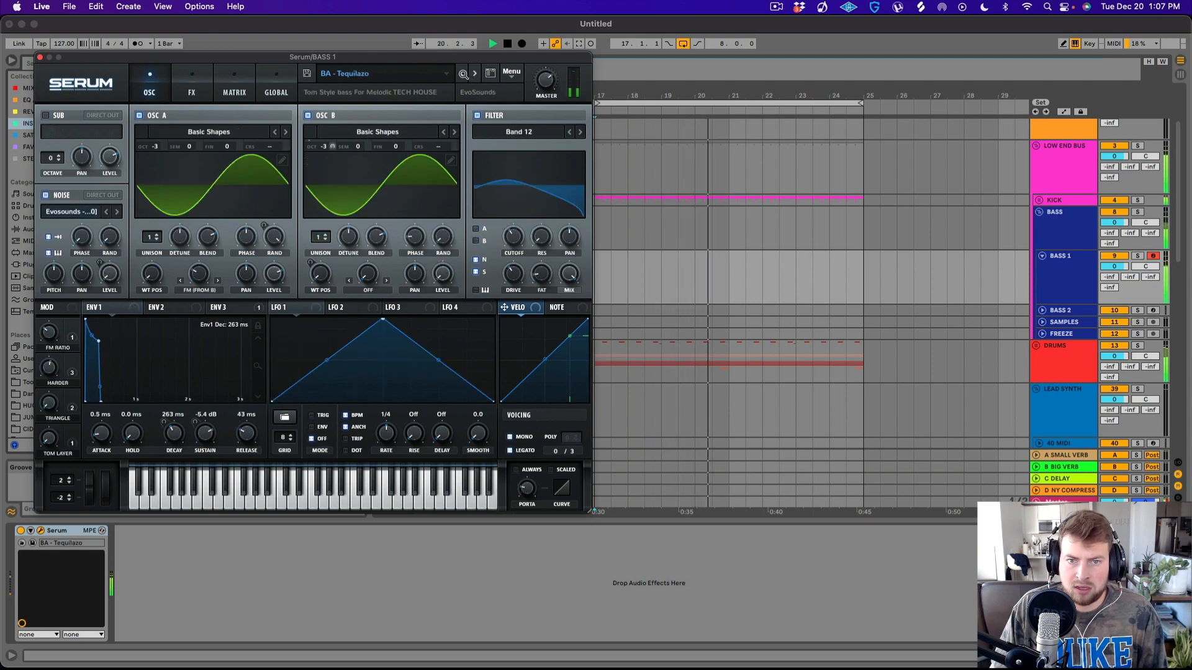
pyautogui.click(464, 74)
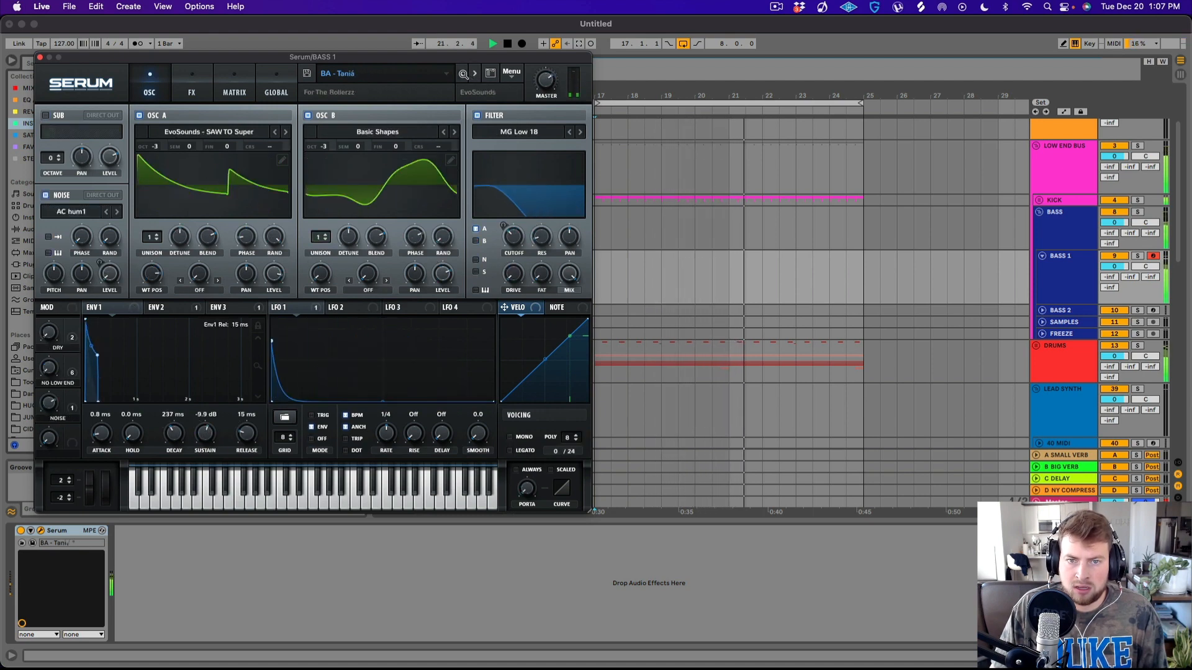
pyautogui.click(464, 75)
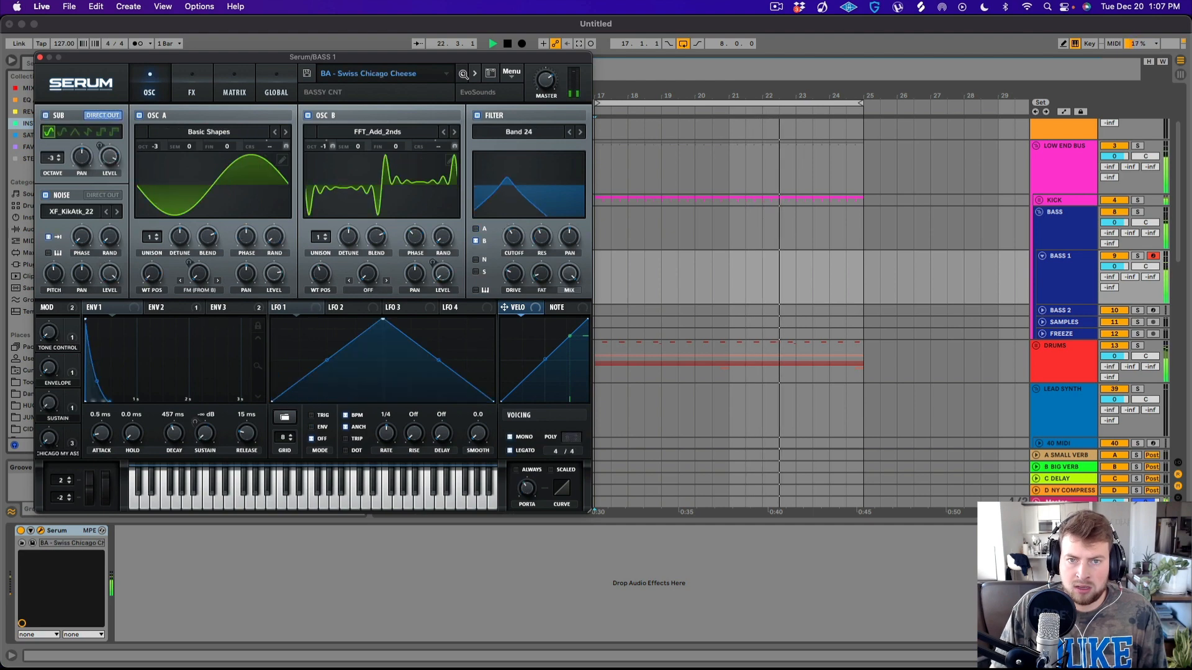
pyautogui.click(464, 75)
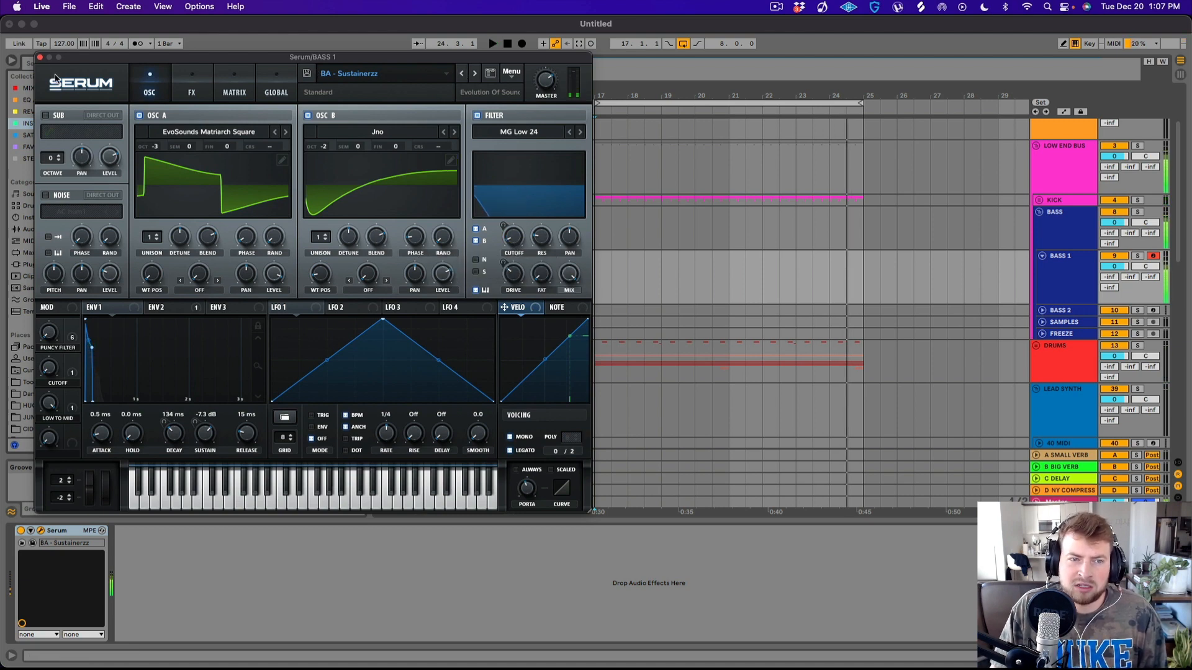
pyautogui.click(37, 57)
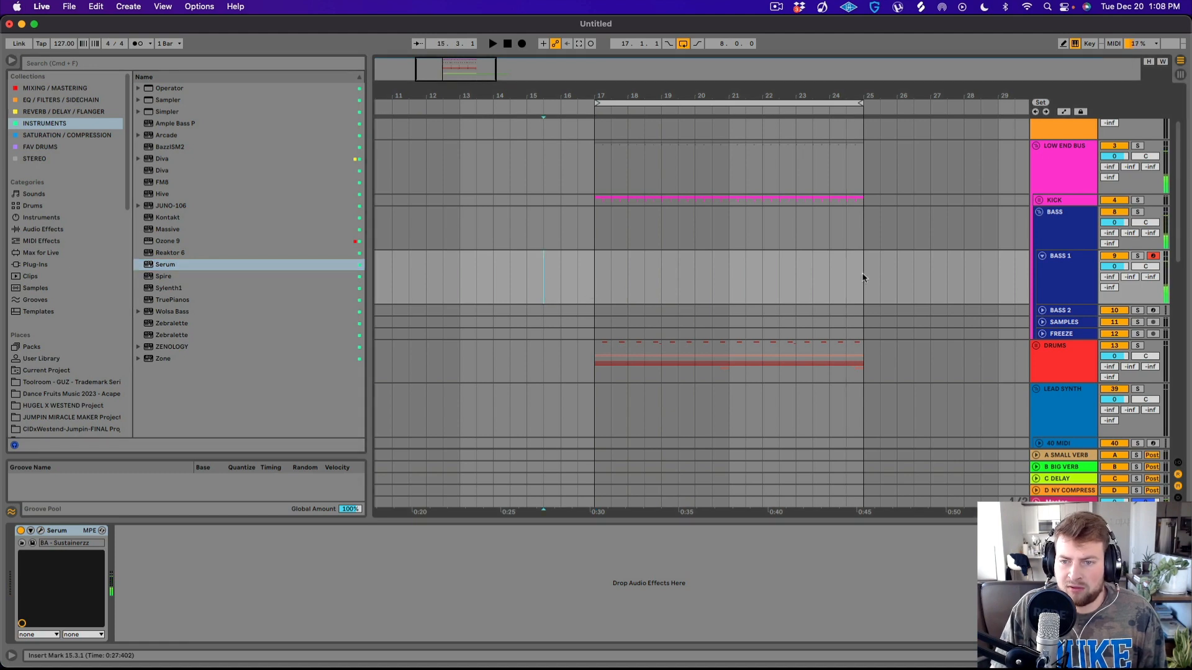
# - Reopen Serum on BASS 1, try the PUNCY FILTER and LOW TO MID macros, close it and place the insert marker at 16.3.1
pyautogui.click(543, 277)
pyautogui.click(41, 531)
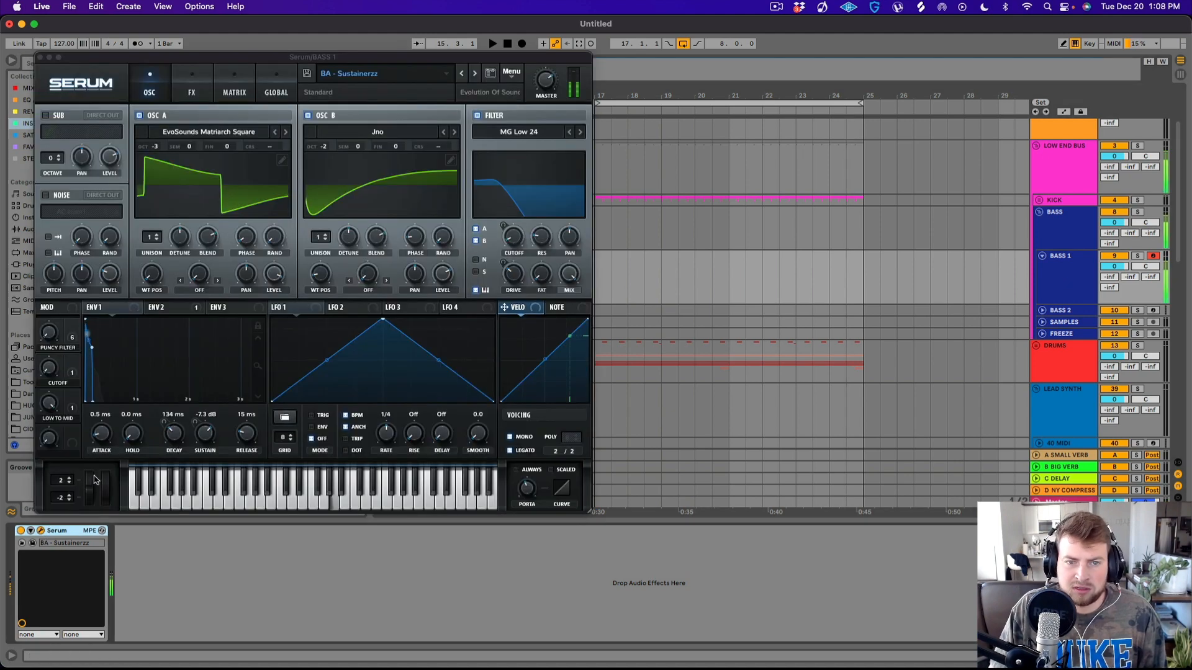
pyautogui.moveTo(515, 187); pyautogui.dragTo(555, 184)
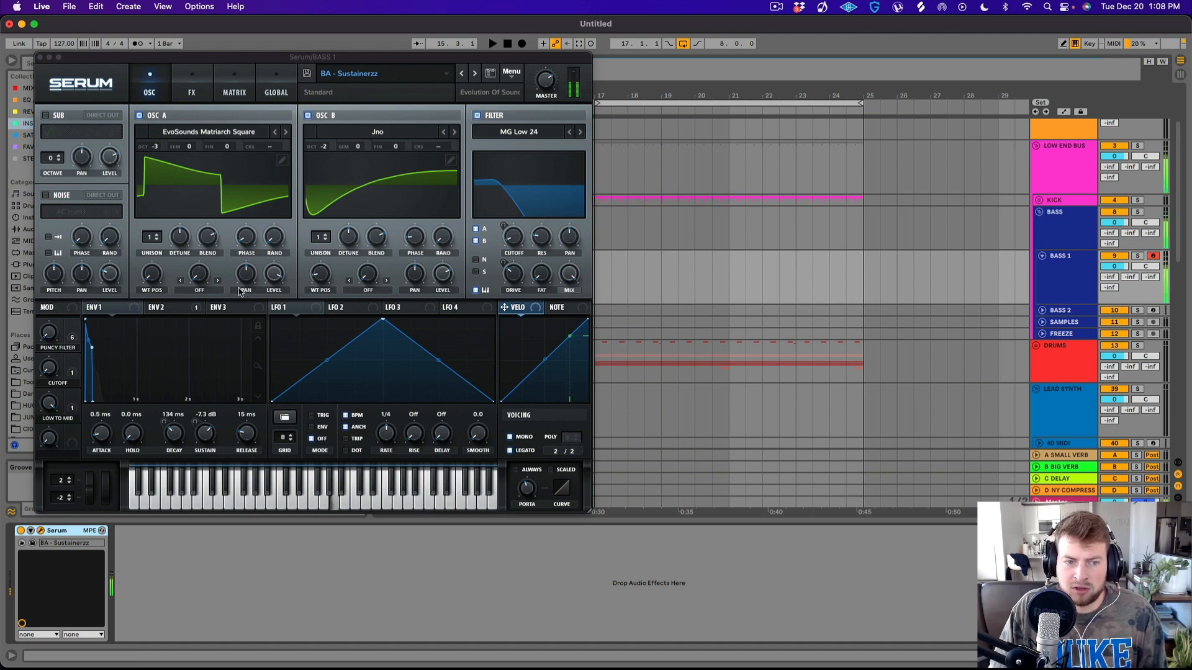
pyautogui.click(51, 349)
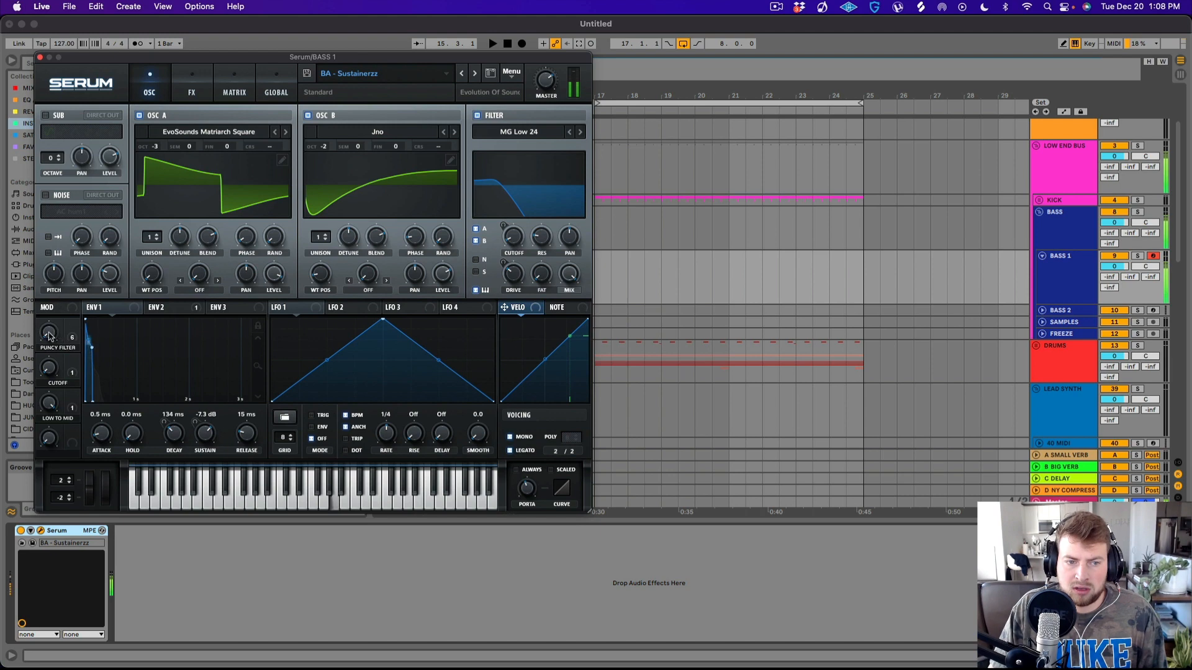
pyautogui.moveTo(49, 336)
pyautogui.mouseDown()
pyautogui.moveTo(55, 282)
pyautogui.moveTo(52, 316)
pyautogui.mouseUp()
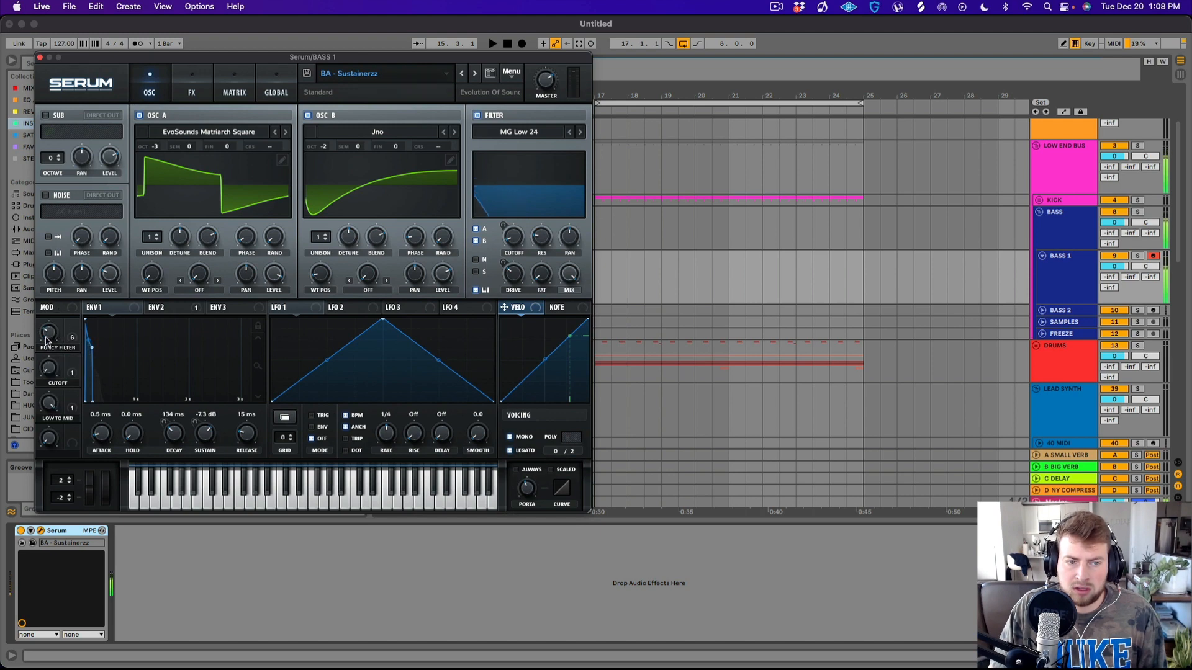
pyautogui.moveTo(48, 414); pyautogui.dragTo(62, 495)
pyautogui.click(39, 57)
pyautogui.click(568, 261)
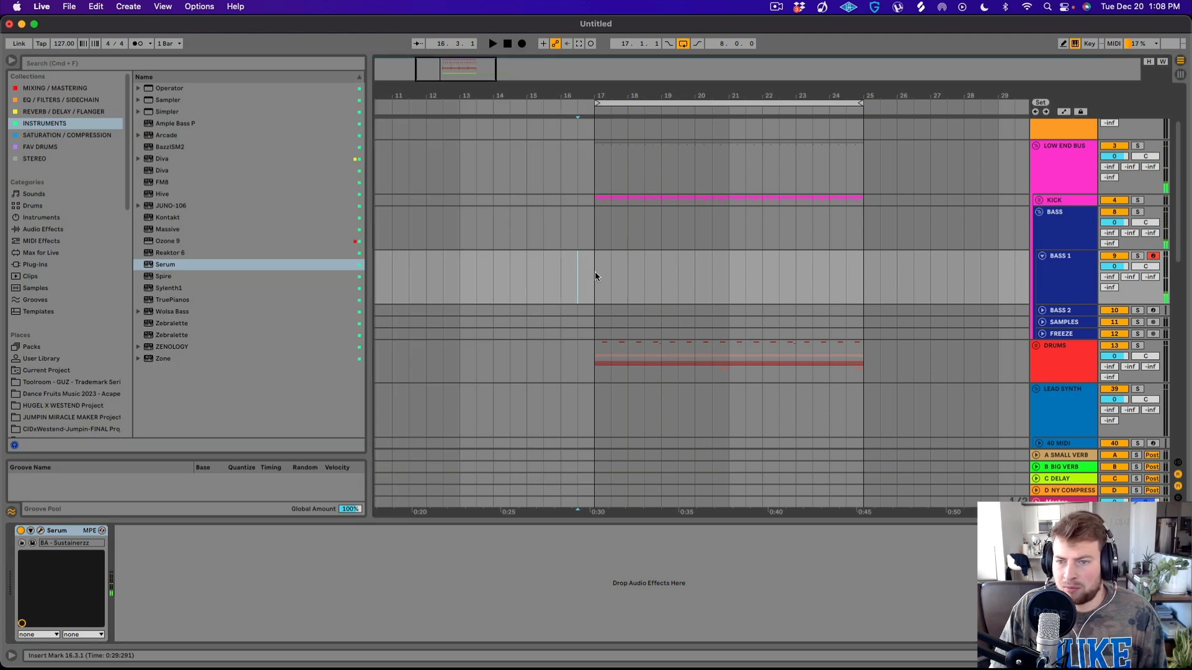
# - Create an empty eight-bar MIDI clip on BASS 1 from bar 17 to bar 25
pyautogui.moveTo(596, 278); pyautogui.dragTo(871, 280)
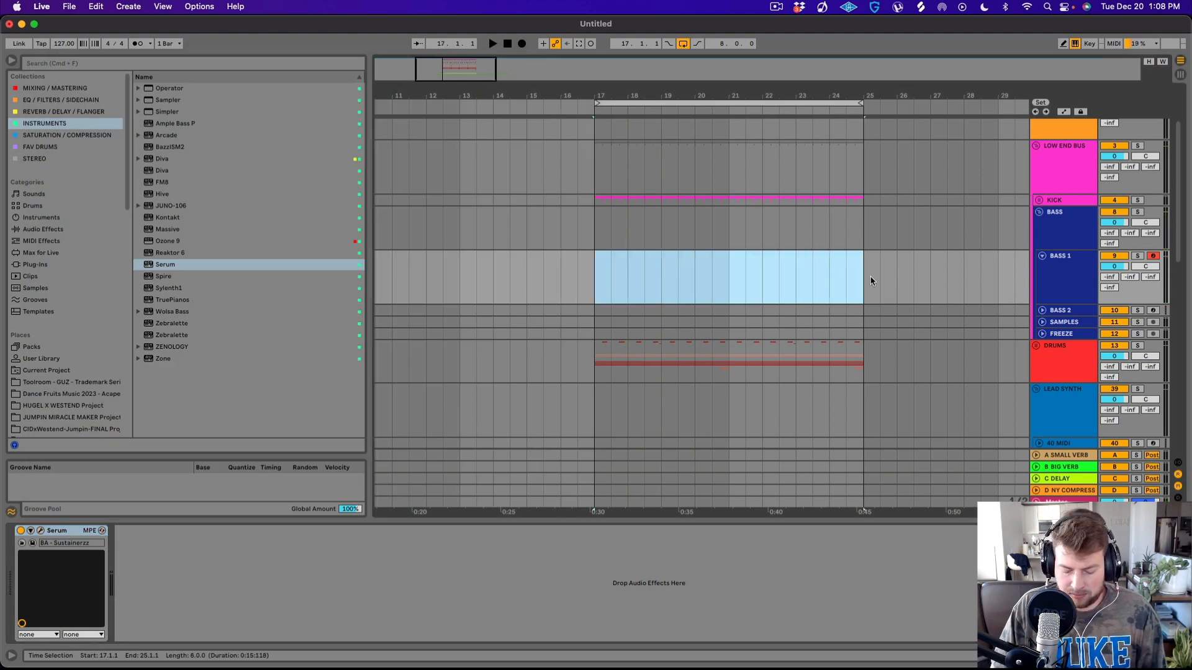
pyautogui.press('super+shift+m')
# - Load Kickstart 2 from the EQ / FILTERS / SIDECHAIN collection onto the BASS group, with the Nice & Tight curve and AUDIO triggering
pyautogui.click(1059, 234)
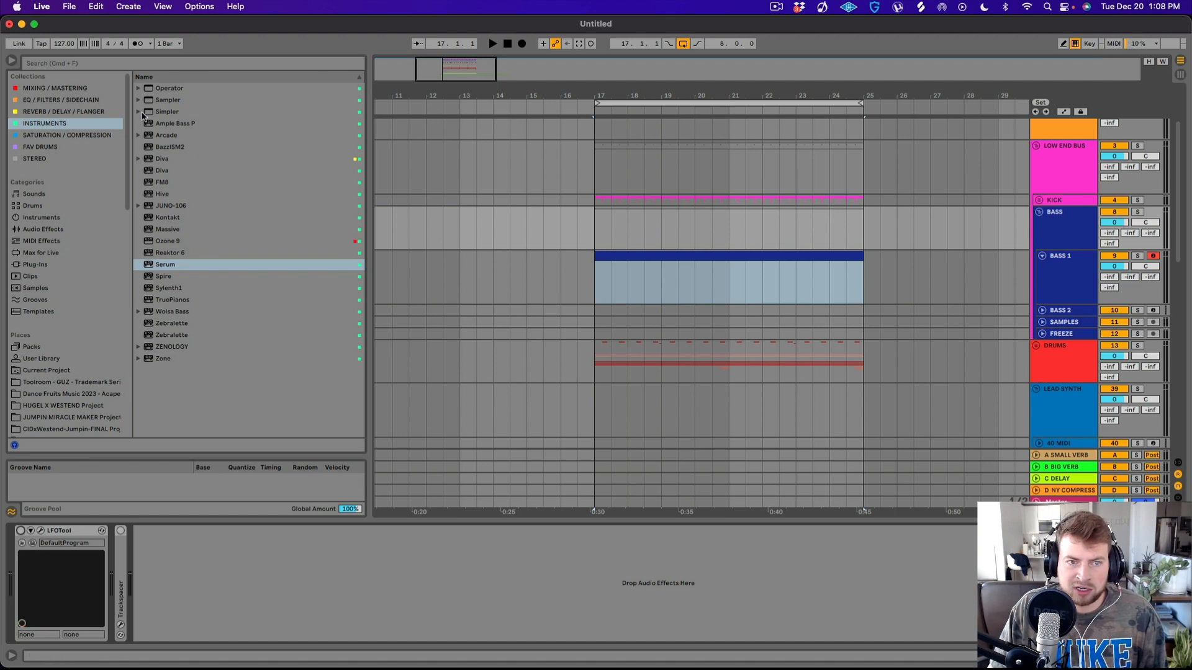
pyautogui.press('Up')
pyautogui.click(174, 217)
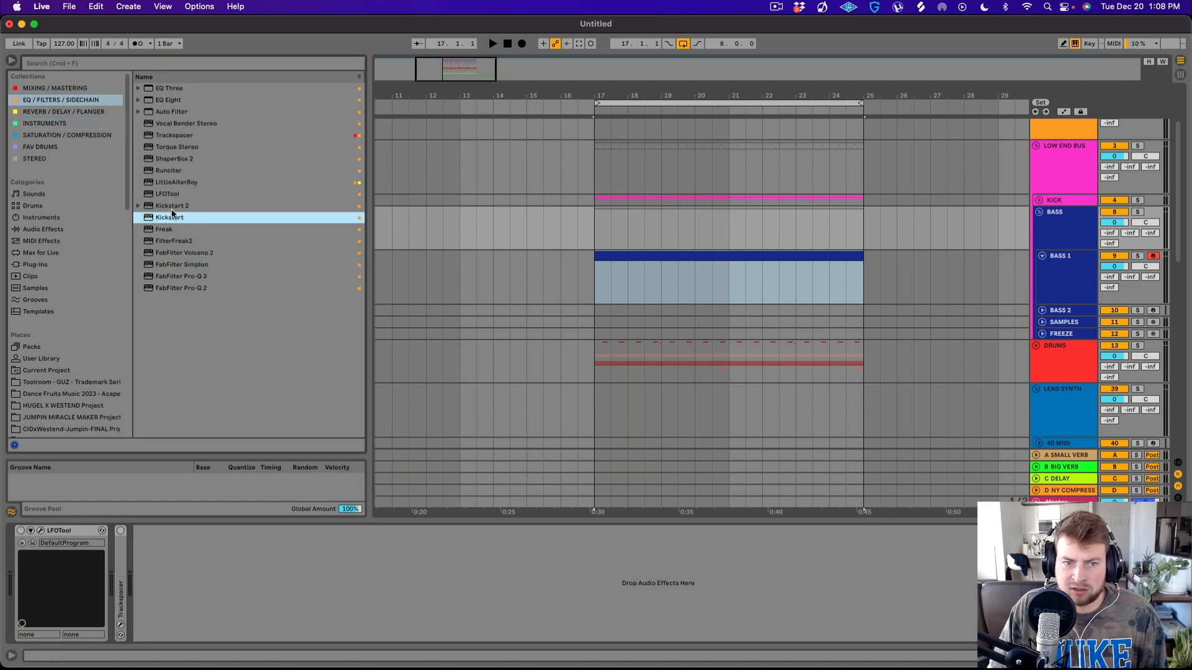
pyautogui.doubleClick(174, 205)
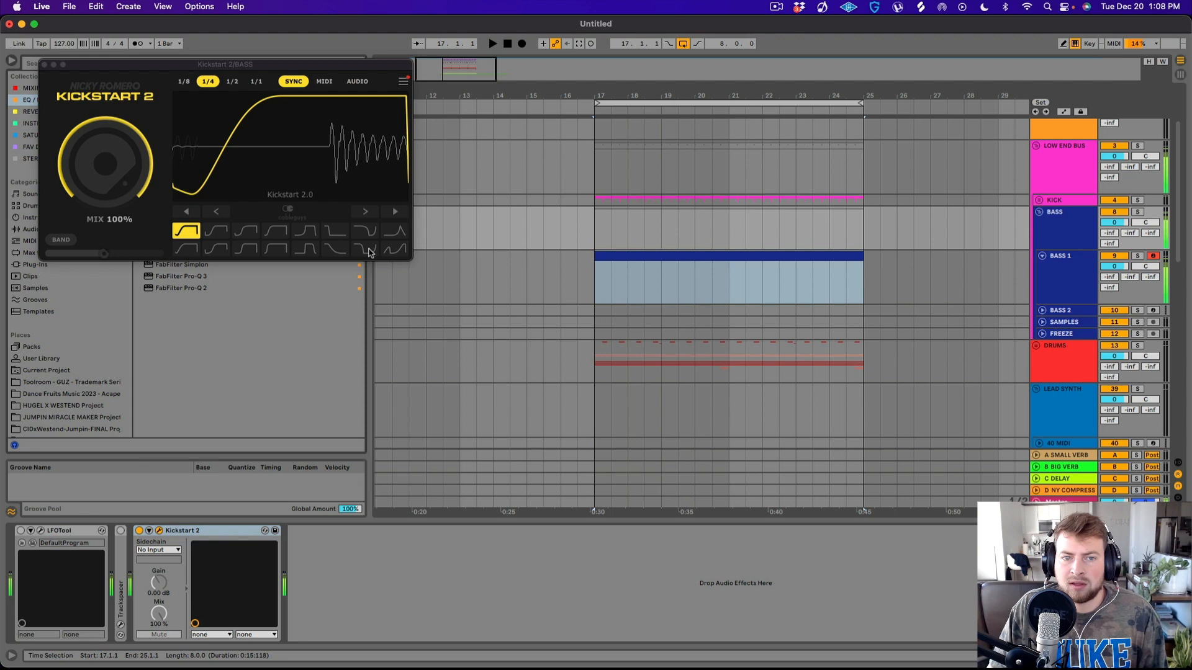
pyautogui.click(246, 231)
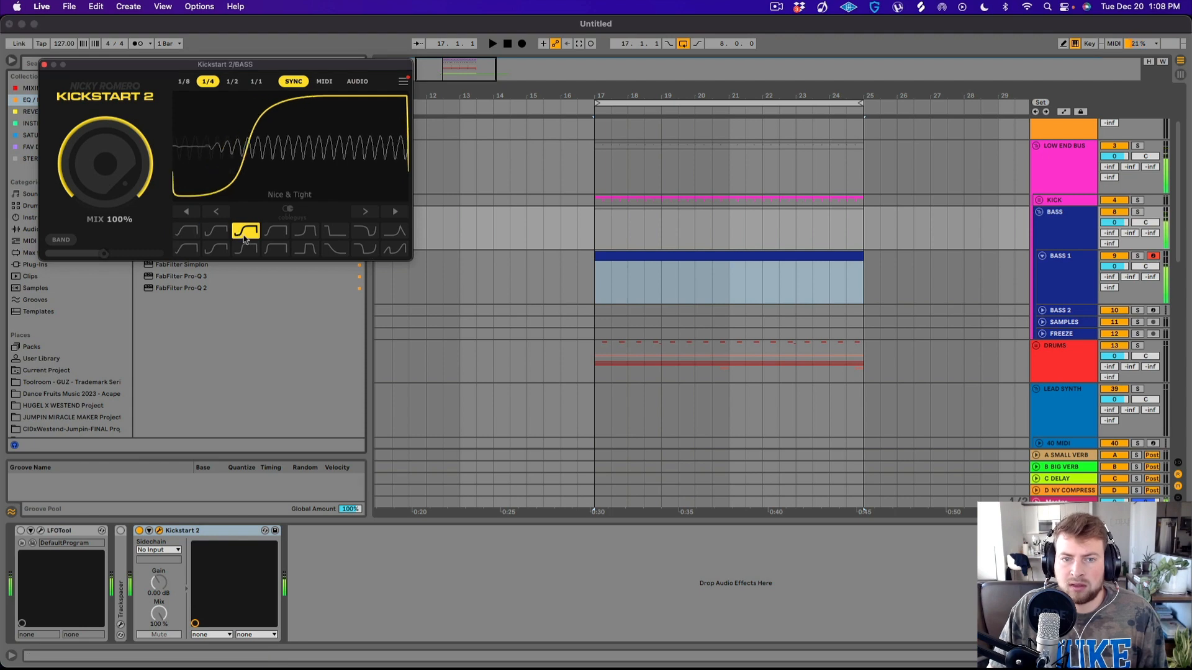
pyautogui.click(357, 81)
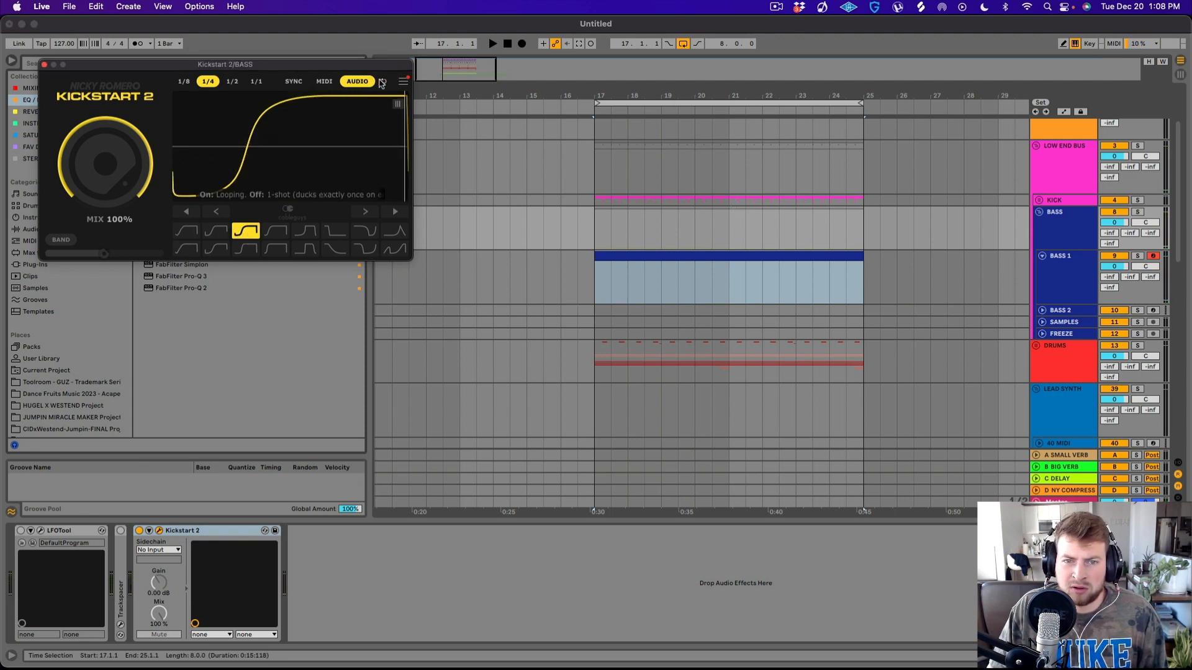
# - Set Kickstart 2's sidechain input to KICK and adjust the ducking curve's shape and timing against playback
pyautogui.click(155, 550)
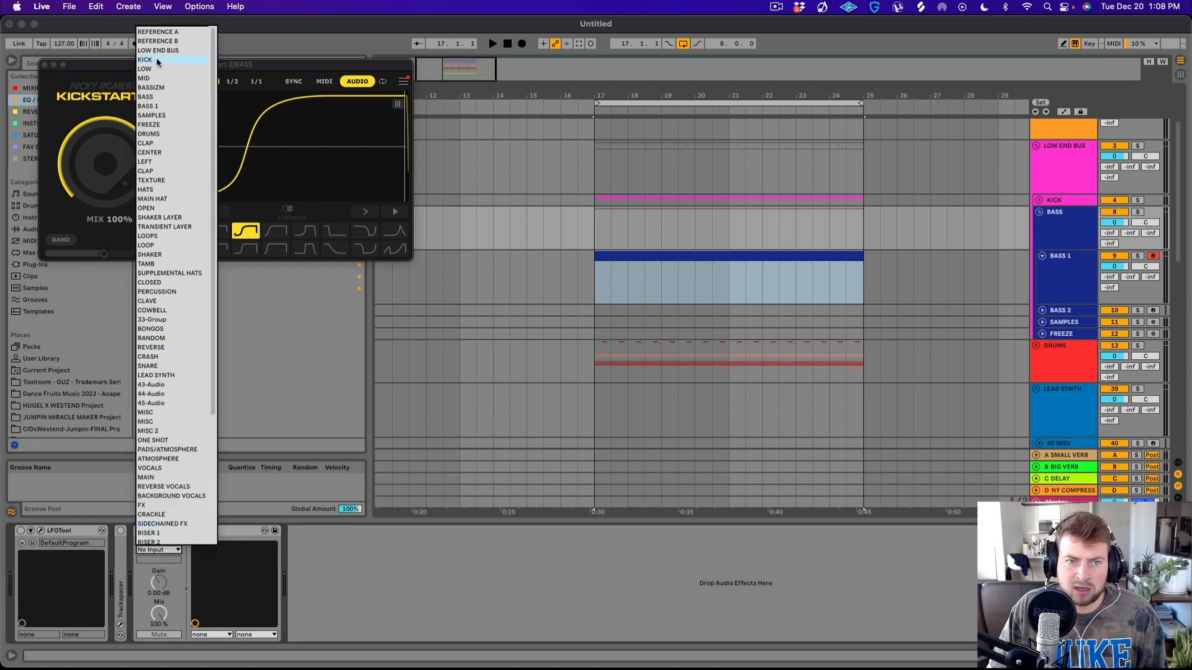
pyautogui.click(149, 60)
pyautogui.press('space')
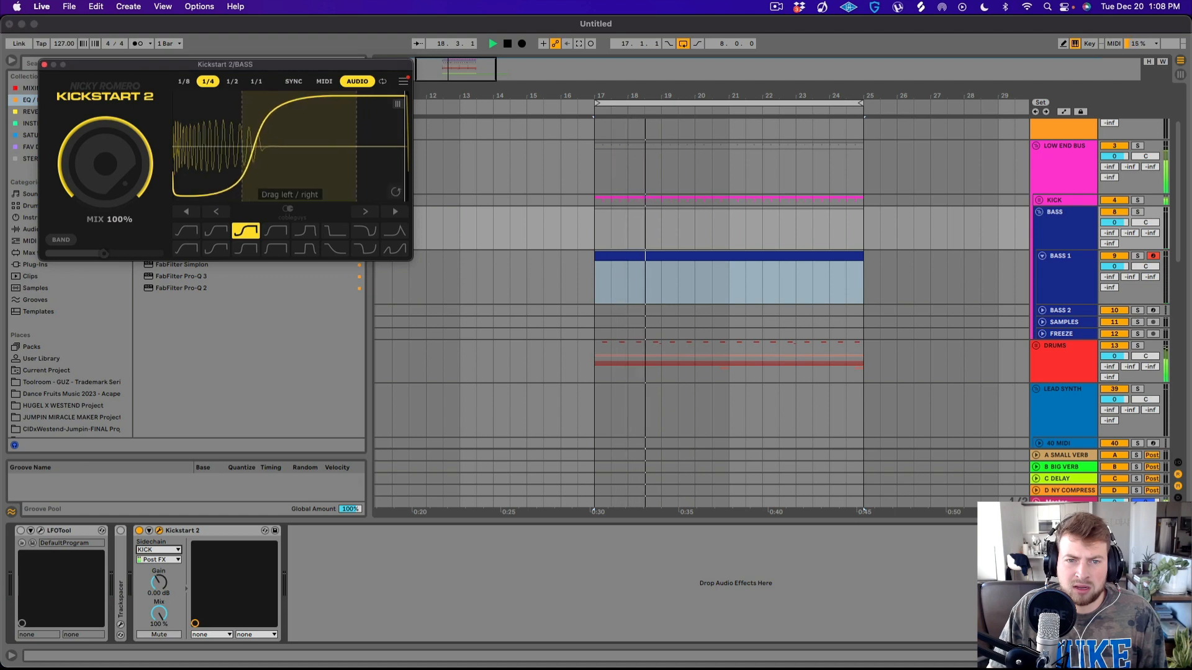
pyautogui.press('space')
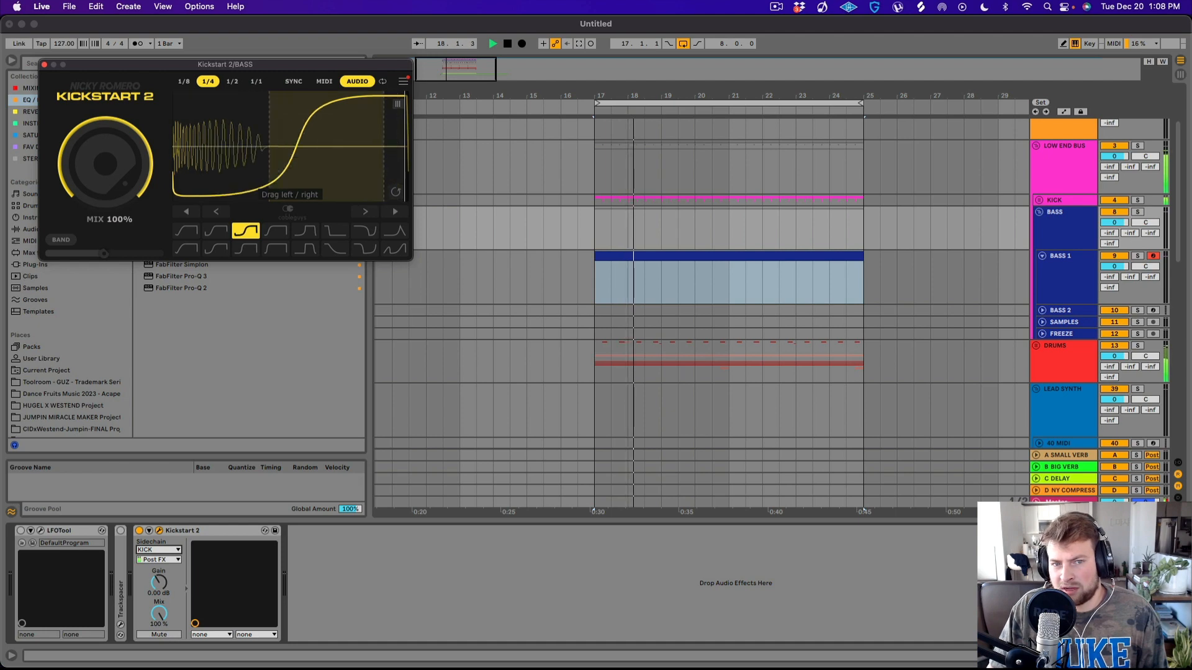
pyautogui.moveTo(253, 151)
pyautogui.mouseDown()
pyautogui.moveTo(260, 163)
pyautogui.moveTo(260, 152)
pyautogui.mouseUp()
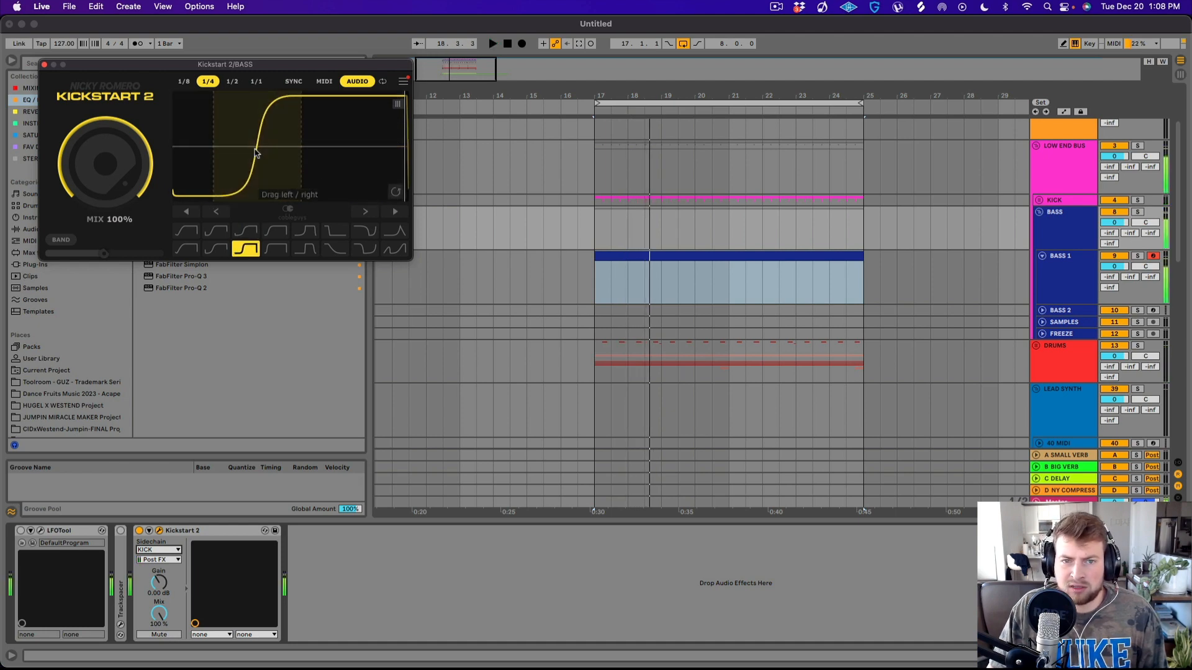
# - Open the BASS 1 clip in an enlarged piano roll, add an A3 note at 1.1.1 and lengthen it past 1.1.2
pyautogui.doubleClick(609, 256)
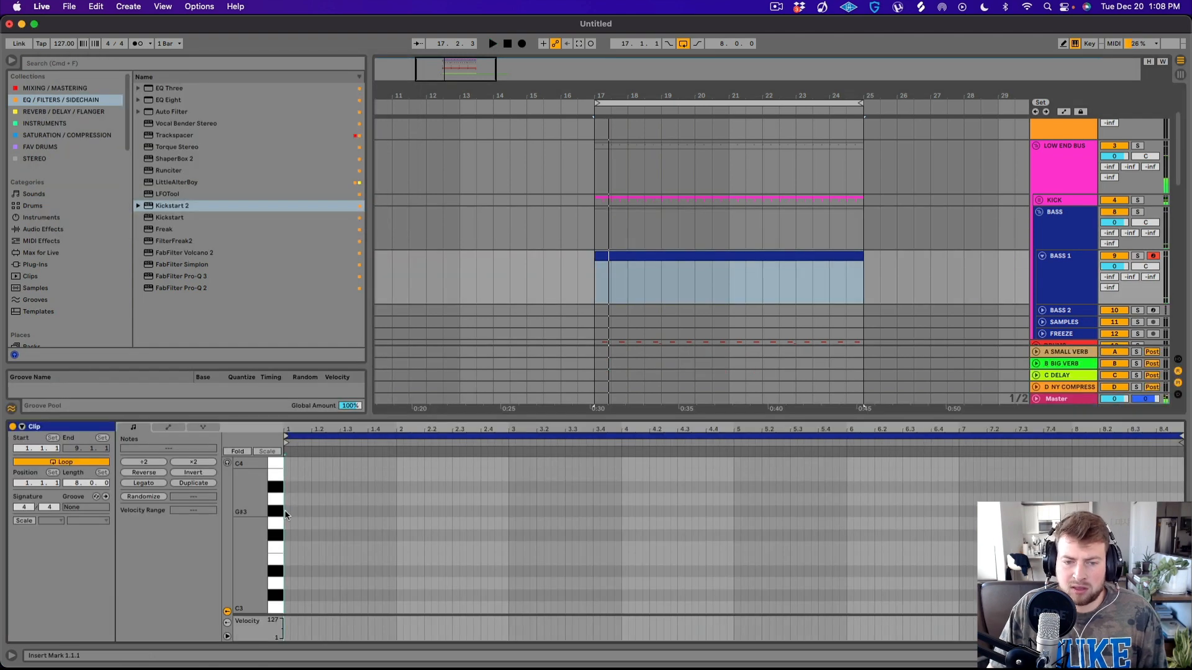
pyautogui.moveTo(308, 414); pyautogui.dragTo(314, 166)
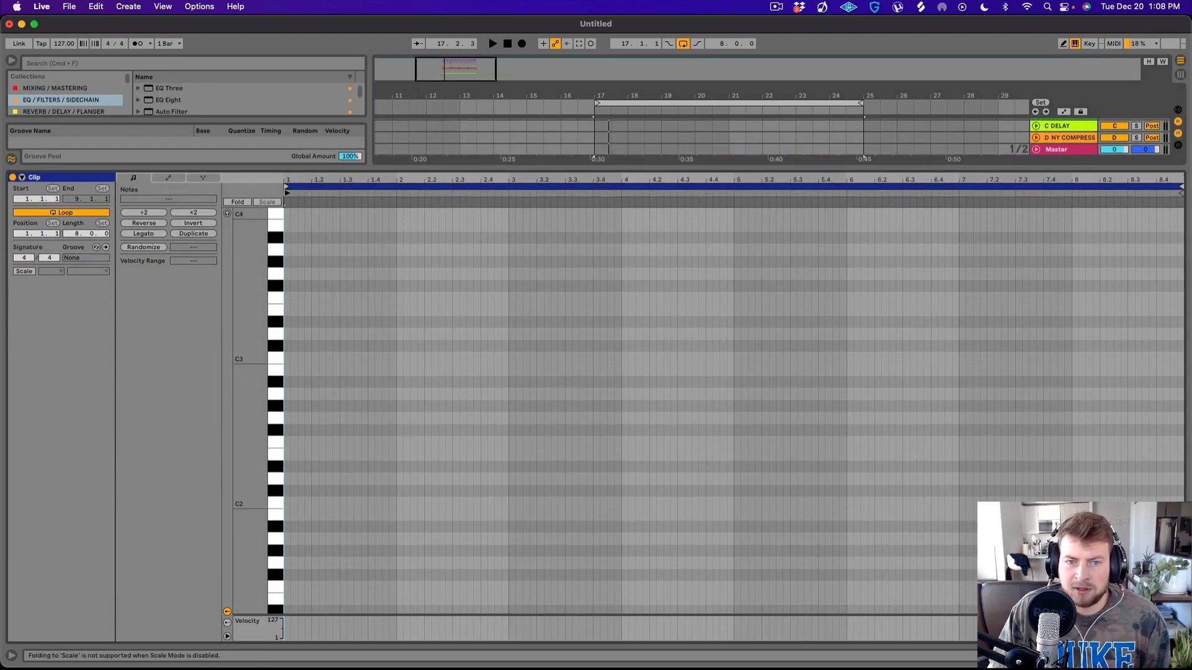
pyautogui.moveTo(291, 181); pyautogui.dragTo(292, 194)
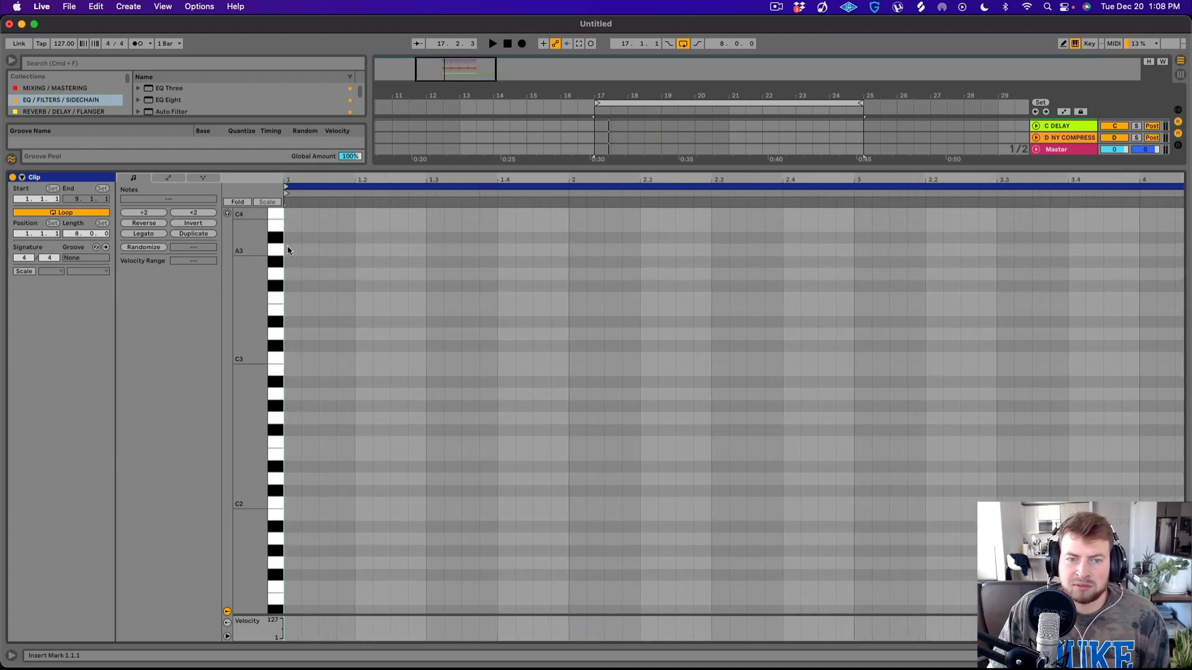
pyautogui.moveTo(297, 177); pyautogui.dragTo(298, 197)
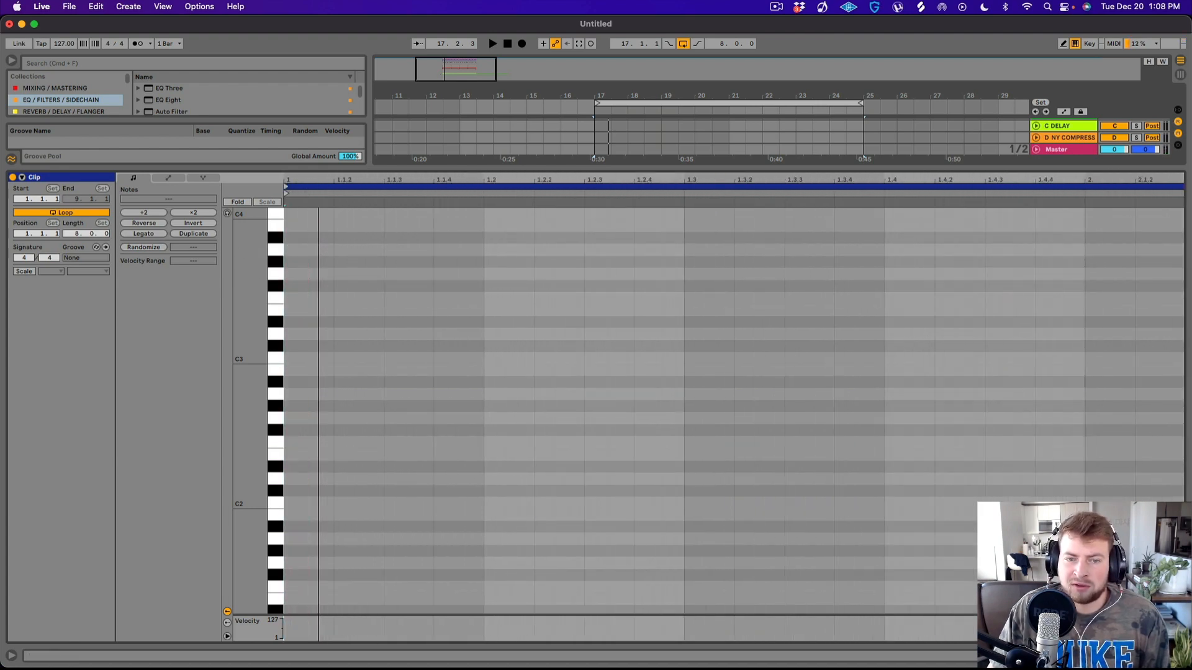
pyautogui.doubleClick(300, 253)
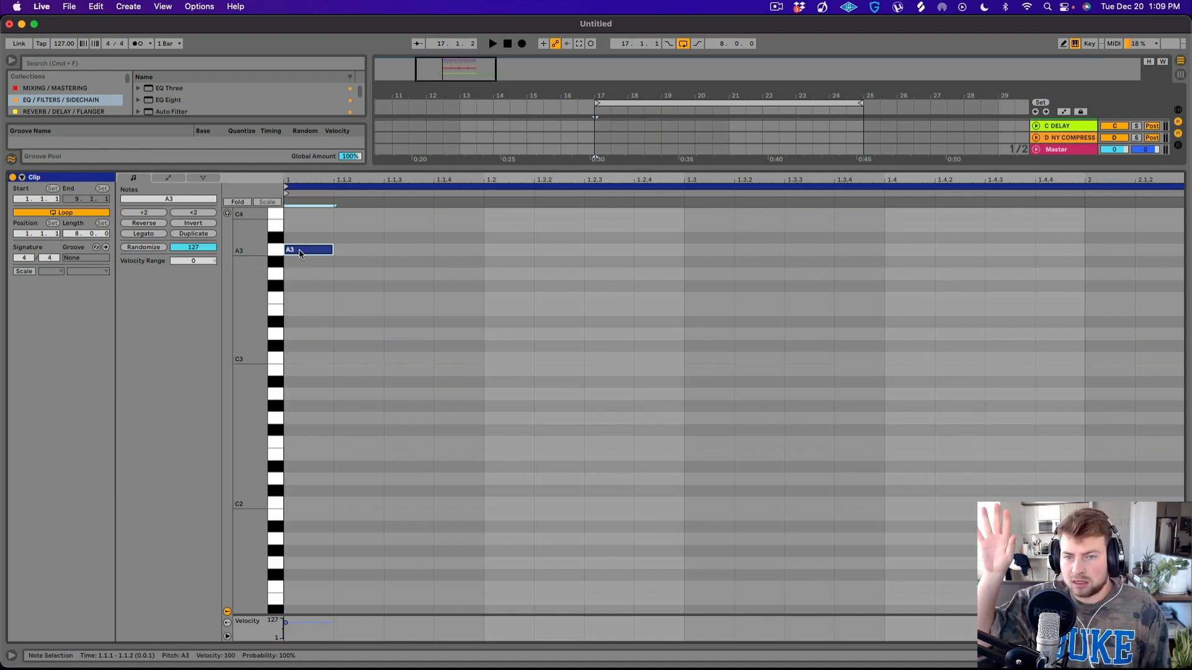
pyautogui.moveTo(332, 249); pyautogui.dragTo(363, 249)
pyautogui.scroll(3, 408, 261)
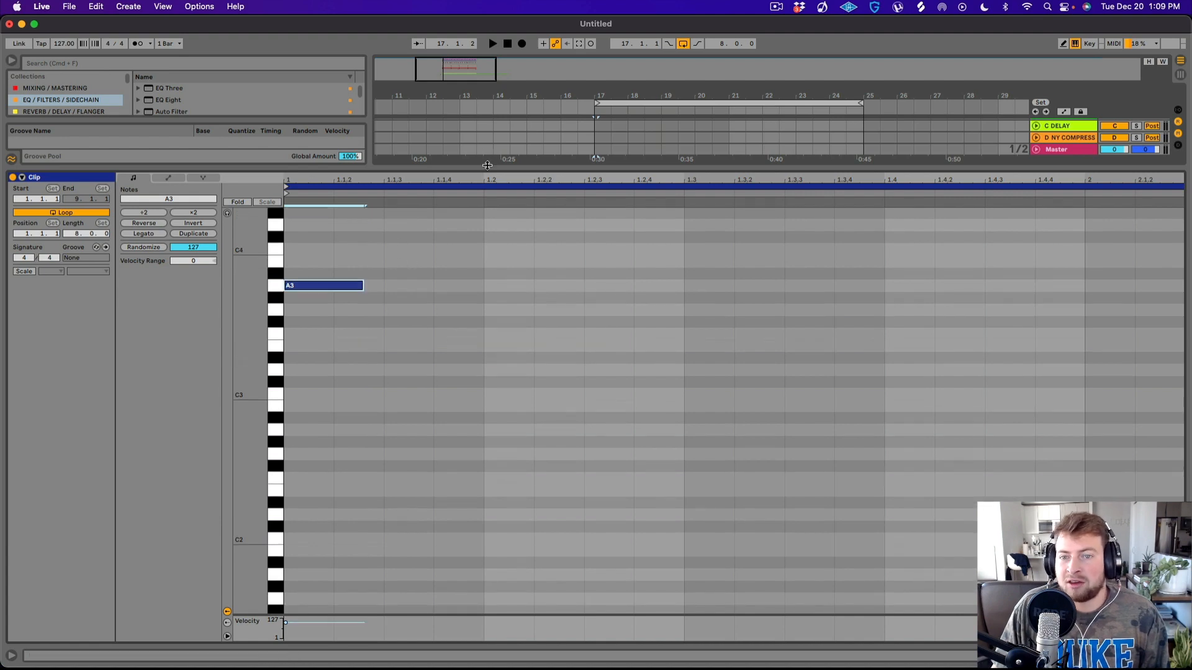
# - Copy bars 17 to 25 of the vocal hook on MAIN onto BASS 1, converting the audio to MIDI as Melody
pyautogui.moveTo(422, 170); pyautogui.dragTo(590, 390)
pyautogui.scroll(-5, 602, 328)
pyautogui.click(619, 284)
pyautogui.scroll(5, 620, 284)
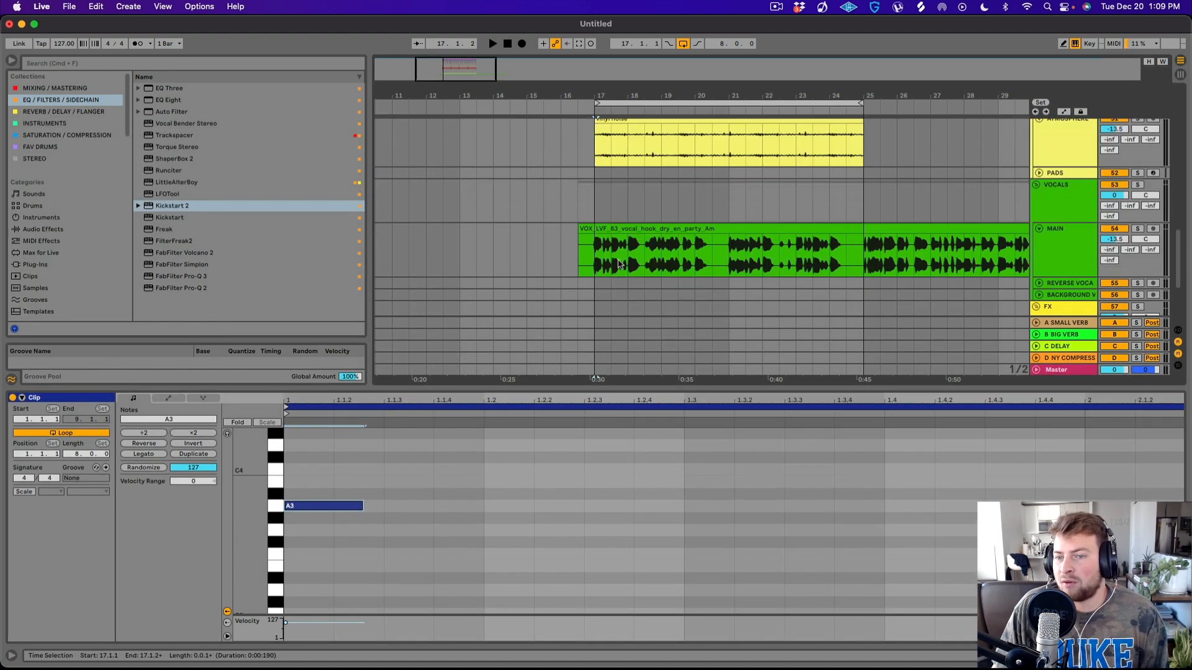
pyautogui.click(619, 235)
pyautogui.scroll(5, 619, 230)
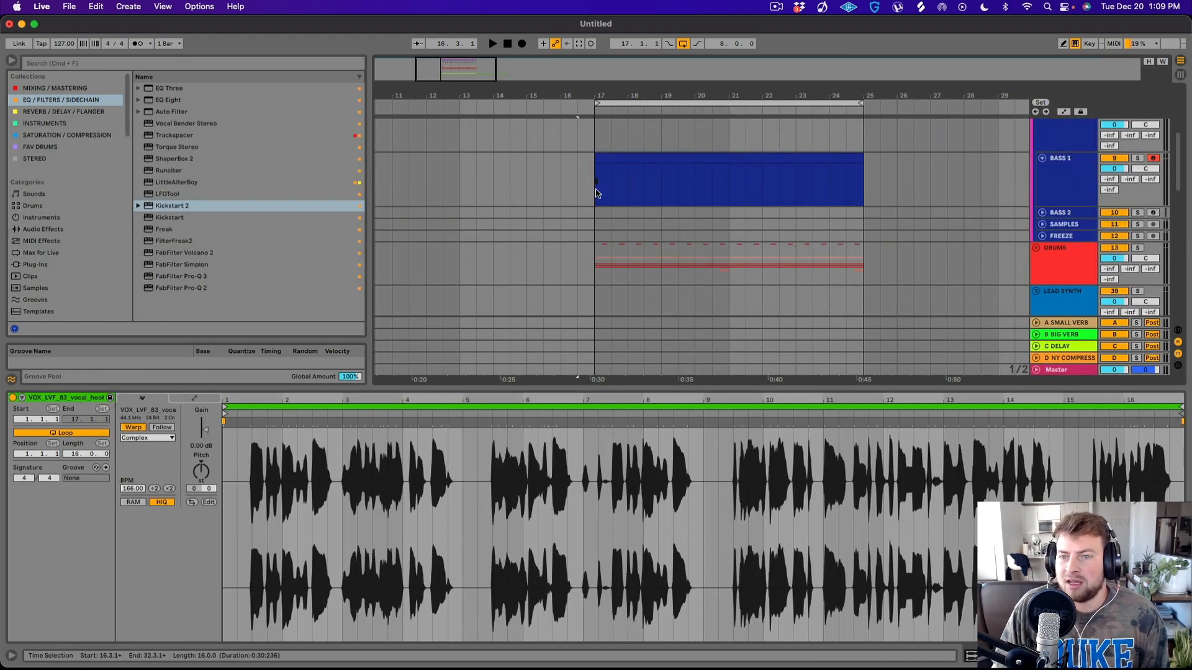
pyautogui.scroll(-5, 590, 248)
pyautogui.moveTo(600, 303); pyautogui.dragTo(850, 288)
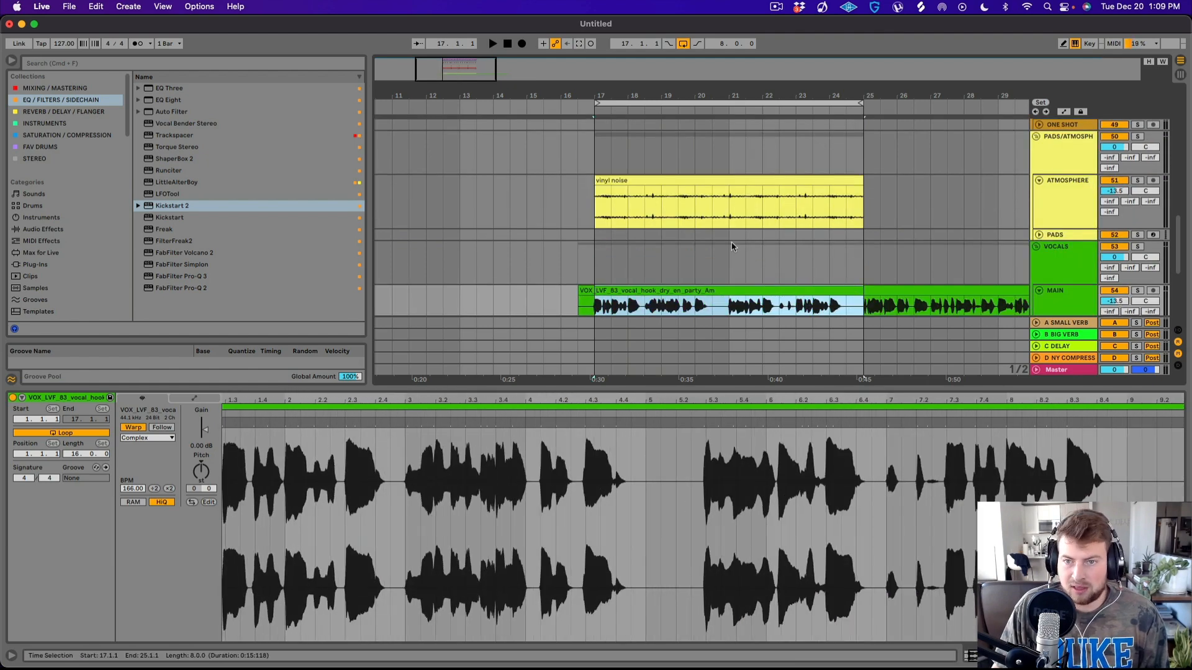
pyautogui.scroll(10, 682, 223)
pyautogui.click(594, 214)
pyautogui.moveTo(594, 213); pyautogui.dragTo(596, 215)
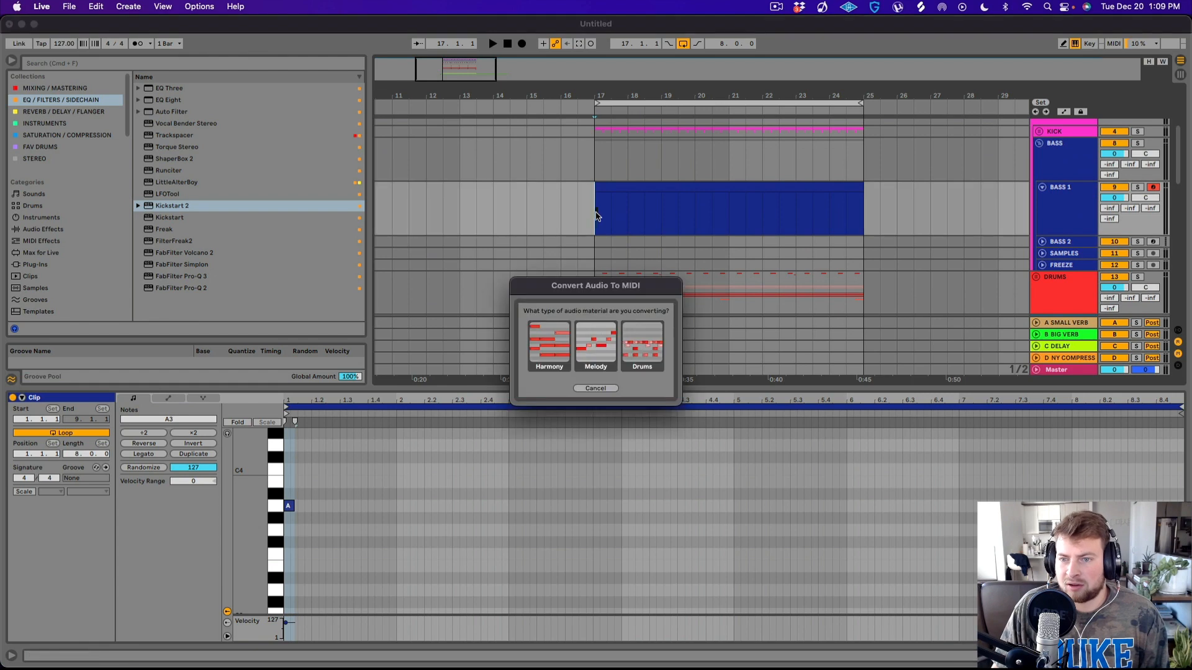
pyautogui.click(594, 343)
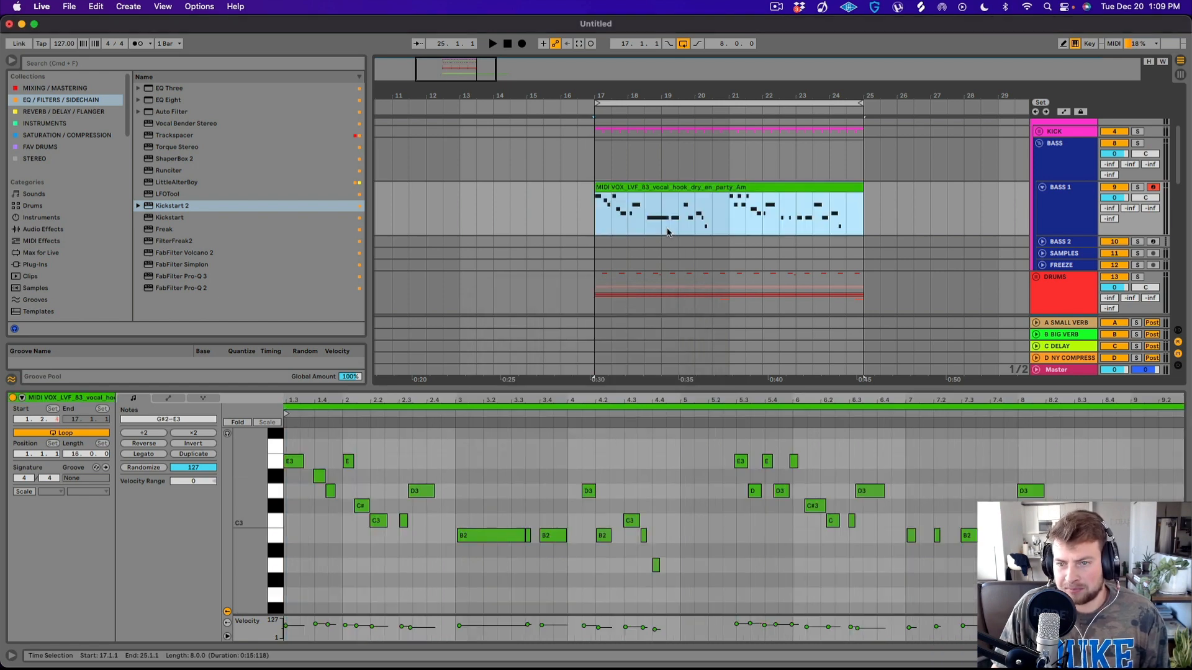
# - Play the converted vocal melody with BASS 1 soloed and fold the piano roll to the used notes
pyautogui.press('space')
pyautogui.click(1137, 186)
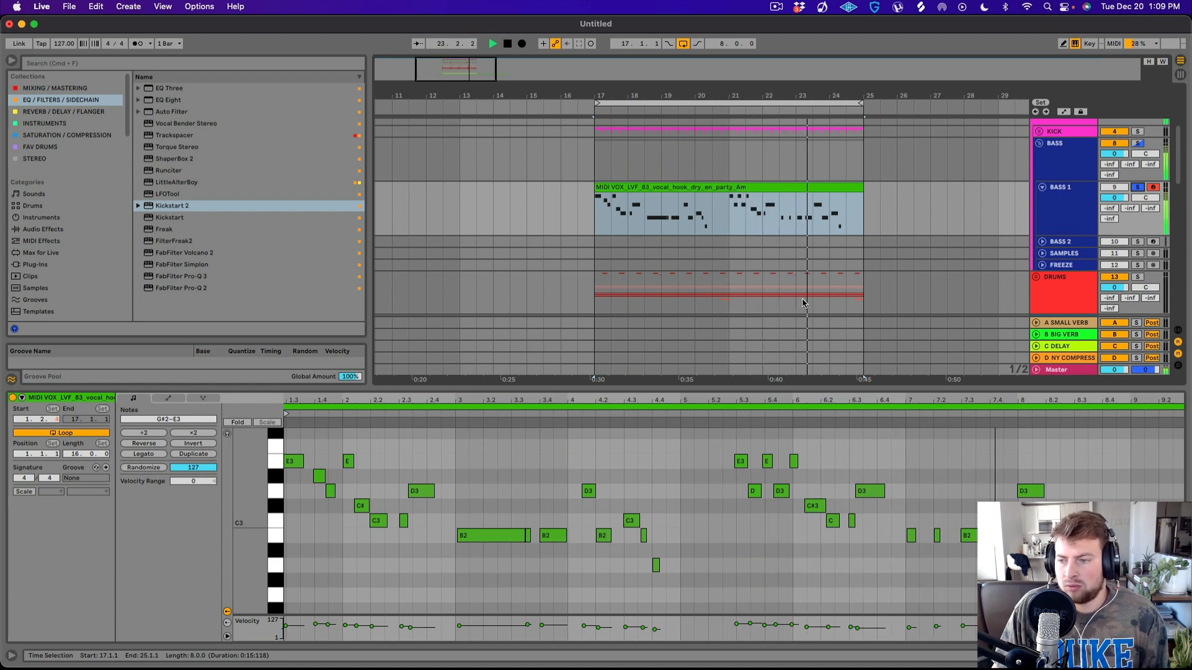
pyautogui.click(257, 422)
pyautogui.press('f')
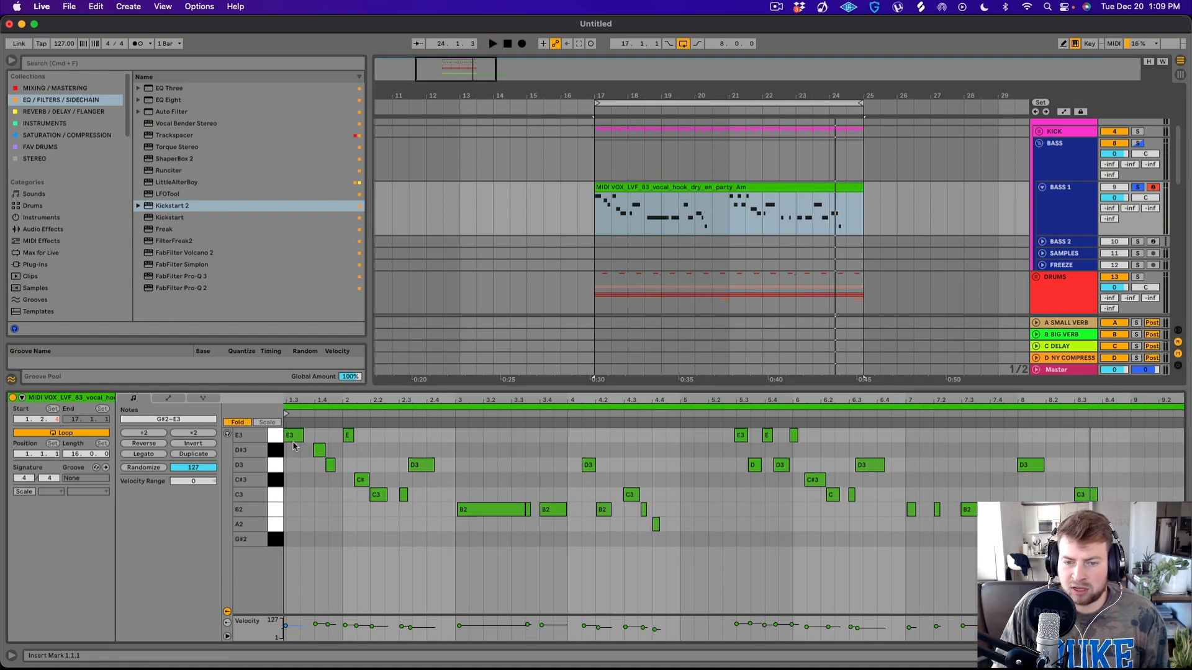
# - Move the converted clip's start to 1.3.1 at the first E3 note and play it
pyautogui.scroll(6, 302, 427)
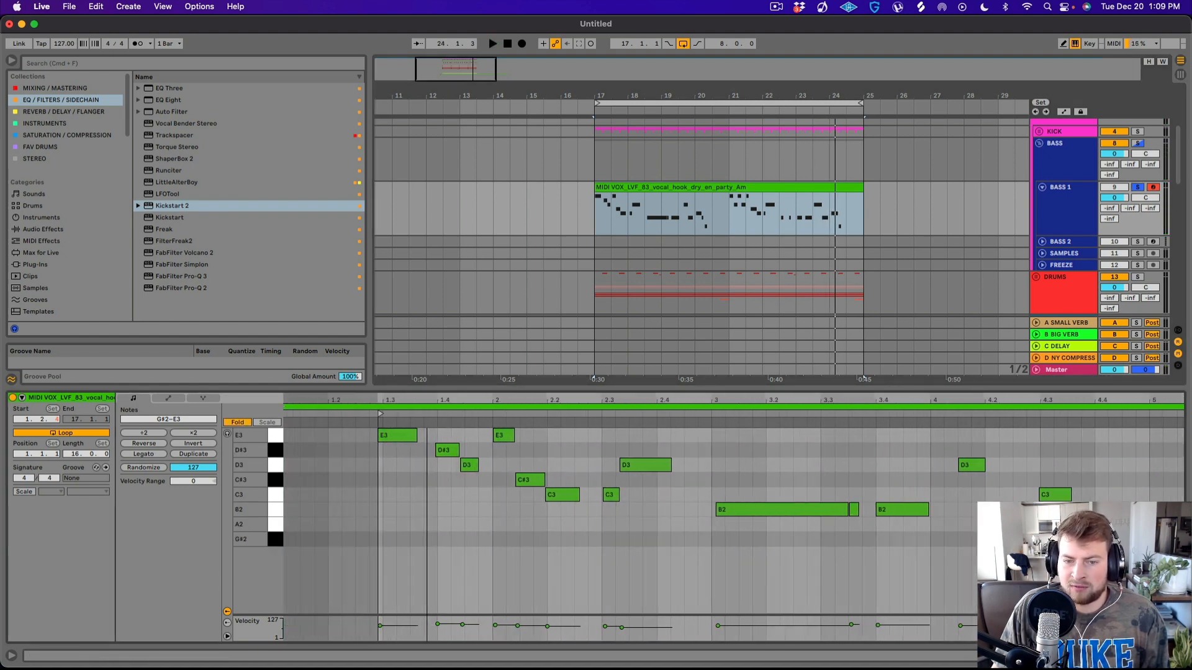
pyautogui.moveTo(373, 439); pyautogui.dragTo(351, 413)
pyautogui.press('space')
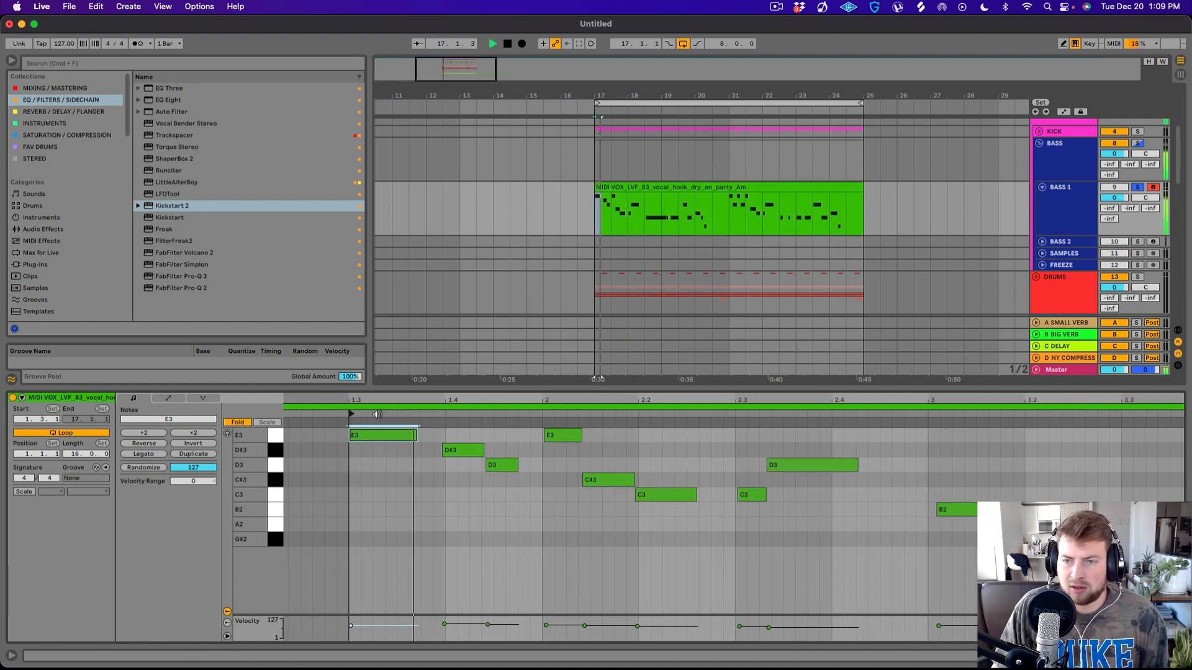
# - Audition the second note of the converted melody and lower it from D#3 to D3
pyautogui.click(456, 451)
pyautogui.press('space')
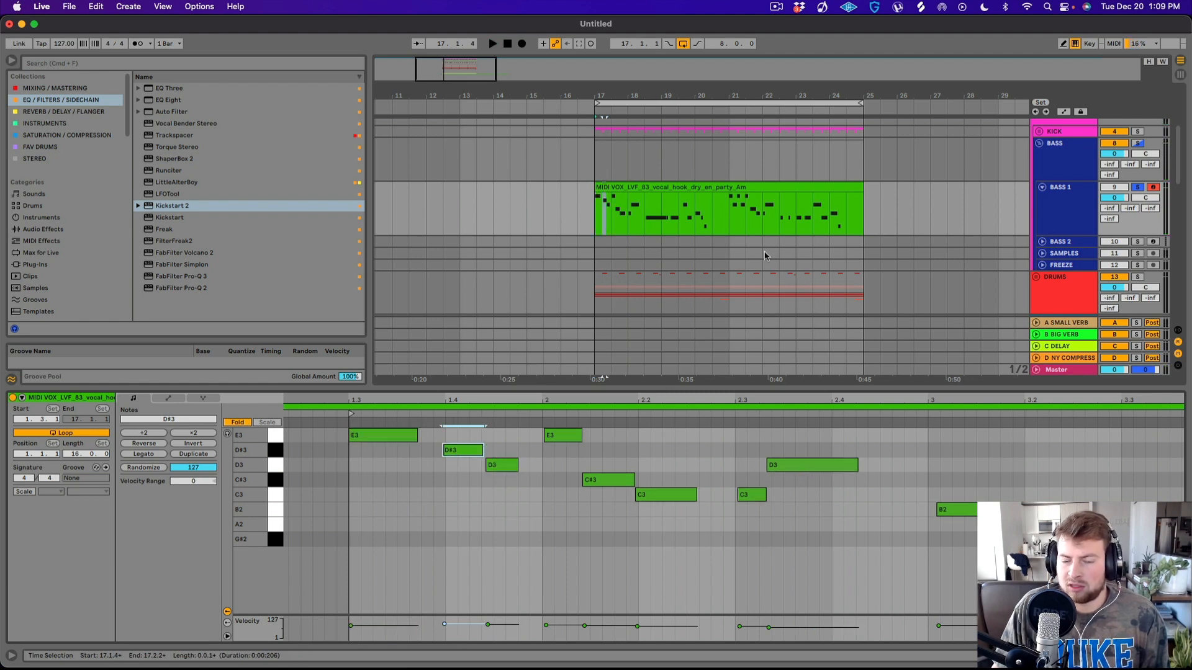
pyautogui.press('space')
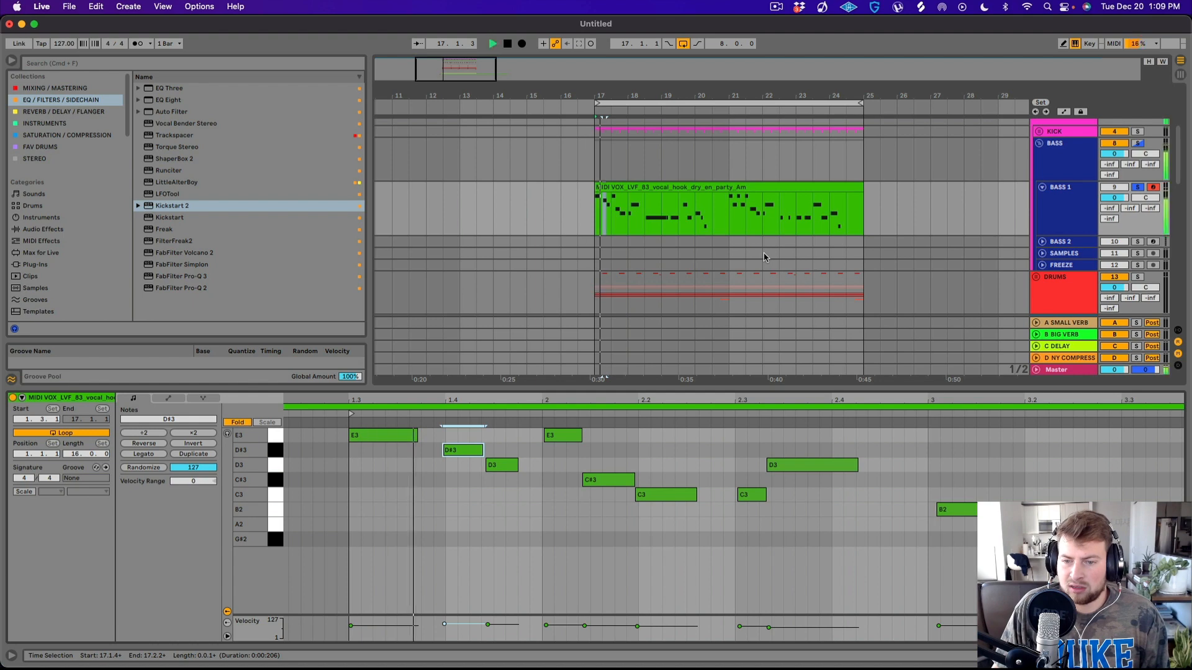
pyautogui.moveTo(455, 450)
pyautogui.mouseDown()
pyautogui.moveTo(458, 478)
pyautogui.moveTo(454, 465)
pyautogui.mouseUp()
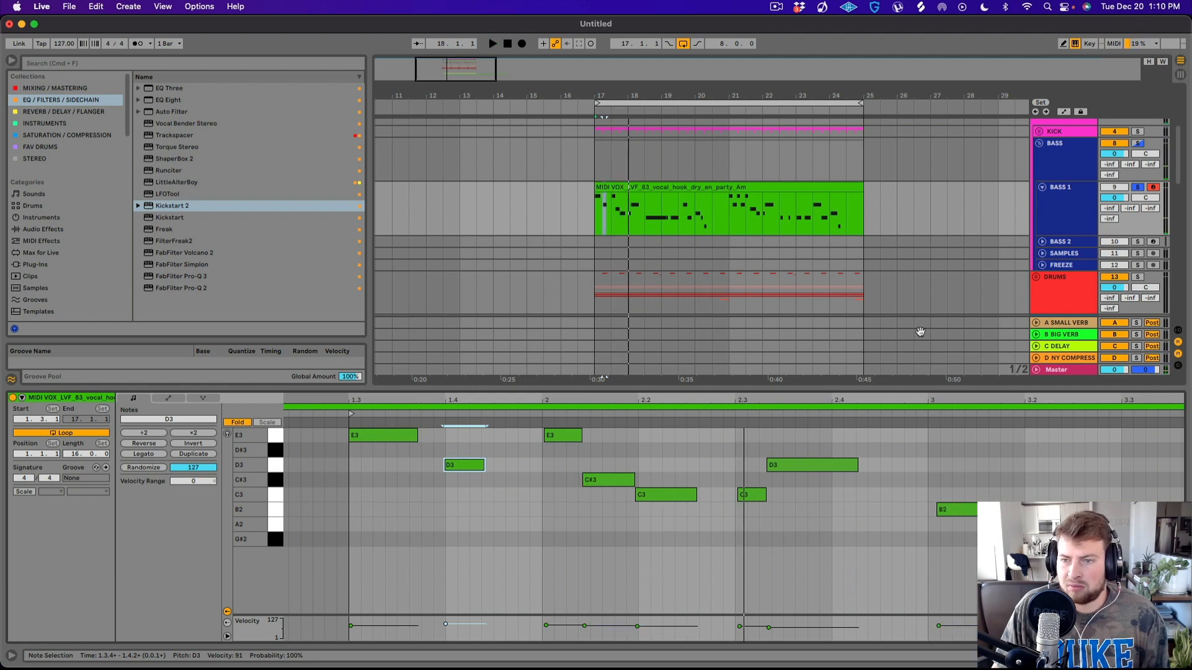
# - Unfold the piano roll and move the converted vocal MIDI clip on BASS 1 to bar 25
pyautogui.click(234, 423)
pyautogui.moveTo(633, 204); pyautogui.dragTo(903, 203)
# - Create an empty two-bar MIDI clip on BASS 1 from bar 17 to bar 19, play the loop and unsolo the track
pyautogui.click(602, 208)
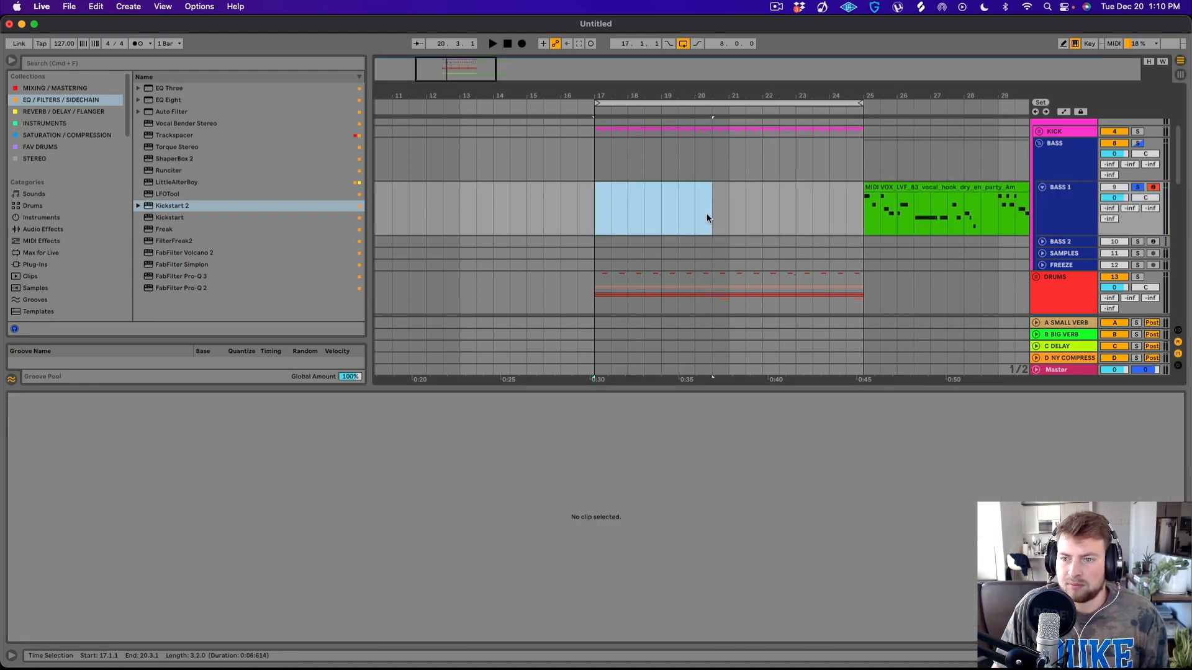
pyautogui.press('super+shift+m')
pyautogui.press('space')
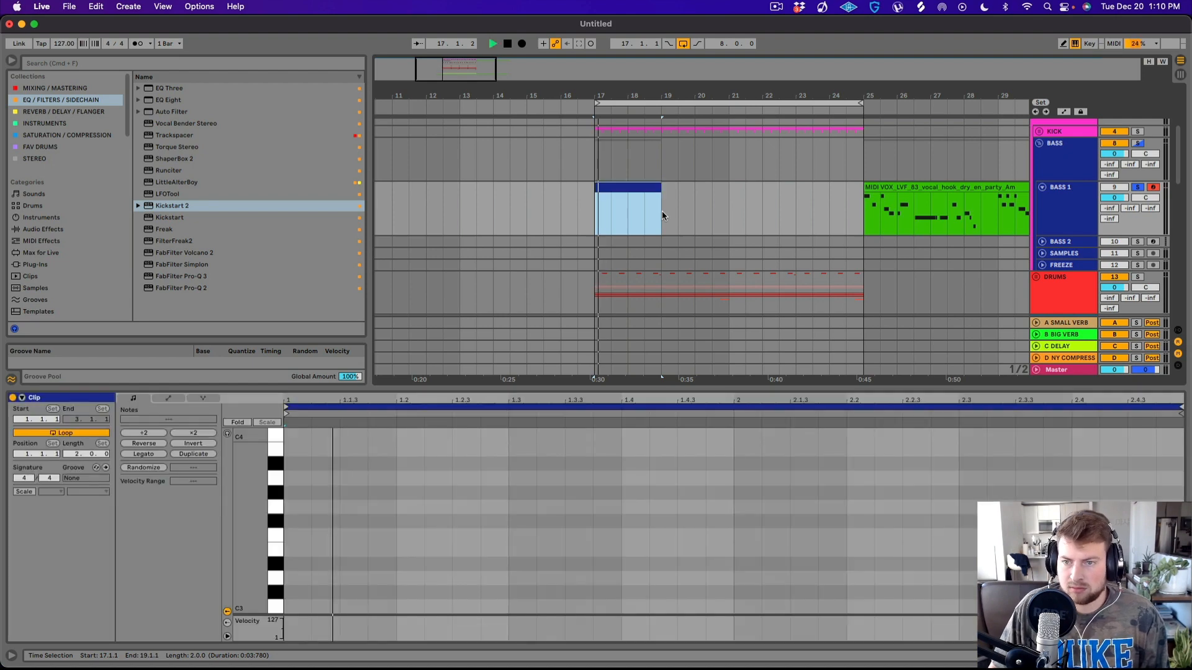
pyautogui.click(1138, 187)
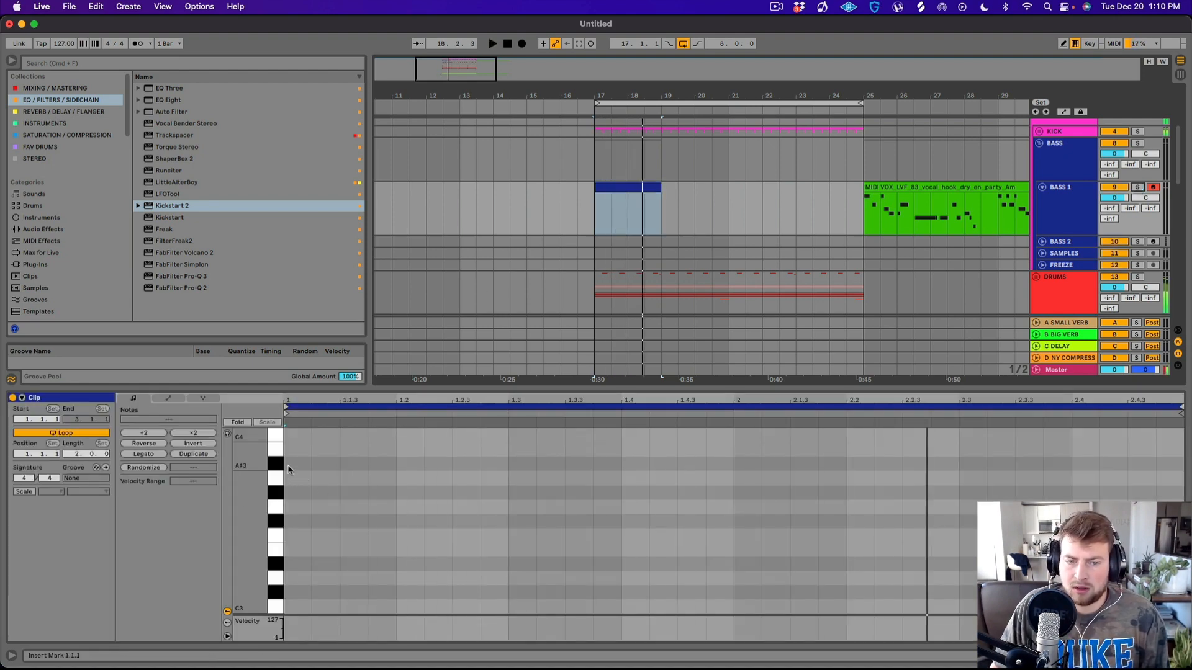
# - Add an E3 note at the start of the new BASS 1 clip and lengthen it to just before 1.2
pyautogui.scroll(1, 281, 452)
pyautogui.scroll(-3, 291, 521)
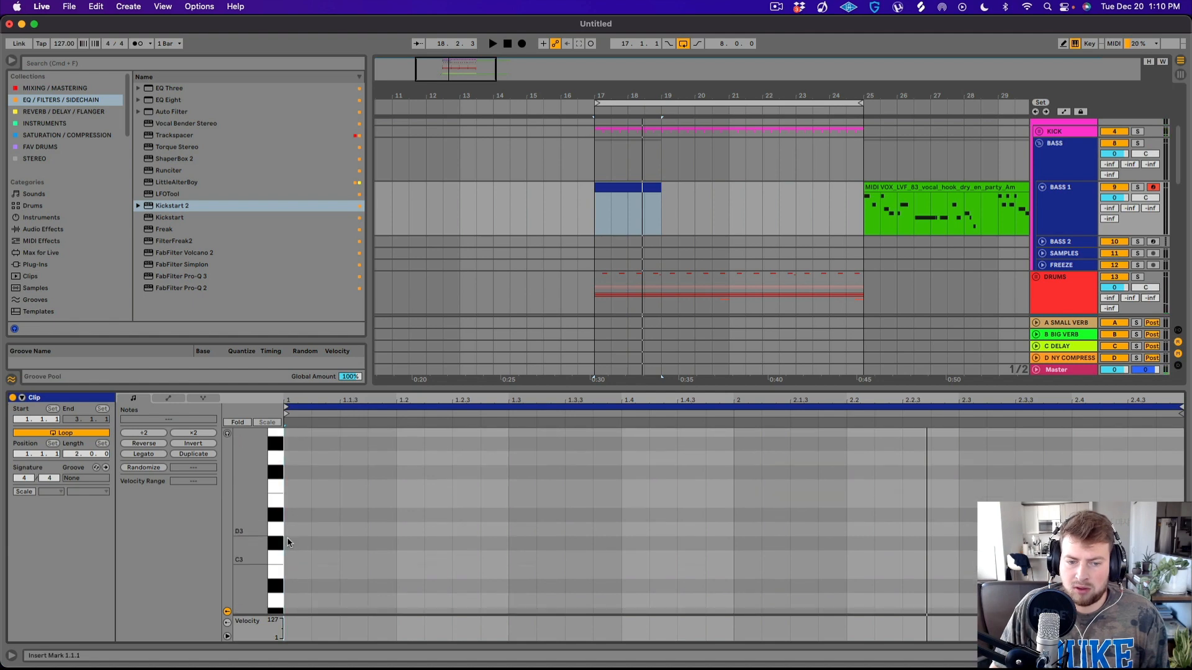
pyautogui.doubleClick(289, 501)
pyautogui.press('space')
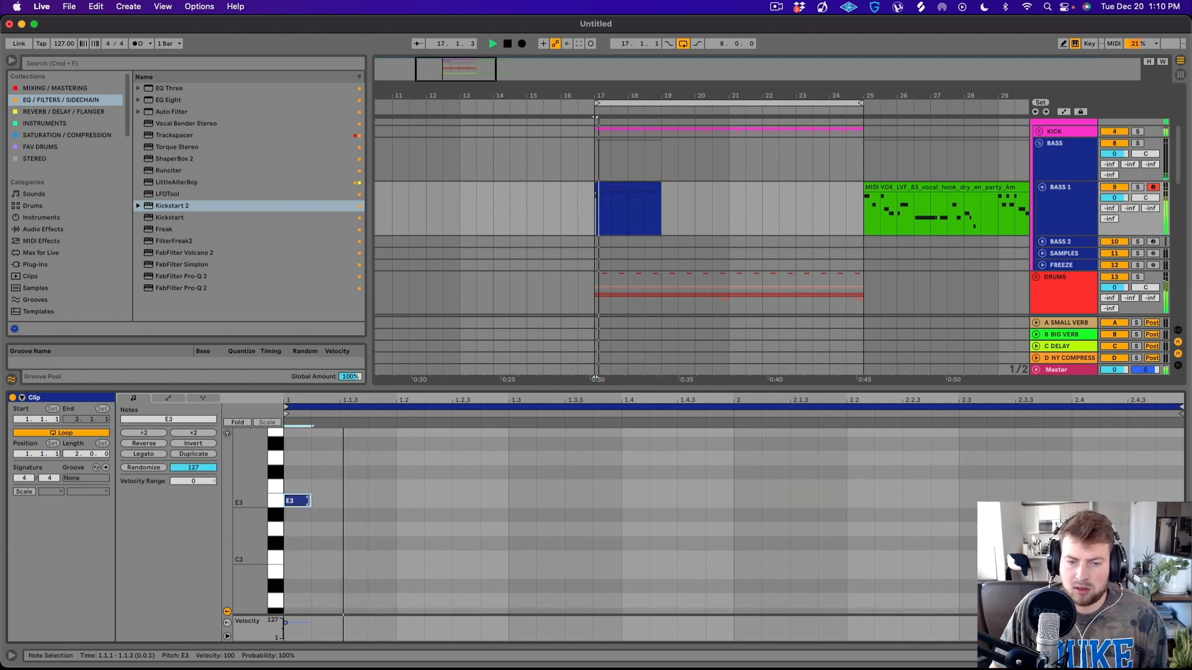
pyautogui.moveTo(312, 500); pyautogui.dragTo(390, 501)
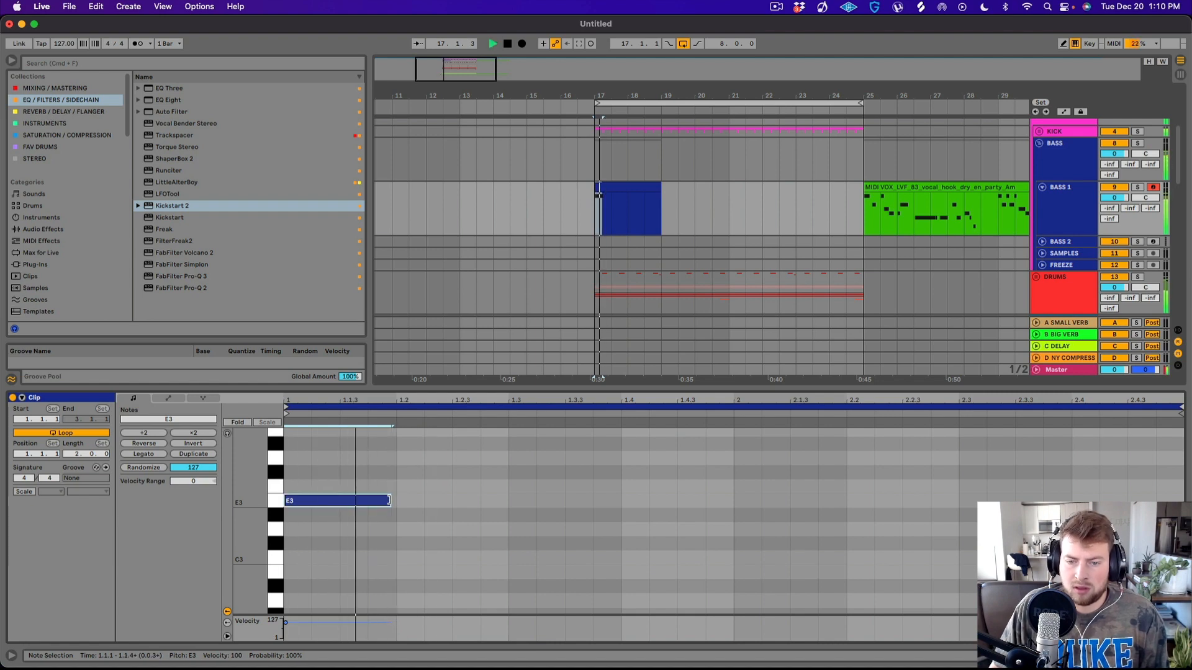
# - Add a second E3 note starting just after 1.2.2, play it with the loop and shorten its end to before 1.3
pyautogui.doubleClick(458, 501)
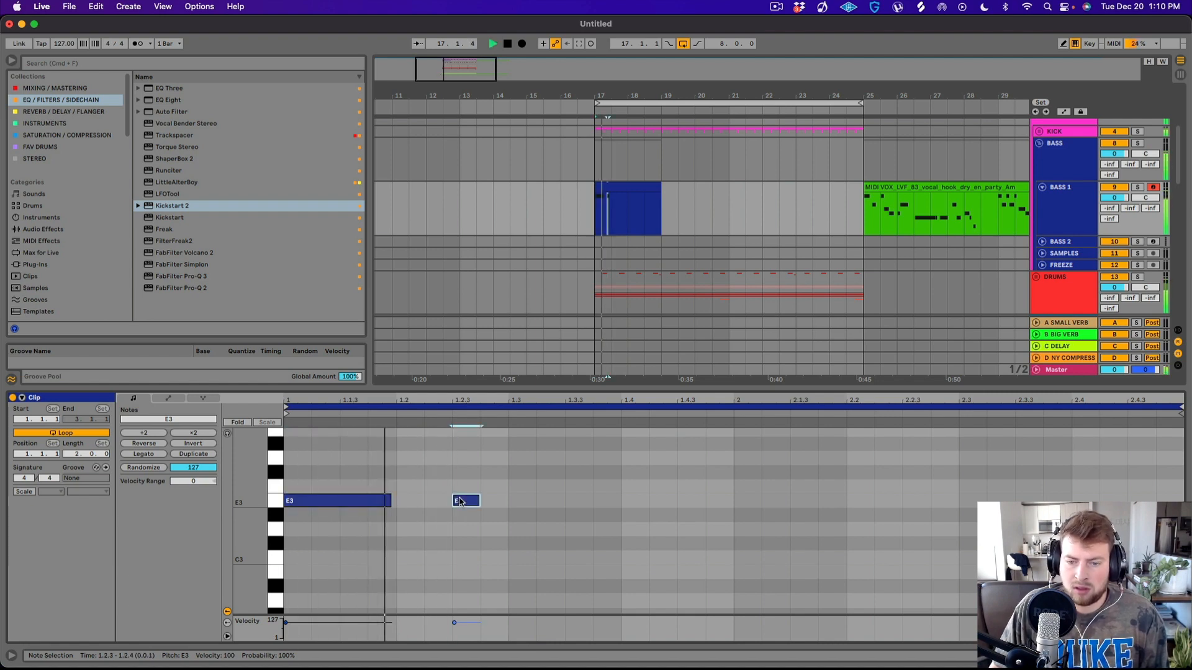
pyautogui.moveTo(460, 501); pyautogui.dragTo(508, 500)
pyautogui.press('space')
pyautogui.press('space')
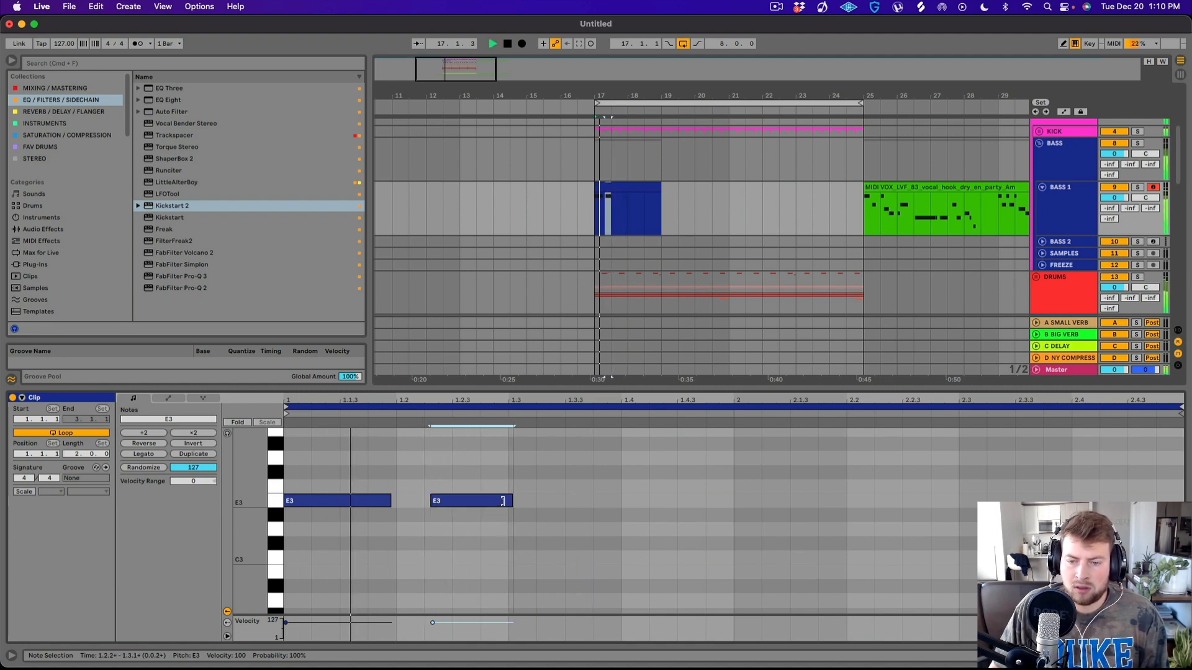
pyautogui.moveTo(506, 504); pyautogui.dragTo(485, 504)
# - Add a third note, lengthen it, and place it on E3 from 1.3.3 to 1.4.2
pyautogui.click(518, 516)
pyautogui.doubleClick(518, 516)
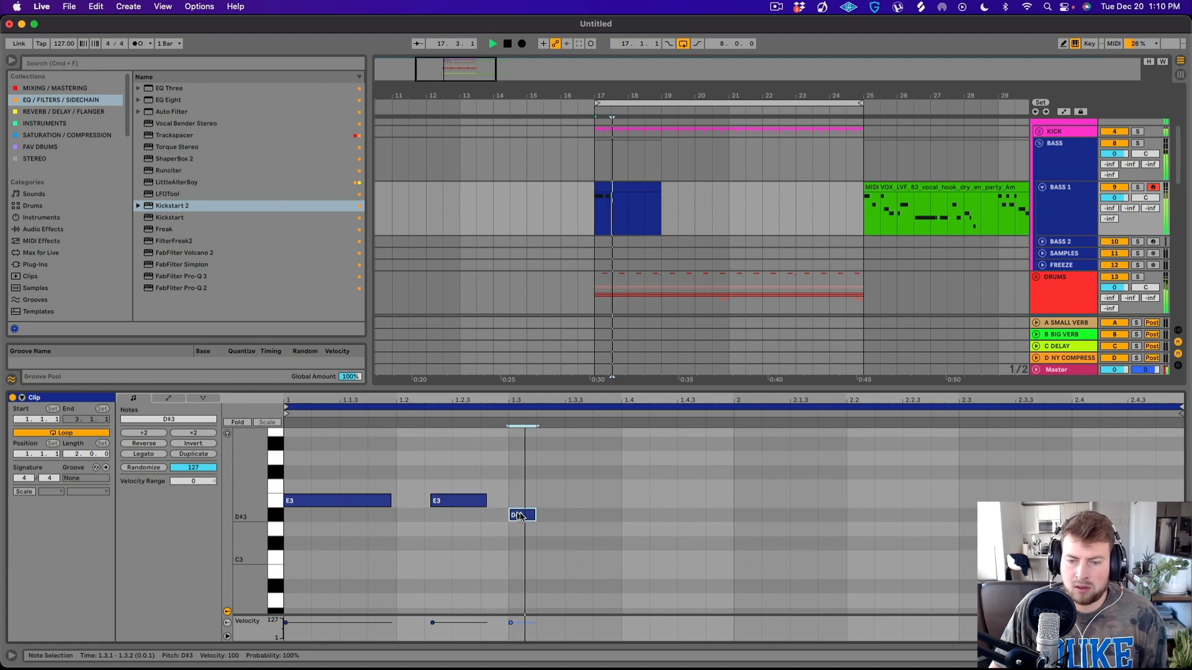
pyautogui.moveTo(535, 514); pyautogui.dragTo(604, 503)
pyautogui.press('space')
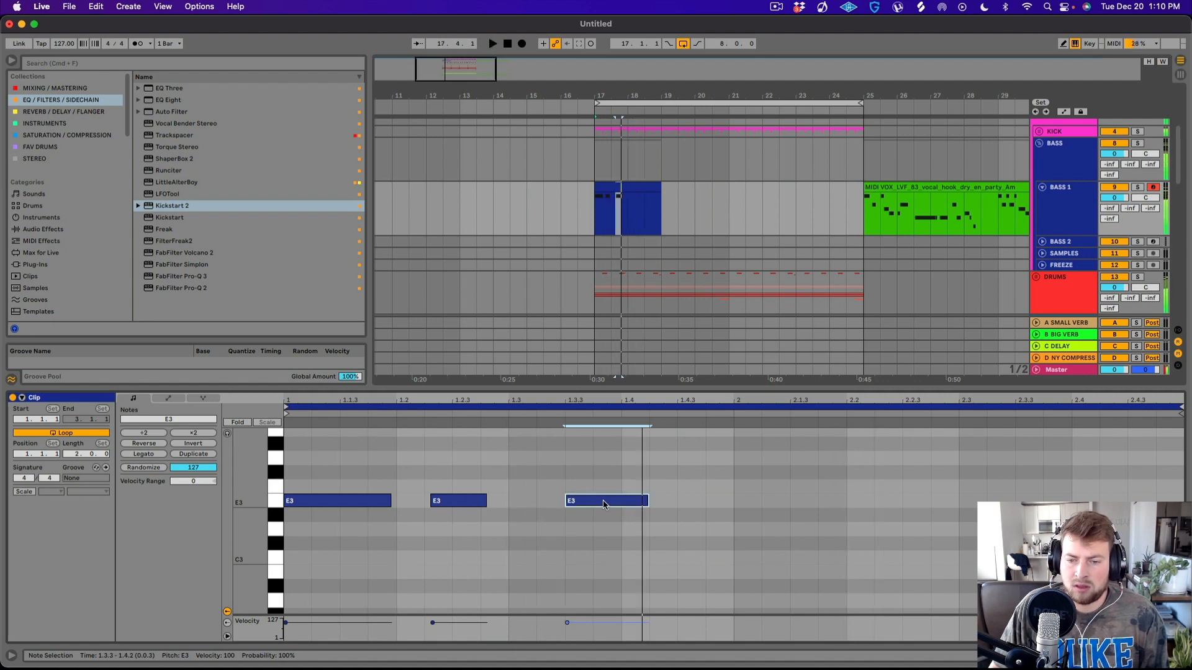
# - Insert a D#3 note from 1.3.1 to just before 1.3.3 and extend the second E3 note closer to it
pyautogui.doubleClick(515, 500)
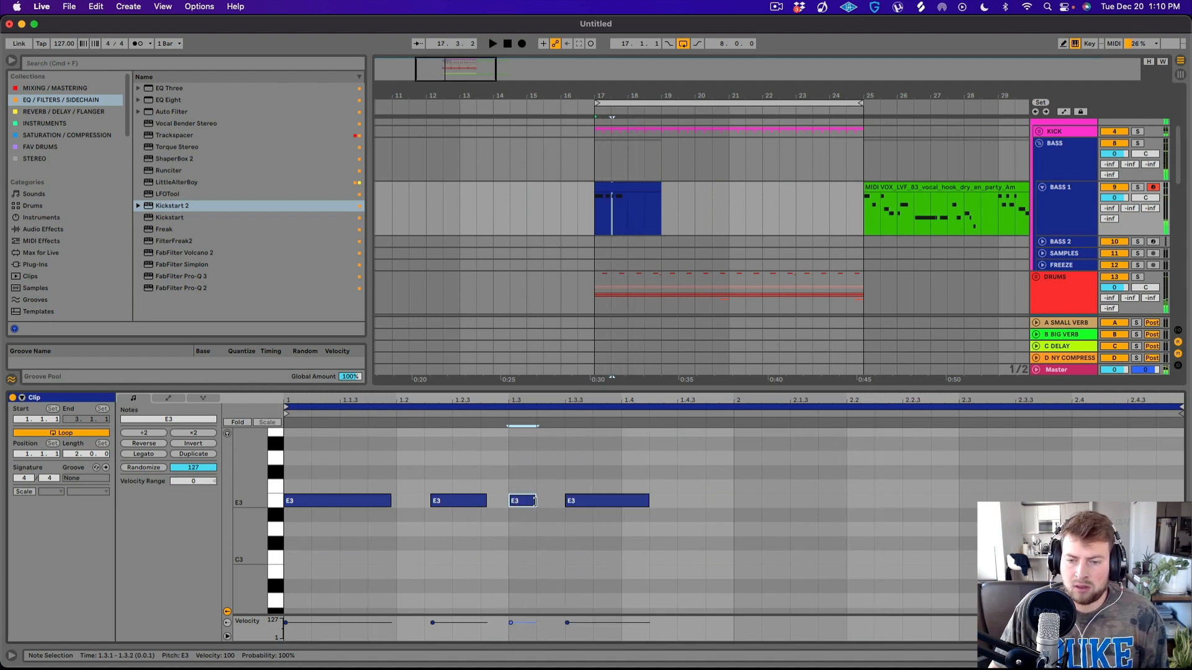
pyautogui.moveTo(536, 503); pyautogui.dragTo(556, 503)
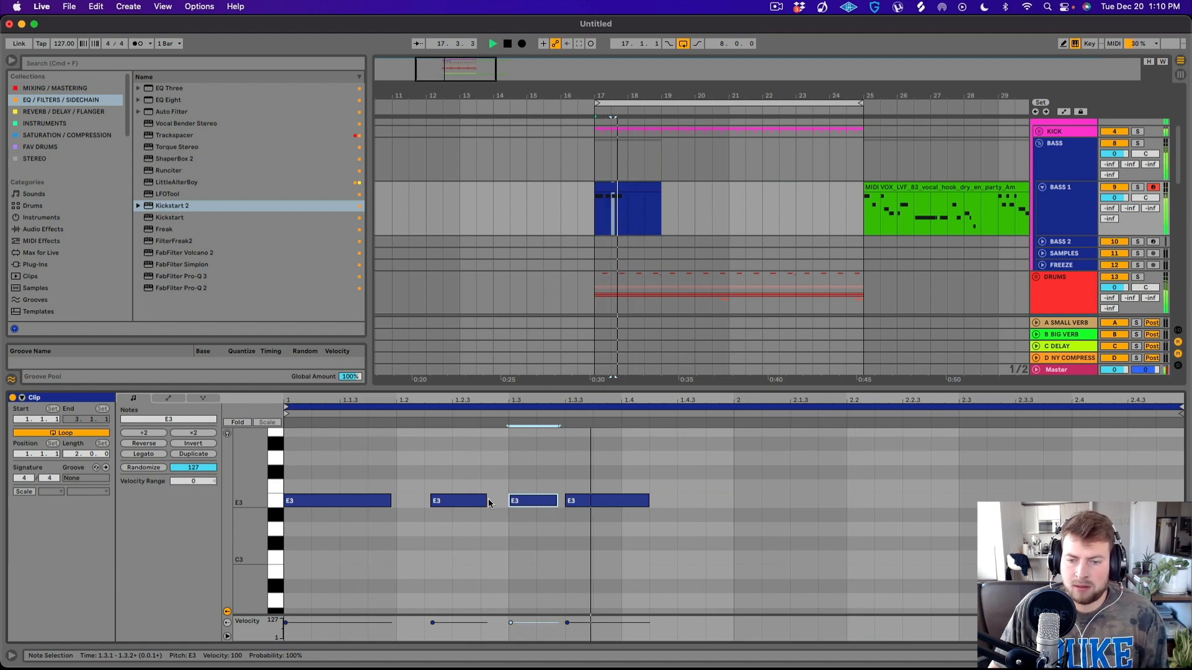
pyautogui.moveTo(487, 500); pyautogui.dragTo(533, 515)
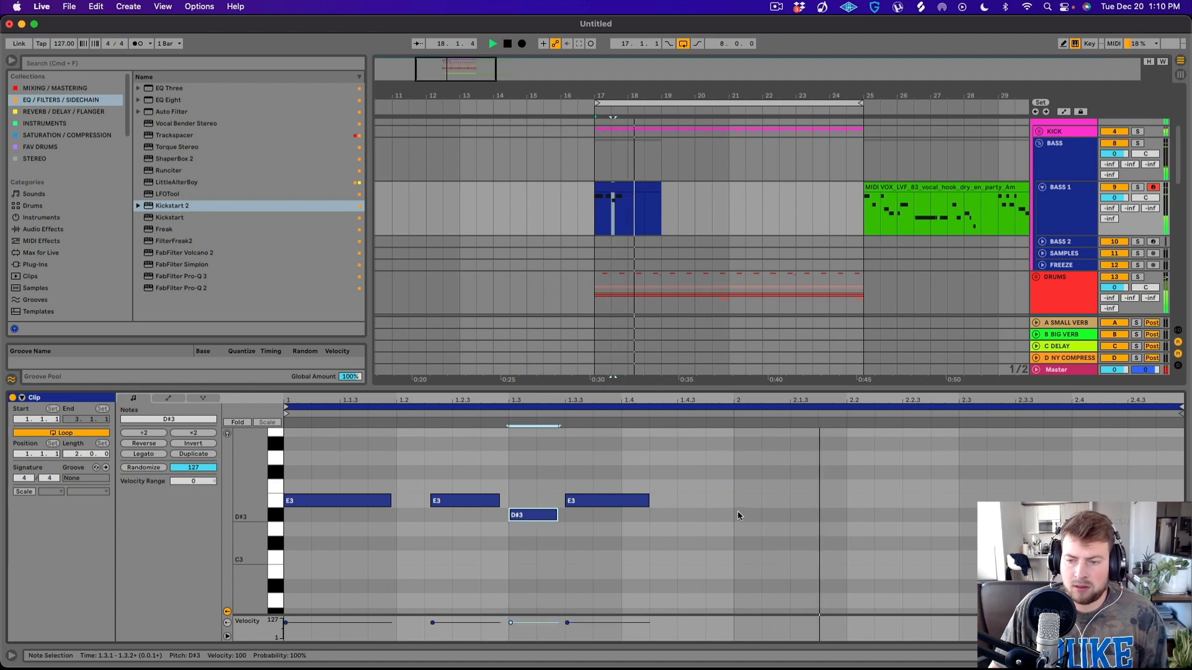
# - Add a D#3 note from 2.1.1 to just past 2.1.3, then transpose all notes up an octave
pyautogui.doubleClick(736, 544)
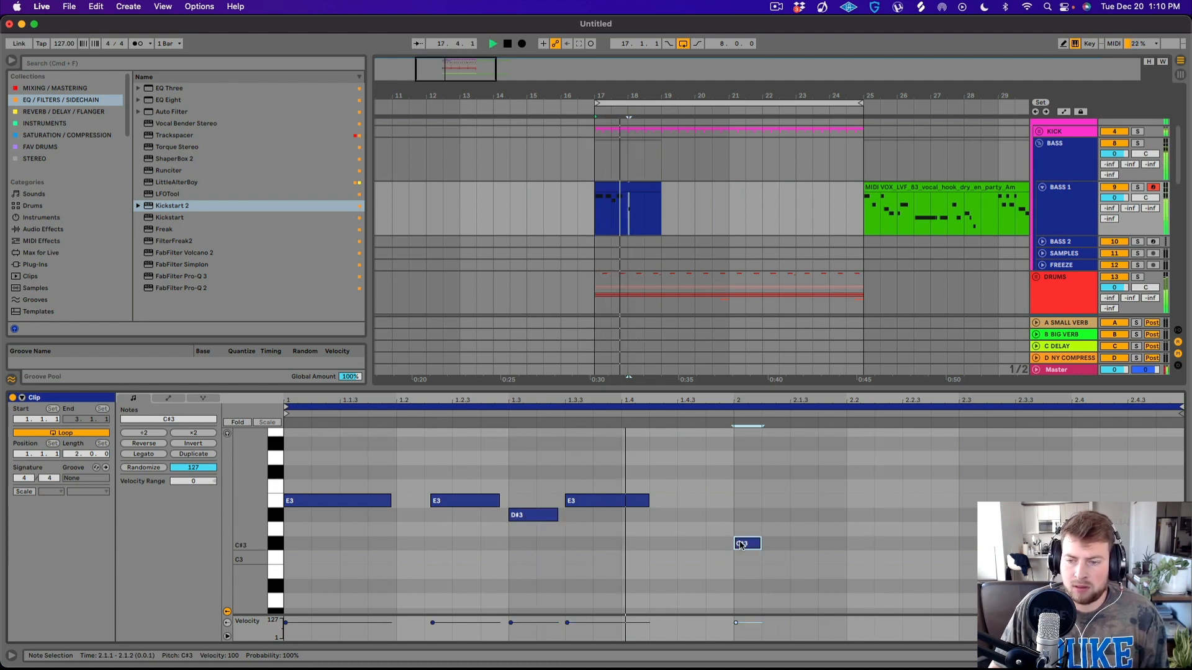
pyautogui.moveTo(761, 543); pyautogui.dragTo(795, 519)
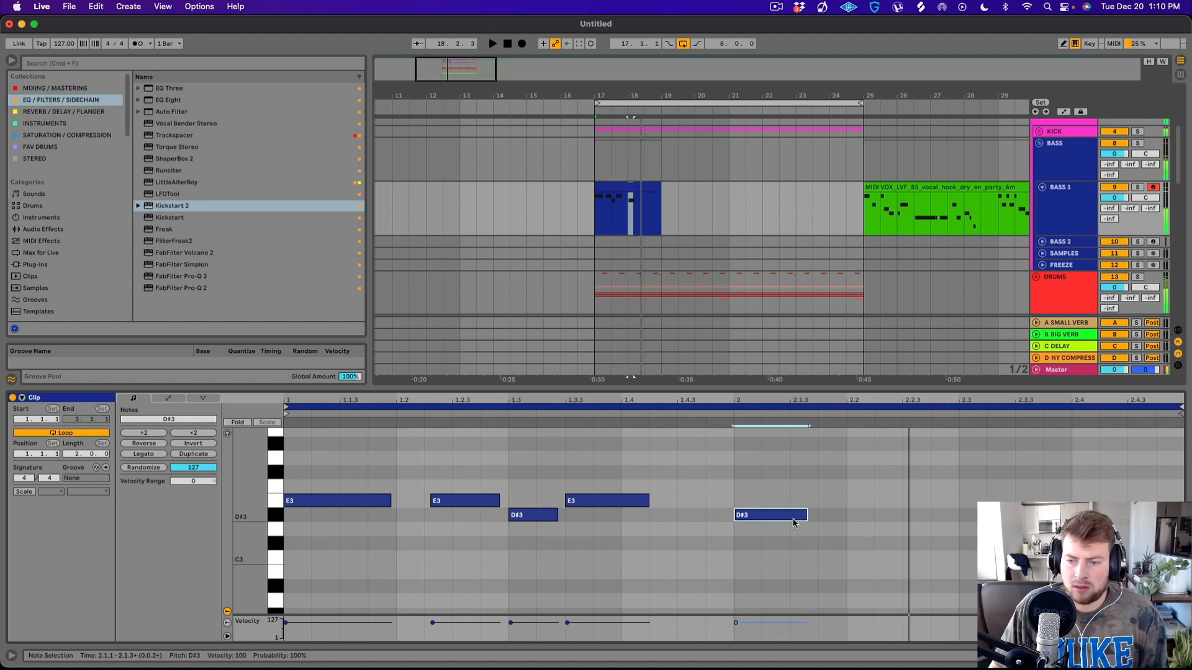
pyautogui.press('space')
pyautogui.press('super+a')
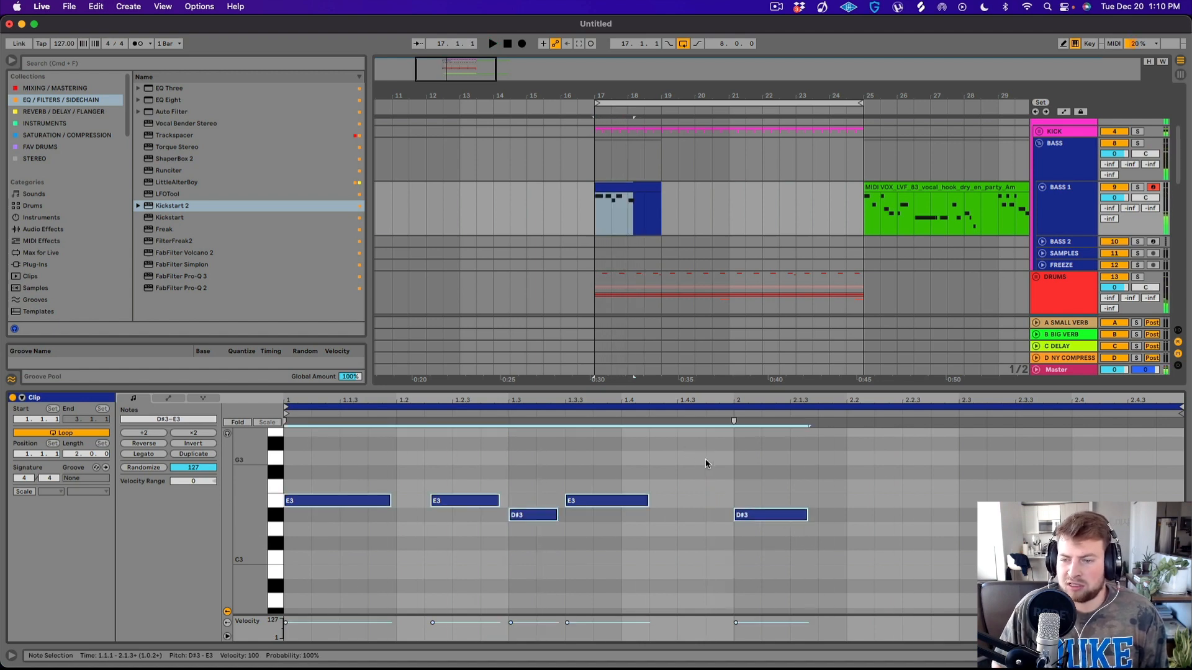
pyautogui.hotkey('shift', 'Up')
pyautogui.scroll(1, 596, 462)
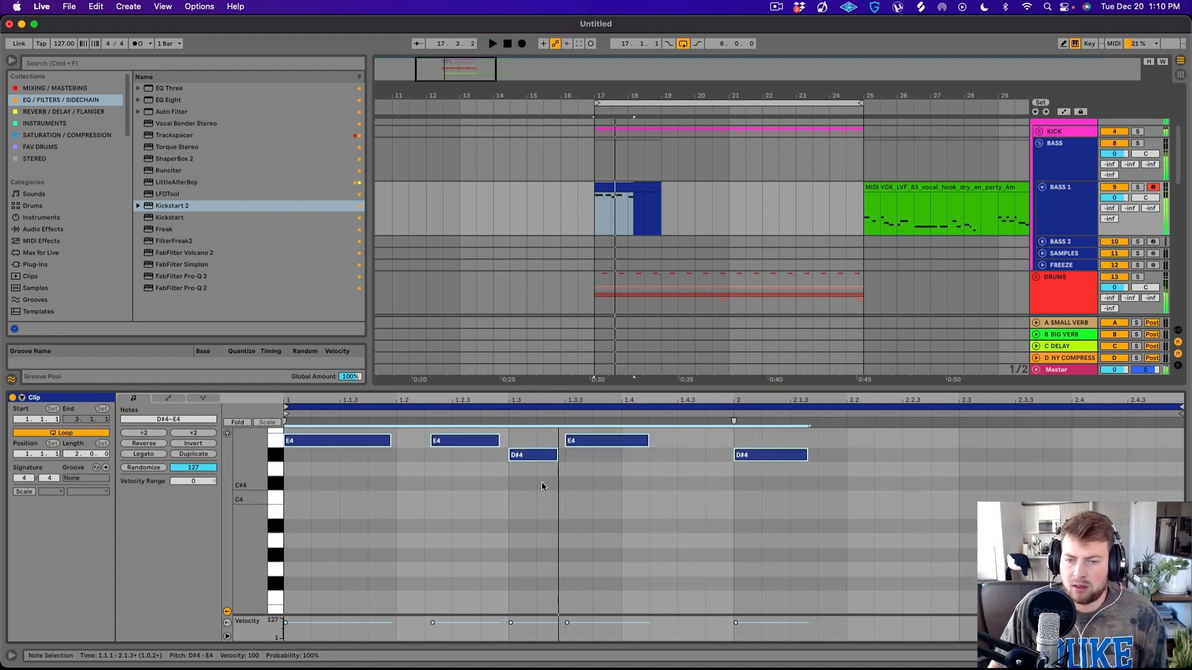
# - Shorten the first E4 note and replace the second with an E4 running from 1.2.1 to just past 1.2.4
pyautogui.doubleClick(444, 441)
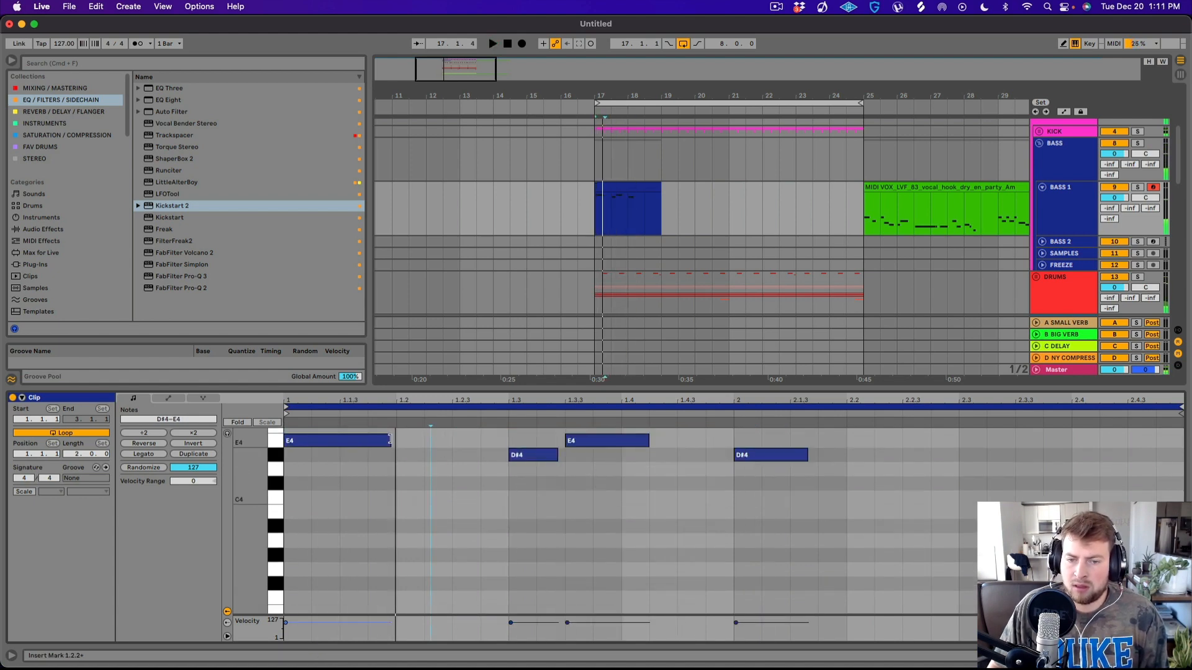
pyautogui.moveTo(390, 441); pyautogui.dragTo(375, 441)
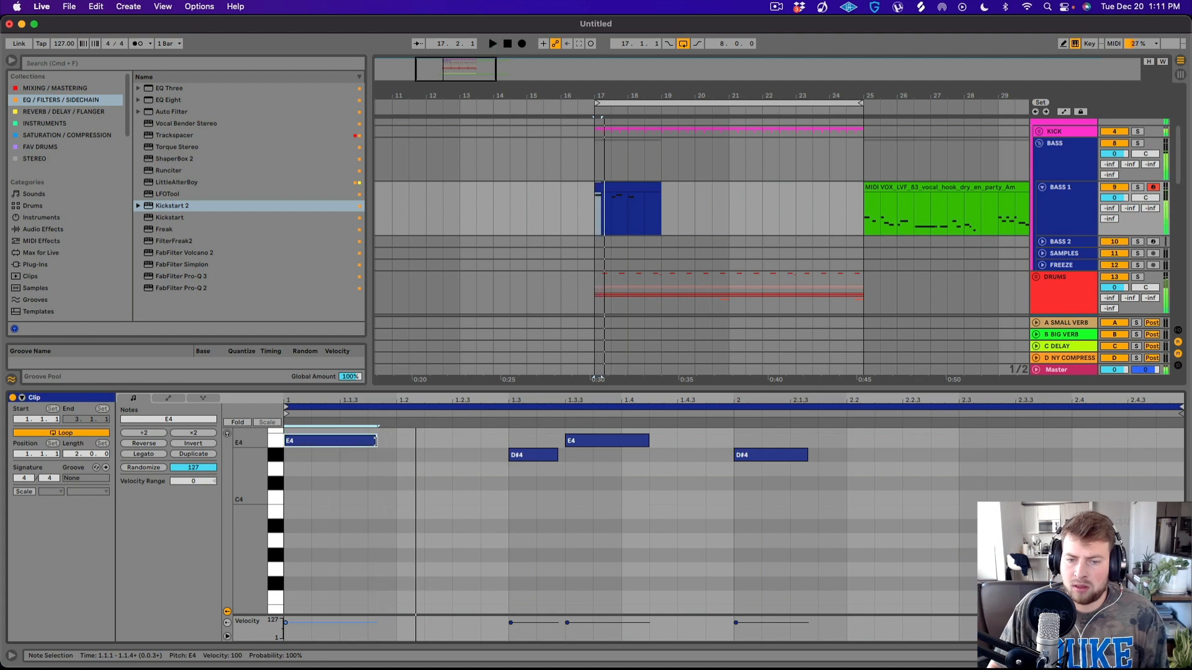
pyautogui.doubleClick(437, 441)
pyautogui.press('space')
pyautogui.moveTo(438, 445); pyautogui.dragTo(493, 440)
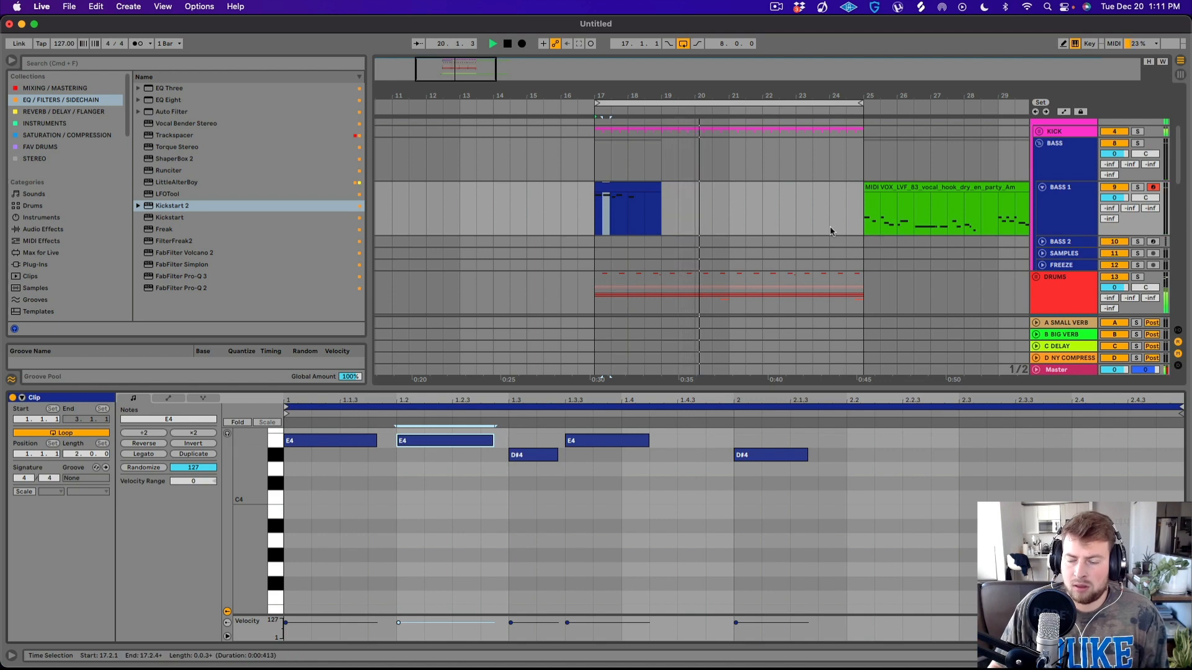
# - Rework the opening rhythm with one E4 note starting at 1.1.3 and a shorter E4 starting at 1.2.3
pyautogui.moveTo(347, 443); pyautogui.dragTo(403, 441)
pyautogui.press('space')
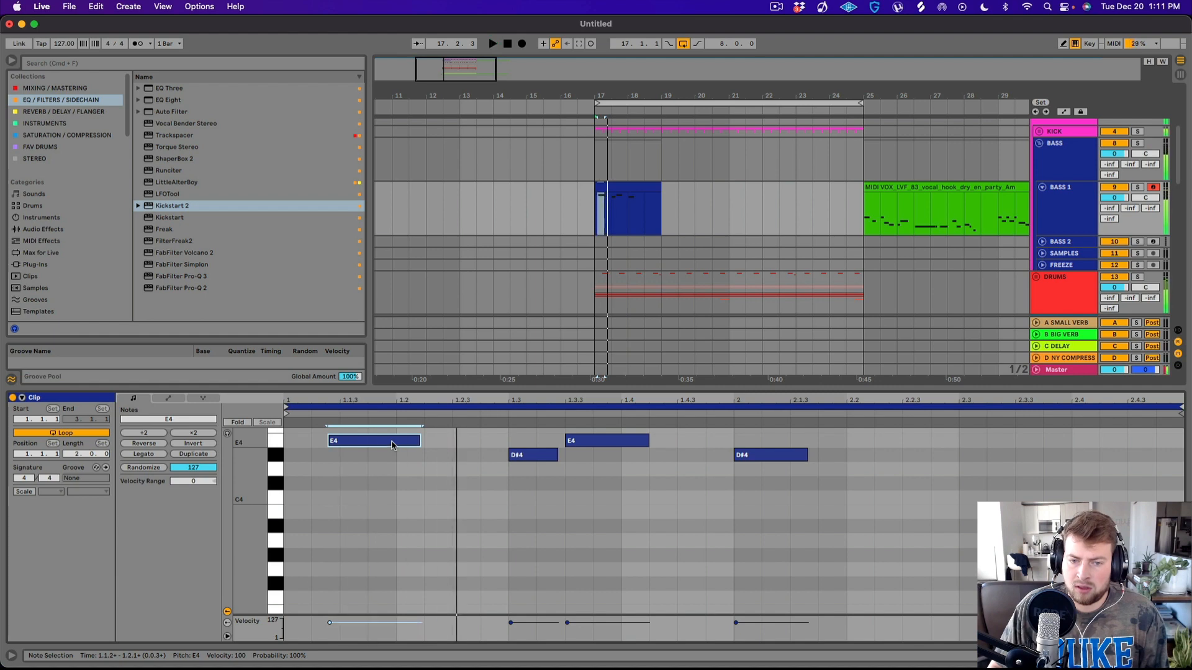
pyautogui.moveTo(392, 444)
pyautogui.mouseDown()
pyautogui.moveTo(420, 448)
pyautogui.moveTo(404, 452)
pyautogui.mouseUp()
pyautogui.scroll(3, 433, 454)
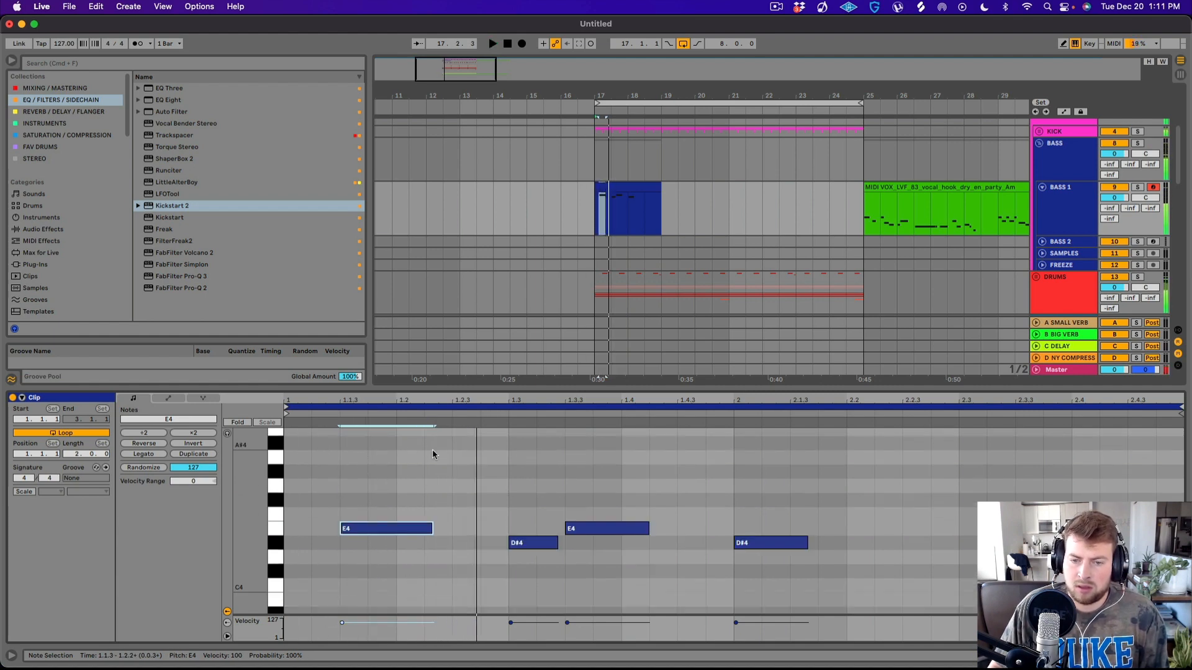
pyautogui.doubleClick(462, 528)
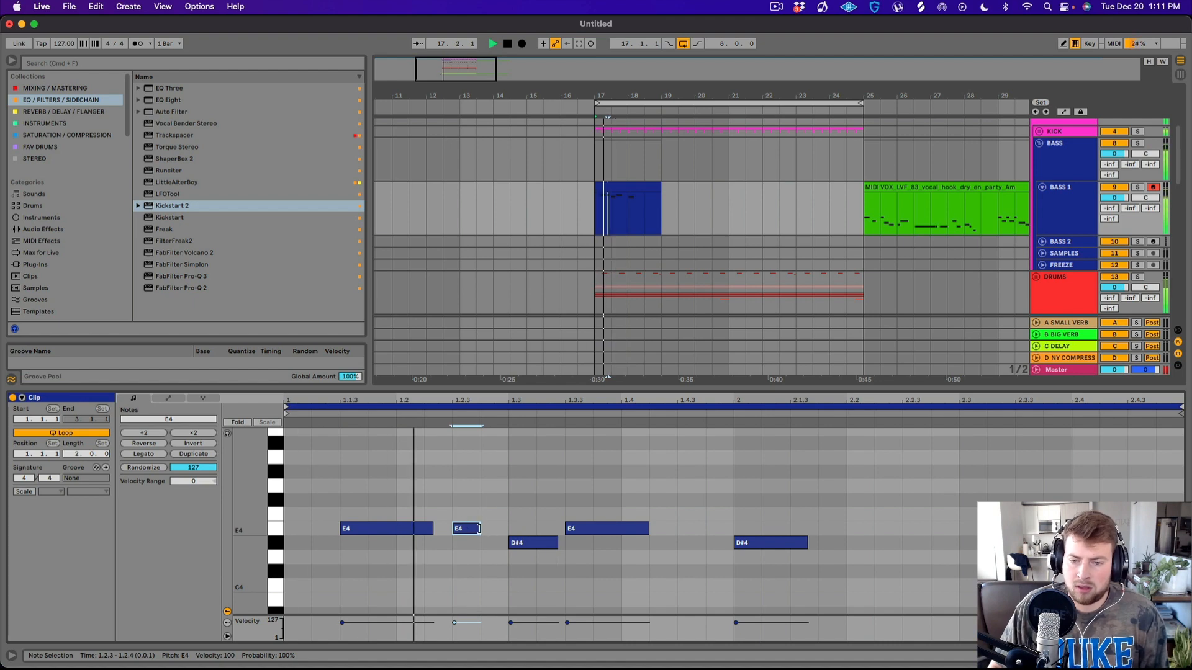
pyautogui.moveTo(479, 528); pyautogui.dragTo(495, 528)
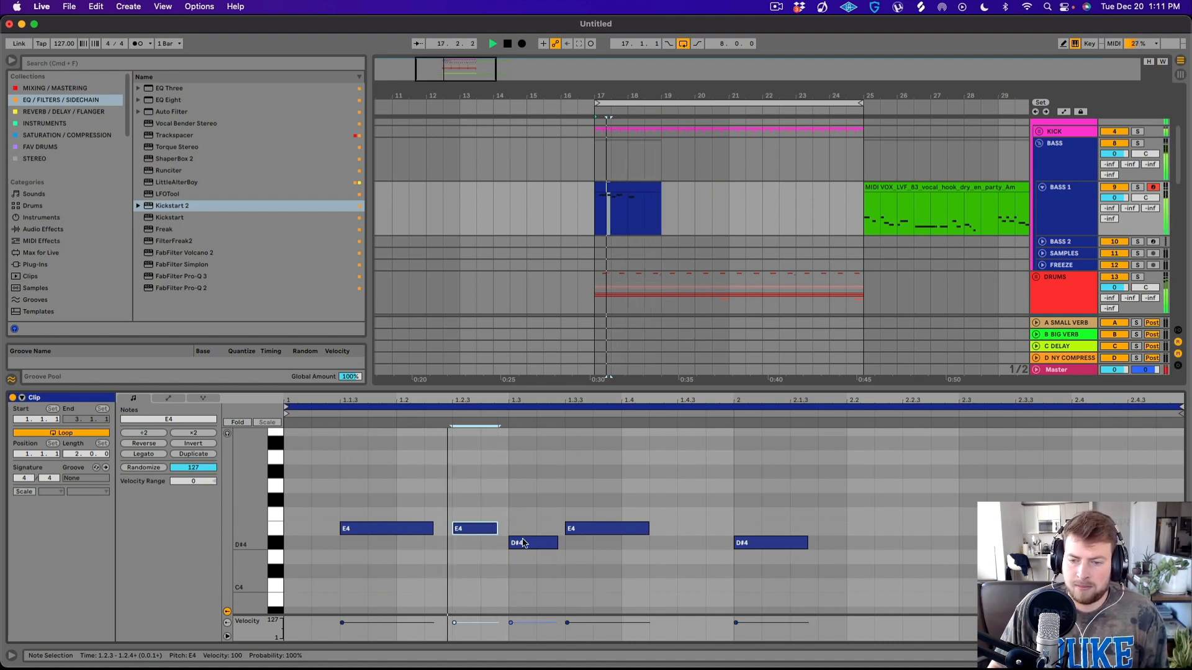
# - Add a short note at the clip's start, transpose it up an octave to E5 and play the bassline
pyautogui.doubleClick(295, 528)
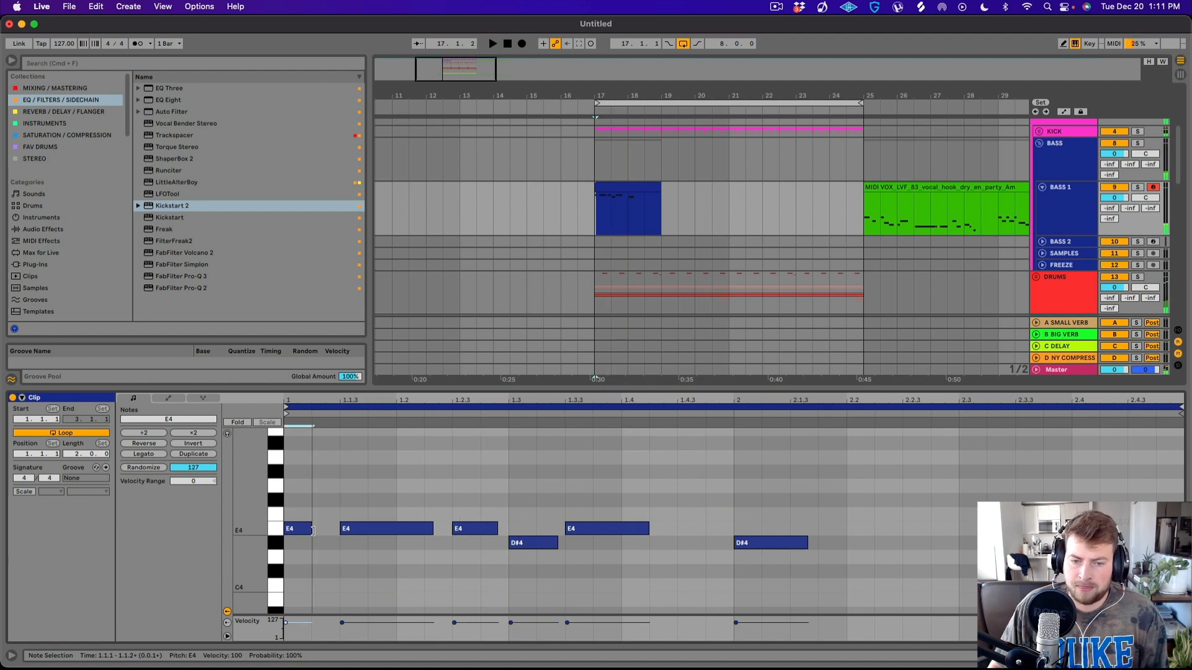
pyautogui.hotkey('shift', 'Up')
pyautogui.press('space')
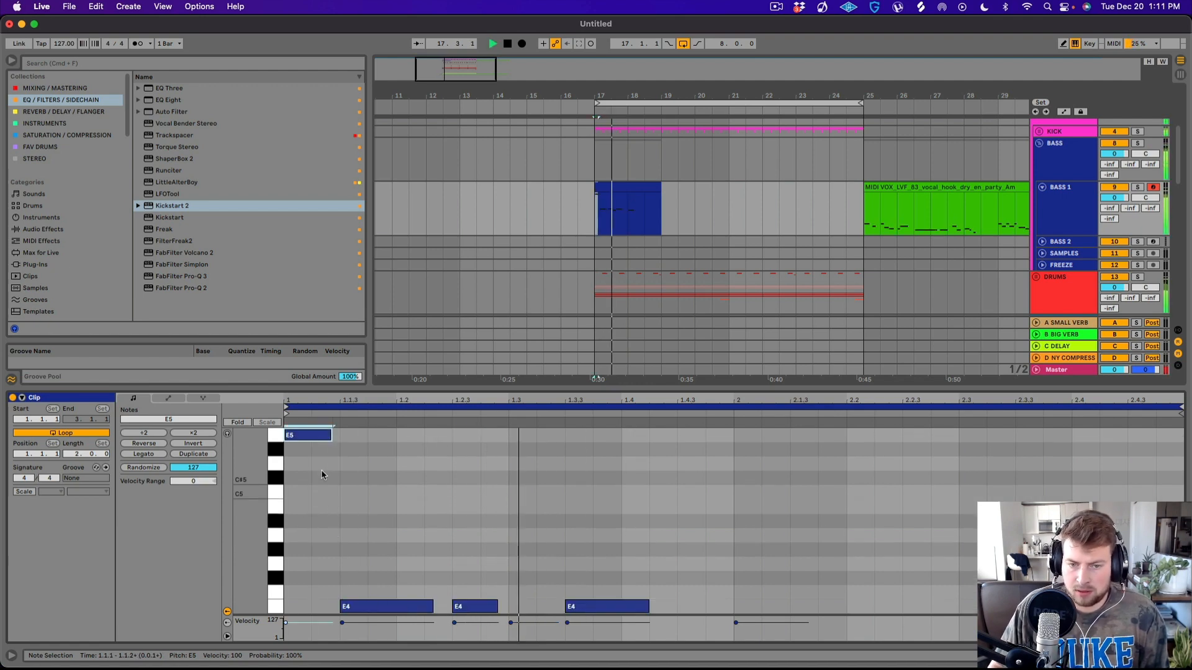
pyautogui.scroll(-5, 385, 487)
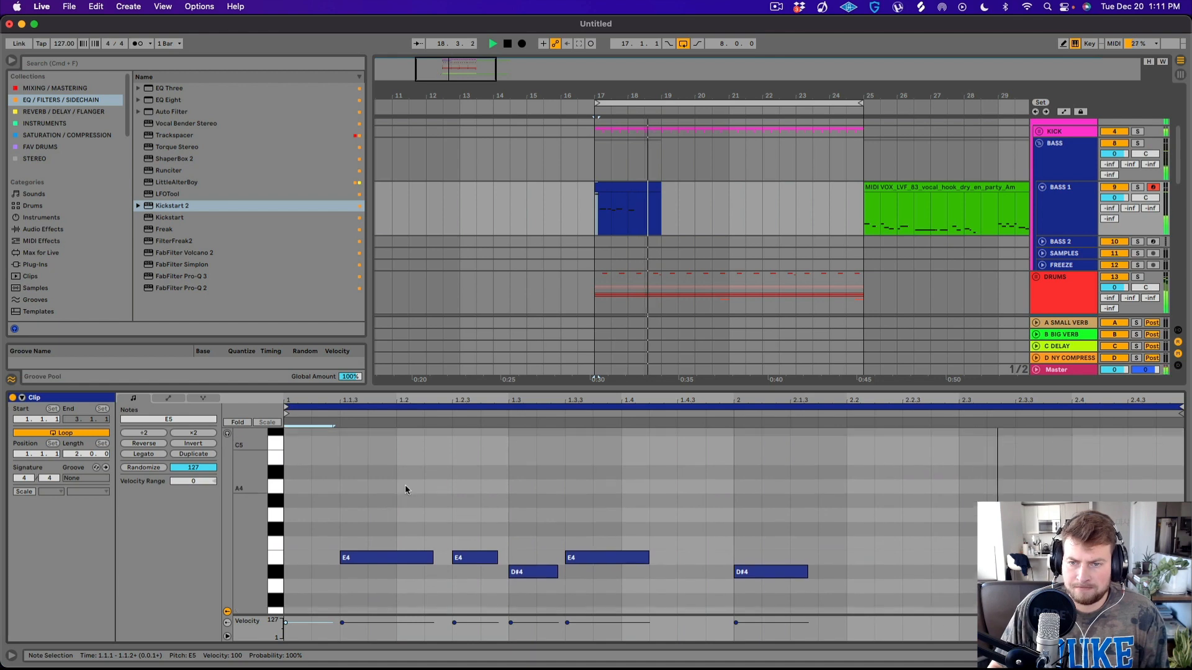
pyautogui.scroll(-3, 512, 490)
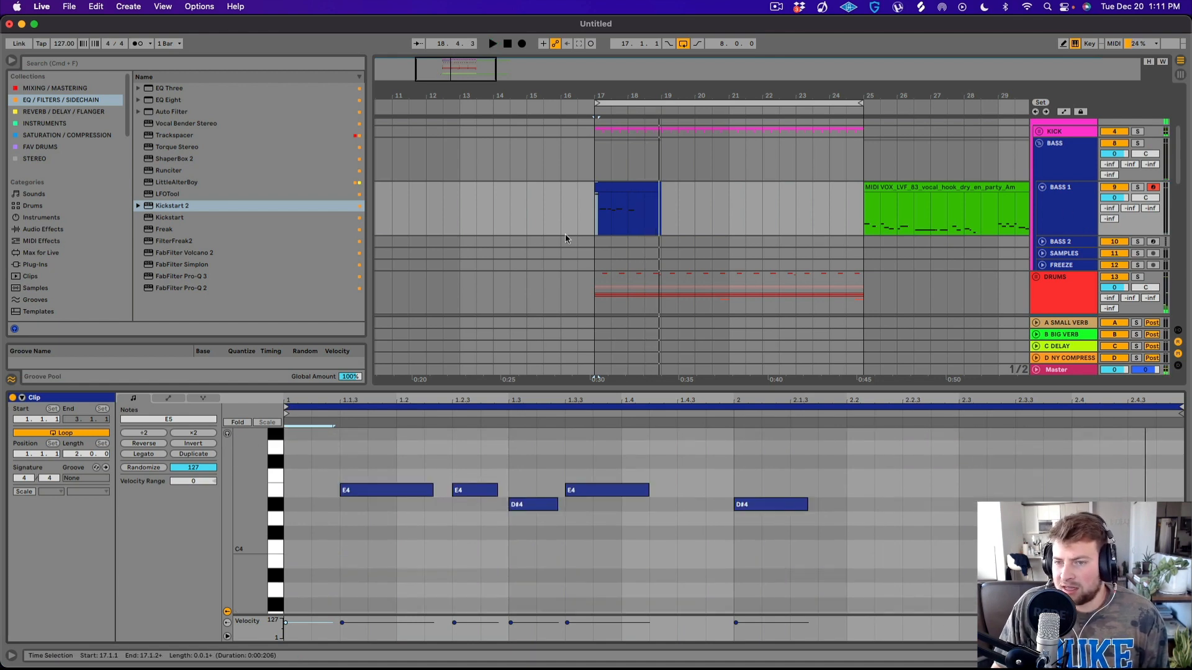
# - Switch the Serum preset on BASS 1 to BA - Tequilazo and delete the two-bar bass clip
pyautogui.hotkey('shift', 'Tab')
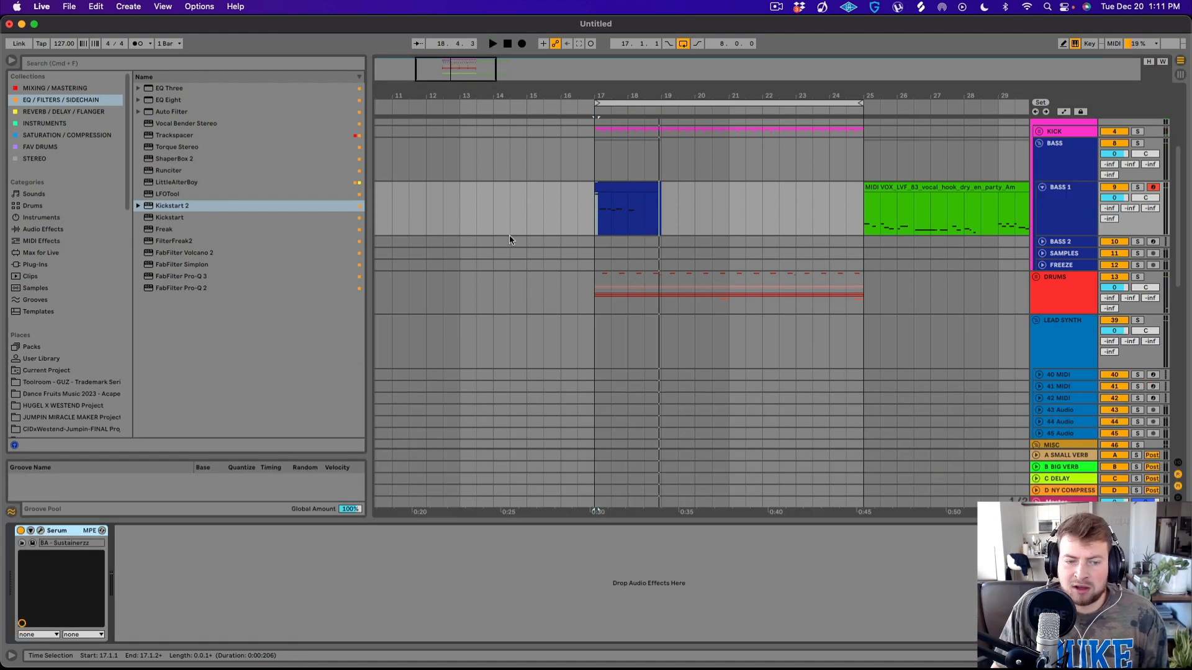
pyautogui.click(41, 531)
pyautogui.click(461, 74)
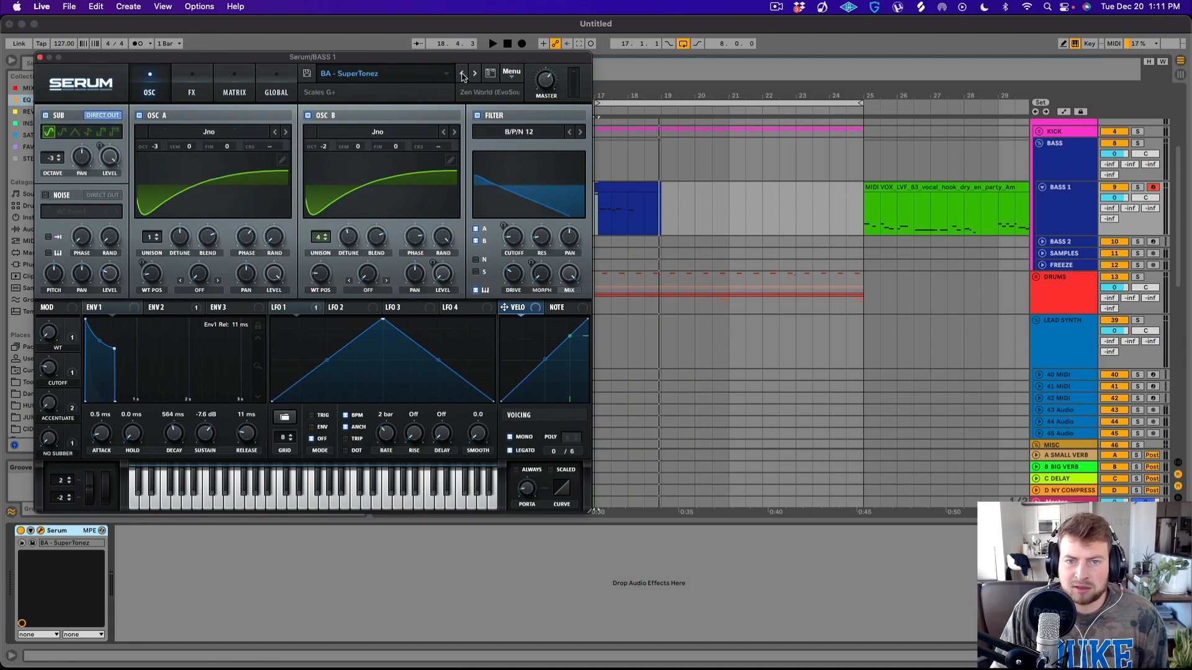
pyautogui.click(623, 185)
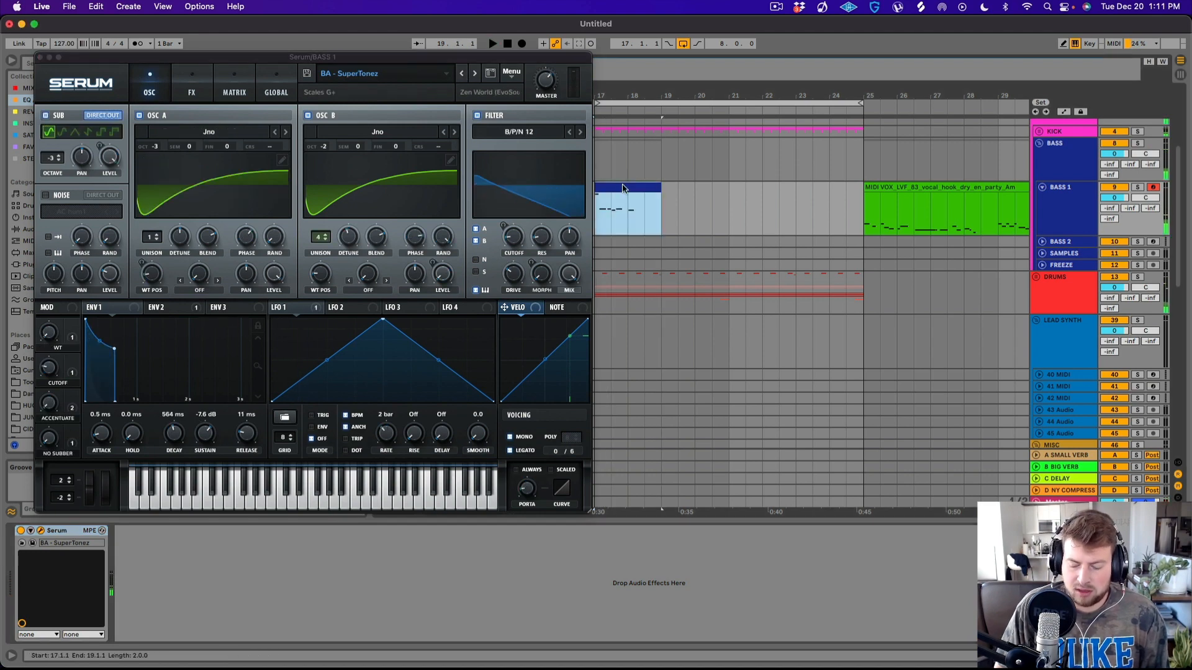
pyautogui.click(475, 74)
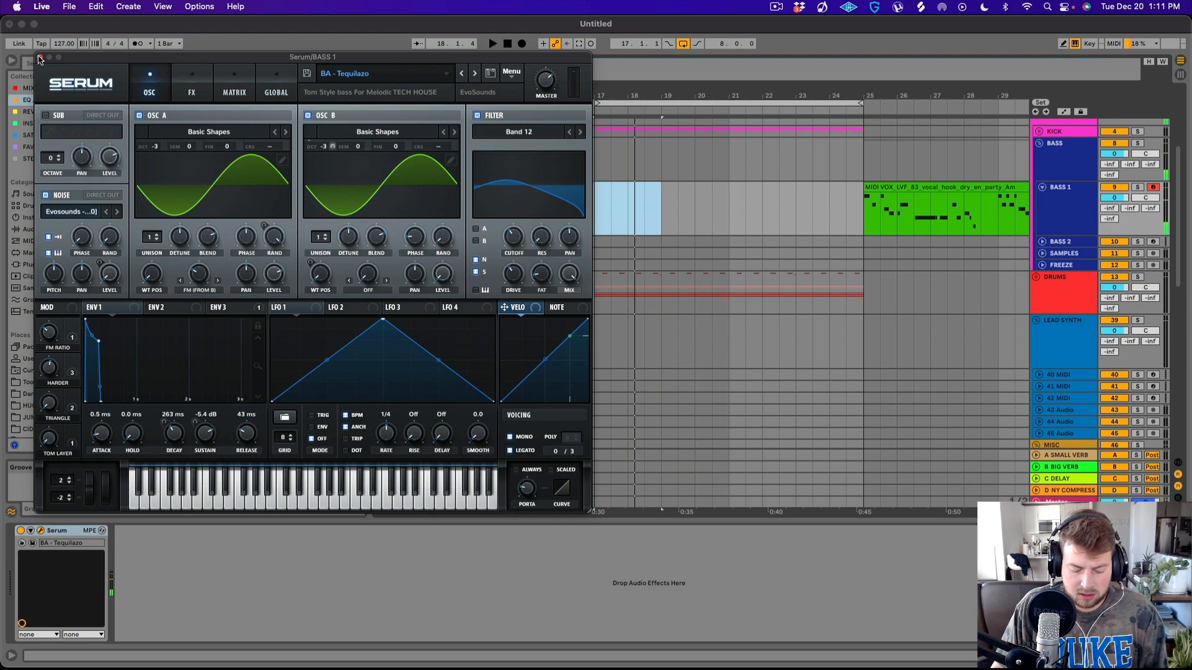
pyautogui.click(38, 57)
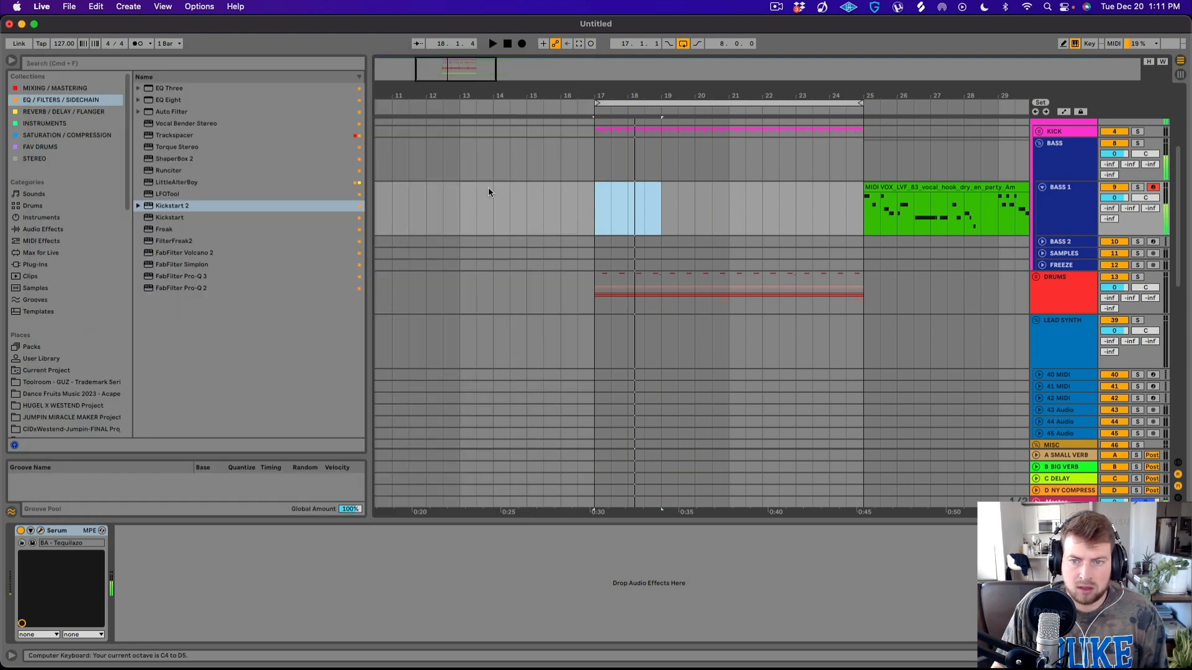
# - Create an empty two-bar MIDI clip on BASS 1 from bar 17 to 19 and add a C3 note at 1.1.2
pyautogui.moveTo(600, 205); pyautogui.dragTo(675, 212)
pyautogui.scroll(-10, 676, 214)
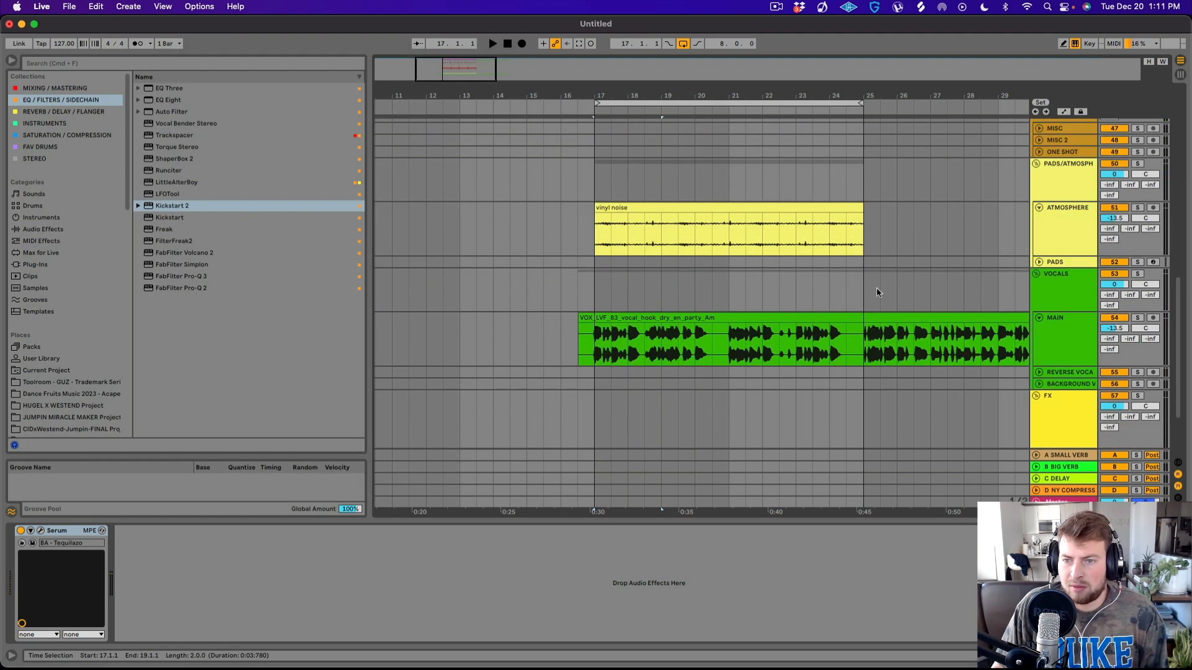
pyautogui.scroll(10, 657, 240)
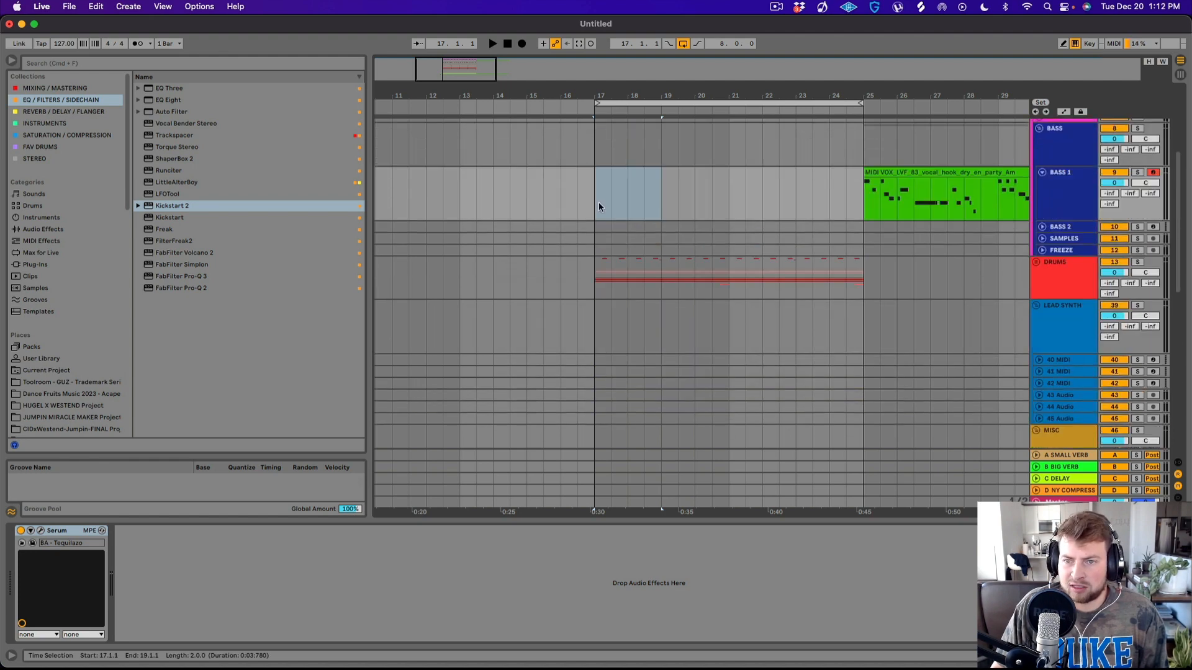
pyautogui.moveTo(598, 202); pyautogui.dragTo(650, 194)
pyautogui.press('super+shift+m')
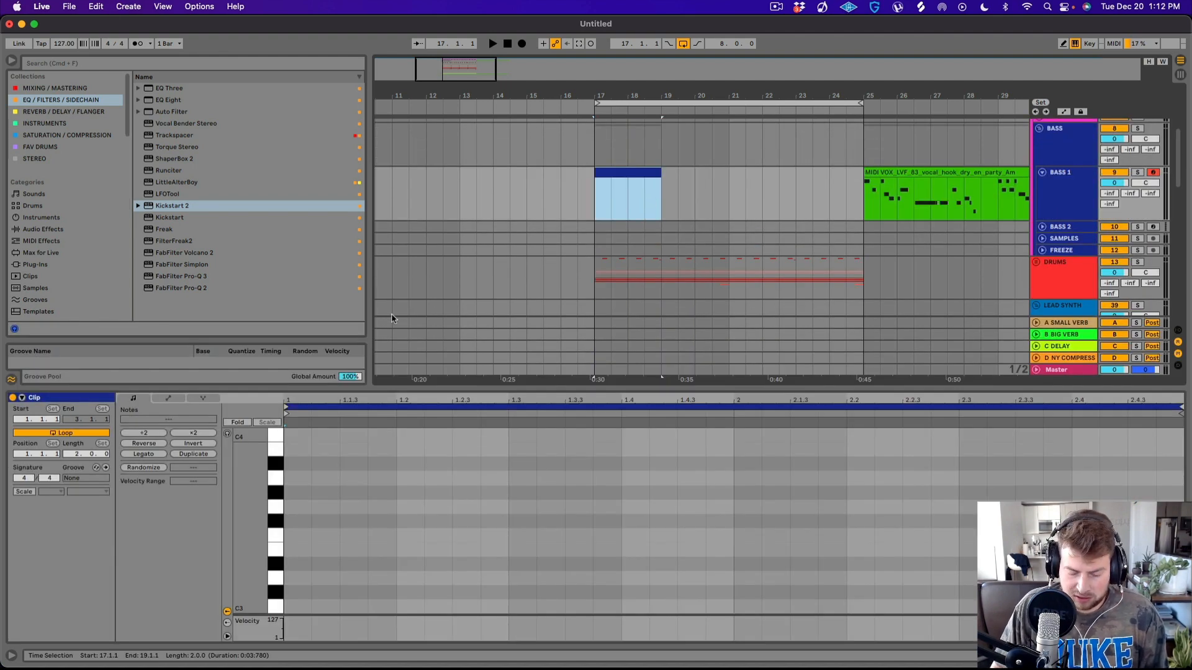
pyautogui.scroll(-5, 320, 496)
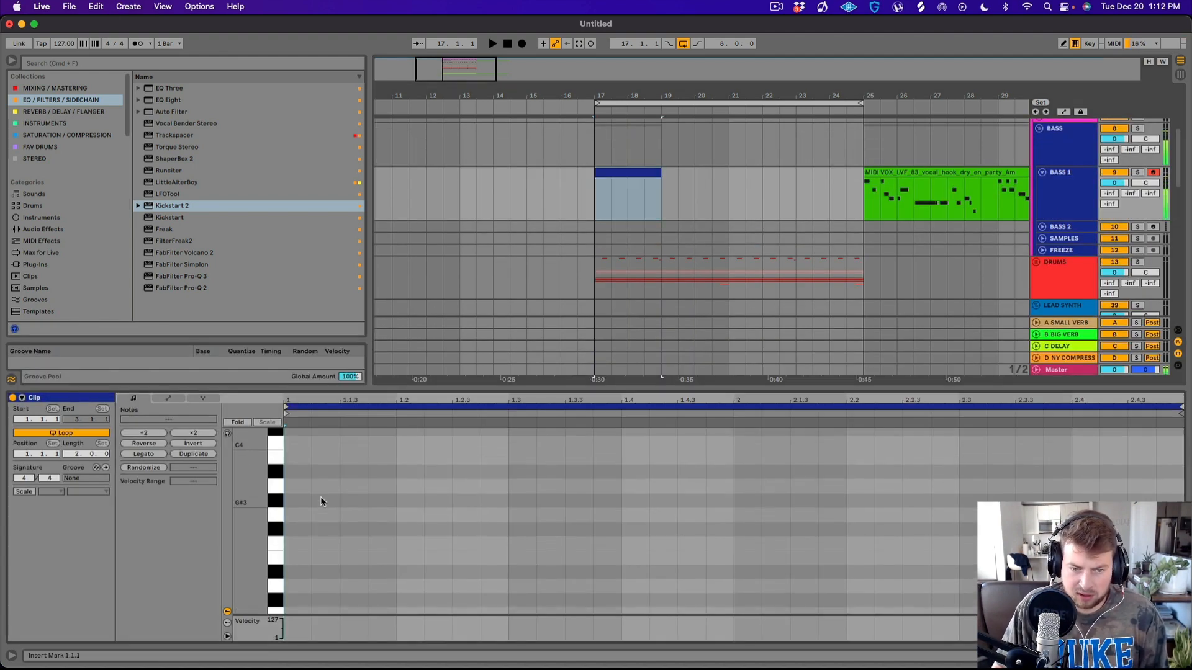
pyautogui.doubleClick(320, 499)
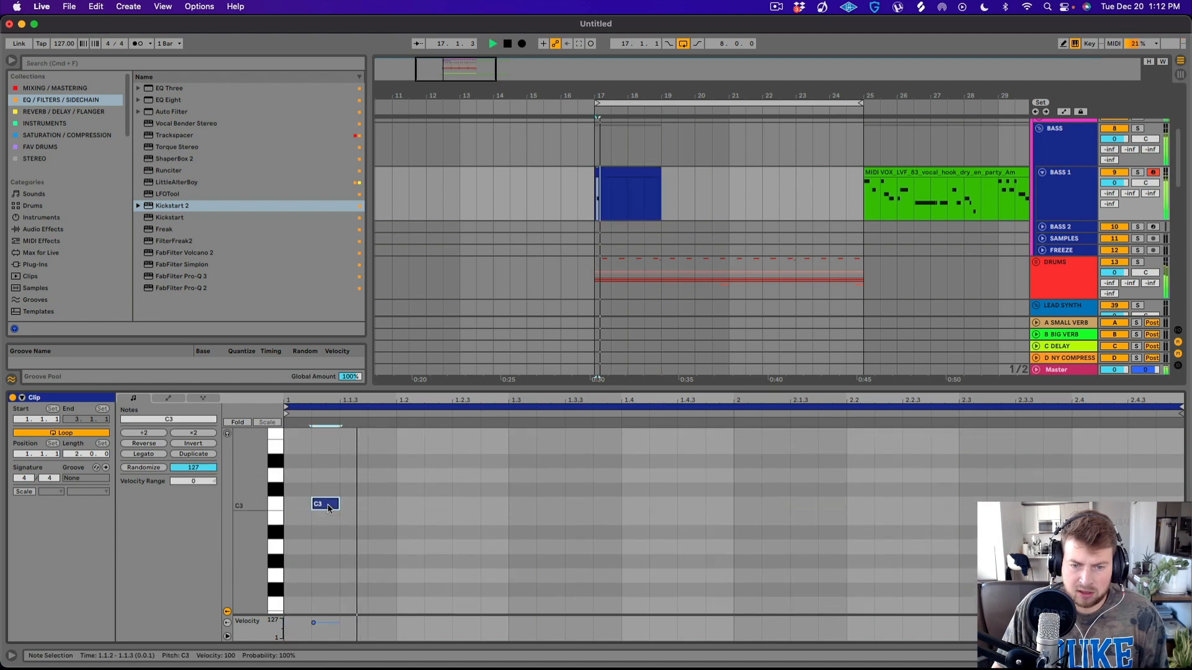
# - Set the opening notes to E3, one from the clip's start to 1.1.4 and another starting at 1.1.4
pyautogui.moveTo(321, 500); pyautogui.dragTo(414, 447)
pyautogui.press('space')
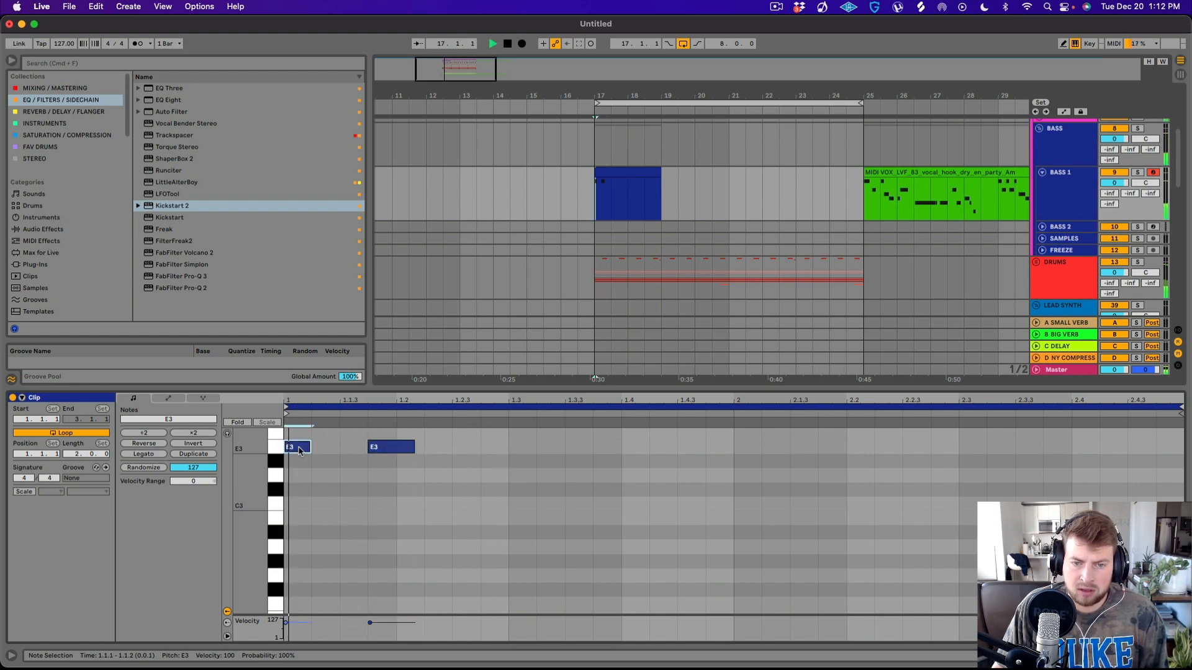
pyautogui.moveTo(287, 447); pyautogui.dragTo(361, 451)
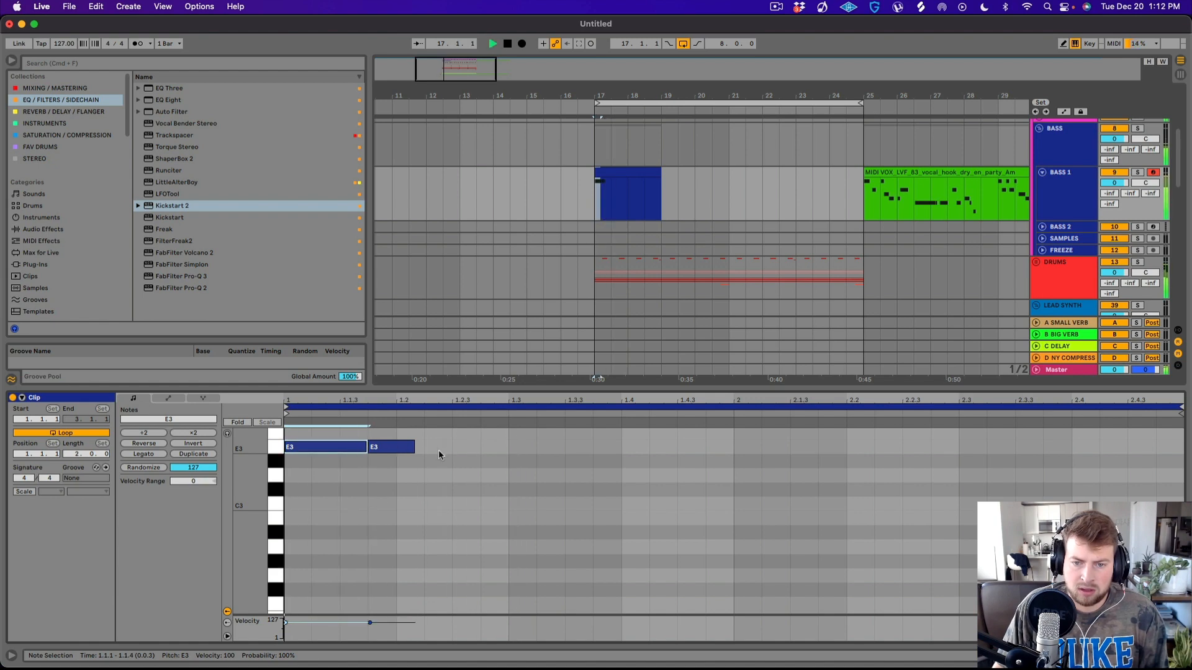
# - Add short E3 notes at 1.2.3, 1.3.2, 1.3.4 and 1.4.3, lengthening the last one to just before bar 2
pyautogui.click(466, 447)
pyautogui.scroll(3, 481, 492)
pyautogui.scroll(-2, 483, 491)
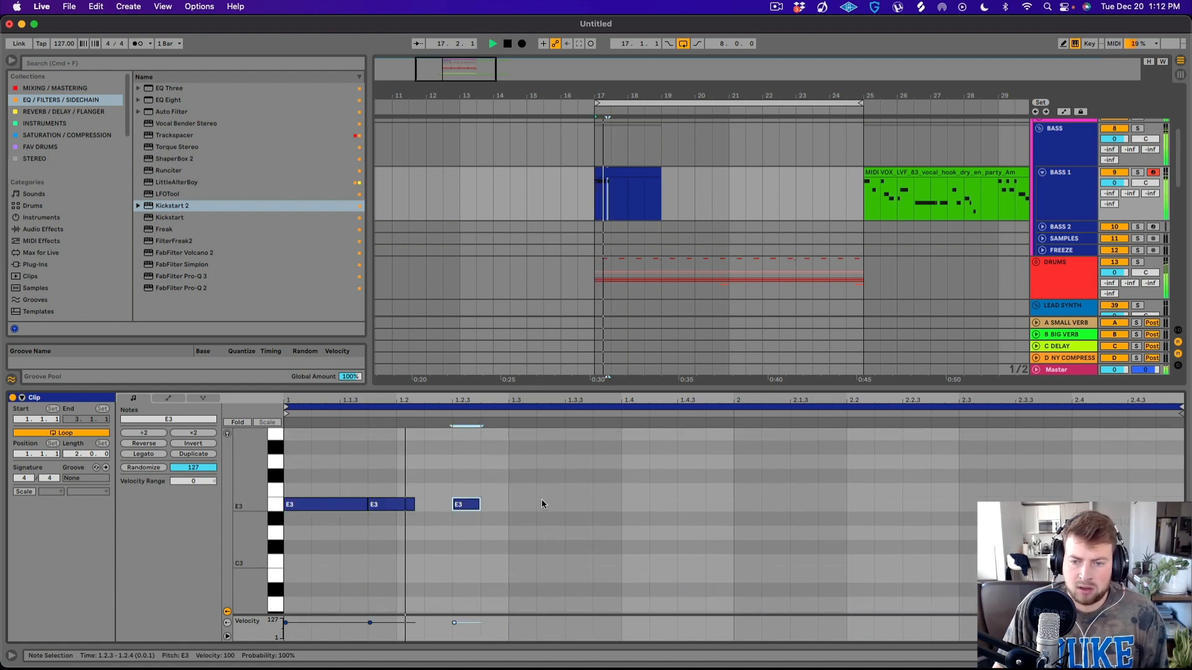
pyautogui.click(542, 504)
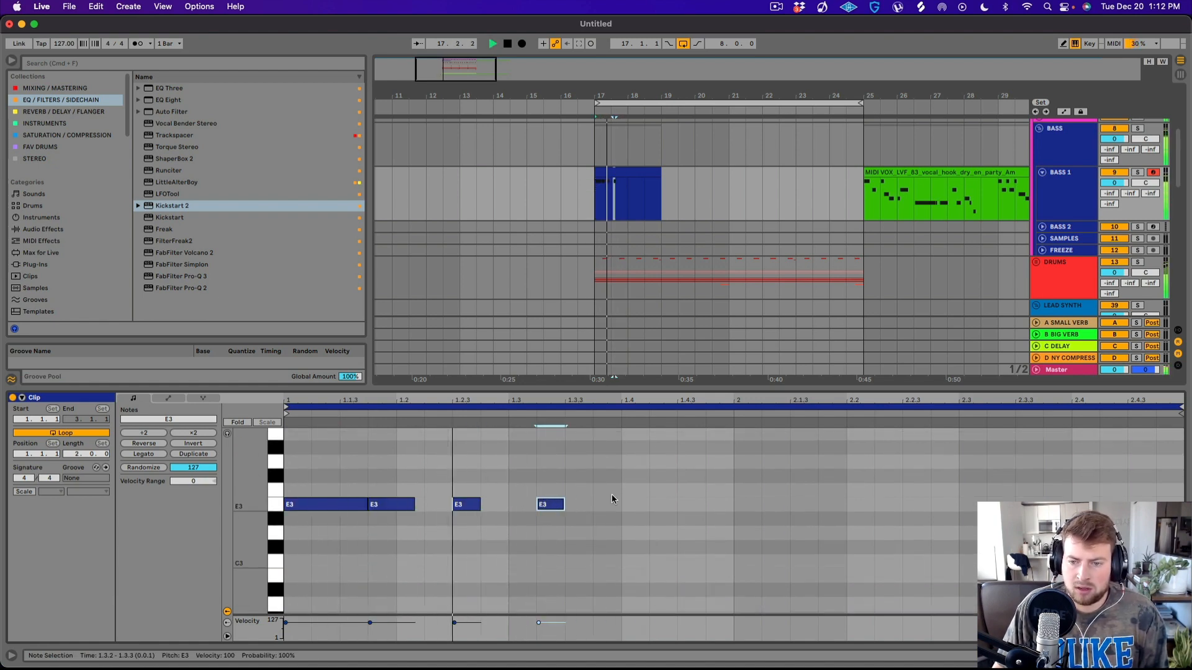
pyautogui.click(607, 505)
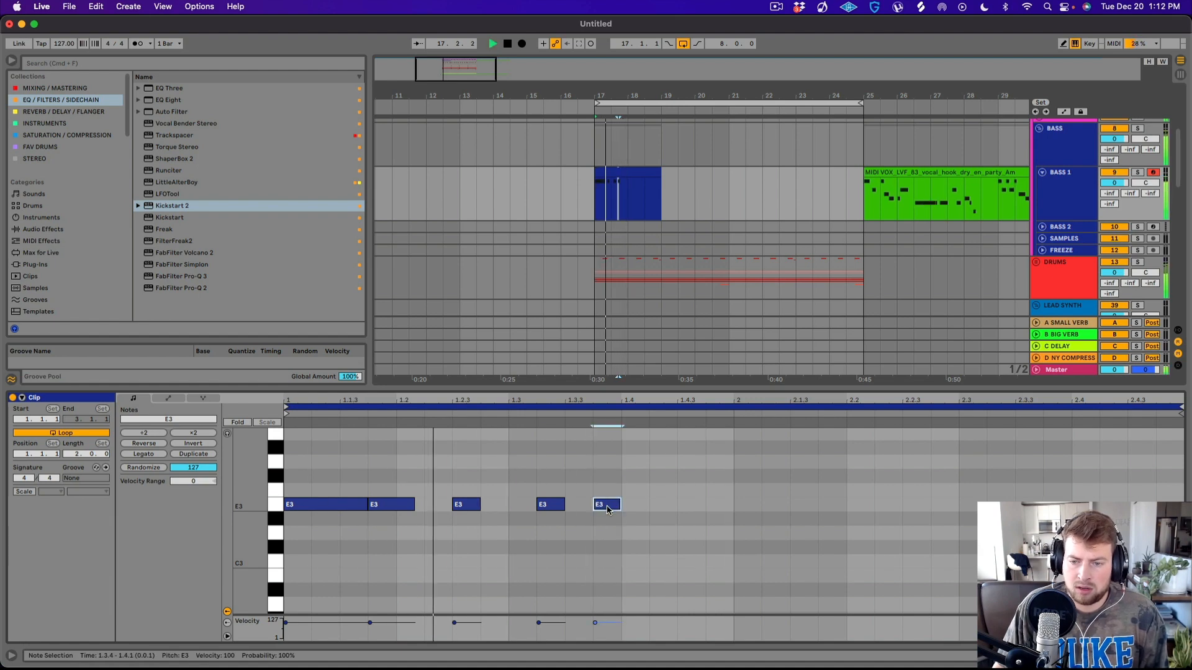
pyautogui.click(687, 505)
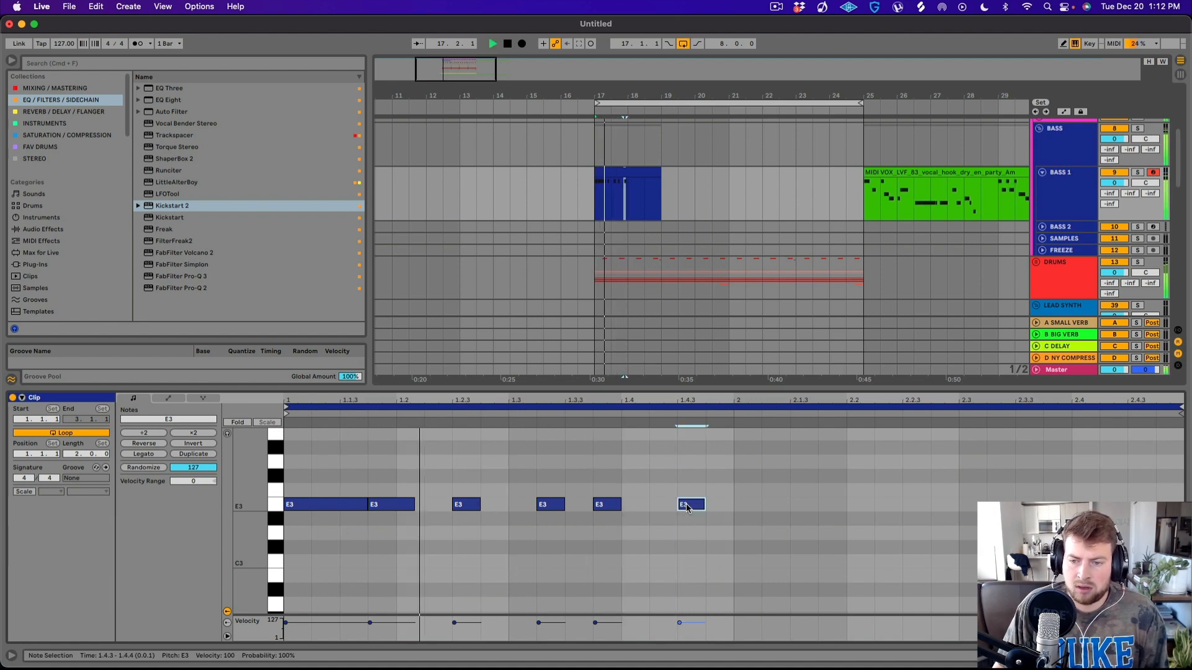
pyautogui.moveTo(704, 504); pyautogui.dragTo(723, 504)
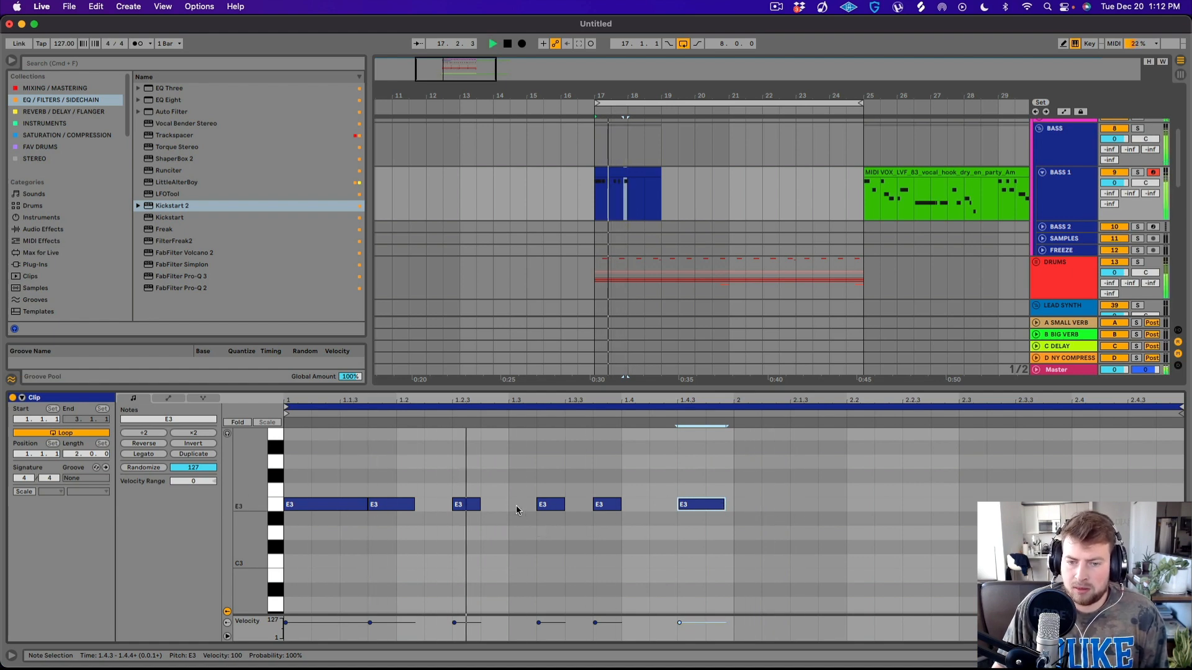
# - Lower the notes at 1.3.2 and 1.3.4 to D#3 and shorten the first E3 to leave a gap before 1.1.4
pyautogui.click(553, 510)
pyautogui.keyDown('shift'); pyautogui.click(603, 506); pyautogui.keyUp('shift')
pyautogui.moveTo(603, 506)
pyautogui.mouseDown()
pyautogui.moveTo(603, 564)
pyautogui.moveTo(604, 528)
pyautogui.mouseUp()
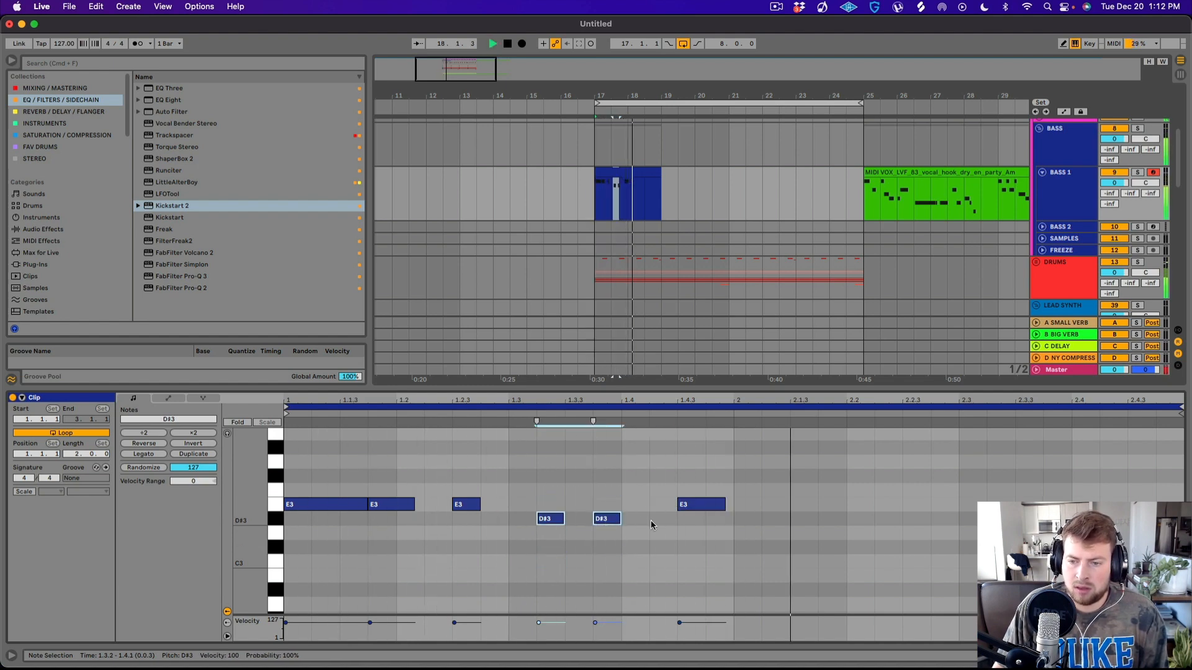
pyautogui.moveTo(365, 508); pyautogui.dragTo(353, 511)
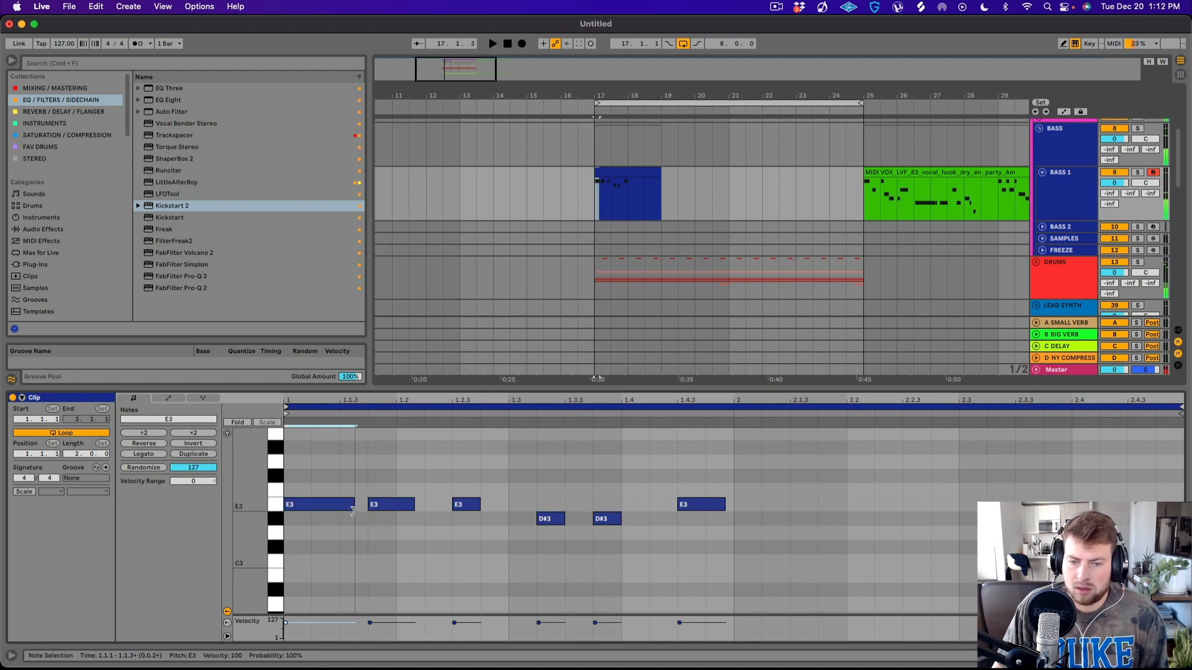
# - Duplicate bar 1's notes into bar 2 and move the copied second D#3 to D#4 at 2.3.3, lengthened to about 2.4
pyautogui.press('super+a')
pyautogui.press('super+d')
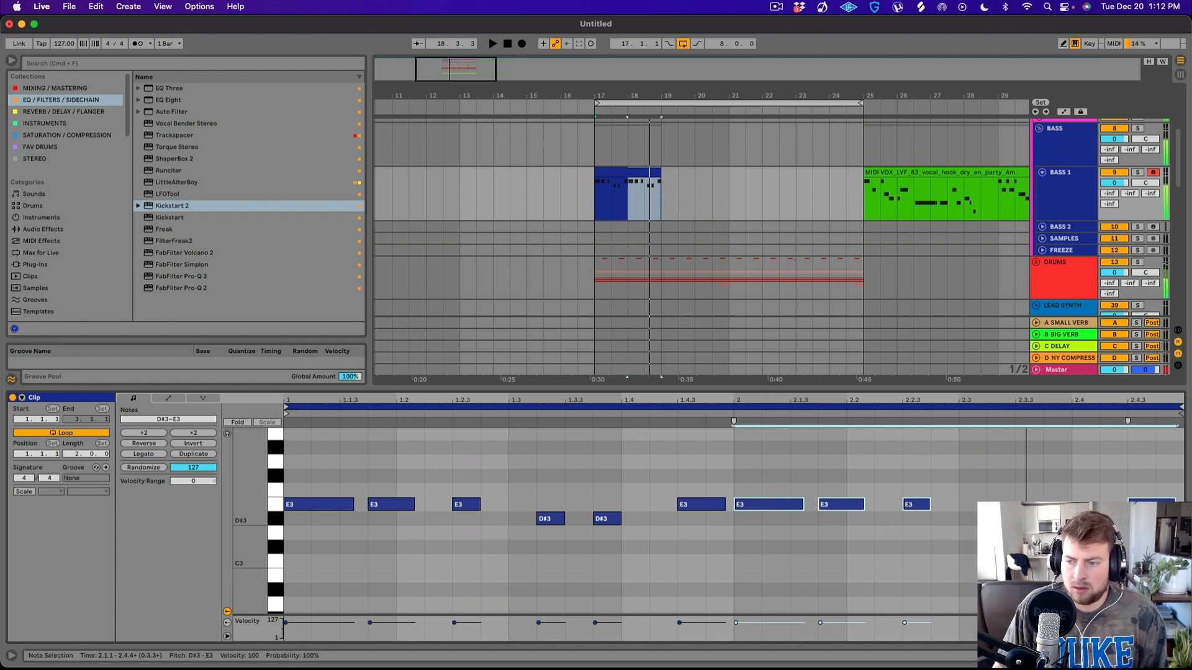
pyautogui.moveTo(1024, 475); pyautogui.dragTo(1029, 444)
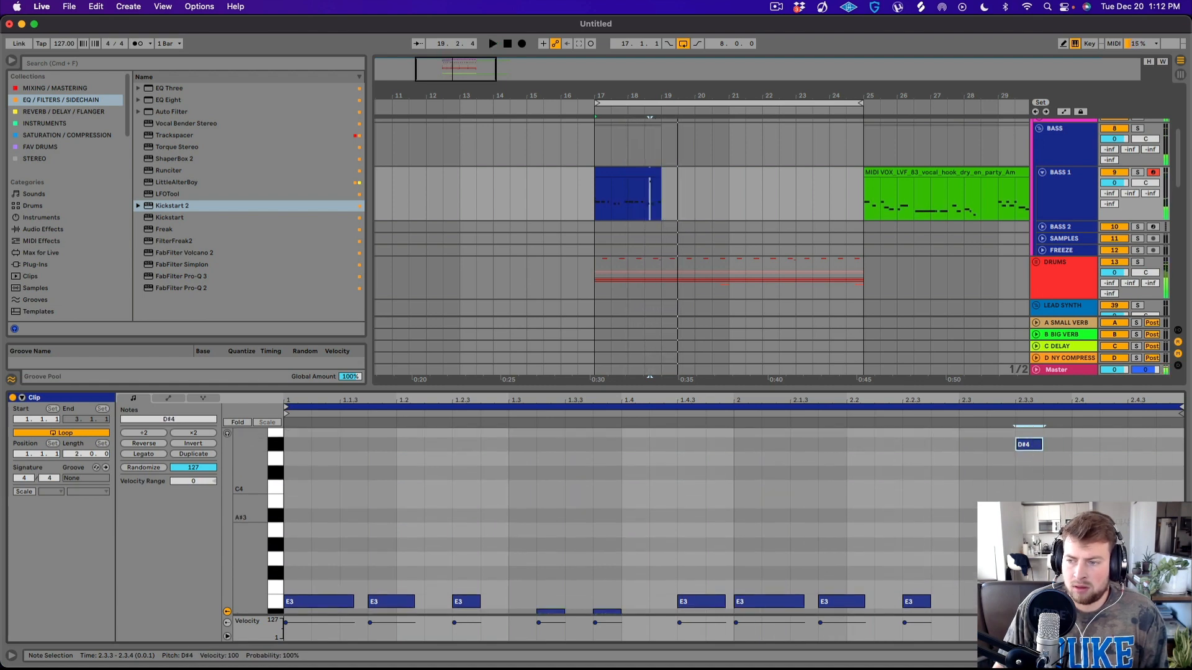
pyautogui.scroll(-3, 1029, 444)
pyautogui.scroll(6, 1036, 472)
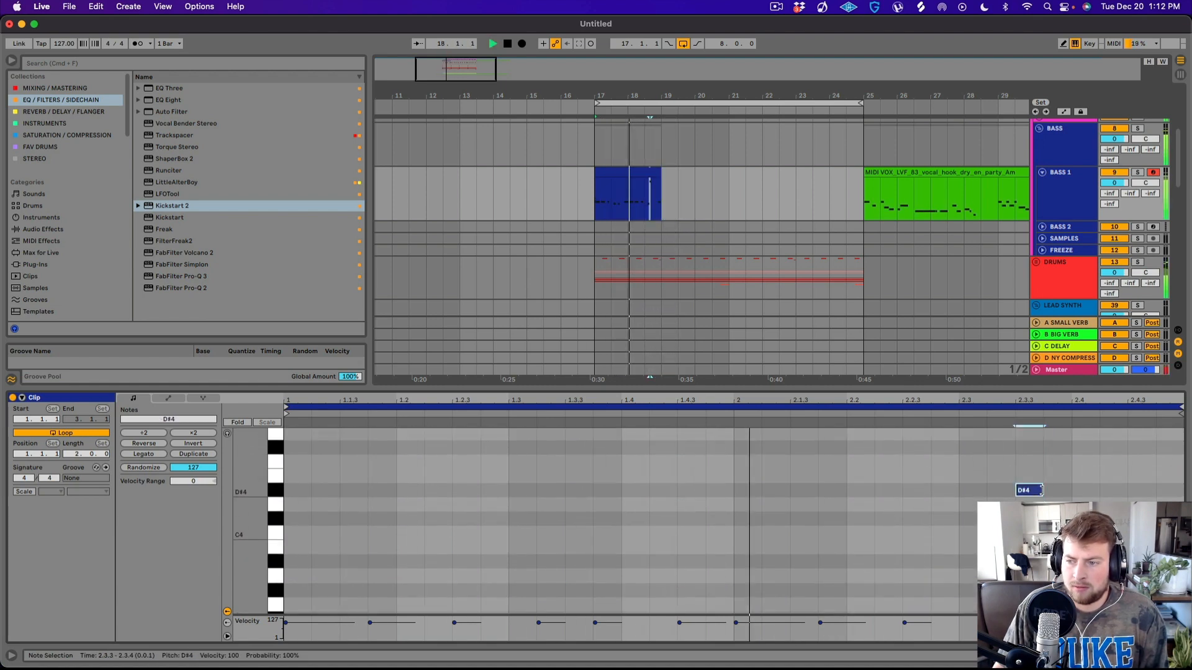
pyautogui.moveTo(1041, 491); pyautogui.dragTo(1062, 491)
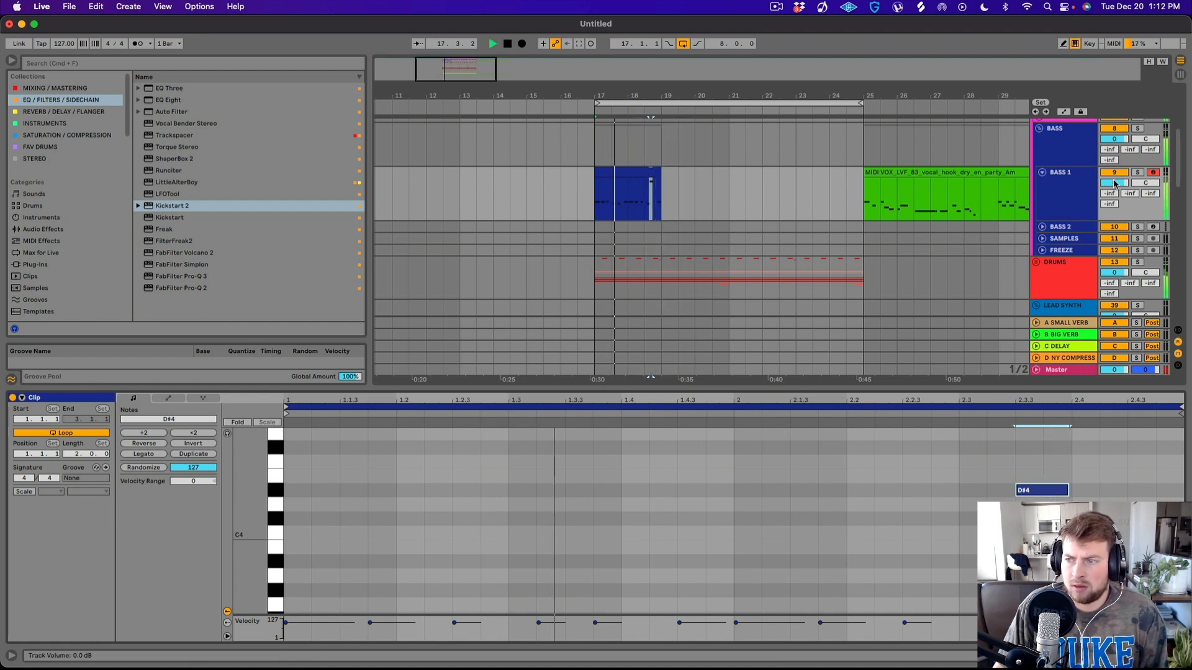
# - Lower the BASS 1 track volume to -5.5 dB and duplicate its two-bar clip to bars 19–21
pyautogui.moveTo(1114, 183); pyautogui.dragTo(1114, 208)
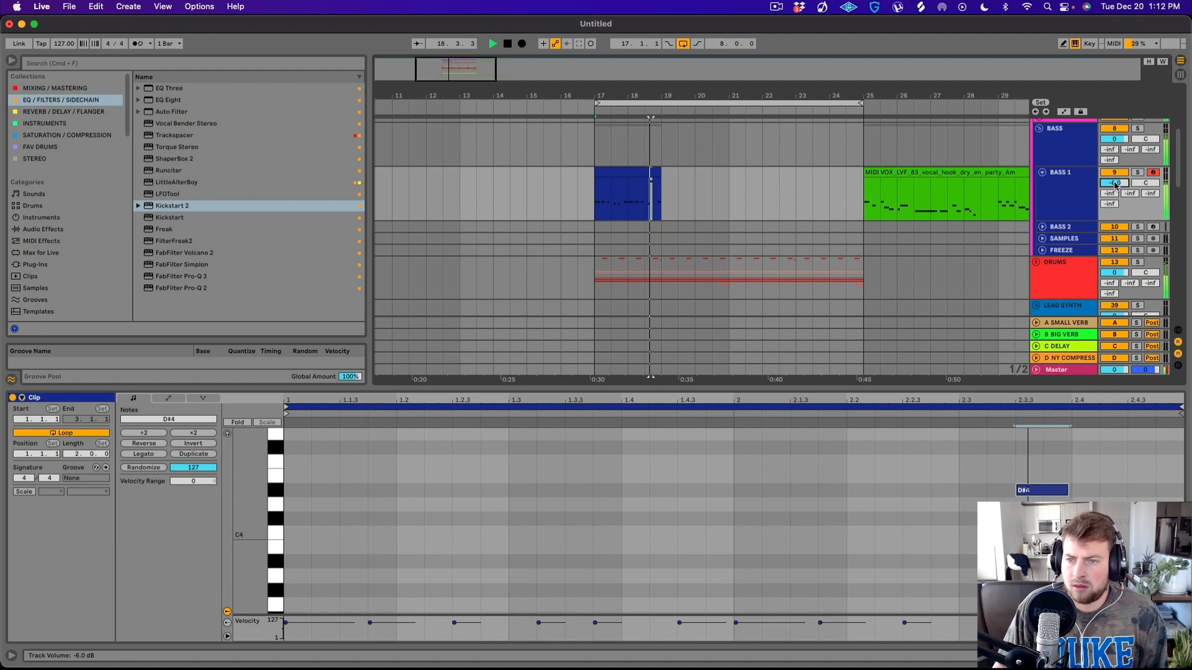
pyautogui.scroll(-3, 654, 156)
pyautogui.scroll(6, 670, 217)
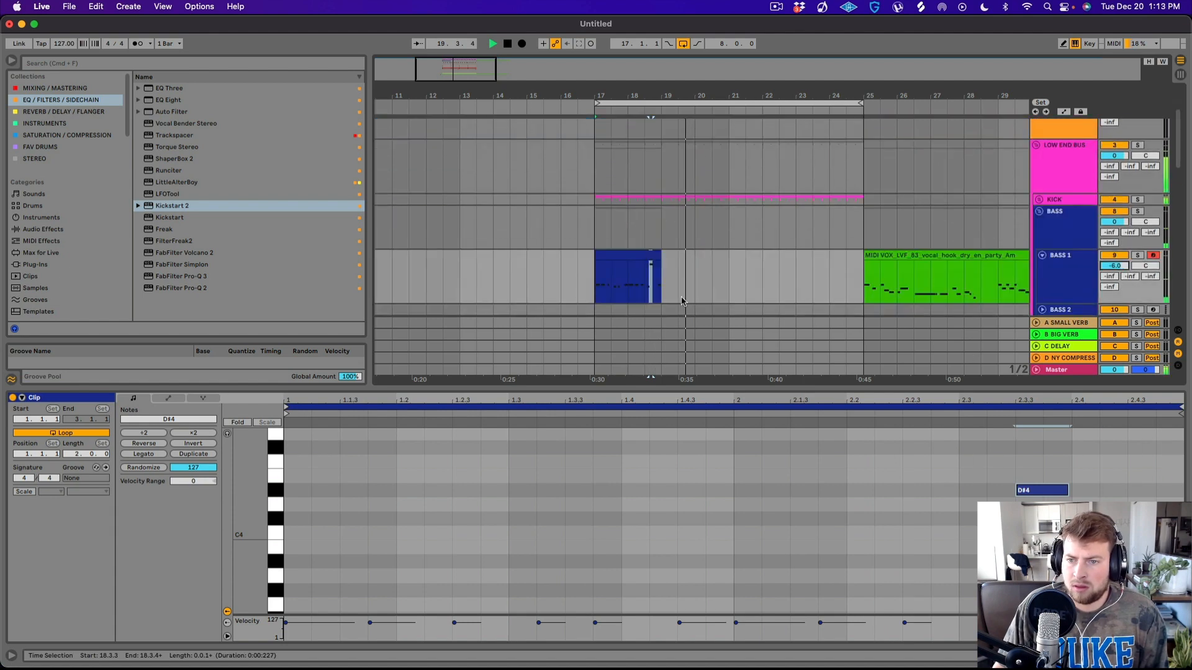
pyautogui.click(634, 251)
pyautogui.press('super+d')
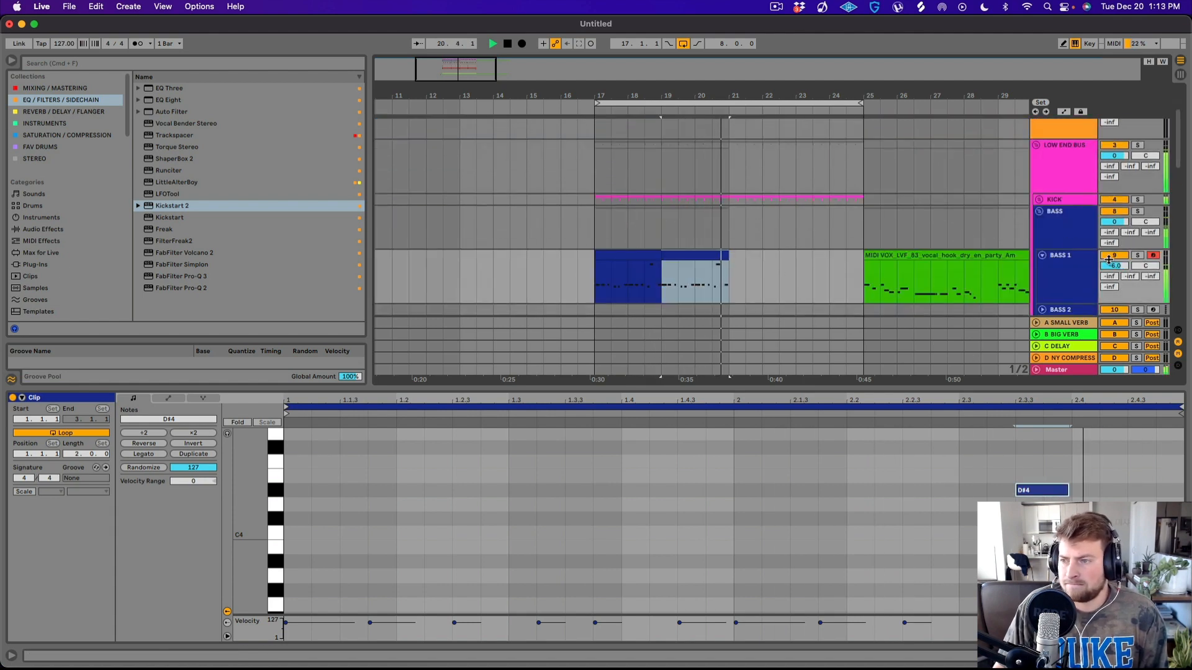
pyautogui.moveTo(1114, 265); pyautogui.dragTo(1114, 263)
# - Try the E3 note at 1.1.4 in the first bass clip at B3, and return it to E3
pyautogui.click(631, 266)
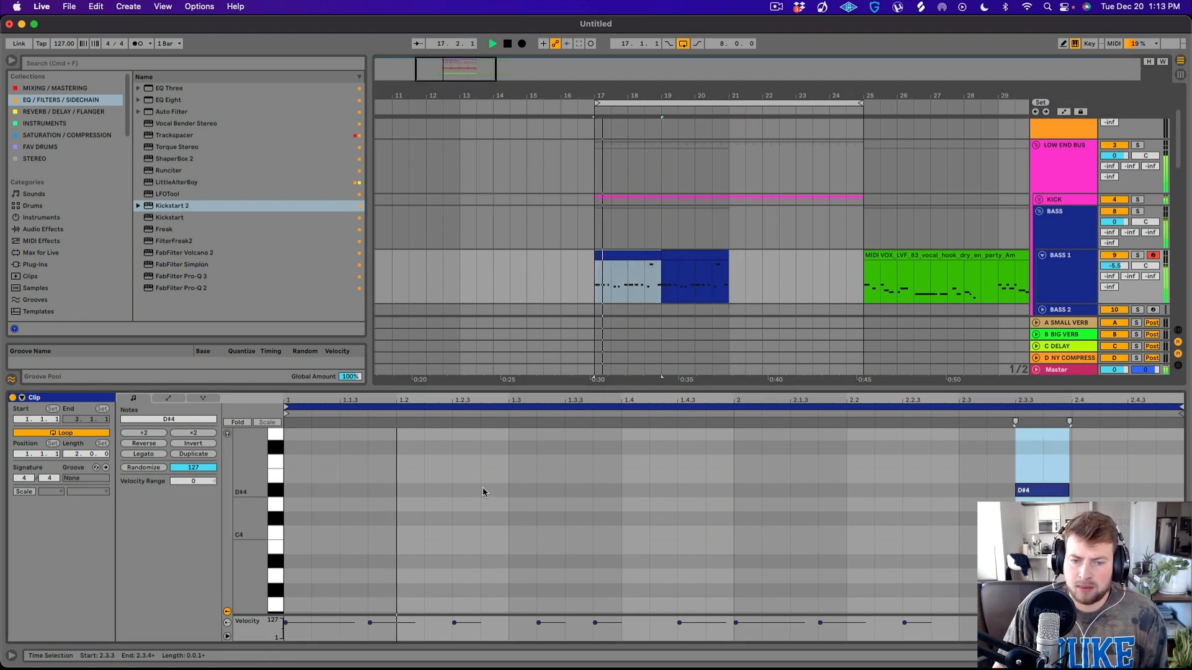
pyautogui.scroll(-5, 488, 478)
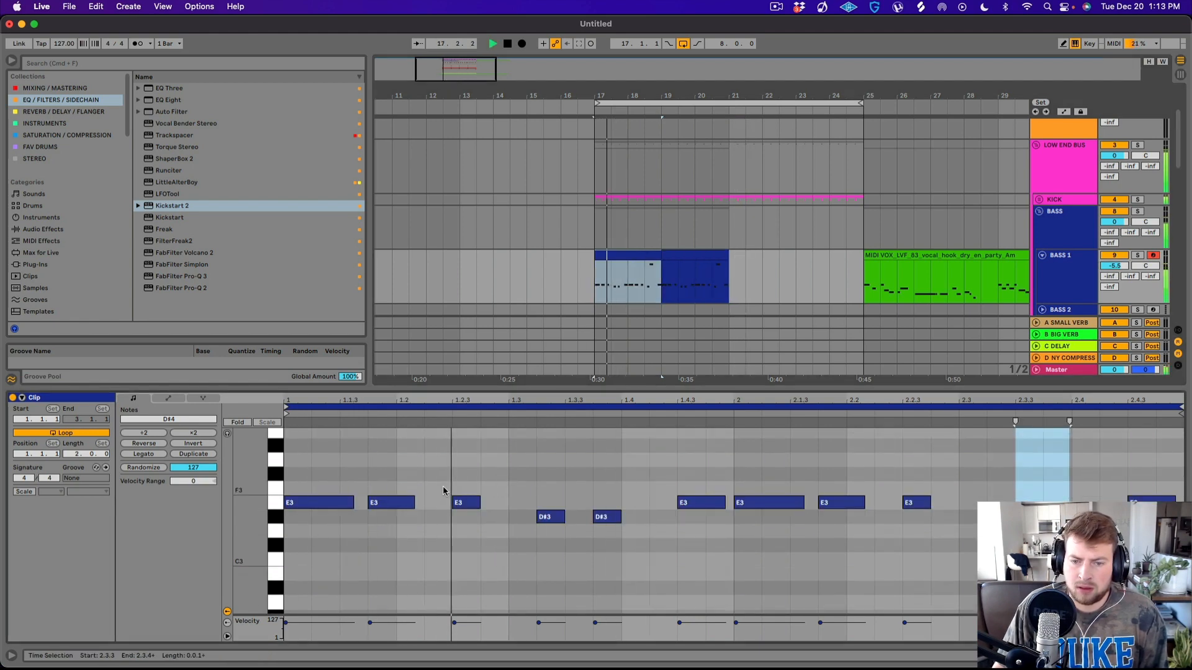
pyautogui.moveTo(391, 499); pyautogui.dragTo(398, 582)
pyautogui.scroll(-2, 398, 581)
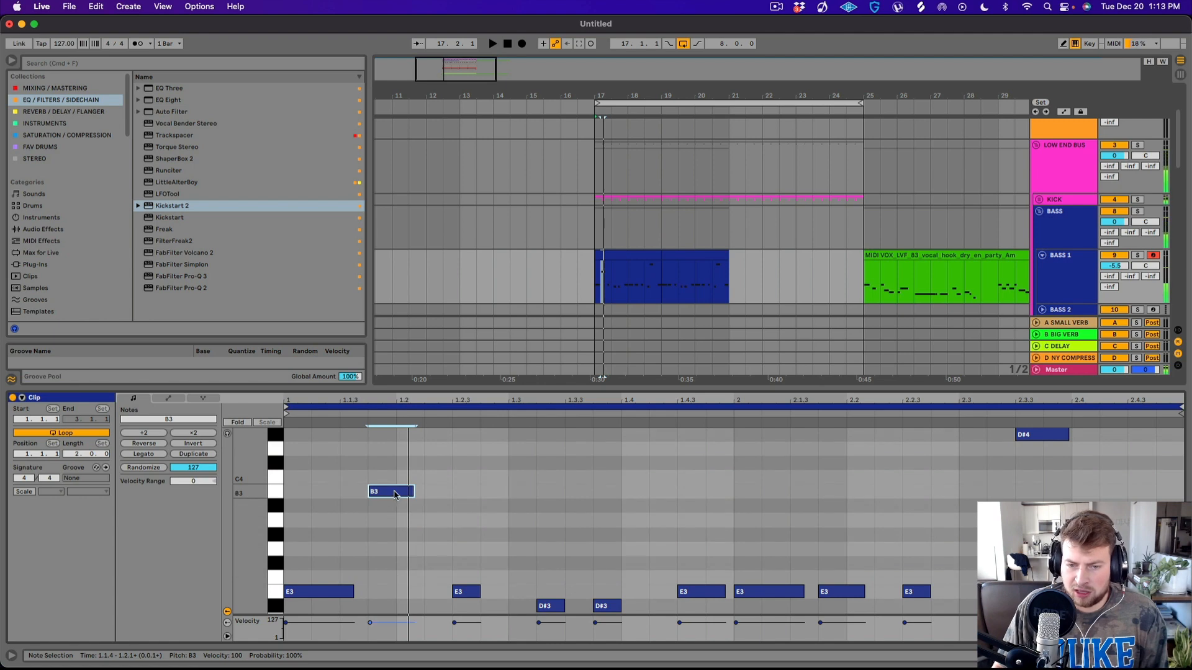
pyautogui.moveTo(394, 495); pyautogui.dragTo(399, 590)
pyautogui.scroll(-3, 399, 590)
pyautogui.click(400, 586)
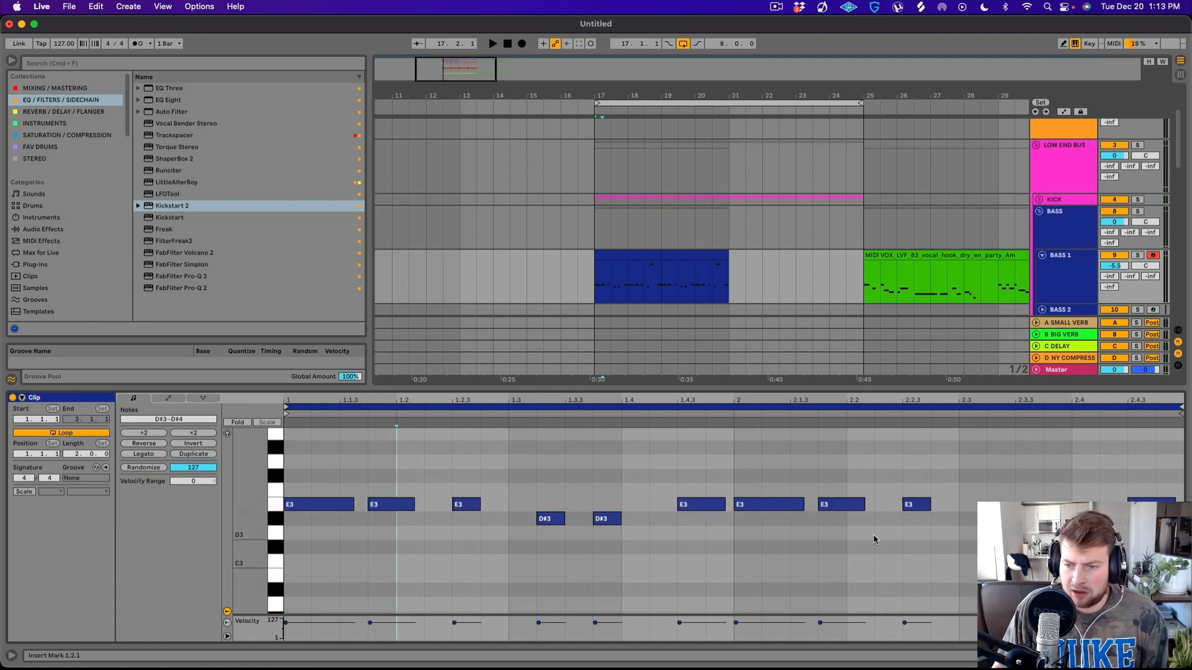
# - Nudge the E3 notes at 1.1.4 and 1.2.3 slightly behind the grid while checking them against playback
pyautogui.scroll(4, 883, 515)
pyautogui.scroll(-7, 743, 518)
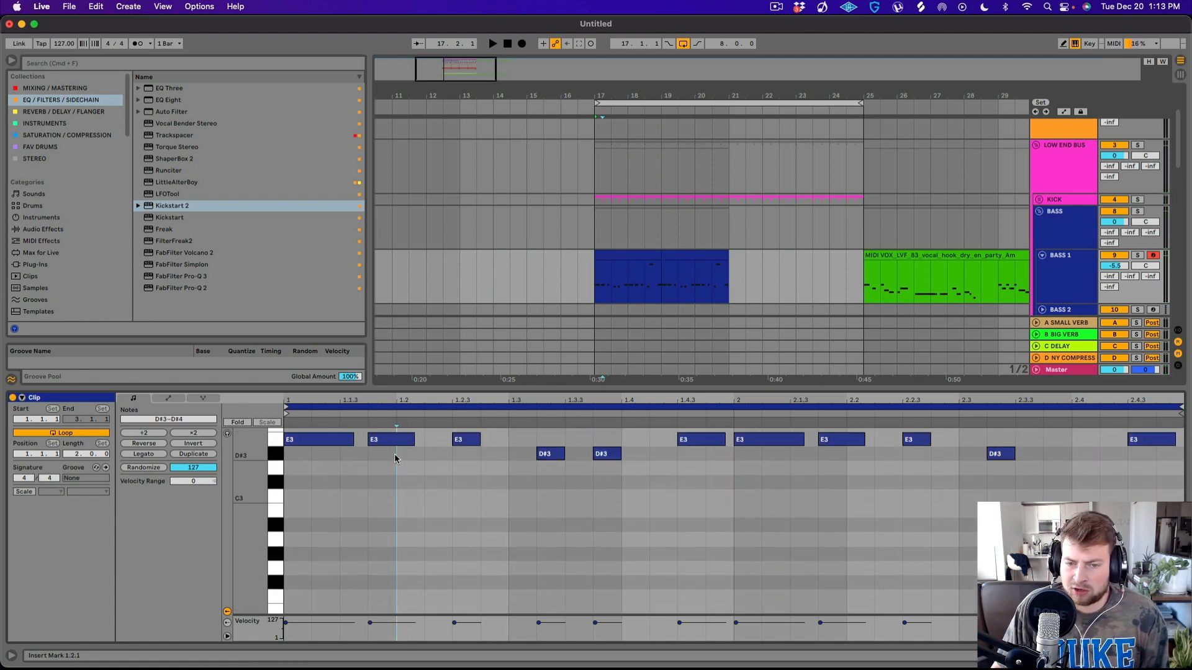
pyautogui.click(393, 442)
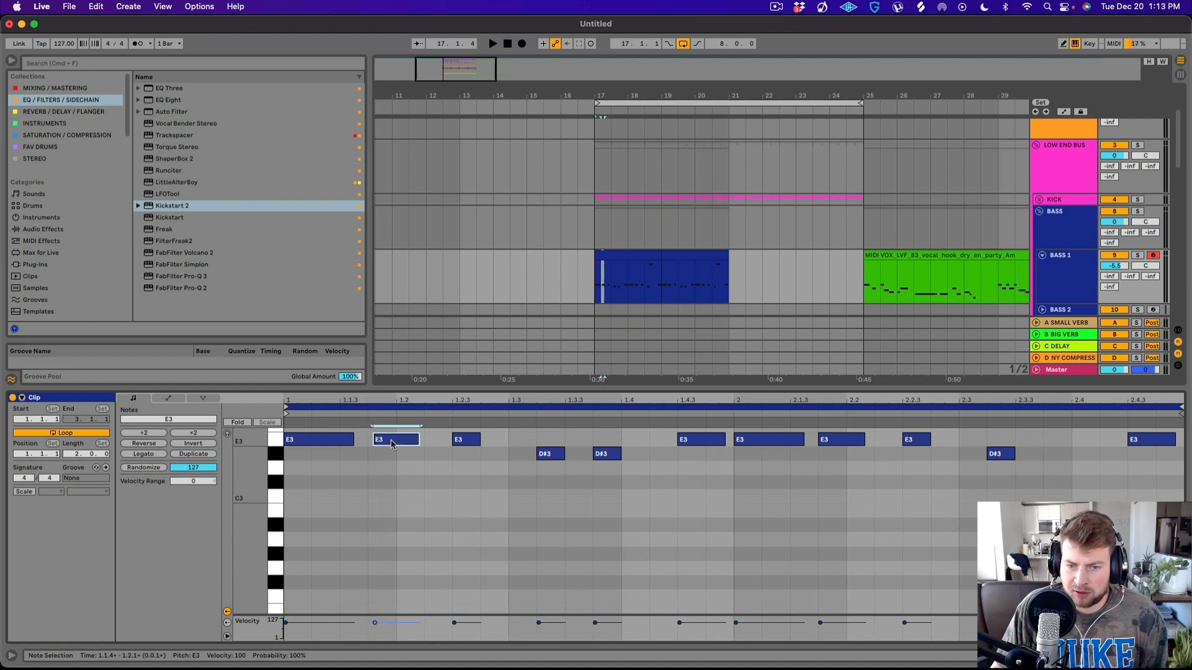
pyautogui.click(460, 440)
pyautogui.press('space')
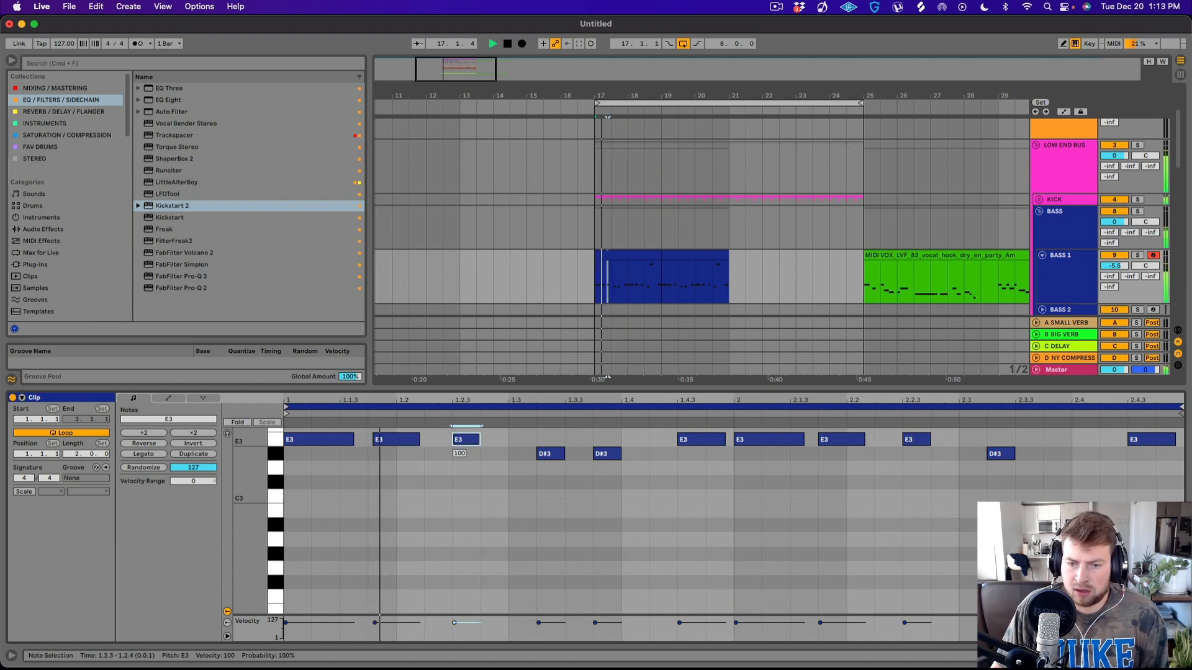
pyautogui.press('space')
pyautogui.moveTo(464, 443); pyautogui.dragTo(469, 445)
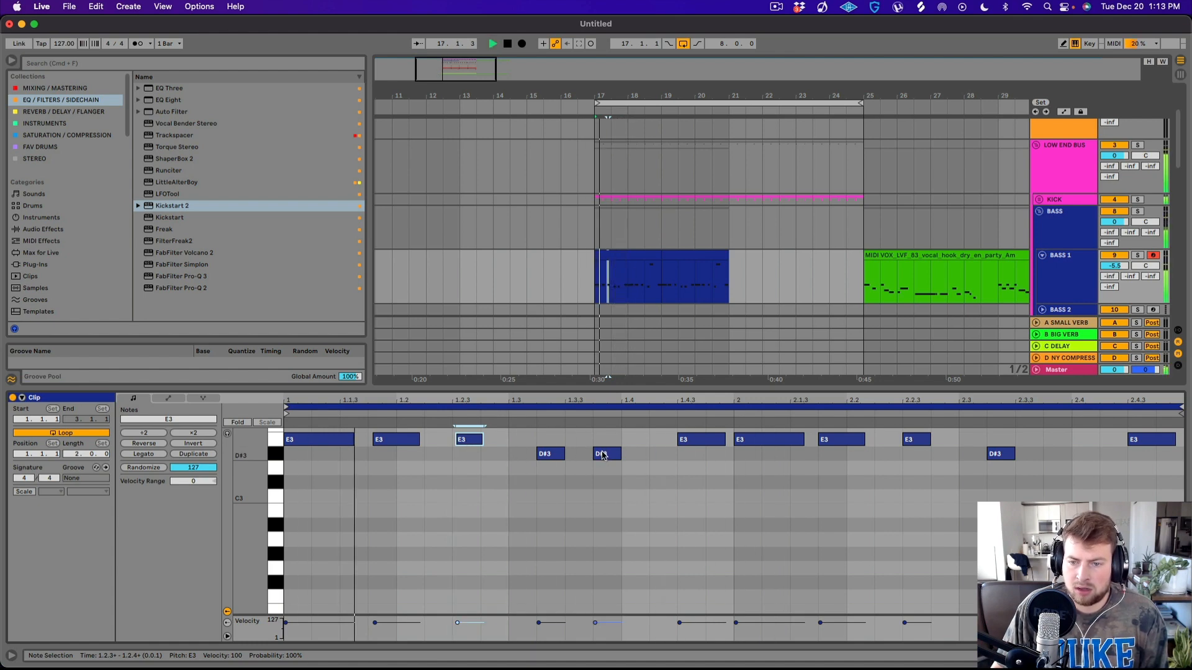
# - Offset the two D#3 notes to slightly before 1.3.2 and slightly after 1.3.4, and the following E3 slightly before 1.4.3
pyautogui.moveTo(602, 455); pyautogui.dragTo(608, 456)
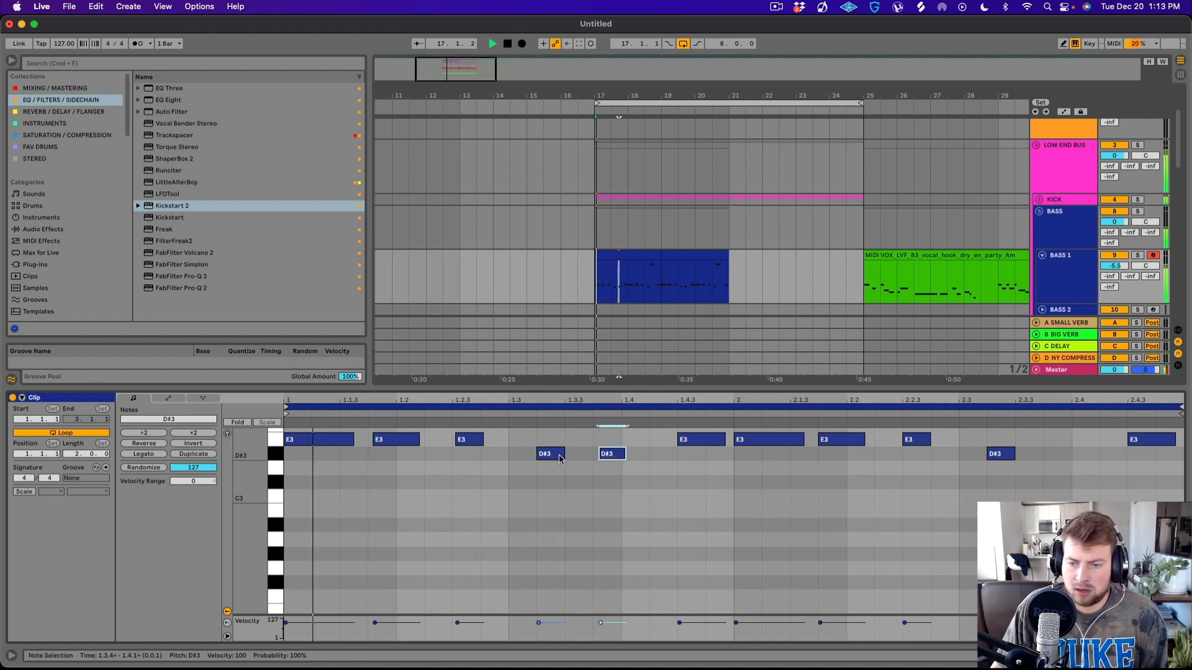
pyautogui.scroll(2, 608, 468)
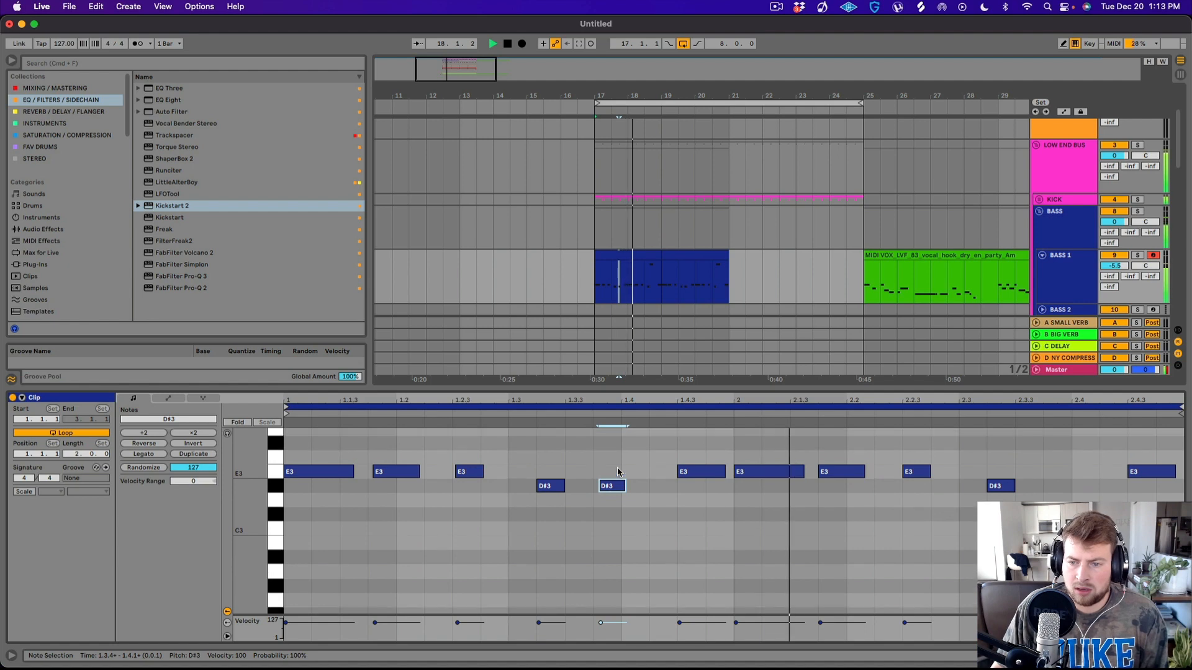
pyautogui.scroll(1, 617, 472)
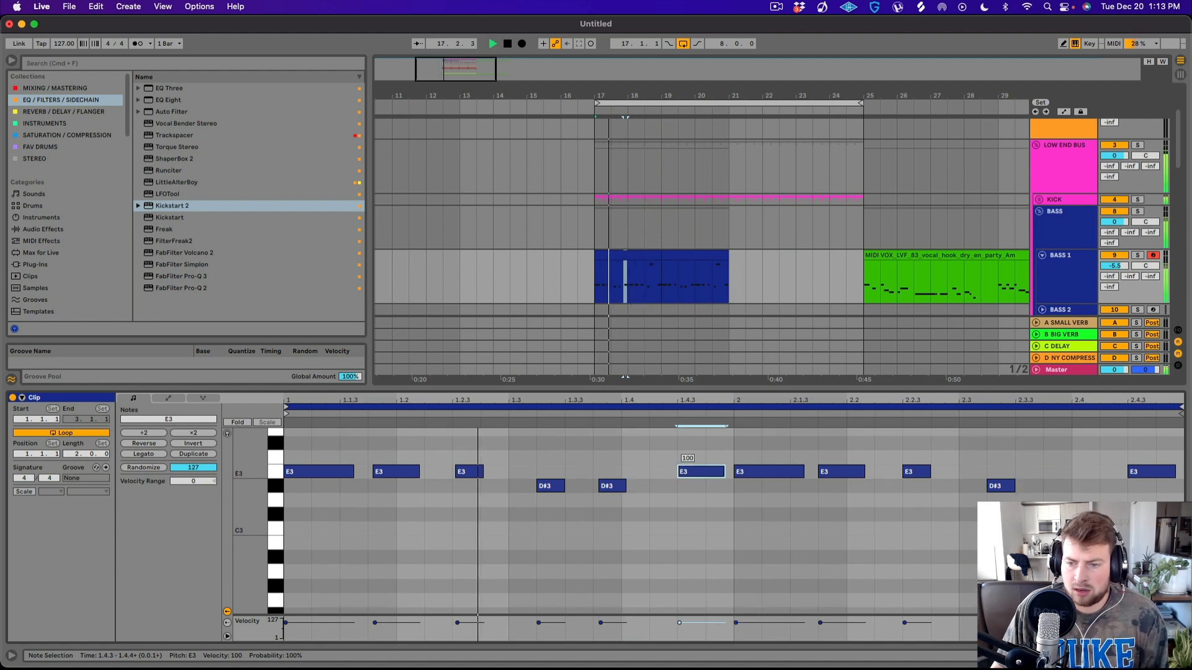
pyautogui.moveTo(696, 470); pyautogui.dragTo(694, 471)
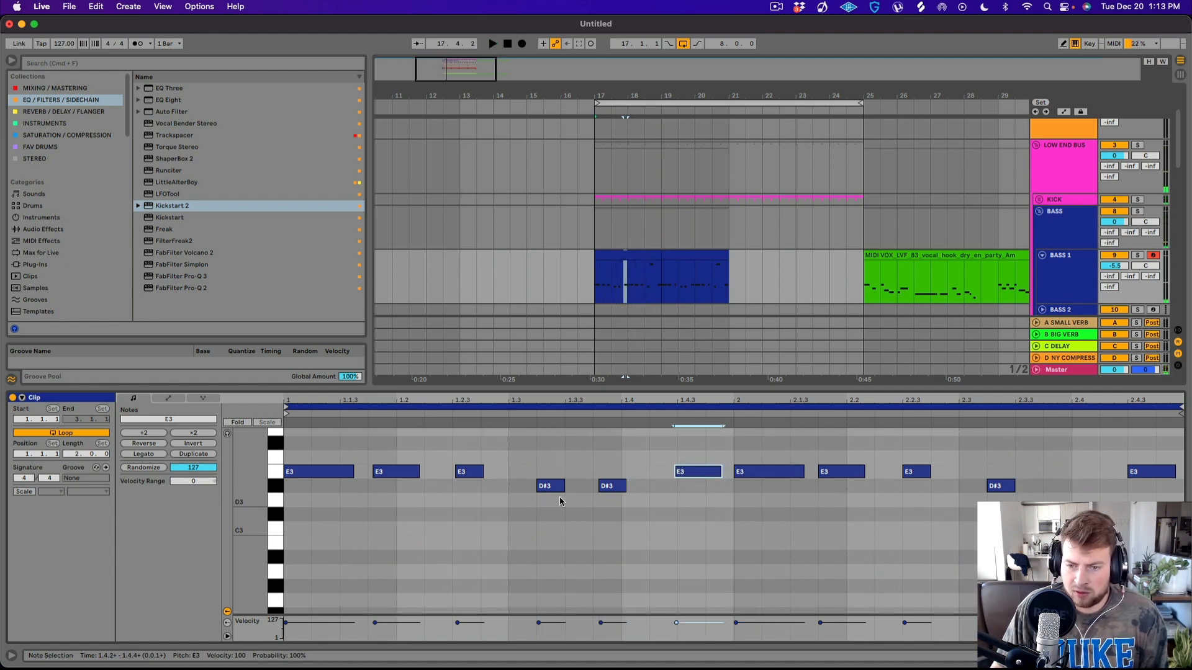
pyautogui.moveTo(610, 489); pyautogui.dragTo(608, 489)
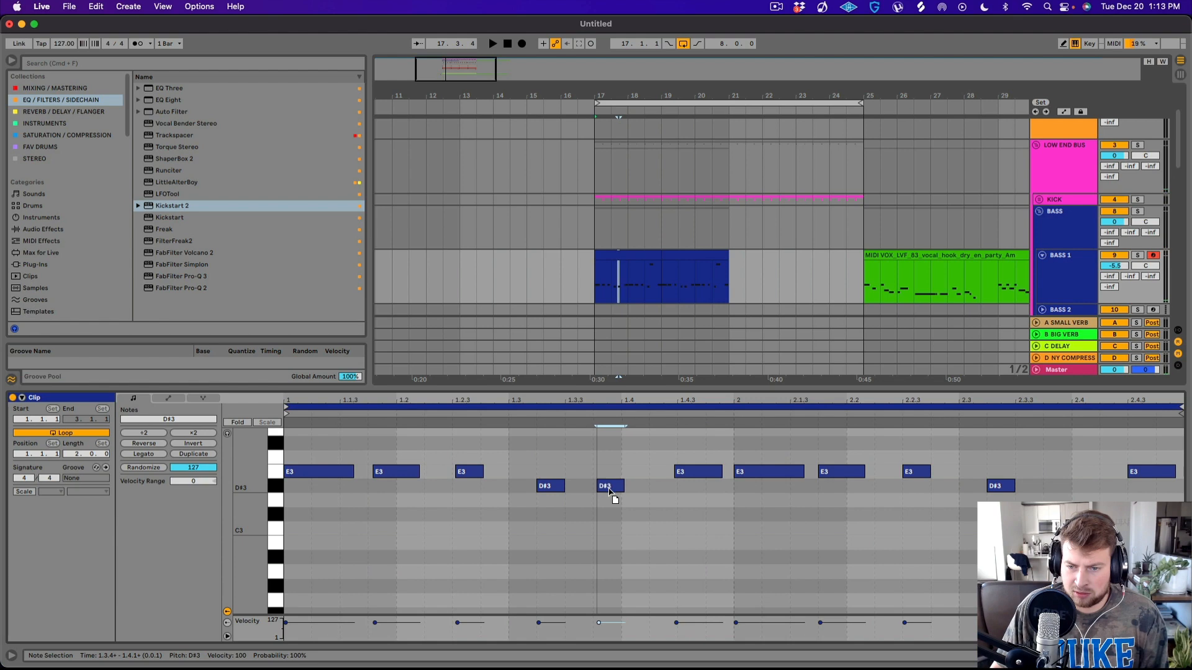
pyautogui.click(543, 486)
pyautogui.press('space')
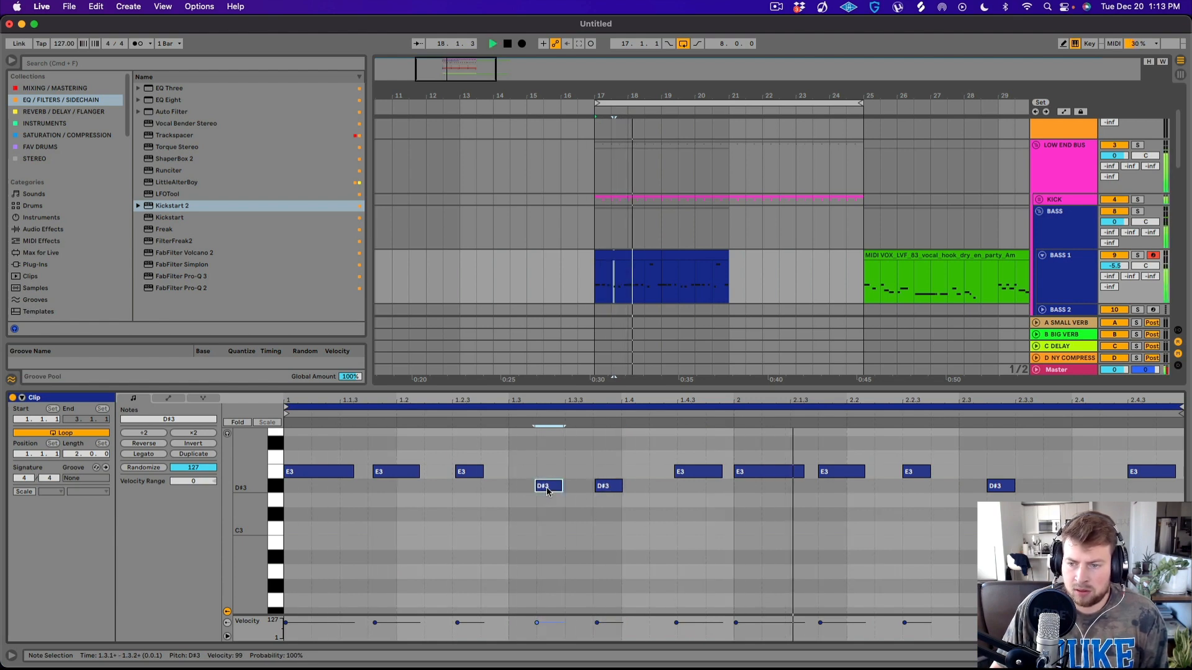
# - Move bar 1's last E3 note to slightly after 1.4.3 and play back the bassline
pyautogui.press('space')
pyautogui.moveTo(692, 473); pyautogui.dragTo(695, 477)
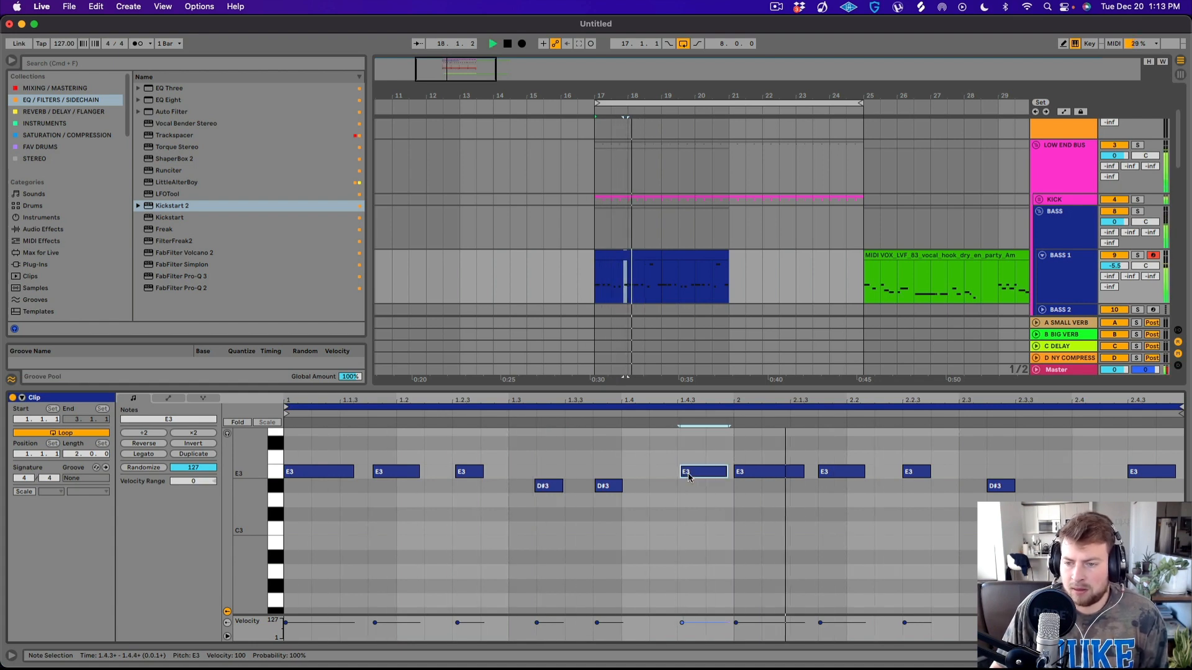
pyautogui.scroll(3, 687, 475)
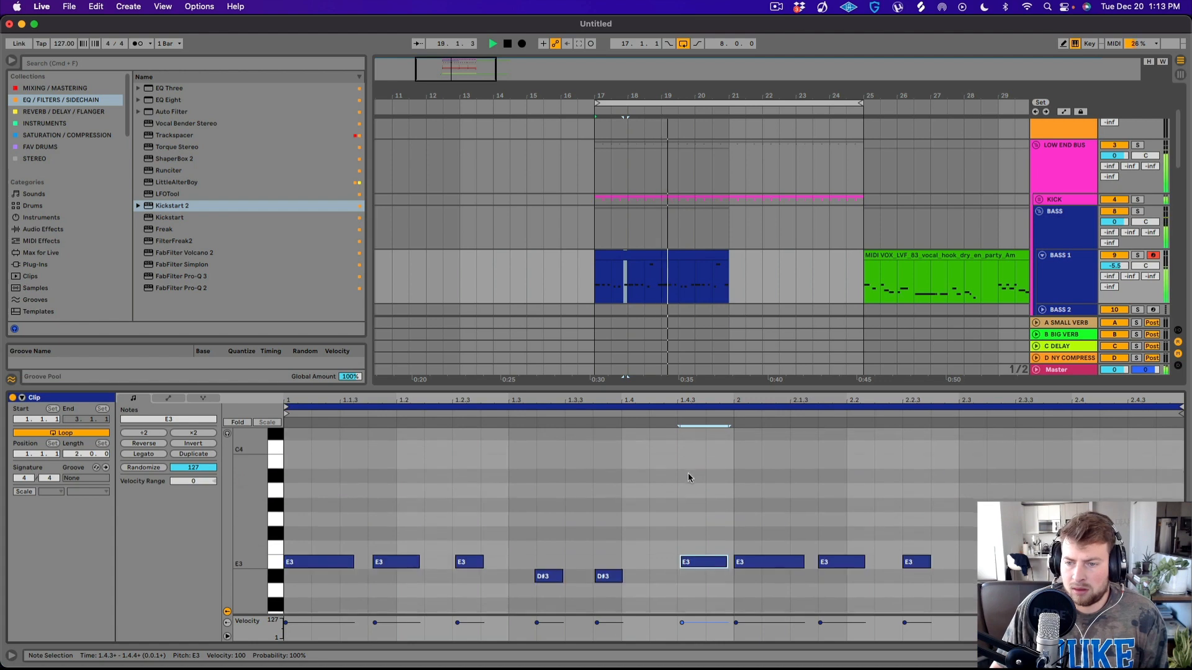
pyautogui.scroll(-1, 687, 478)
pyautogui.press('space')
# - Duplicate the BASS 1 section from bar 17 to 18 over bar 18 and select both one-bar clips
pyautogui.click(629, 287)
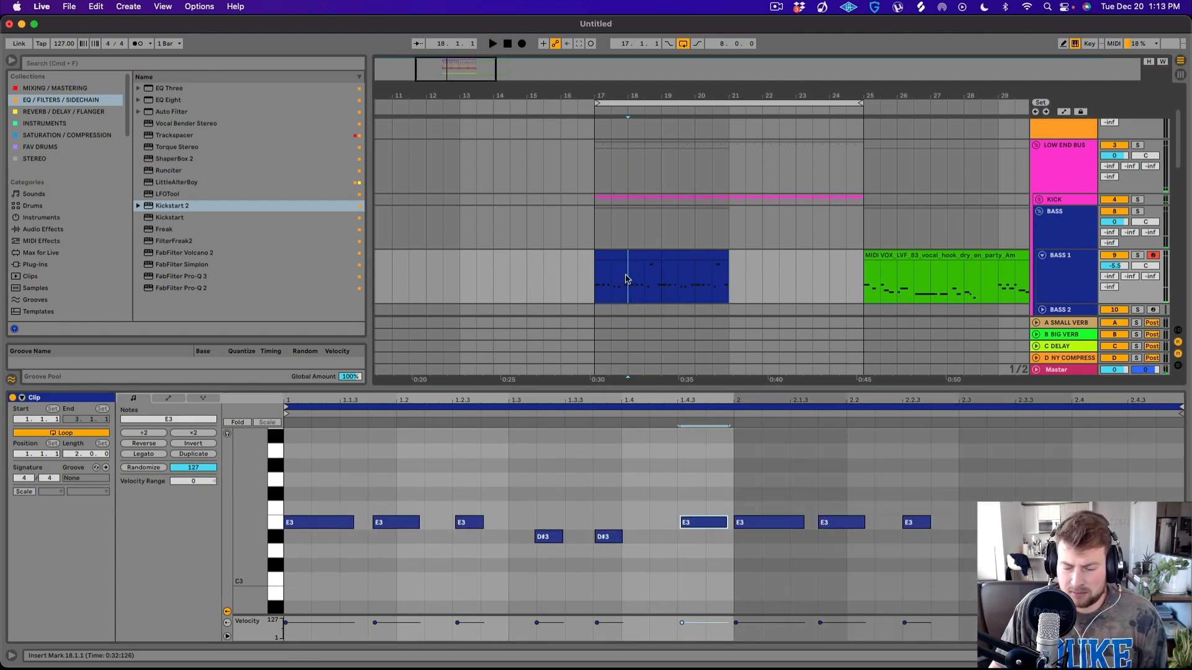
pyautogui.moveTo(629, 262); pyautogui.dragTo(619, 255)
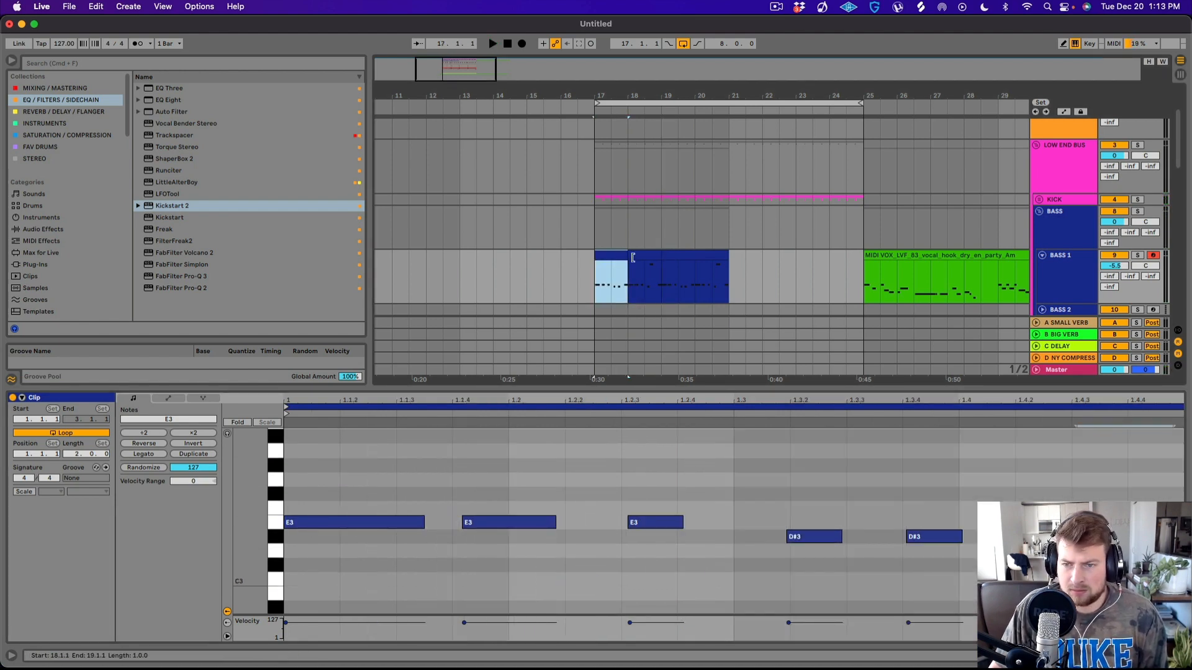
pyautogui.press('super+d')
pyautogui.keyDown('shift'); pyautogui.click(597, 257); pyautogui.keyUp('shift')
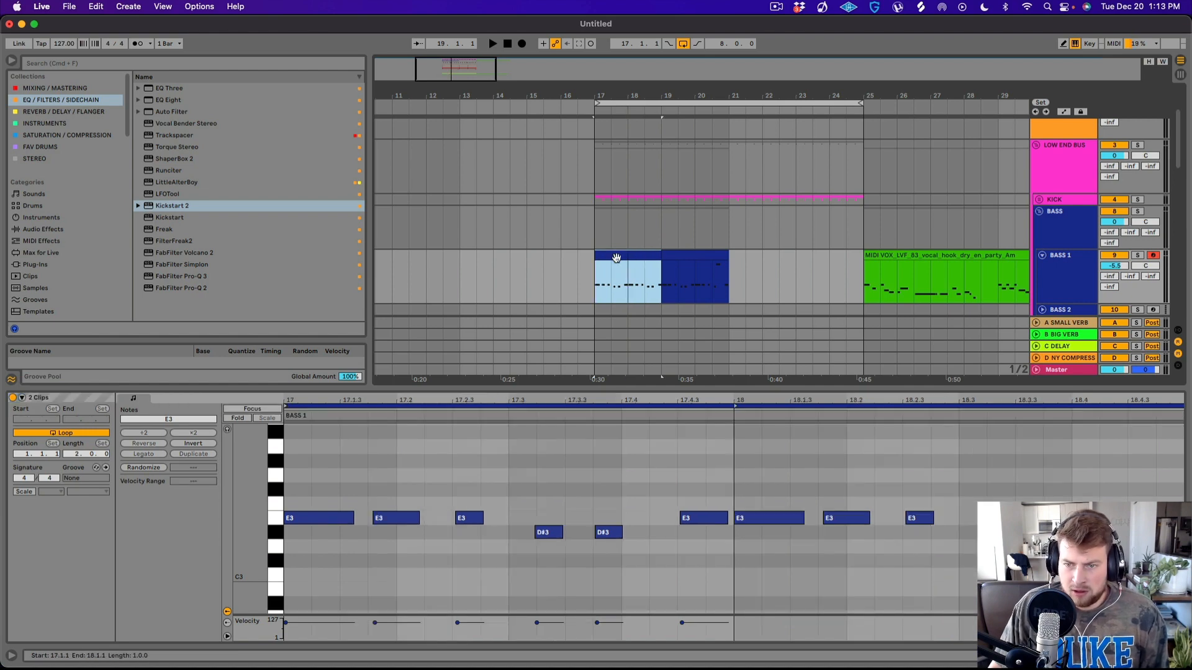
# - Recolour the two selected BASS 1 clips starting at bar 17 to a lighter blue
pyautogui.rightClick(618, 259)
pyautogui.click(719, 451)
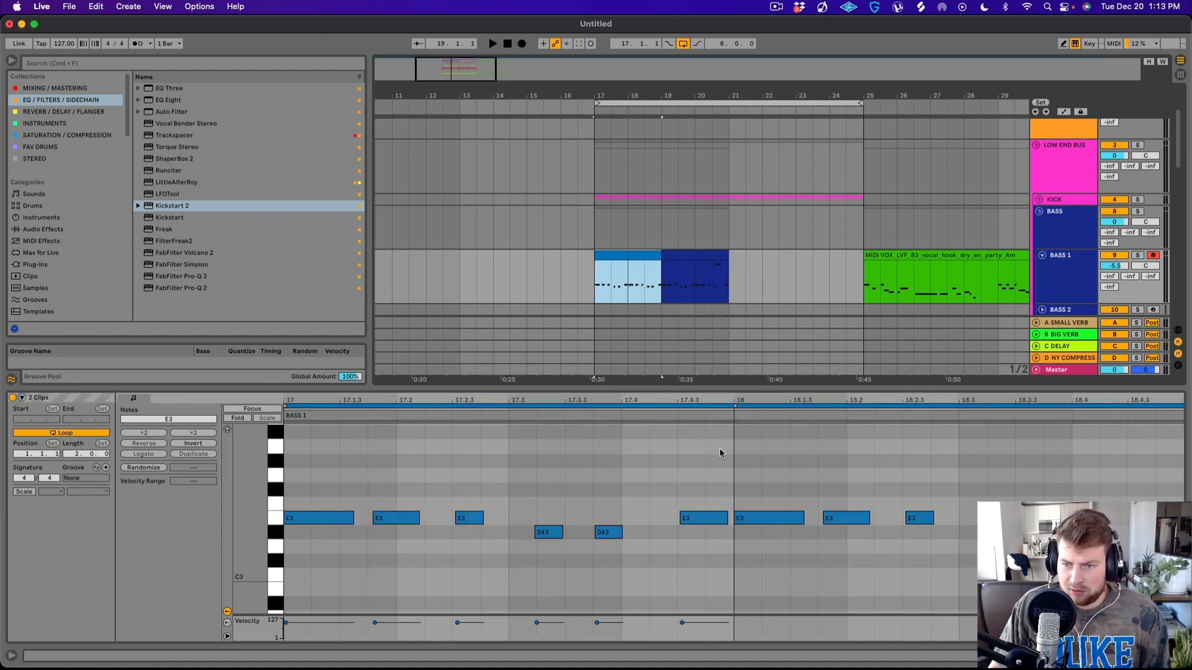
# - Raise the D#3 note at 1.3.4 in bar 18's clip by an octave to D#4 and add a D#3 note at 1.3.3
pyautogui.click(618, 257)
pyautogui.click(929, 514)
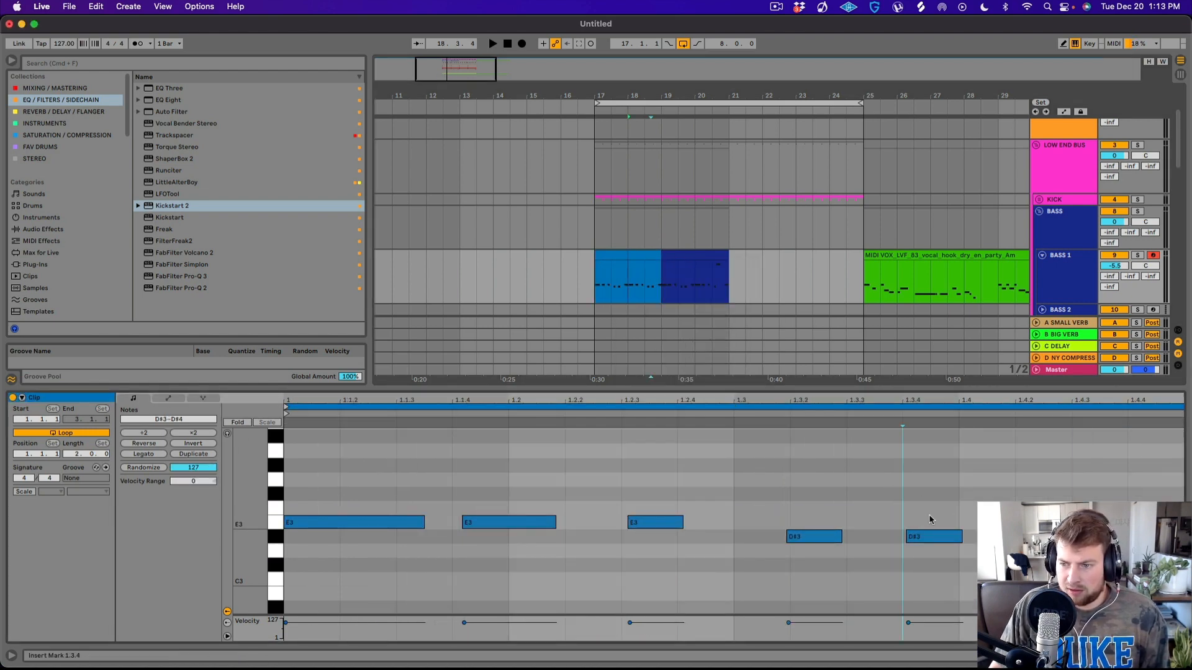
pyautogui.scroll(3, 952, 501)
pyautogui.scroll(-3, 952, 502)
pyautogui.click(936, 483)
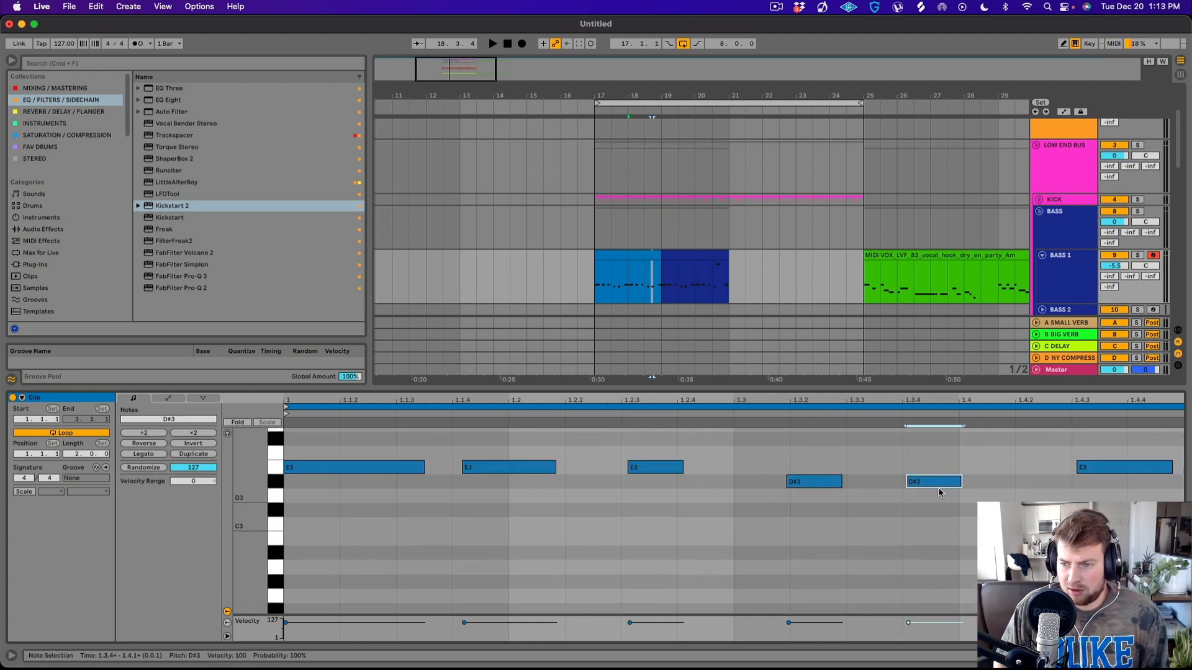
pyautogui.hotkey('shift', 'Up')
pyautogui.scroll(-3, 896, 497)
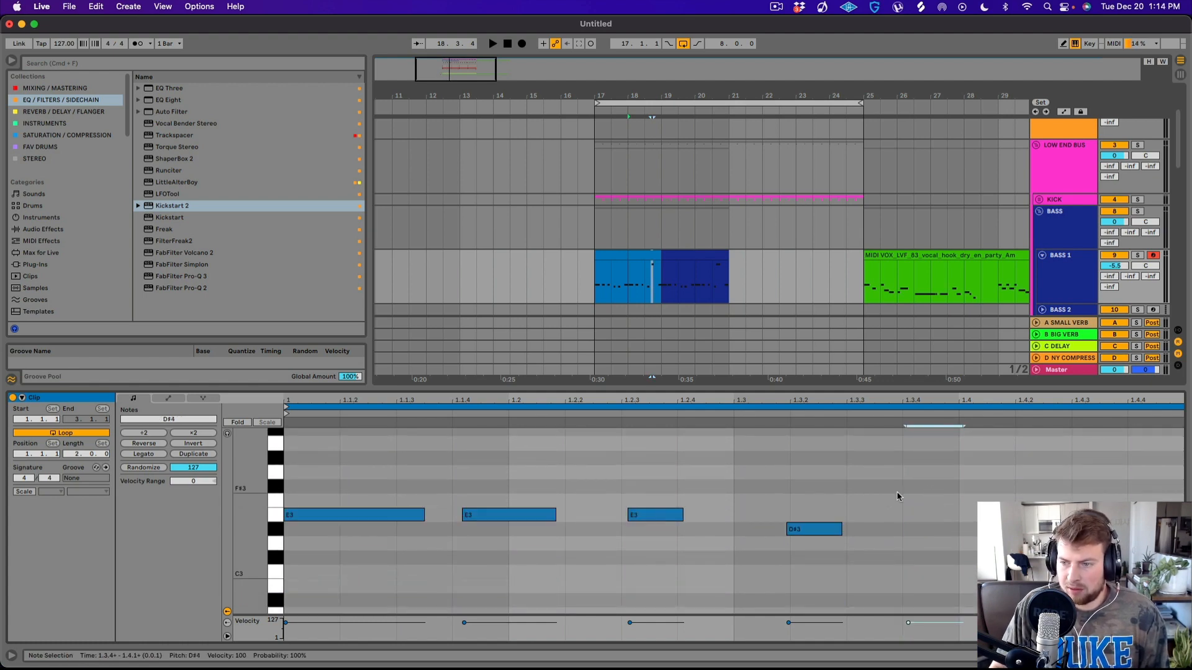
pyautogui.doubleClick(863, 531)
pyautogui.press('space')
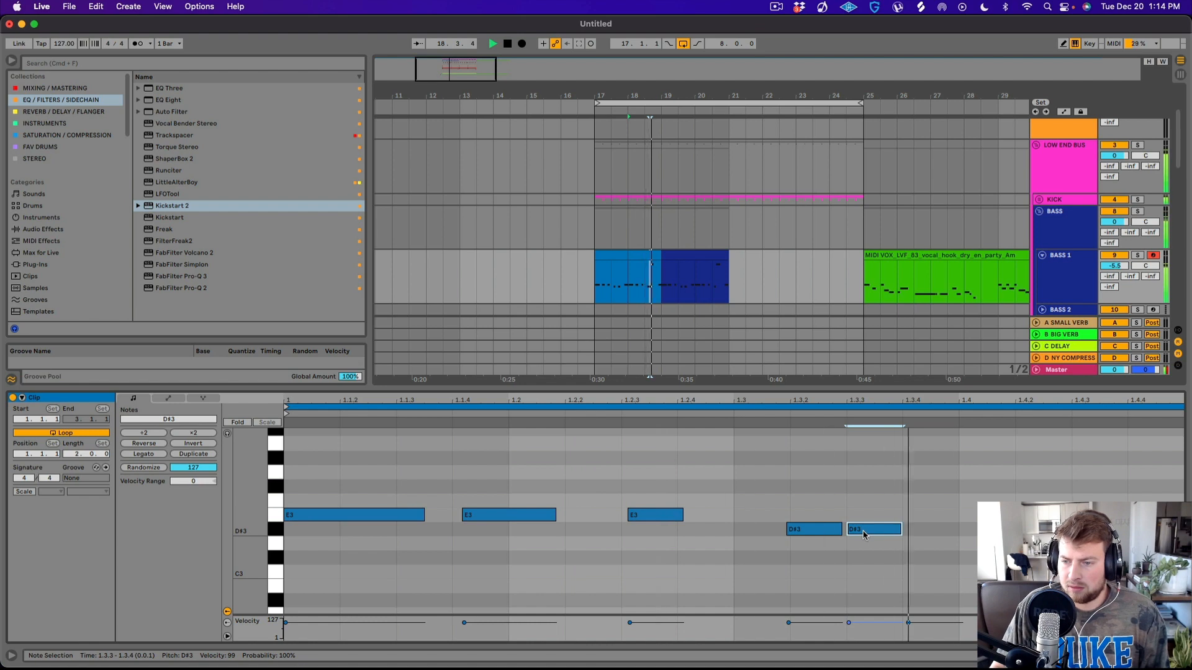
# - Duplicate the edited two-bar BASS 1 section so it fills up to bar 25, and set the track volume to -6.4 dB
pyautogui.click(641, 258)
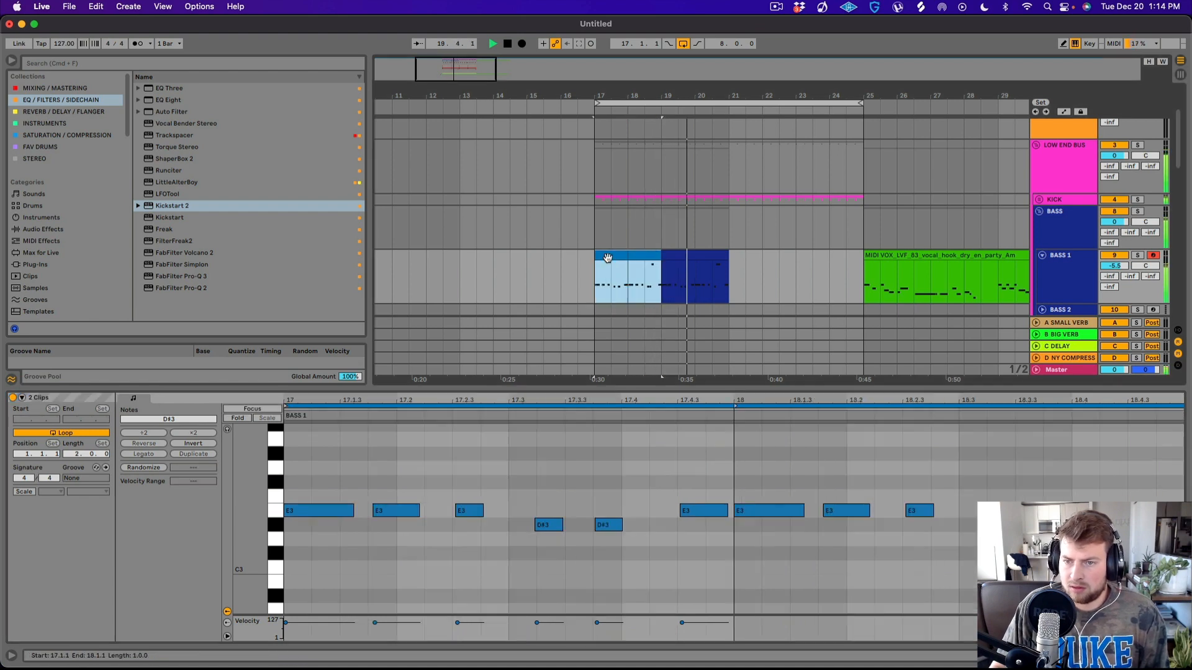
pyautogui.keyDown('shift'); pyautogui.click(699, 266); pyautogui.keyUp('shift')
pyautogui.scroll(-3, 867, 265)
pyautogui.press('super+d')
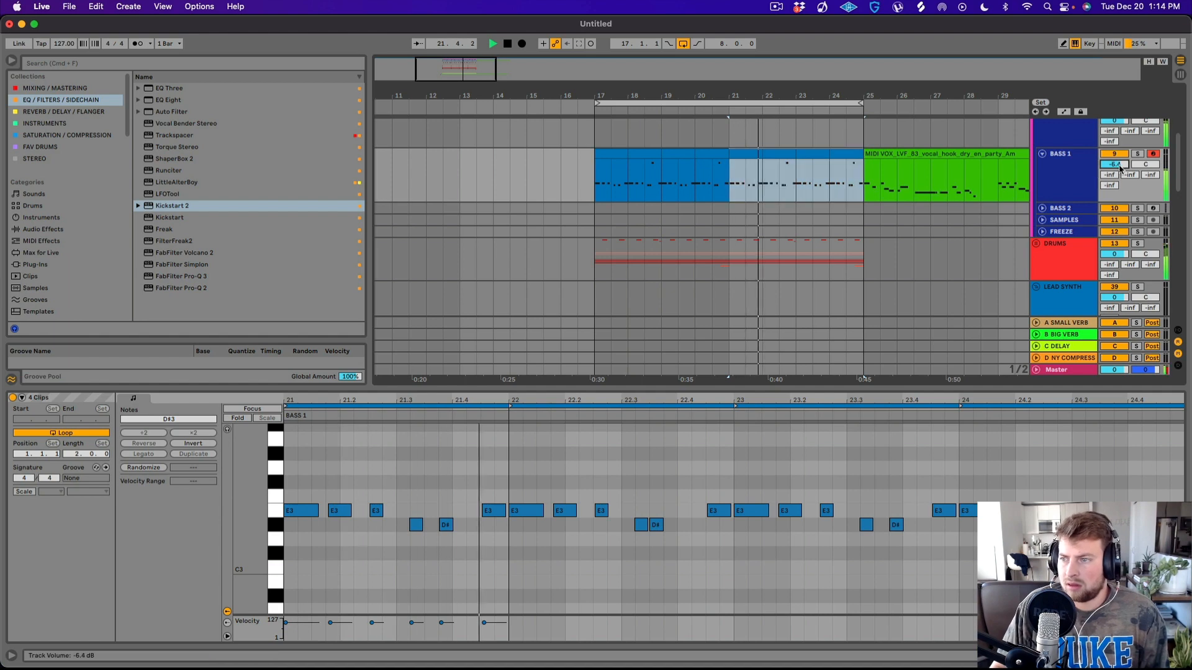
# - Set the MAIN vocal track's volume to -12.2 dB while the loop plays
pyautogui.scroll(-10, 1083, 217)
pyautogui.scroll(-5, 1075, 242)
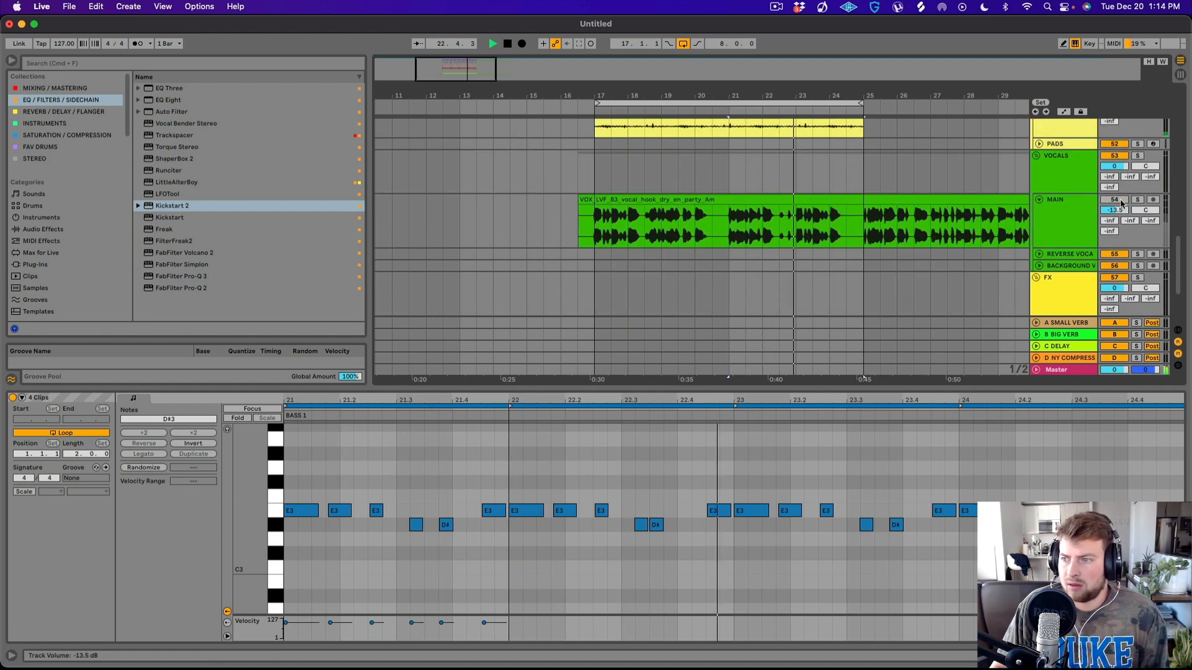
pyautogui.moveTo(1115, 210); pyautogui.dragTo(1117, 212)
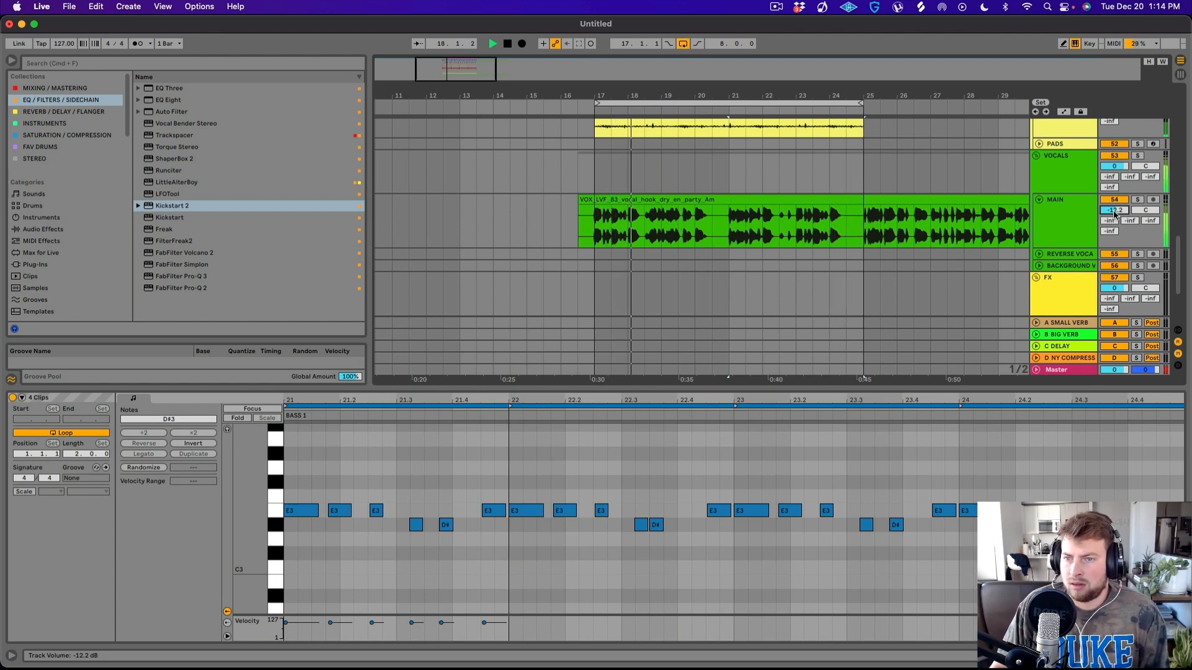
# - Open the Serum instrument on BASS 1, solo the LOW END BUS and play the low end from bar 21
pyautogui.scroll(8, 1012, 212)
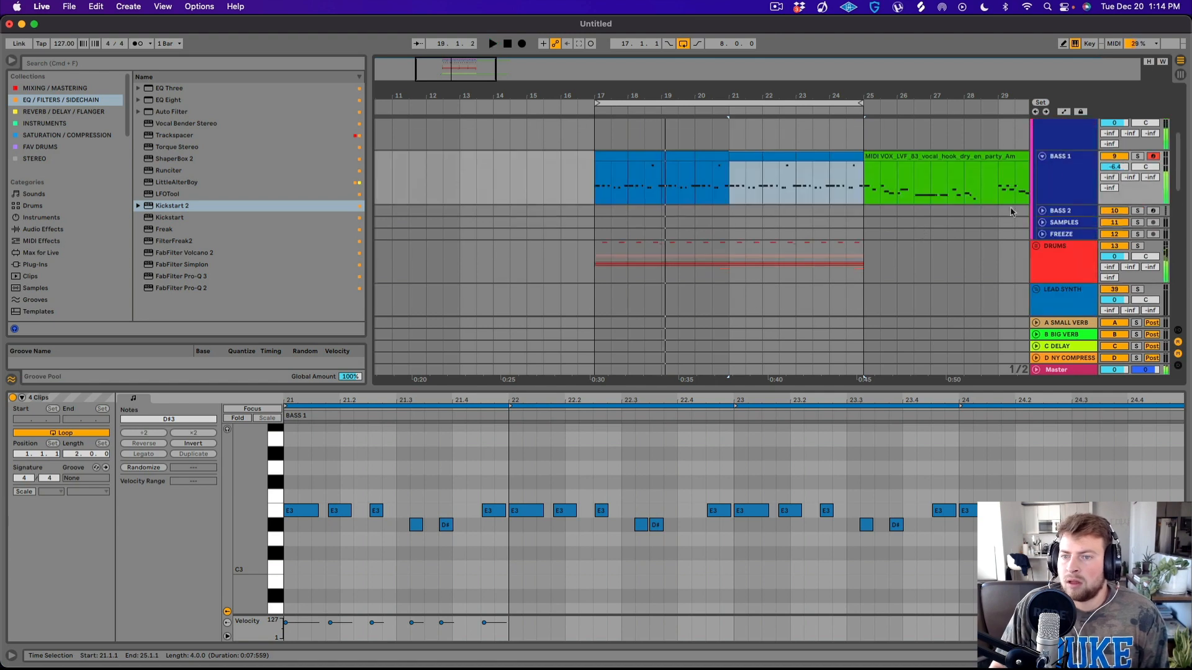
pyautogui.hotkey('shift', 'Tab')
pyautogui.click(41, 531)
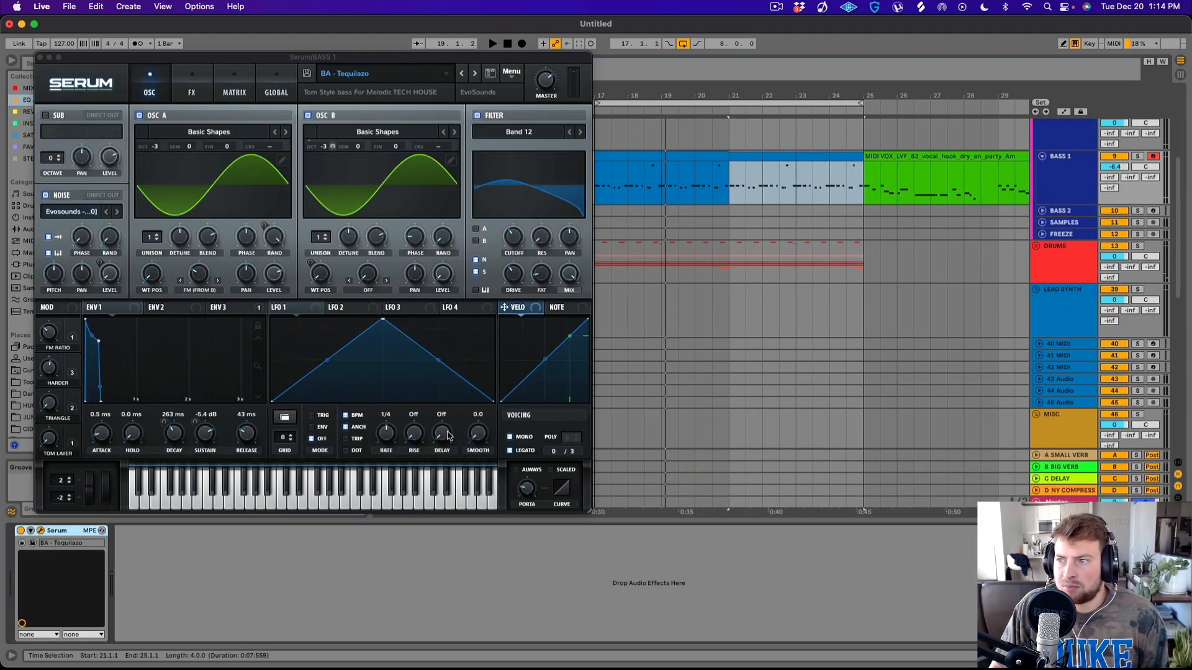
pyautogui.click(420, 95)
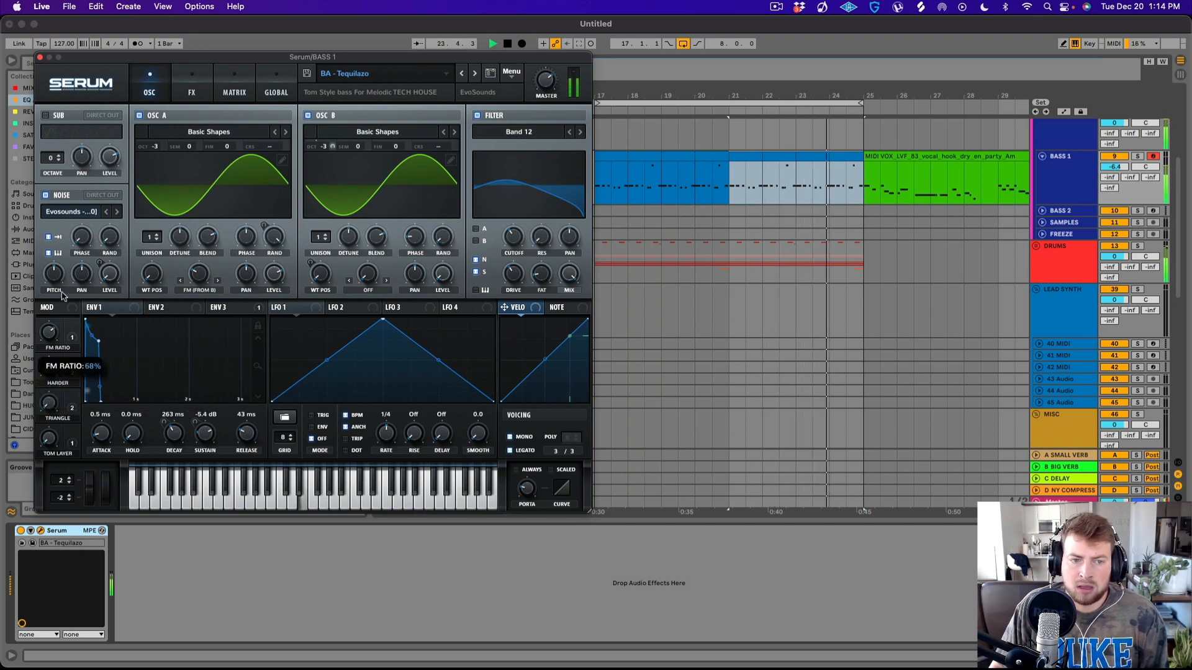
pyautogui.scroll(5, 807, 279)
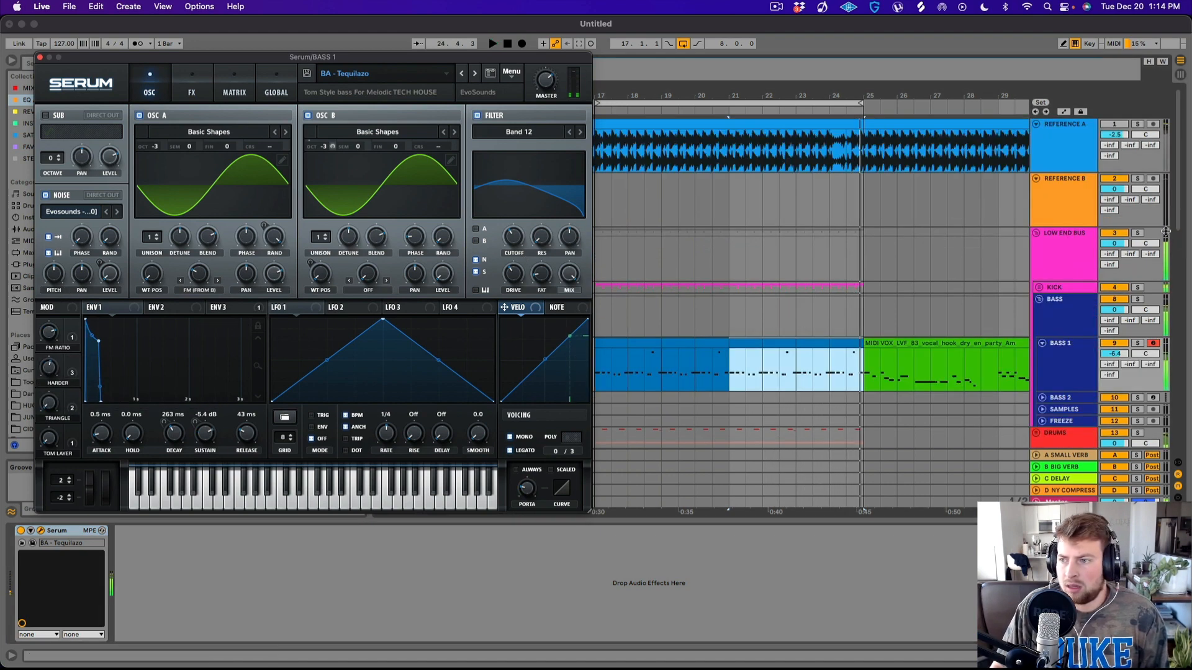
pyautogui.click(1140, 234)
pyautogui.click(1137, 234)
pyautogui.press('space')
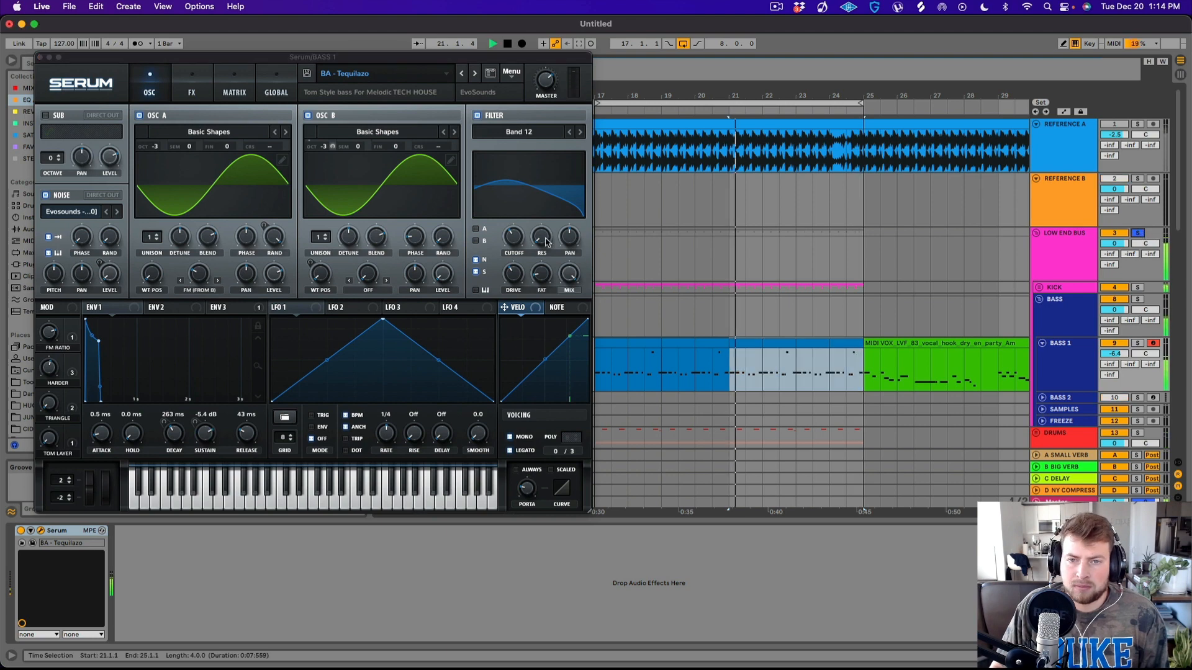
# - Audition Serum's FM RATIO, TRIANGLE and TOM LAYER macros while the bassline plays
pyautogui.click(42, 336)
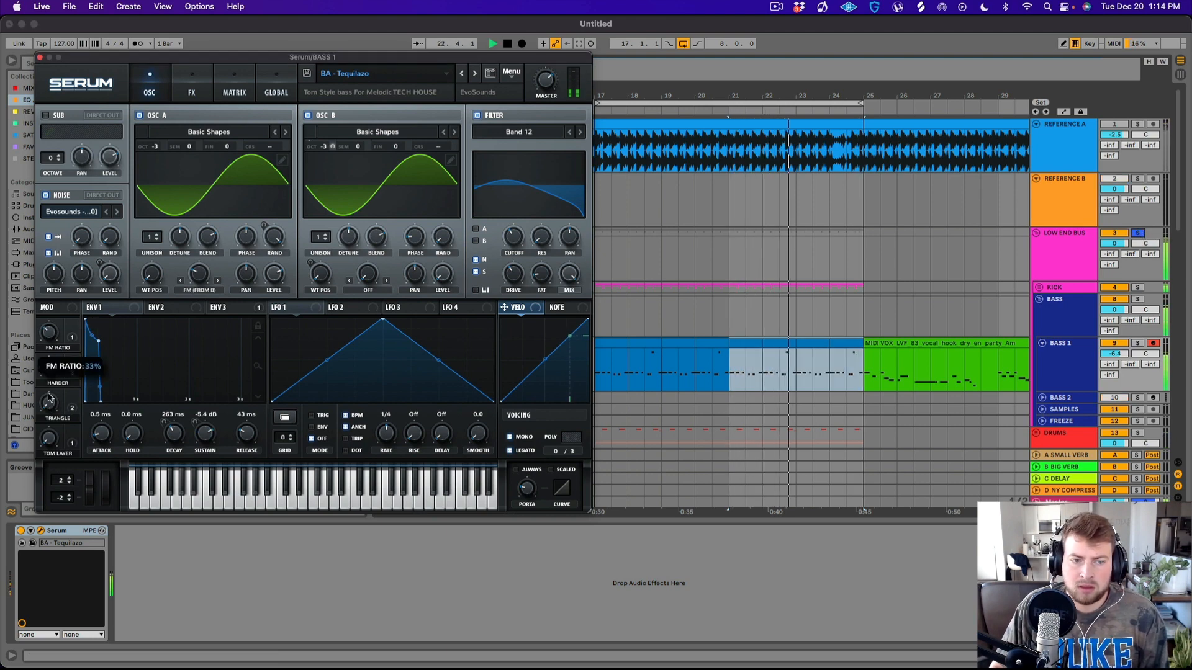
pyautogui.moveTo(48, 404); pyautogui.dragTo(61, 380)
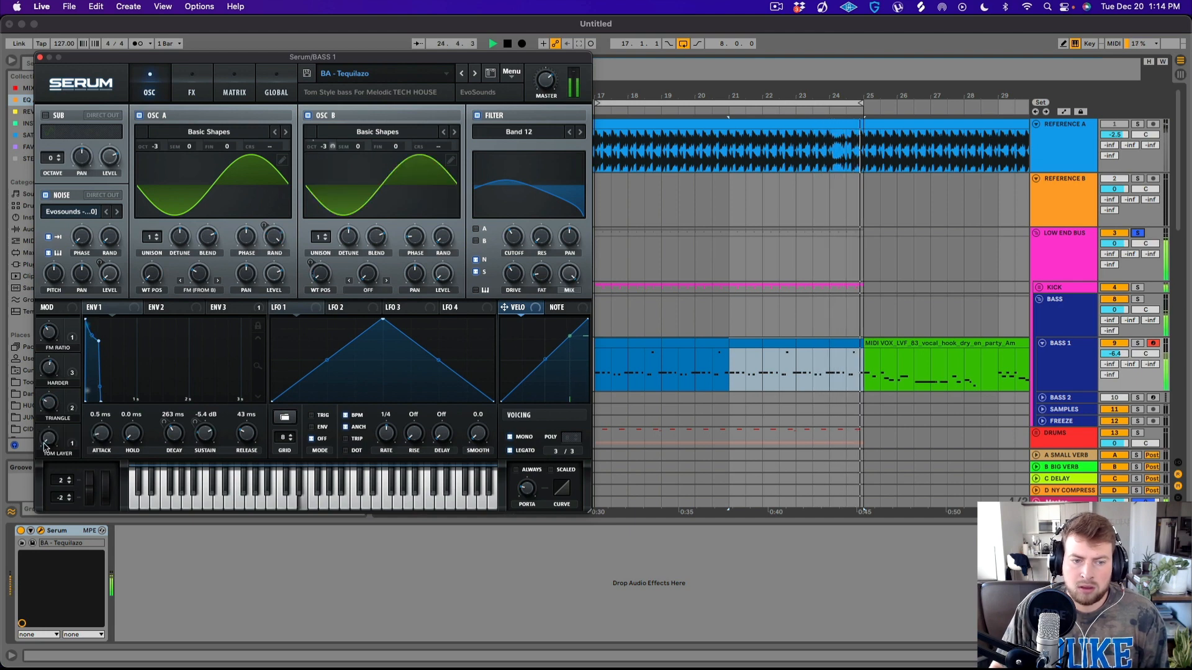
pyautogui.moveTo(48, 439); pyautogui.dragTo(45, 318)
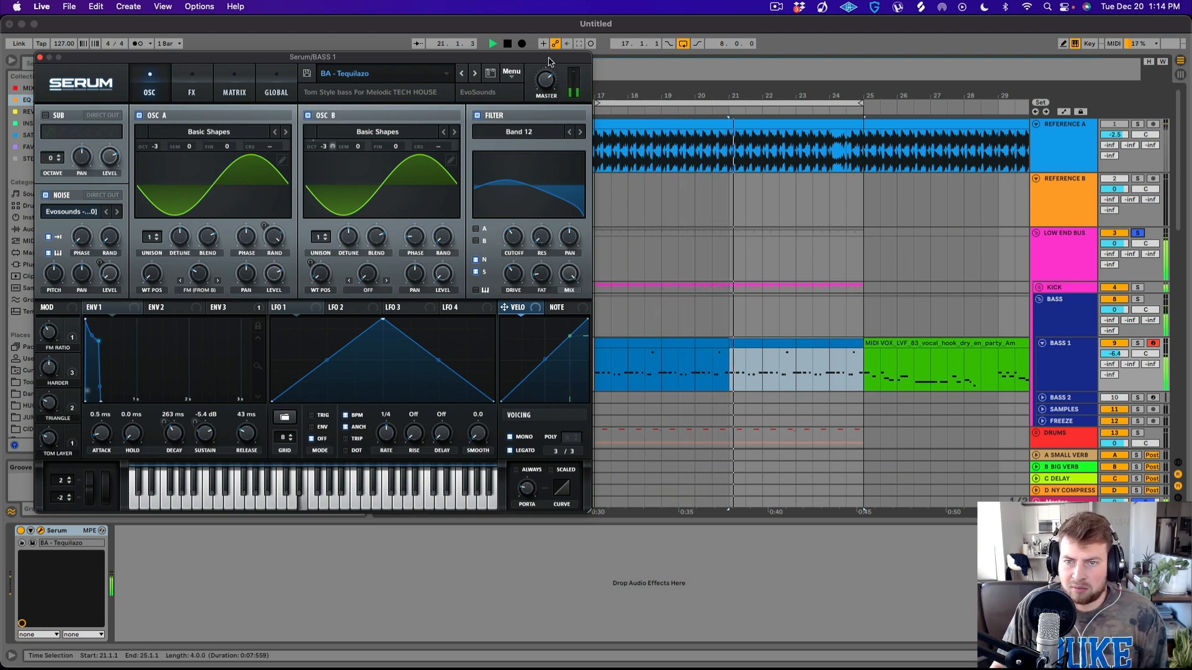
# - Show track automation and draw a short HARDER macro peak on BASS 1 at the D#4 note in bar 18
pyautogui.moveTo(548, 61); pyautogui.dragTo(318, 76)
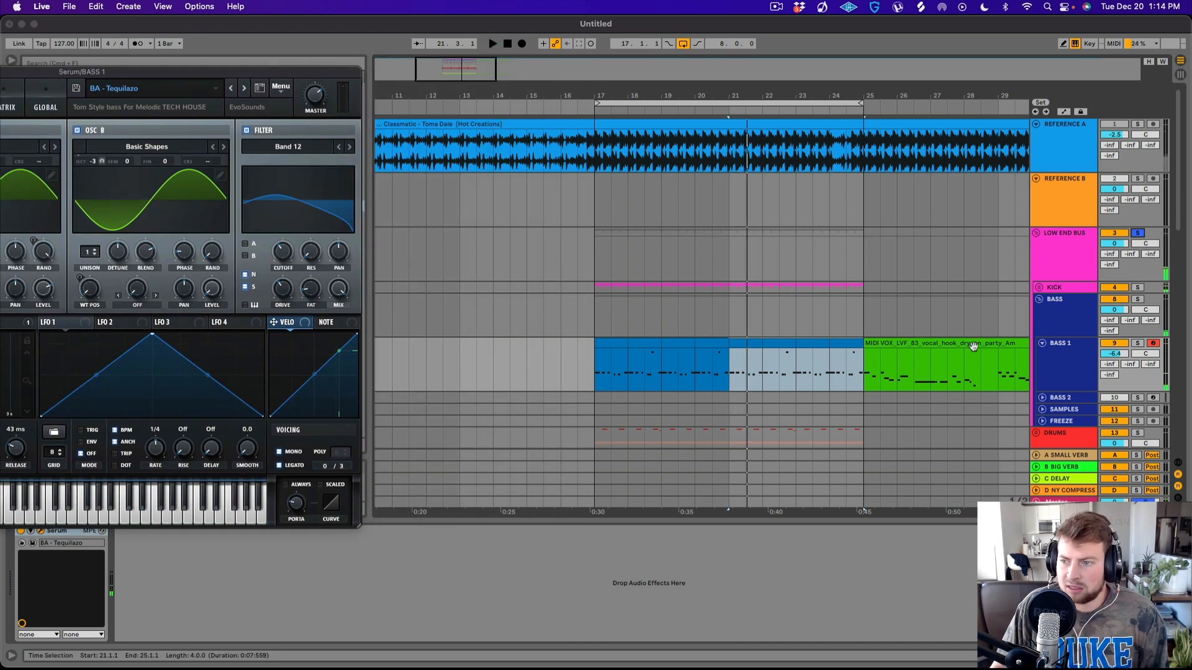
pyautogui.click(1075, 44)
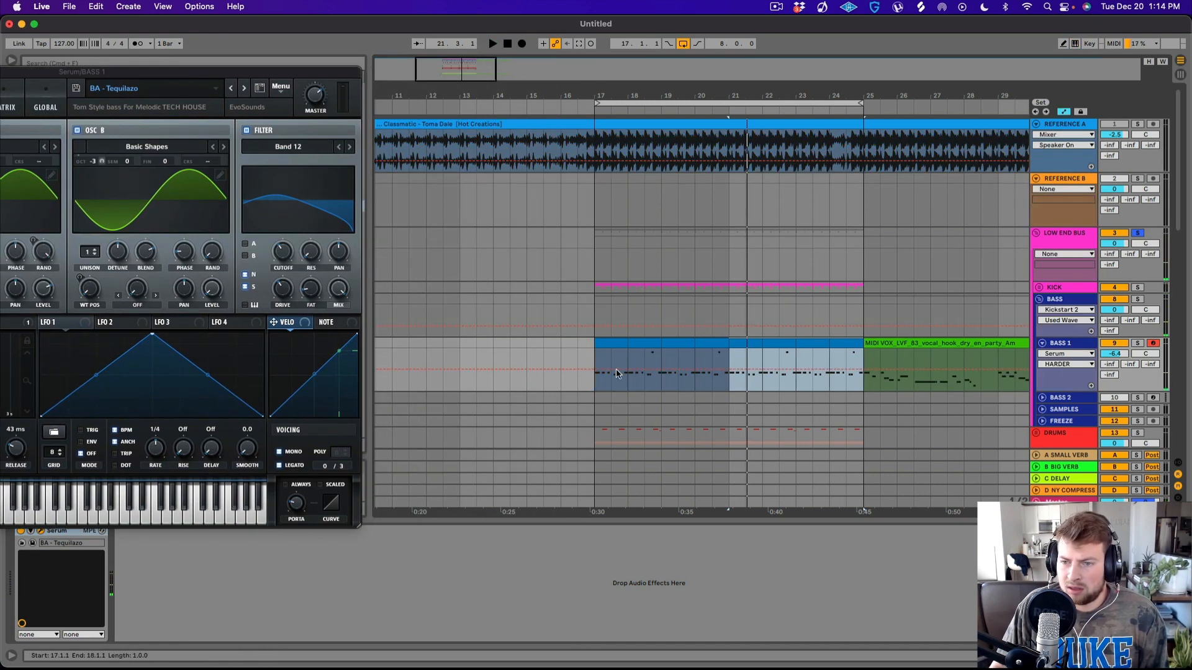
pyautogui.click(712, 375)
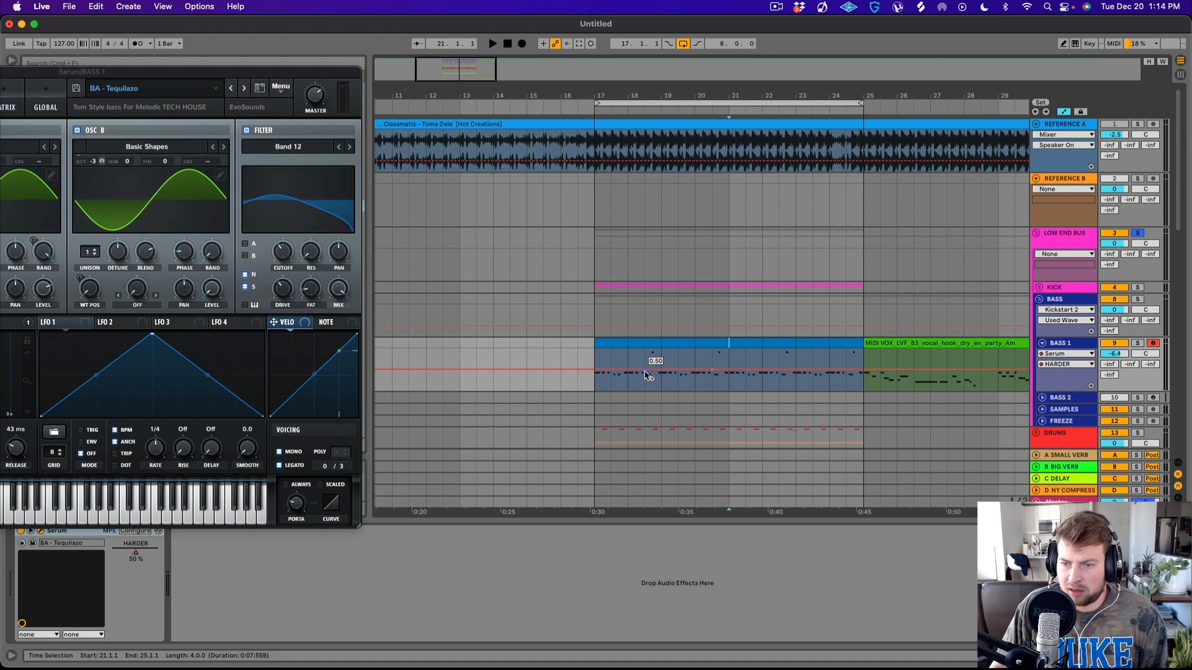
pyautogui.press('space')
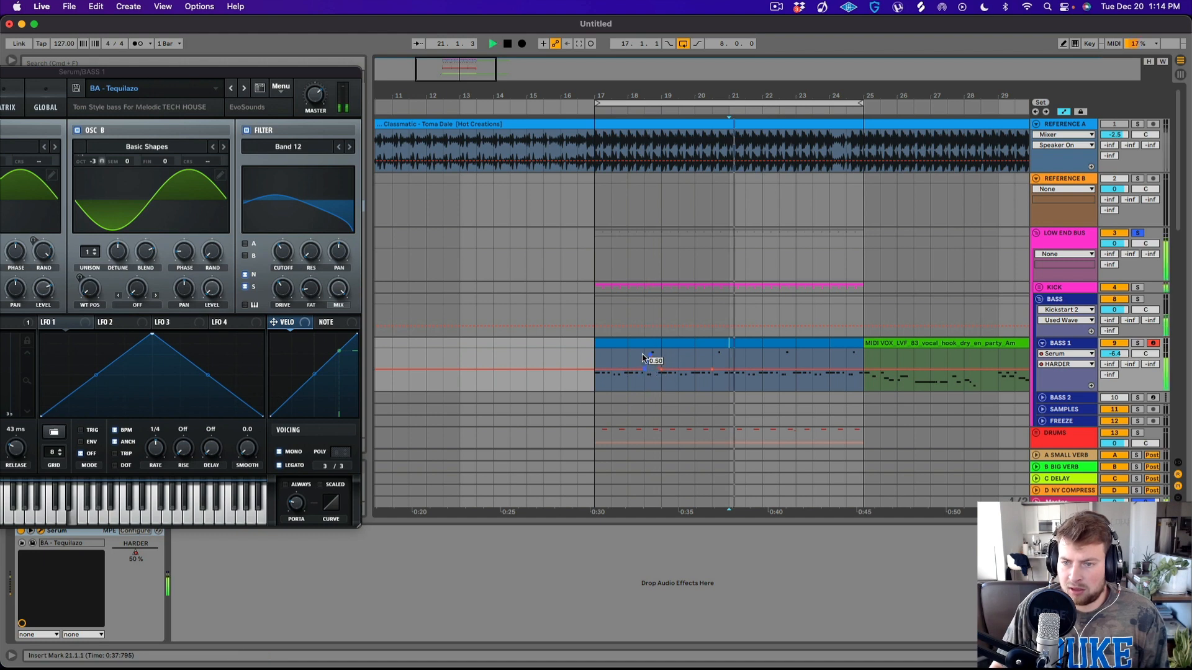
pyautogui.moveTo(650, 357); pyautogui.dragTo(663, 364)
# - Duplicate the two-bar BASS 1 section with its HARDER automation peak repeatedly up to bar 25
pyautogui.press('super+d')
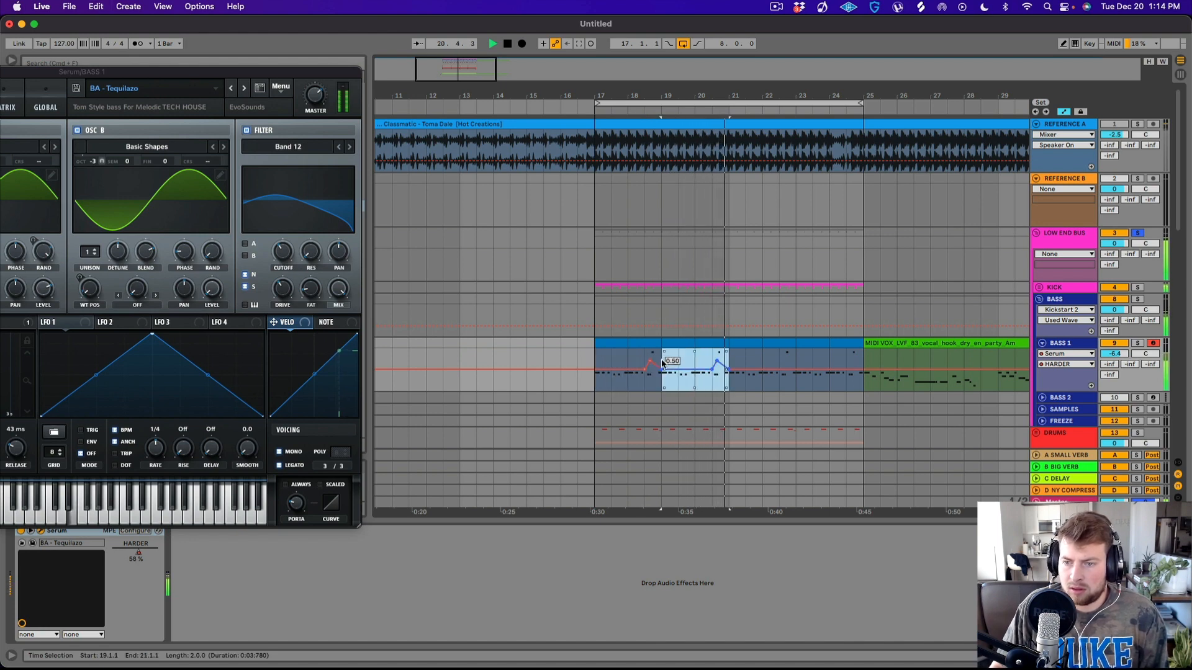
pyautogui.press('super+d')
pyautogui.press('super+d')
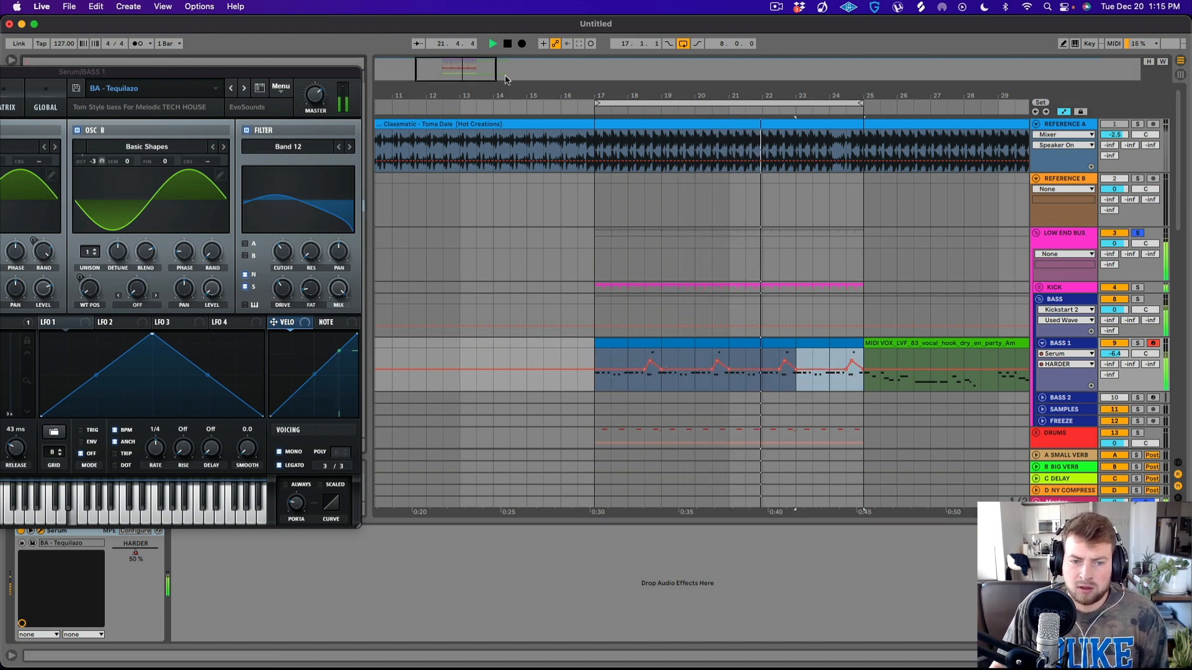
# - Draw a Serum FM RATIO automation ramp from bar 23 up to about 0.7 at bar 25, and set BASS 1's volume to -6.2 dB
pyautogui.moveTo(308, 72); pyautogui.dragTo(535, 64)
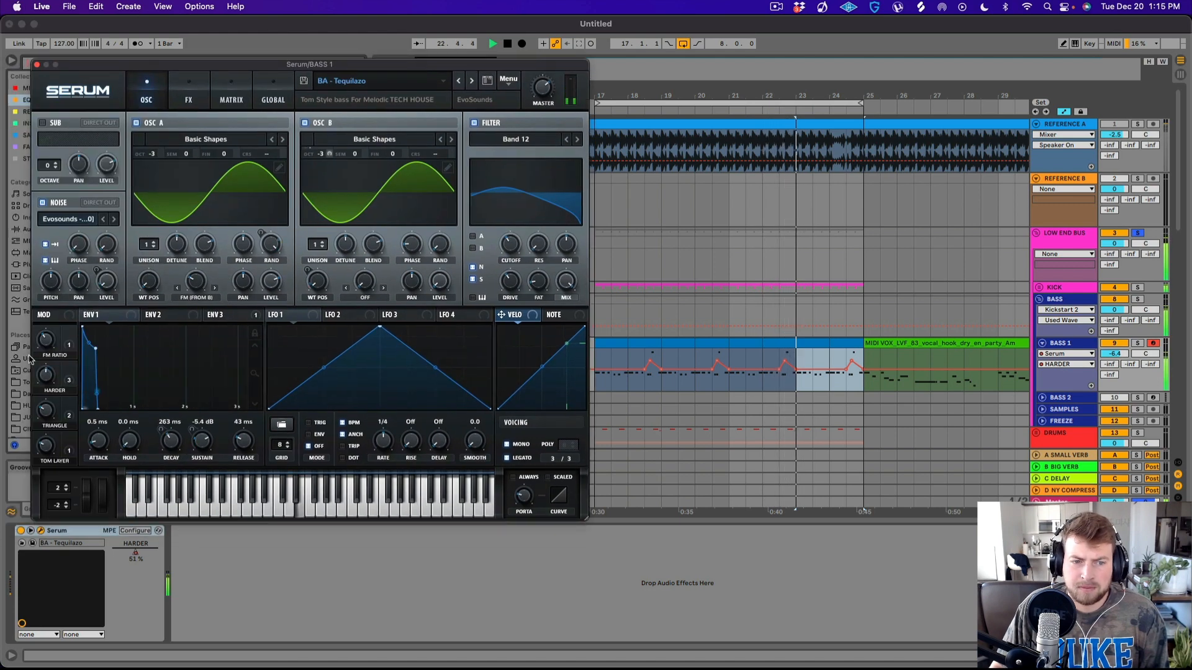
pyautogui.click(46, 340)
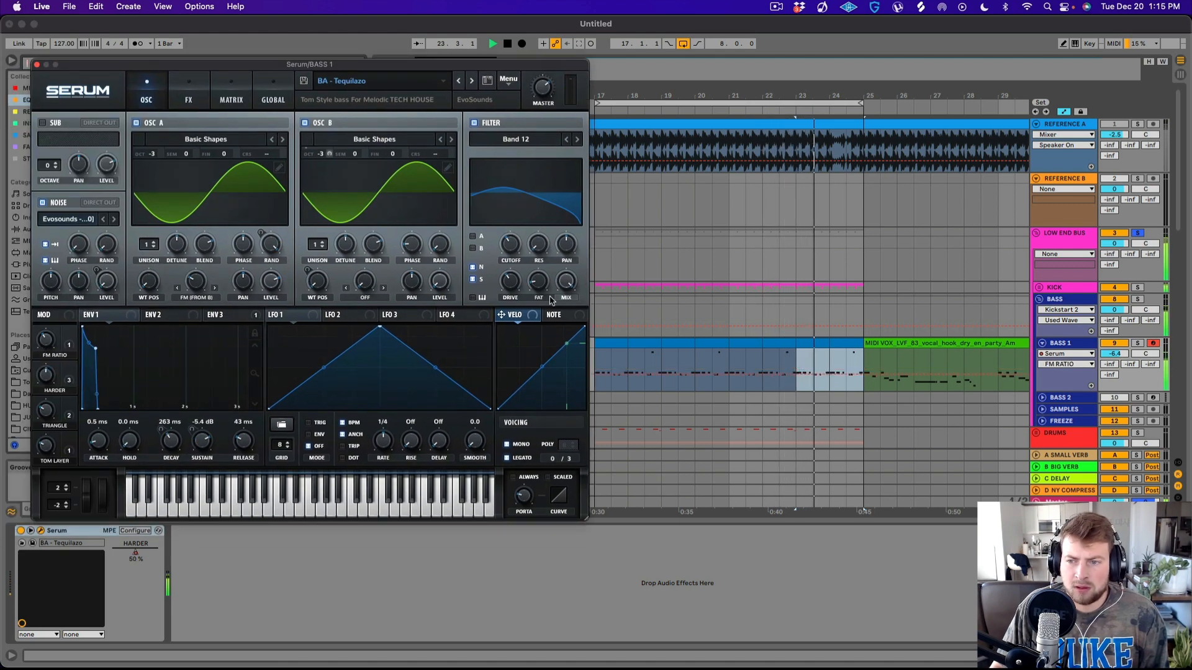
pyautogui.click(797, 377)
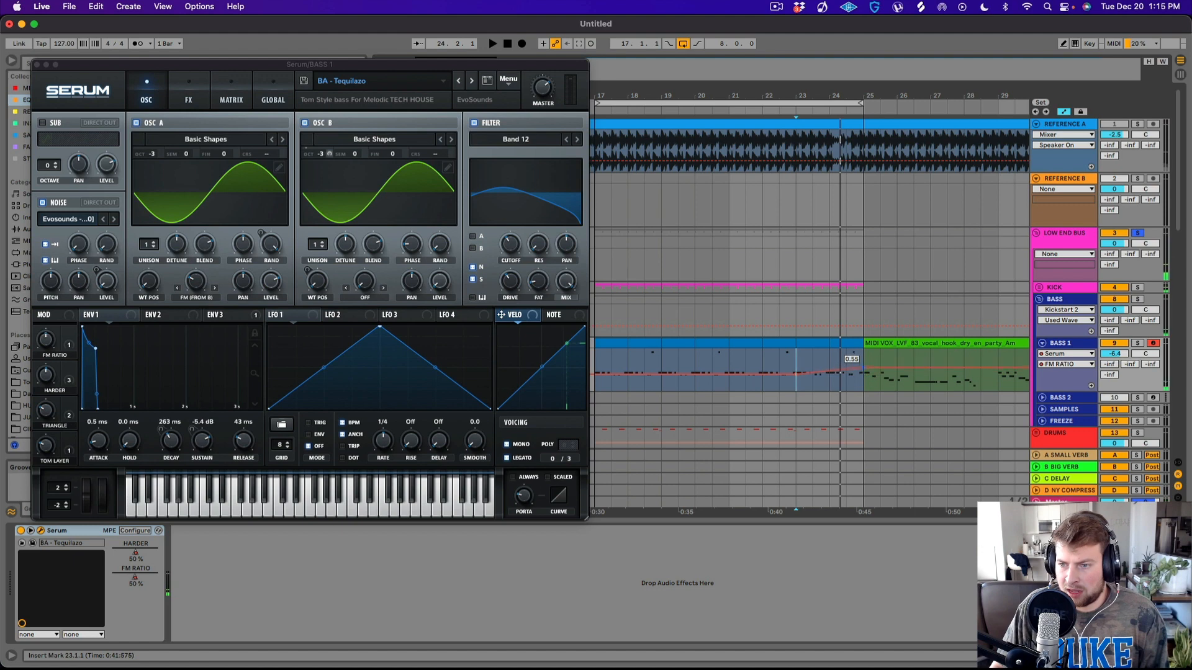
pyautogui.press('space')
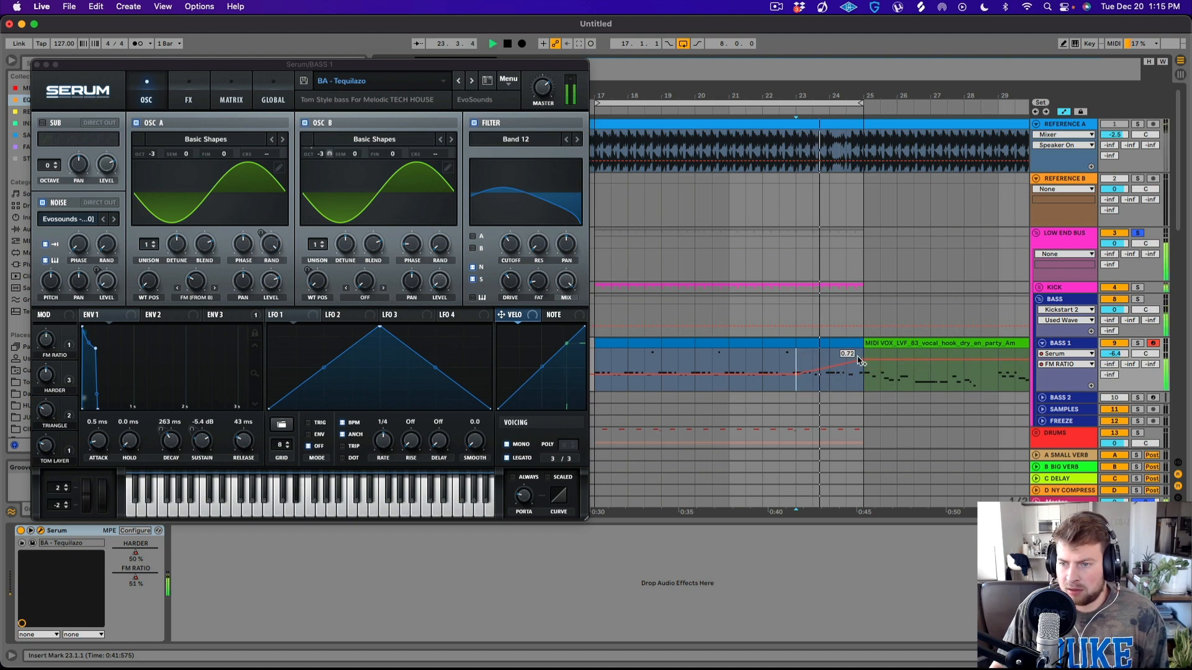
pyautogui.moveTo(860, 361); pyautogui.dragTo(863, 358)
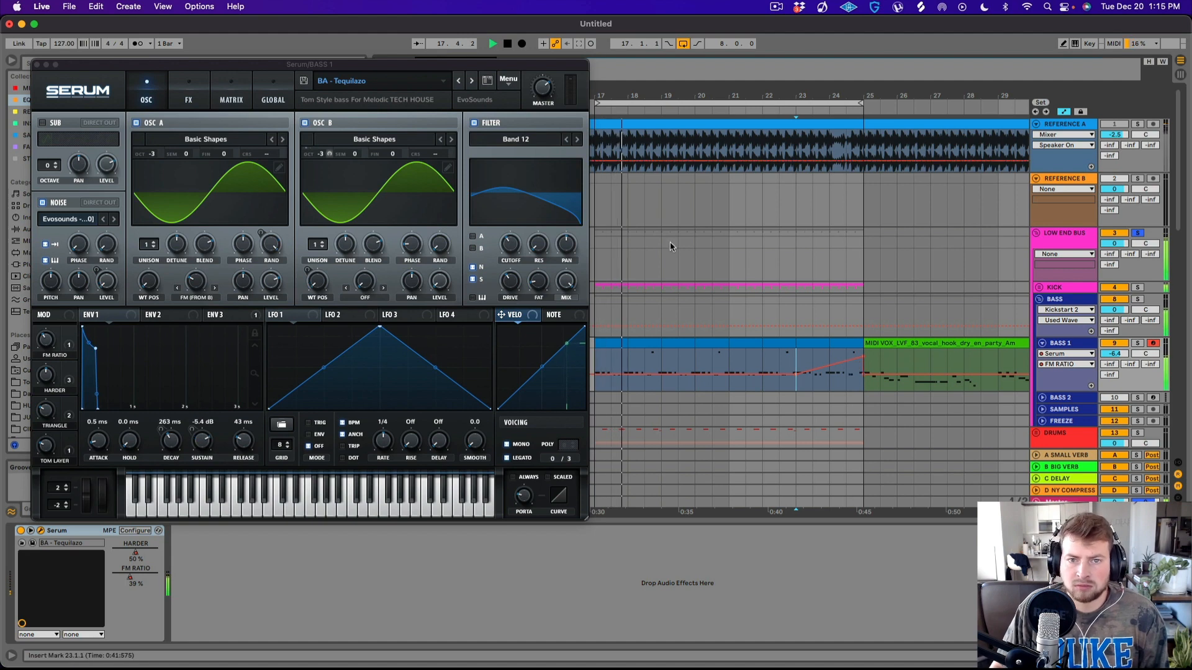
pyautogui.moveTo(1115, 353); pyautogui.dragTo(1115, 355)
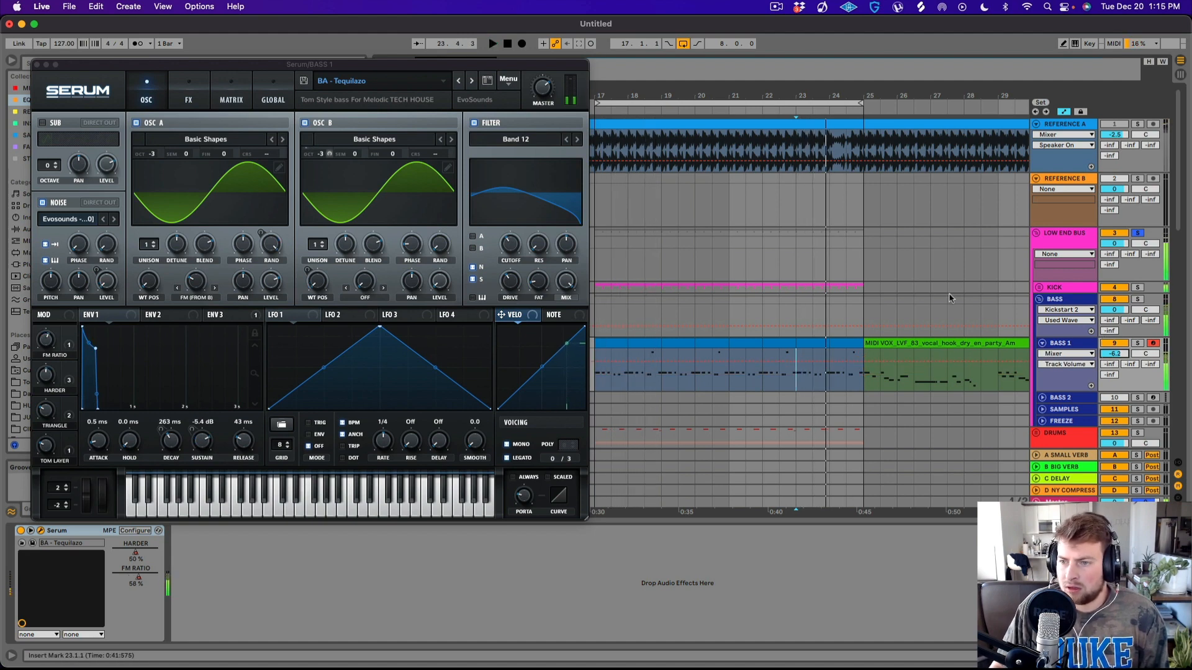
# - Shift the ducking curve earlier in the BASS group's Kickstart 2 and limit the ducking to frequencies below 368 Hz
pyautogui.click(1063, 311)
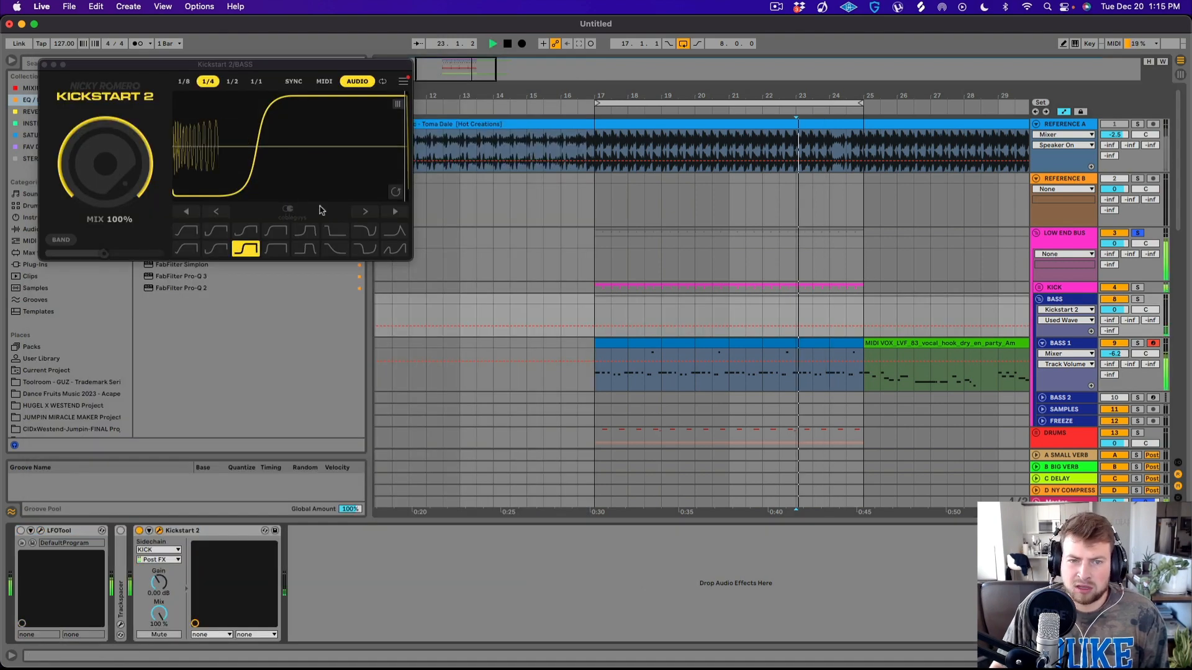
pyautogui.moveTo(271, 160); pyautogui.dragTo(243, 148)
pyautogui.click(104, 253)
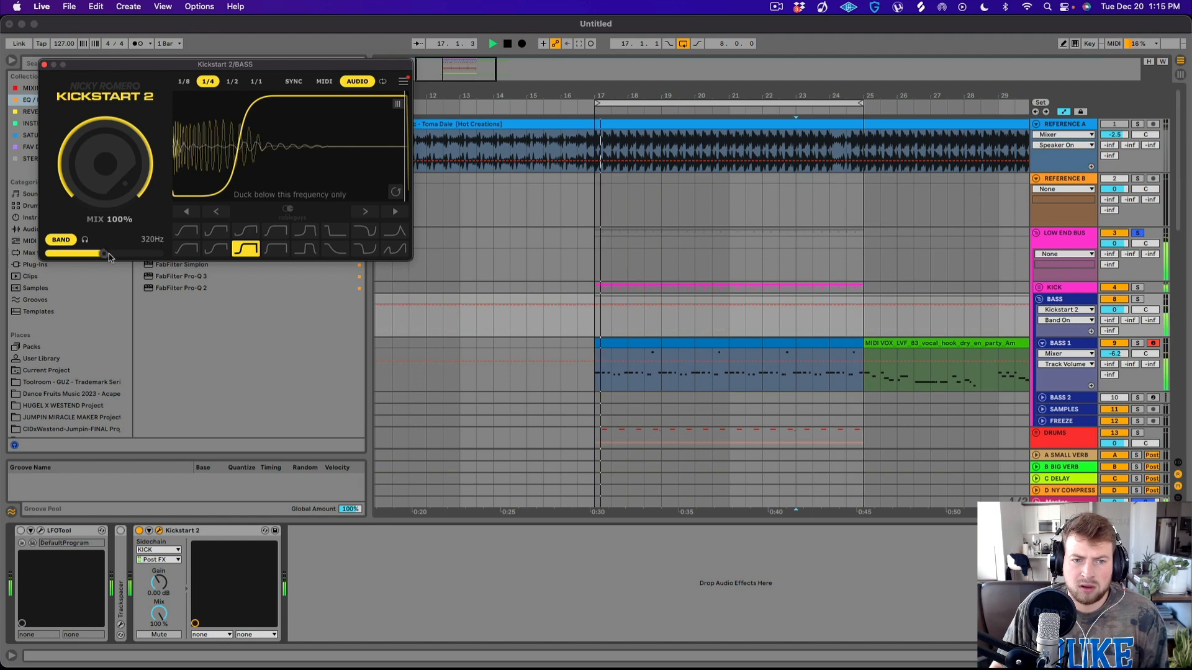
pyautogui.moveTo(105, 253); pyautogui.dragTo(118, 253)
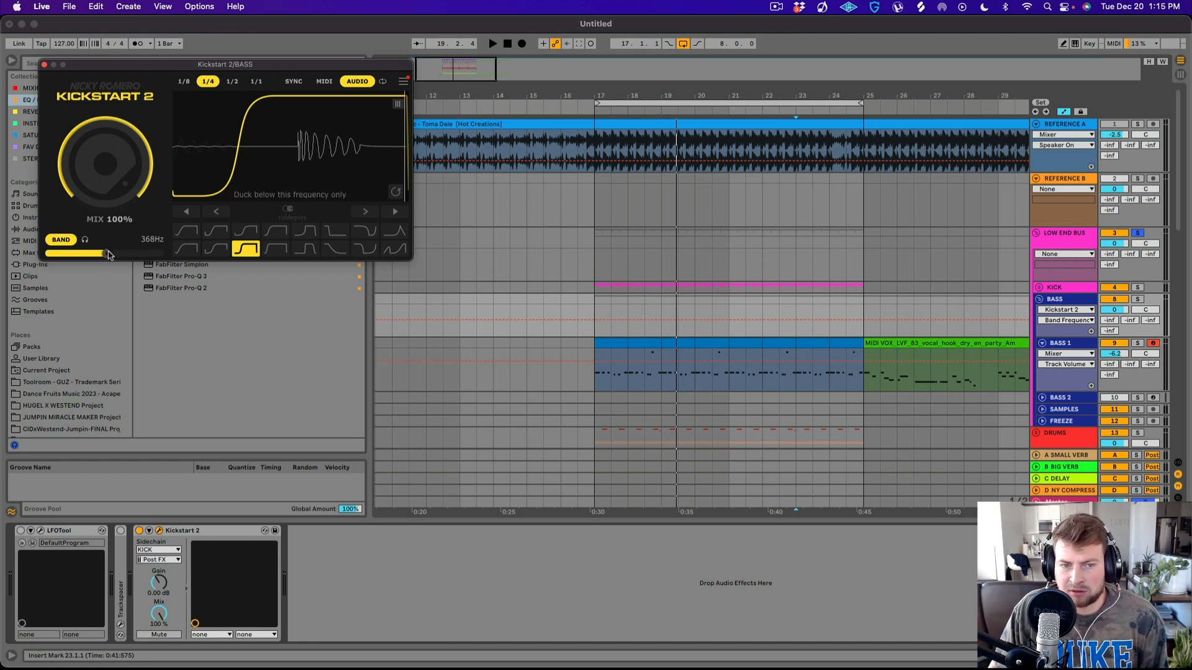
# - Play the loop and compare Kickstart 2's ducking with the band limit off and on
pyautogui.press('space')
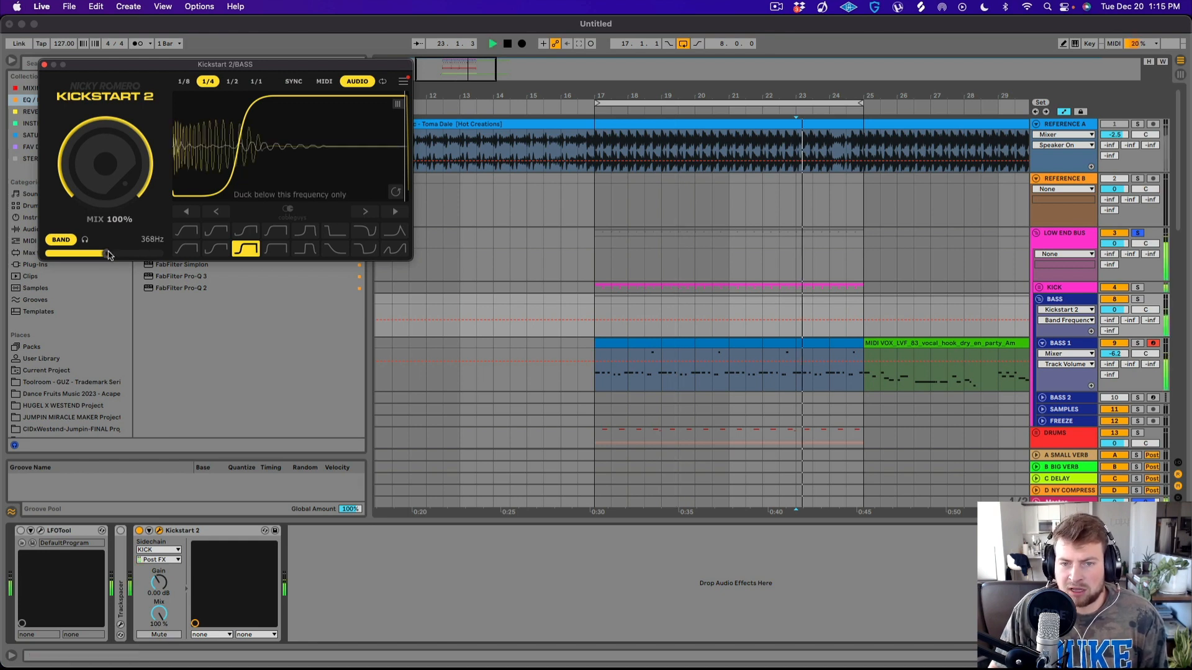
pyautogui.click(60, 241)
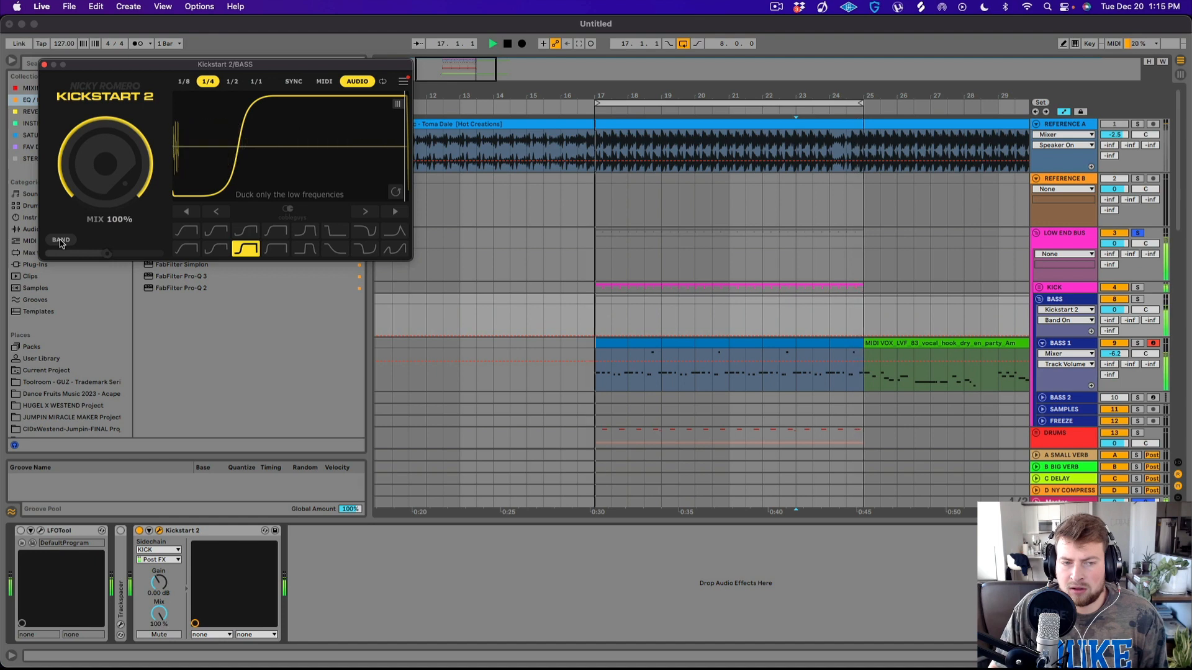
pyautogui.click(61, 240)
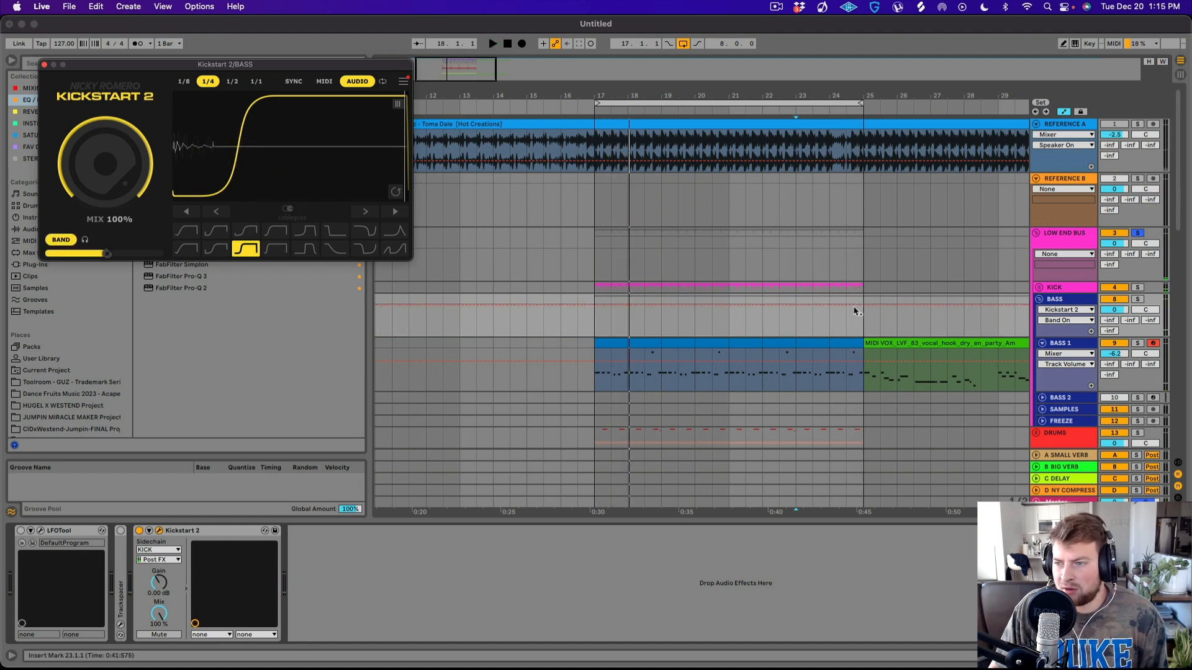
# - Unsolo the LOW END BUS, play the full loop, and hide the Kickstart 2 window
pyautogui.click(1137, 232)
pyautogui.press('space')
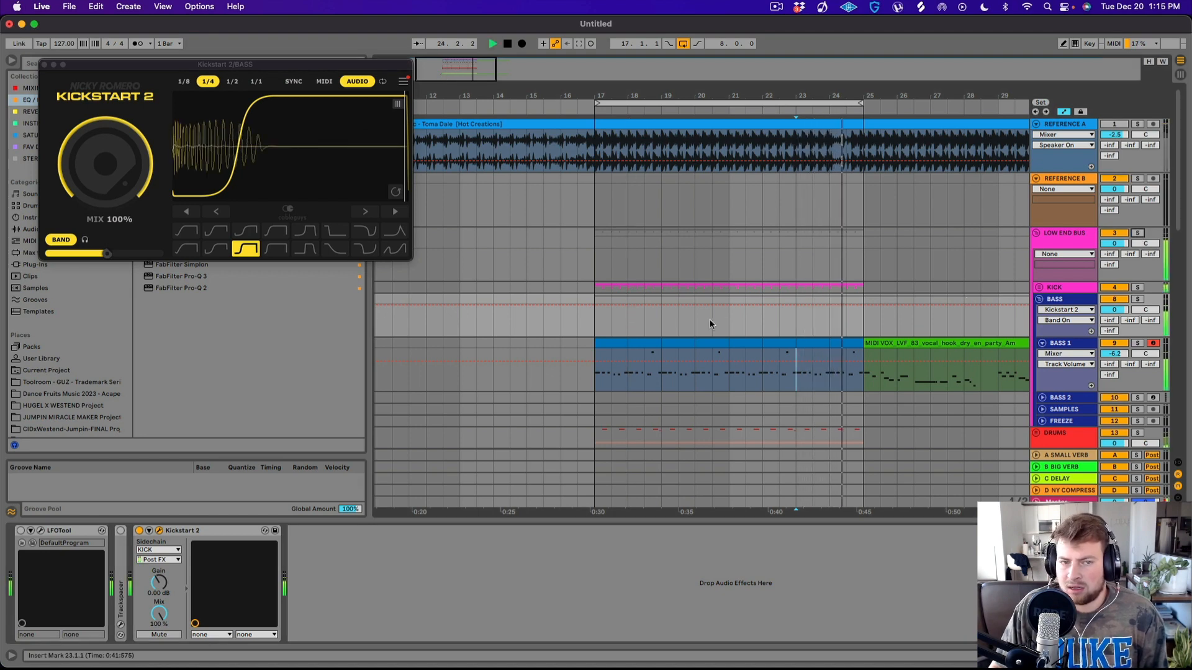
pyautogui.press('super+alt+p')
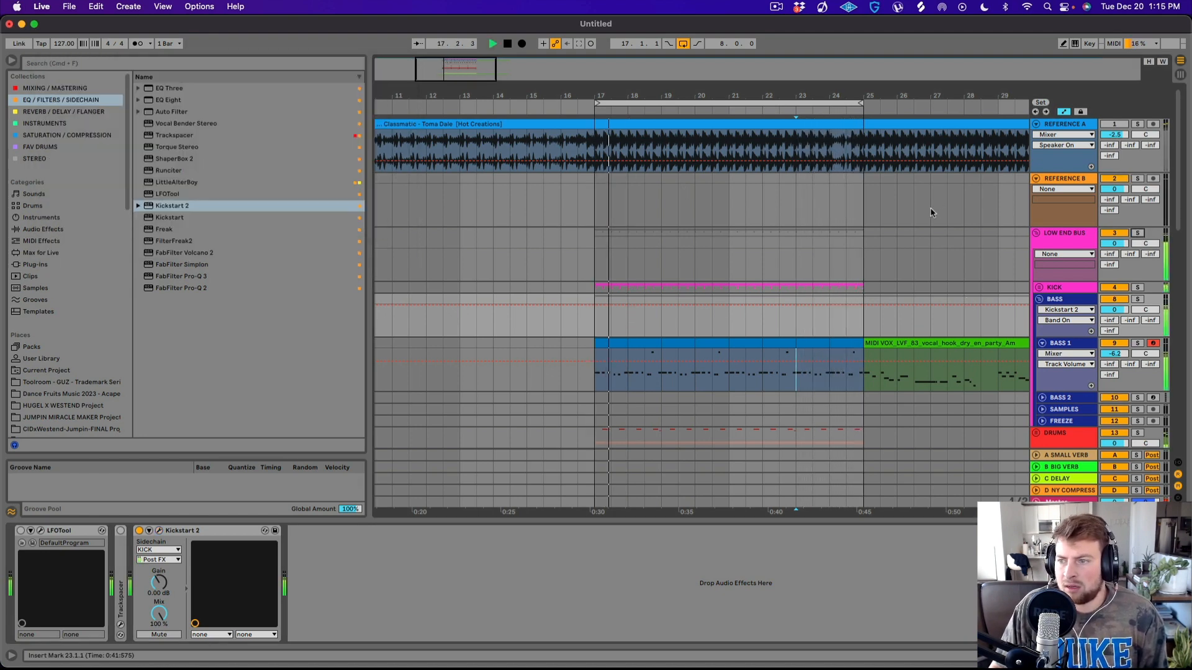
# - Set the BONGOS track's volume to -1.9 dB inside the PERCUSSION group, and fold the group again
pyautogui.scroll(-5, 1049, 244)
pyautogui.click(1036, 284)
pyautogui.scroll(-8, 1030, 267)
pyautogui.scroll(3, 1023, 234)
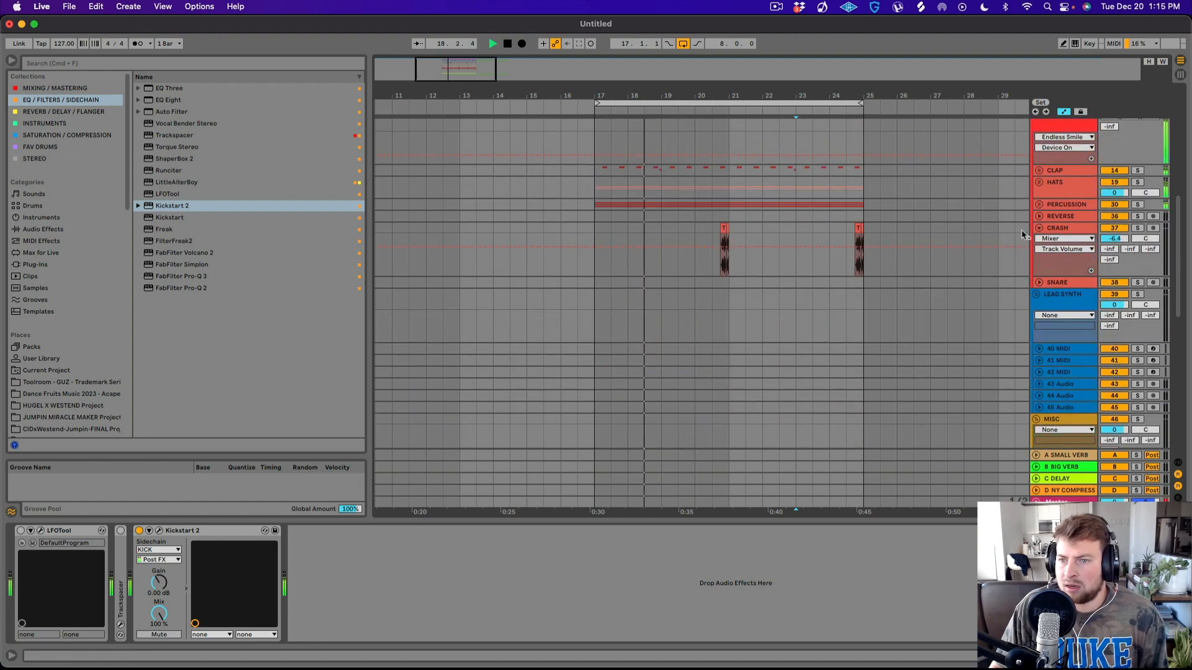
pyautogui.click(1037, 204)
pyautogui.scroll(-4, 1084, 271)
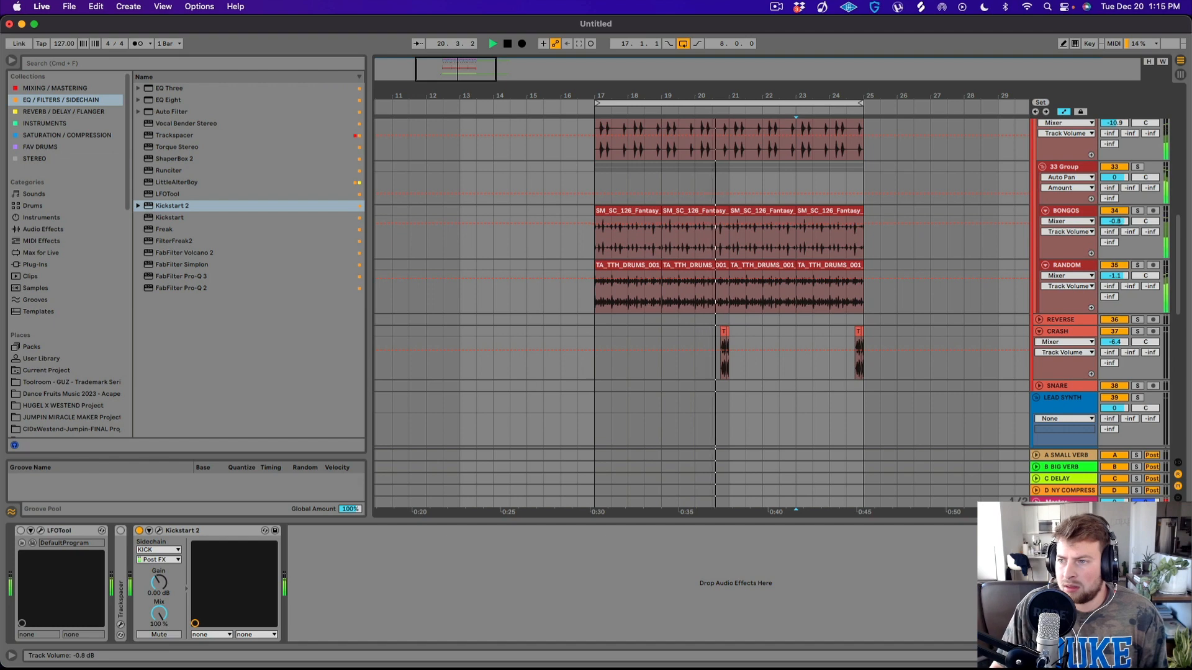
pyautogui.scroll(5, 1038, 254)
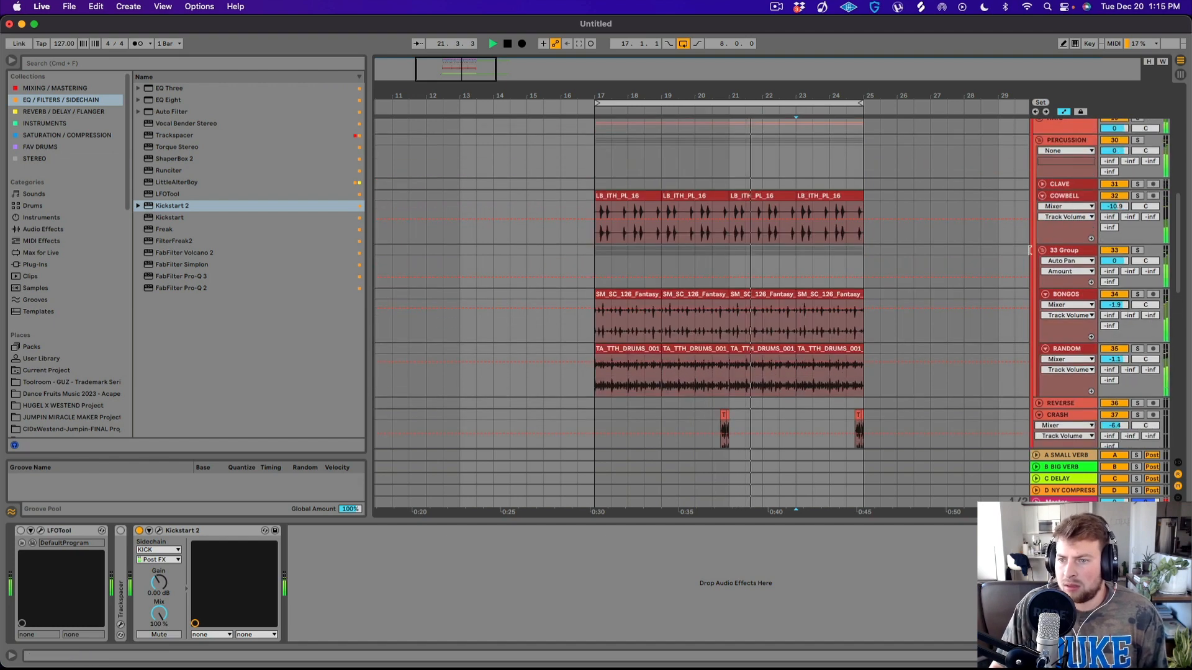
pyautogui.click(1039, 223)
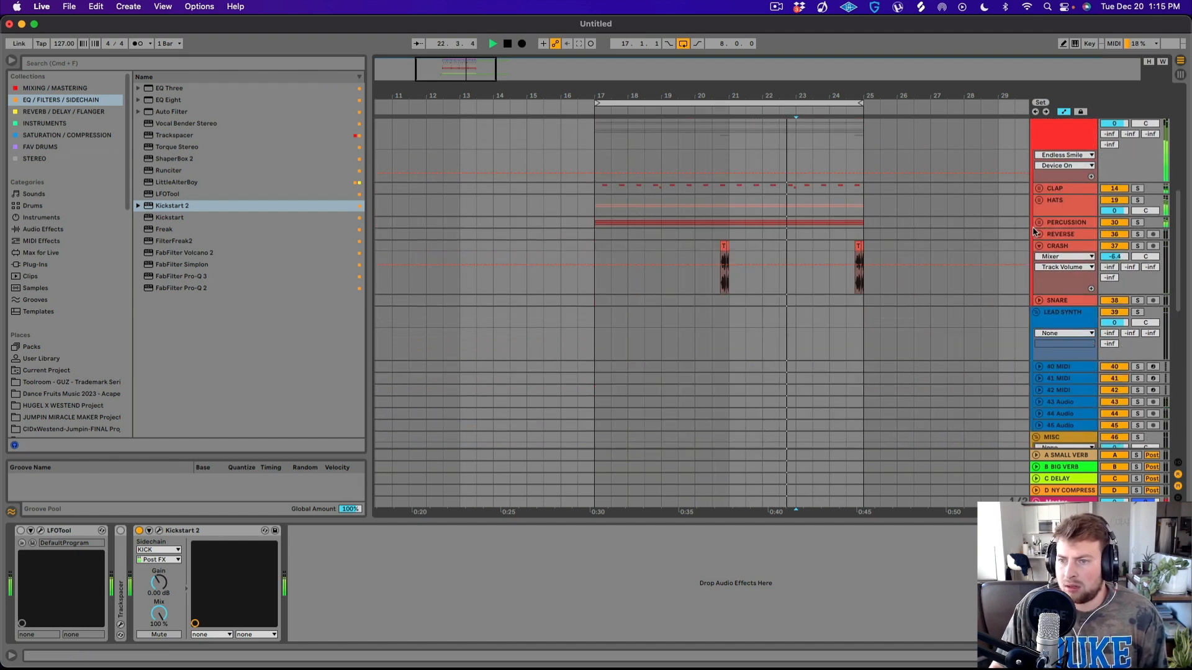
pyautogui.press('-')
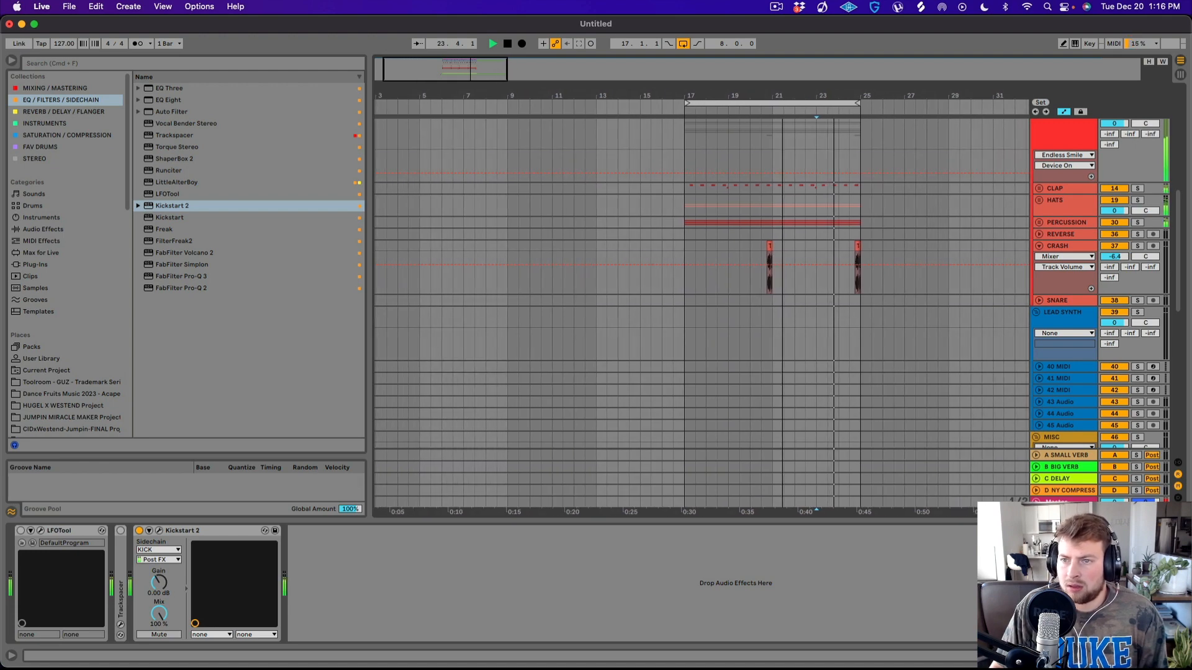